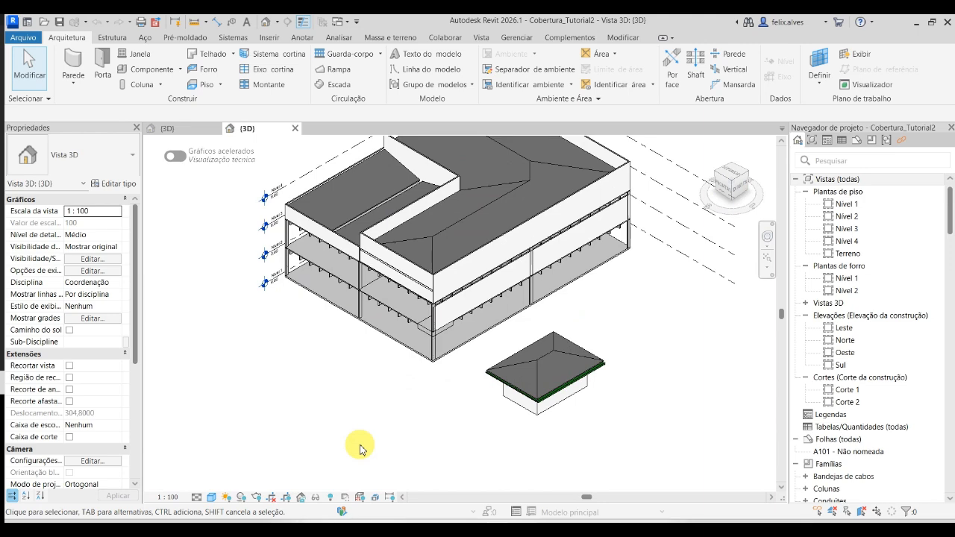
pyautogui.scroll(-2, 358, 440)
pyautogui.moveTo(358, 430); pyautogui.dragTo(381, 468, button='middle')
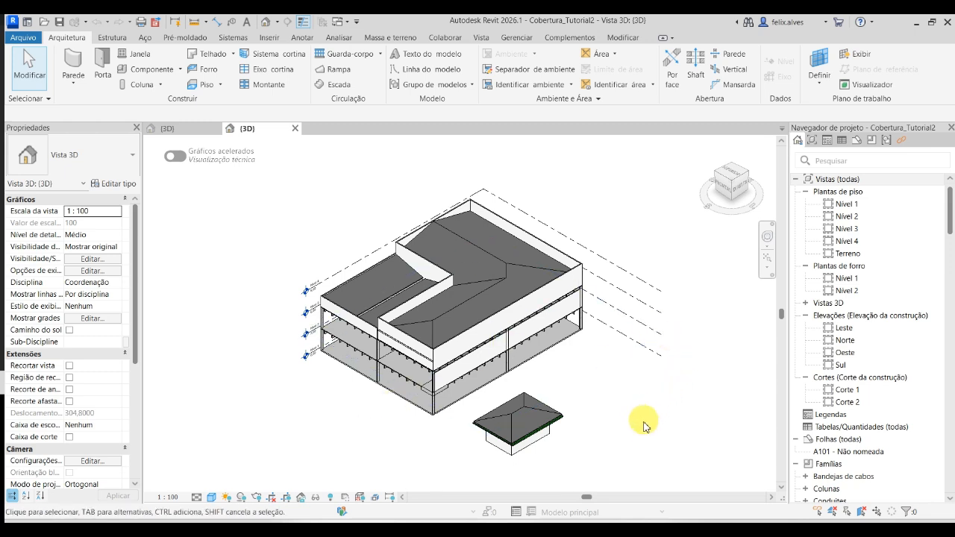
pyautogui.moveTo(643, 415); pyautogui.dragTo(641, 401, button='middle')
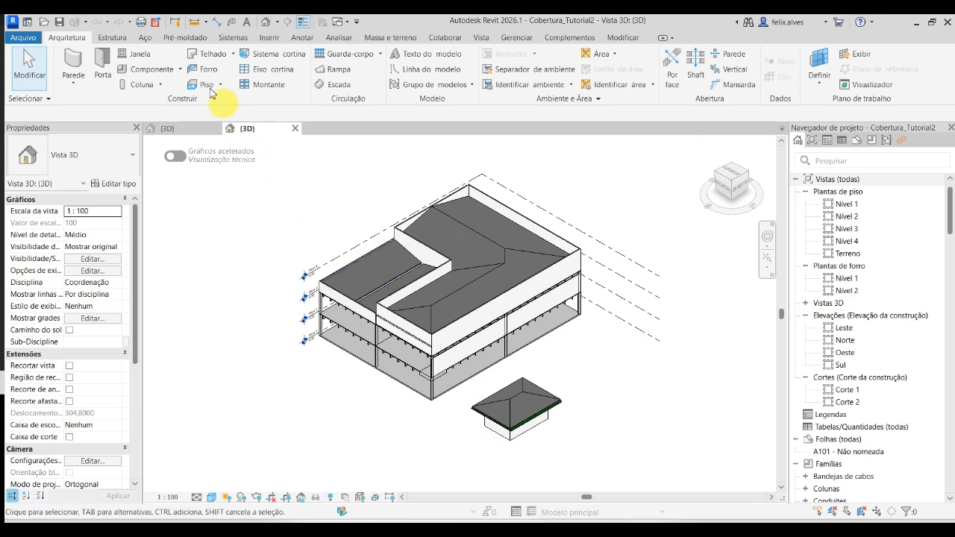
pyautogui.click(128, 39)
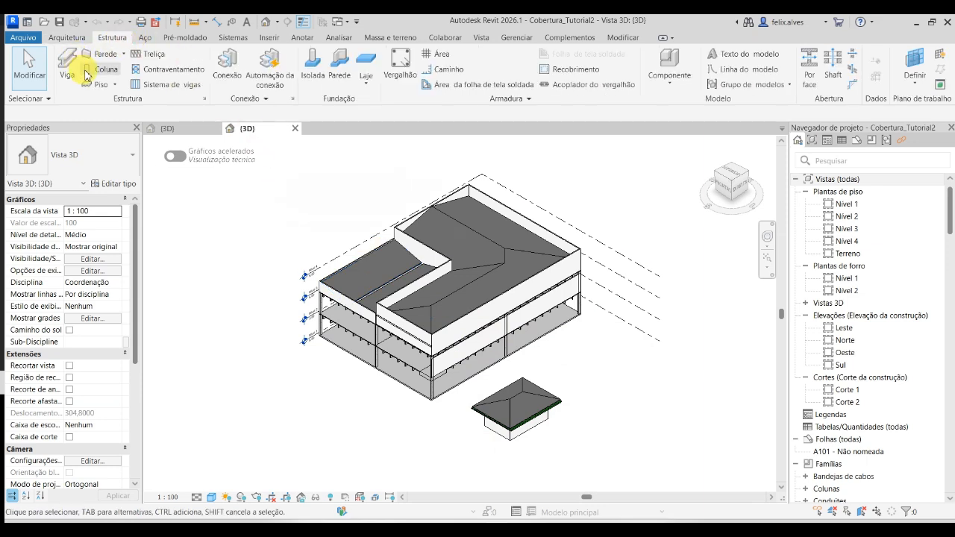
pyautogui.click(103, 71)
pyautogui.click(123, 158)
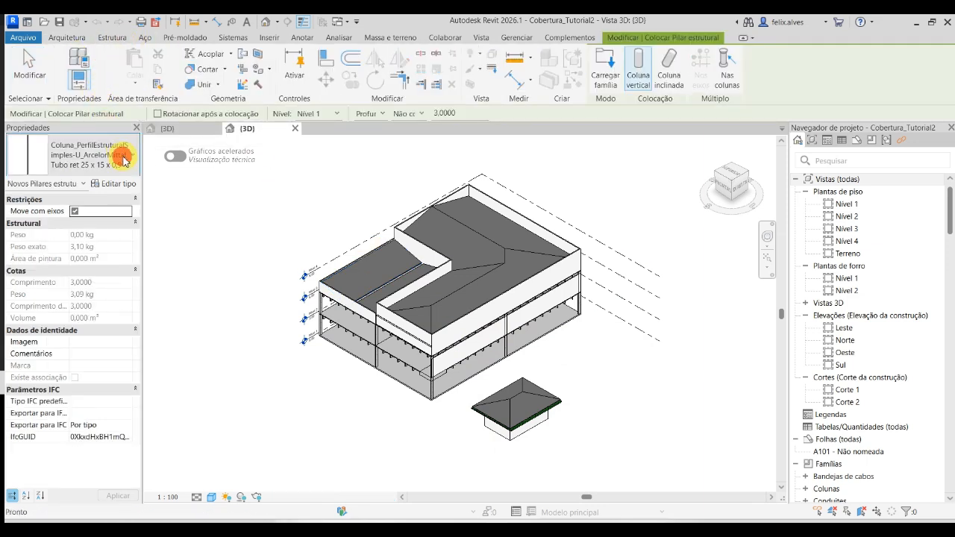
pyautogui.click(124, 161)
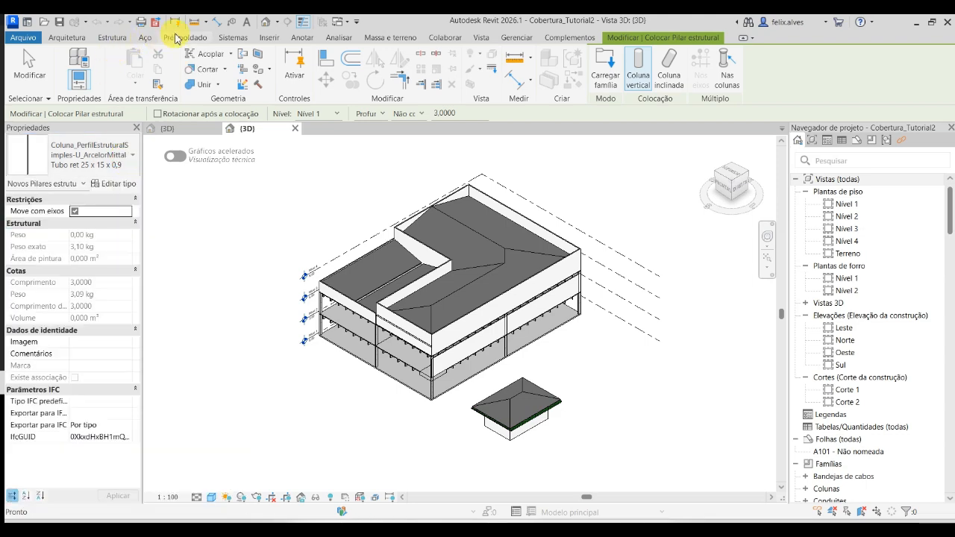
pyautogui.press('Escape')
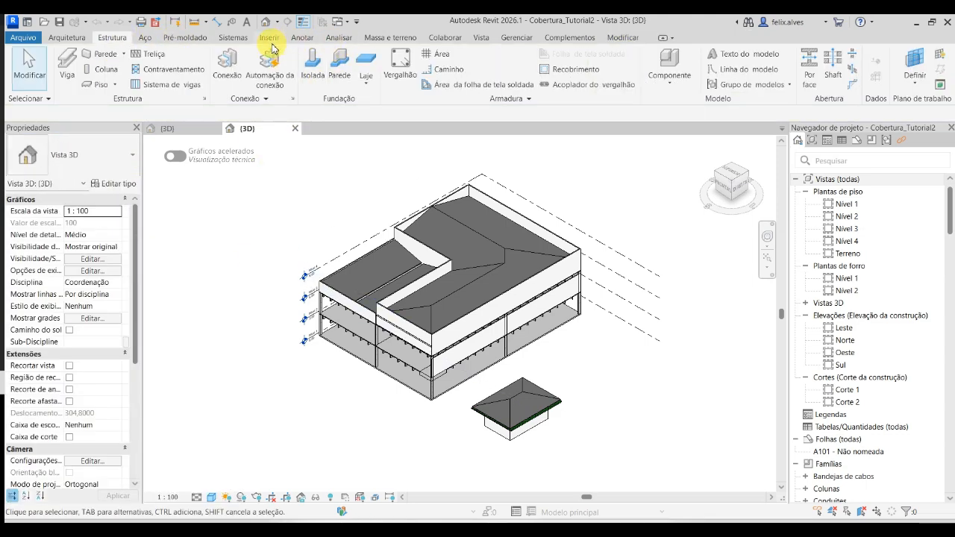
# - Load all four ArcelorMittal families from the FamiliaAcelorMital folder, from Coluna_PerfilTubularQuadrado through Viga_PerfilTubularQuadrado, into the project
pyautogui.click(270, 39)
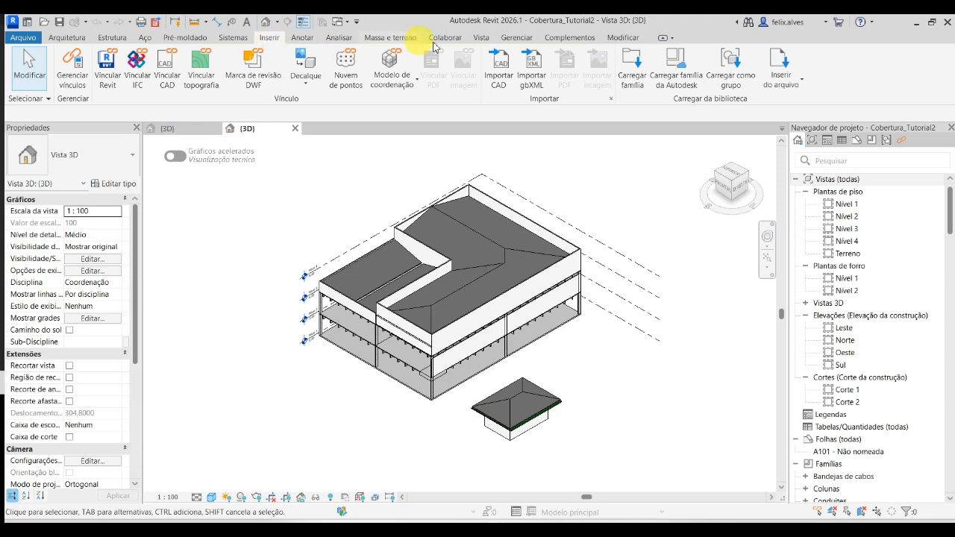
pyautogui.click(631, 67)
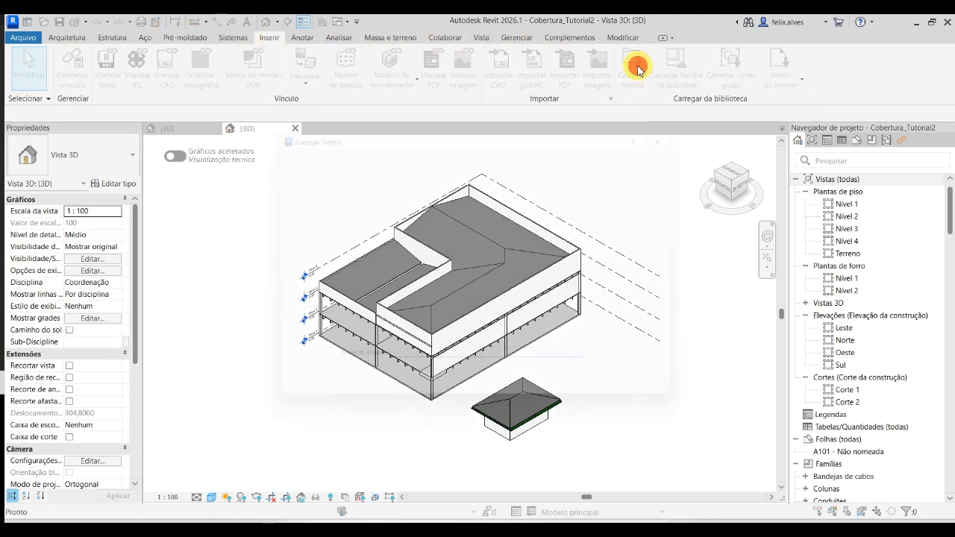
pyautogui.click(440, 177)
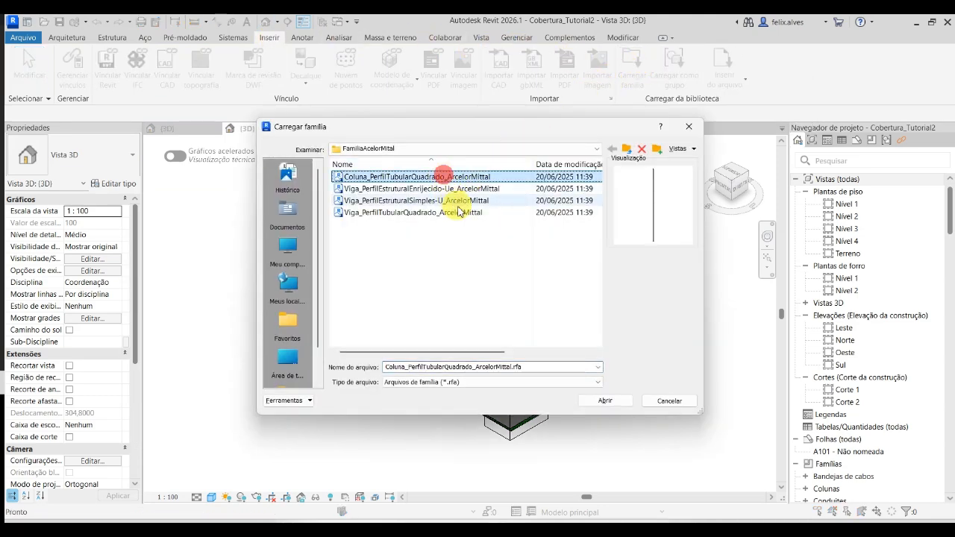
pyautogui.keyDown('shift'); pyautogui.click(459, 213); pyautogui.keyUp('shift')
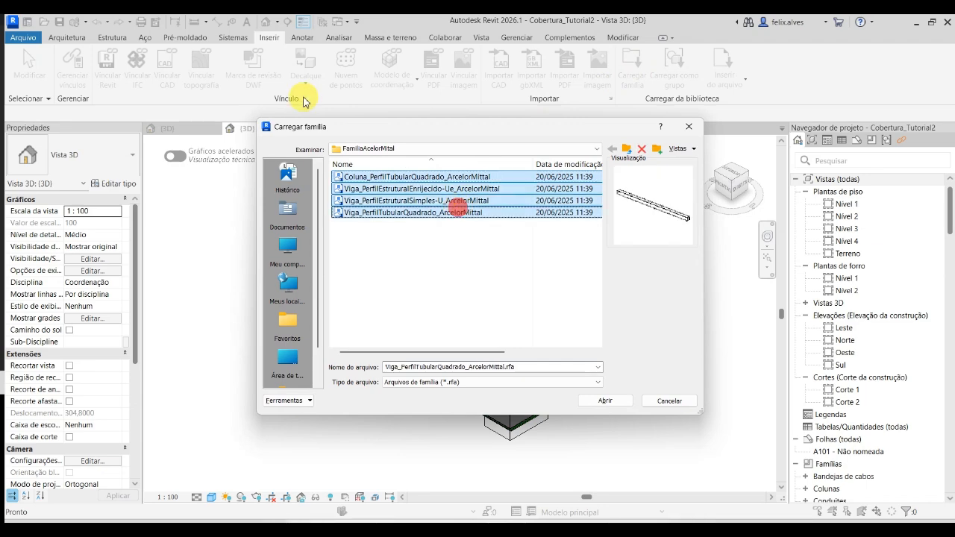
pyautogui.click(605, 400)
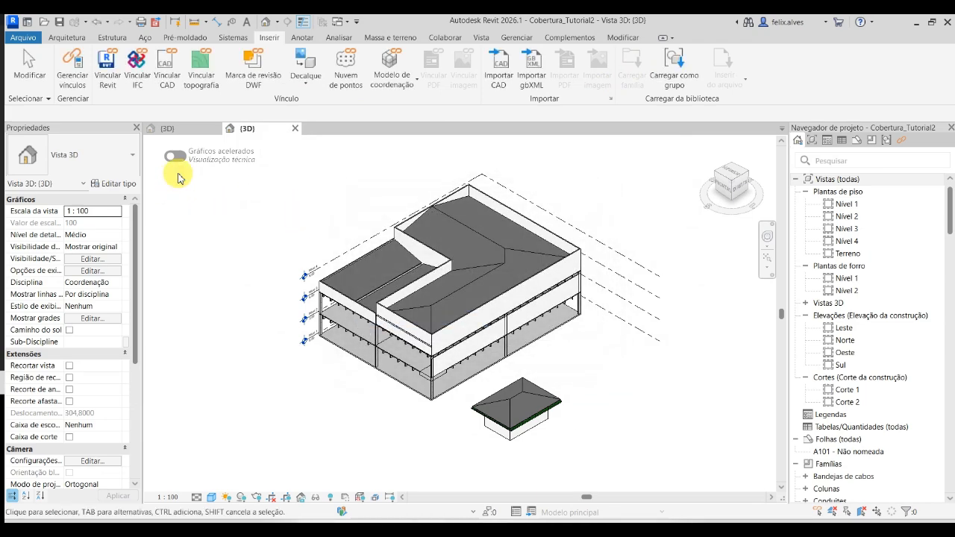
# - Load the Viga_PerfilTubularQuadrado_ArcelorMittal family from the Nova pasta folder inside PAE
pyautogui.click(116, 38)
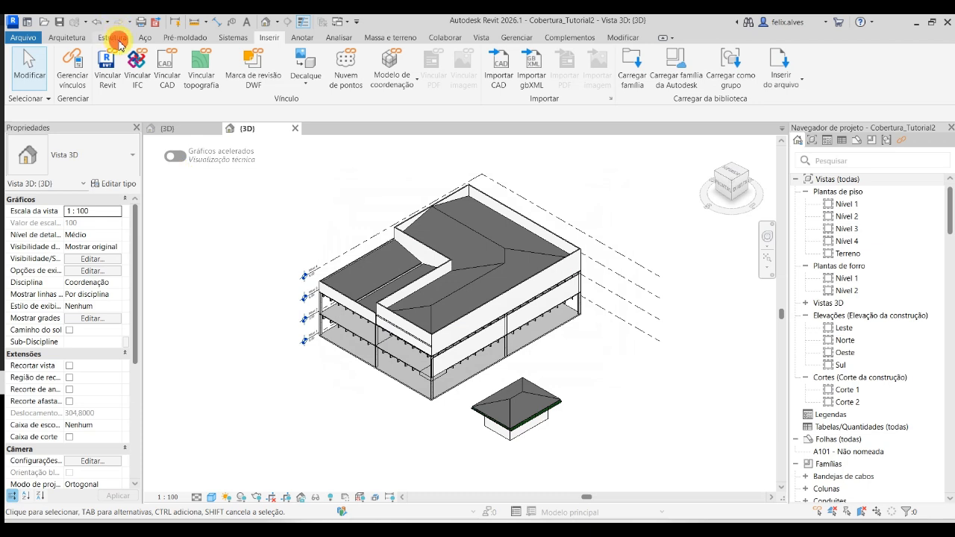
pyautogui.click(273, 38)
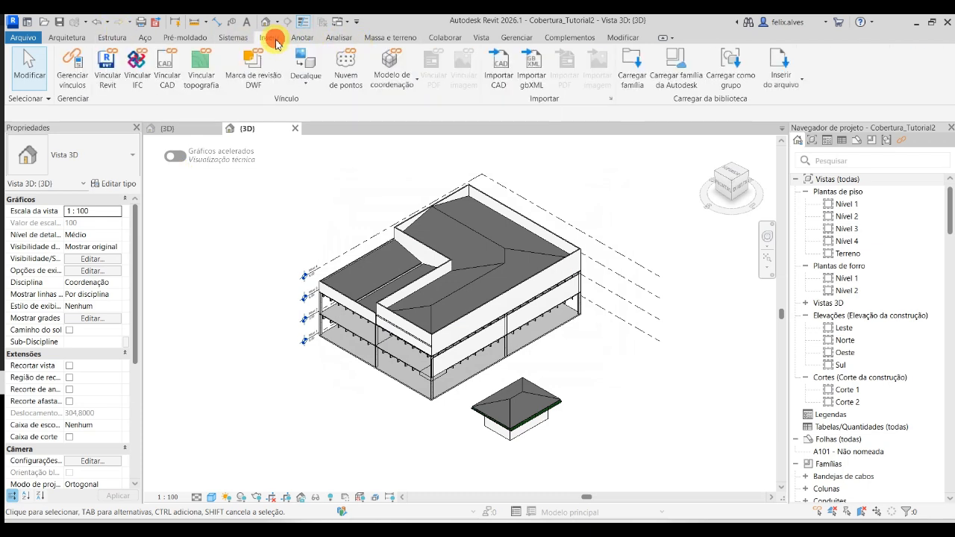
pyautogui.click(632, 66)
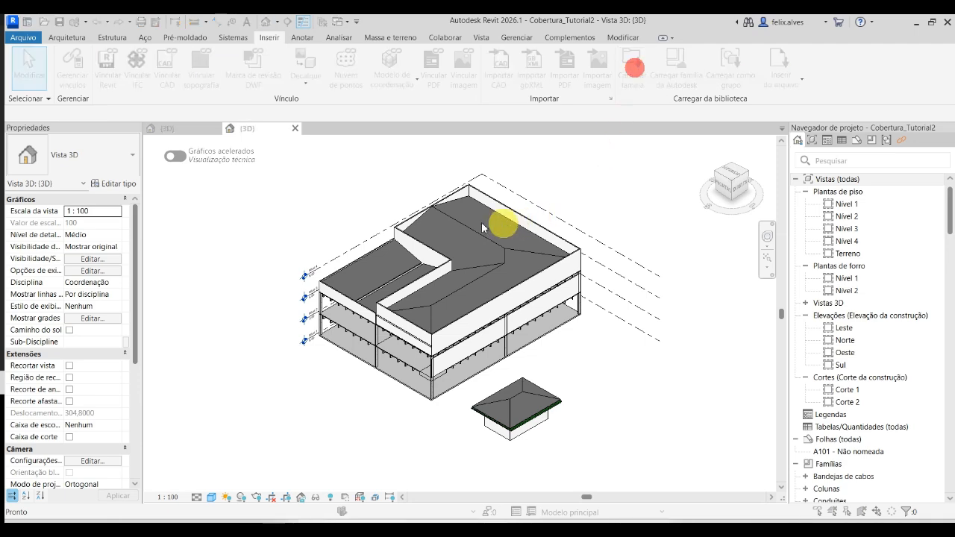
pyautogui.click(351, 148)
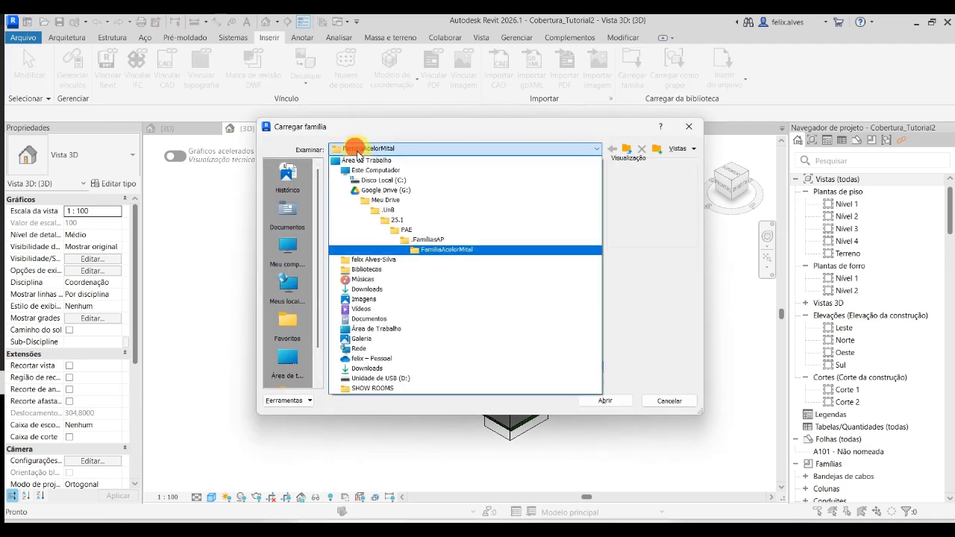
pyautogui.click(410, 229)
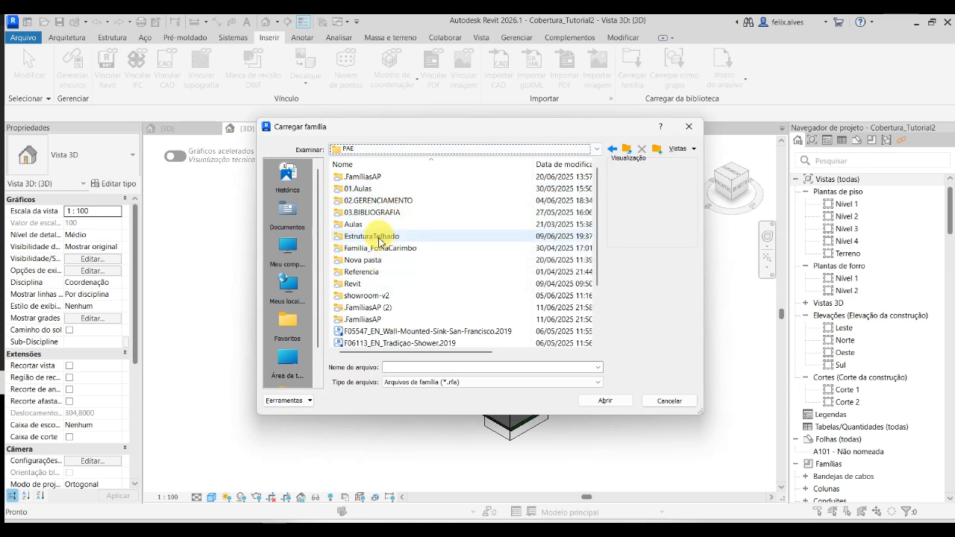
pyautogui.click(364, 260)
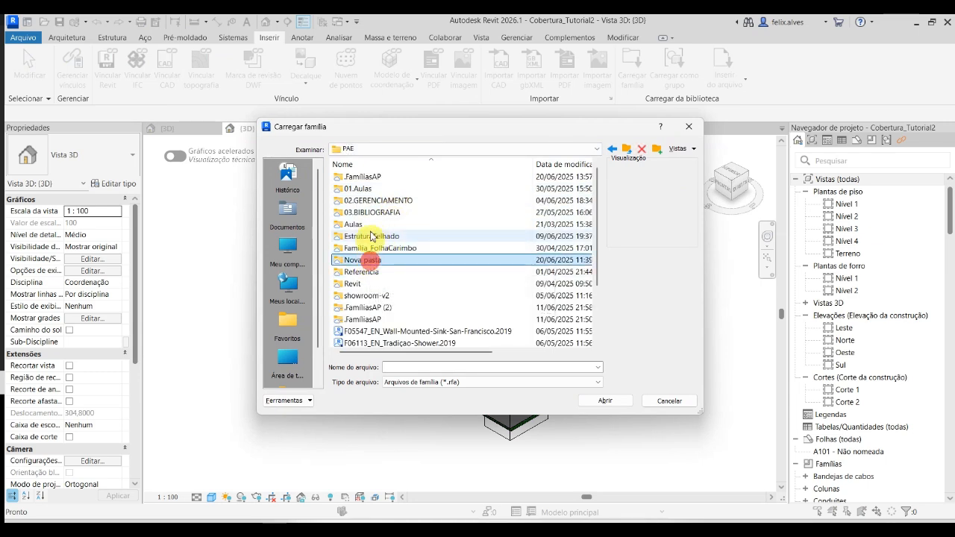
pyautogui.doubleClick(383, 258)
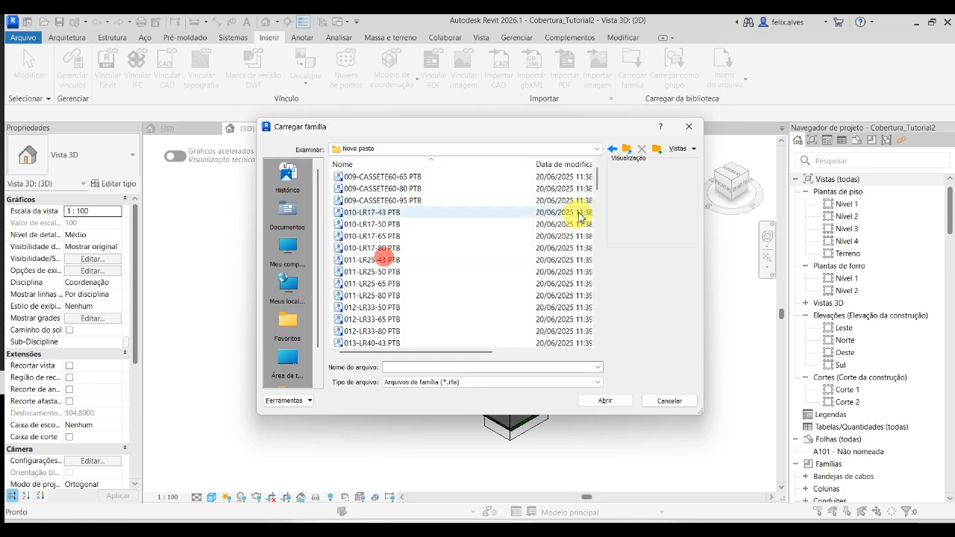
pyautogui.moveTo(599, 191); pyautogui.dragTo(504, 352)
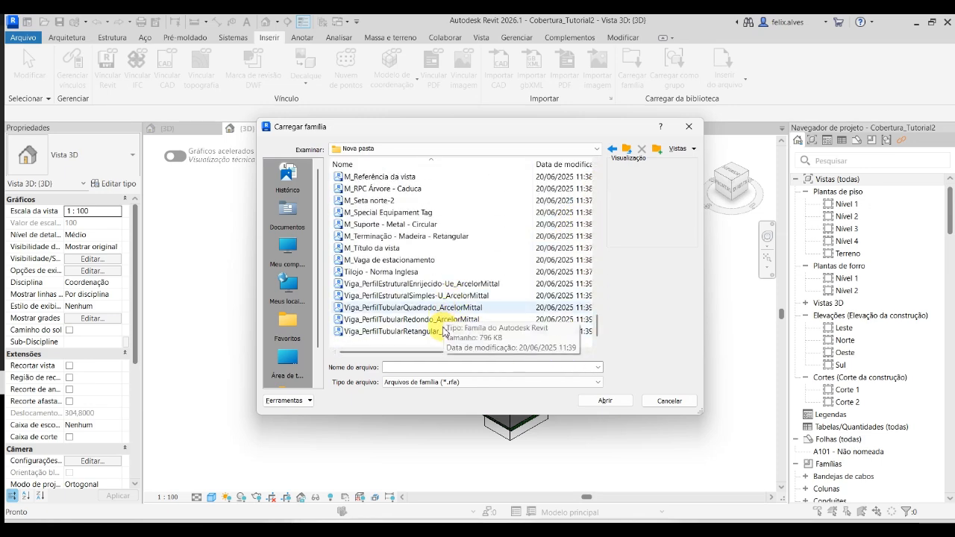
pyautogui.click(433, 307)
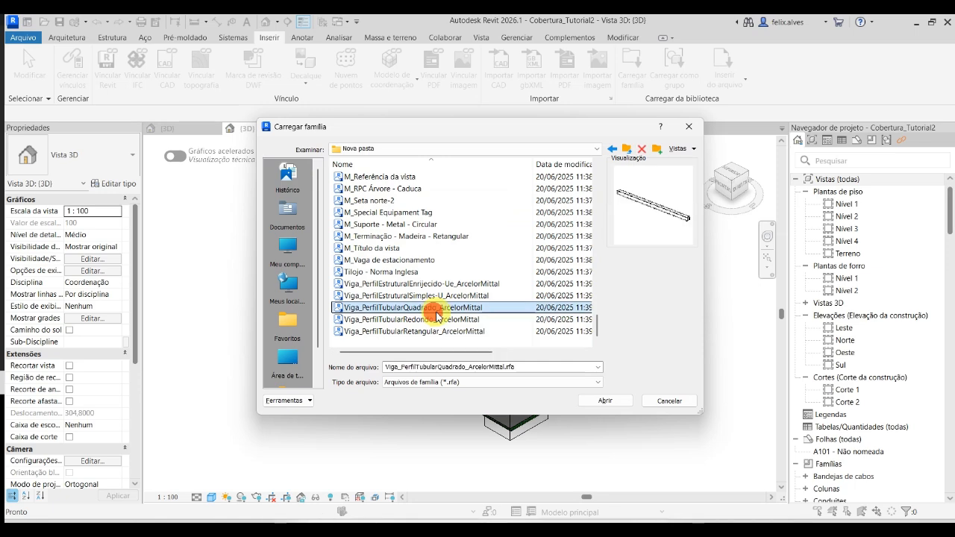
pyautogui.click(607, 401)
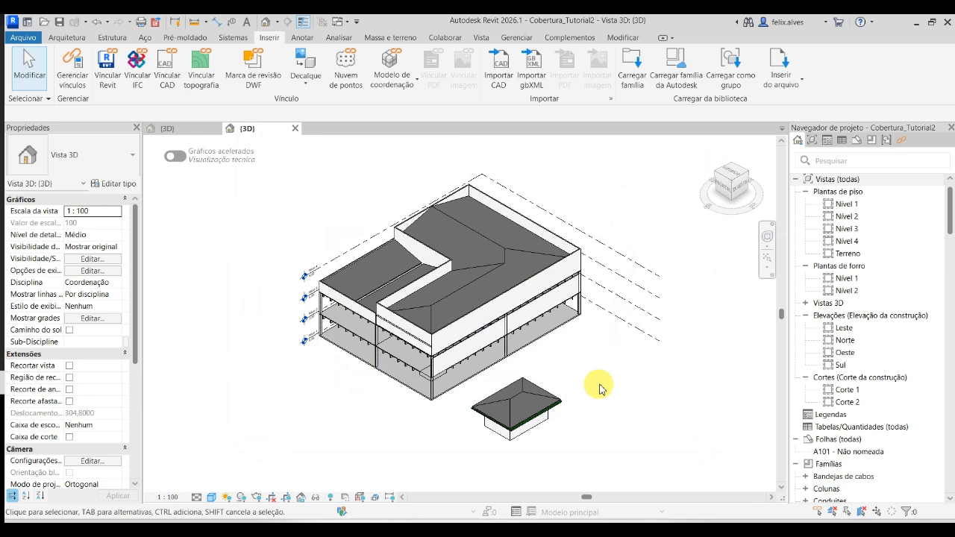
pyautogui.click(625, 395)
pyautogui.scroll(1, 550, 383)
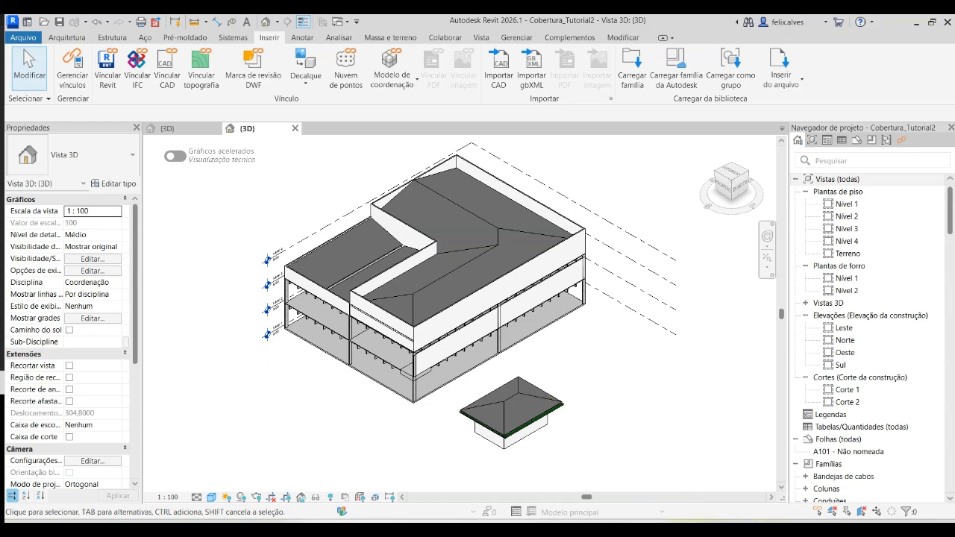
# - Close the 3D view of the Cobertura02 project, keeping the Cobertura_Tutorial2 3D view open
pyautogui.moveTo(687, 531)
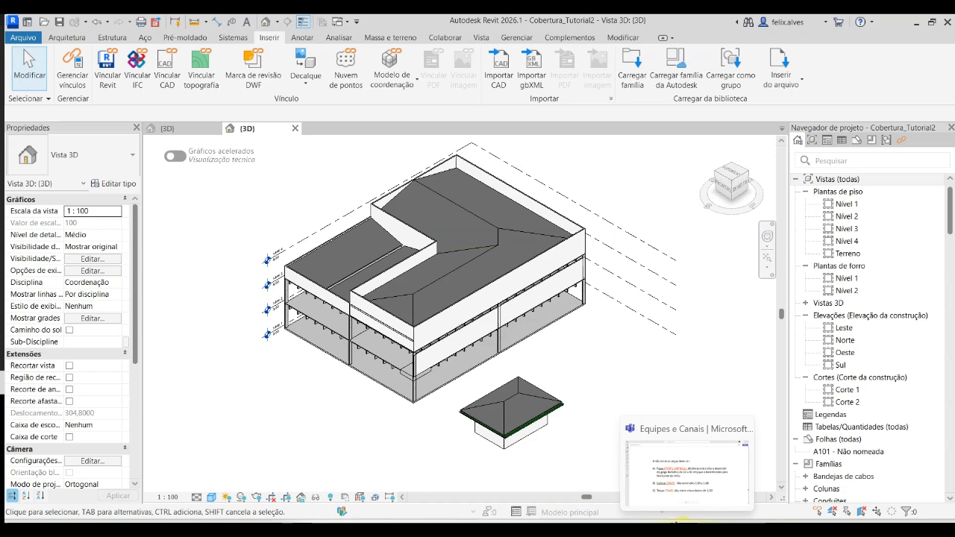
pyautogui.click(179, 132)
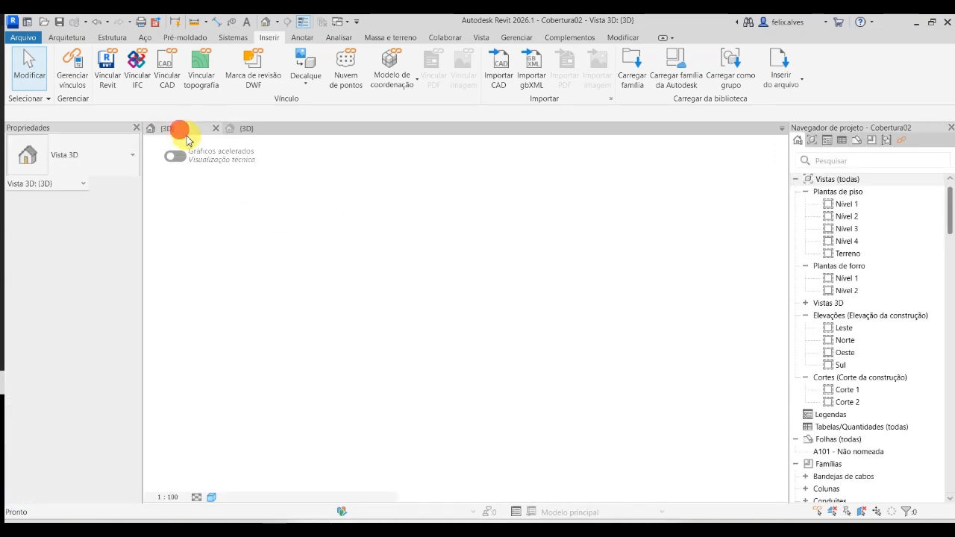
pyautogui.click(215, 131)
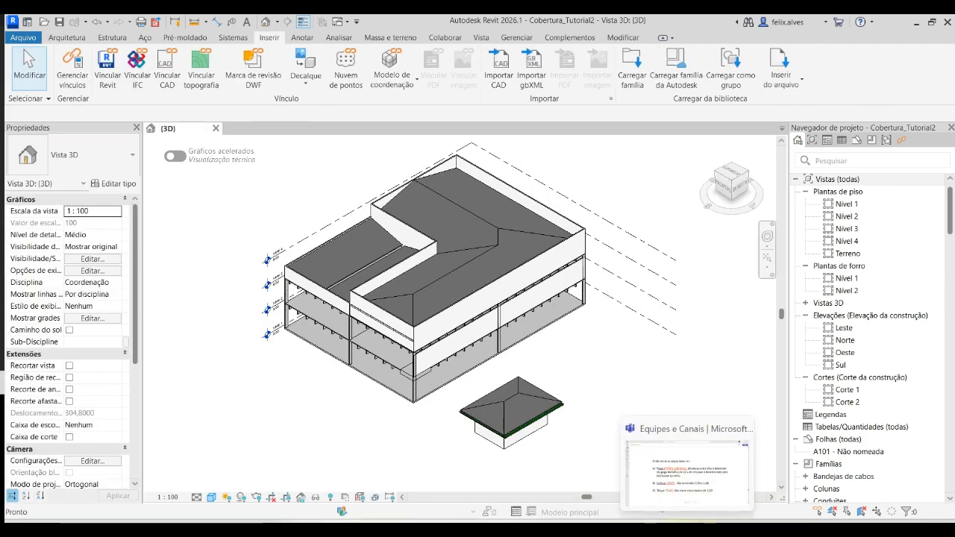
# - Switch to Microsoft Teams and examine the roof member profiles and spacing rules for ripas, caibros and terças in aula telhado 2025-1.pdf
pyautogui.click(694, 485)
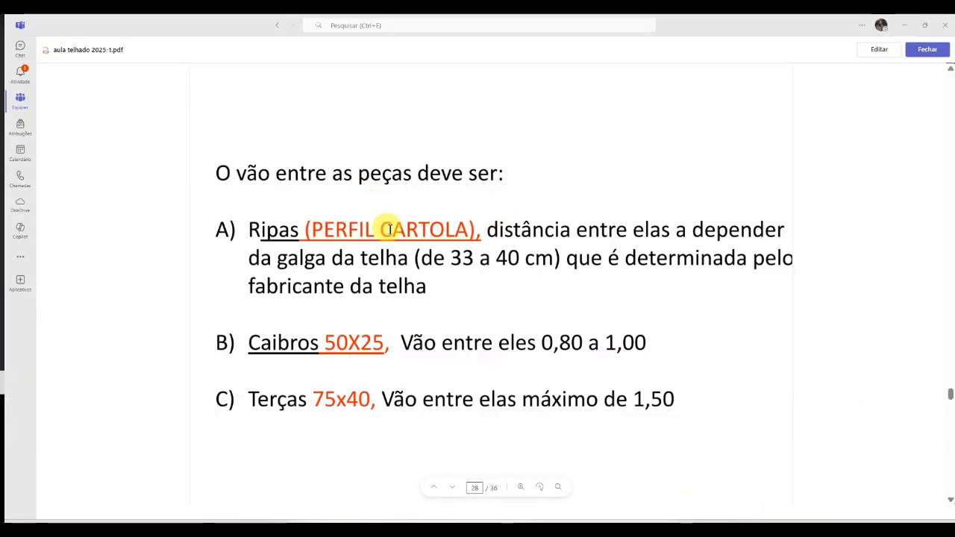
pyautogui.scroll(10, 392, 237)
pyautogui.scroll(10, 403, 221)
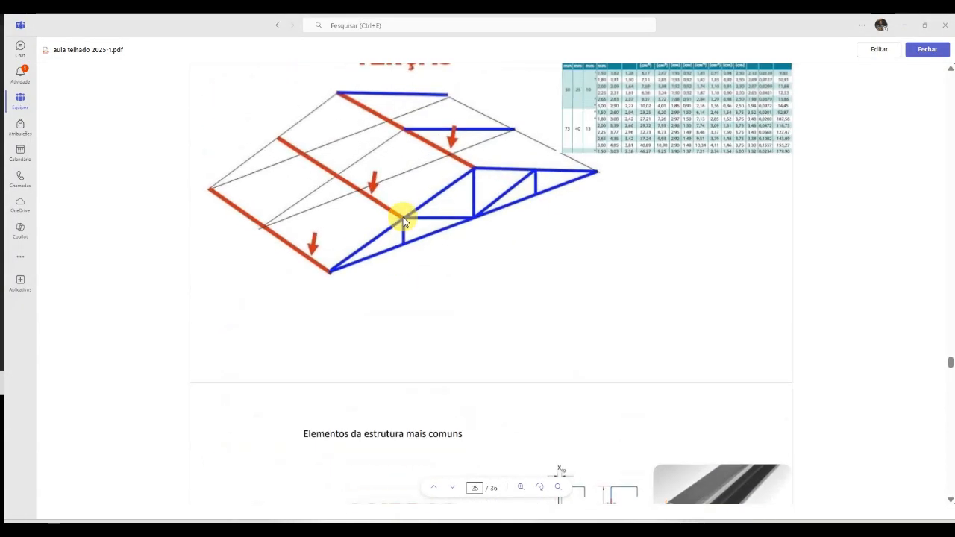
pyautogui.scroll(-10, 403, 222)
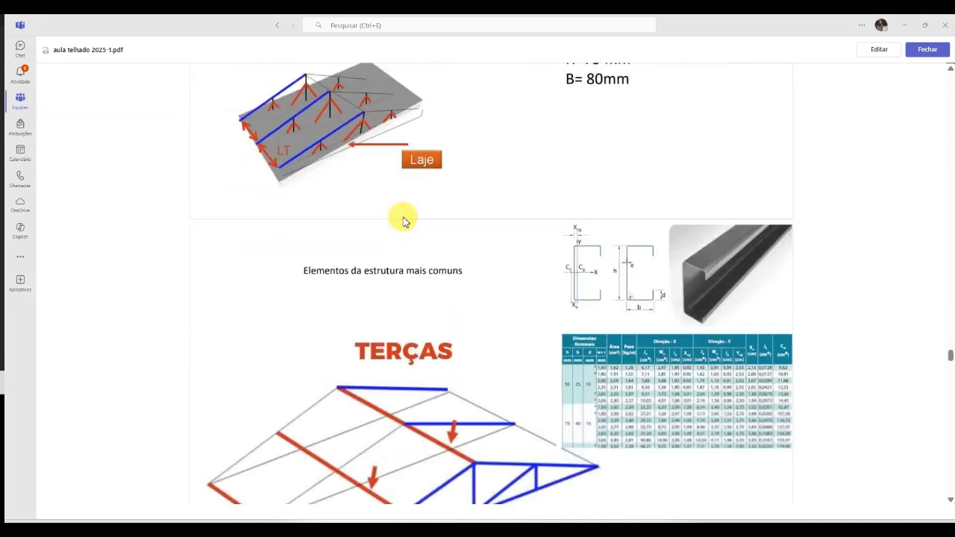
pyautogui.scroll(-8, 403, 221)
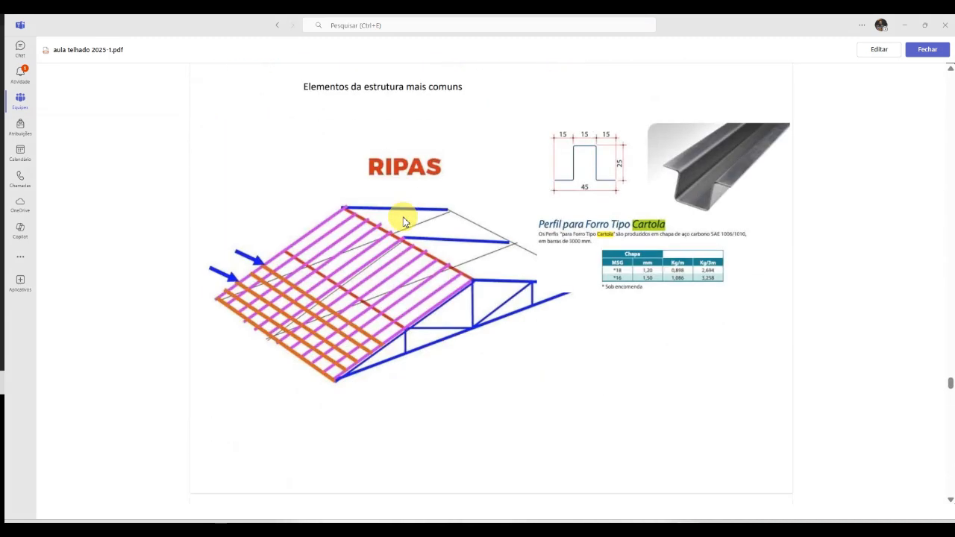
pyautogui.scroll(5, 403, 222)
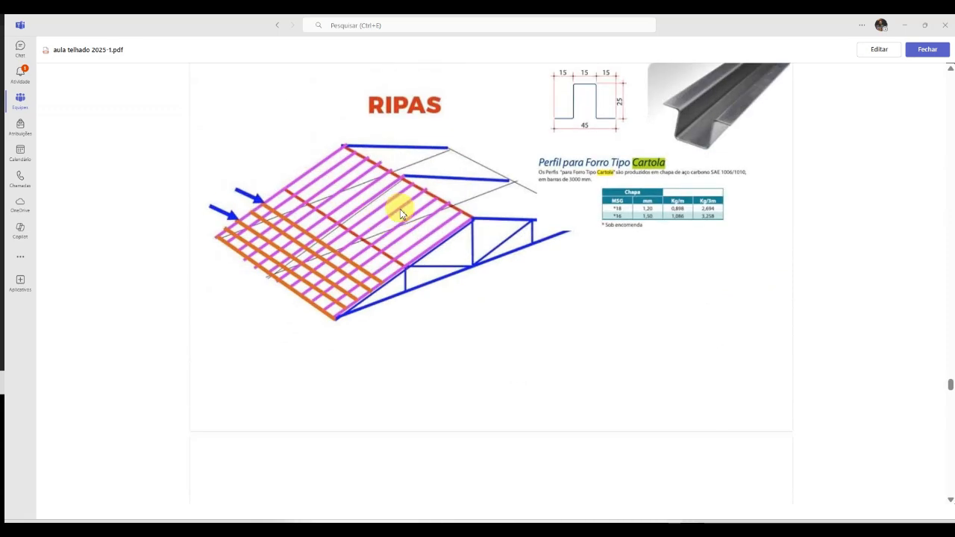
pyautogui.scroll(8, 402, 216)
pyautogui.scroll(6, 400, 214)
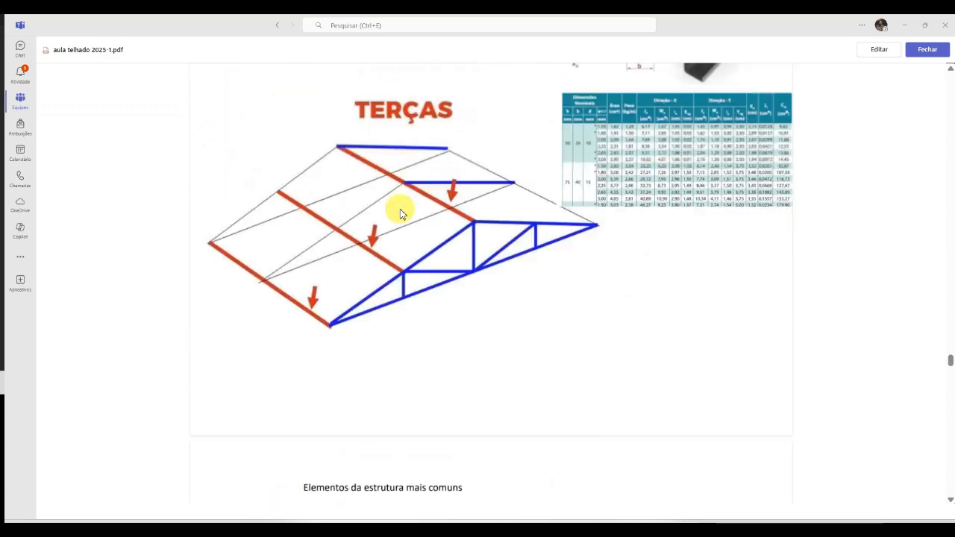
pyautogui.scroll(-4, 817, 269)
pyautogui.scroll(-12, 813, 270)
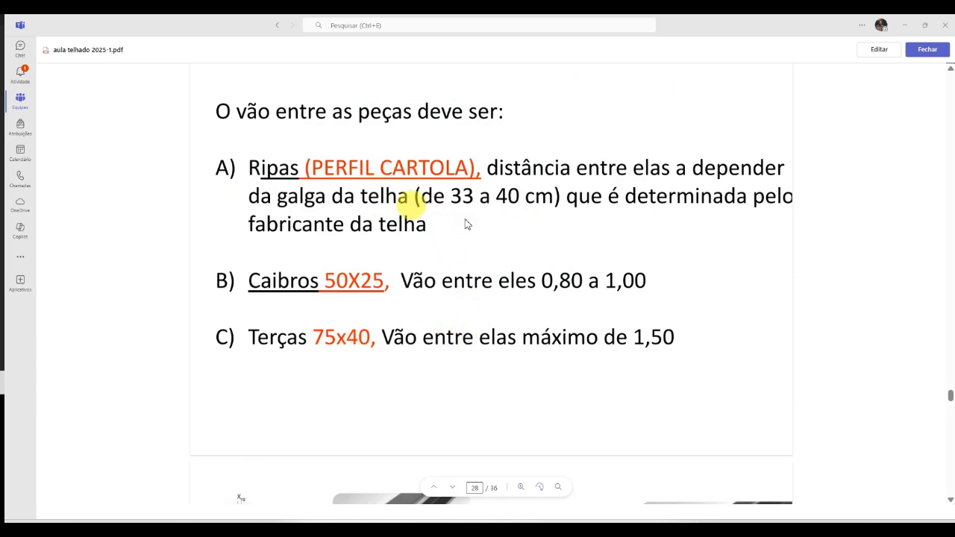
pyautogui.click(903, 27)
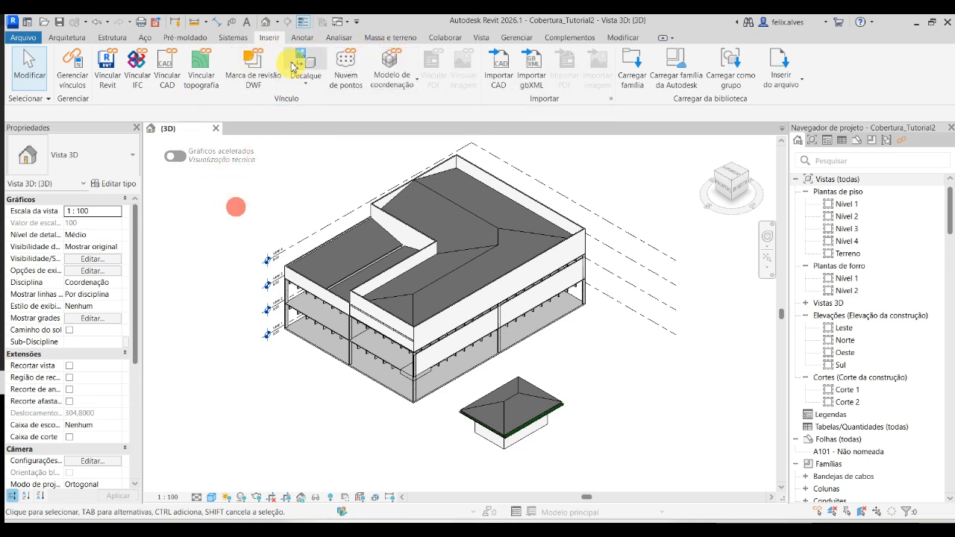
# - Start placing a structural column using the Tubo quad 80 x 1.5 type of Coluna_PerfilTubularQuadrado_ArcelorMittal
pyautogui.click(112, 38)
pyautogui.click(106, 73)
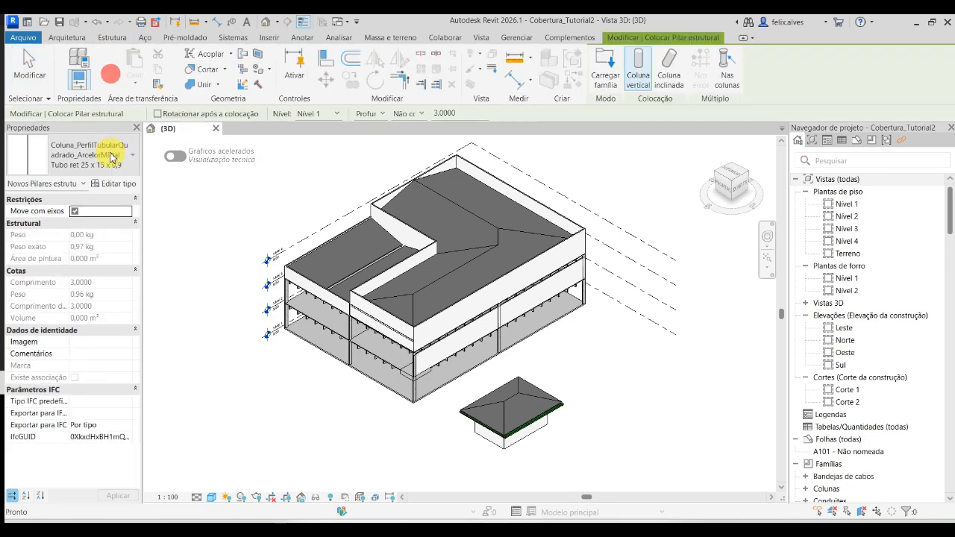
pyautogui.click(111, 156)
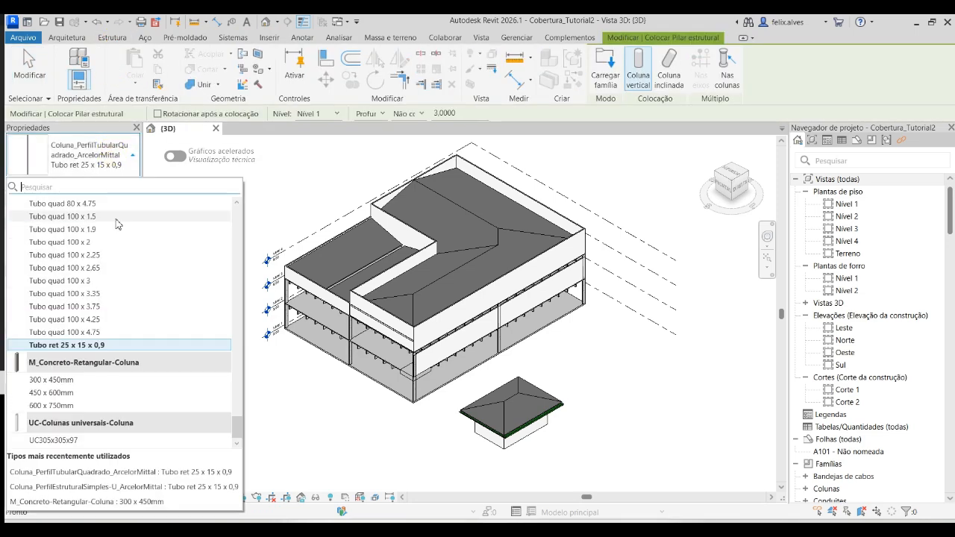
pyautogui.scroll(3, 132, 281)
pyautogui.scroll(-3, 132, 281)
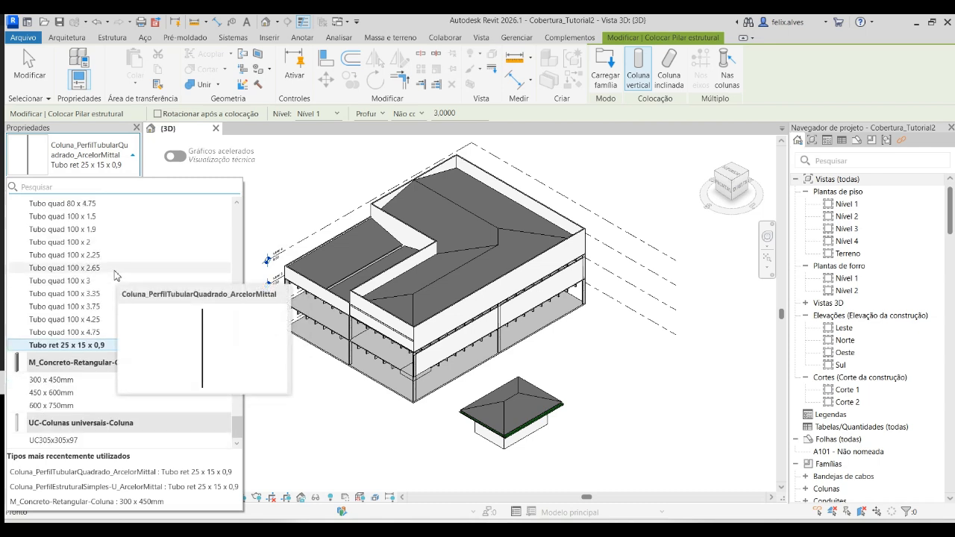
pyautogui.scroll(3, 116, 275)
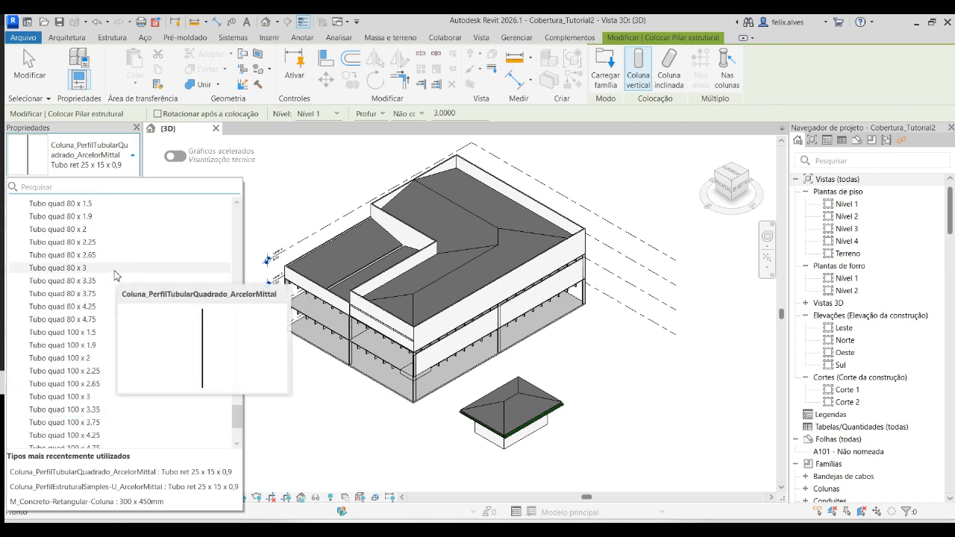
pyautogui.scroll(6, 115, 275)
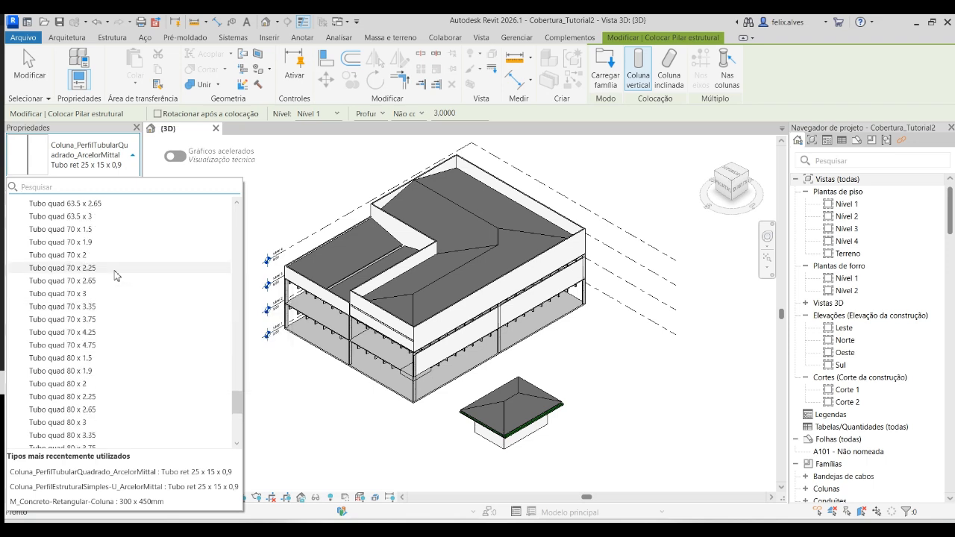
pyautogui.scroll(1, 116, 276)
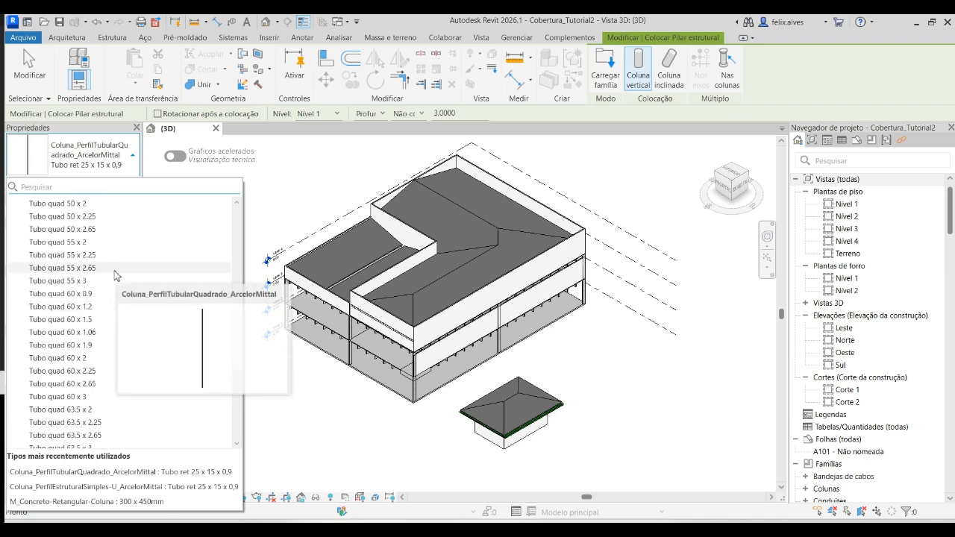
pyautogui.scroll(-3, 116, 299)
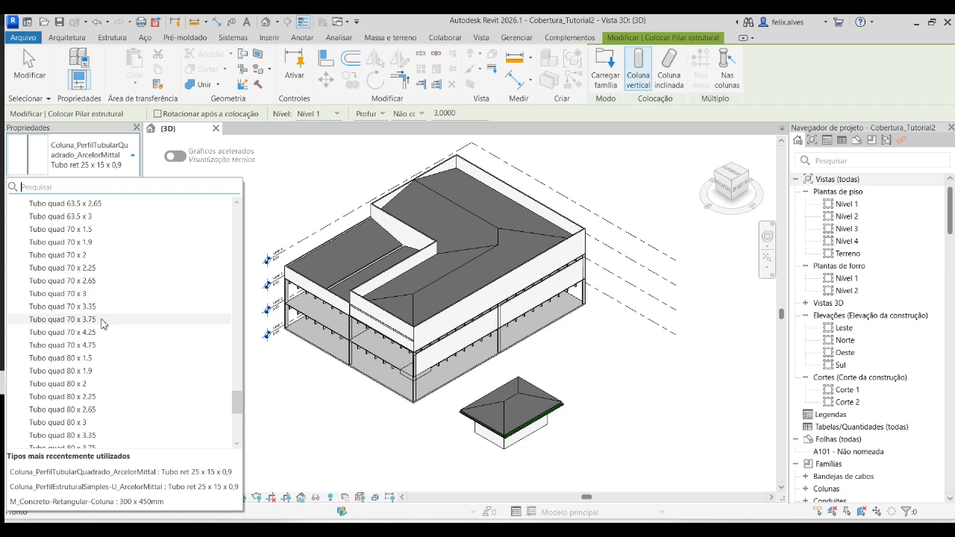
pyautogui.click(84, 359)
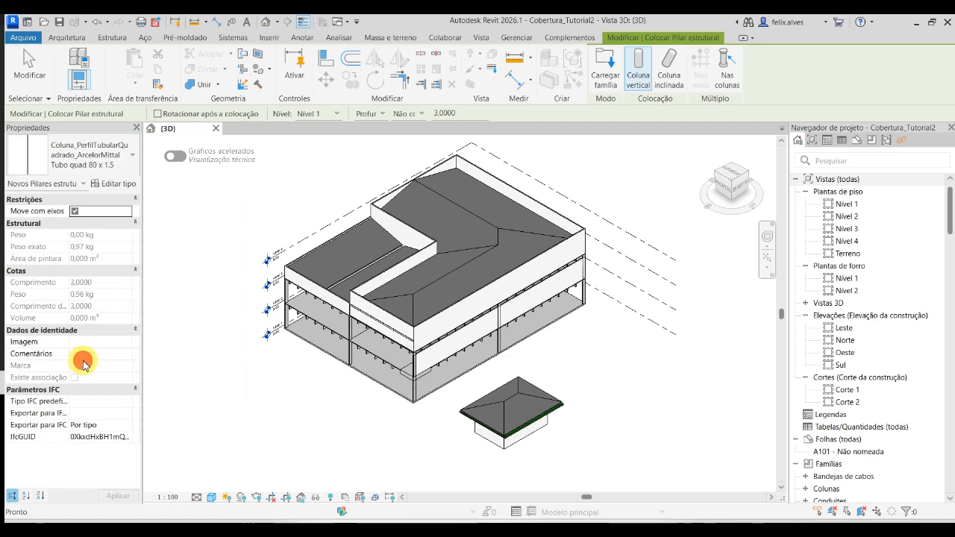
# - Duplicate the column type as .PAE_Pontalete_Tubo quad 80 x 1.5 2 and exit the column command without placing one
pyautogui.click(128, 183)
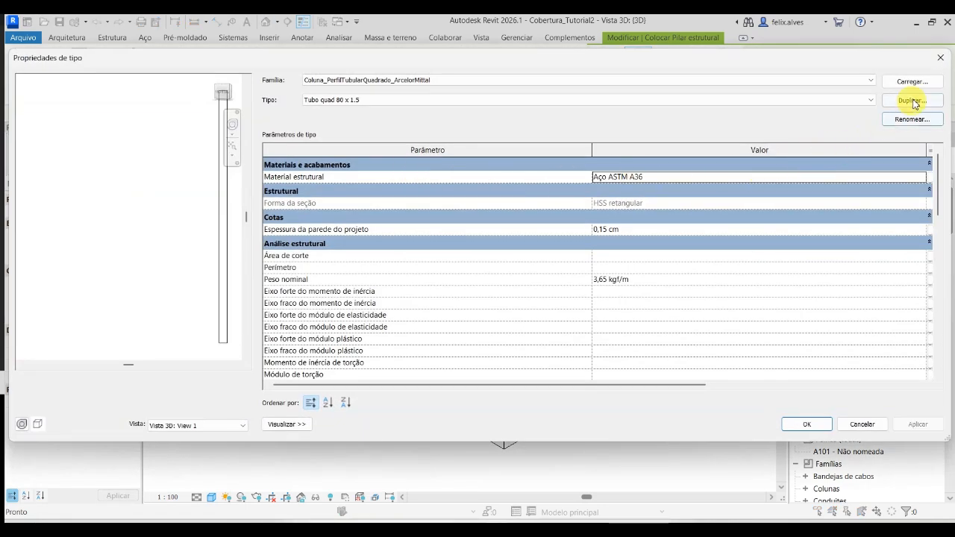
pyautogui.scroll(-1, 282, 305)
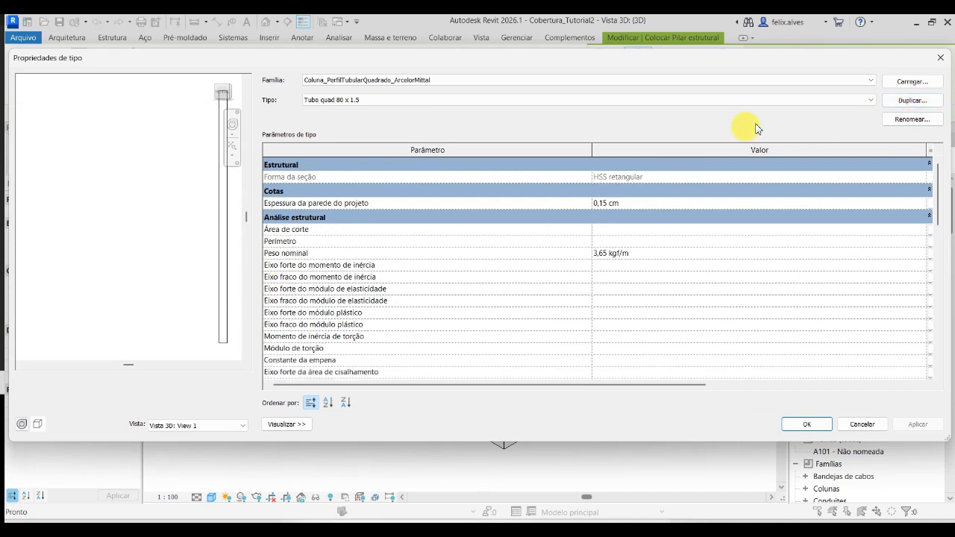
pyautogui.click(911, 102)
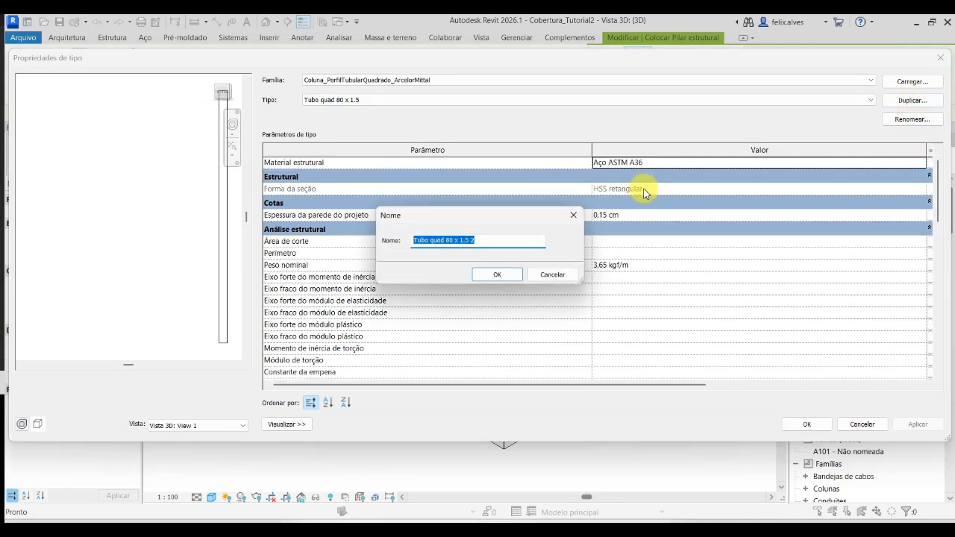
pyautogui.press('Home')
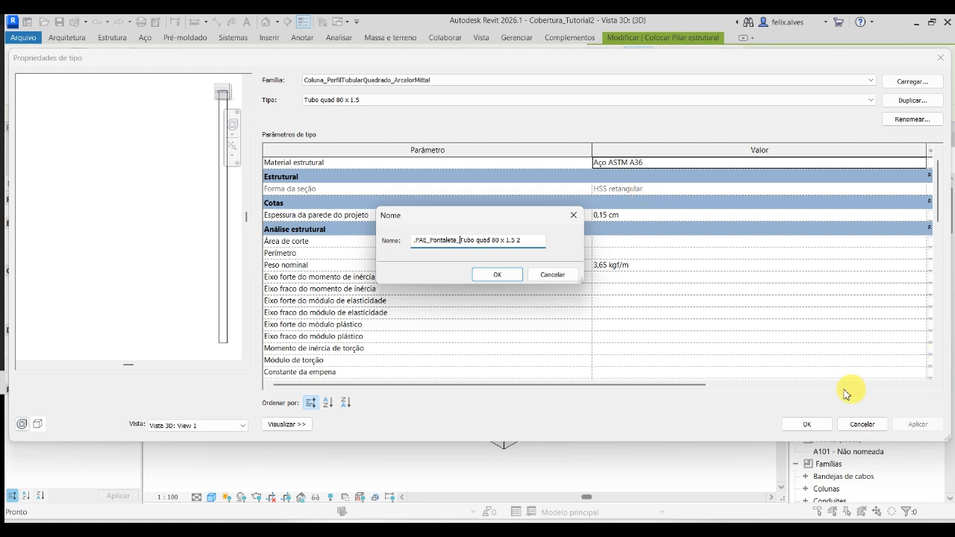
pyautogui.click(512, 276)
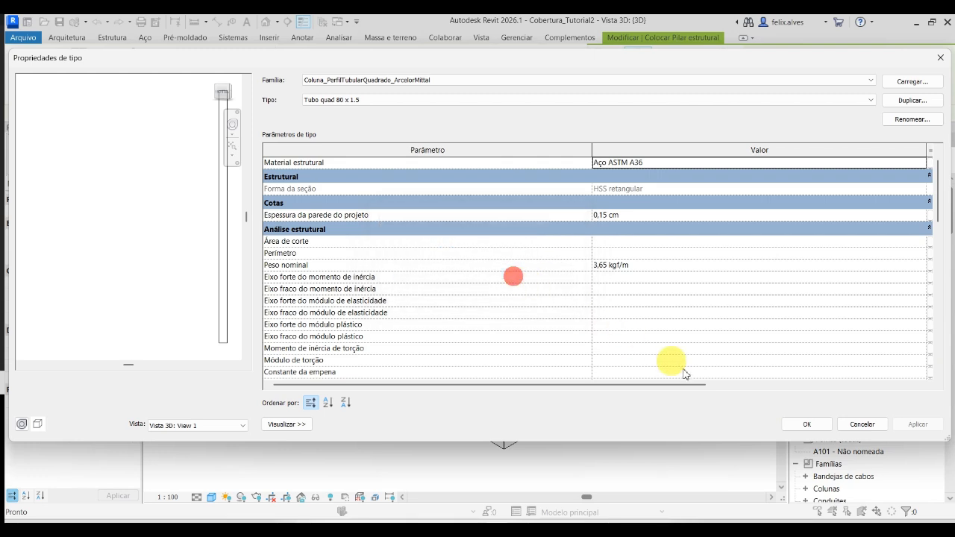
pyautogui.click(805, 423)
pyautogui.press('Escape')
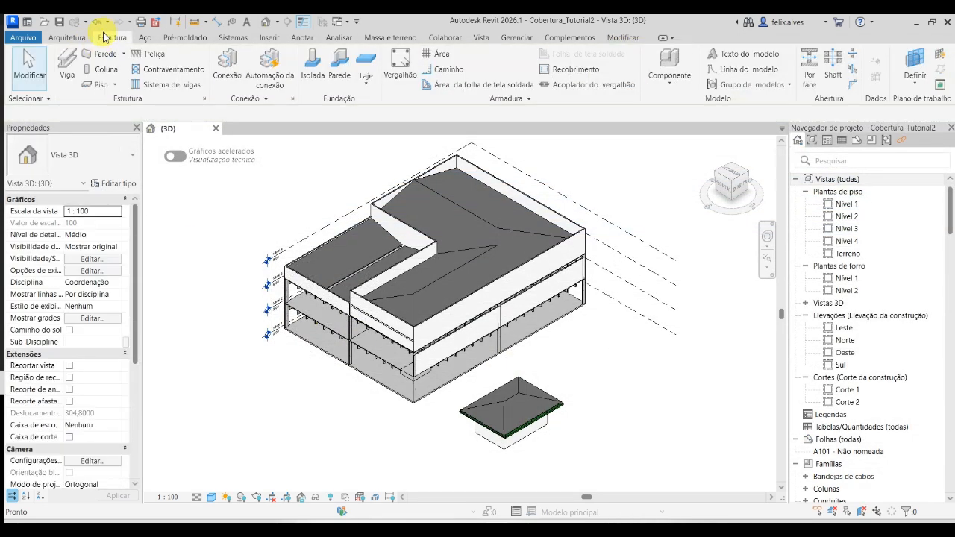
# - Start a structural beam using the Tubo quad 25 x 1.2 type of Viga_PerfilTubularQuadrado_ArcelorMittal
pyautogui.click(67, 65)
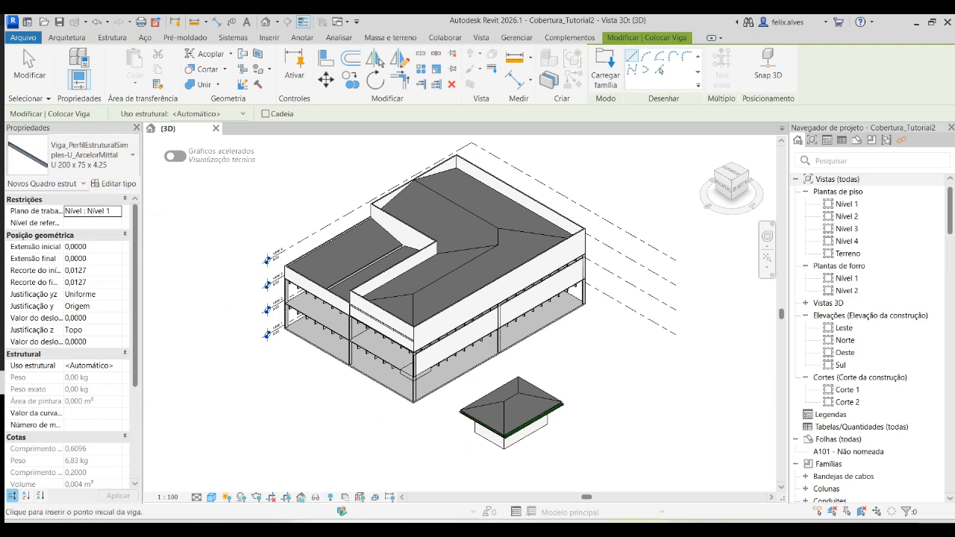
pyautogui.click(125, 162)
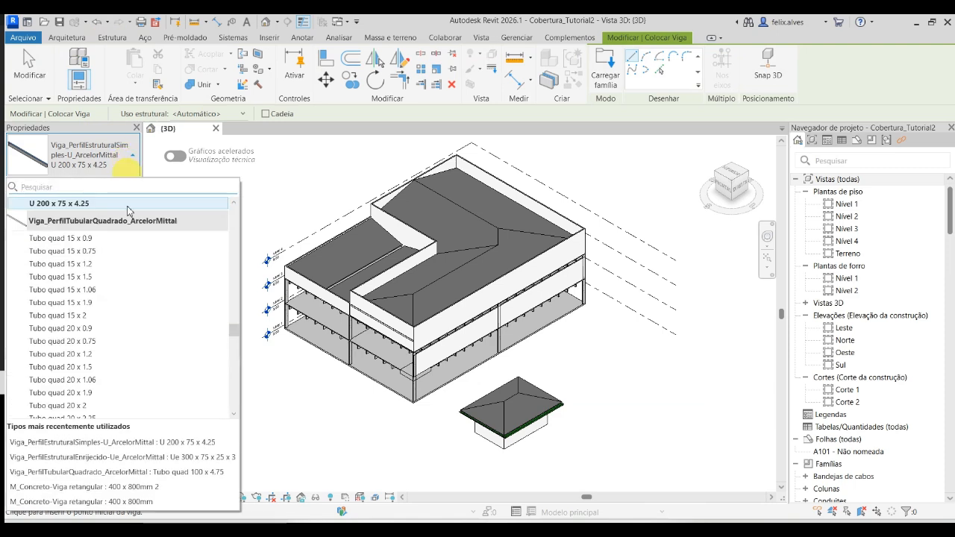
pyautogui.scroll(1, 128, 224)
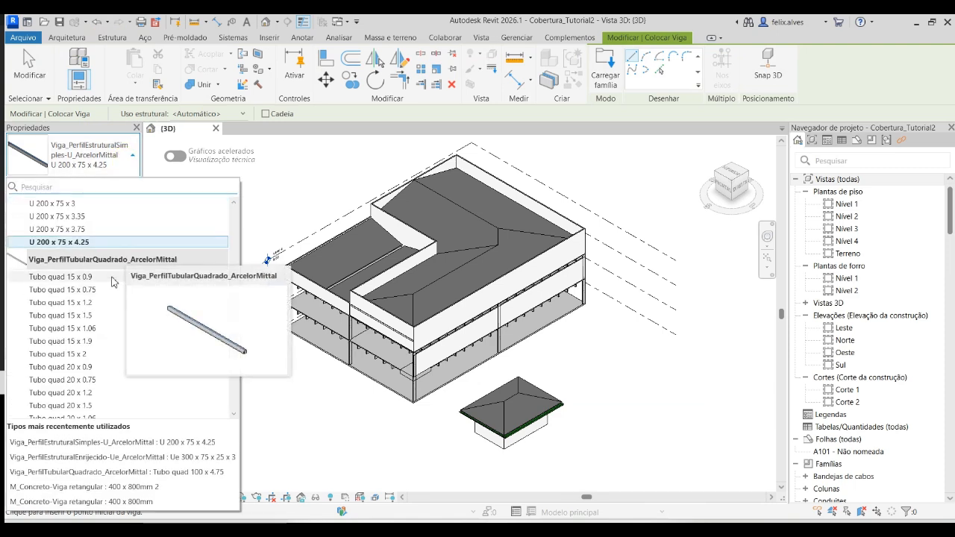
pyautogui.scroll(-2, 87, 359)
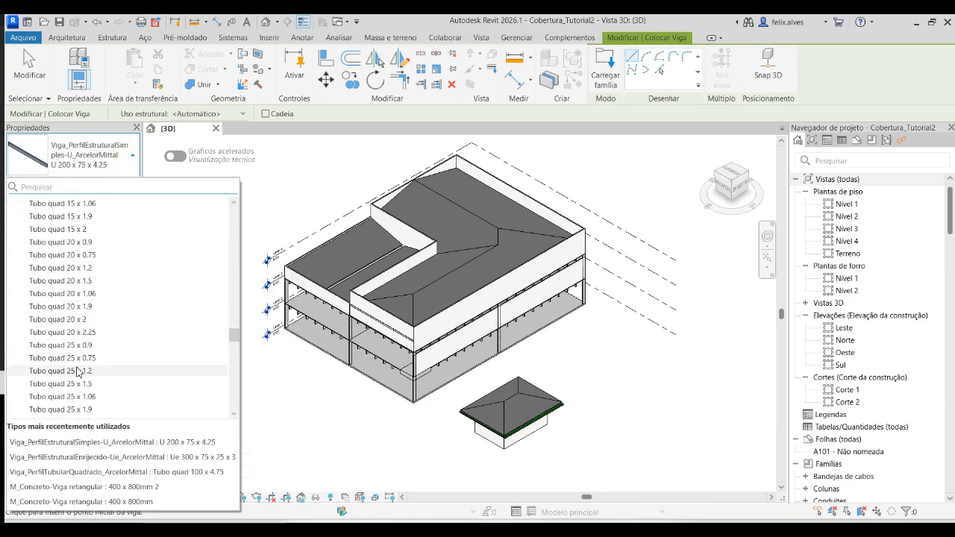
pyautogui.scroll(-2, 84, 344)
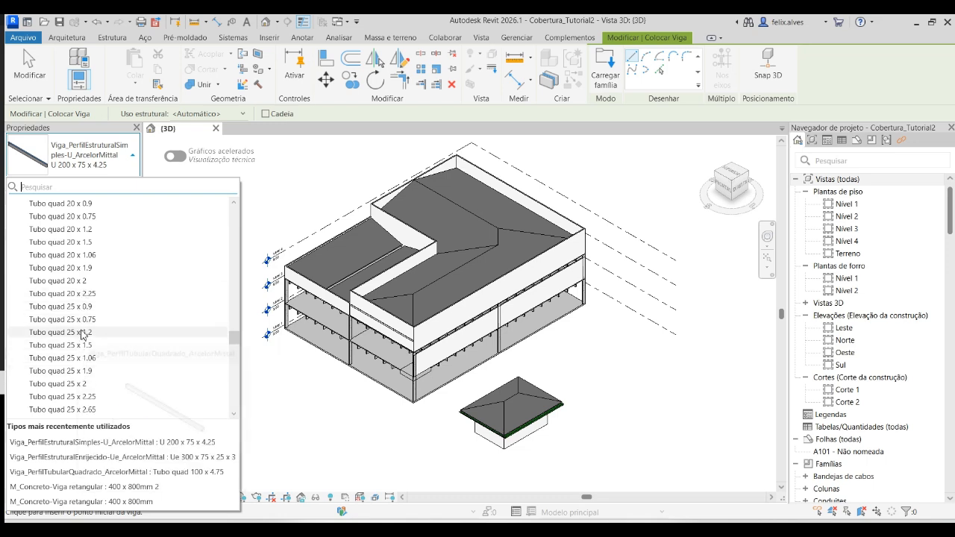
pyautogui.click(82, 333)
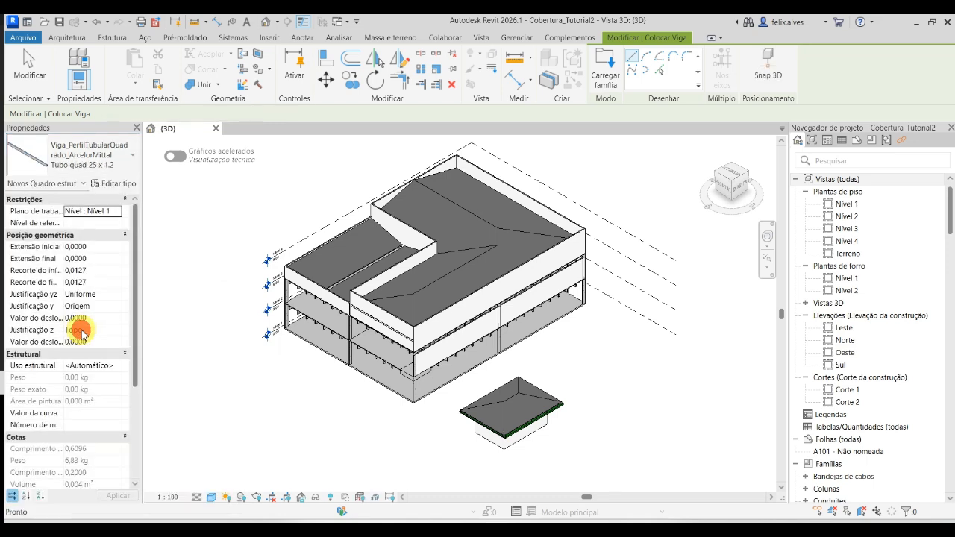
# - Duplicate the beam type as .PAE_Ripa_Tubo quad 25 x 1.2 2 and accept the type properties
pyautogui.click(119, 184)
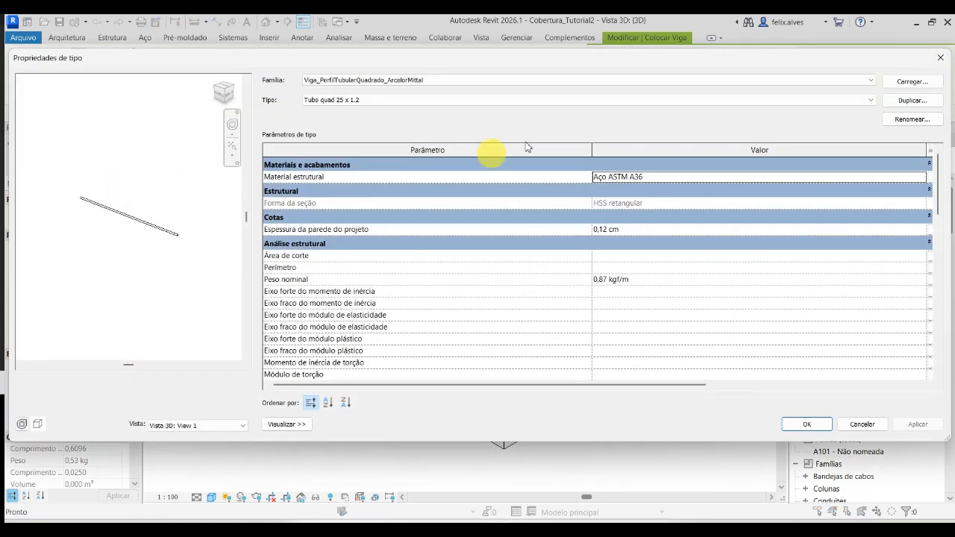
pyautogui.click(921, 103)
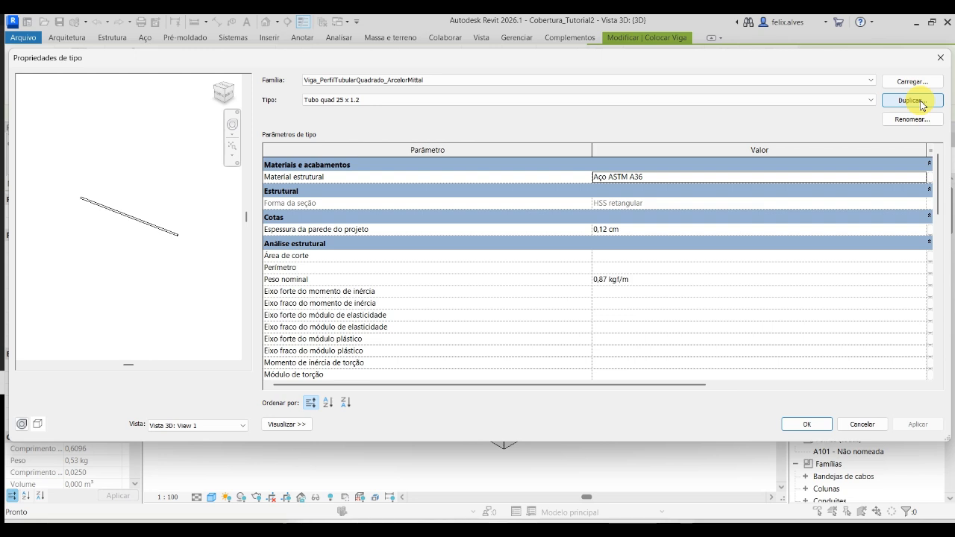
pyautogui.click(922, 104)
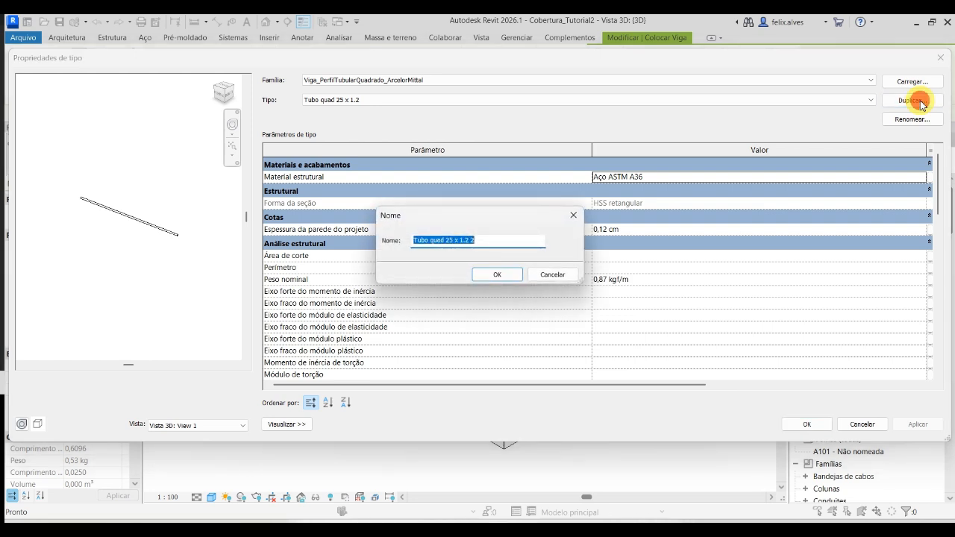
pyautogui.press('Home')
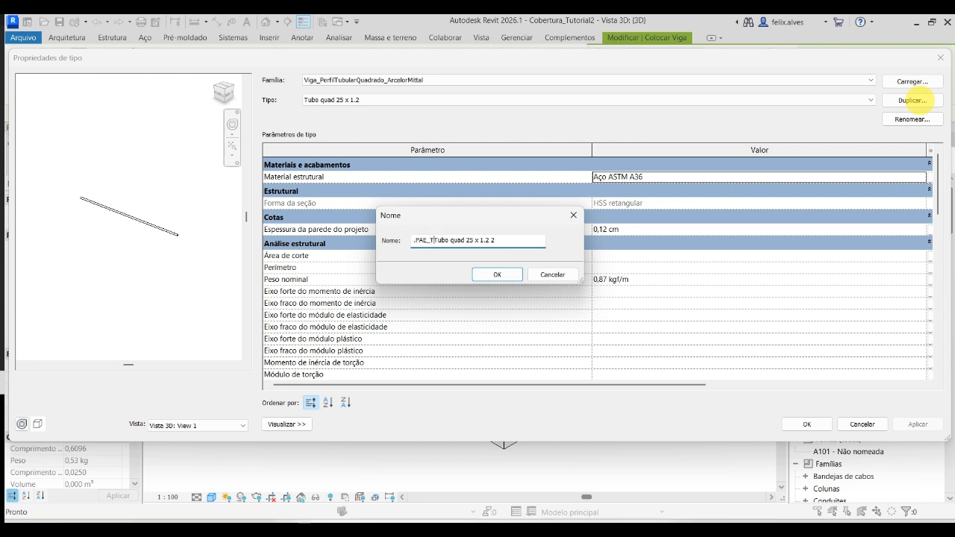
pyautogui.press('BackSpace')
pyautogui.click(495, 274)
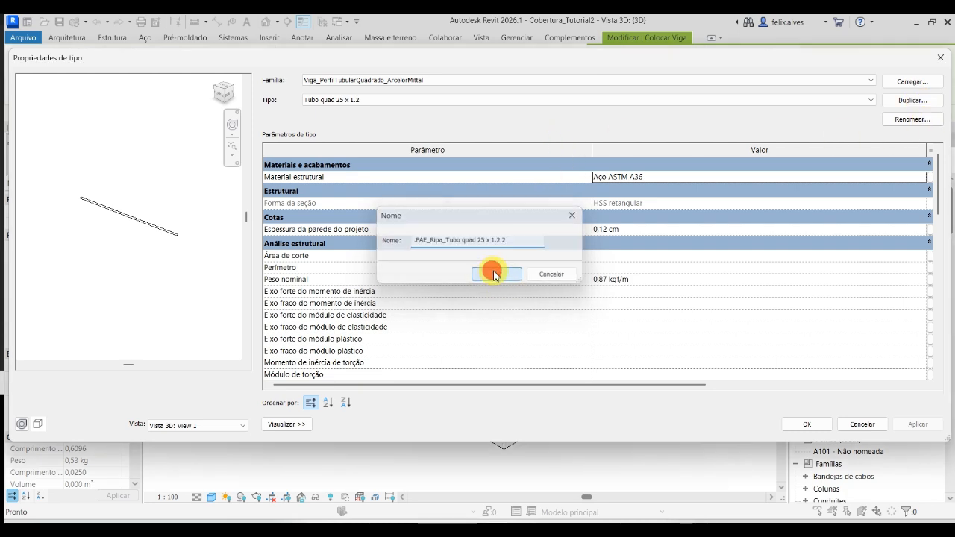
pyautogui.click(804, 424)
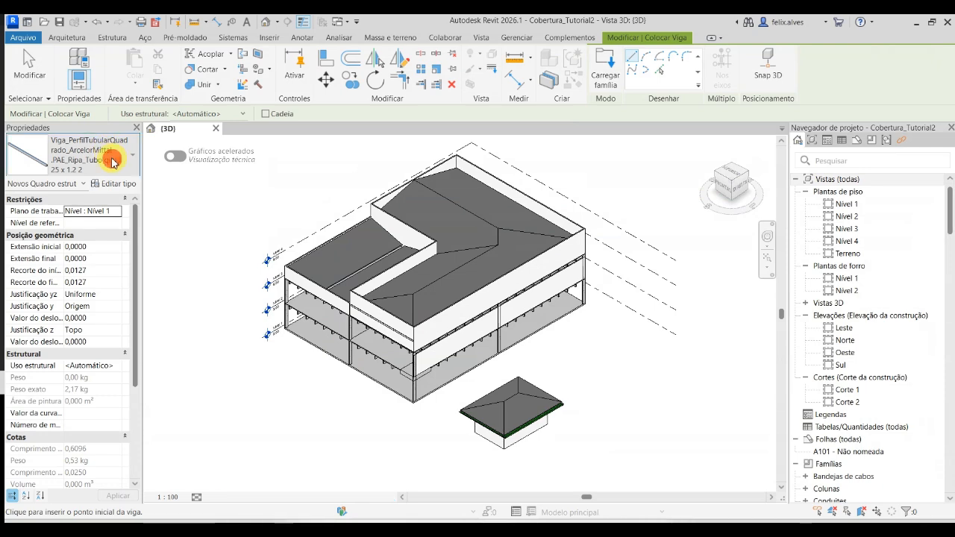
# - Look through the ArcelorMittal beam types for a caibro profile and check the required caibro size in aula telhado 2025-1.pdf in Teams
pyautogui.click(114, 163)
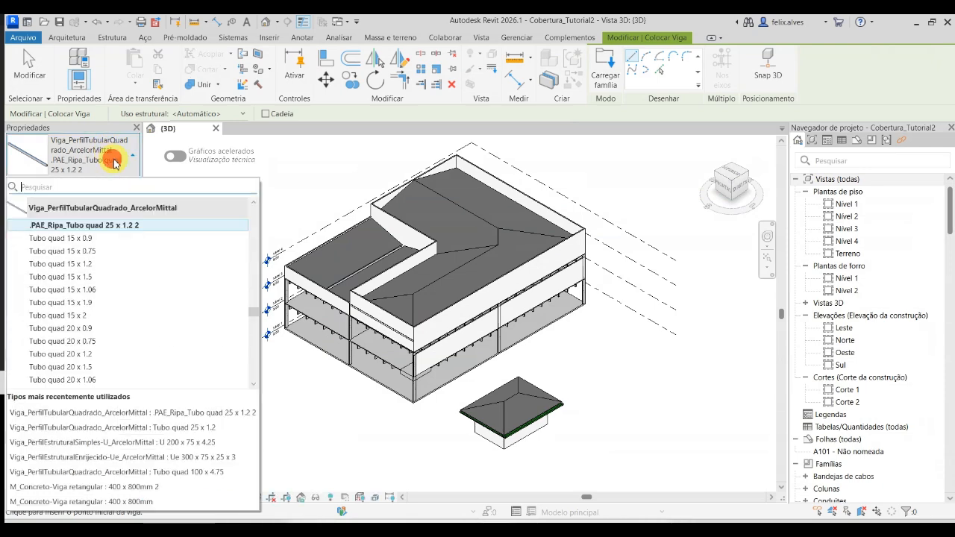
pyautogui.scroll(-10, 88, 226)
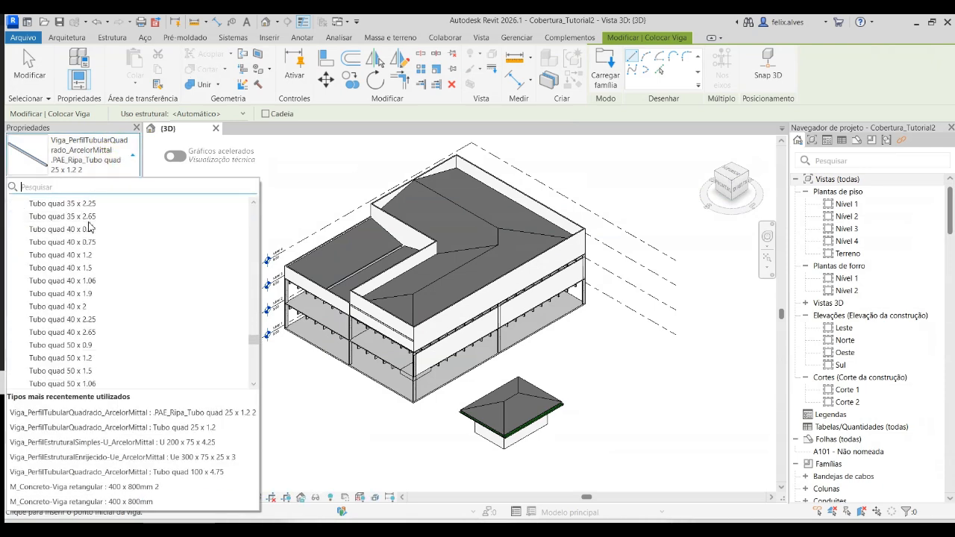
pyautogui.scroll(-12, 89, 226)
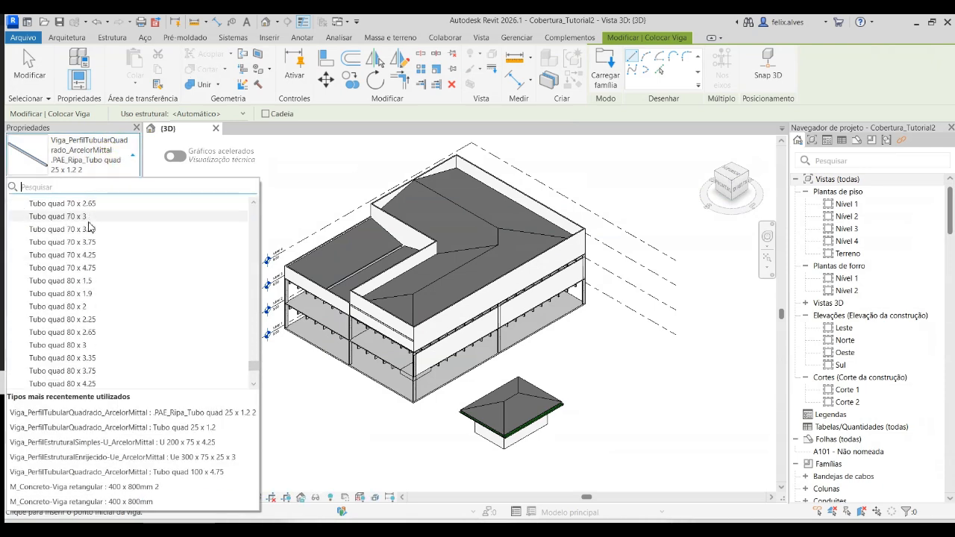
pyautogui.moveTo(253, 361); pyautogui.dragTo(254, 273)
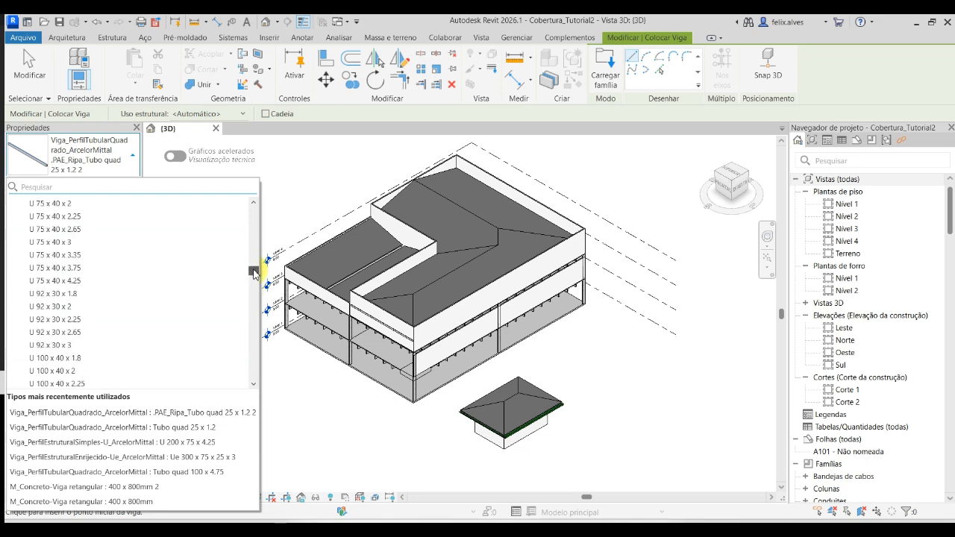
pyautogui.scroll(2, 184, 283)
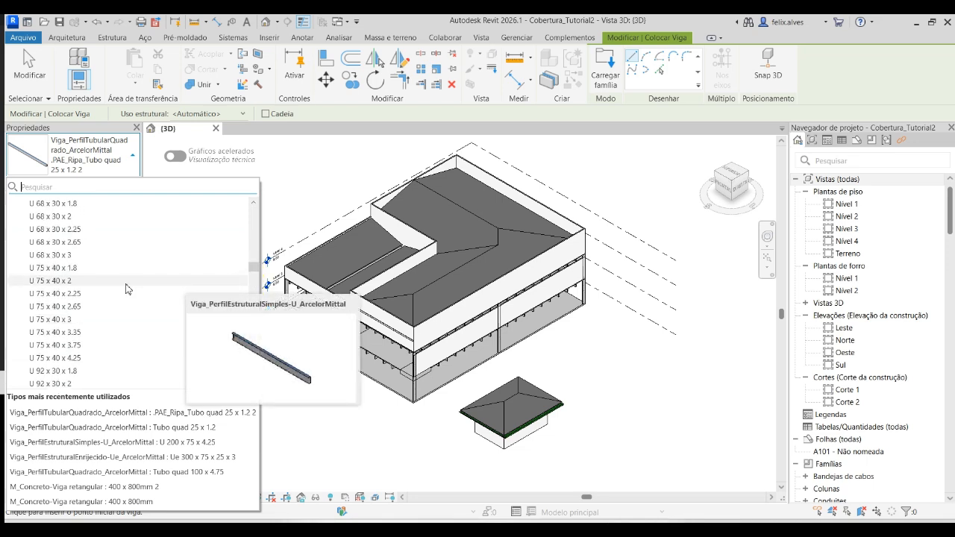
pyautogui.scroll(4, 127, 286)
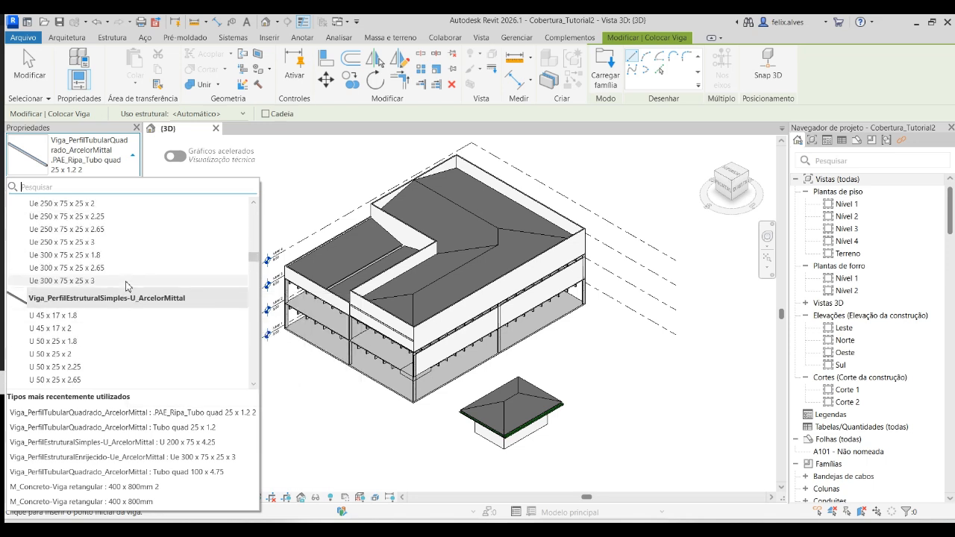
pyautogui.scroll(10, 127, 285)
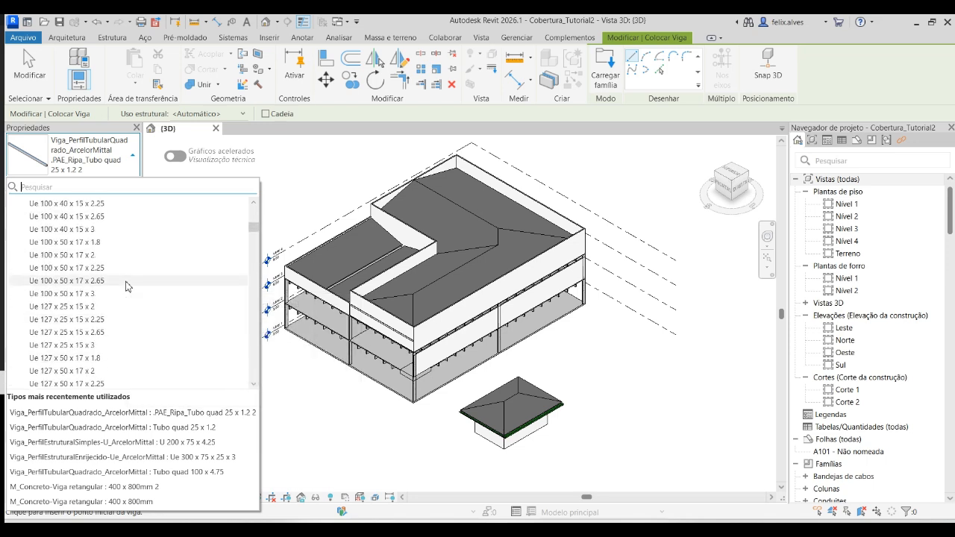
pyautogui.scroll(1, 127, 286)
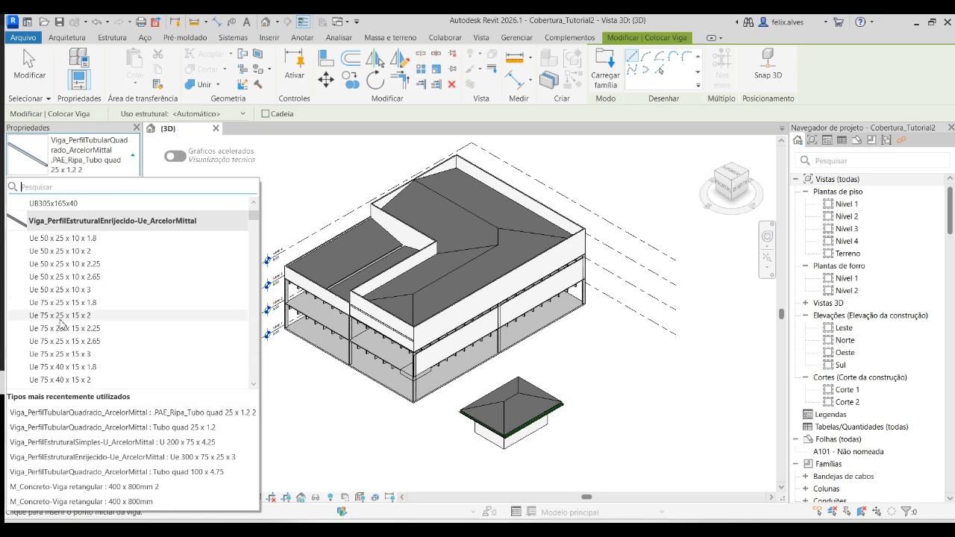
pyautogui.scroll(-1, 58, 334)
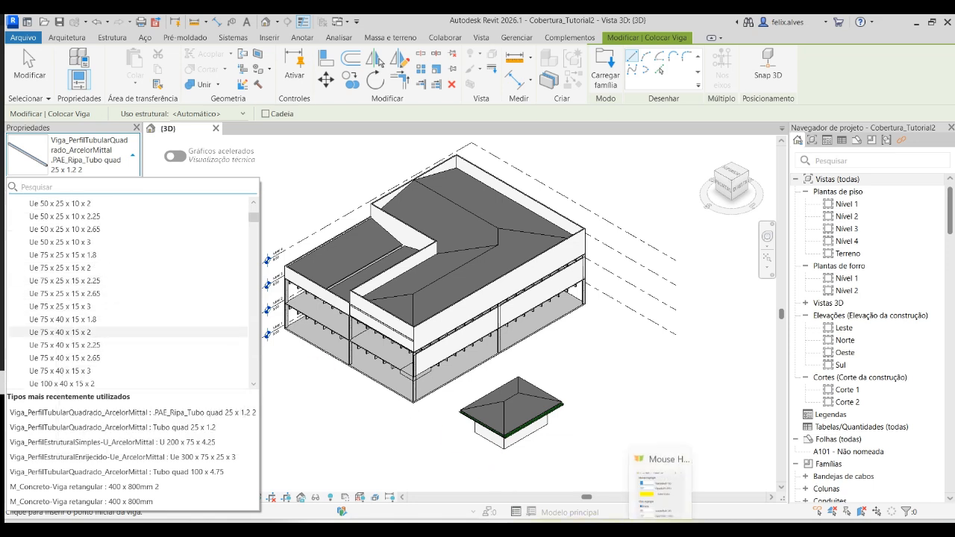
pyautogui.click(687, 527)
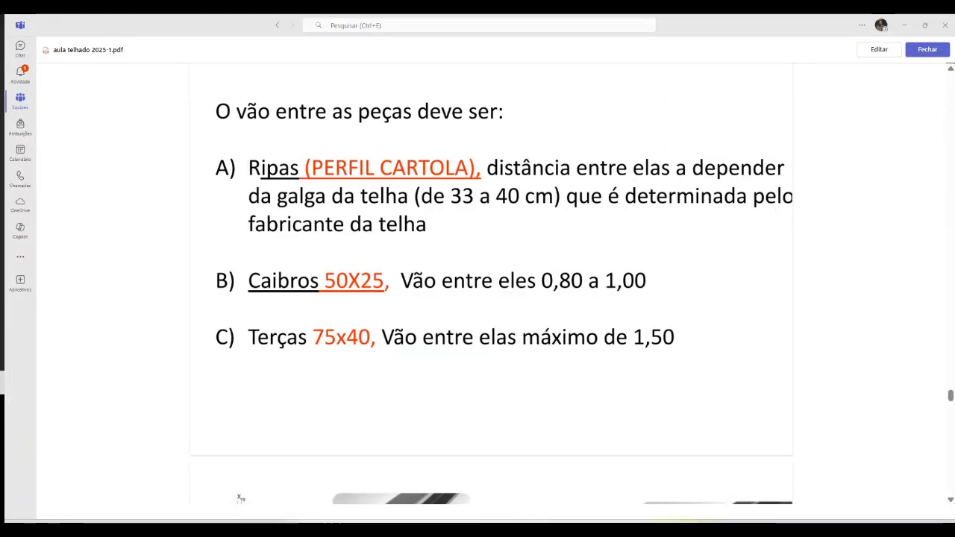
pyautogui.click(687, 527)
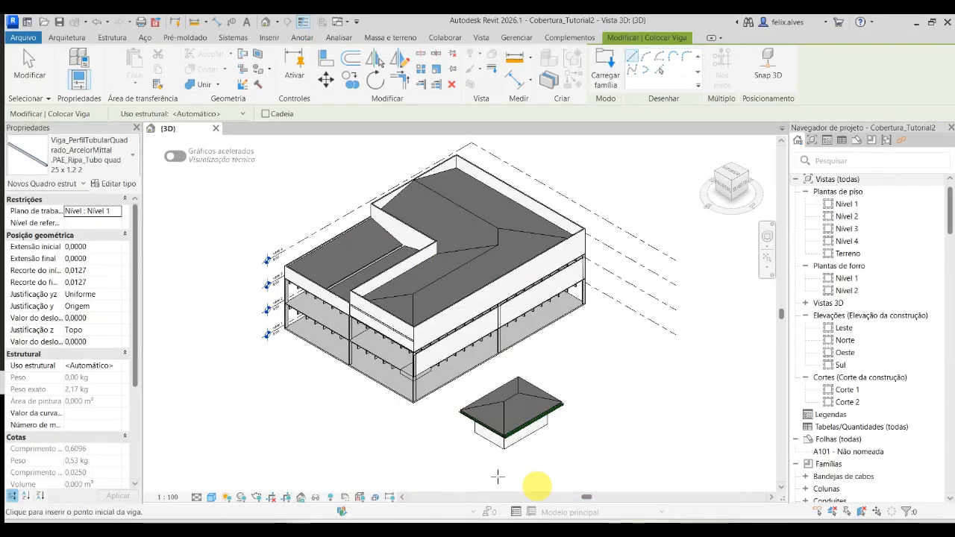
# - Switch the beam being placed to type U 50 x 25 x 1.8 of Viga_PerfilEstruturalSimples-U_ArcelorMittal
pyautogui.click(101, 161)
pyautogui.scroll(10, 112, 289)
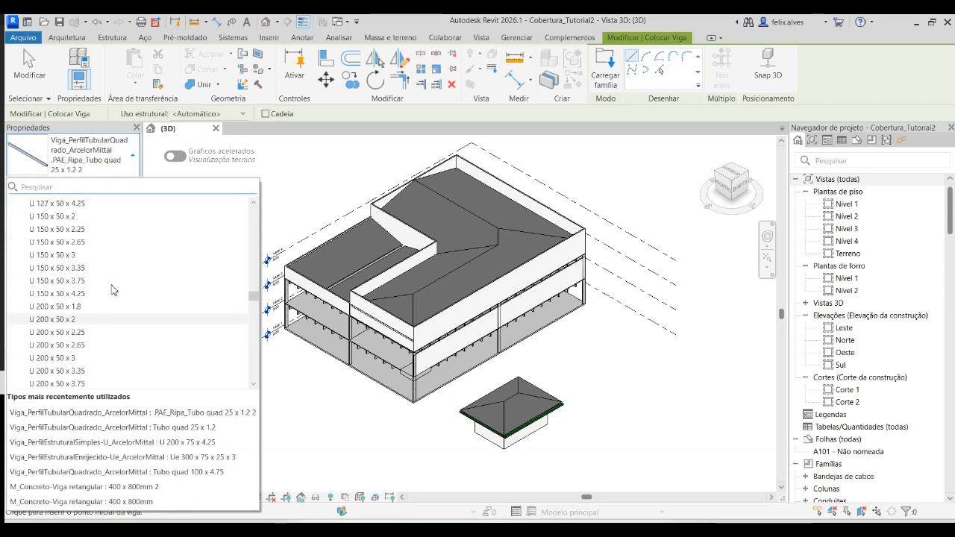
pyautogui.scroll(10, 112, 289)
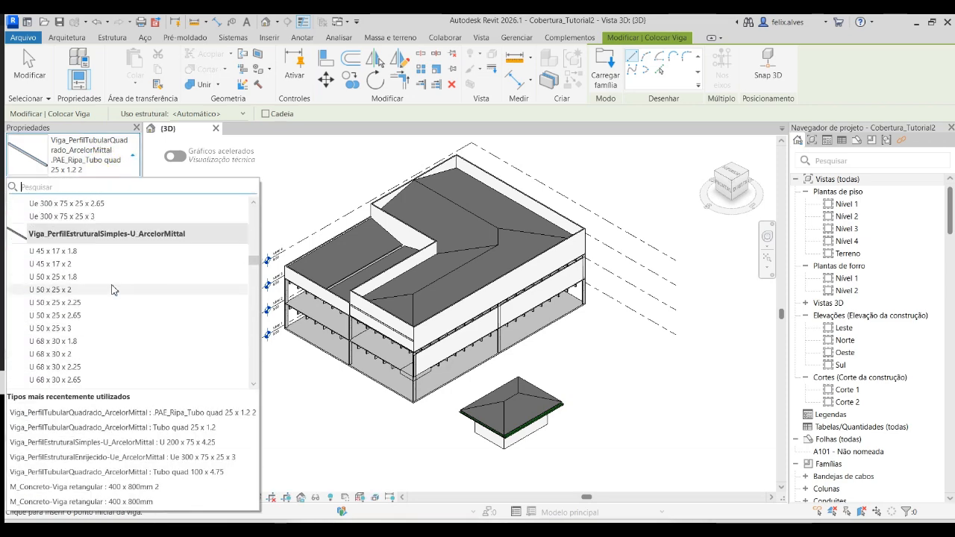
pyautogui.click(53, 278)
# - Duplicate the beam type as .PAE_Caibro_U 50 x 25 x 1.8 2 and accept the type properties
pyautogui.click(112, 183)
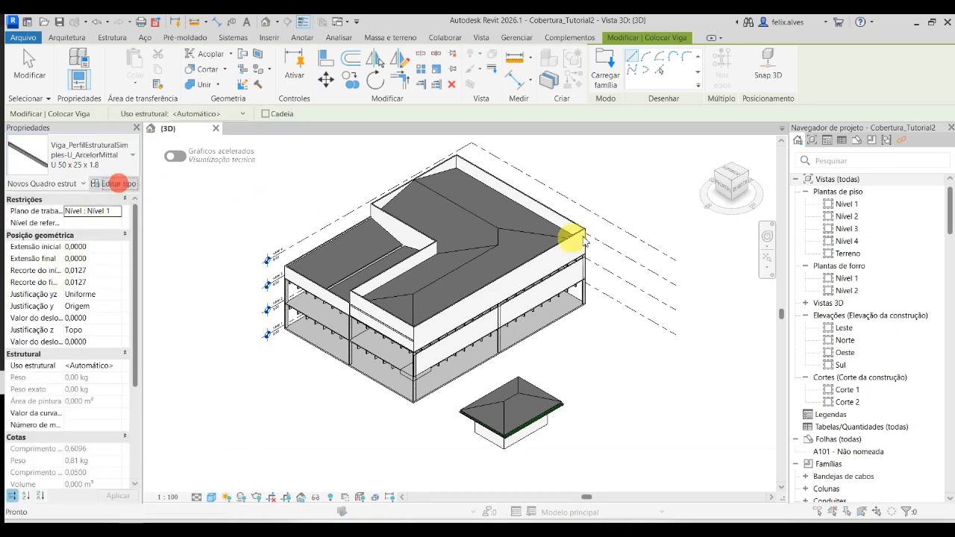
pyautogui.click(913, 100)
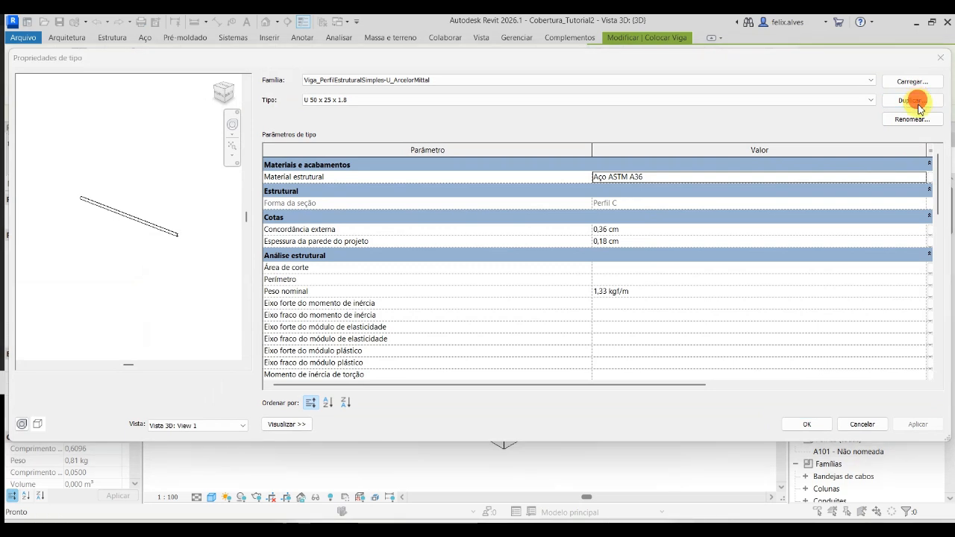
pyautogui.write('>PAE_')
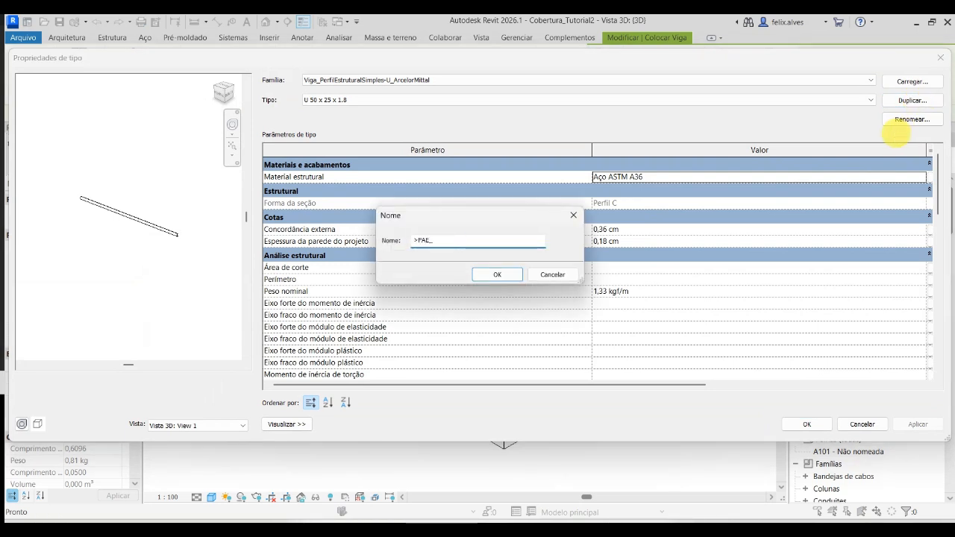
pyautogui.hotkey('ctrl', 'z')
pyautogui.write('aibro_U 50 x 25 x 1.8 2')
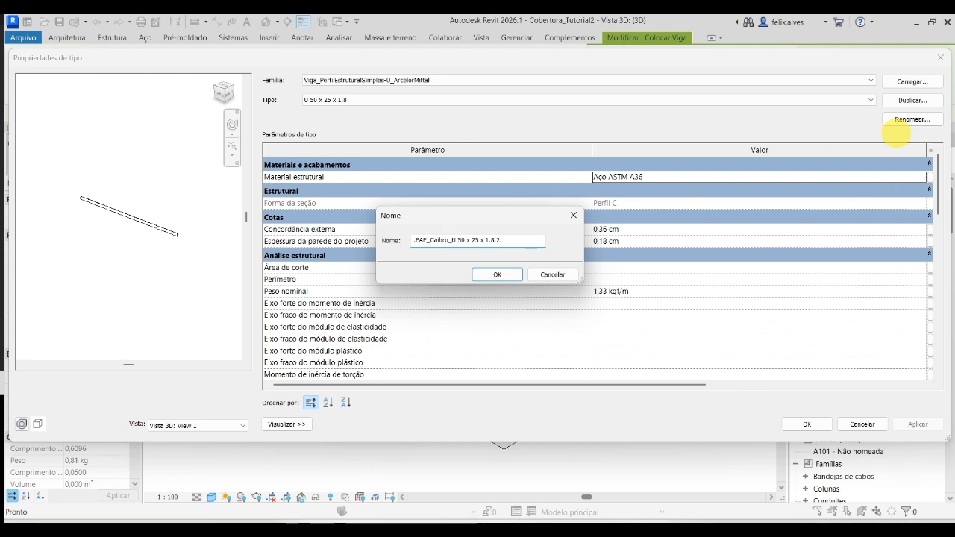
pyautogui.click(495, 276)
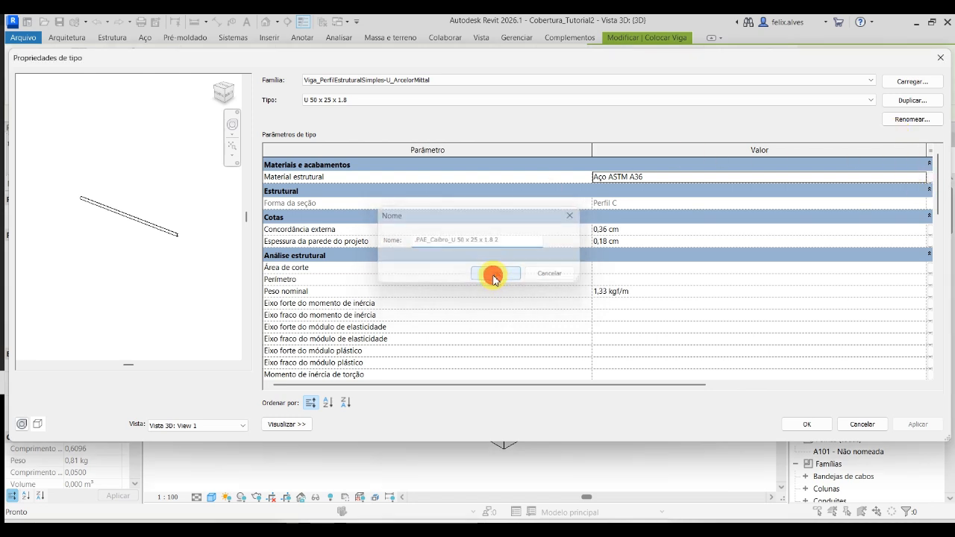
pyautogui.click(806, 423)
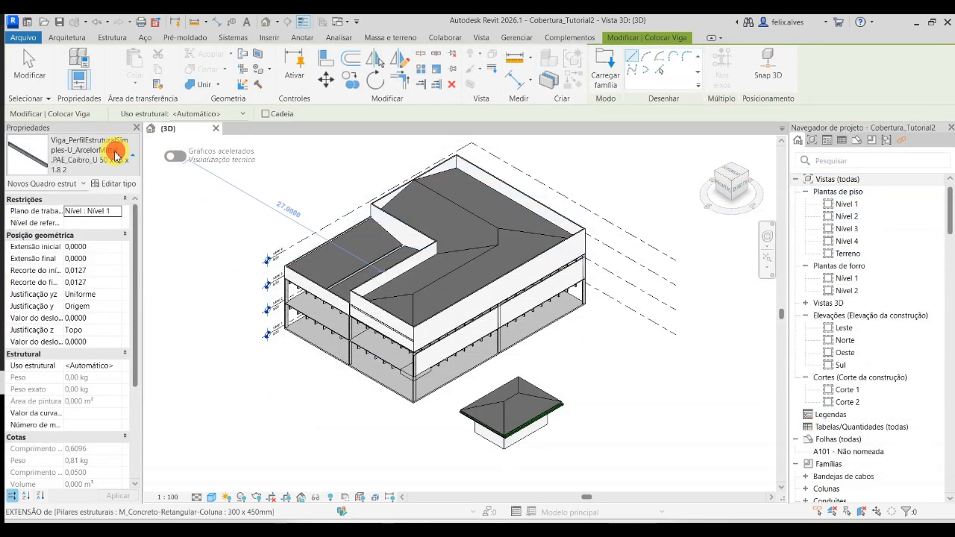
# - Look through the simple U beam types for a terça profile and check the required terça size in the roof lesson PDF in Teams
pyautogui.click(118, 155)
pyautogui.scroll(-3, 123, 328)
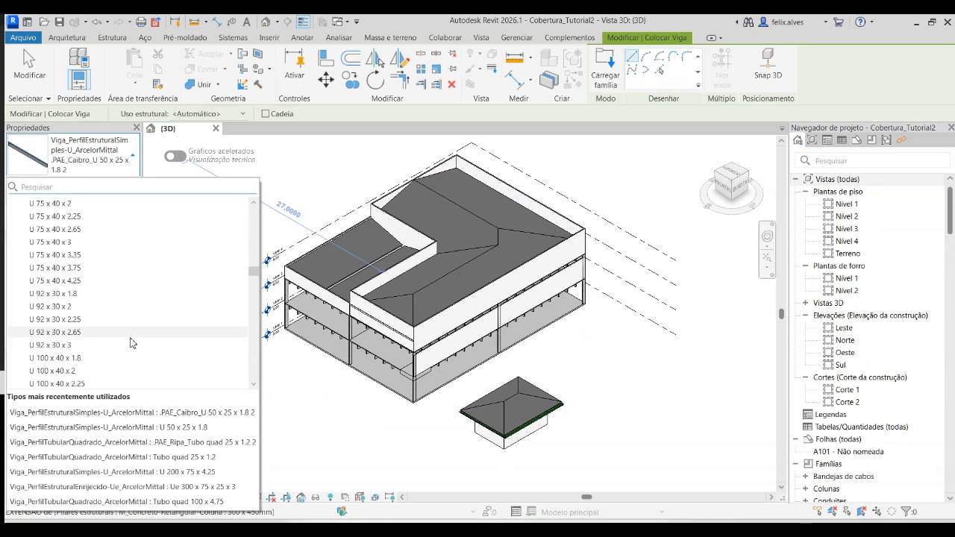
pyautogui.scroll(-6, 130, 342)
pyautogui.scroll(6, 130, 342)
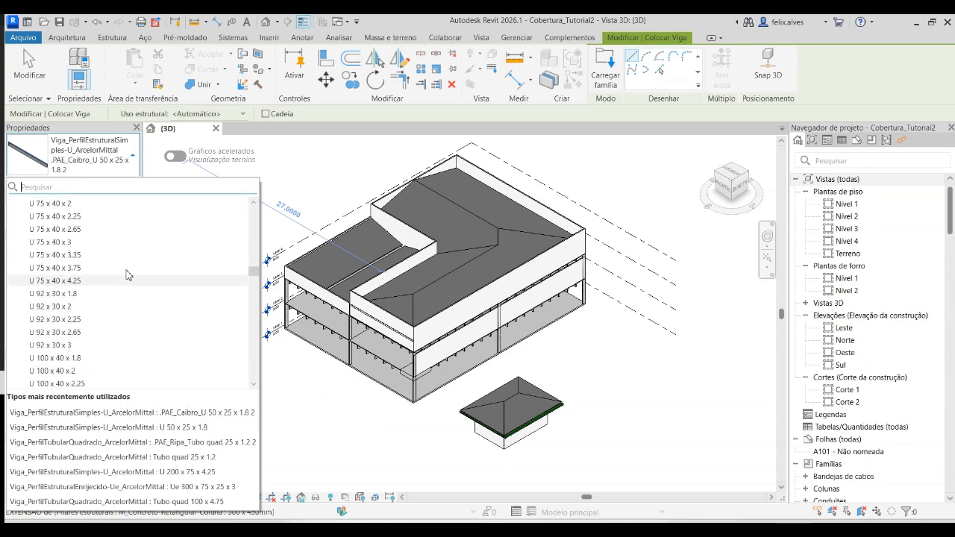
pyautogui.scroll(-6, 81, 332)
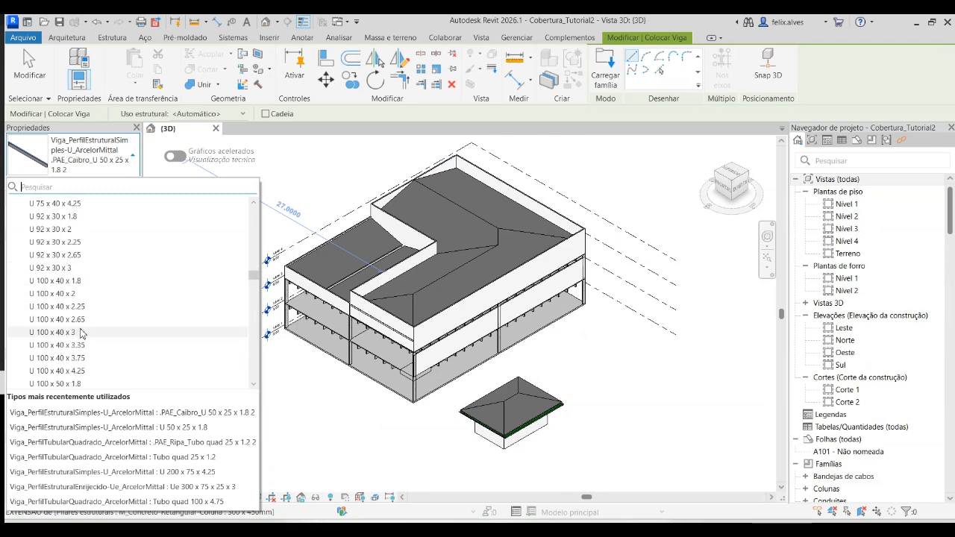
pyautogui.scroll(-2, 81, 332)
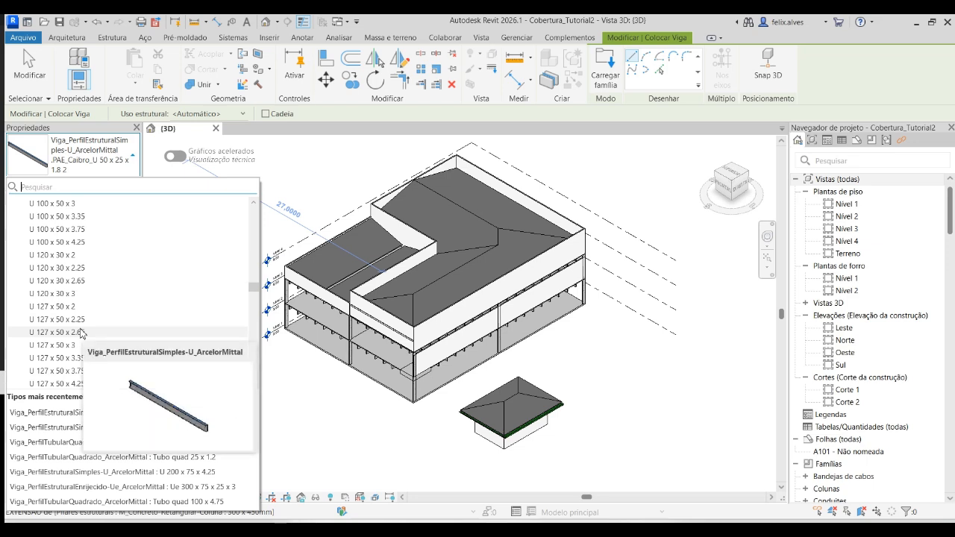
pyautogui.scroll(-6, 80, 332)
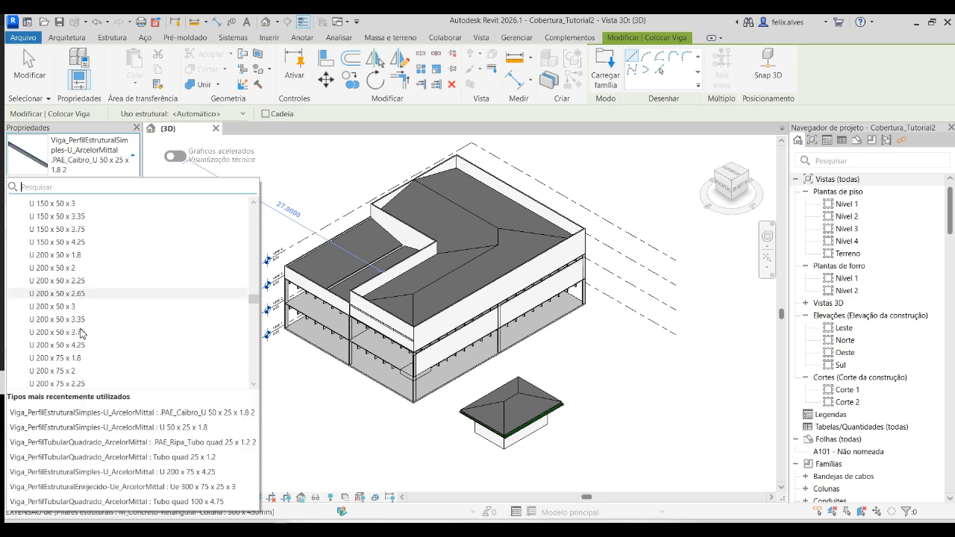
pyautogui.scroll(15, 80, 332)
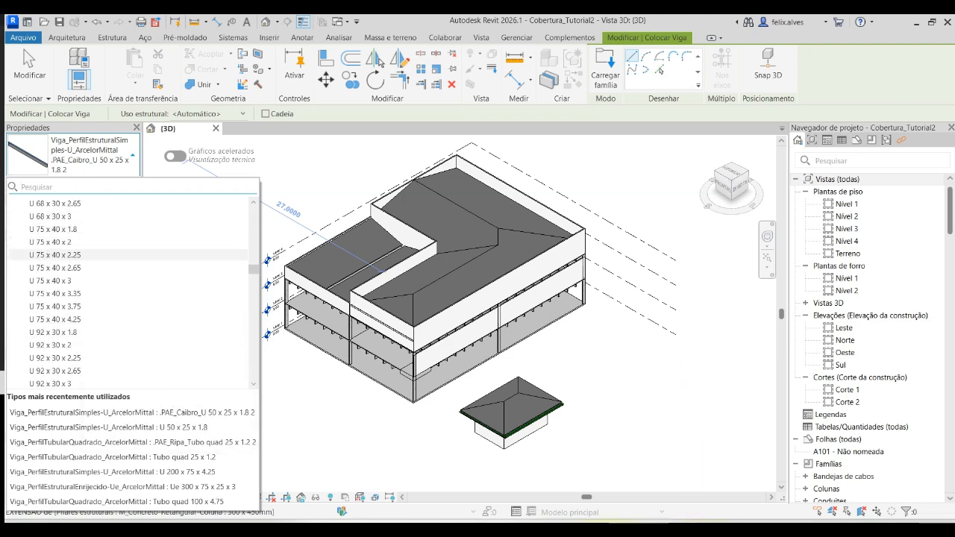
pyautogui.hotkey('alt', 'Tab')
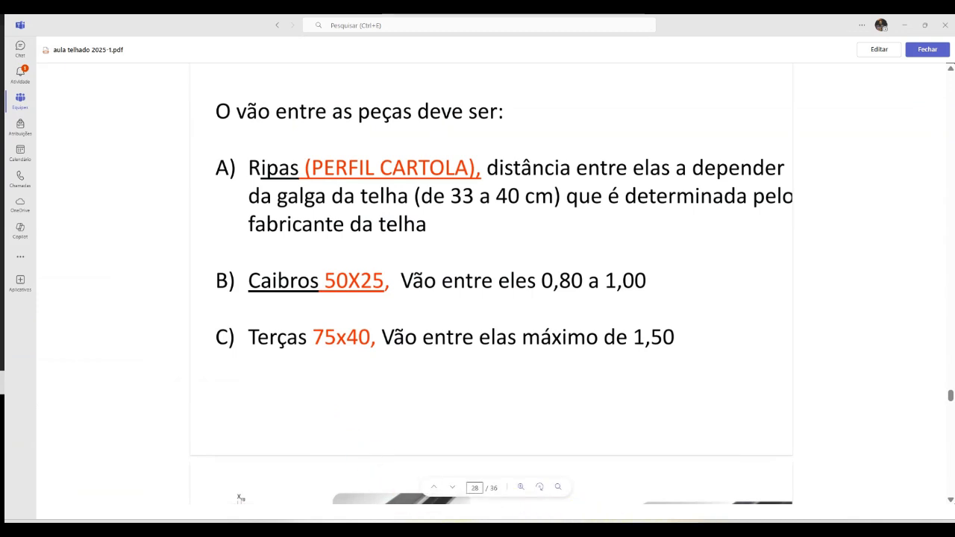
pyautogui.hotkey('alt', 'Tab')
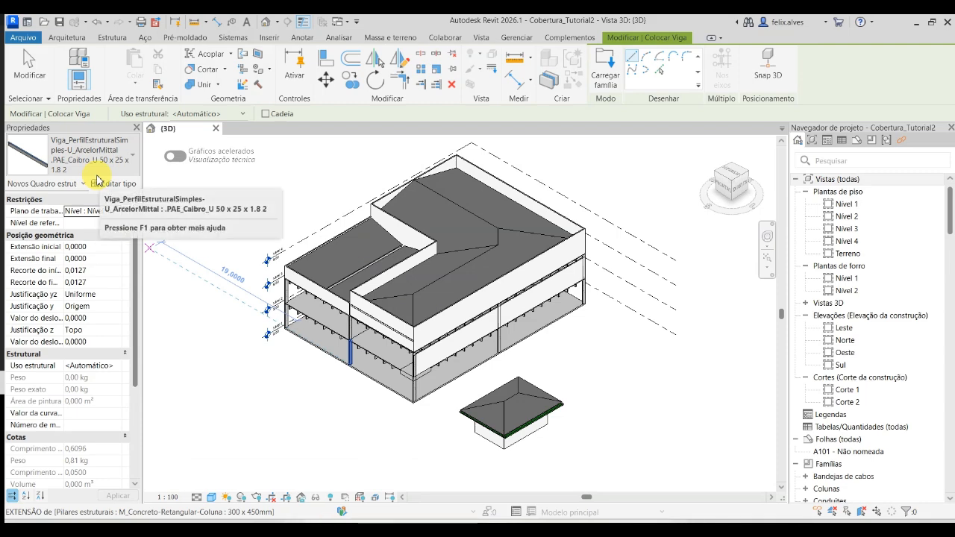
# - Switch the beam being placed to type U 75 x 40 x 1.8 of Viga_PerfilEstruturalSimples-U_ArcelorMittal
pyautogui.click(107, 167)
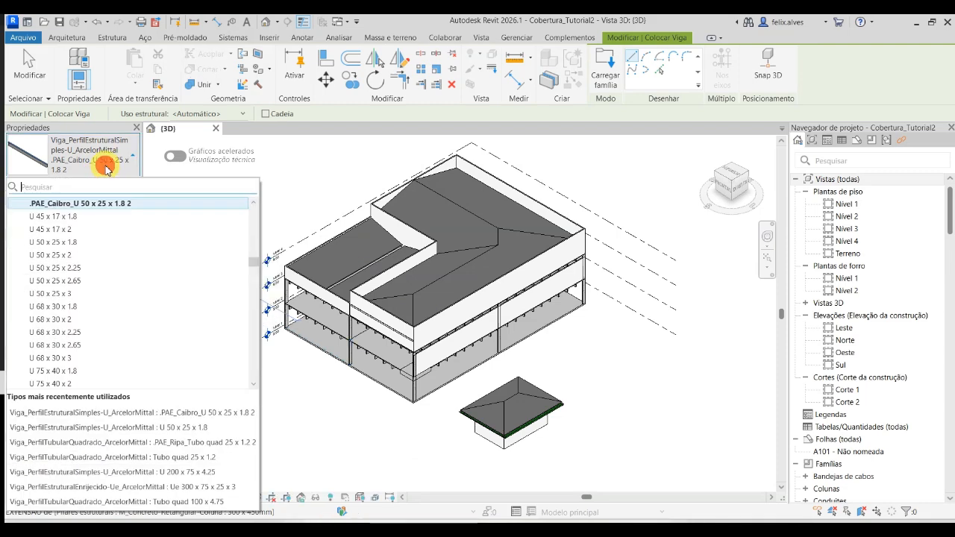
pyautogui.scroll(-1, 72, 291)
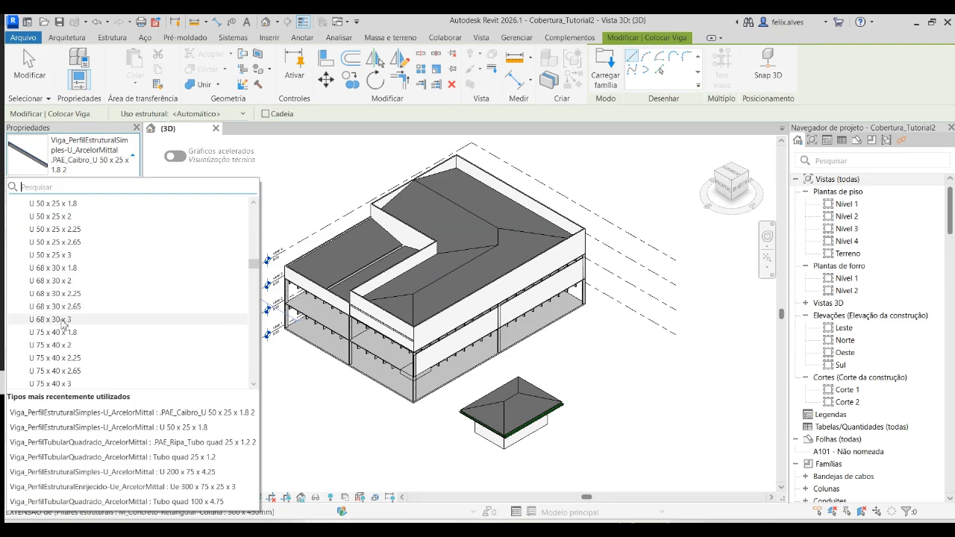
pyautogui.click(58, 332)
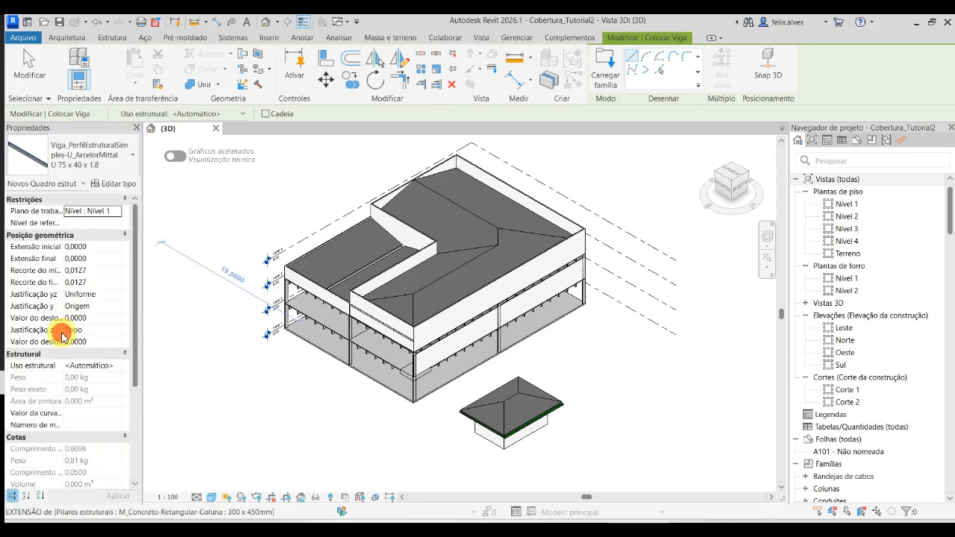
# - Duplicate the beam type as .PAE_Terça_U 75 x 40 x 1.8 2 and exit the beam command without placing one
pyautogui.click(123, 184)
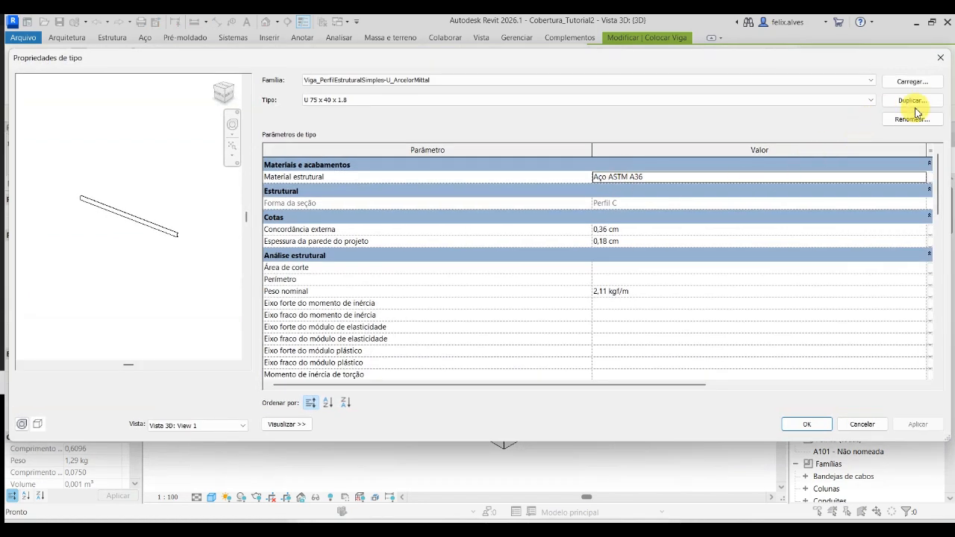
pyautogui.click(915, 101)
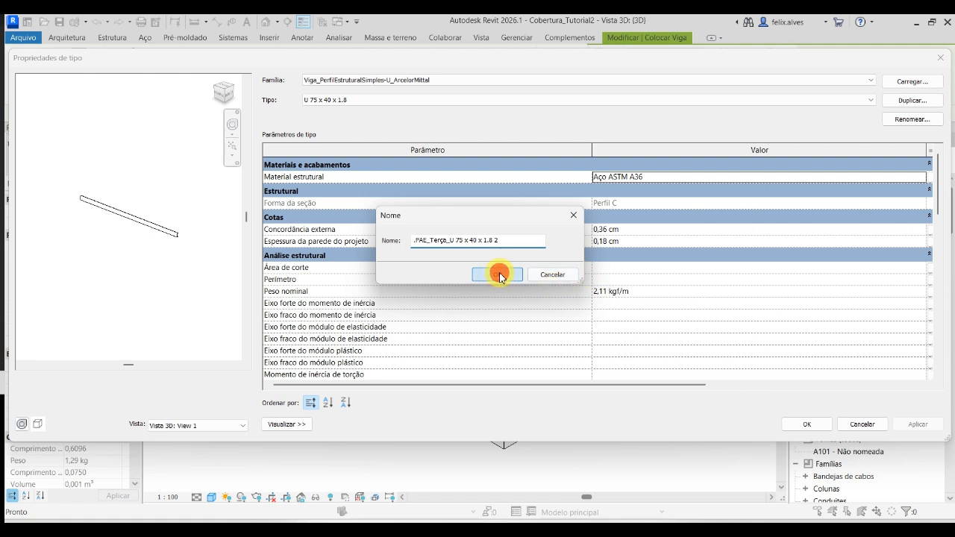
pyautogui.click(499, 275)
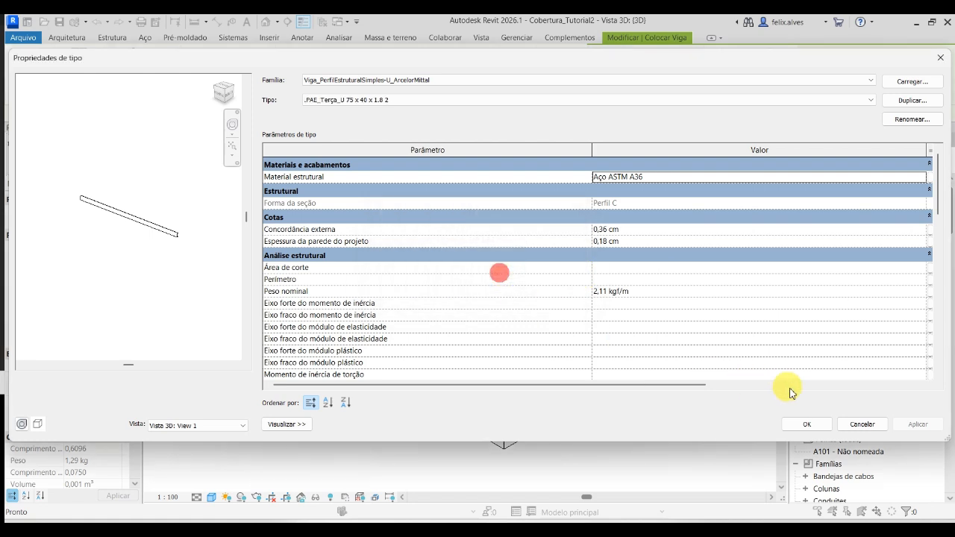
pyautogui.click(810, 425)
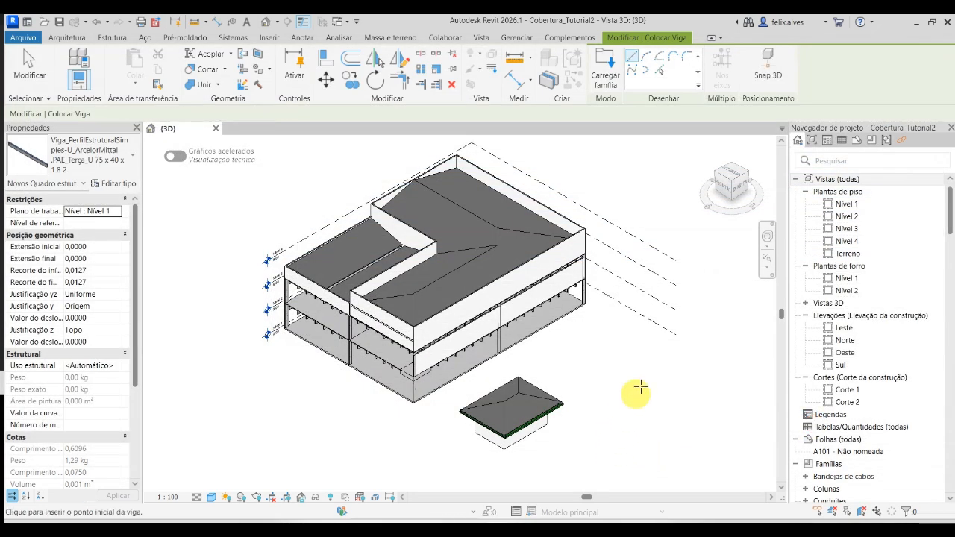
pyautogui.press('Escape')
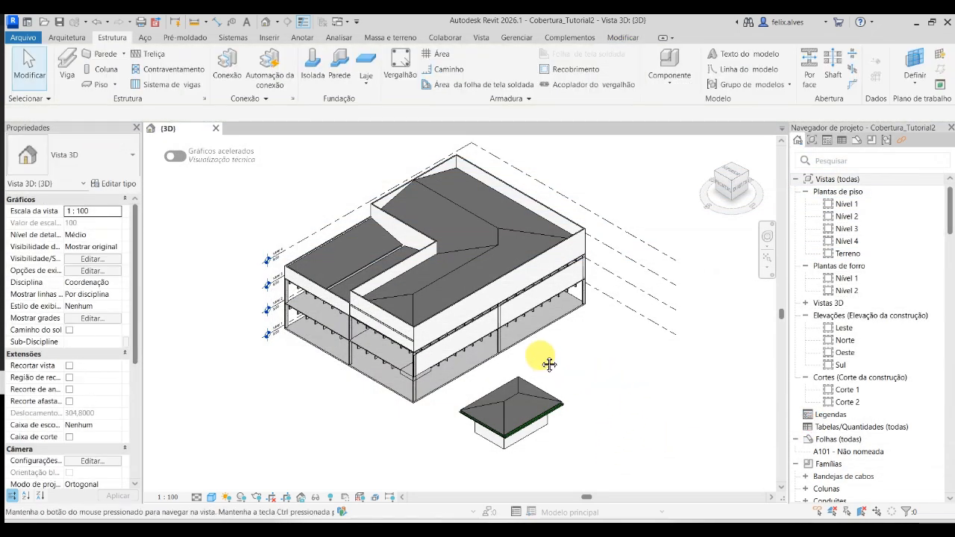
# - Turn on the section box (Caixa de corte) for the 3D view and apply the change
pyautogui.moveTo(551, 364); pyautogui.dragTo(592, 366, button='middle')
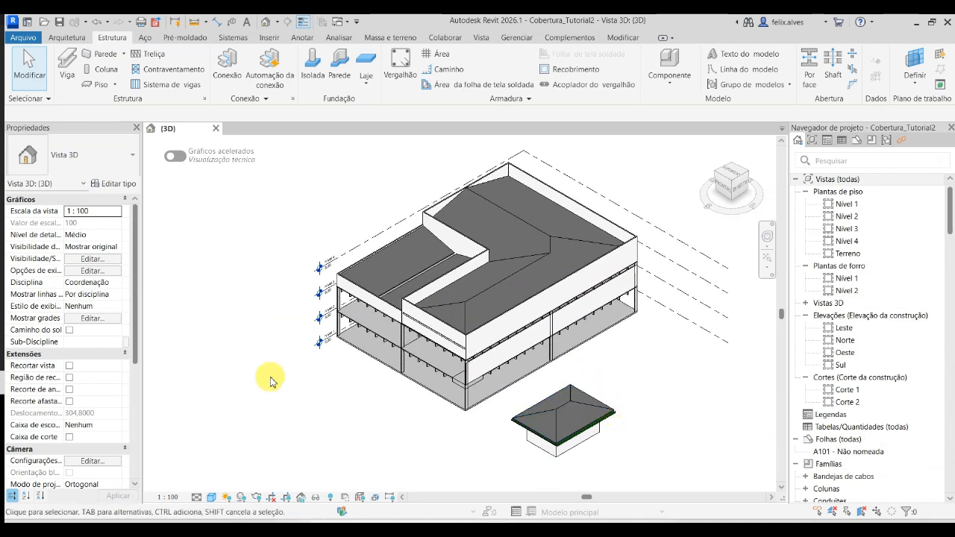
pyautogui.moveTo(268, 379); pyautogui.dragTo(210, 350, button='middle')
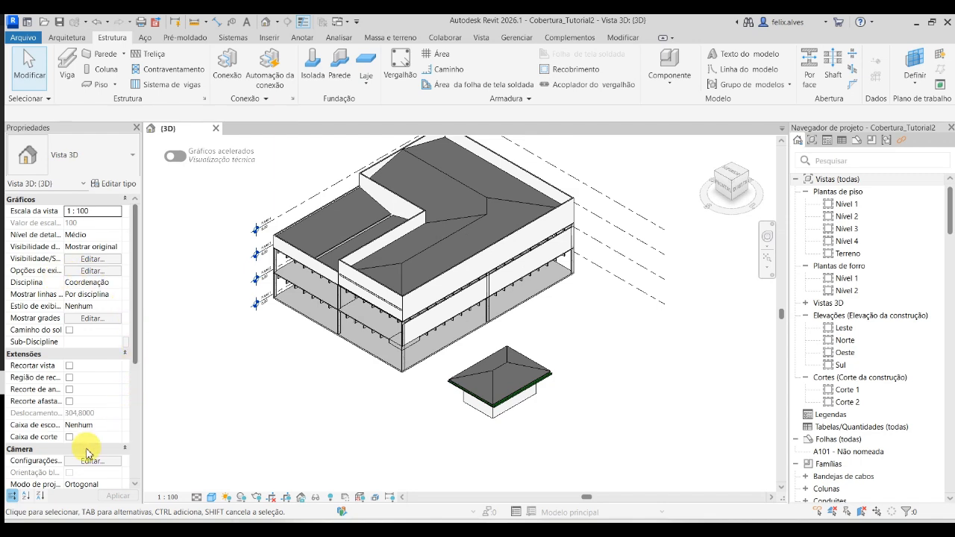
pyautogui.scroll(-5, 88, 448)
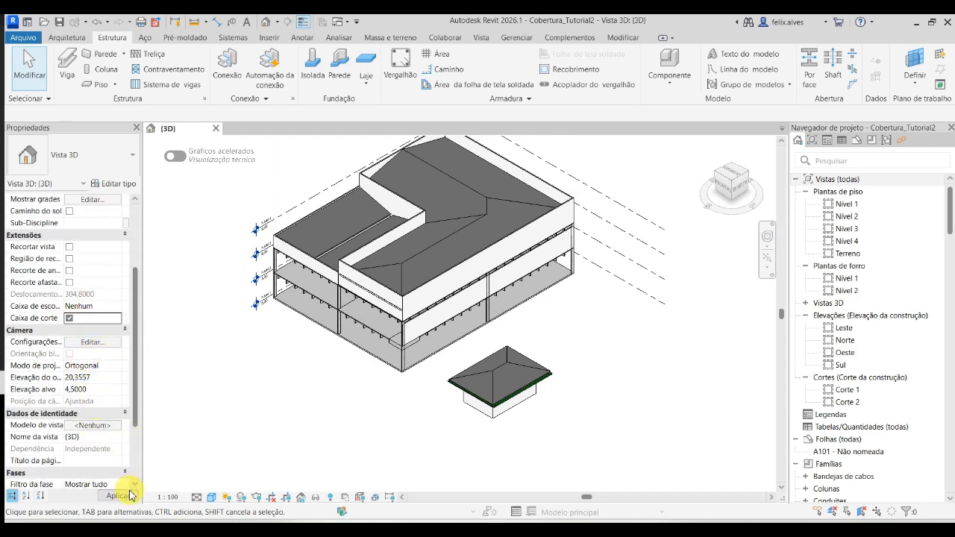
pyautogui.click(130, 495)
pyautogui.scroll(-1, 239, 343)
# - Shrink the section box until it encloses only the small building with the hipped roof
pyautogui.click(302, 218)
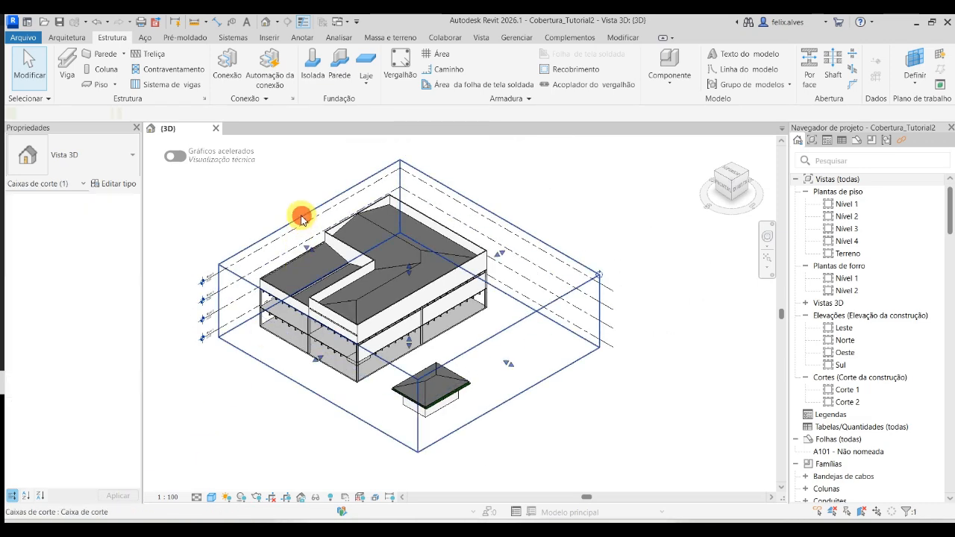
pyautogui.moveTo(306, 247); pyautogui.dragTo(459, 373)
pyautogui.moveTo(561, 287); pyautogui.dragTo(477, 381)
pyautogui.scroll(2, 354, 380)
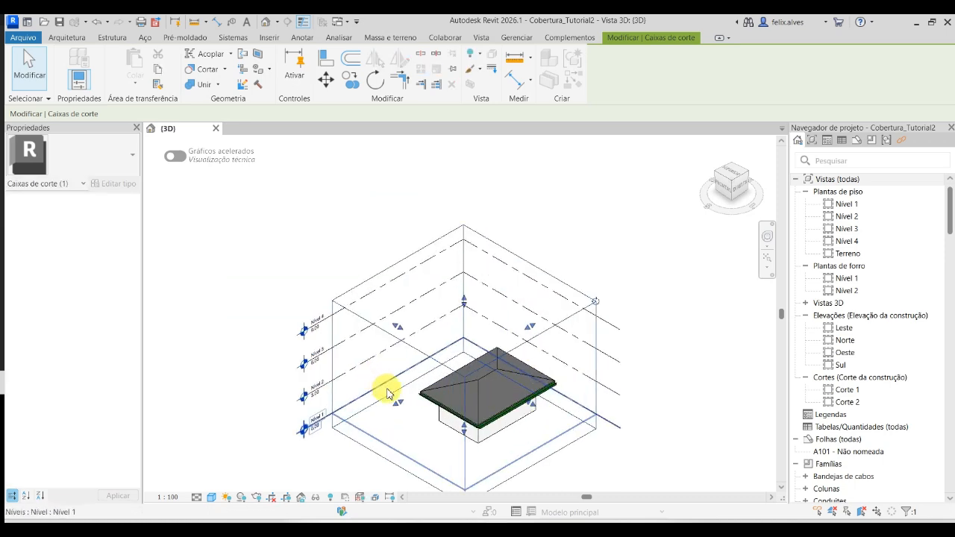
pyautogui.moveTo(398, 327); pyautogui.dragTo(444, 363)
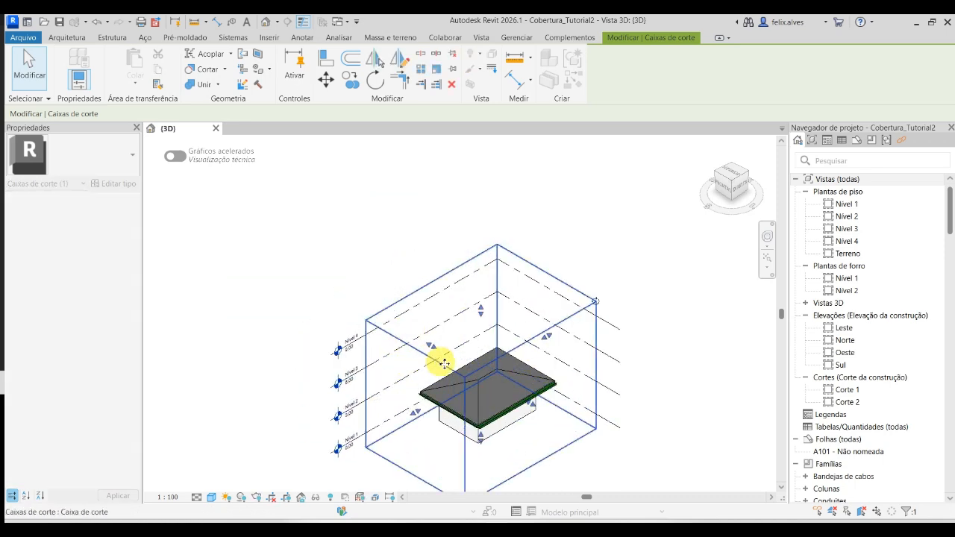
pyautogui.click(682, 405)
# - Hide the section box element in the 3D view
pyautogui.moveTo(657, 367); pyautogui.dragTo(696, 209, button='middle')
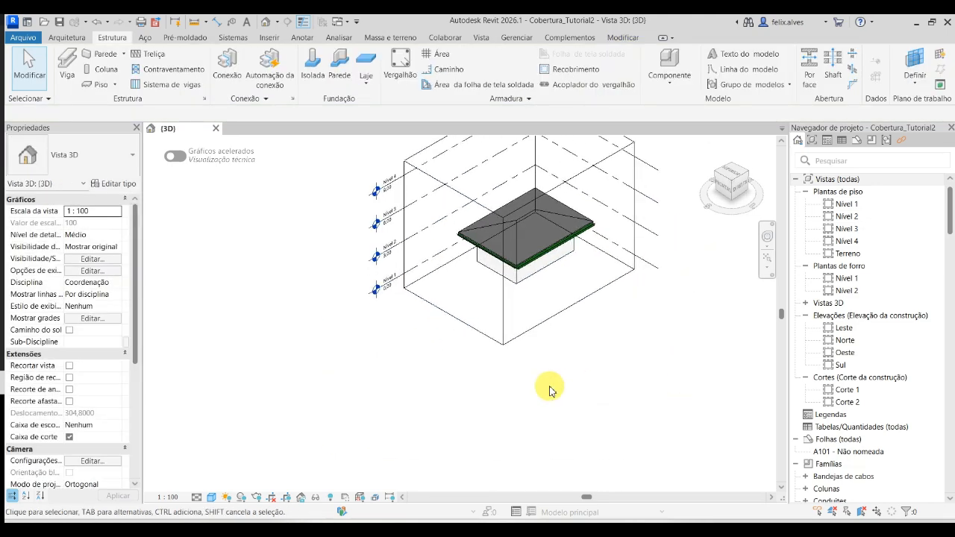
pyautogui.click(565, 317)
pyautogui.rightClick(564, 315)
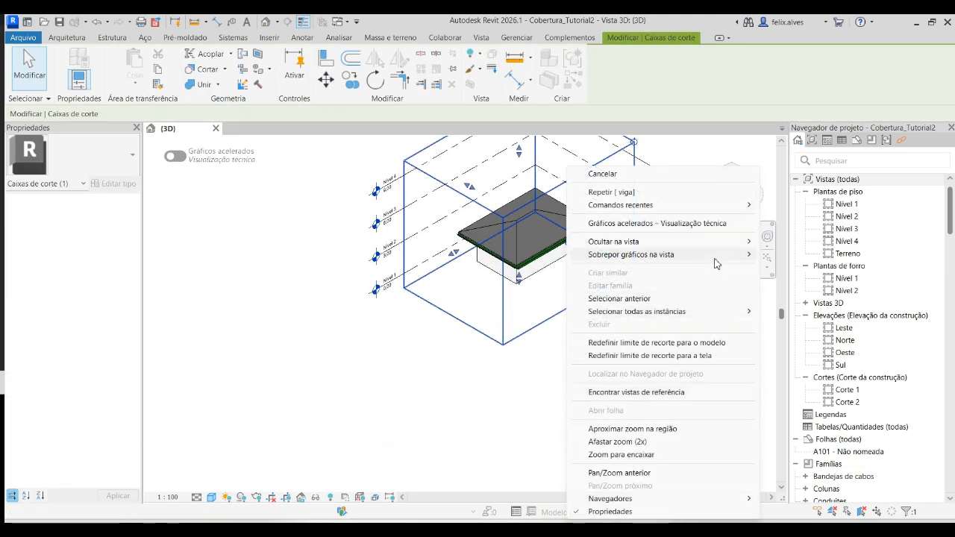
pyautogui.moveTo(746, 242)
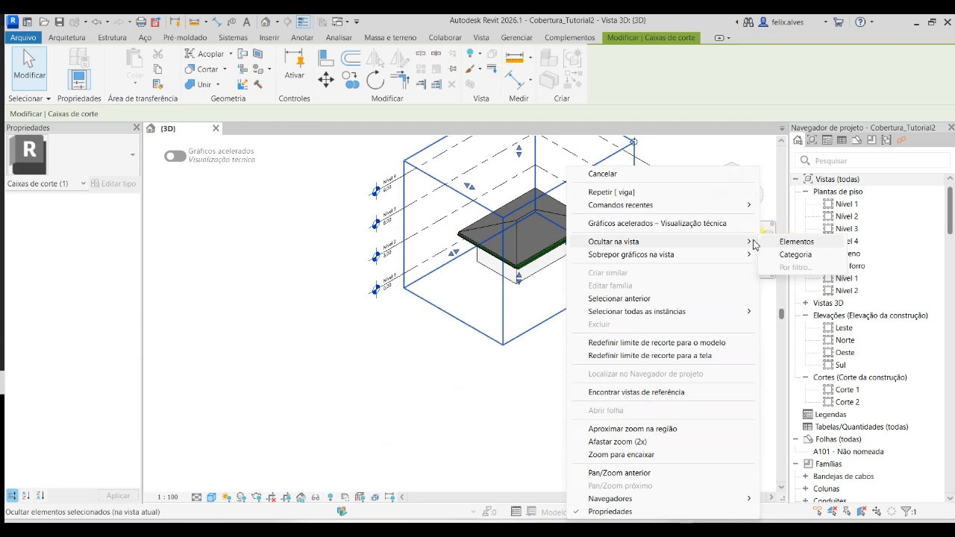
pyautogui.click(811, 242)
# - Hide the rectangular gutter element on the small roof's eave in the 3D view
pyautogui.scroll(3, 486, 309)
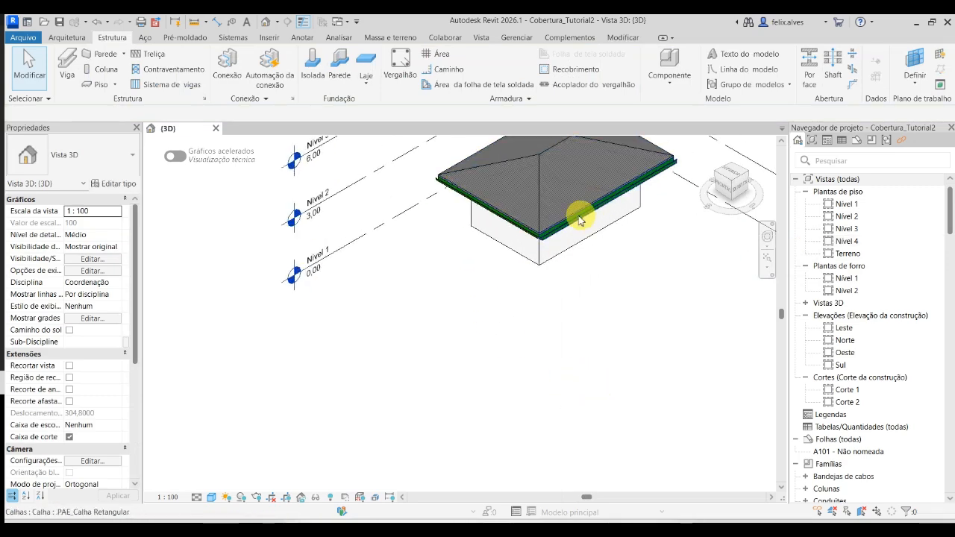
pyautogui.scroll(3, 580, 220)
pyautogui.click(564, 229)
pyautogui.rightClick(558, 231)
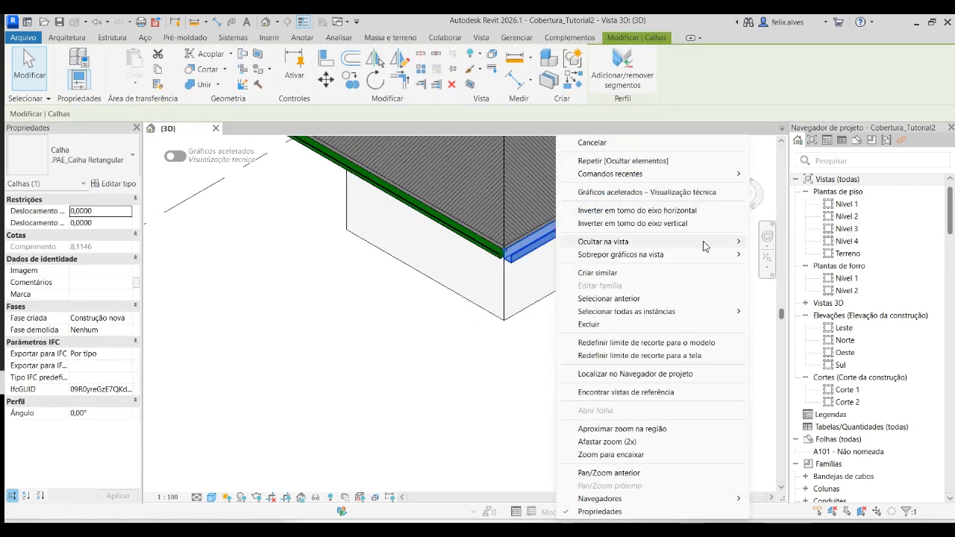
pyautogui.moveTo(730, 310)
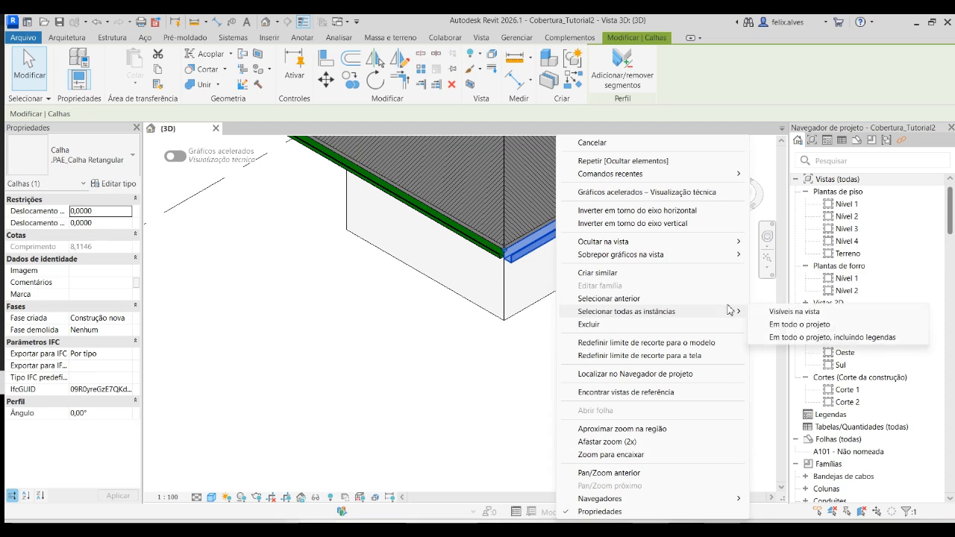
pyautogui.moveTo(740, 241)
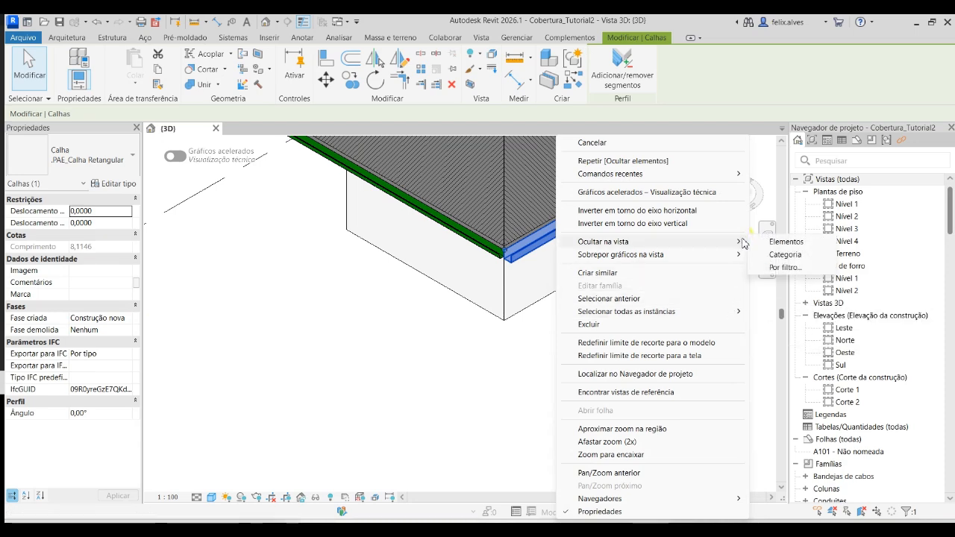
pyautogui.click(800, 247)
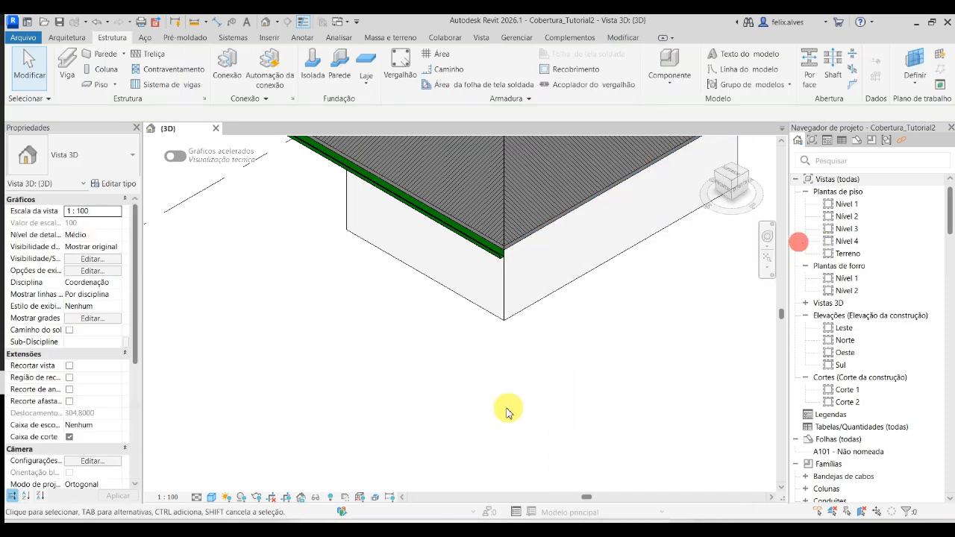
# - Hide the whole gutter category in the 3D view, using the trapezoidal gutter on the adjacent eave
pyautogui.click(493, 258)
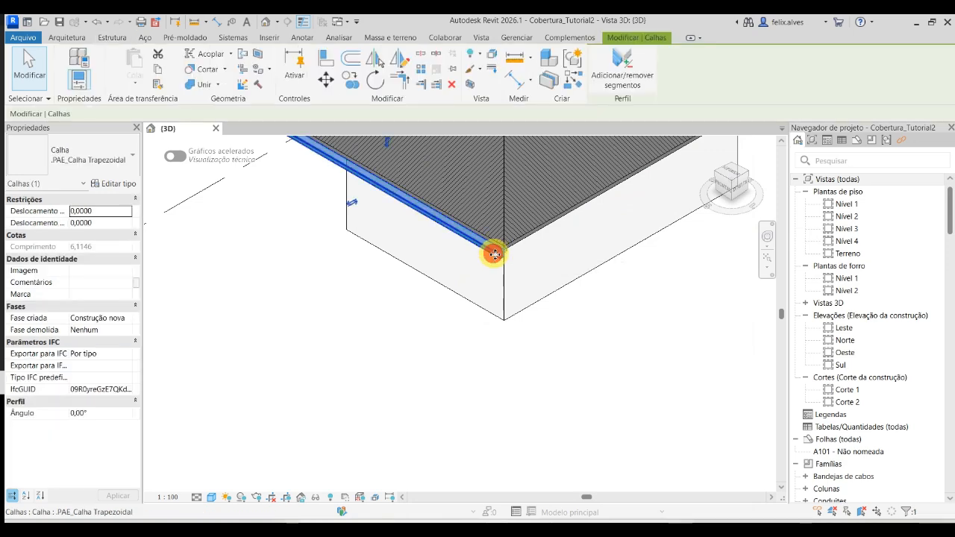
pyautogui.rightClick(494, 254)
pyautogui.moveTo(657, 245)
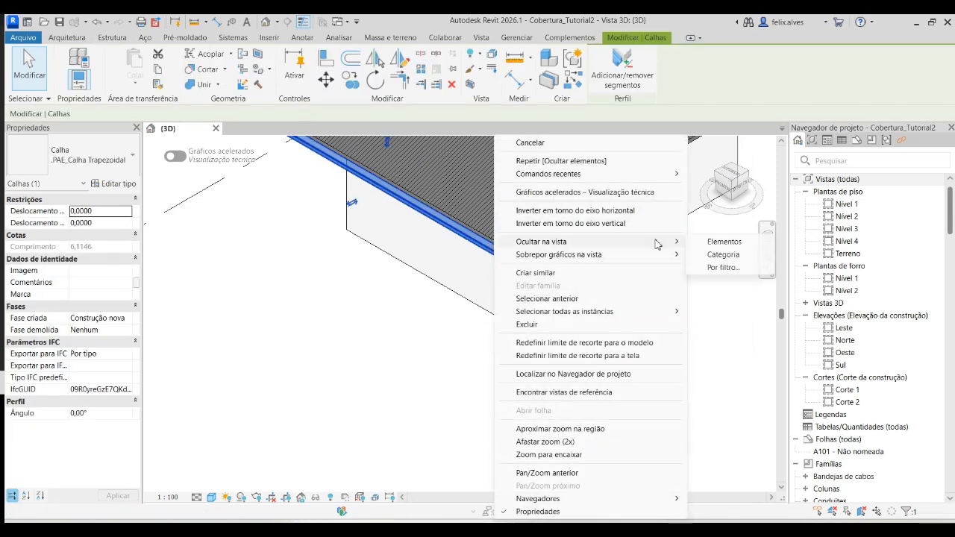
pyautogui.click(721, 255)
pyautogui.scroll(-5, 549, 376)
pyautogui.moveTo(532, 352); pyautogui.dragTo(520, 463, button='middle')
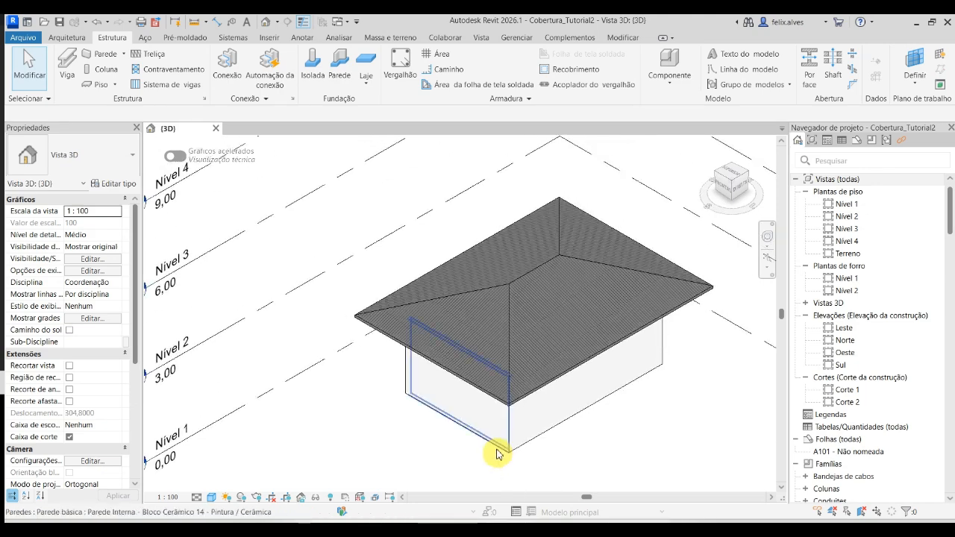
pyautogui.keyDown('shift'); pyautogui.moveTo(461, 415); pyautogui.dragTo(380, 421, button='middle'); pyautogui.keyUp('shift')
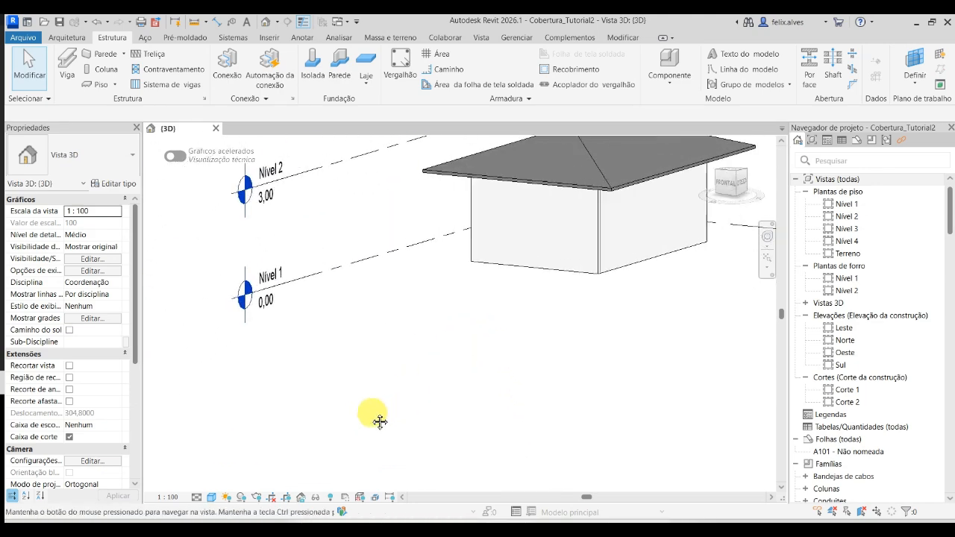
pyautogui.click(550, 274)
pyautogui.keyDown('shift'); pyautogui.moveTo(571, 341); pyautogui.dragTo(429, 454, button='middle'); pyautogui.keyUp('shift')
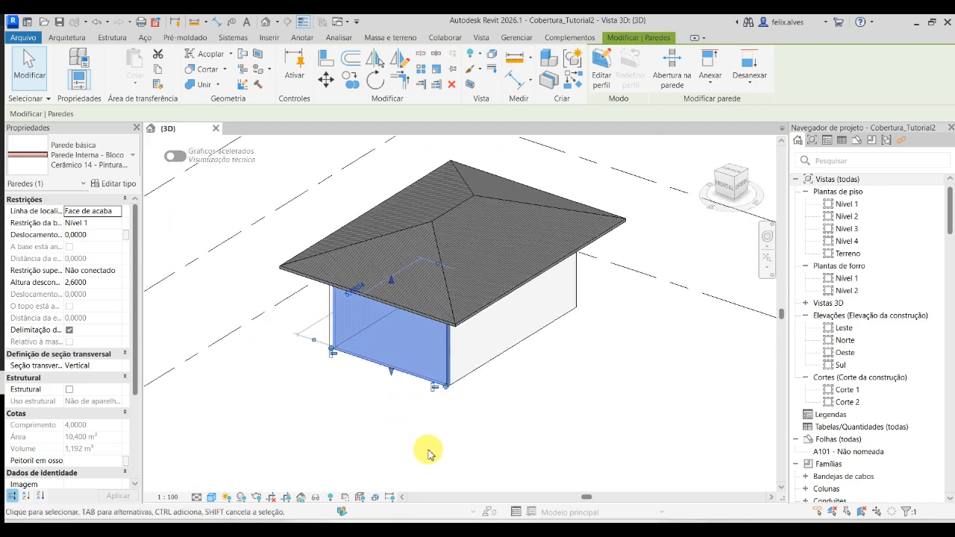
pyautogui.keyDown('shift'); pyautogui.moveTo(437, 395); pyautogui.dragTo(532, 417, button='middle'); pyautogui.keyUp('shift')
pyautogui.press('Escape')
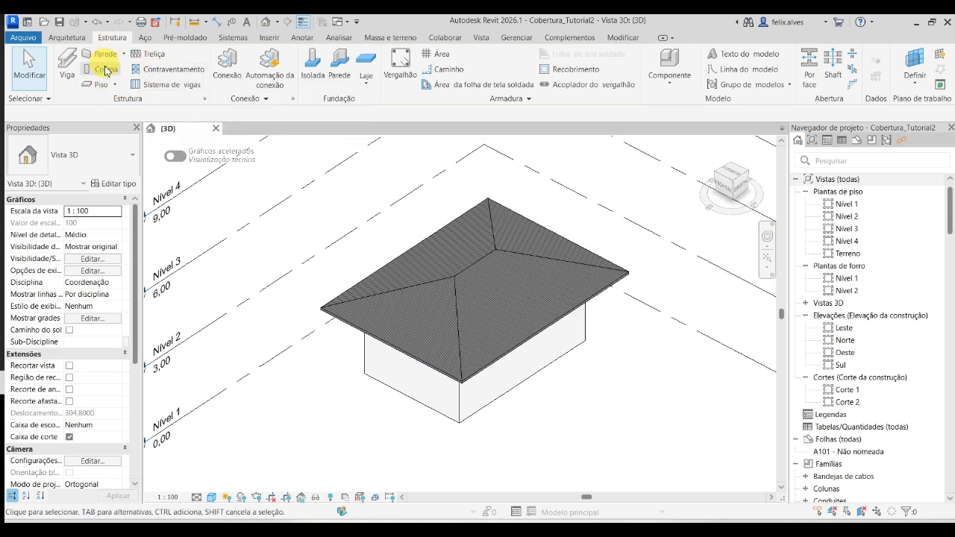
# - Start a structural beam system and set its elevation from the level to 0
pyautogui.click(169, 87)
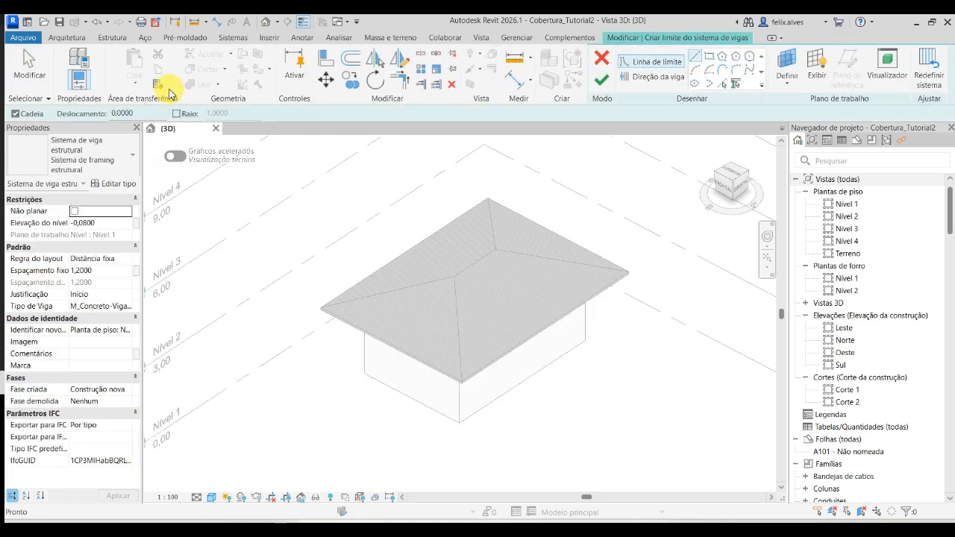
pyautogui.click(99, 222)
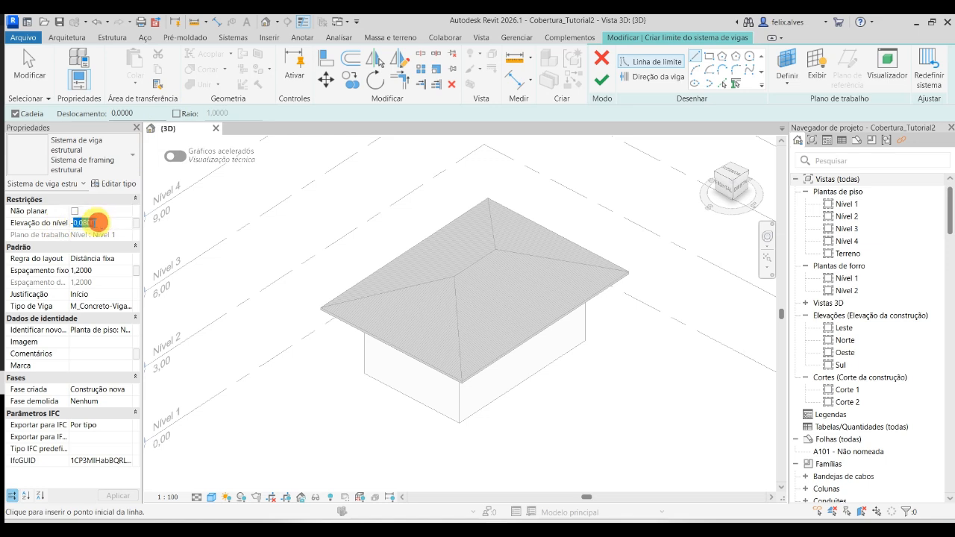
pyautogui.write('0')
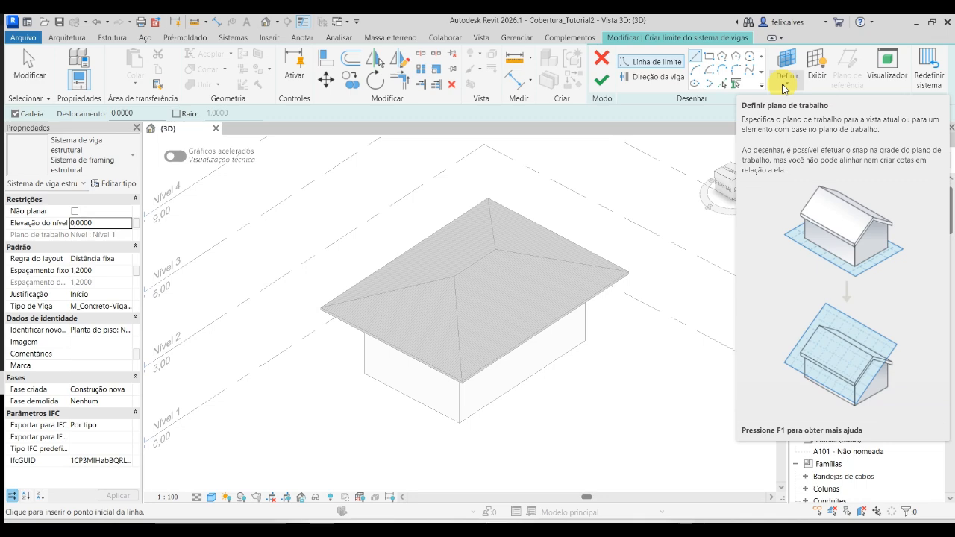
# - Set the beam system's work plane by picking the underside face of the roof's triangular hip slope
pyautogui.click(784, 87)
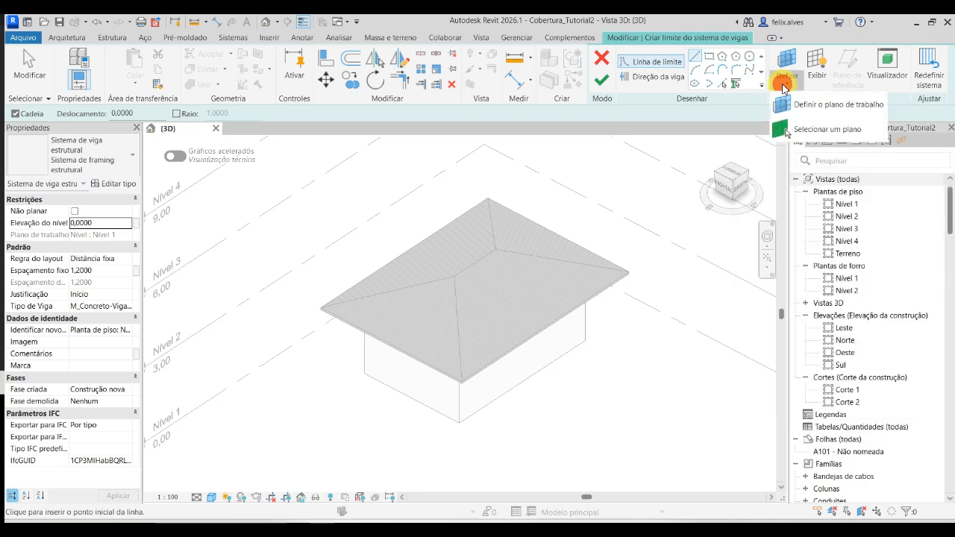
pyautogui.click(840, 133)
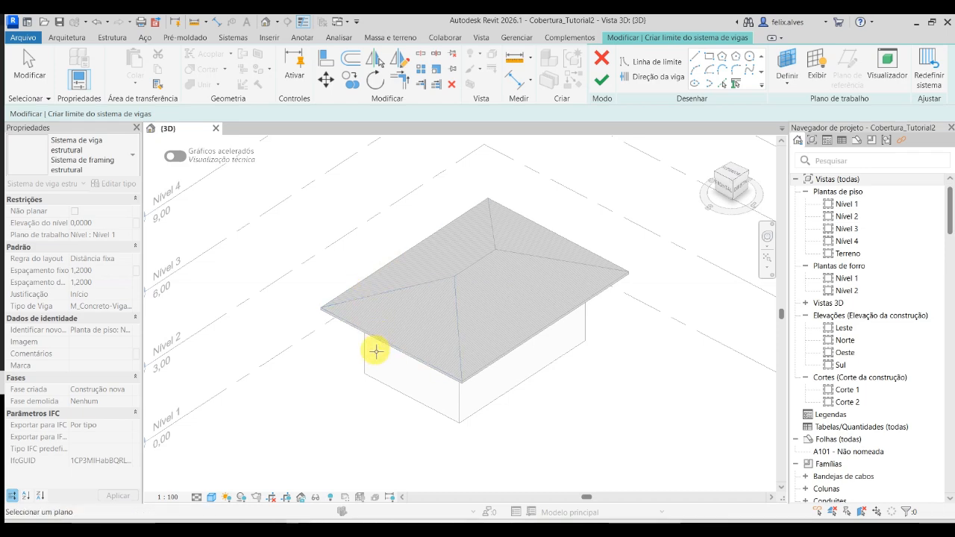
pyautogui.keyDown('shift'); pyautogui.moveTo(375, 348); pyautogui.dragTo(284, 176, button='middle'); pyautogui.keyUp('shift')
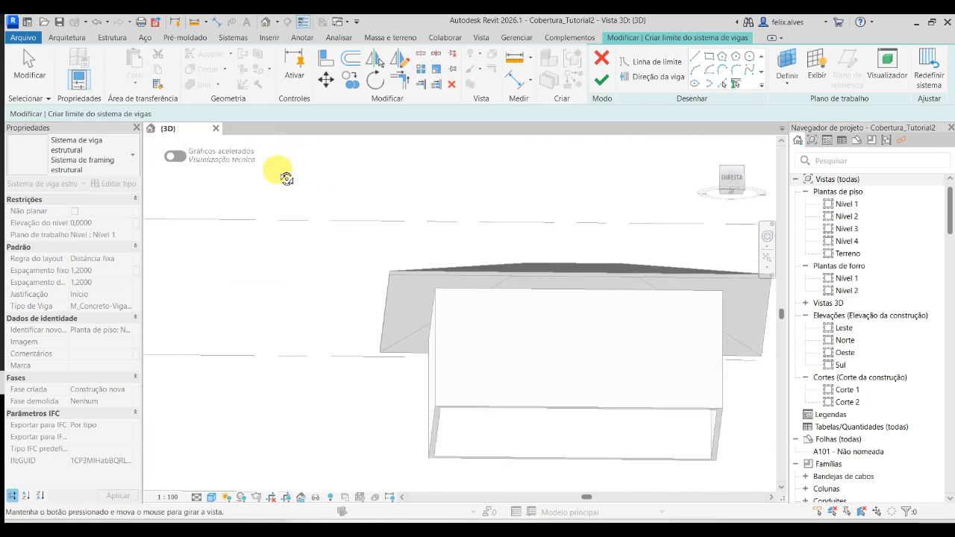
pyautogui.click(407, 304)
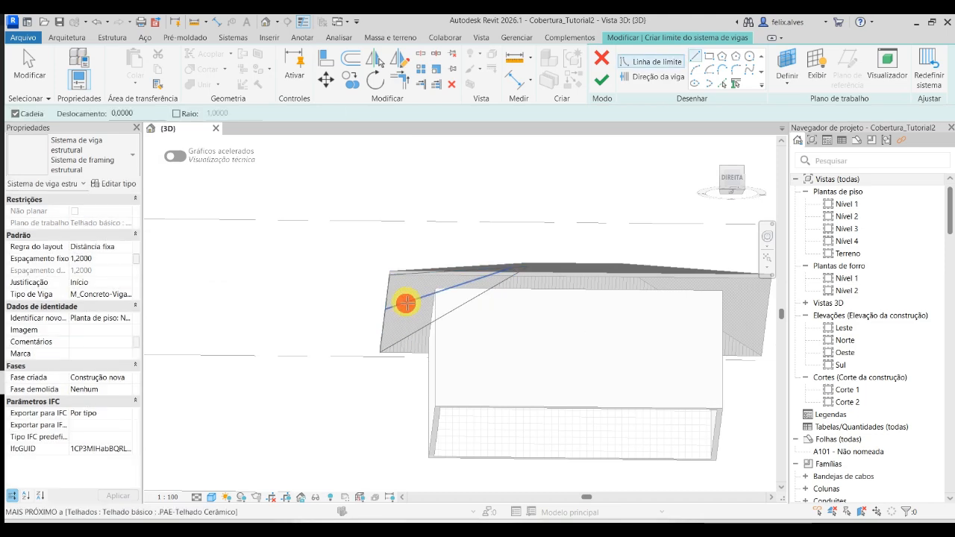
# - Create the beam system's triangular boundary with Pick Lines from the eave edge and the two hip edges of the slope's underside
pyautogui.scroll(2, 409, 284)
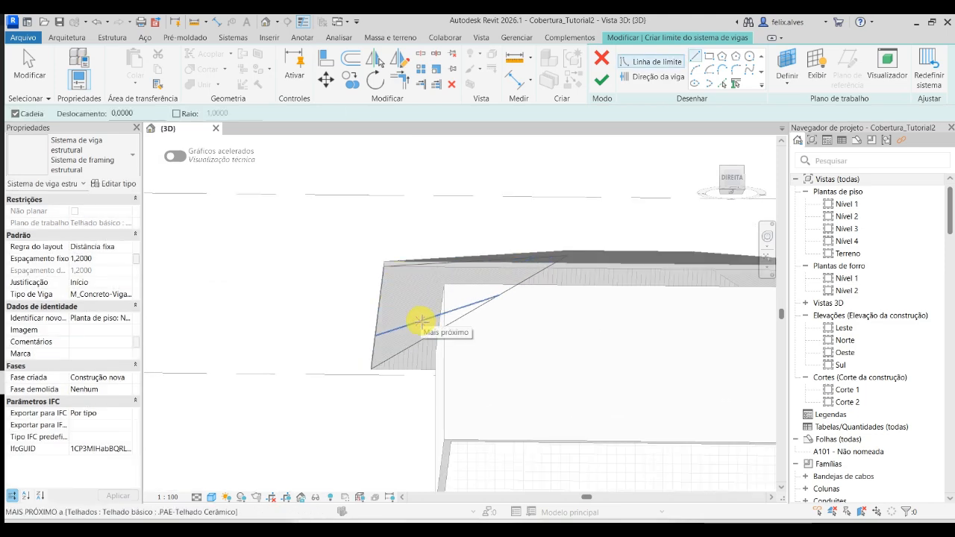
pyautogui.moveTo(280, 282)
pyautogui.keyDown('shift'); pyautogui.mouseDown(button='middle')
pyautogui.moveTo(292, 277)
pyautogui.moveTo(363, 371)
pyautogui.moveTo(365, 442)
pyautogui.mouseUp(button='middle'); pyautogui.keyUp('shift')
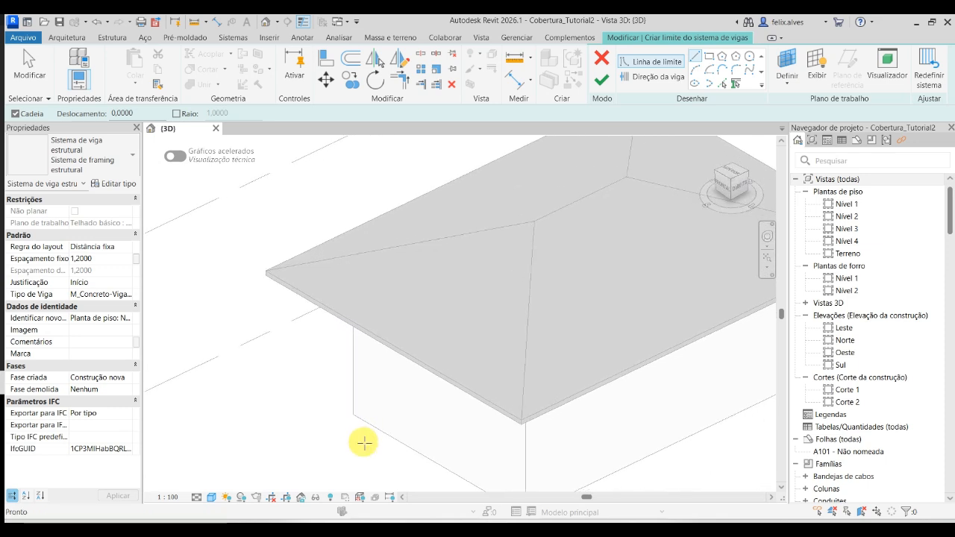
pyautogui.click(728, 84)
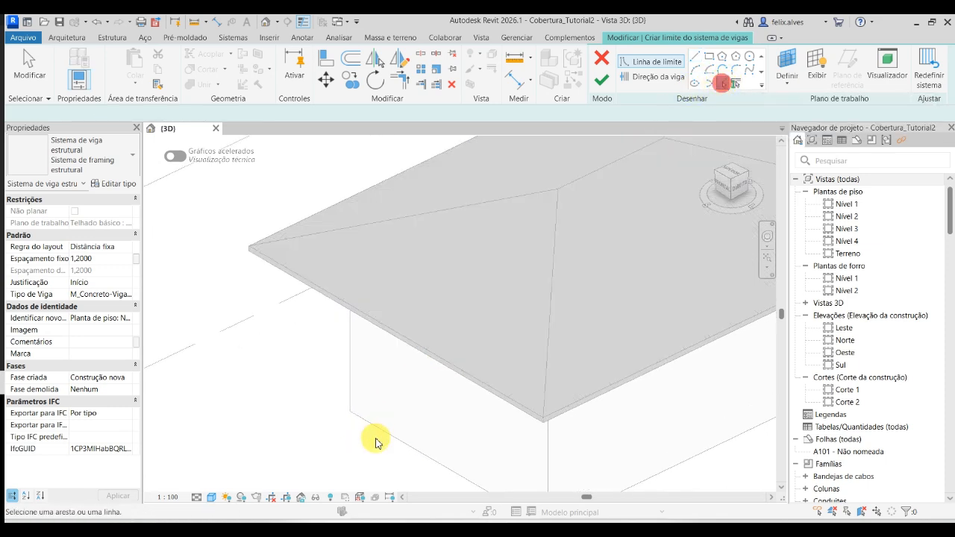
pyautogui.keyDown('shift'); pyautogui.moveTo(376, 442); pyautogui.dragTo(359, 199, button='middle'); pyautogui.keyUp('shift')
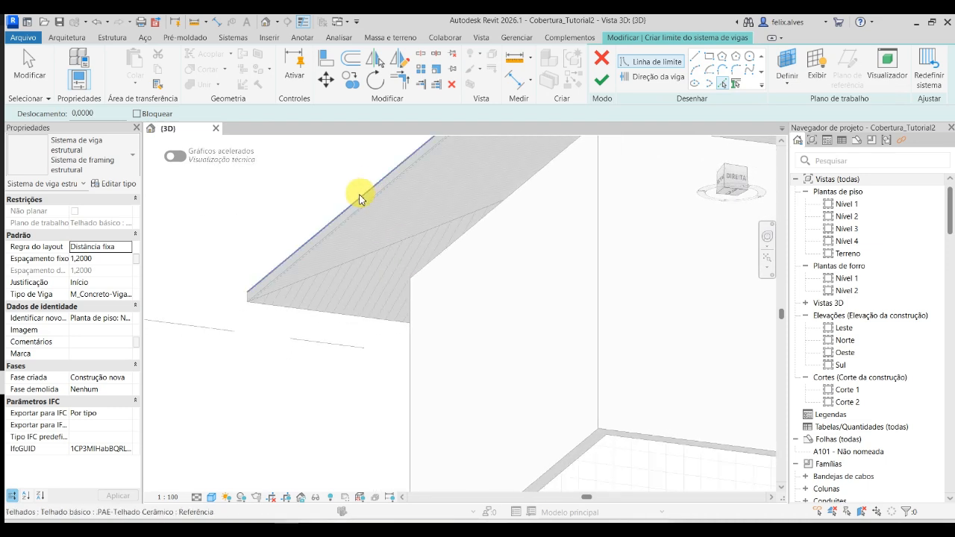
pyautogui.click(362, 204)
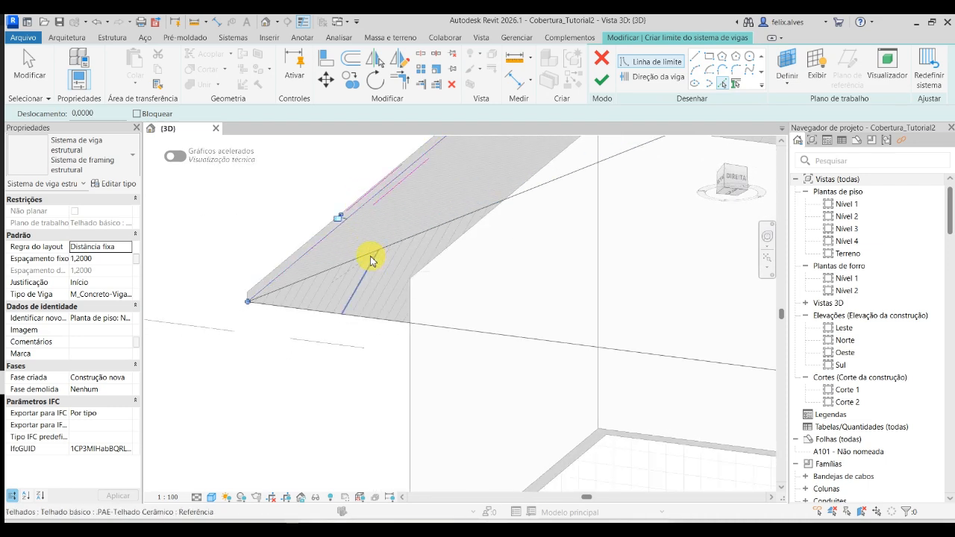
pyautogui.scroll(4, 371, 260)
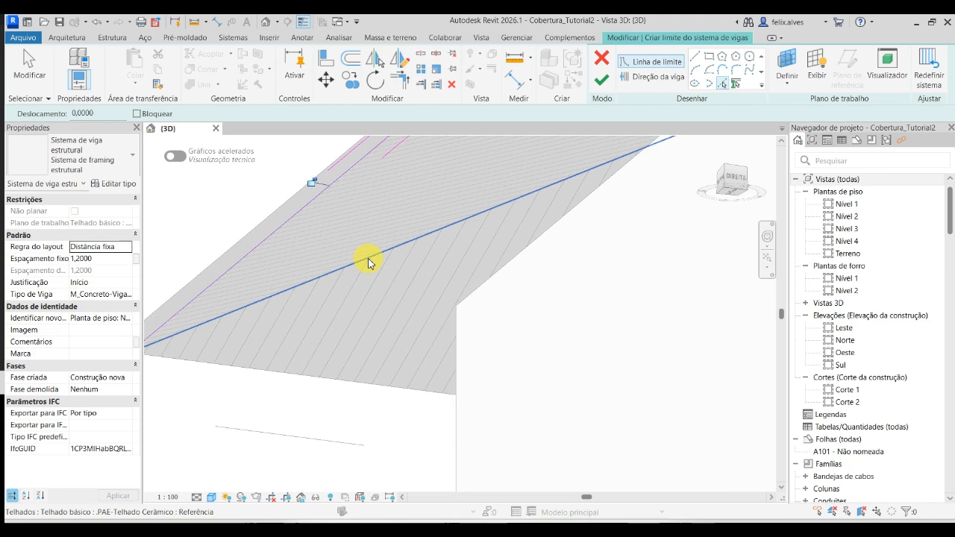
pyautogui.keyDown('shift'); pyautogui.moveTo(367, 261); pyautogui.dragTo(316, 351, button='middle'); pyautogui.keyUp('shift')
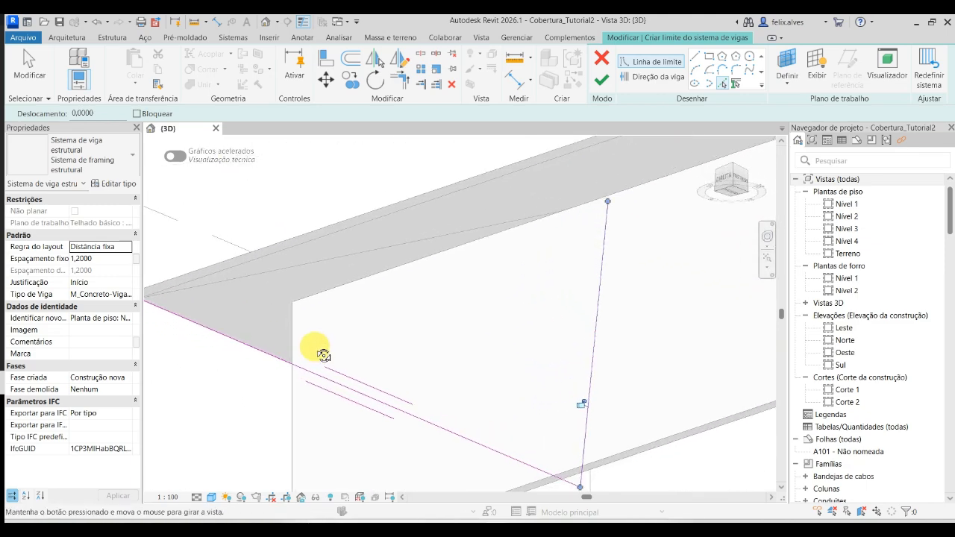
pyautogui.click(348, 253)
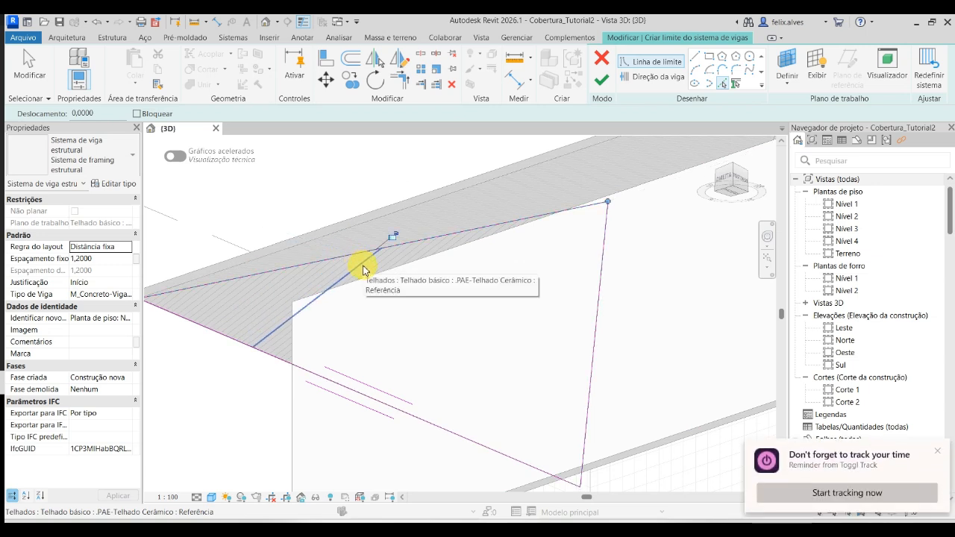
# - Check the batten spacing in the lesson file aula telhado 2025-1.pdf and set the beam system's fixed spacing to 0,4000
pyautogui.moveTo(366, 305)
pyautogui.keyDown('shift'); pyautogui.mouseDown(button='middle')
pyautogui.moveTo(309, 427)
pyautogui.moveTo(352, 446)
pyautogui.moveTo(522, 422)
pyautogui.moveTo(460, 469)
pyautogui.moveTo(634, 426)
pyautogui.mouseUp(button='middle'); pyautogui.keyUp('shift')
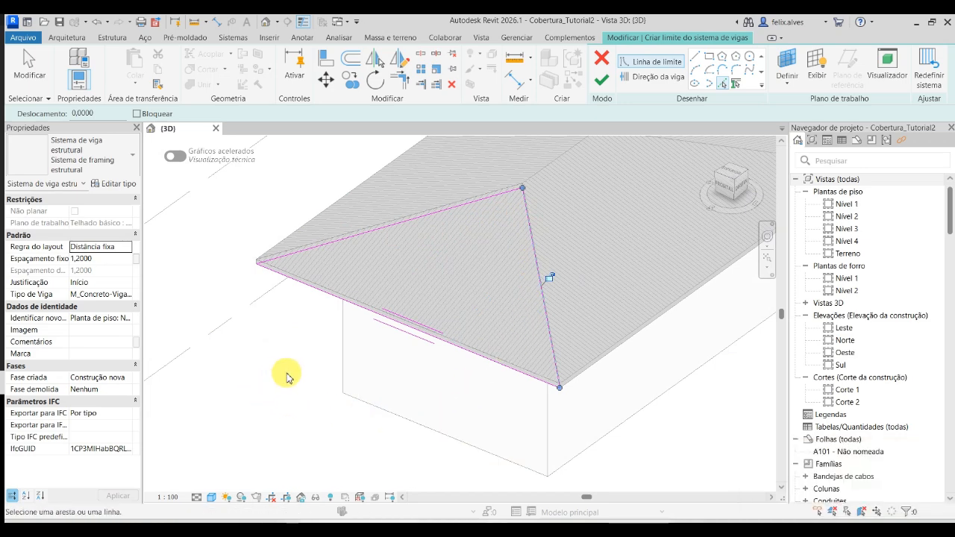
pyautogui.click(105, 258)
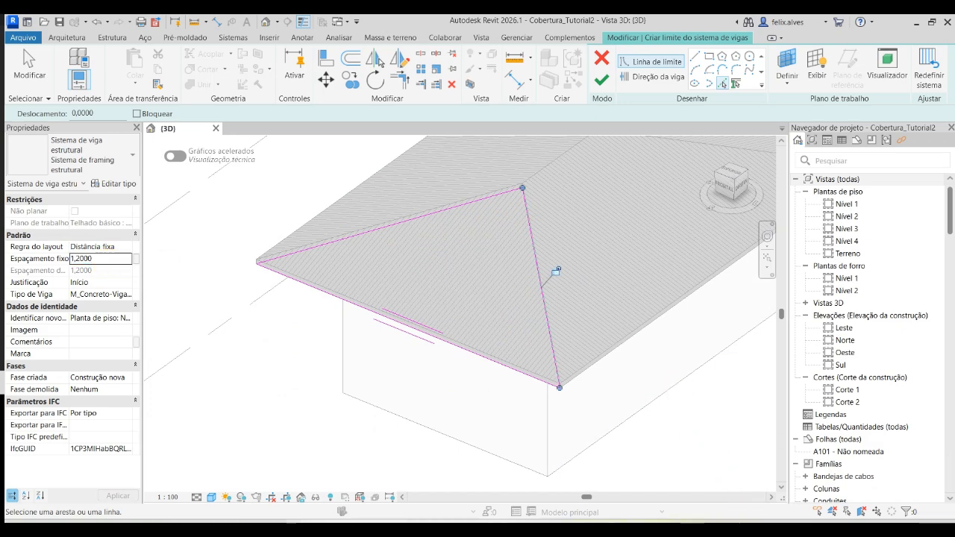
pyautogui.click(722, 523)
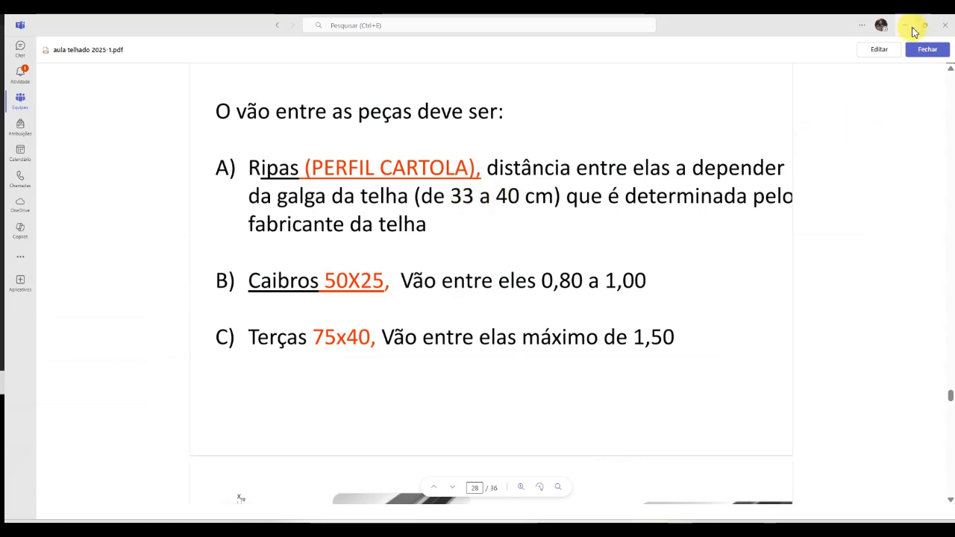
pyautogui.click(912, 28)
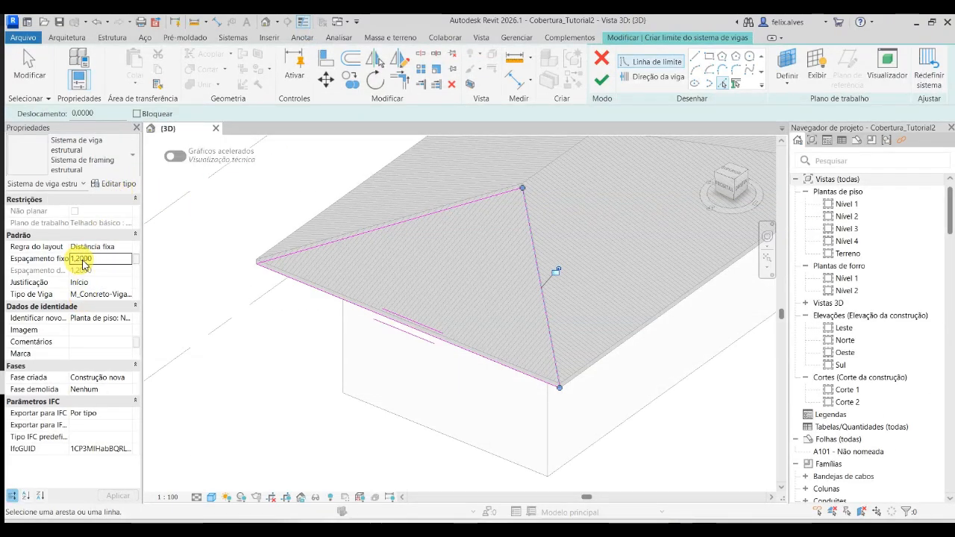
pyautogui.click(103, 259)
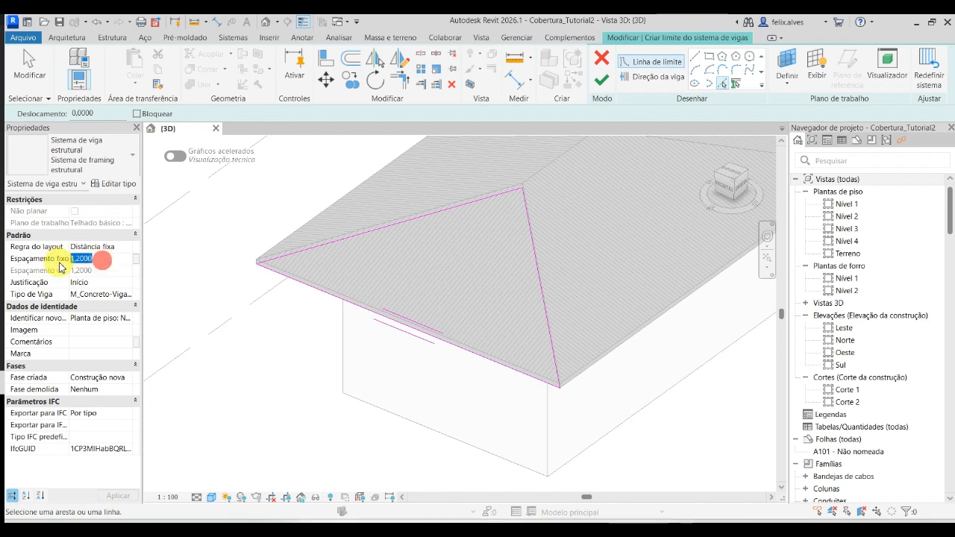
pyautogui.press('BackSpace')
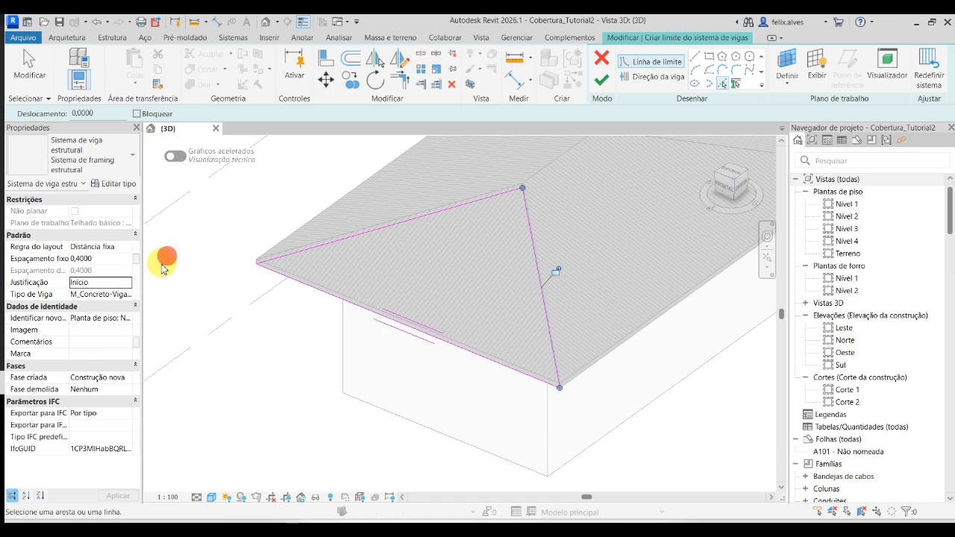
# - Set the beam system's justification to Linha de direção and finish its boundary sketch
pyautogui.click(128, 288)
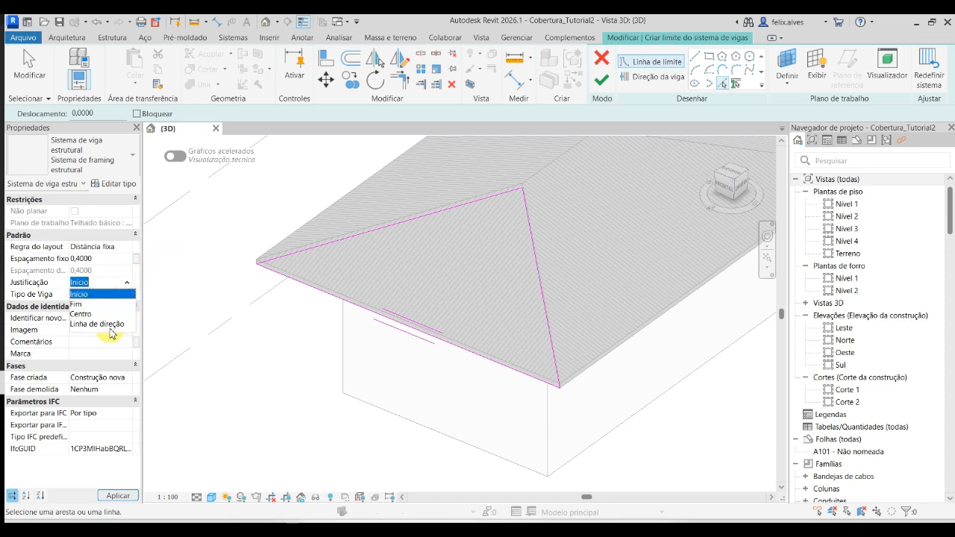
pyautogui.click(111, 324)
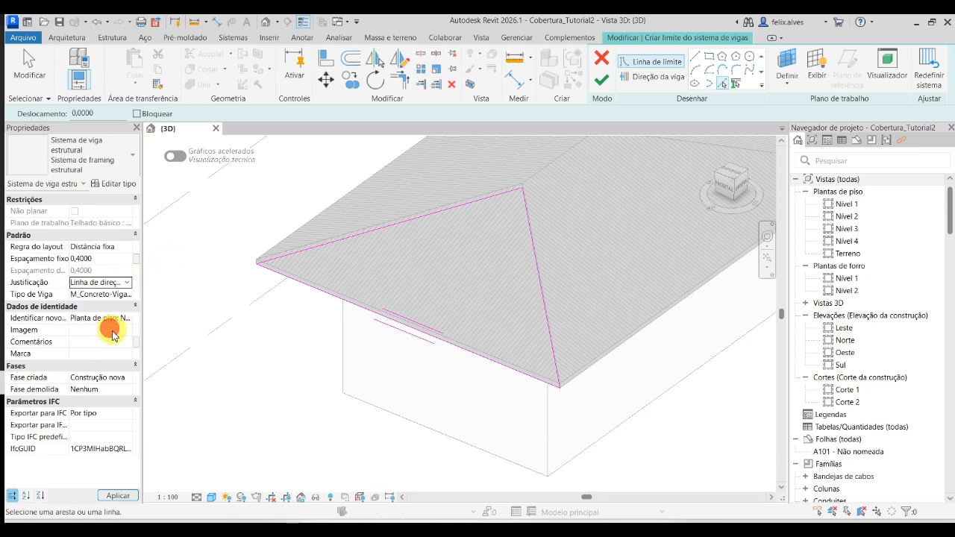
pyautogui.click(405, 326)
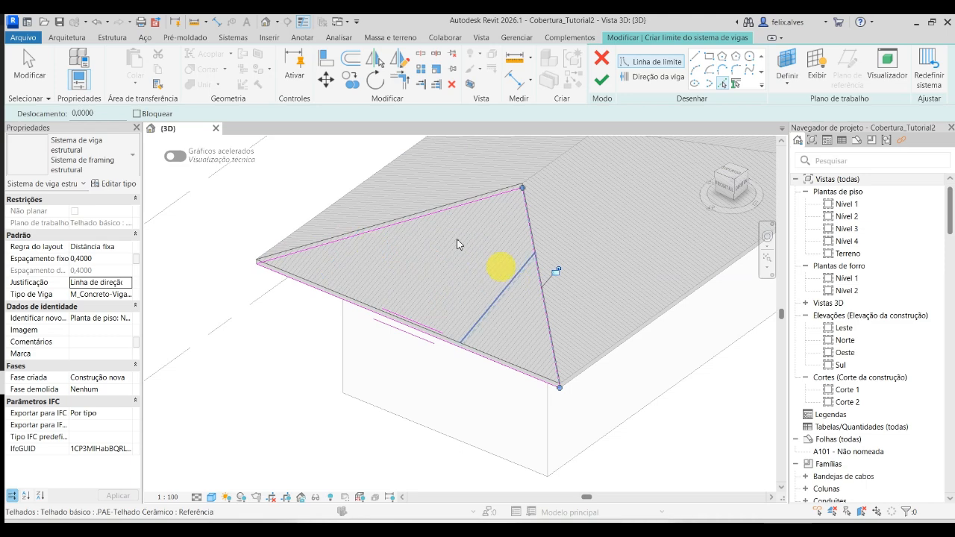
pyautogui.click(415, 337)
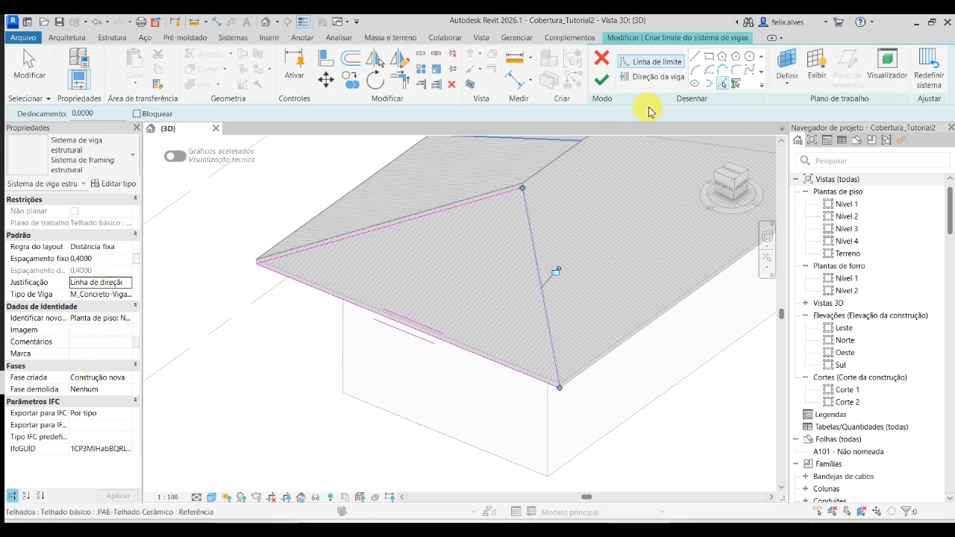
pyautogui.click(602, 80)
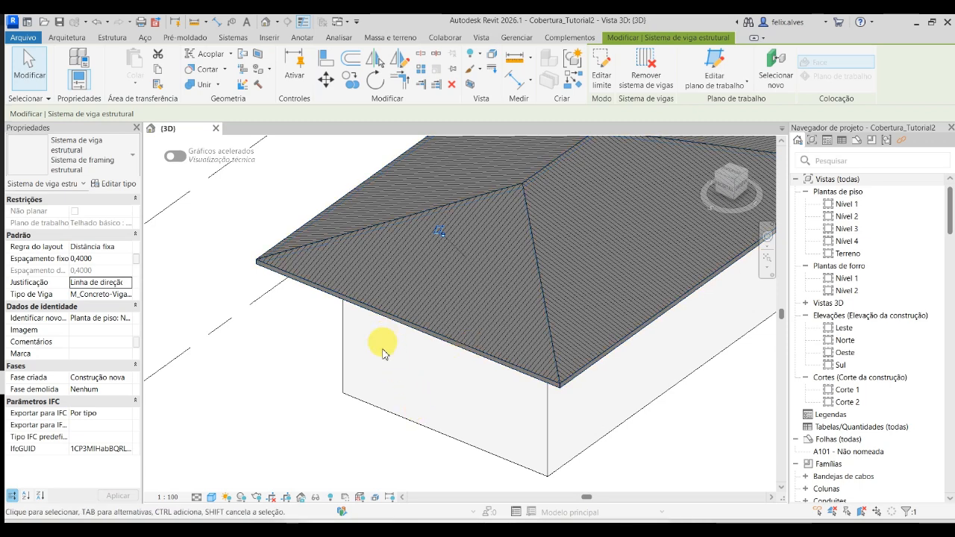
# - Edit the beam system on the hip slope to use the .PAE_Ripa_Tubo quad 25 x 1.2 2 beam type and finish the boundary
pyautogui.keyDown('shift'); pyautogui.moveTo(383, 353); pyautogui.dragTo(352, 209, button='middle'); pyautogui.keyUp('shift')
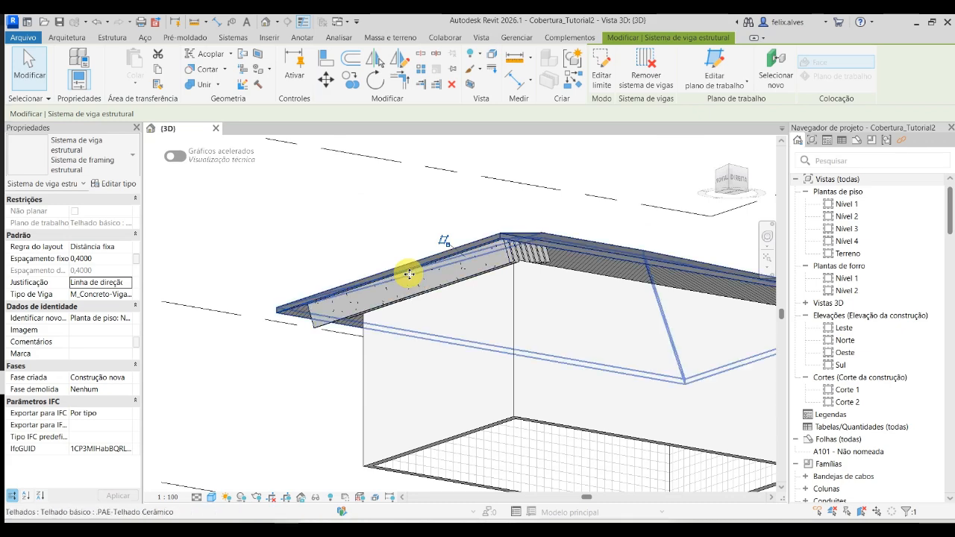
pyautogui.press('Tab')
pyautogui.press('Tab')
pyautogui.press('Tab')
pyautogui.press('Tab')
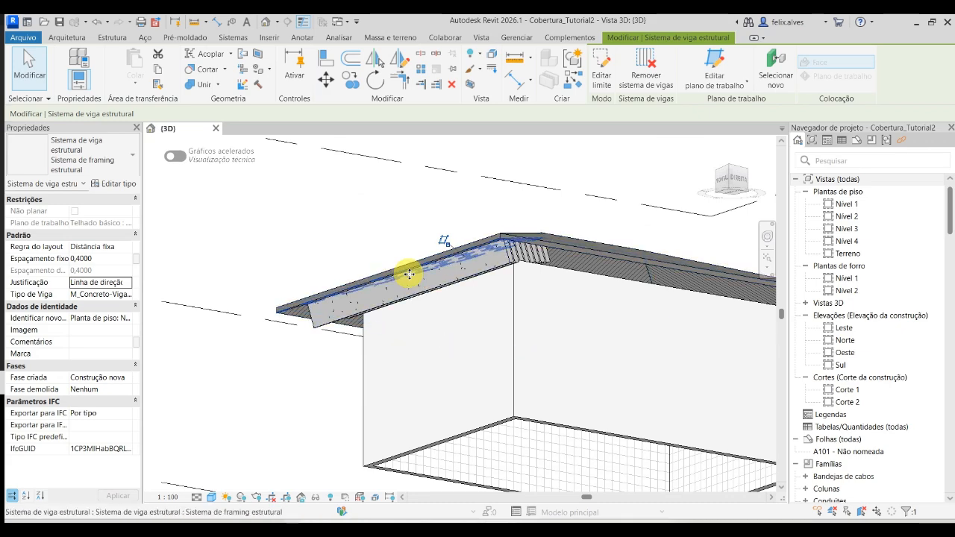
pyautogui.click(613, 67)
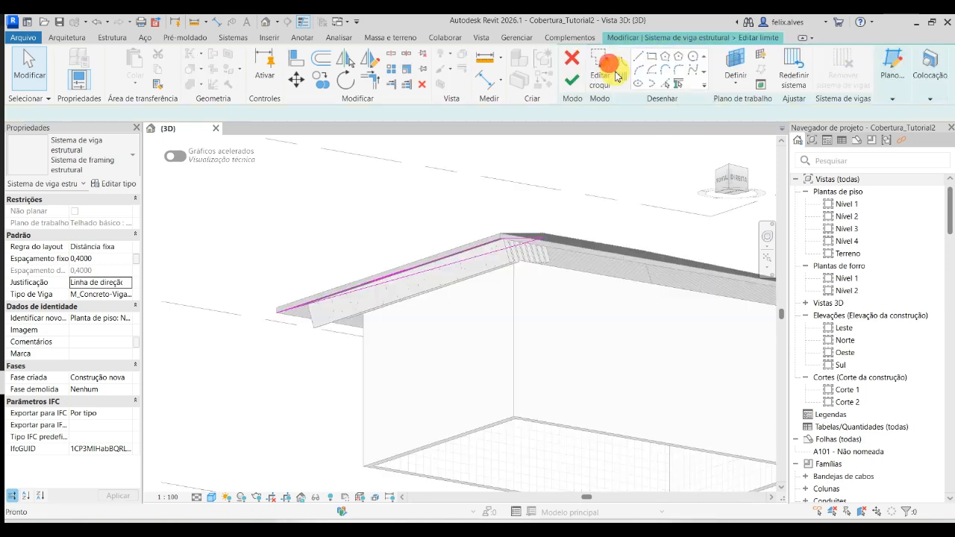
pyautogui.click(127, 298)
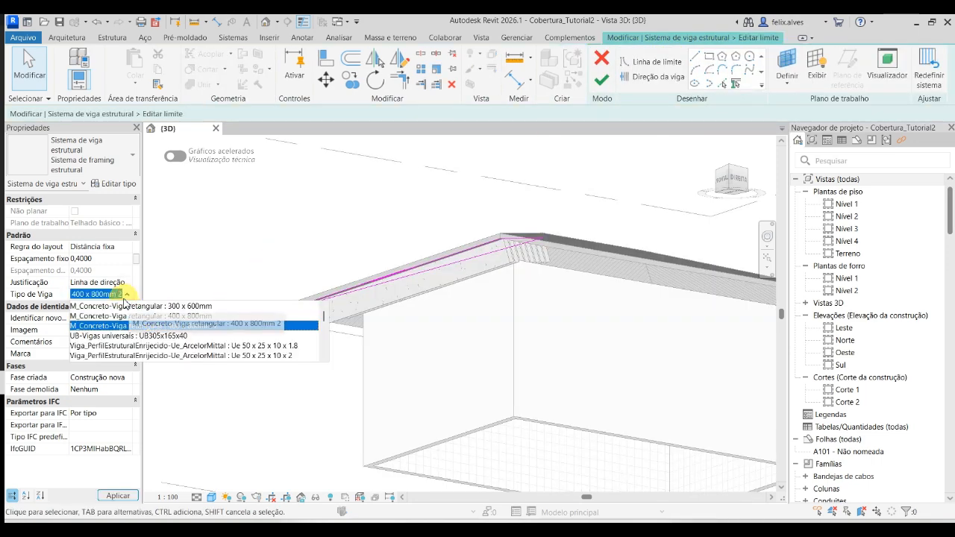
pyautogui.write('pp')
pyautogui.press('BackSpace')
pyautogui.write('ae')
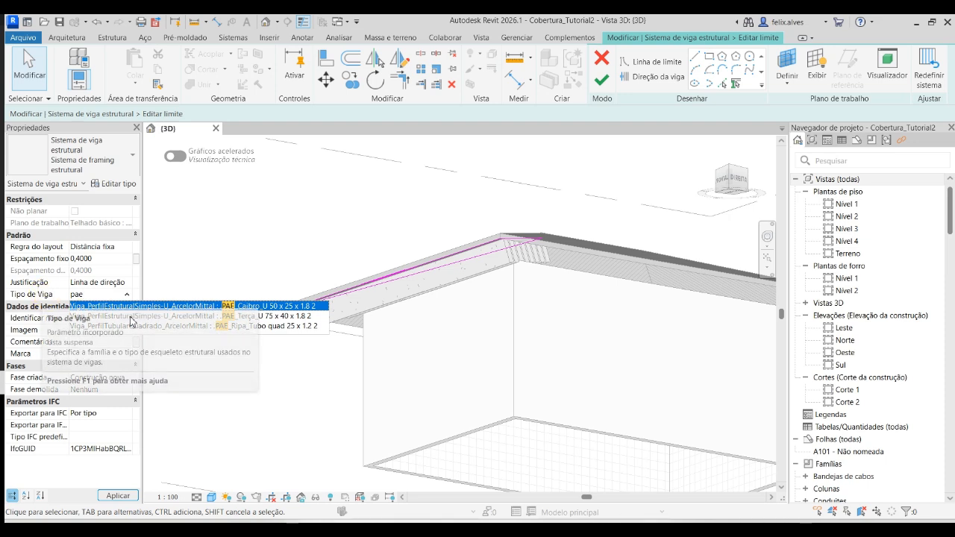
pyautogui.click(253, 326)
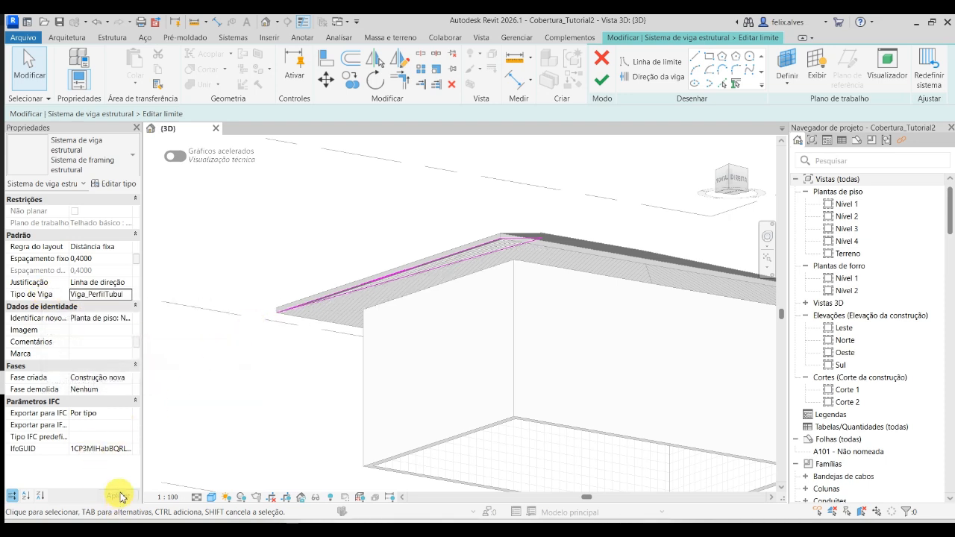
pyautogui.click(601, 78)
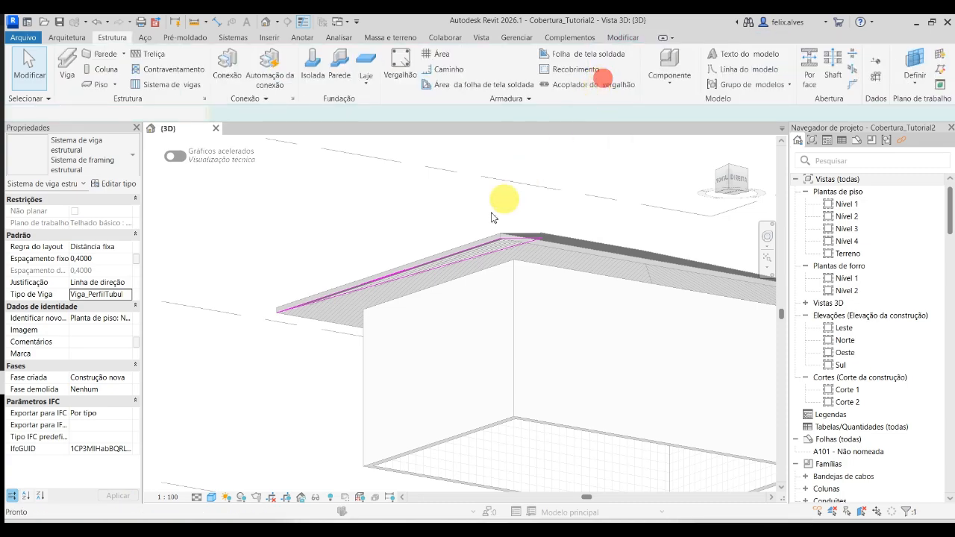
# - Open the Nível 4 floor plan and bring the small hipped roof into view
pyautogui.moveTo(386, 237)
pyautogui.keyDown('shift'); pyautogui.mouseDown(button='middle')
pyautogui.moveTo(330, 326)
pyautogui.moveTo(326, 354)
pyautogui.moveTo(348, 354)
pyautogui.moveTo(301, 296)
pyautogui.moveTo(309, 380)
pyautogui.moveTo(369, 454)
pyautogui.moveTo(377, 403)
pyautogui.moveTo(405, 485)
pyautogui.moveTo(788, 249)
pyautogui.mouseUp(button='middle'); pyautogui.keyUp('shift')
pyautogui.scroll(-3, 373, 394)
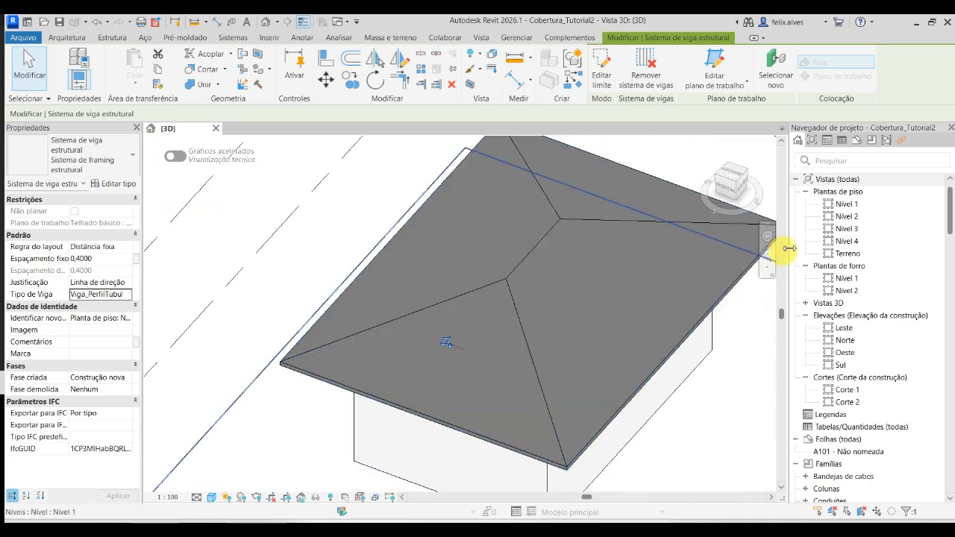
pyautogui.click(871, 246)
pyautogui.doubleClick(871, 246)
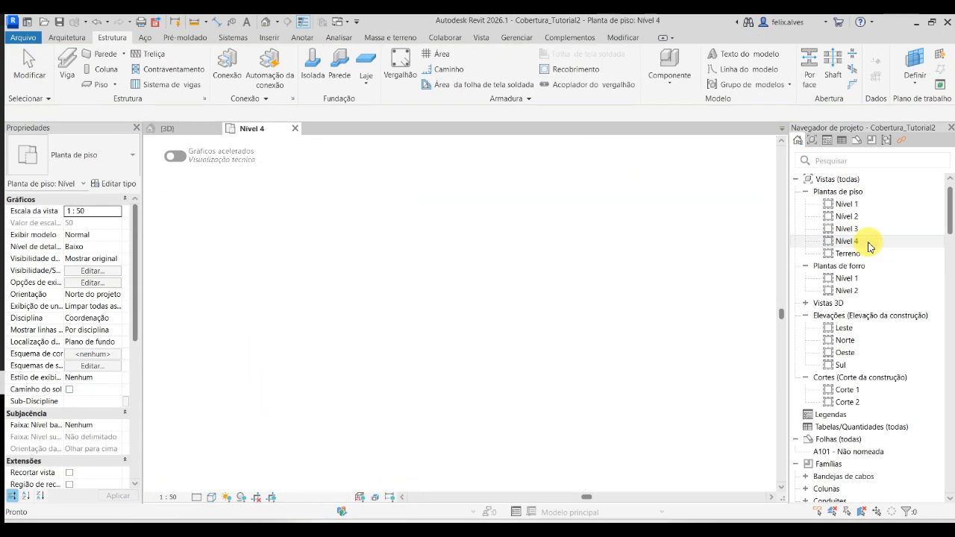
pyautogui.scroll(6, 556, 377)
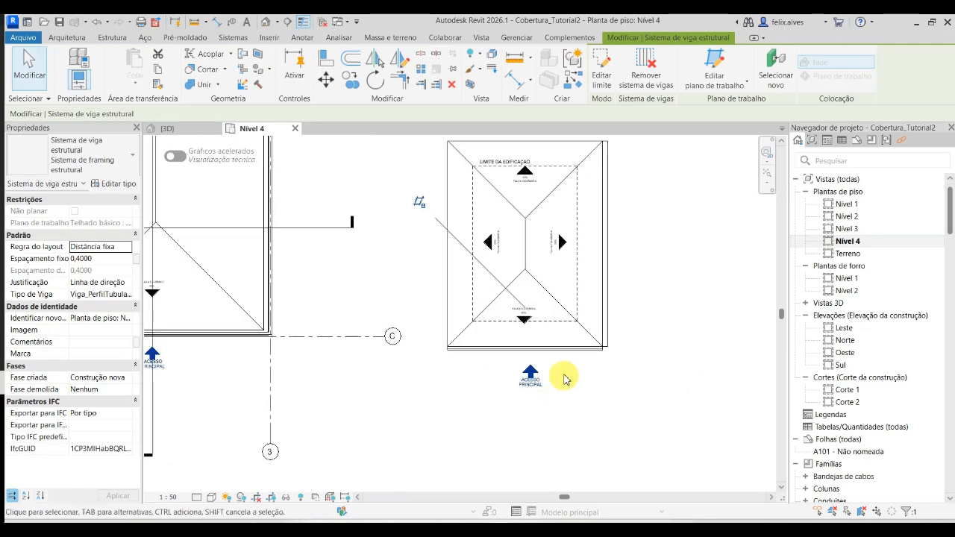
# - Hide the gutter category in the Nível 4 plan, using the trapezoidal gutter along the small roof's front eave
pyautogui.rightClick(612, 348)
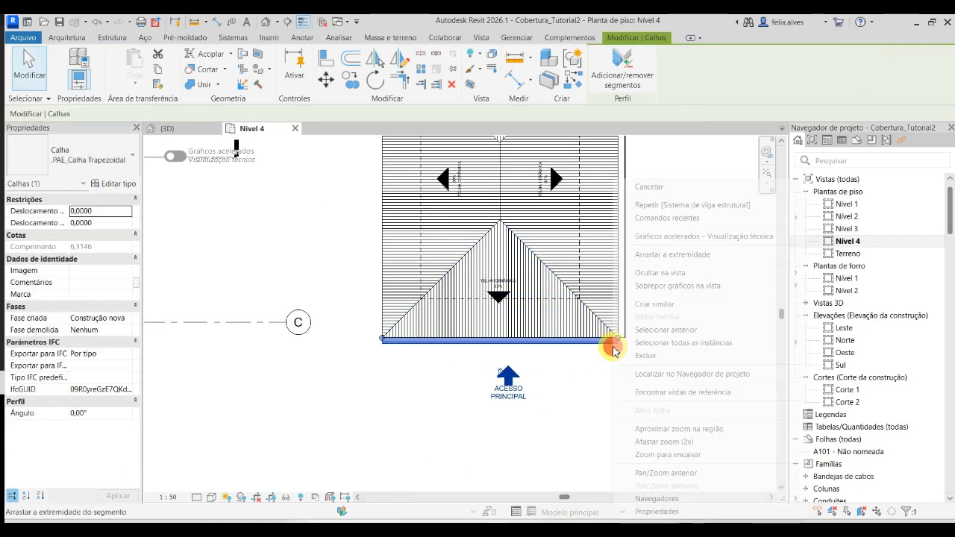
pyautogui.press('Escape')
pyautogui.press('Escape')
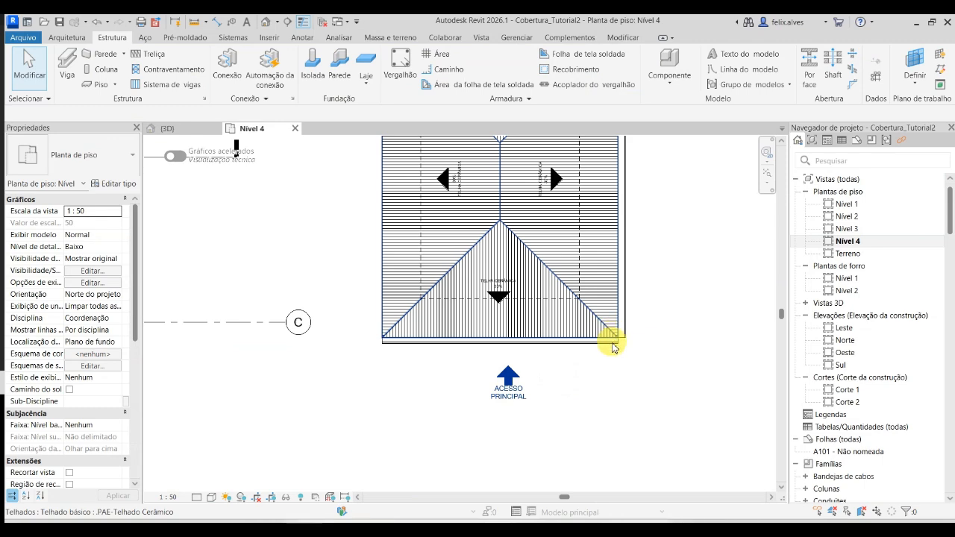
pyautogui.click(612, 348)
pyautogui.press('Escape')
pyautogui.click(607, 351)
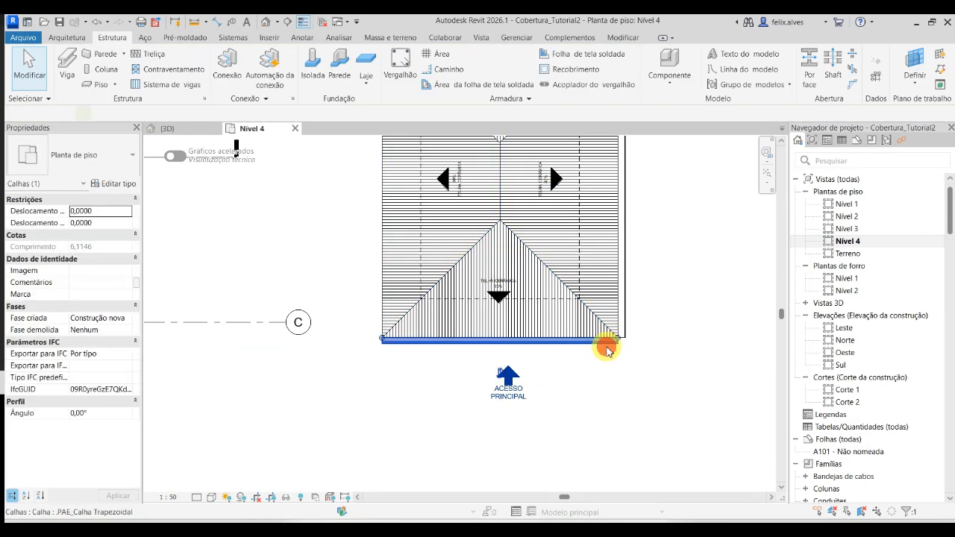
pyautogui.rightClick(607, 348)
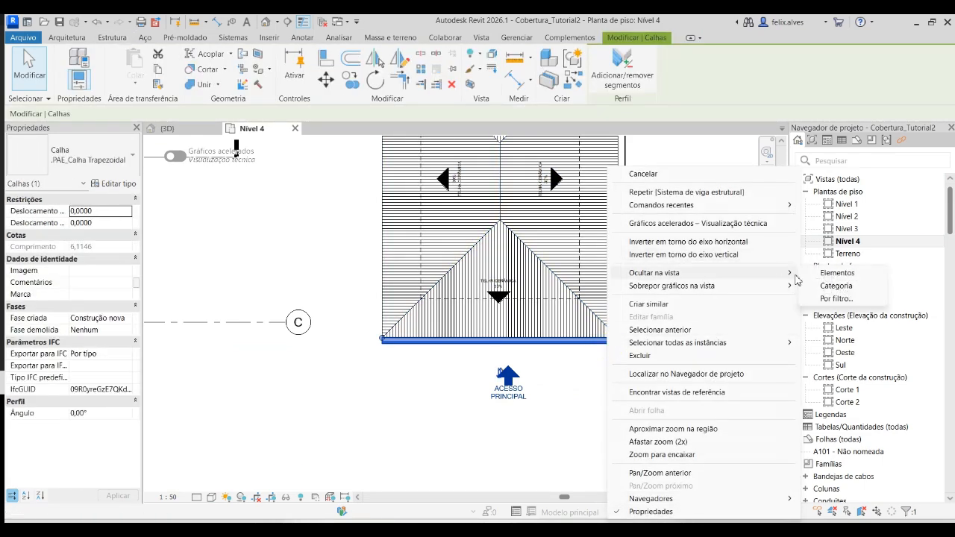
pyautogui.click(837, 286)
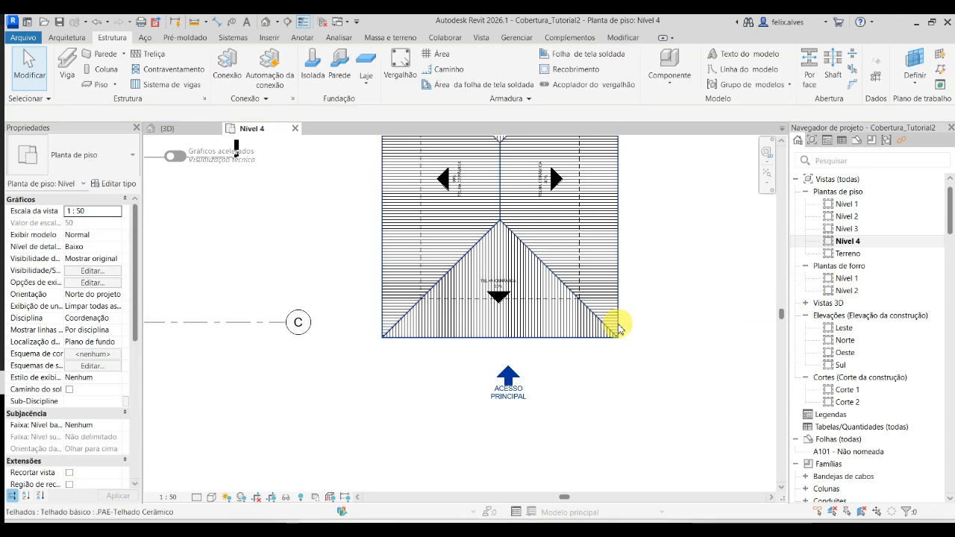
# - Hide the roof category in the Nível 4 plan, using the small ceramic tile roof
pyautogui.click(617, 327)
pyautogui.rightClick(619, 328)
pyautogui.moveTo(783, 272)
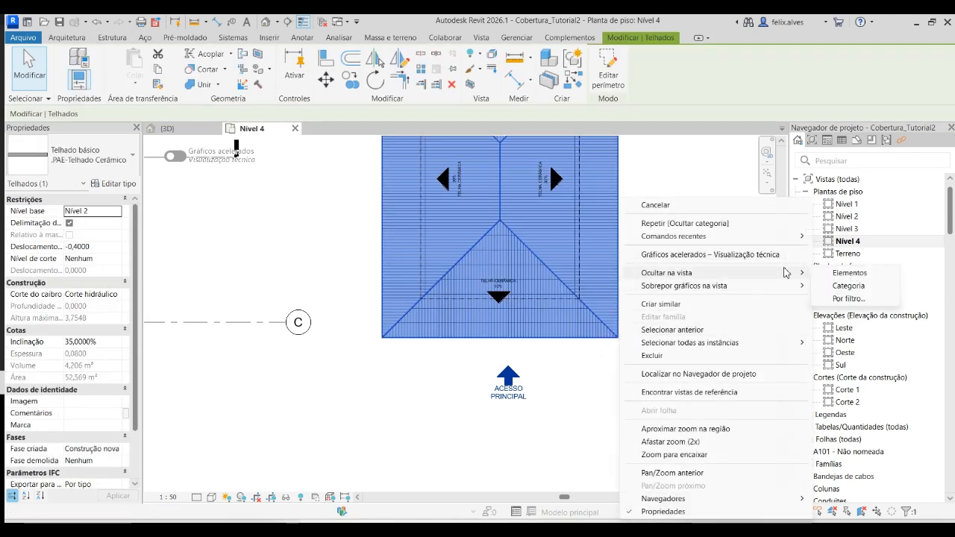
pyautogui.click(833, 286)
# - Hide the generic annotation category in the Nível 4 plan, using the TELHA CERÂMICA slope symbol
pyautogui.click(500, 296)
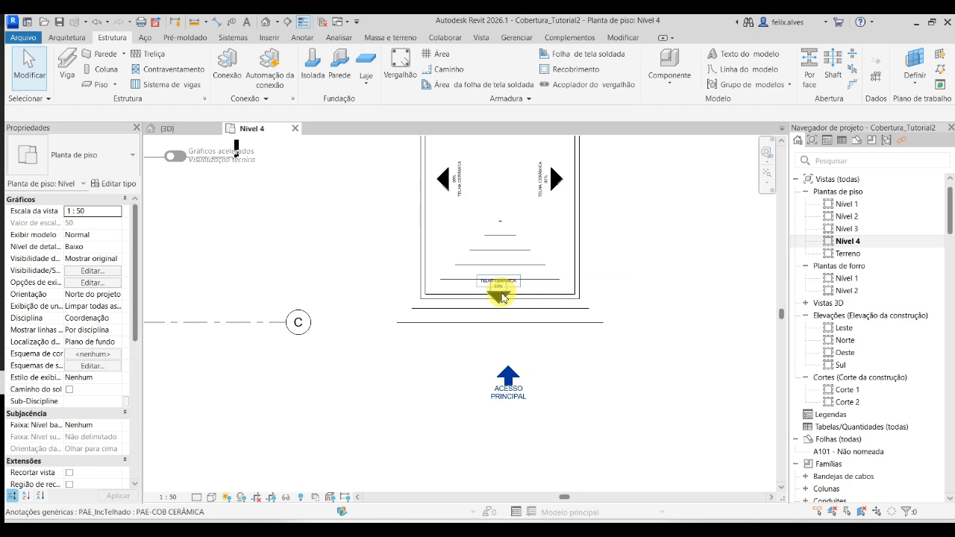
pyautogui.click(502, 299)
pyautogui.rightClick(500, 295)
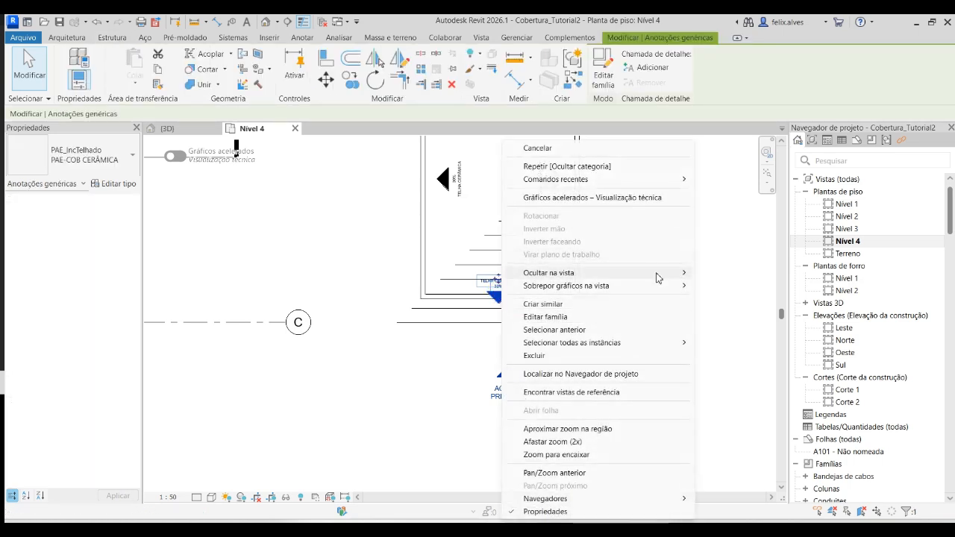
pyautogui.moveTo(657, 273)
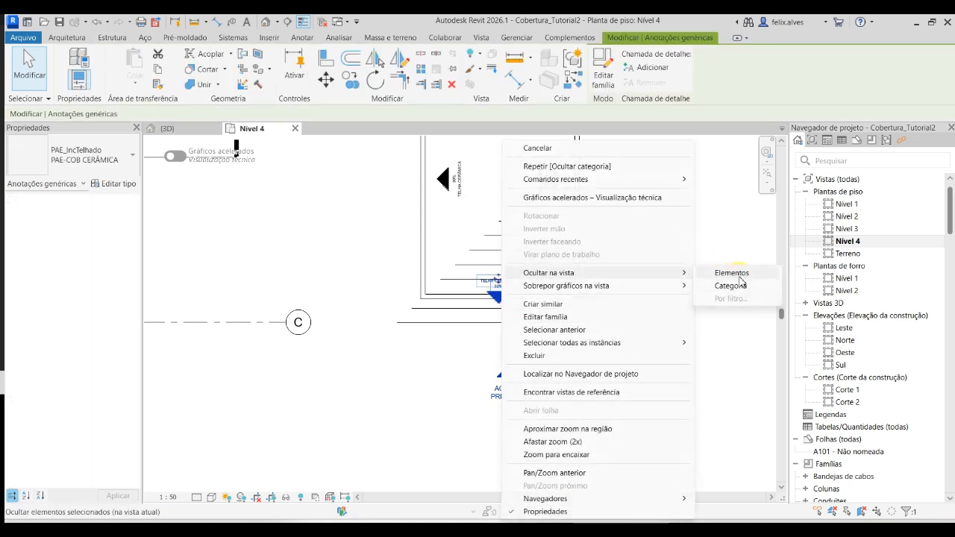
pyautogui.click(731, 282)
# - Hide only the LIMITE DA EDIFICAÇÃO text note above the small building in the Nível 4 plan
pyautogui.scroll(-2, 656, 269)
pyautogui.moveTo(631, 241); pyautogui.dragTo(631, 372, button='middle')
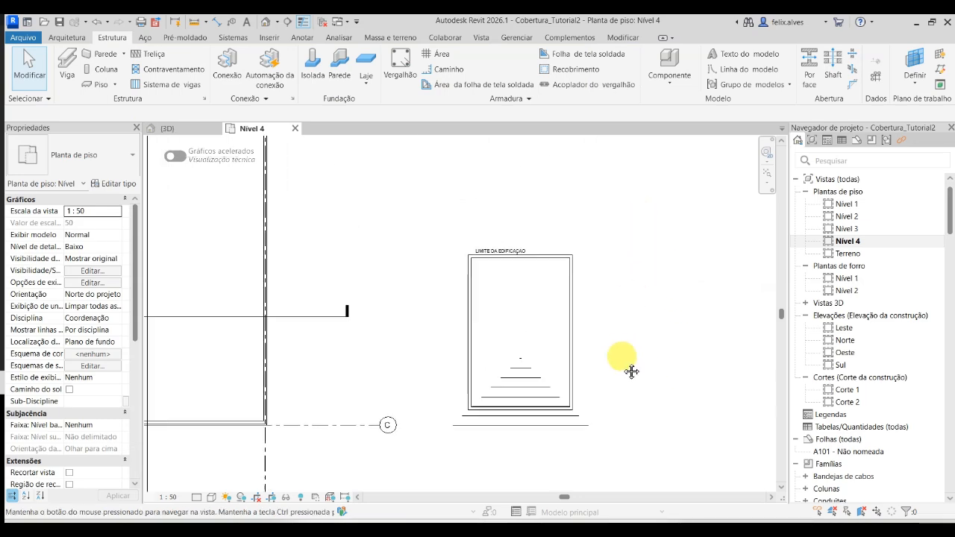
pyautogui.scroll(3, 431, 251)
pyautogui.rightClick(518, 271)
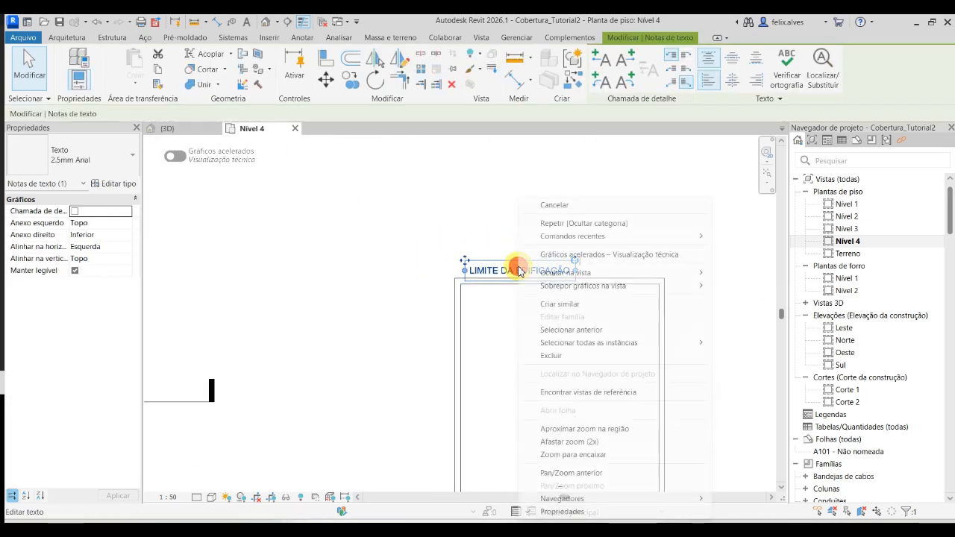
pyautogui.moveTo(697, 278)
pyautogui.click(736, 274)
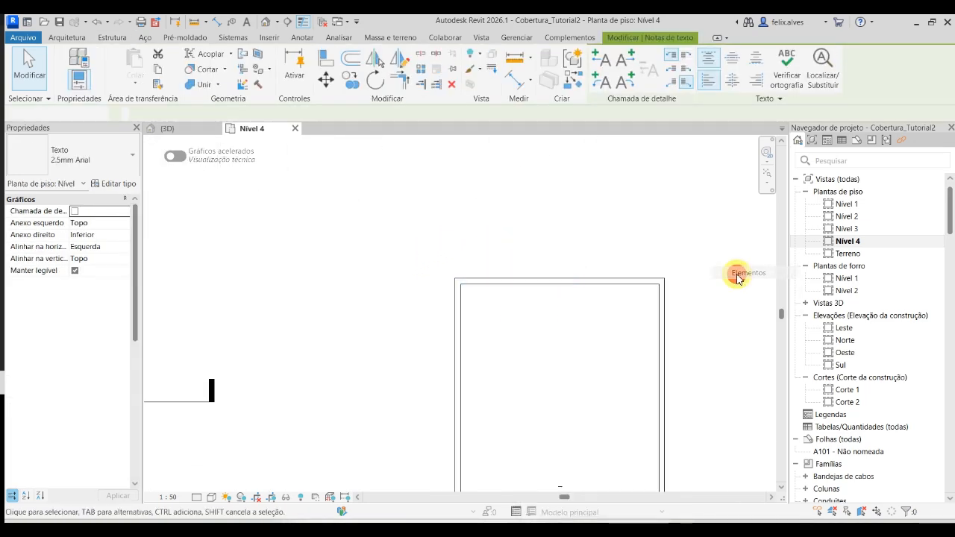
pyautogui.scroll(-4, 586, 228)
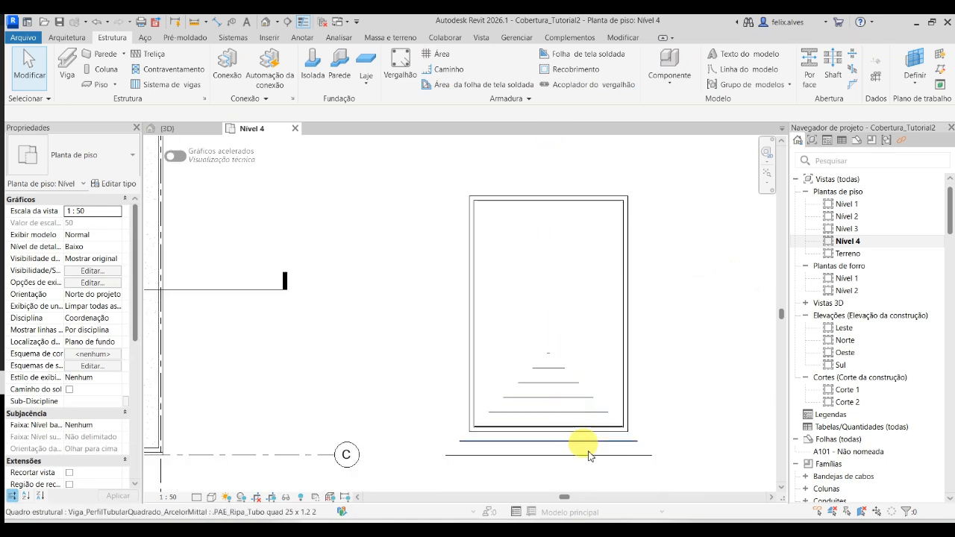
pyautogui.moveTo(590, 431); pyautogui.dragTo(594, 344, button='middle')
pyautogui.scroll(1, 594, 343)
pyautogui.scroll(3, 553, 262)
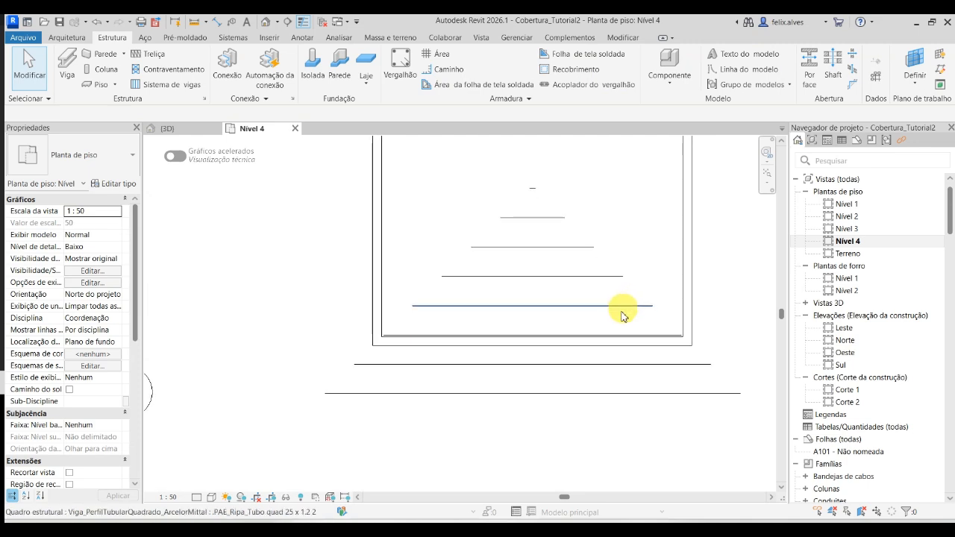
# - Set the Nível 4 plan's detail level to Alto, trying Médio first
pyautogui.moveTo(559, 286); pyautogui.dragTo(445, 274, button='middle')
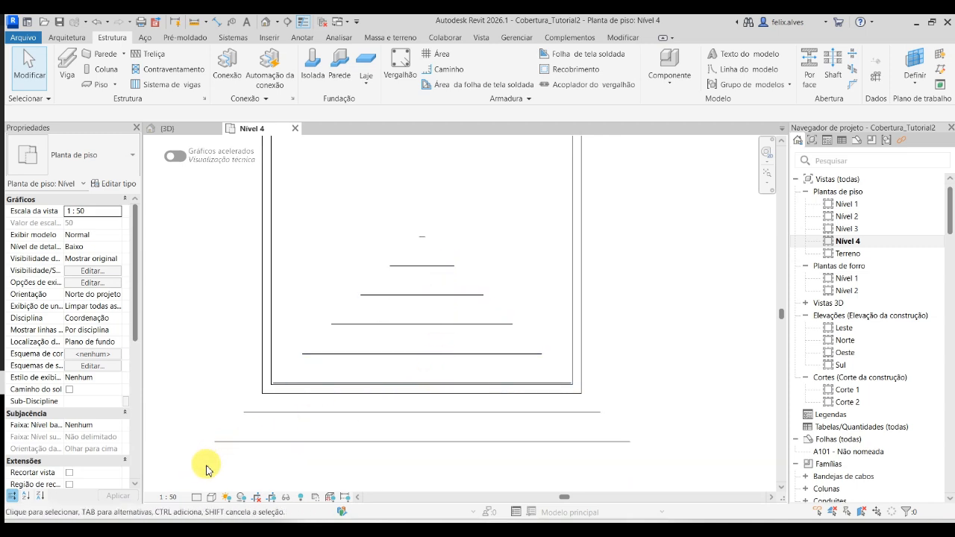
pyautogui.click(196, 498)
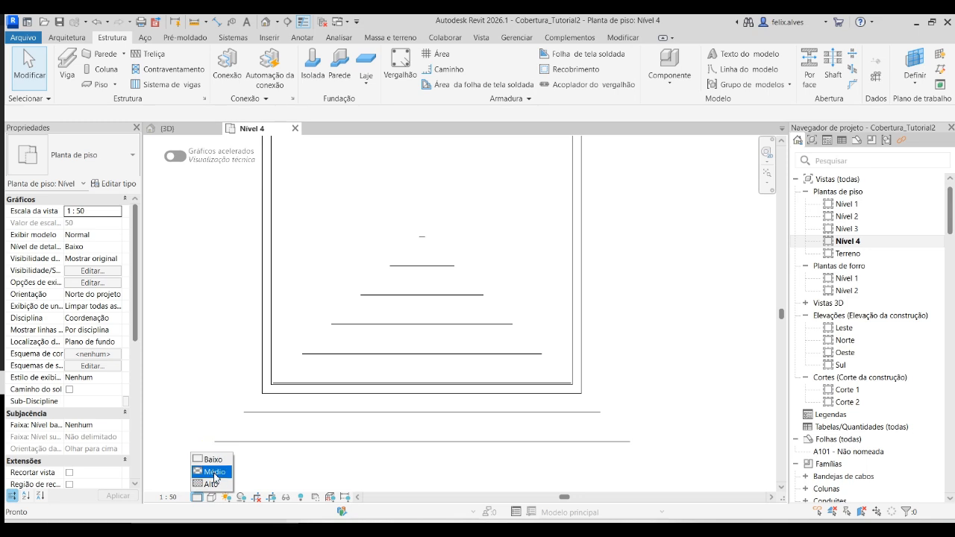
pyautogui.click(214, 473)
pyautogui.click(196, 497)
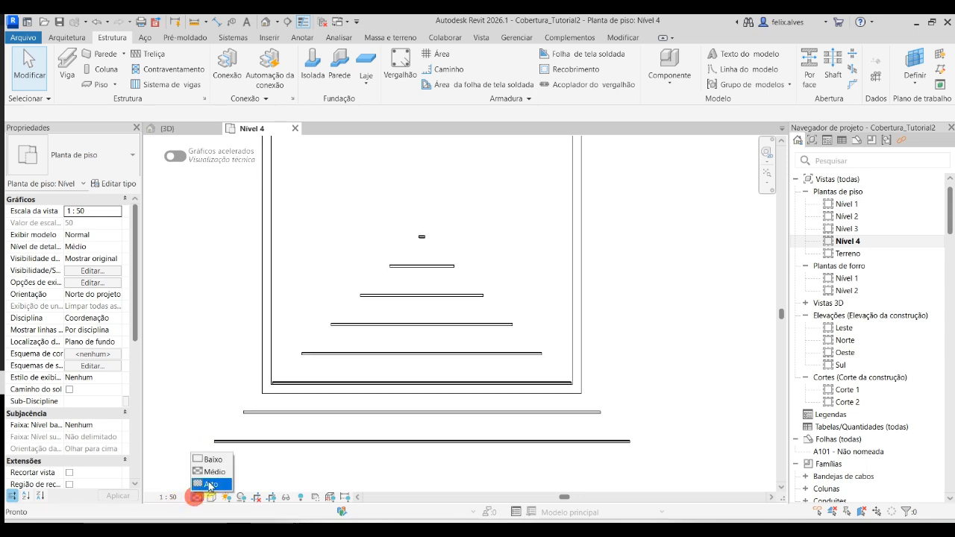
pyautogui.click(214, 485)
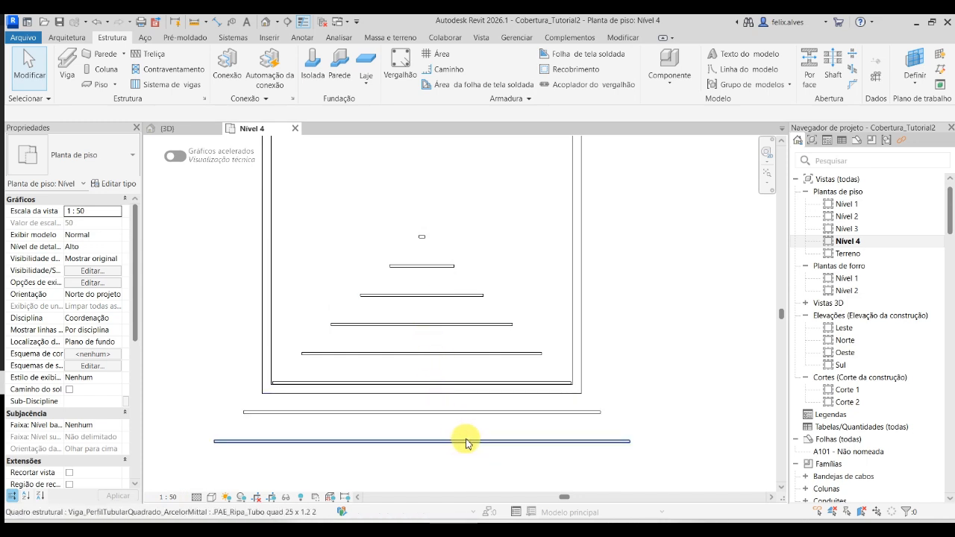
# - Draw a vertical building section through the middle of the small building and its battens, from above it to below the front battens
pyautogui.scroll(-3, 472, 437)
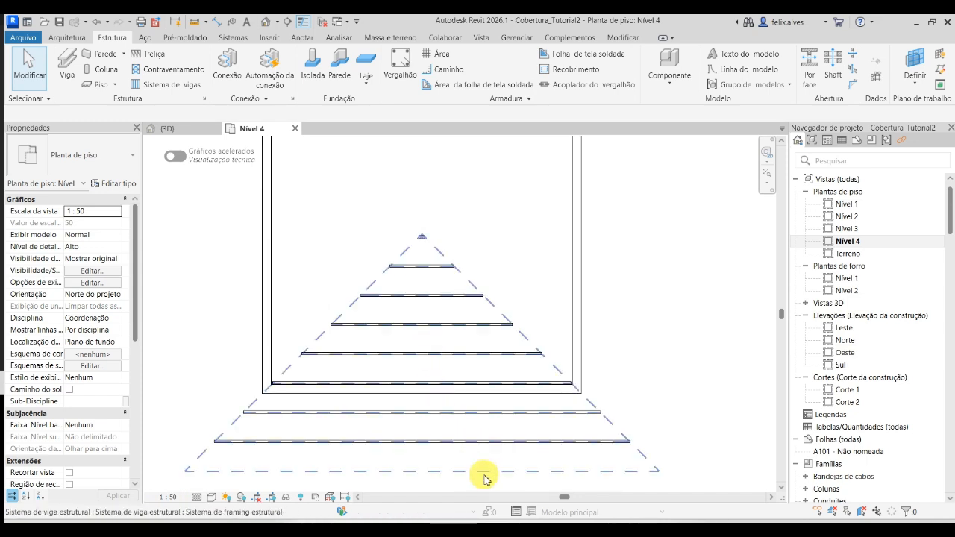
pyautogui.scroll(-4, 800, 306)
pyautogui.scroll(-1, 801, 306)
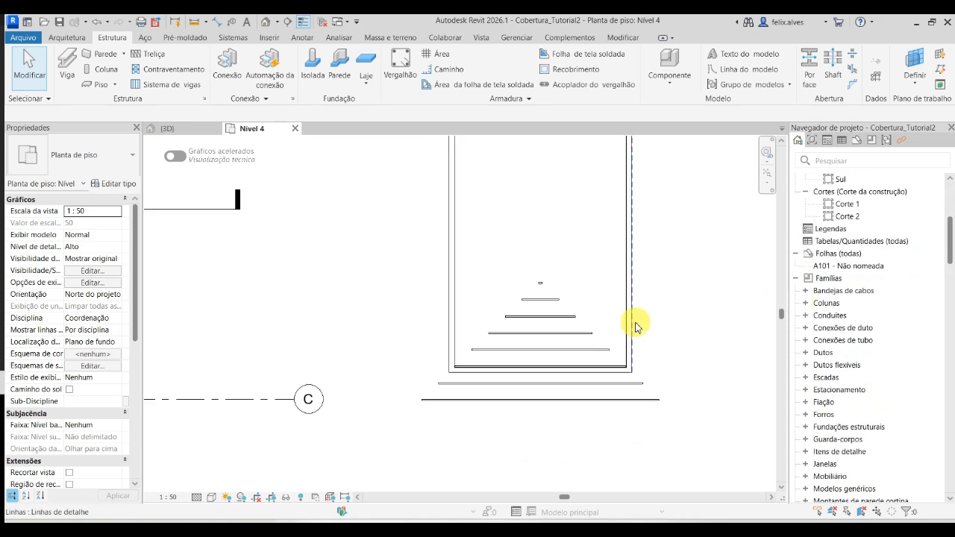
pyautogui.scroll(-5, 642, 321)
pyautogui.moveTo(549, 391); pyautogui.dragTo(538, 344, button='middle')
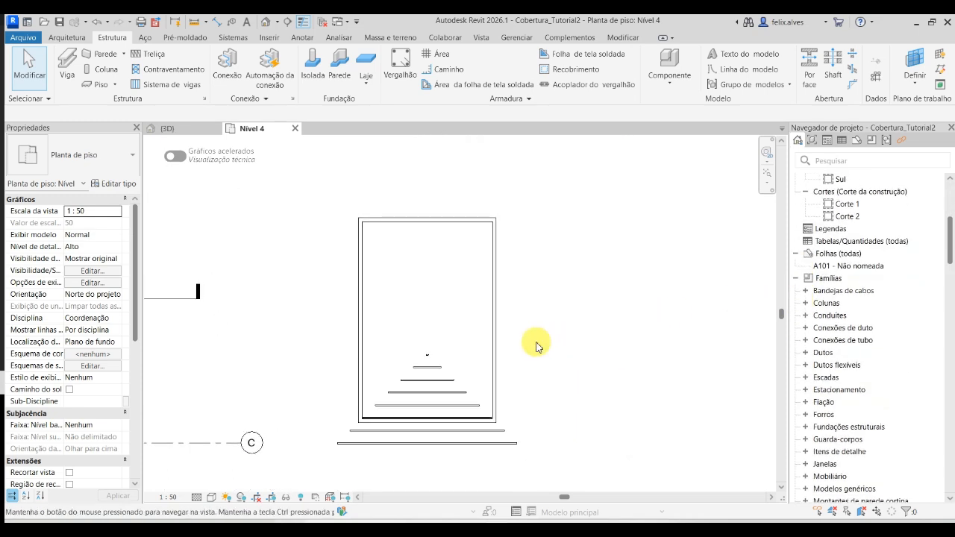
pyautogui.click(288, 21)
pyautogui.click(425, 172)
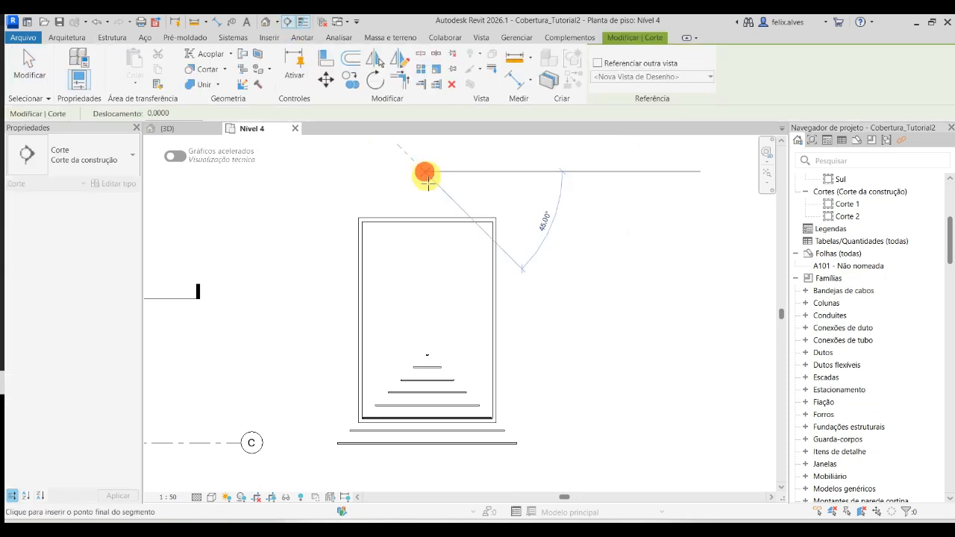
pyautogui.click(421, 476)
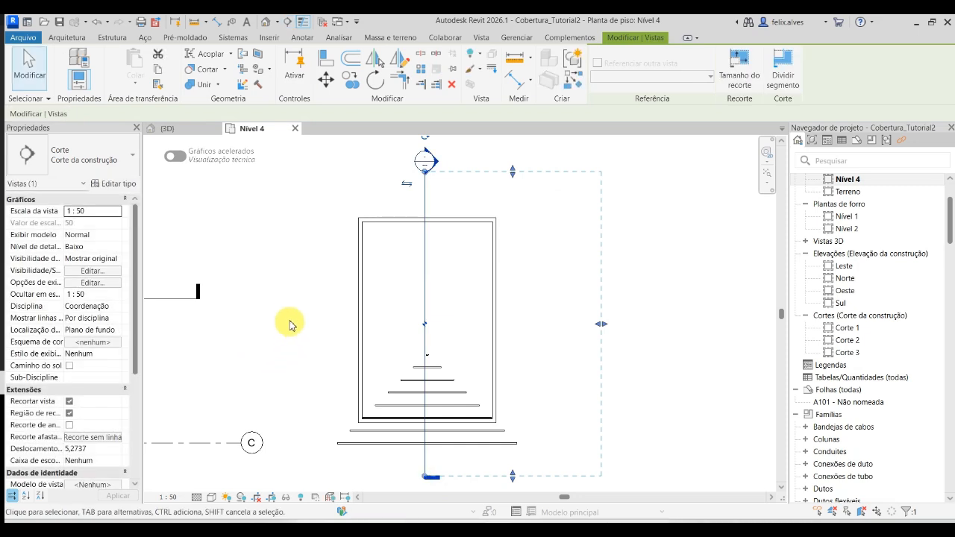
pyautogui.click(313, 330)
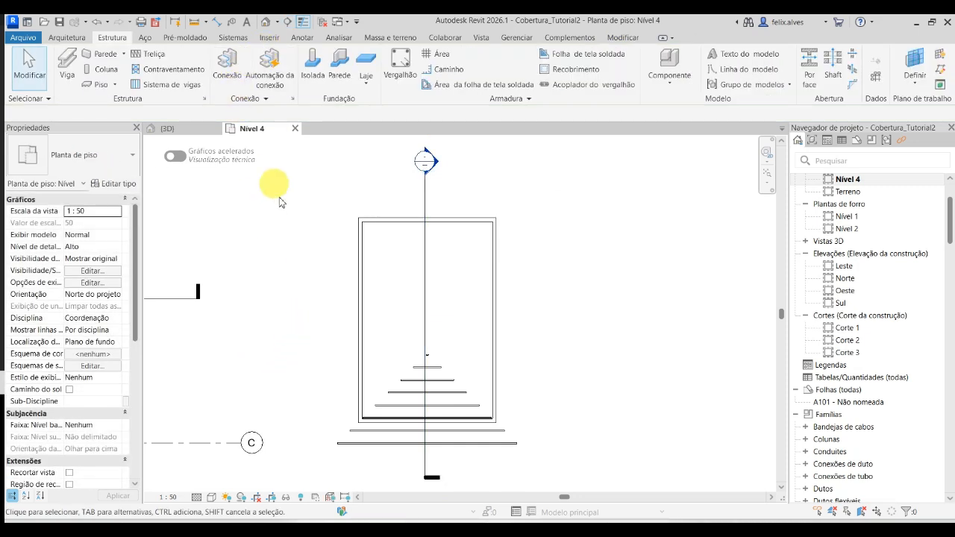
# - Draw a second building section horizontally across the small building and show a section head at its right end too
pyautogui.rightClick(312, 336)
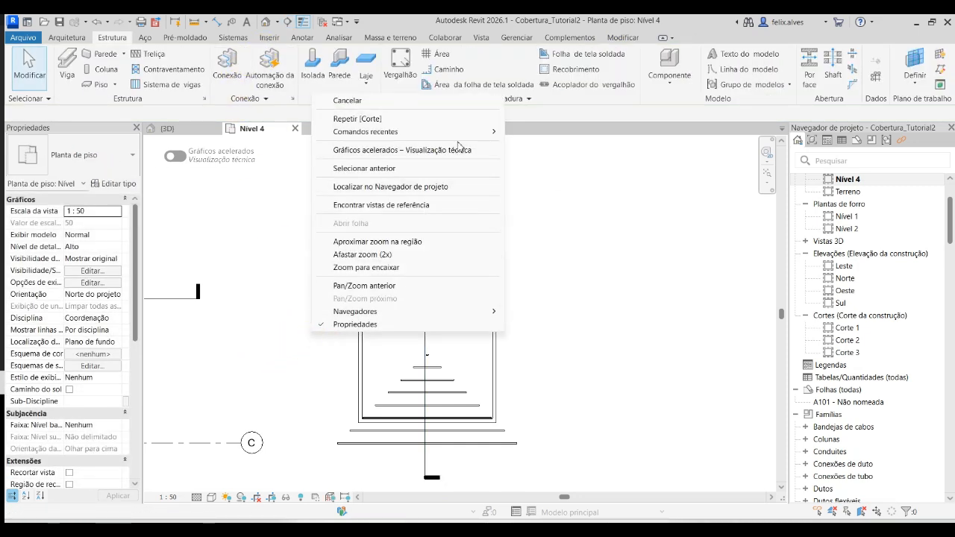
pyautogui.click(437, 119)
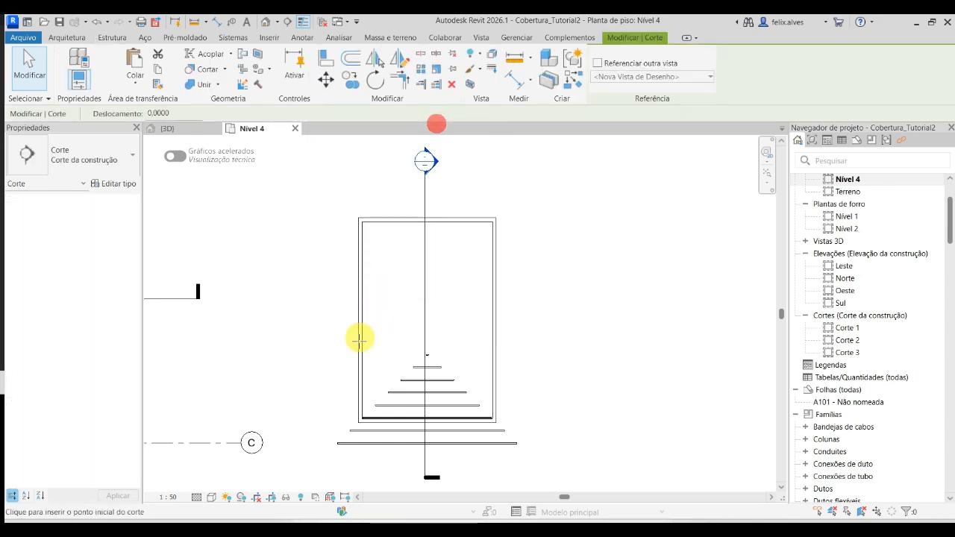
pyautogui.click(310, 308)
pyautogui.click(579, 311)
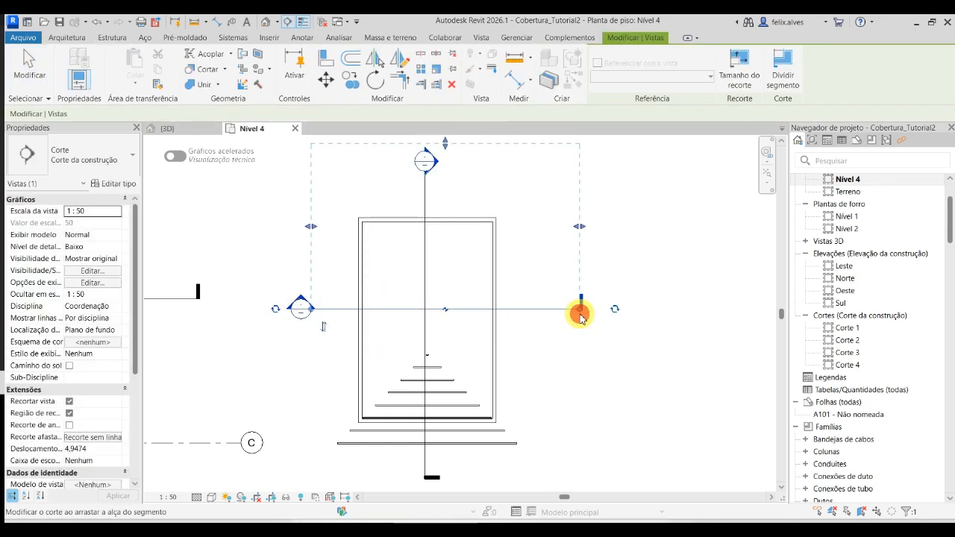
pyautogui.press('Escape')
pyautogui.click(561, 308)
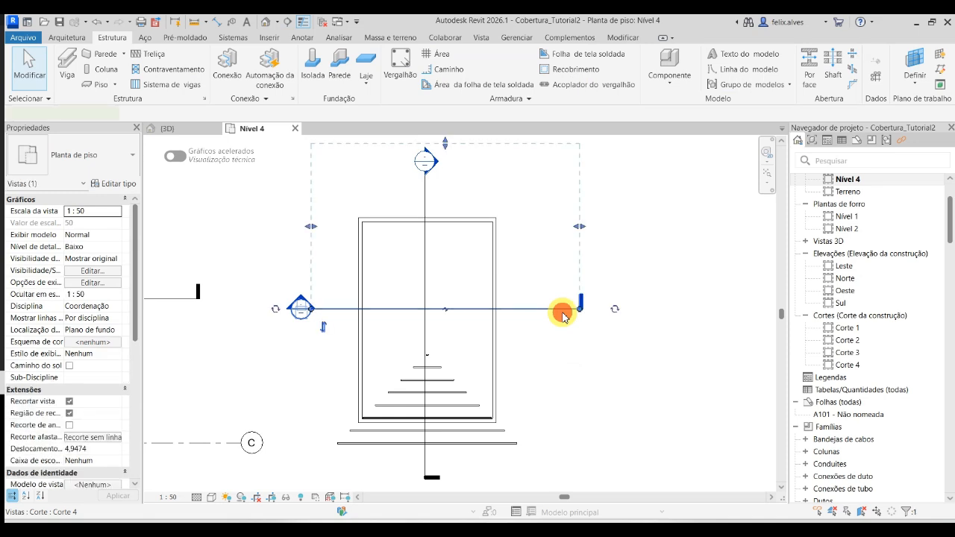
pyautogui.click(615, 307)
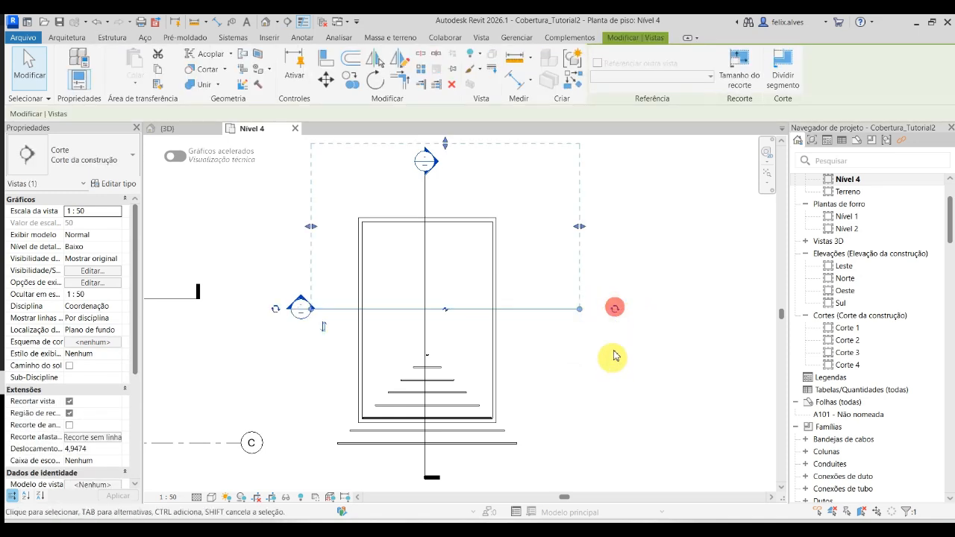
pyautogui.click(614, 308)
pyautogui.click(613, 386)
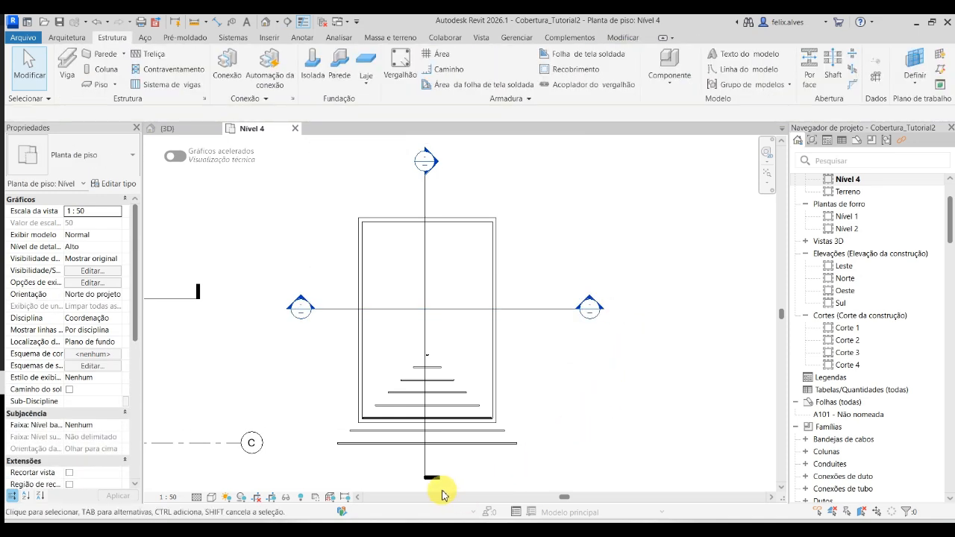
# - Show a section head at the lower end of the vertical section as well
pyautogui.click(425, 473)
pyautogui.moveTo(448, 482); pyautogui.dragTo(426, 384, button='middle')
pyautogui.scroll(-1, 414, 437)
pyautogui.click(407, 432)
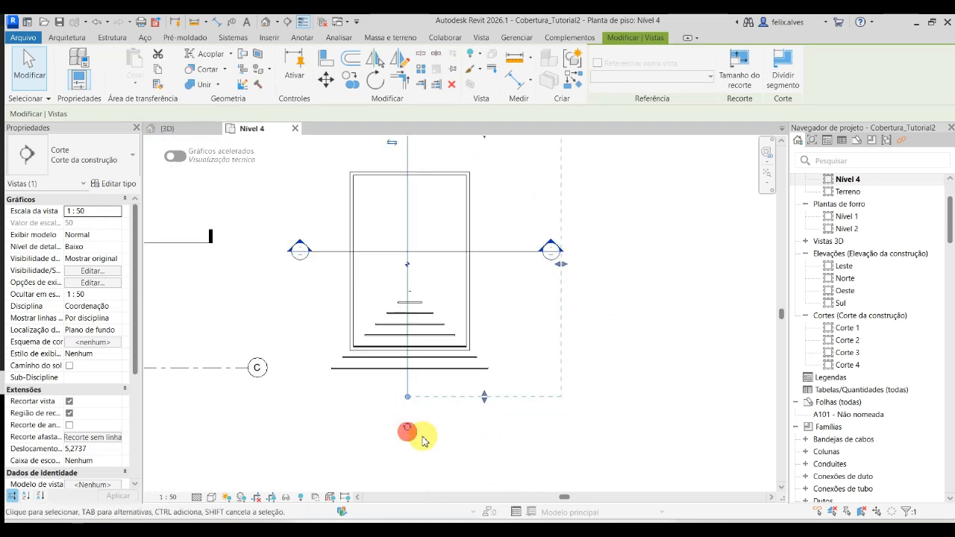
pyautogui.click(602, 412)
pyautogui.moveTo(546, 313); pyautogui.dragTo(586, 440, button='middle')
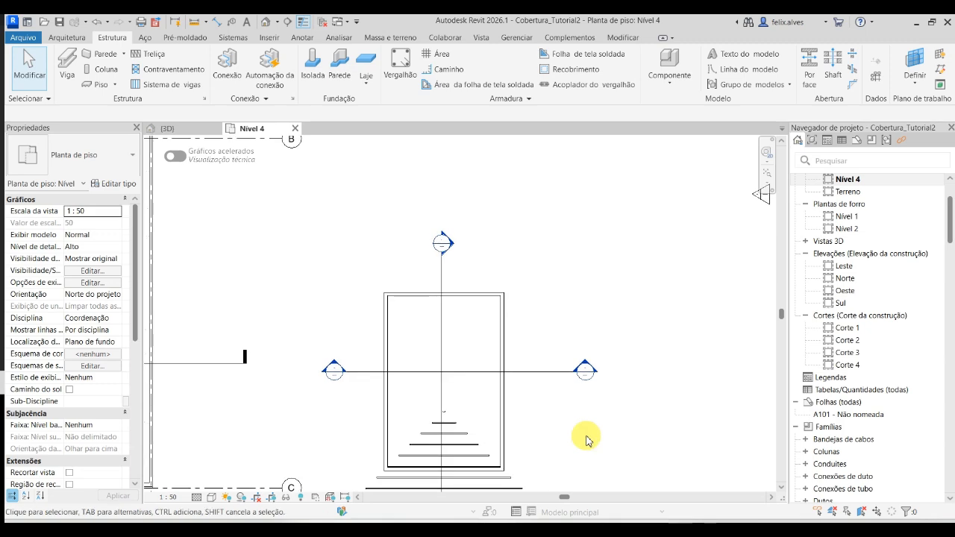
pyautogui.click(463, 373)
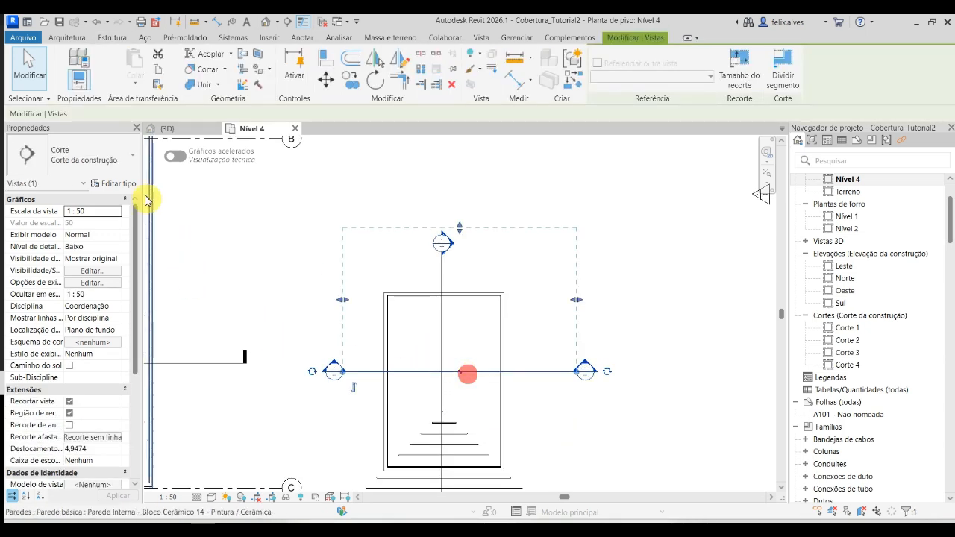
pyautogui.click(123, 166)
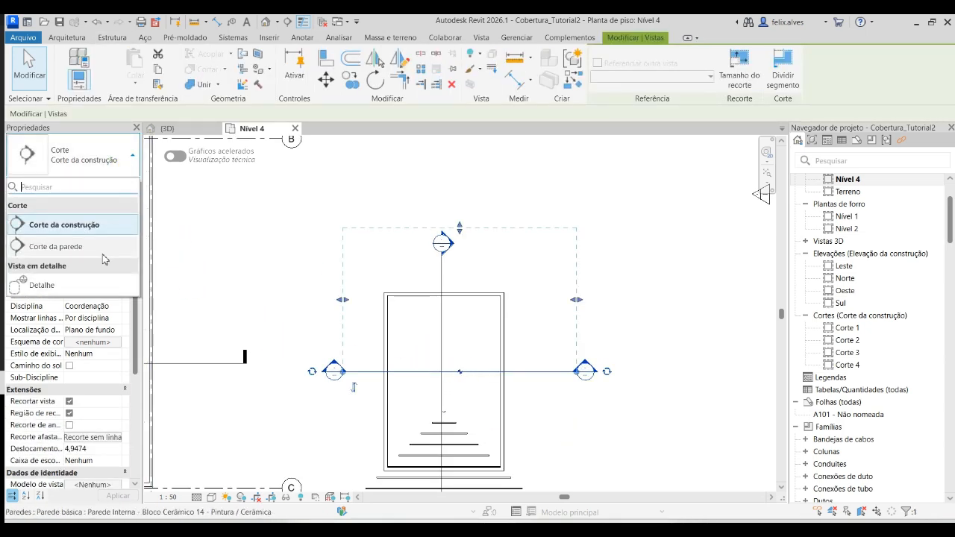
pyautogui.click(638, 265)
pyautogui.moveTo(503, 392); pyautogui.dragTo(483, 311, button='middle')
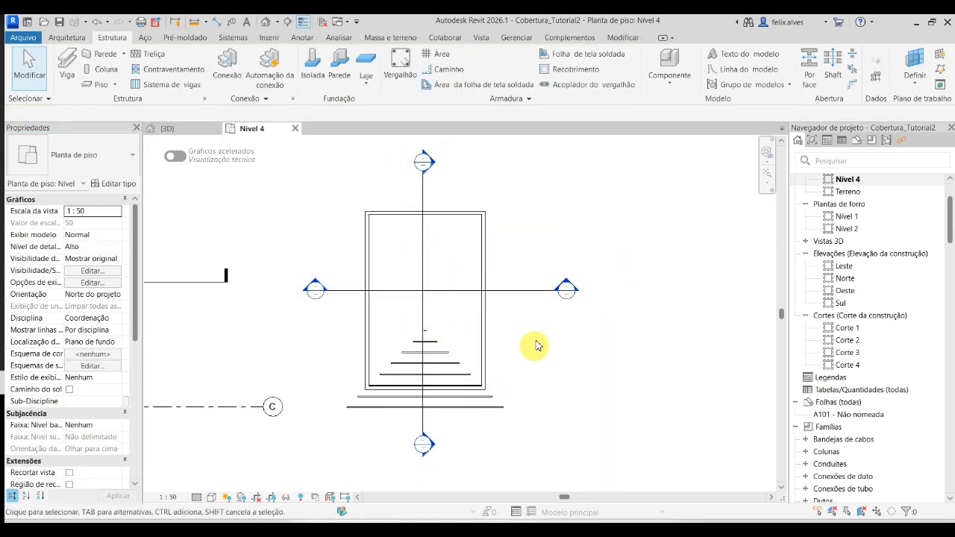
# - Cycle the right end symbol of the horizontal section through its options, back to the section head
pyautogui.click(579, 293)
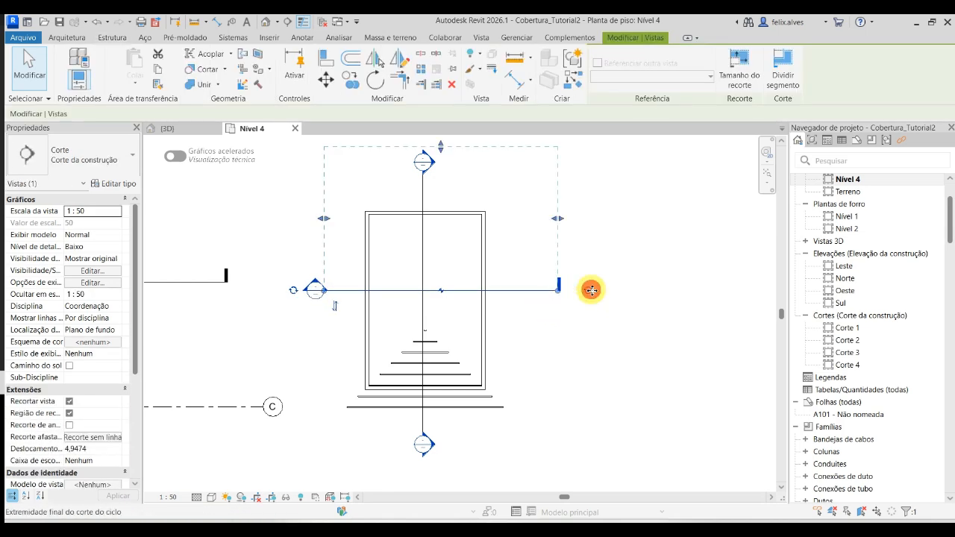
pyautogui.click(590, 288)
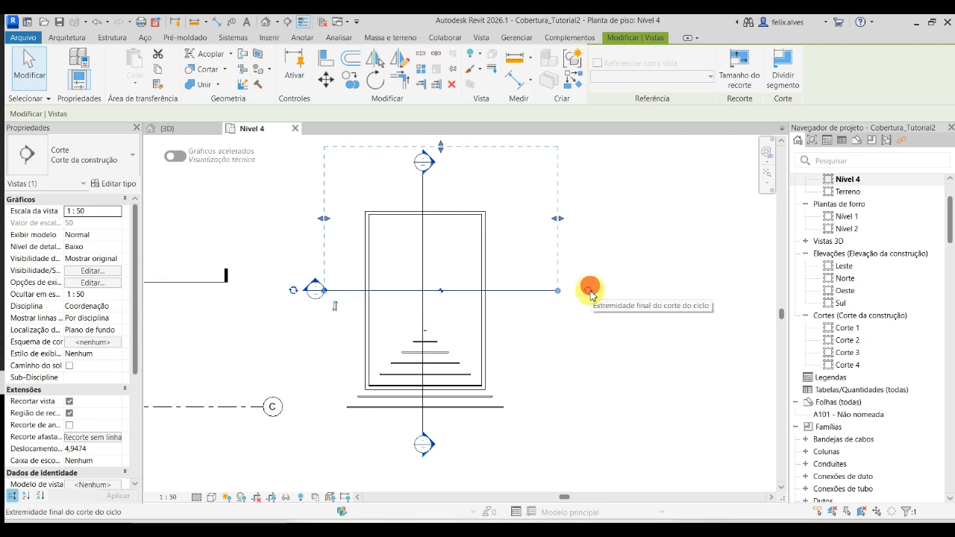
pyautogui.click(603, 377)
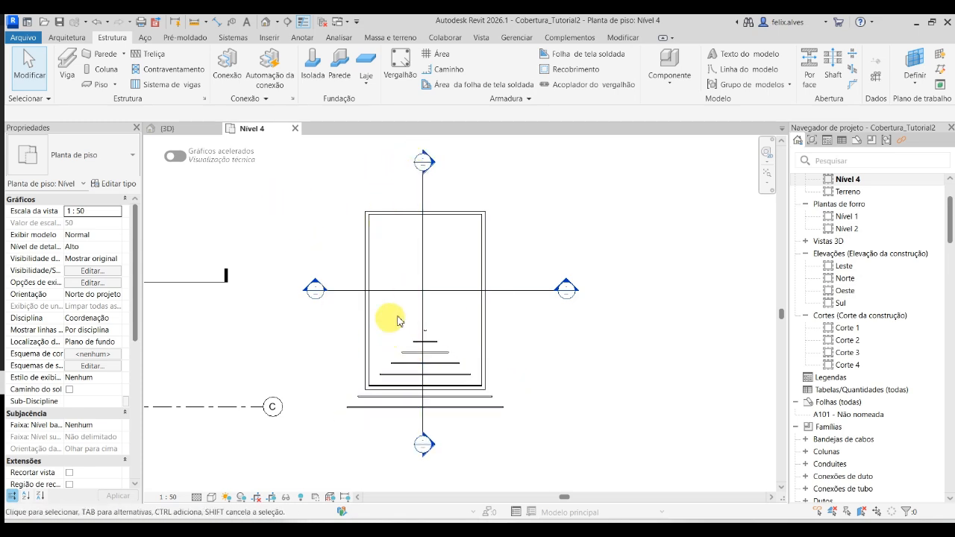
# - Open the view of the vertical section through the small building and look over its roof
pyautogui.rightClick(425, 322)
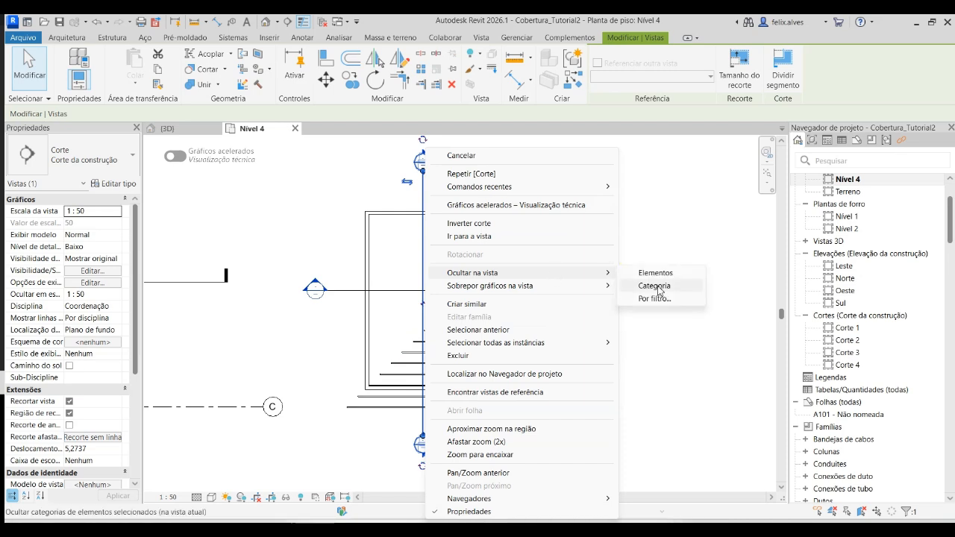
pyautogui.click(562, 235)
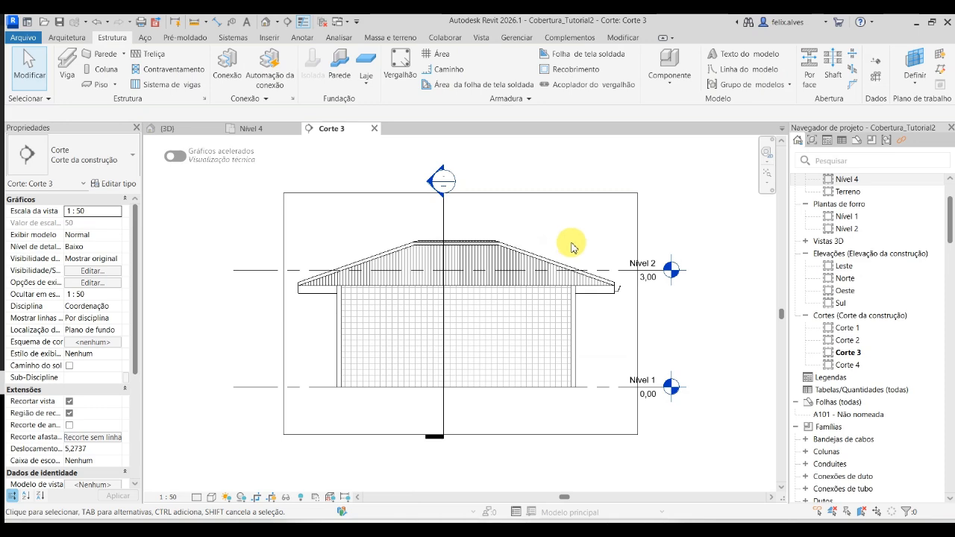
pyautogui.scroll(2, 363, 252)
pyautogui.scroll(-2, 358, 273)
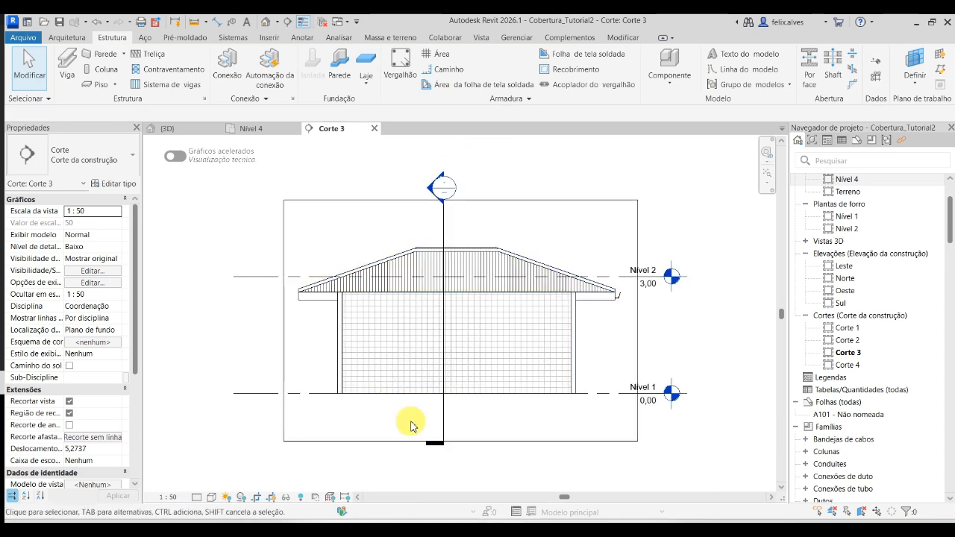
pyautogui.scroll(3, 549, 269)
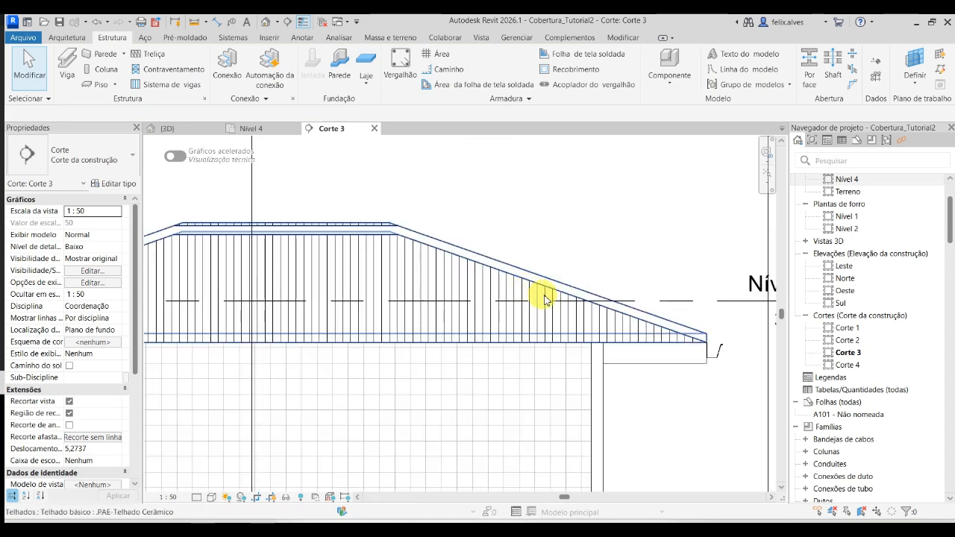
pyautogui.scroll(-4, 577, 300)
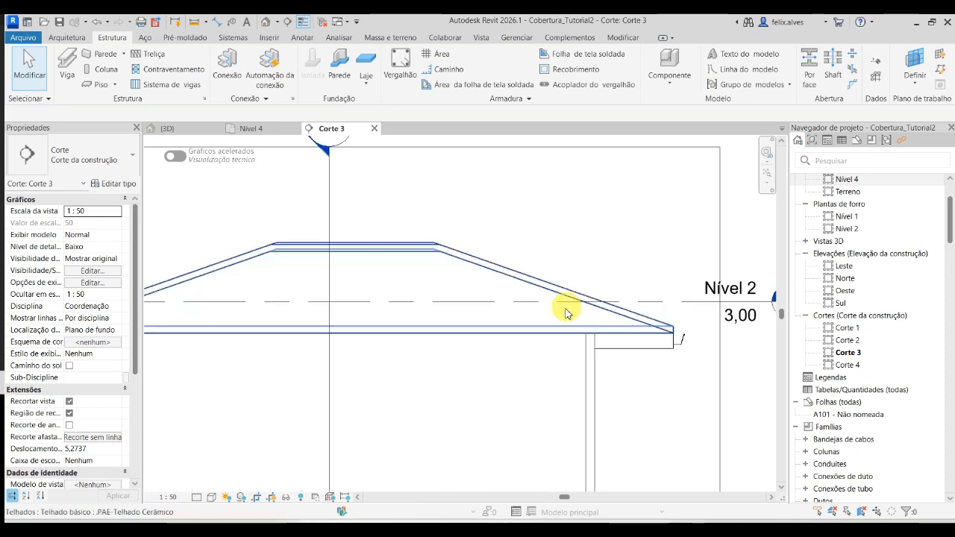
# - Set the Corte 3 section view's detail level to Alto, trying Médio first
pyautogui.click(200, 497)
pyautogui.click(214, 472)
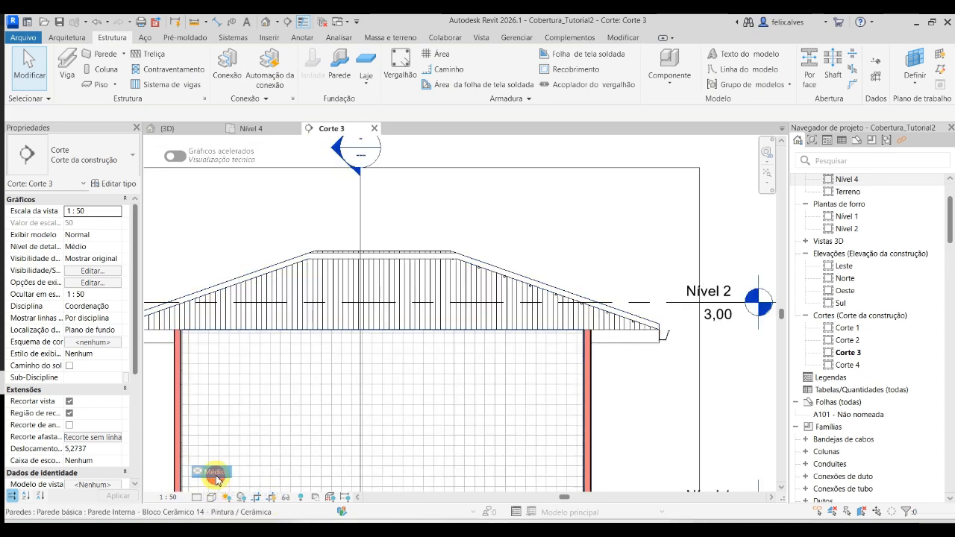
pyautogui.click(196, 498)
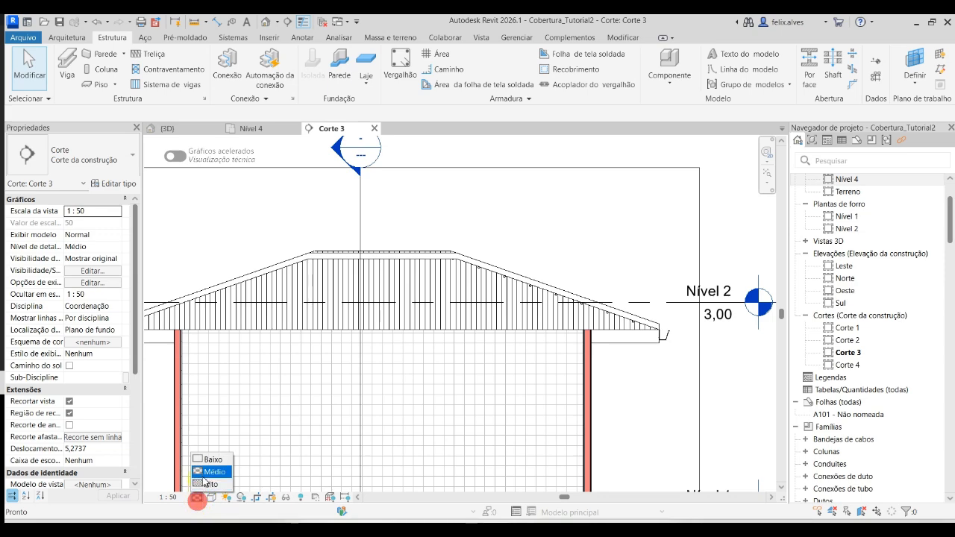
pyautogui.click(209, 484)
# - Examine the batten profiles beneath the roof slope in the Corte 3 section, toggling Thin Lines off and back on
pyautogui.scroll(6, 671, 313)
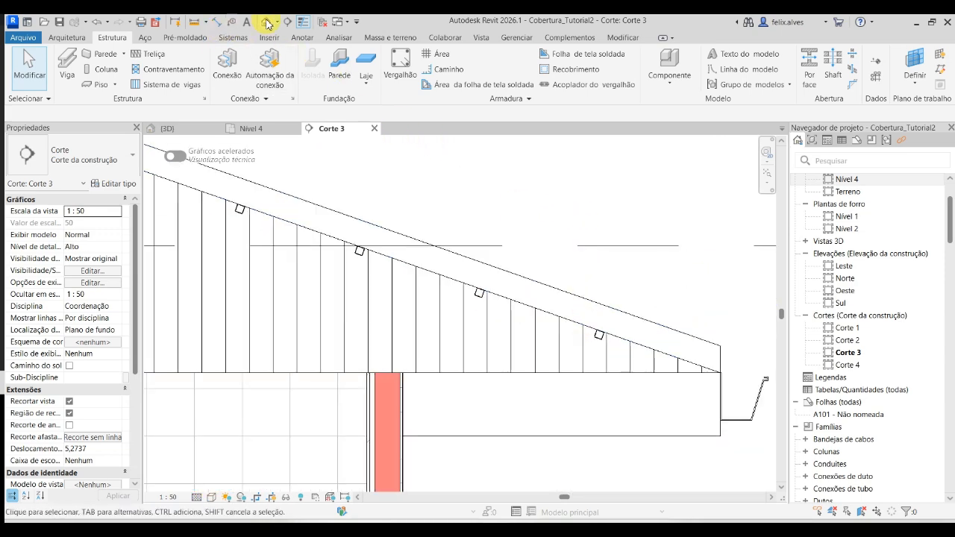
pyautogui.click(302, 26)
pyautogui.click(302, 26)
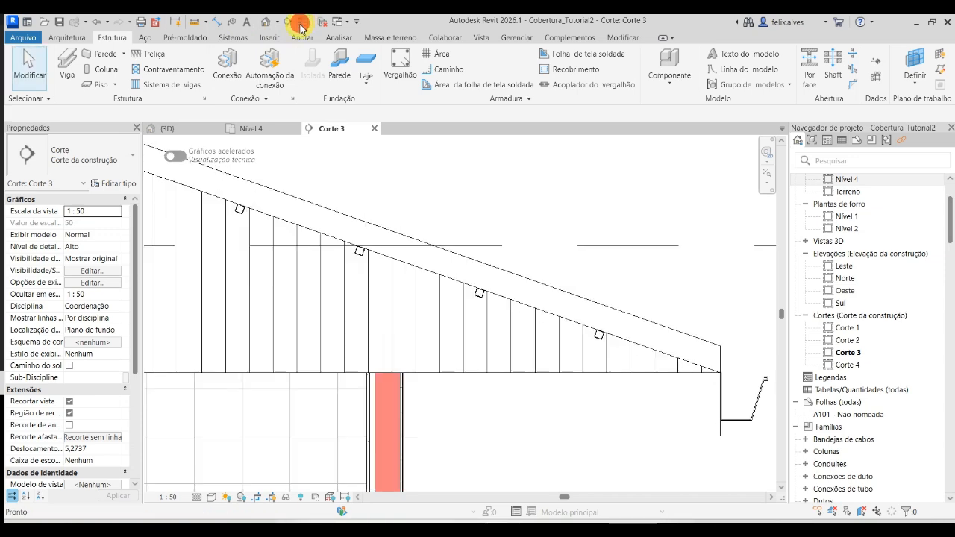
pyautogui.scroll(-3, 543, 301)
pyautogui.scroll(-3, 542, 302)
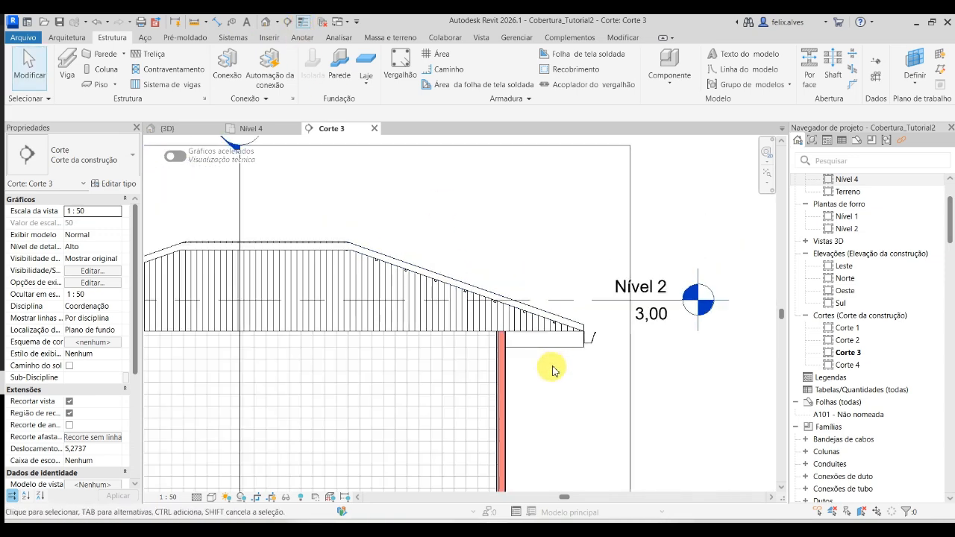
pyautogui.scroll(-2, 714, 294)
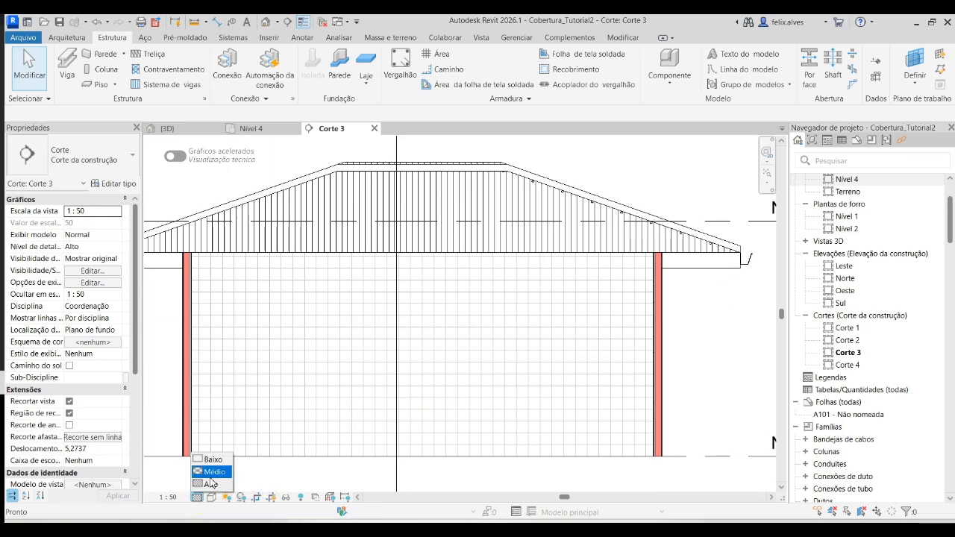
# - Set the Corte 3 section view's detail level to Médio and inspect the batten profiles under the roof slope
pyautogui.click(211, 474)
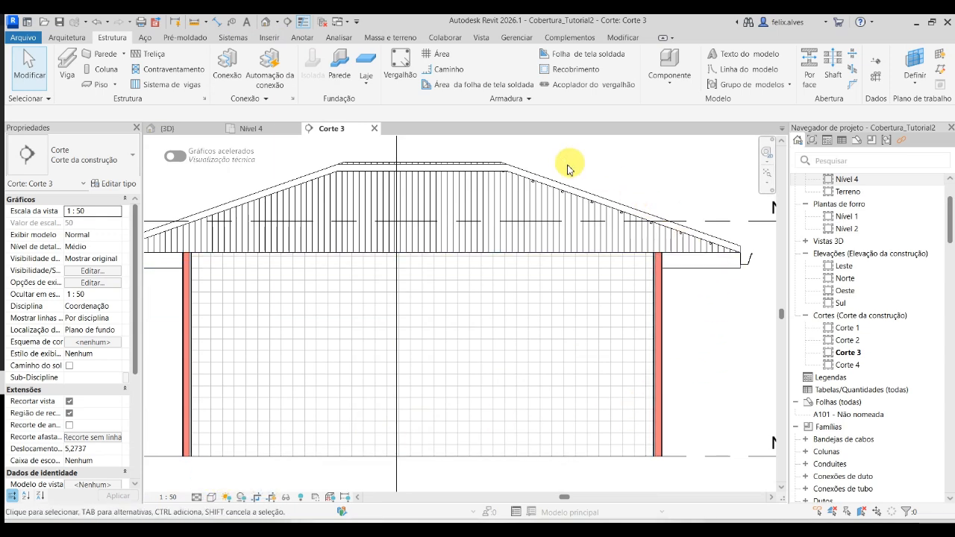
pyautogui.scroll(5, 716, 272)
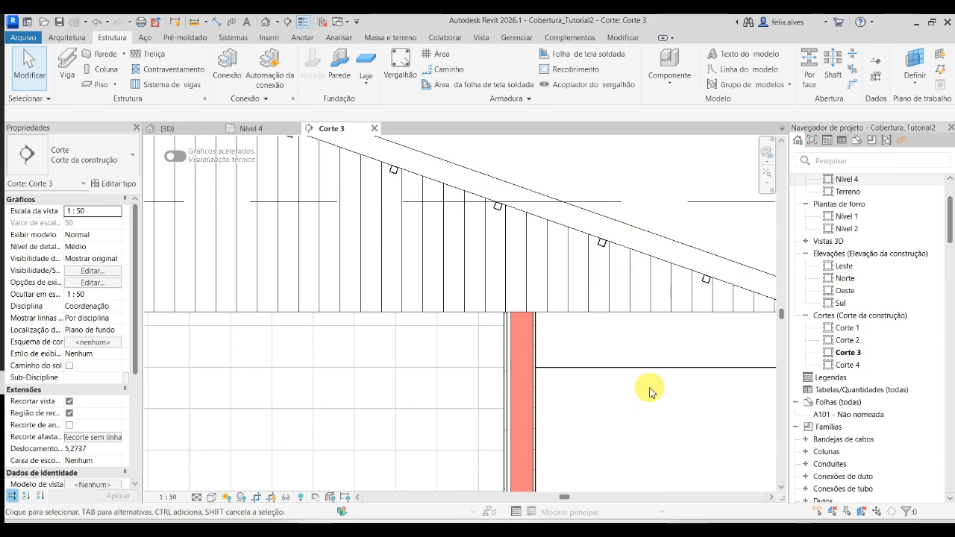
pyautogui.scroll(-6, 649, 391)
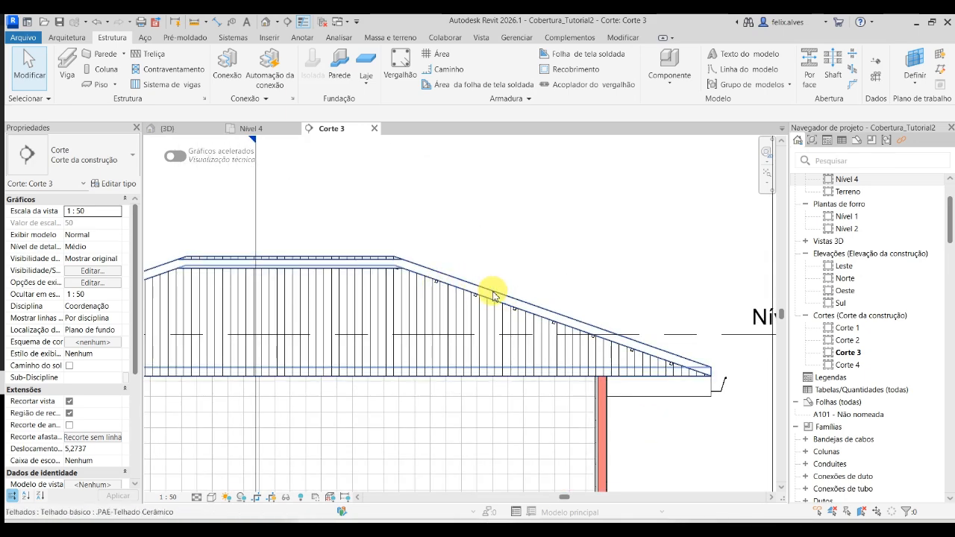
# - Hide the ceramic tile roof element in the Corte 3 section view, leaving the batten profiles exposed
pyautogui.click(493, 296)
pyautogui.rightClick(493, 294)
pyautogui.moveTo(644, 276)
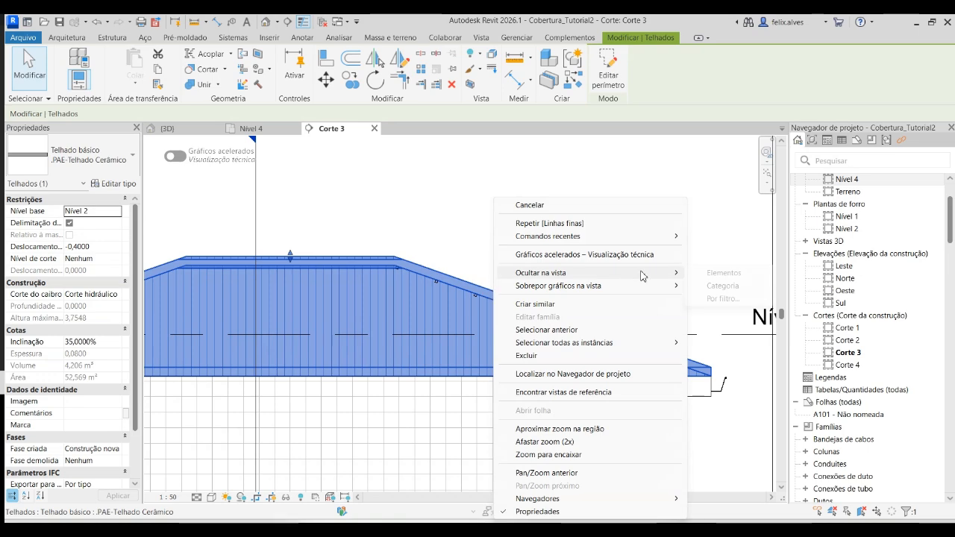
pyautogui.click(731, 276)
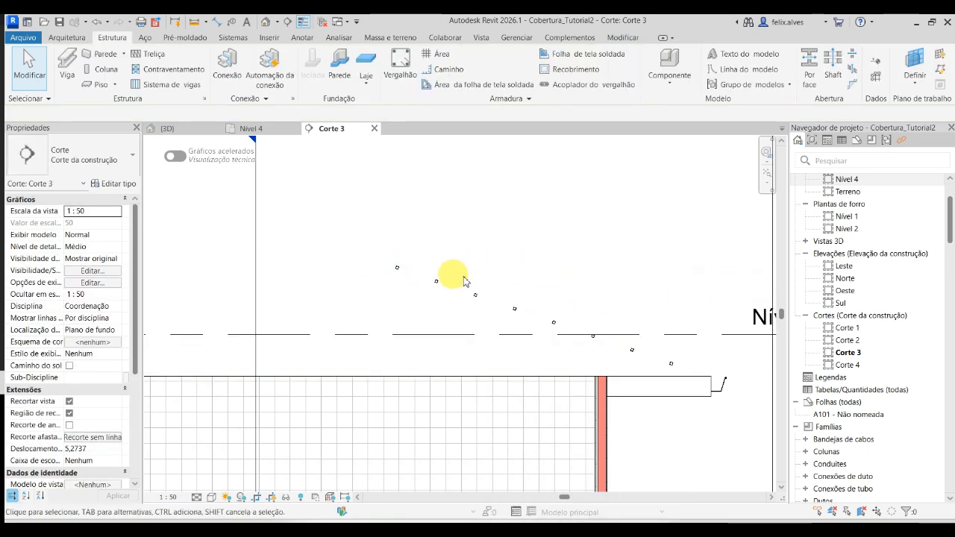
pyautogui.scroll(-2, 537, 288)
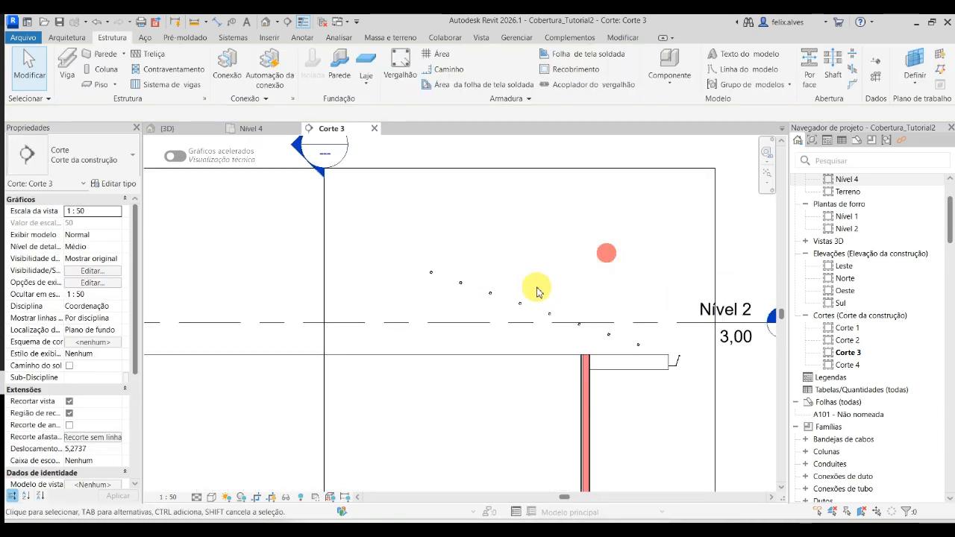
# - Start a structural beam system in the 3D view, picking the underside of the slope adjoining the existing battens as work plane
pyautogui.click(202, 133)
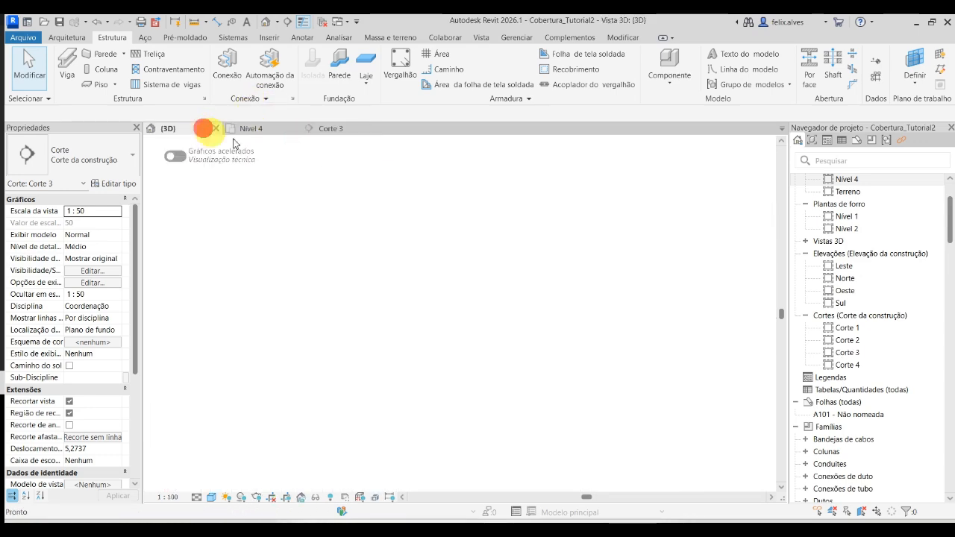
pyautogui.keyDown('shift'); pyautogui.moveTo(595, 282); pyautogui.dragTo(632, 200, button='middle'); pyautogui.keyUp('shift')
pyautogui.scroll(2, 605, 299)
pyautogui.moveTo(588, 311); pyautogui.dragTo(496, 292, button='middle')
pyautogui.click(549, 261)
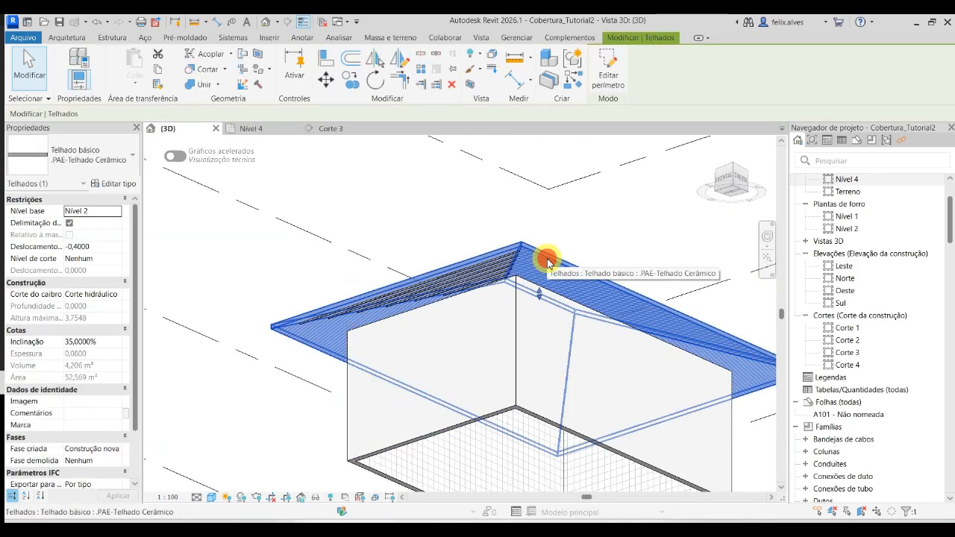
pyautogui.press('Escape')
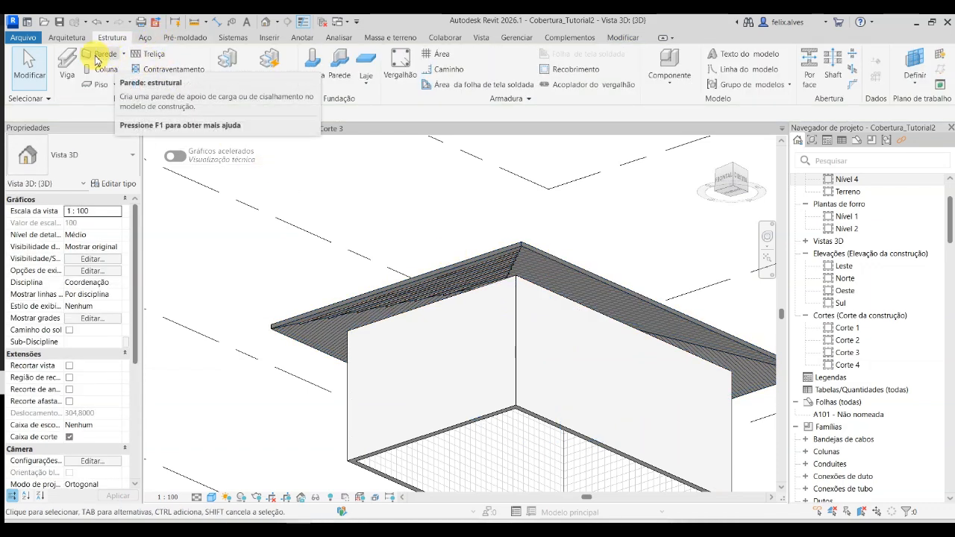
pyautogui.click(188, 84)
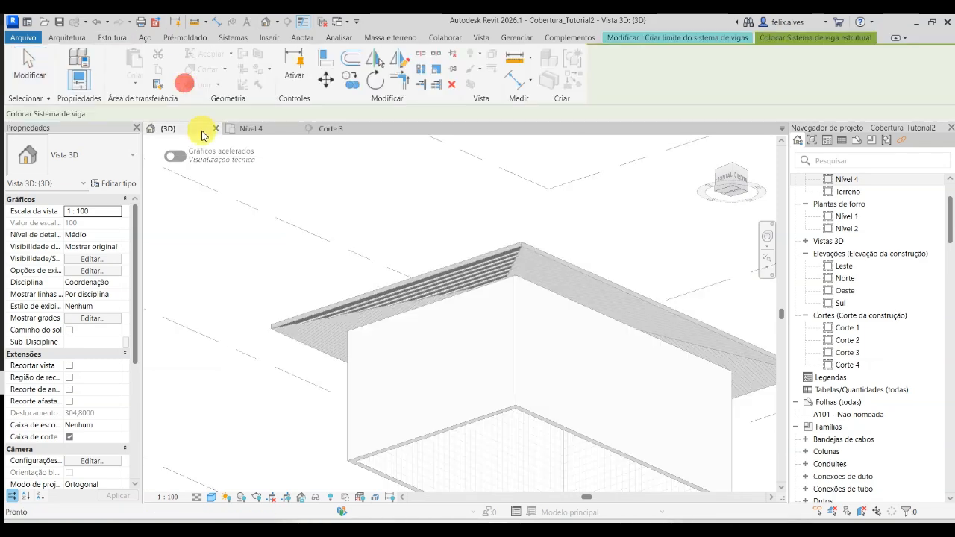
pyautogui.click(791, 89)
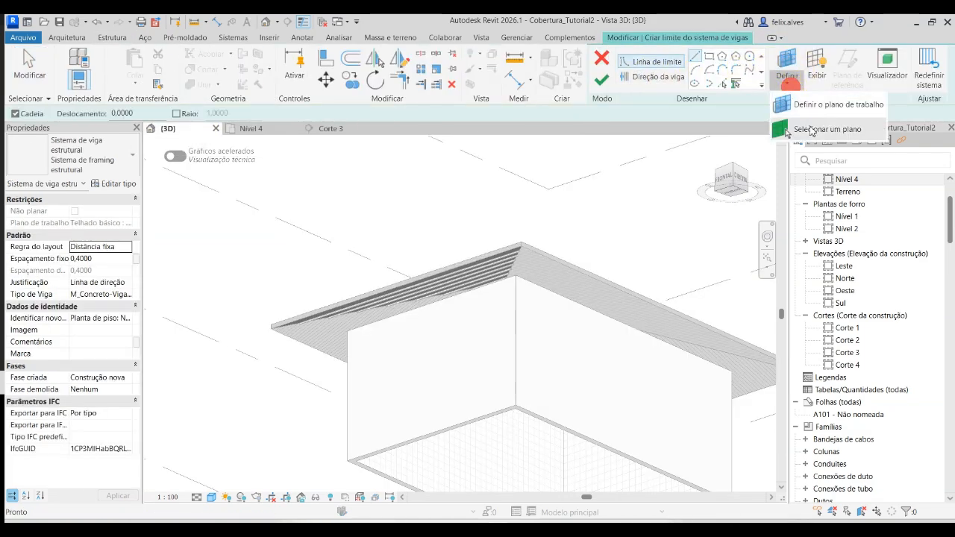
pyautogui.click(812, 131)
pyautogui.click(610, 292)
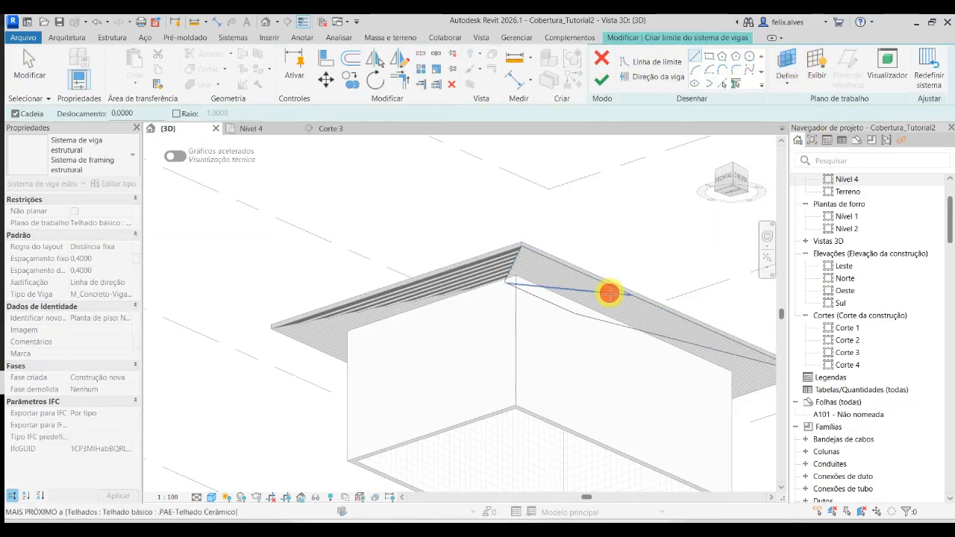
# - Pick the slope's eave, hip and ridge reference edges as boundary lines of the beam system
pyautogui.click(722, 84)
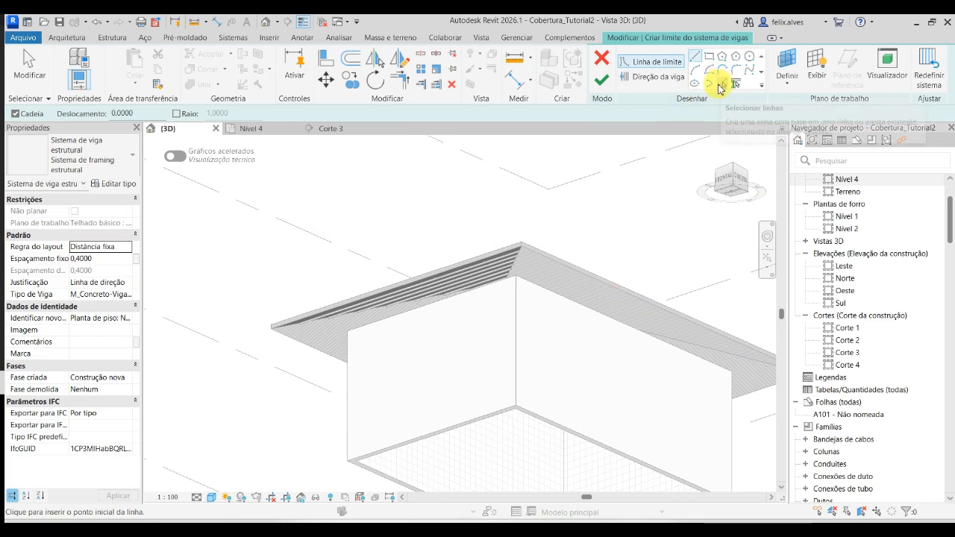
pyautogui.scroll(4, 589, 268)
pyautogui.click(589, 259)
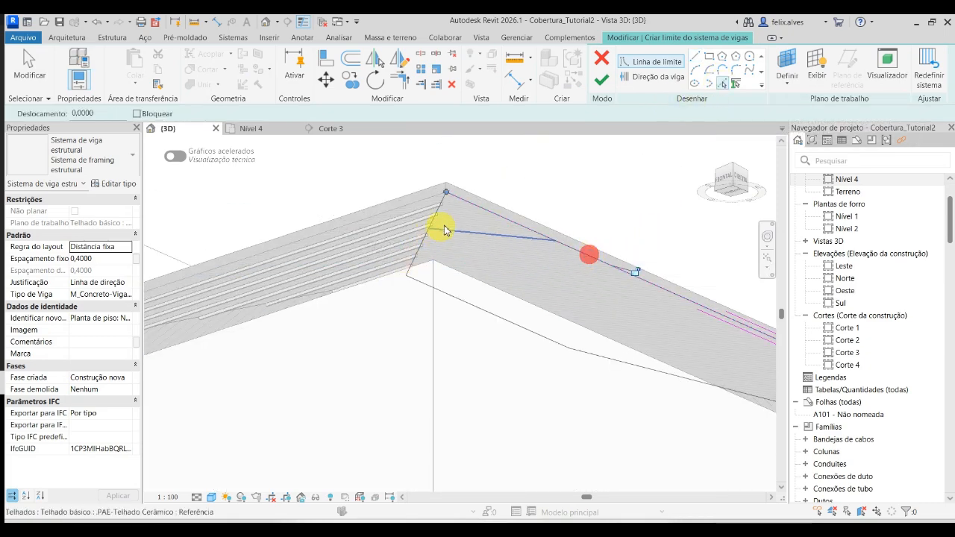
pyautogui.scroll(3, 446, 203)
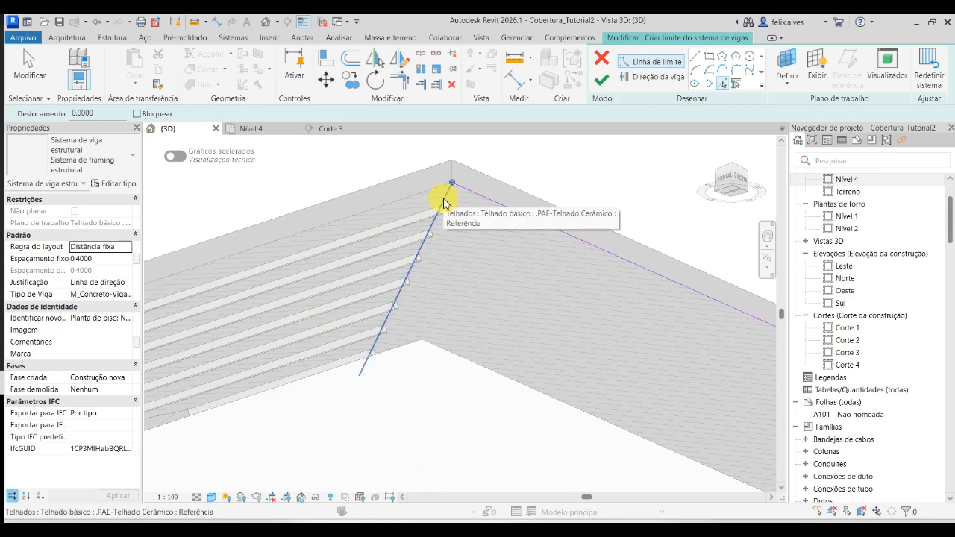
pyautogui.keyDown('shift'); pyautogui.moveTo(443, 199); pyautogui.dragTo(483, 283, button='middle'); pyautogui.keyUp('shift')
pyautogui.scroll(1, 484, 282)
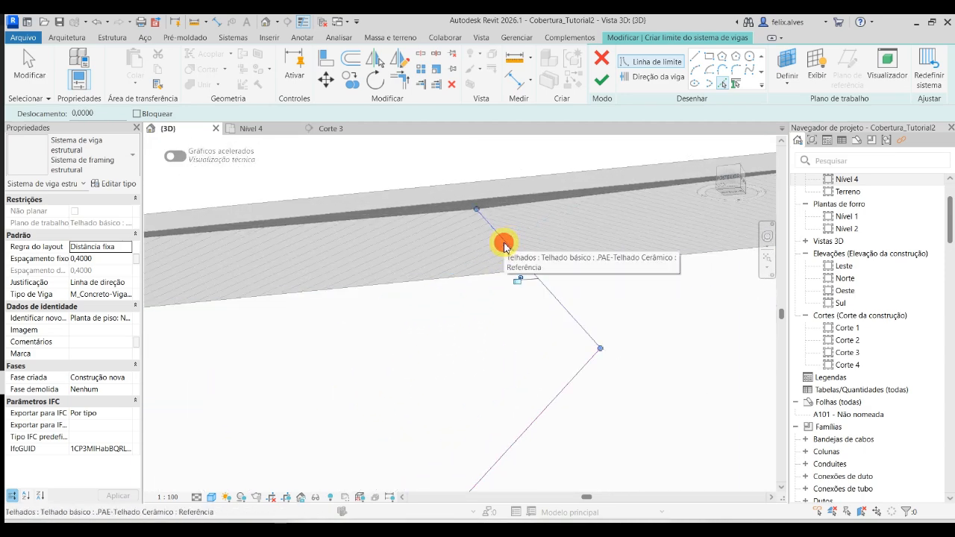
pyautogui.moveTo(503, 252)
pyautogui.keyDown('shift'); pyautogui.mouseDown(button='middle')
pyautogui.moveTo(494, 241)
pyautogui.moveTo(347, 237)
pyautogui.moveTo(365, 312)
pyautogui.mouseUp(button='middle'); pyautogui.keyUp('shift')
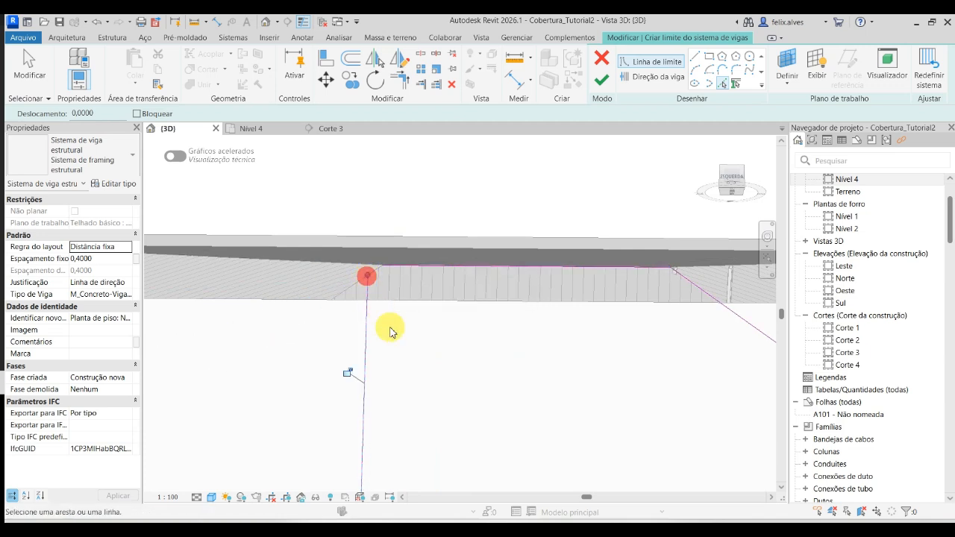
pyautogui.scroll(2, 372, 275)
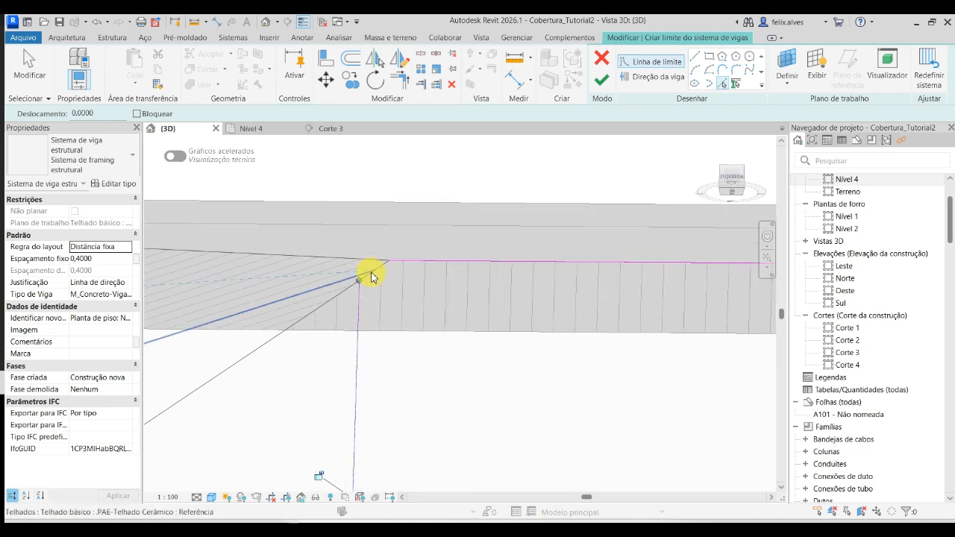
pyautogui.click(374, 276)
pyautogui.scroll(-4, 415, 315)
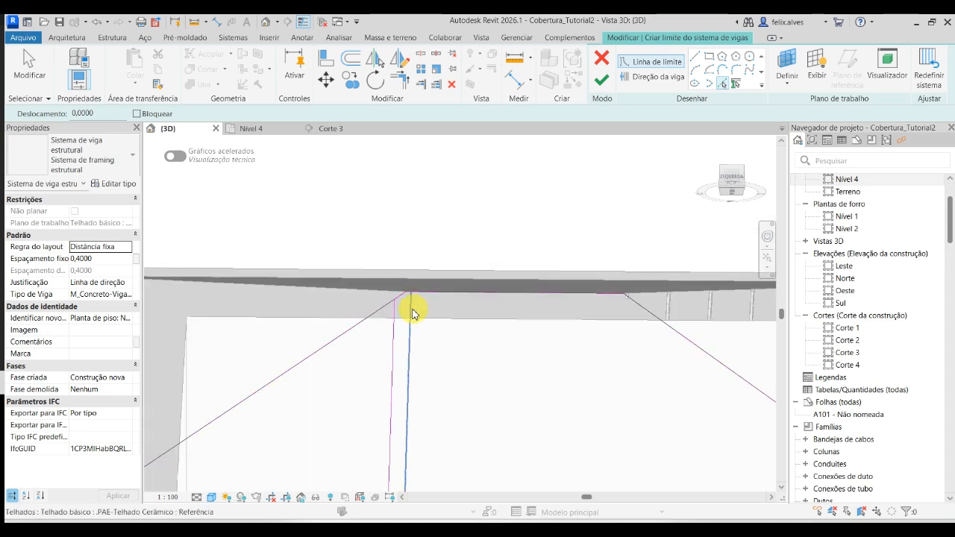
pyautogui.keyDown('shift'); pyautogui.moveTo(395, 362); pyautogui.dragTo(462, 371, button='middle'); pyautogui.keyUp('shift')
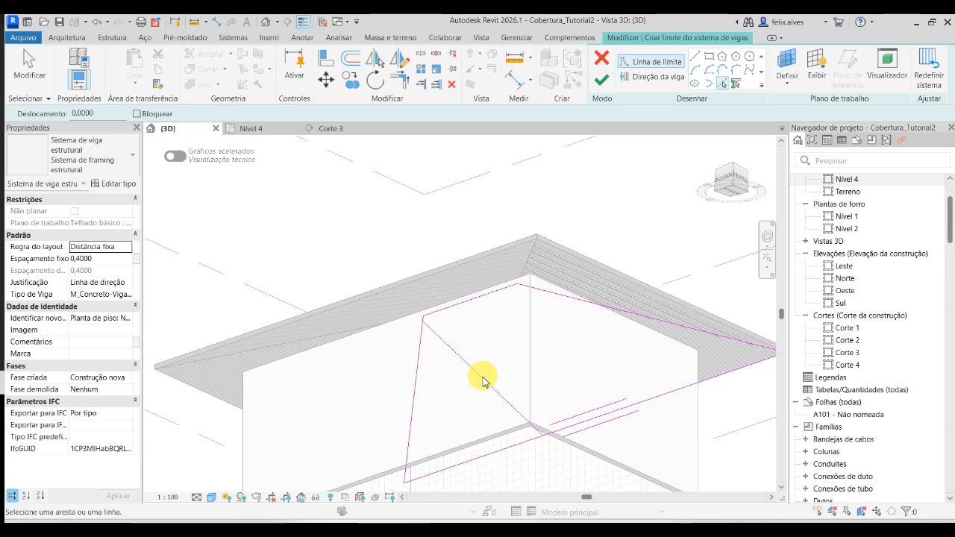
# - Delete the surplus diagonal boundary line crossing the slope's sketch
pyautogui.click(32, 72)
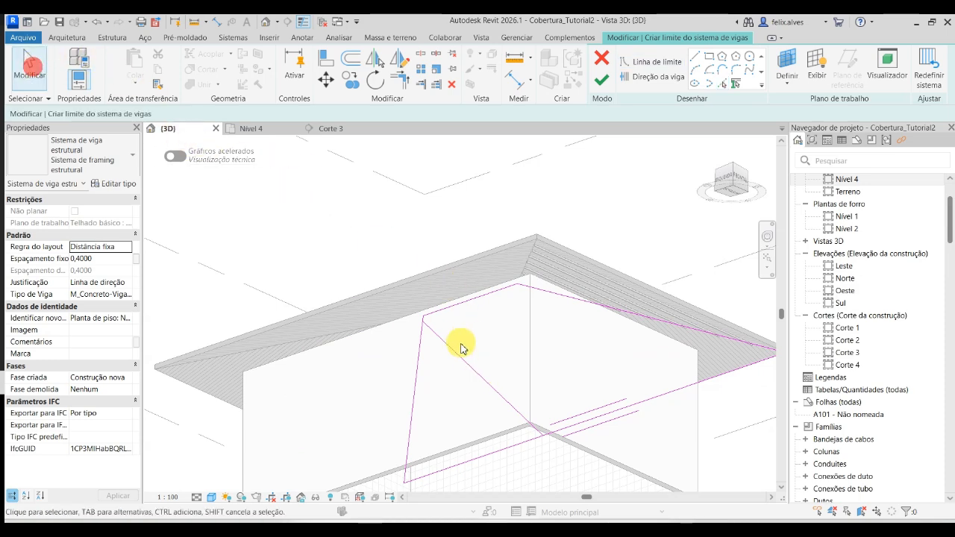
pyautogui.click(471, 368)
pyautogui.press('Delete')
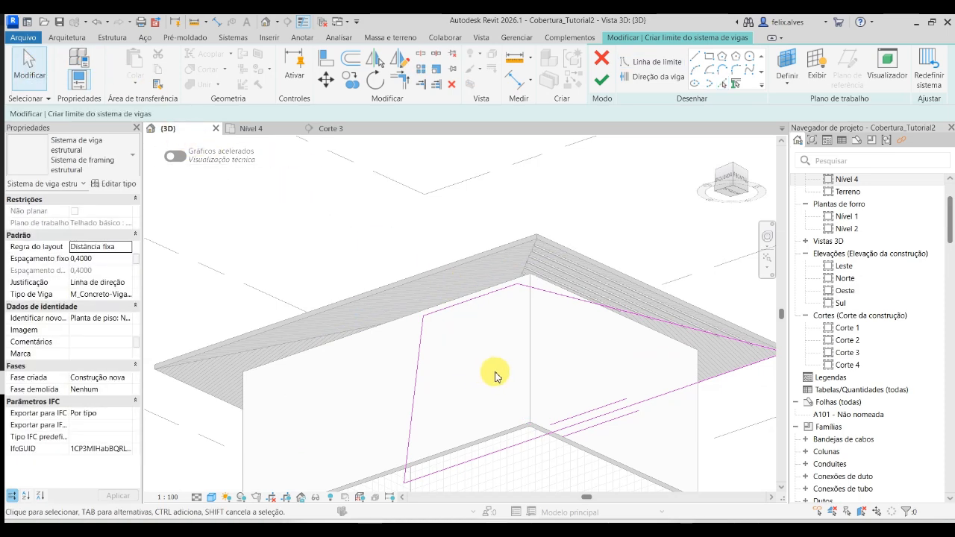
# - Set the beam type to .PAE_Ripa_Tubo quad 25 x 1.2 2 and finish the beam system on the slope
pyautogui.scroll(-2, 496, 375)
pyautogui.moveTo(648, 368)
pyautogui.keyDown('shift'); pyautogui.mouseDown(button='middle')
pyautogui.moveTo(535, 437)
pyautogui.moveTo(547, 489)
pyautogui.moveTo(646, 399)
pyautogui.moveTo(620, 467)
pyautogui.moveTo(654, 430)
pyautogui.moveTo(550, 395)
pyautogui.mouseUp(button='middle'); pyautogui.keyUp('shift')
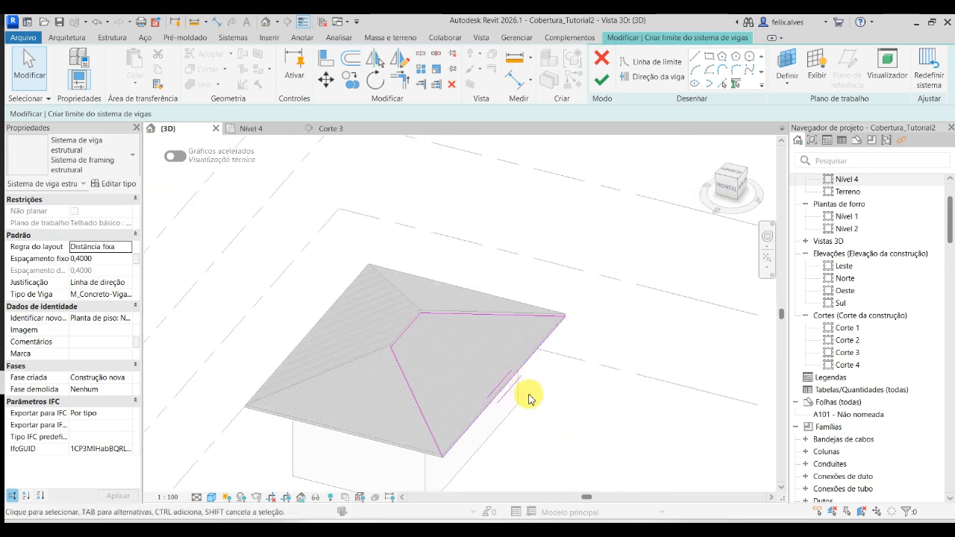
pyautogui.scroll(1, 519, 391)
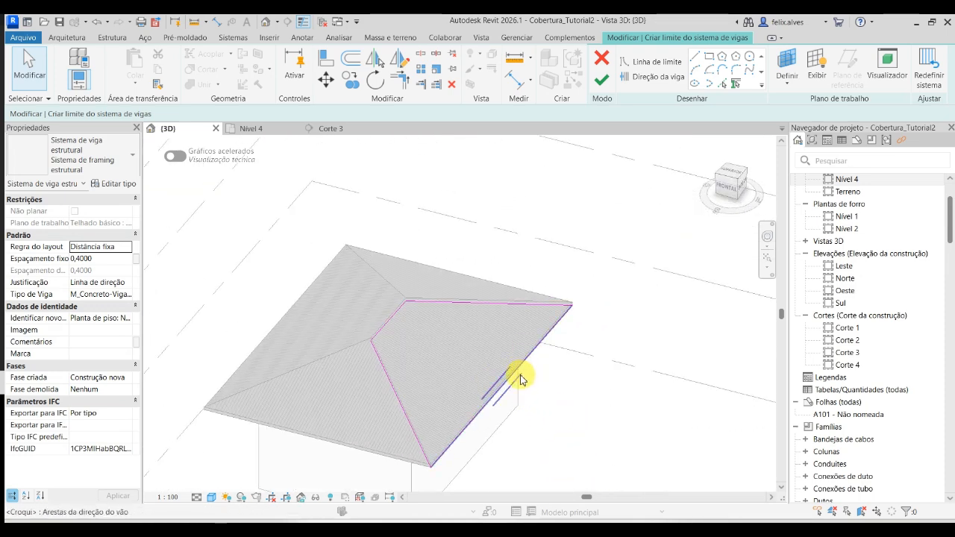
pyautogui.moveTo(624, 328); pyautogui.dragTo(682, 300, button='middle')
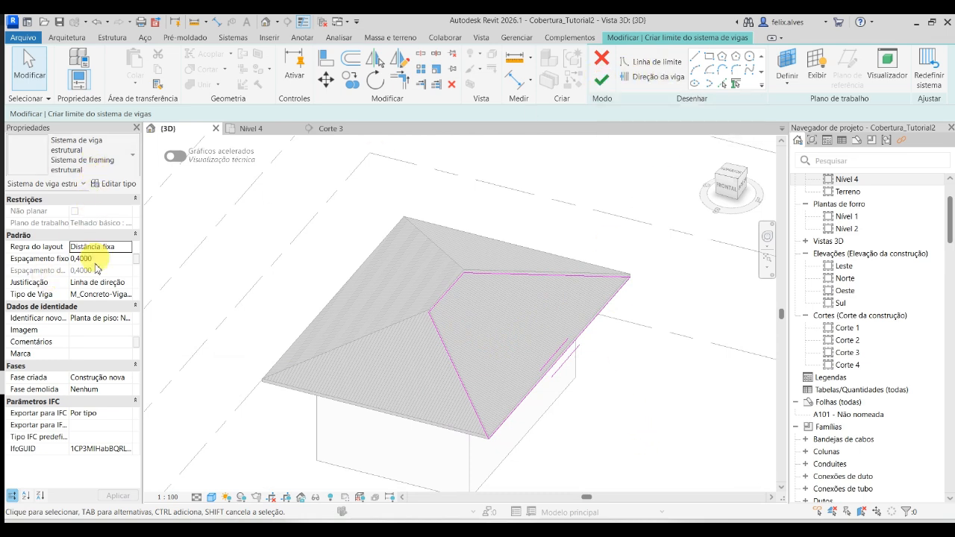
pyautogui.click(110, 296)
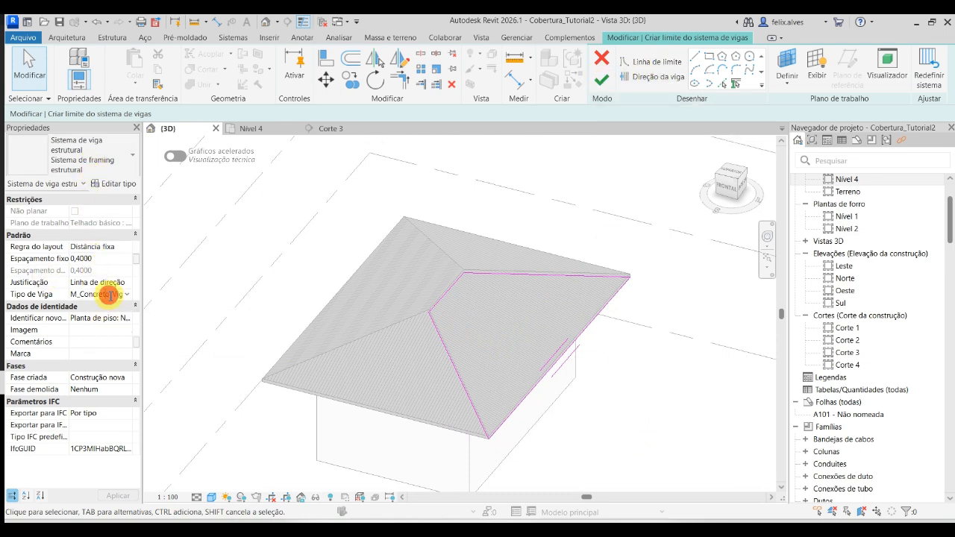
pyautogui.click(132, 295)
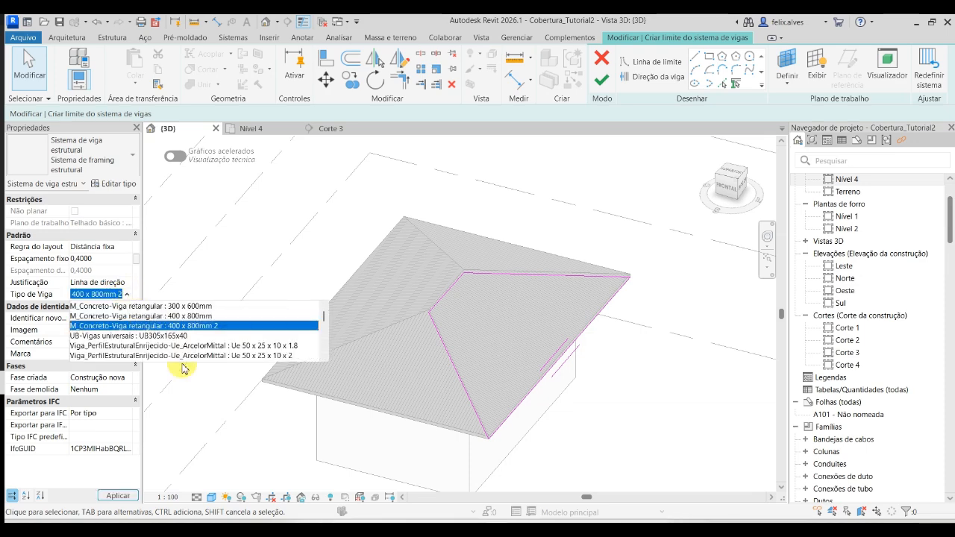
pyautogui.write('pa')
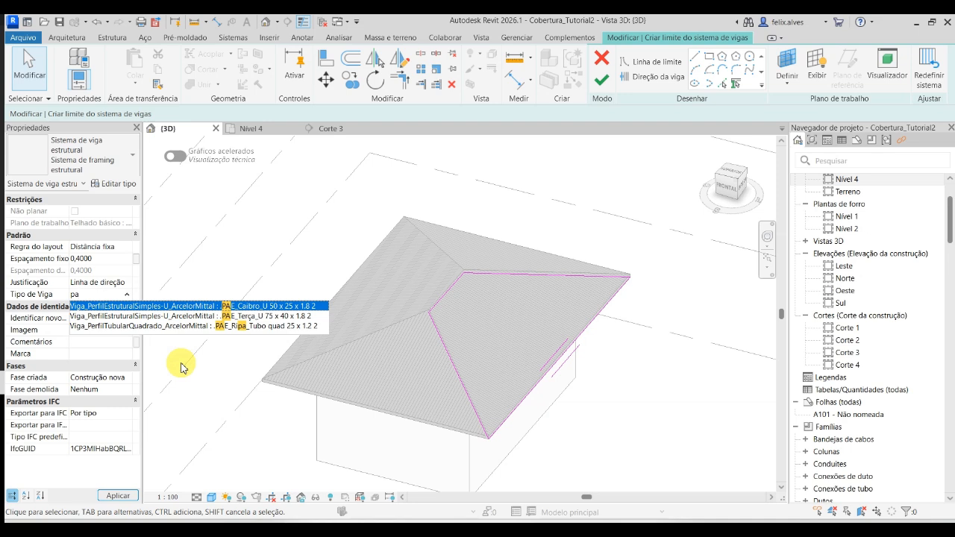
pyautogui.click(237, 326)
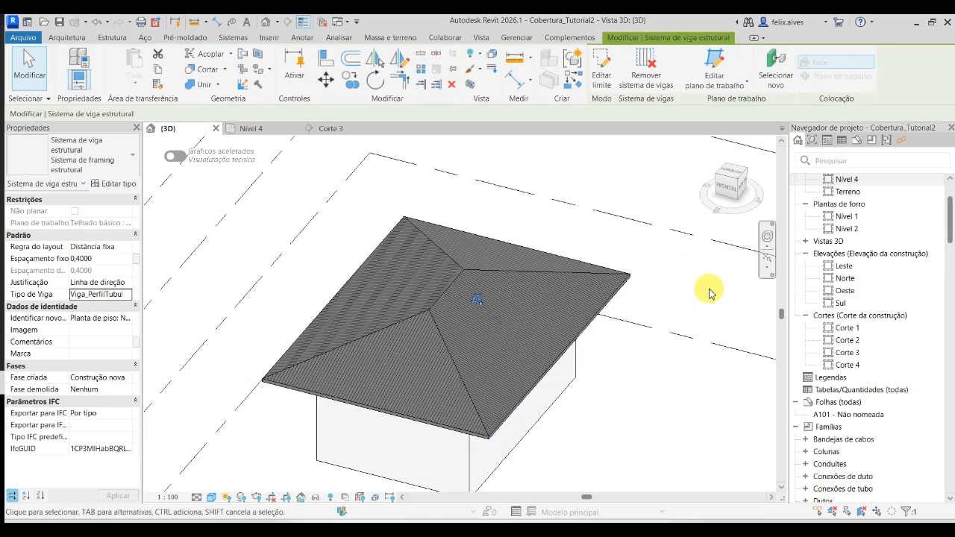
# - Hide the ceramic tile roof element in the 3D view and look over the battens on both slopes
pyautogui.keyDown('shift'); pyautogui.moveTo(536, 300); pyautogui.dragTo(528, 325, button='middle'); pyautogui.keyUp('shift')
pyautogui.press('Escape')
pyautogui.click(517, 284)
pyautogui.rightClick(515, 285)
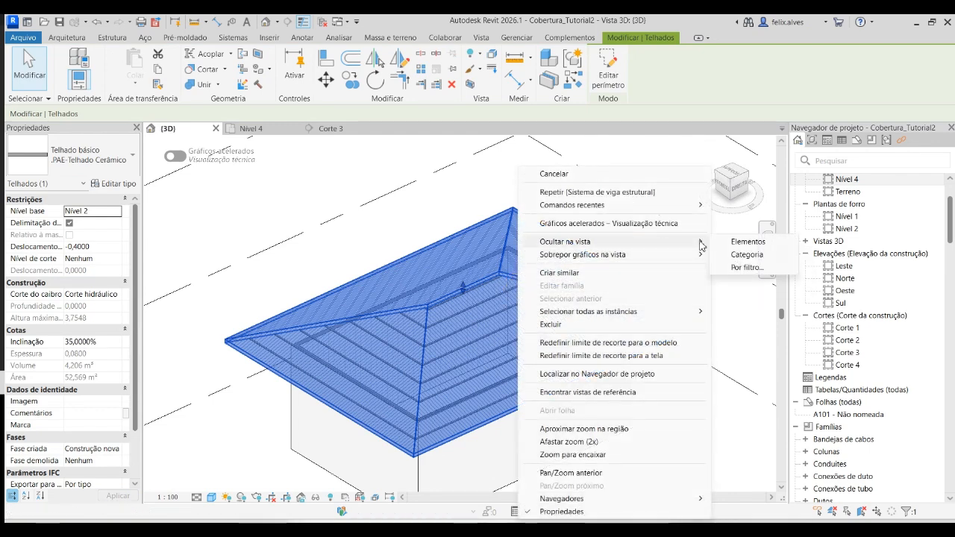
pyautogui.click(735, 247)
pyautogui.scroll(3, 512, 390)
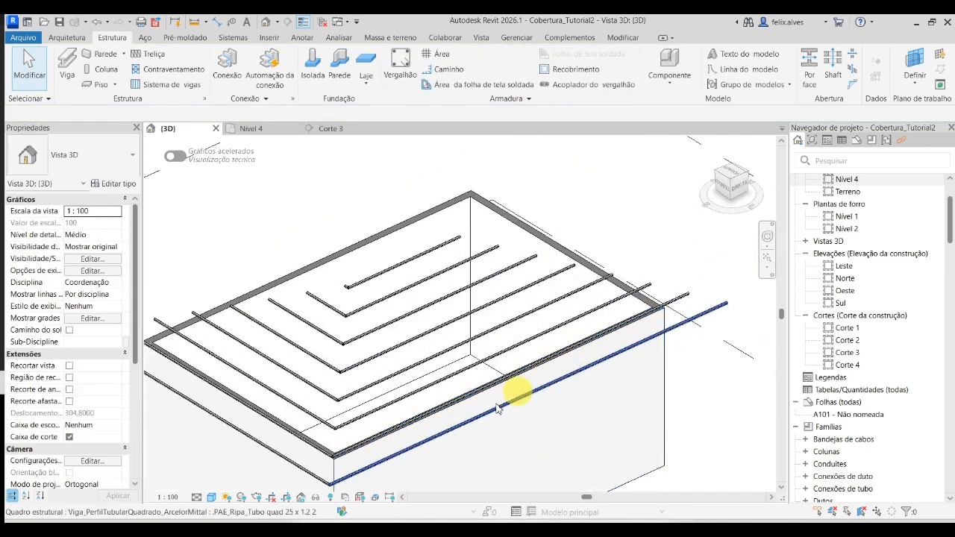
pyautogui.keyDown('shift'); pyautogui.moveTo(431, 393); pyautogui.dragTo(473, 390, button='middle'); pyautogui.keyUp('shift')
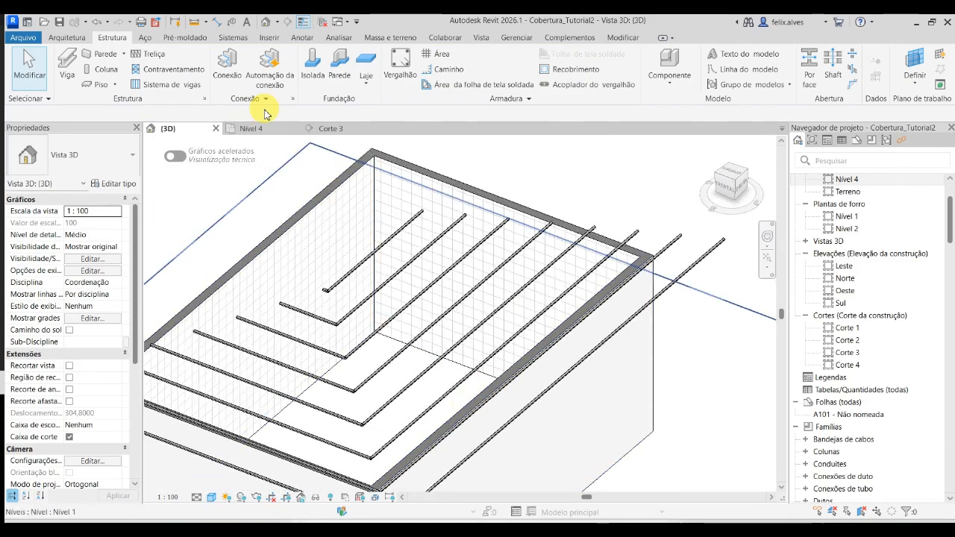
# - Open the Nível 4 floor plan and check how the battens of the two slopes meet along the hip
pyautogui.click(254, 128)
pyautogui.scroll(5, 590, 291)
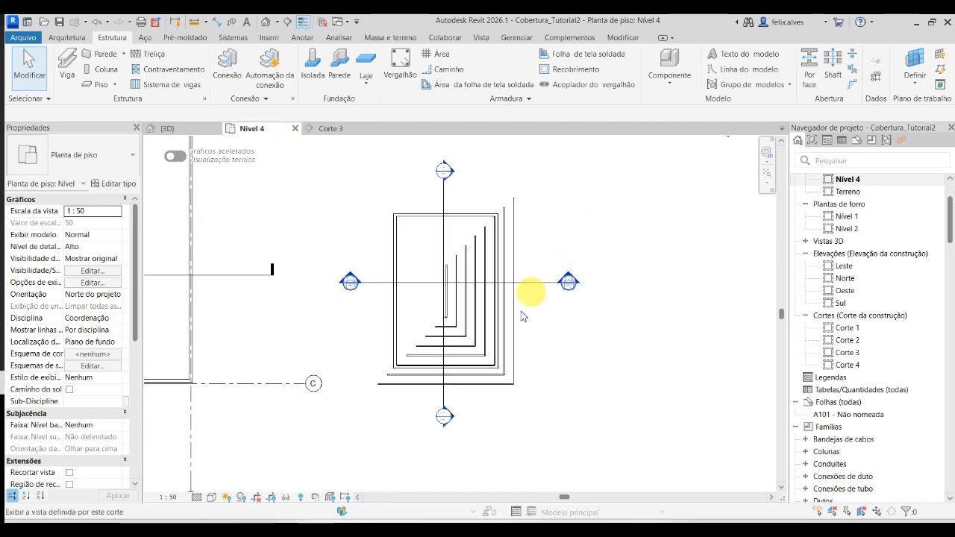
pyautogui.scroll(-3, 490, 267)
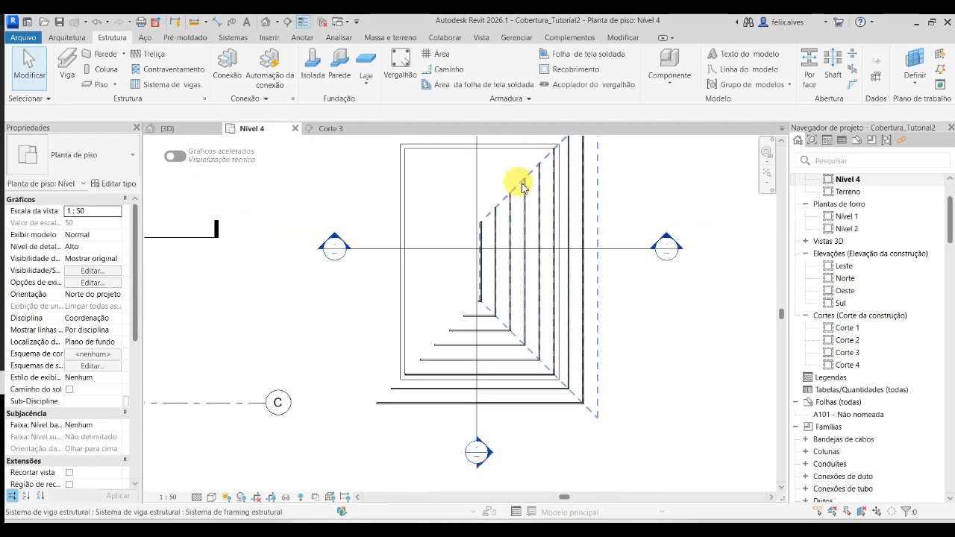
pyautogui.moveTo(511, 187); pyautogui.dragTo(553, 245, button='middle')
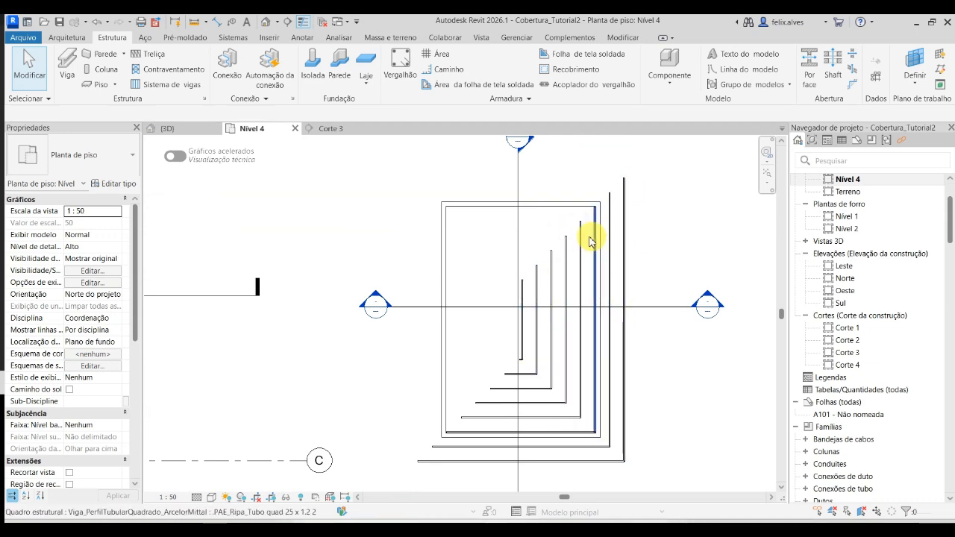
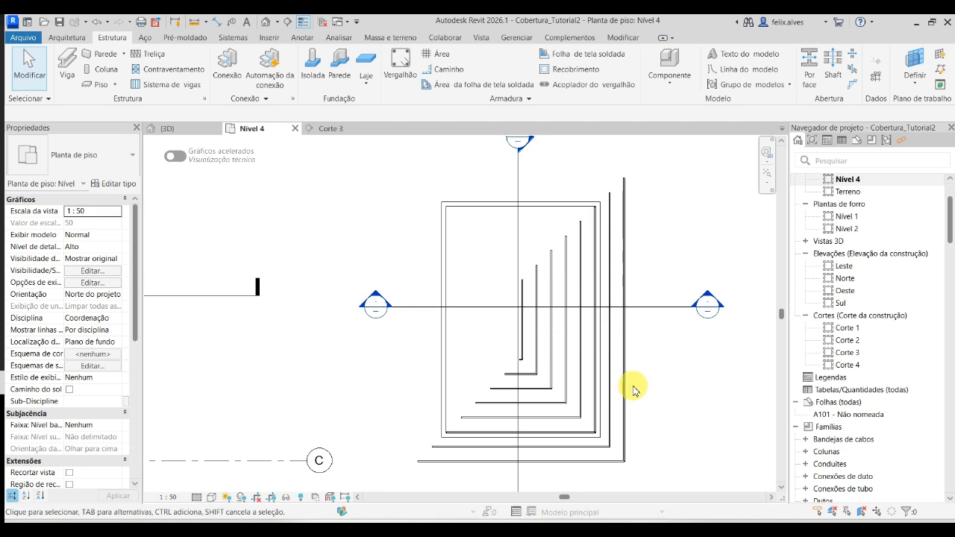
# - Return to the 3D view and unhide the ceramic tile roof element
pyautogui.scroll(2, 422, 345)
pyautogui.moveTo(426, 393); pyautogui.dragTo(398, 348, button='middle')
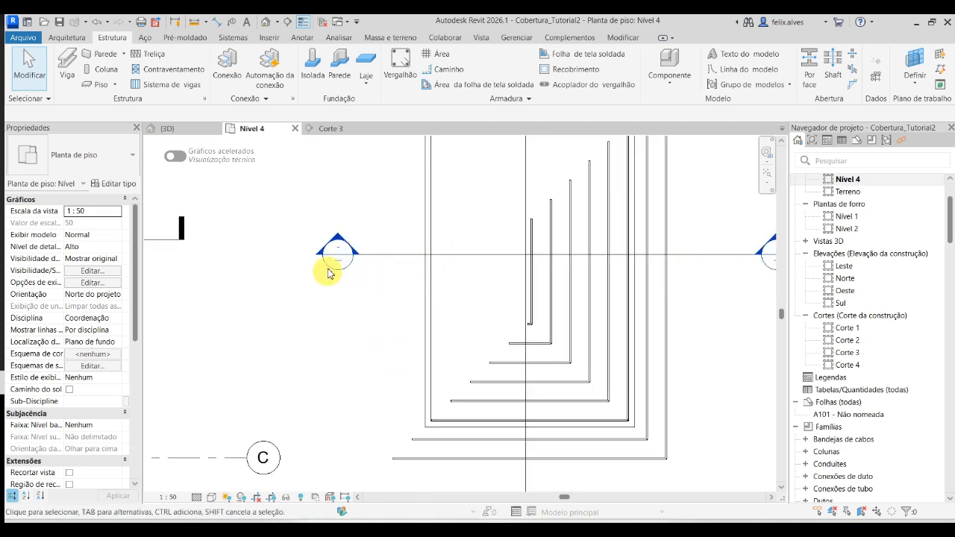
pyautogui.click(194, 132)
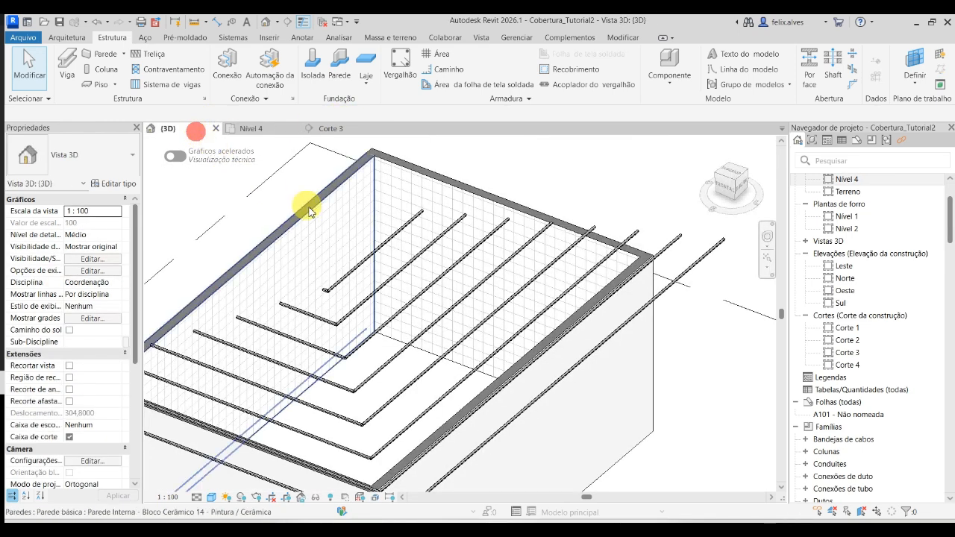
pyautogui.scroll(-2, 325, 217)
pyautogui.click(330, 499)
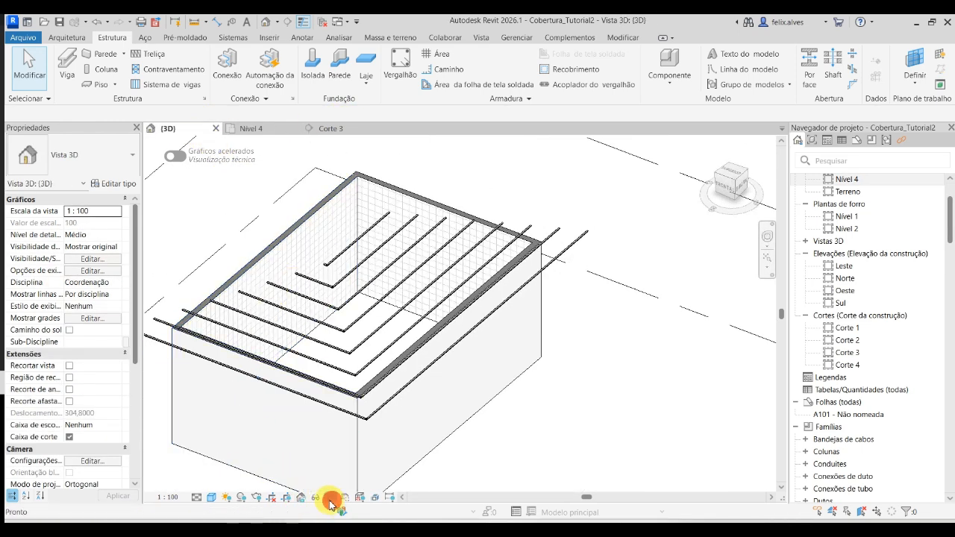
pyautogui.click(500, 224)
pyautogui.rightClick(500, 226)
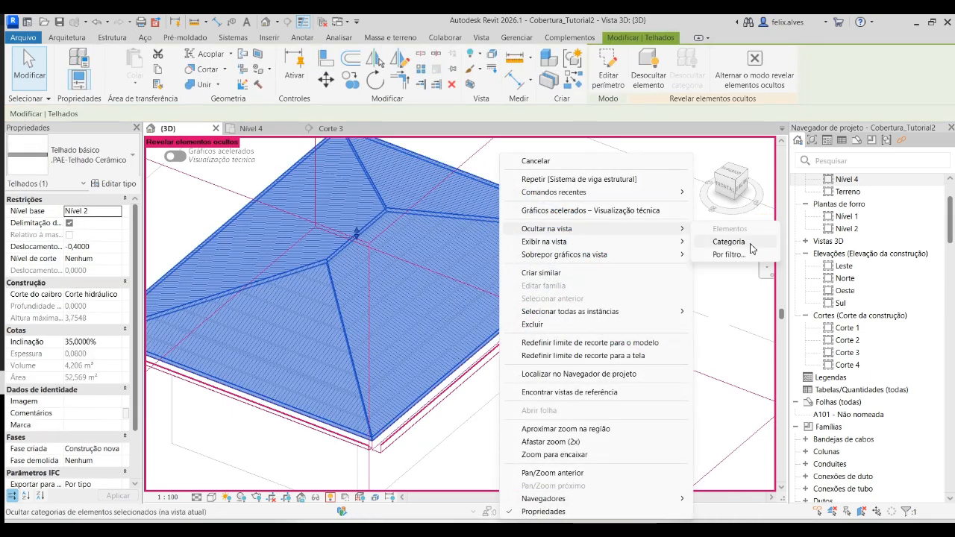
pyautogui.click(650, 78)
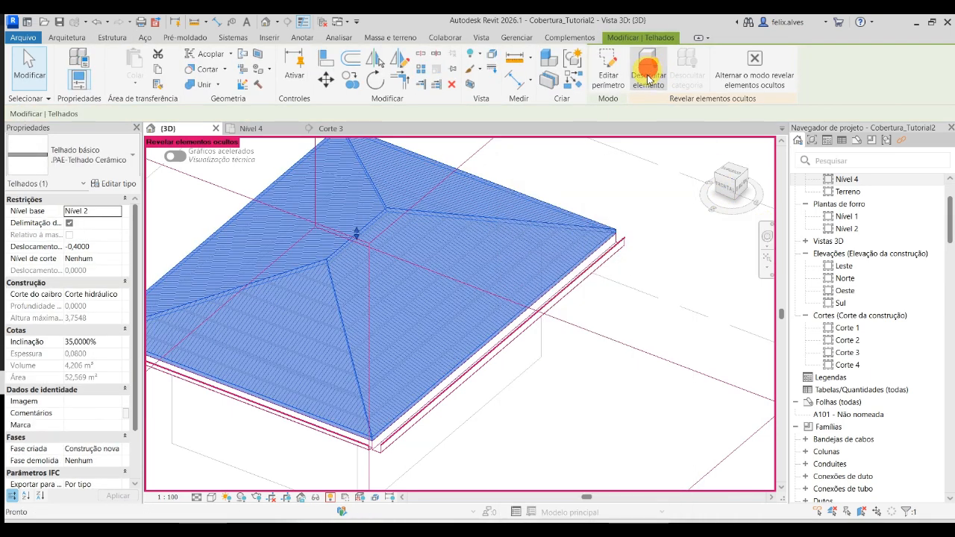
pyautogui.click(753, 74)
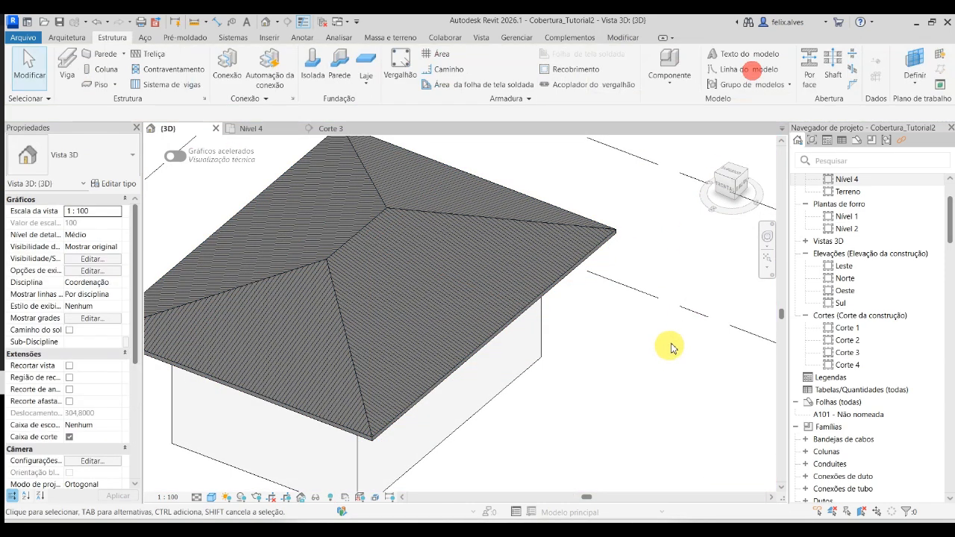
# - Start a beam system and set its work plane to the underside of the long roof slope that has no battens
pyautogui.scroll(-2, 493, 307)
pyautogui.keyDown('shift'); pyautogui.moveTo(432, 397); pyautogui.dragTo(384, 405, button='middle'); pyautogui.keyUp('shift')
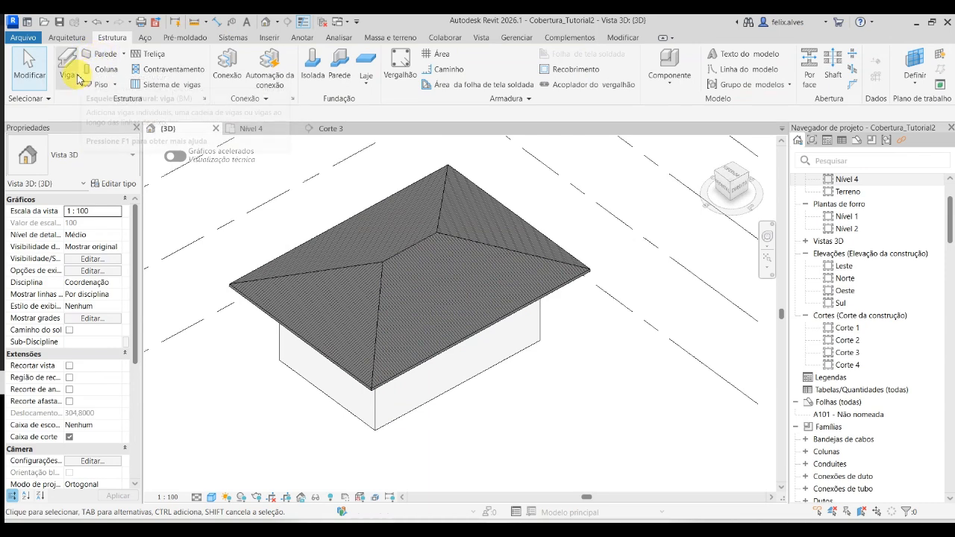
pyautogui.click(158, 93)
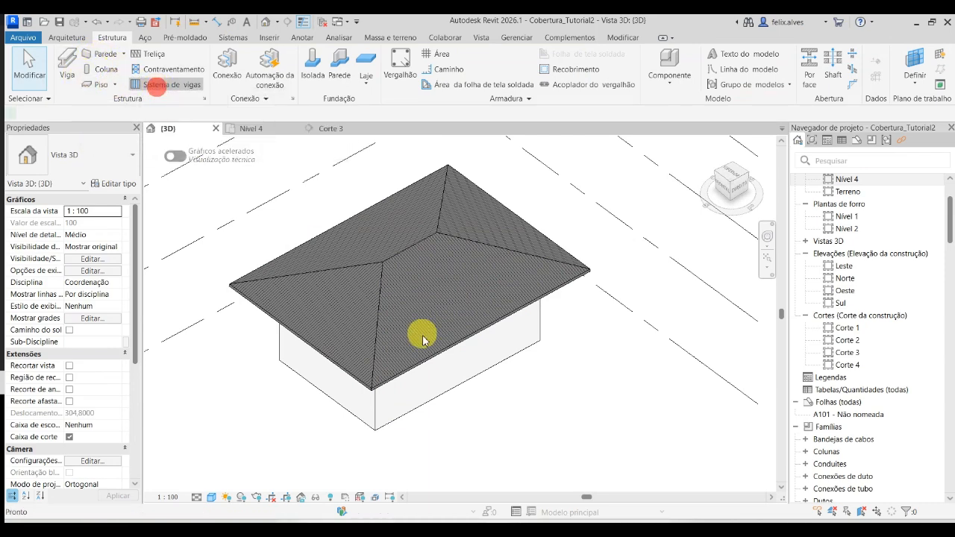
pyautogui.click(796, 83)
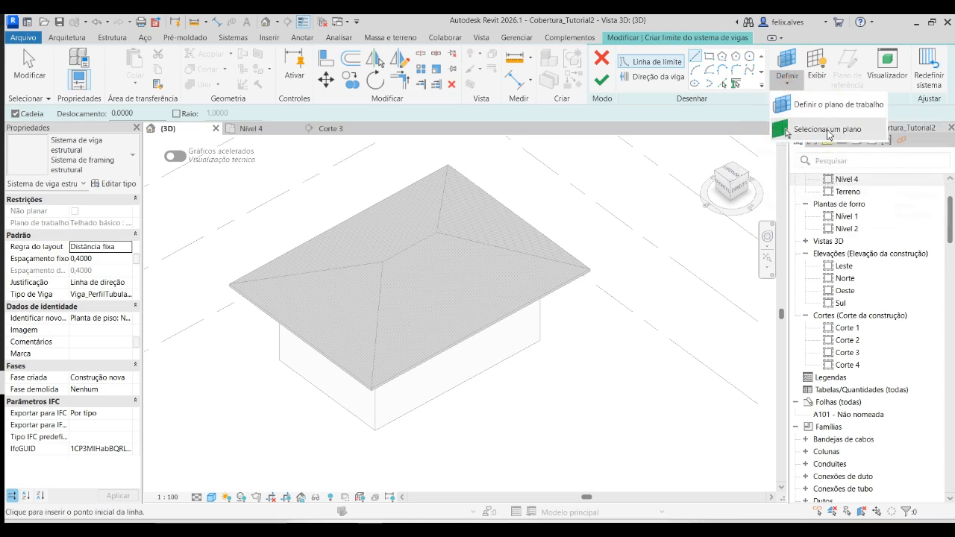
pyautogui.keyDown('shift'); pyautogui.moveTo(446, 371); pyautogui.dragTo(459, 308, button='middle'); pyautogui.keyUp('shift')
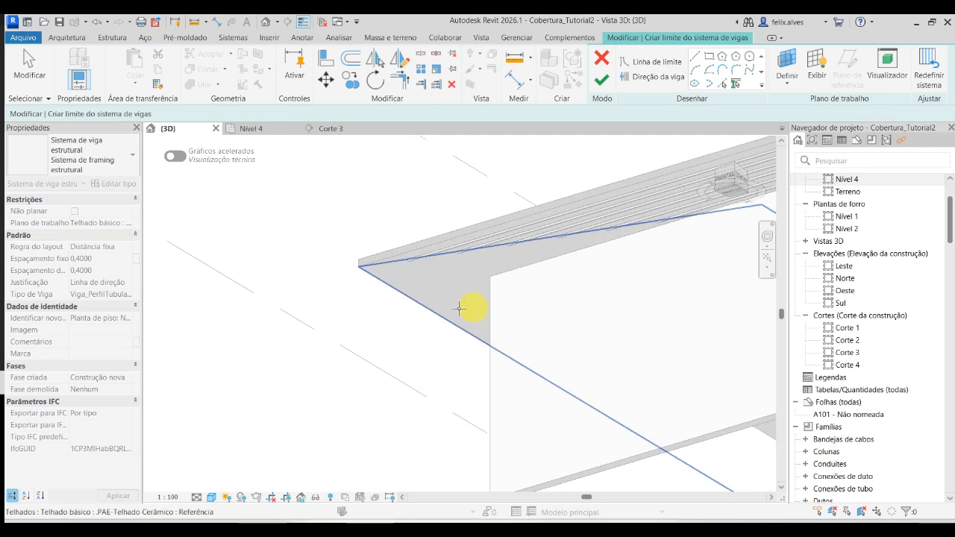
pyautogui.click(420, 308)
# - Pick the long slope's eave and first hip edges as boundary lines of the beam system
pyautogui.scroll(-2, 420, 308)
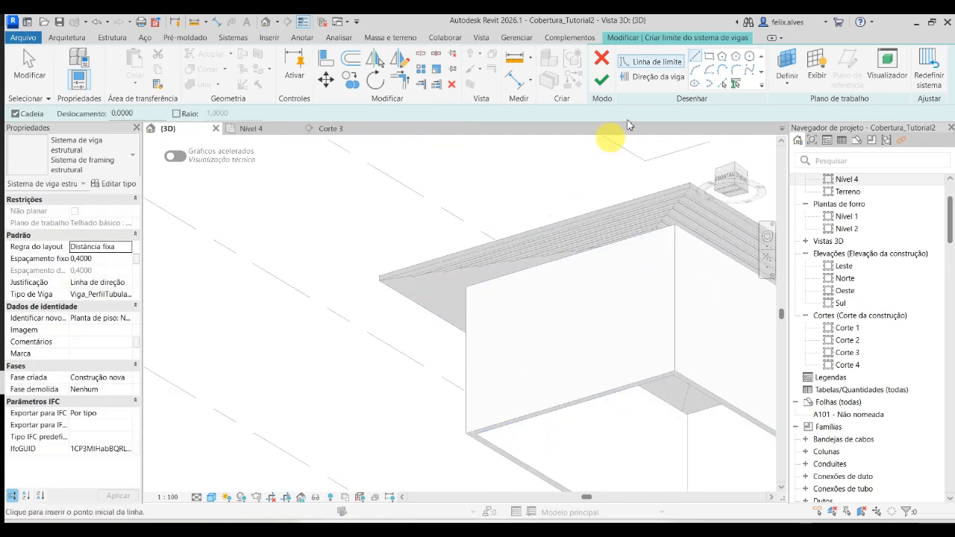
pyautogui.click(720, 83)
pyautogui.scroll(2, 410, 306)
pyautogui.scroll(3, 343, 233)
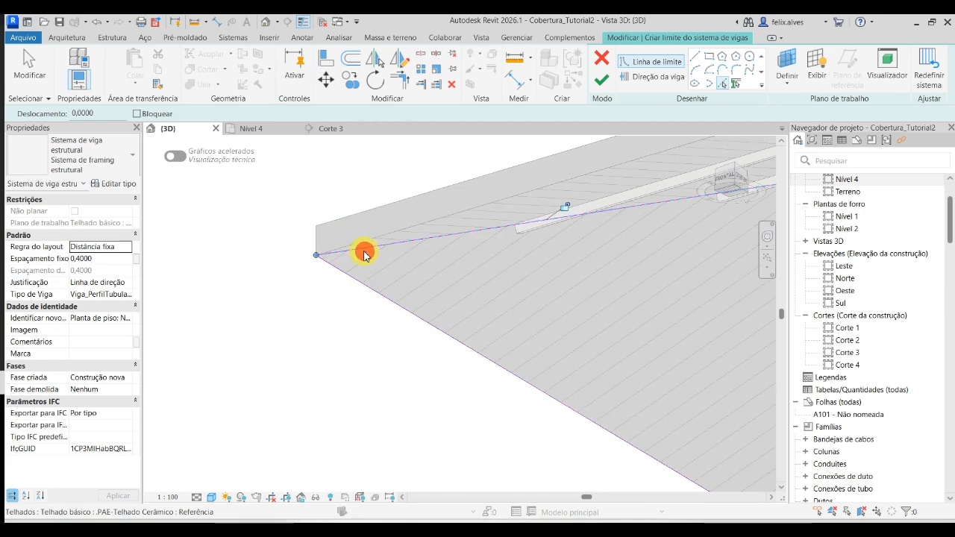
pyautogui.keyDown('shift'); pyautogui.moveTo(364, 255); pyautogui.dragTo(171, 305, button='middle'); pyautogui.keyUp('shift')
# - Pick the ridge and the other hip to close the long slope's boundary, and finish the beam system
pyautogui.keyDown('shift'); pyautogui.moveTo(402, 303); pyautogui.dragTo(513, 341, button='middle'); pyautogui.keyUp('shift')
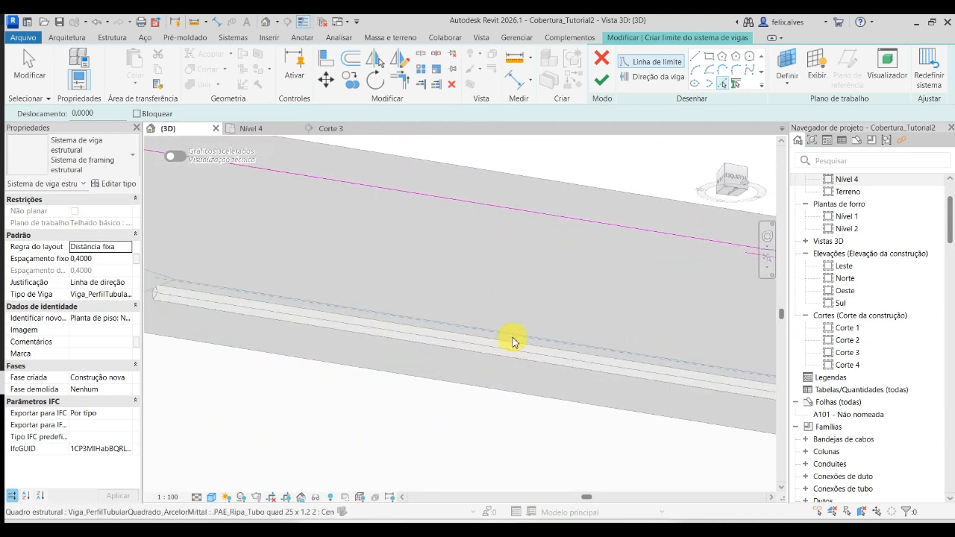
pyautogui.scroll(2, 513, 338)
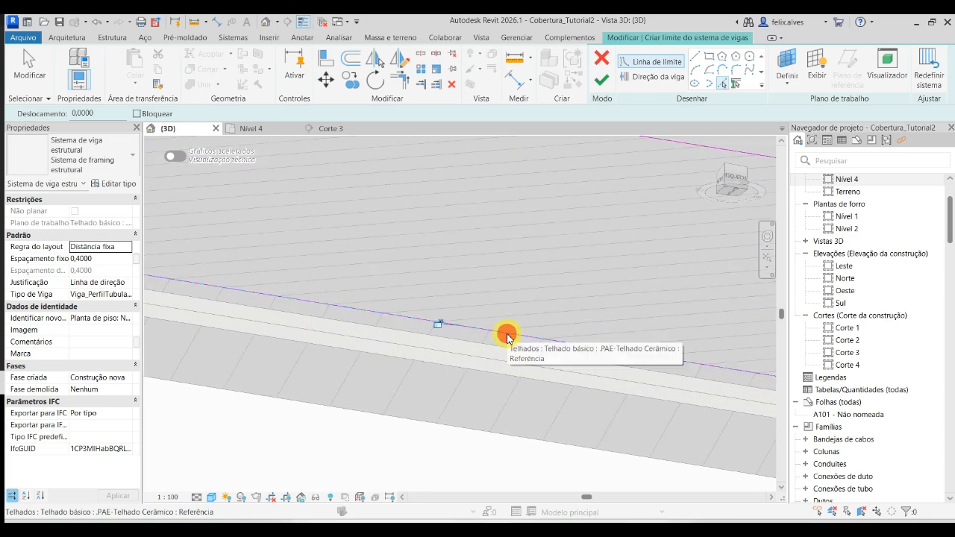
pyautogui.scroll(-2, 505, 344)
pyautogui.scroll(4, 232, 281)
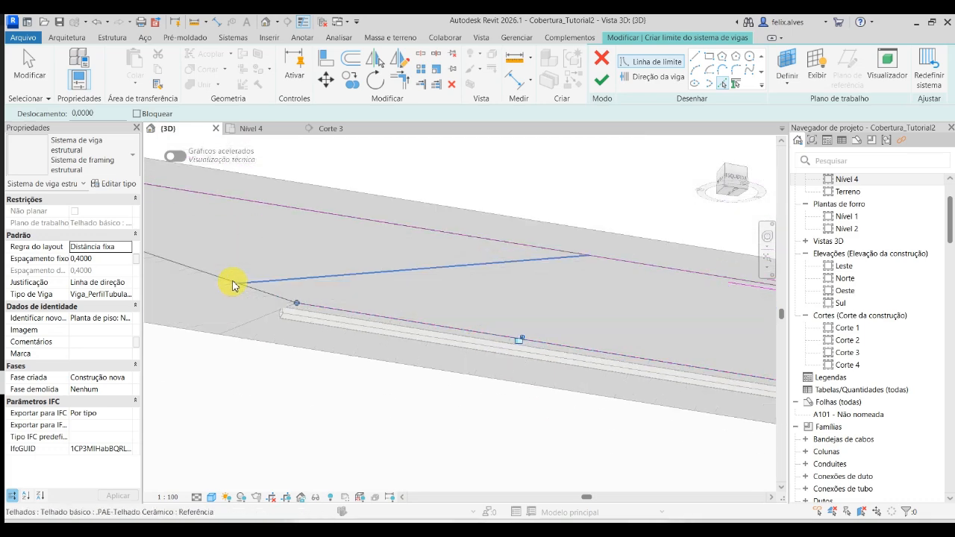
pyautogui.press('Tab')
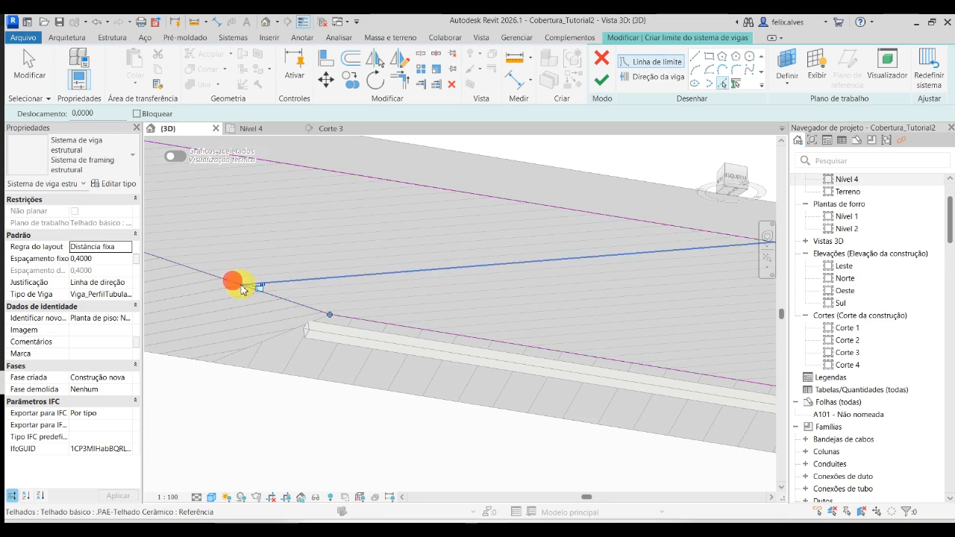
pyautogui.scroll(-4, 241, 286)
pyautogui.moveTo(425, 305)
pyautogui.keyDown('shift'); pyautogui.mouseDown(button='middle')
pyautogui.moveTo(483, 347)
pyautogui.moveTo(501, 434)
pyautogui.mouseUp(button='middle'); pyautogui.keyUp('shift')
pyautogui.moveTo(605, 315); pyautogui.dragTo(618, 371, button='middle')
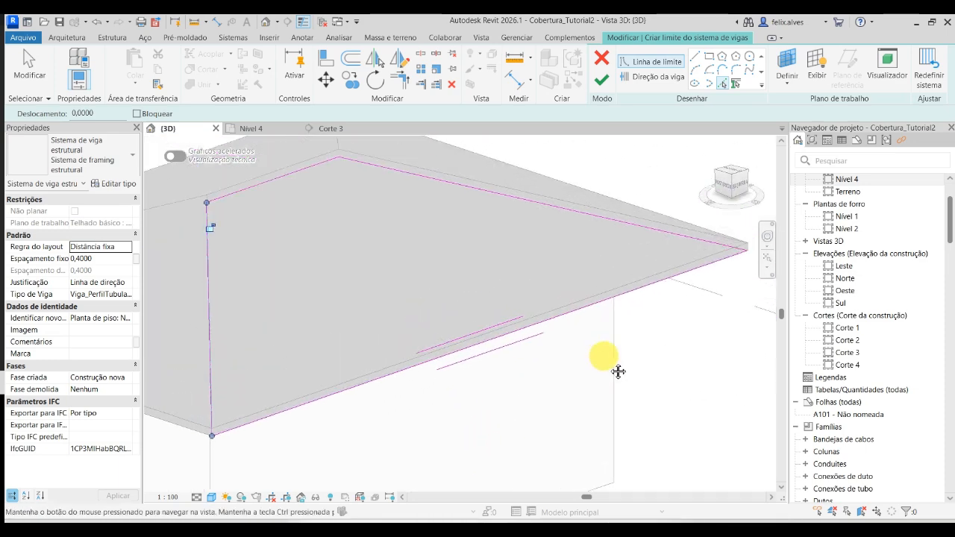
pyautogui.scroll(-3, 618, 371)
pyautogui.keyDown('shift'); pyautogui.moveTo(588, 335); pyautogui.dragTo(588, 181, button='middle'); pyautogui.keyUp('shift')
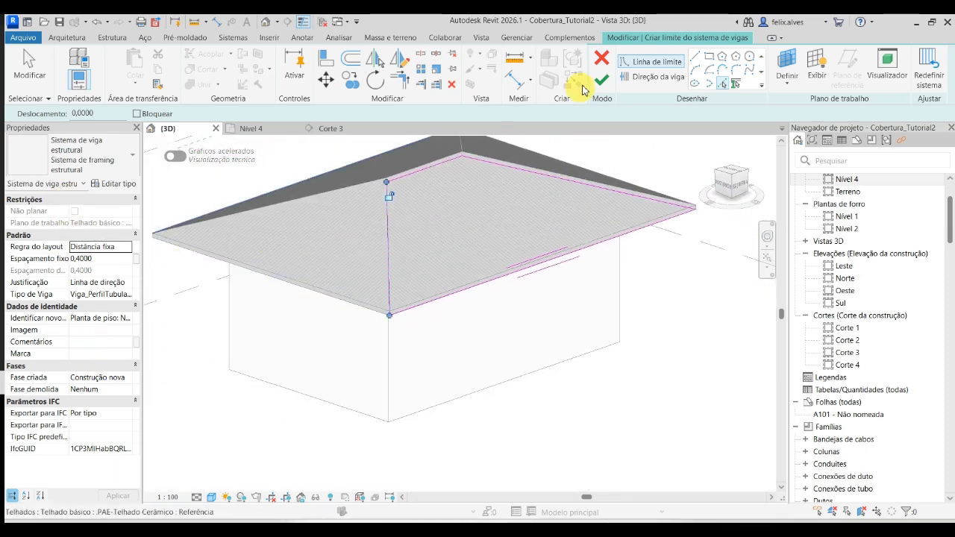
pyautogui.click(606, 82)
# - Start another beam system and set its work plane to the underside of the remaining short, triangular slope
pyautogui.scroll(-3, 614, 432)
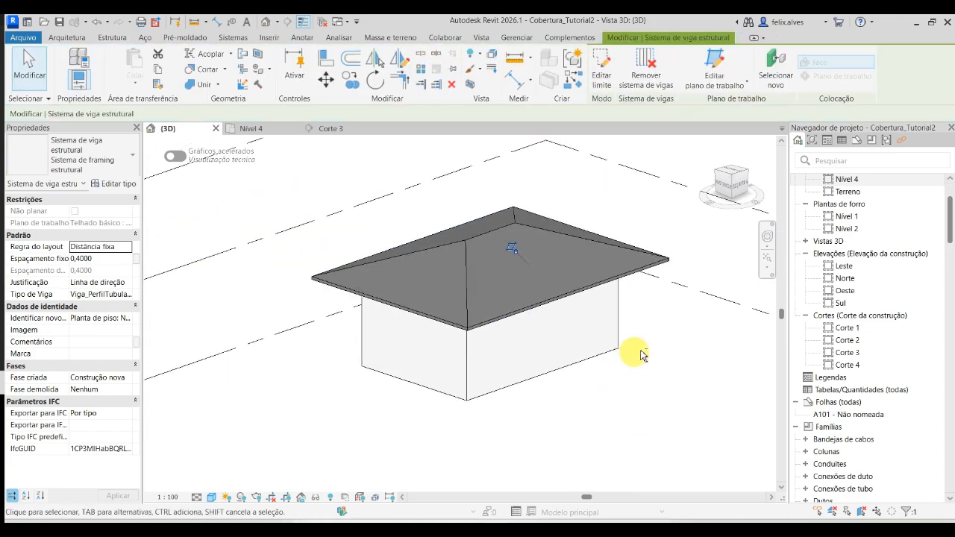
pyautogui.moveTo(634, 351)
pyautogui.keyDown('shift'); pyautogui.mouseDown(button='middle')
pyautogui.moveTo(339, 356)
pyautogui.moveTo(316, 213)
pyautogui.moveTo(409, 172)
pyautogui.moveTo(316, 177)
pyautogui.mouseUp(button='middle'); pyautogui.keyUp('shift')
pyautogui.keyDown('shift'); pyautogui.moveTo(156, 183); pyautogui.dragTo(199, 128, button='middle'); pyautogui.keyUp('shift')
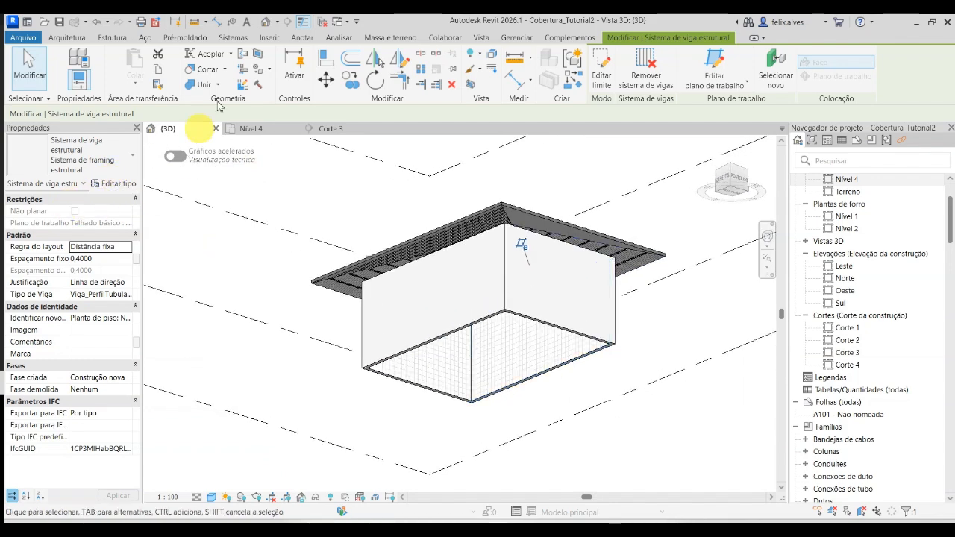
pyautogui.click(542, 155)
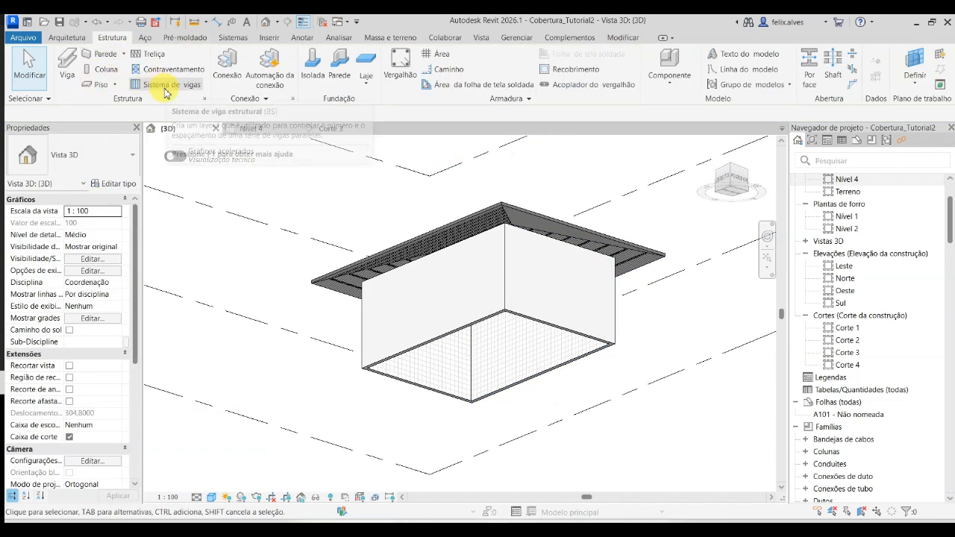
pyautogui.click(134, 87)
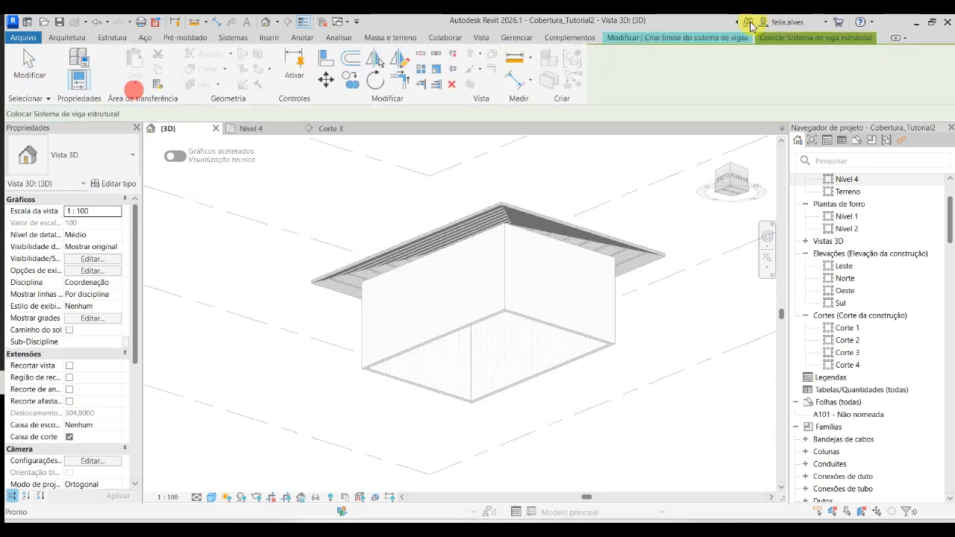
pyautogui.click(788, 62)
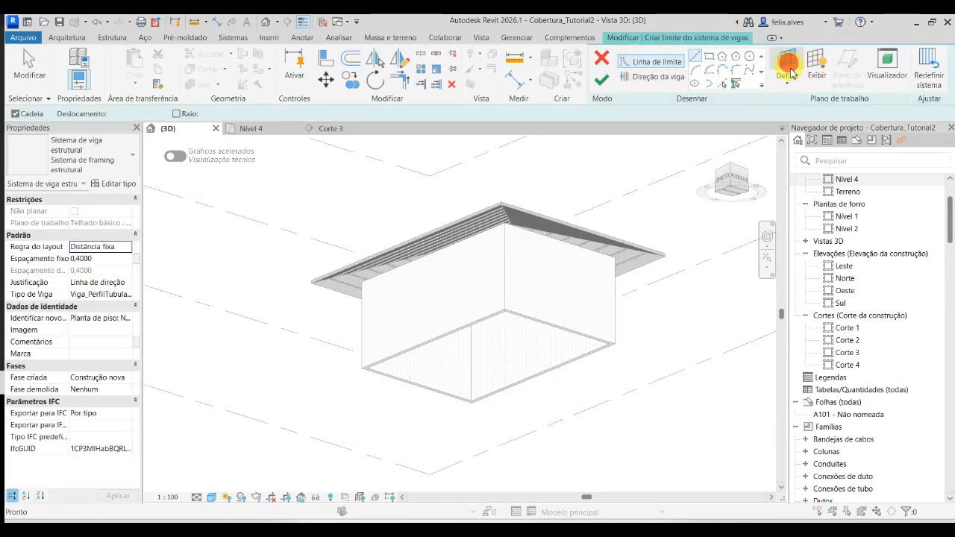
pyautogui.press('Escape')
pyautogui.click(787, 82)
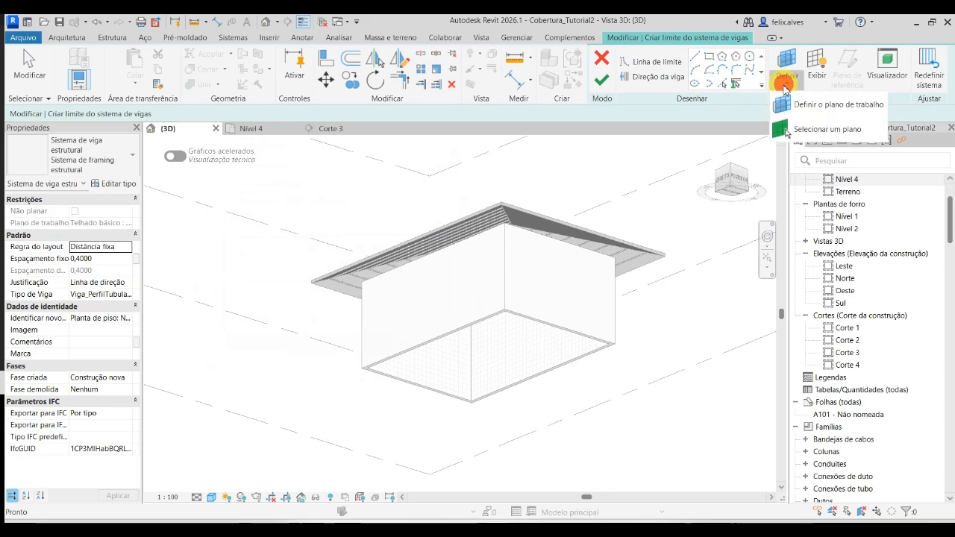
pyautogui.click(796, 132)
pyautogui.scroll(4, 489, 214)
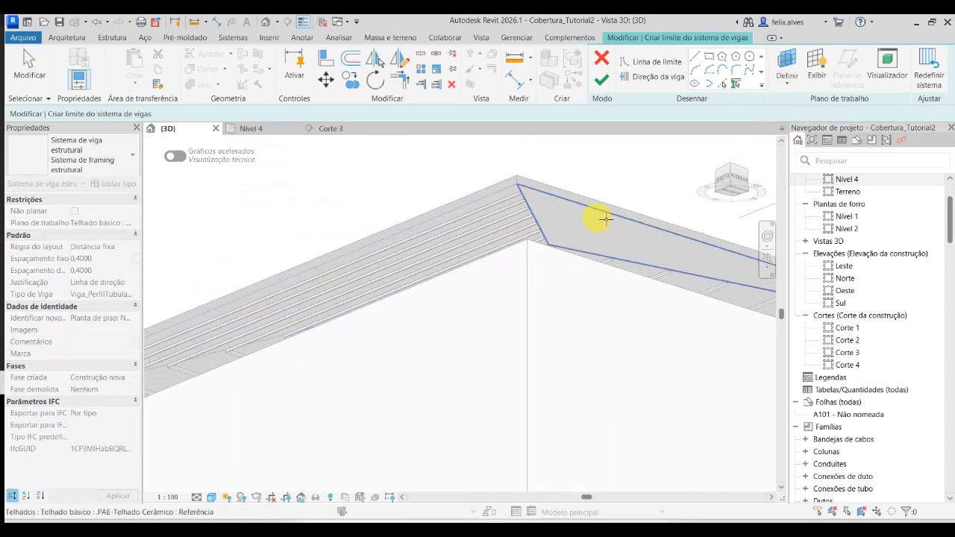
pyautogui.click(612, 219)
# - Pick the triangular slope's eave and first hip edges as boundary lines of the beam system
pyautogui.moveTo(544, 231); pyautogui.dragTo(355, 213, button='middle')
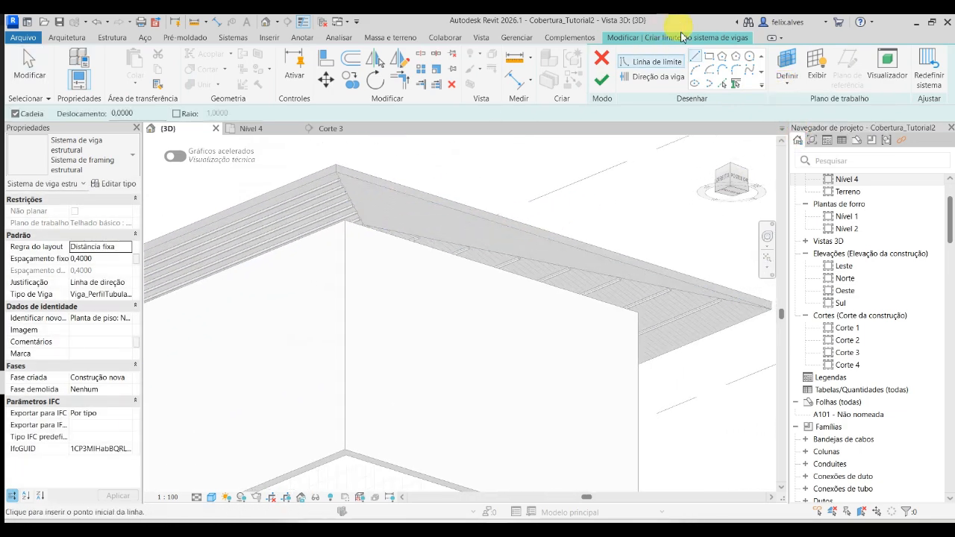
pyautogui.click(723, 87)
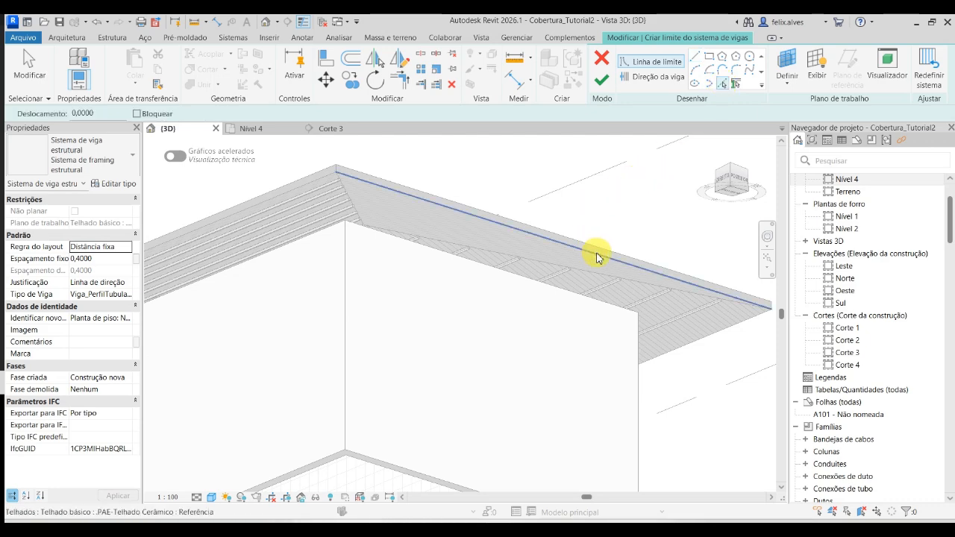
pyautogui.click(597, 253)
pyautogui.scroll(2, 340, 192)
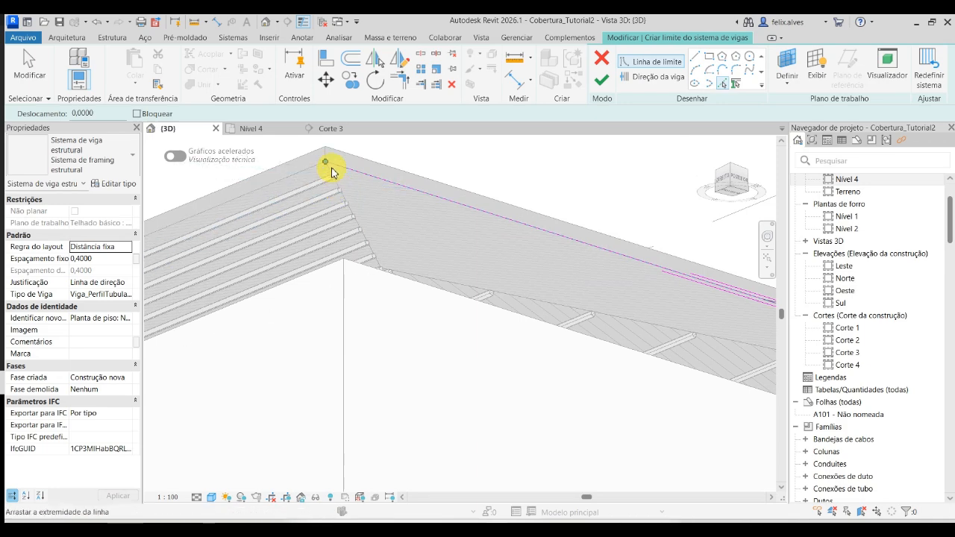
pyautogui.scroll(5, 328, 172)
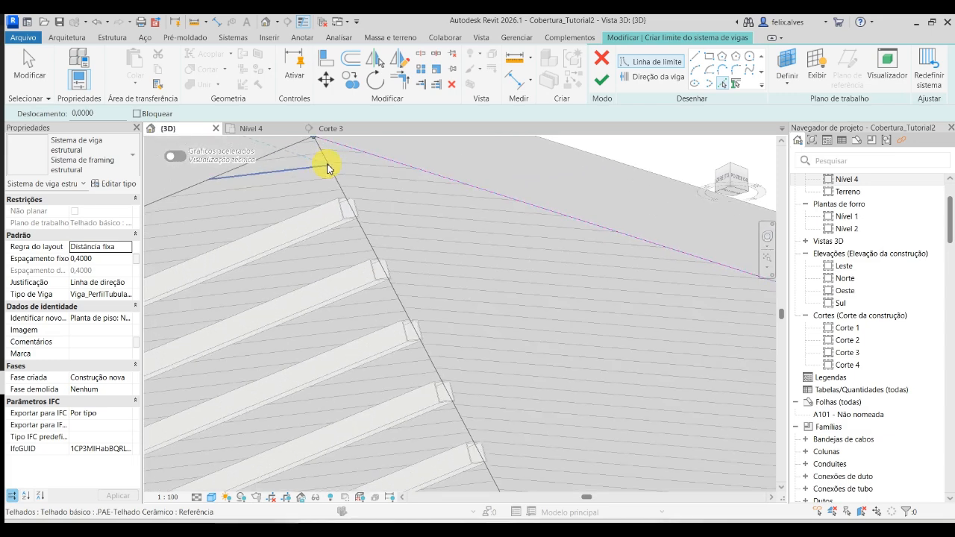
pyautogui.scroll(-5, 359, 205)
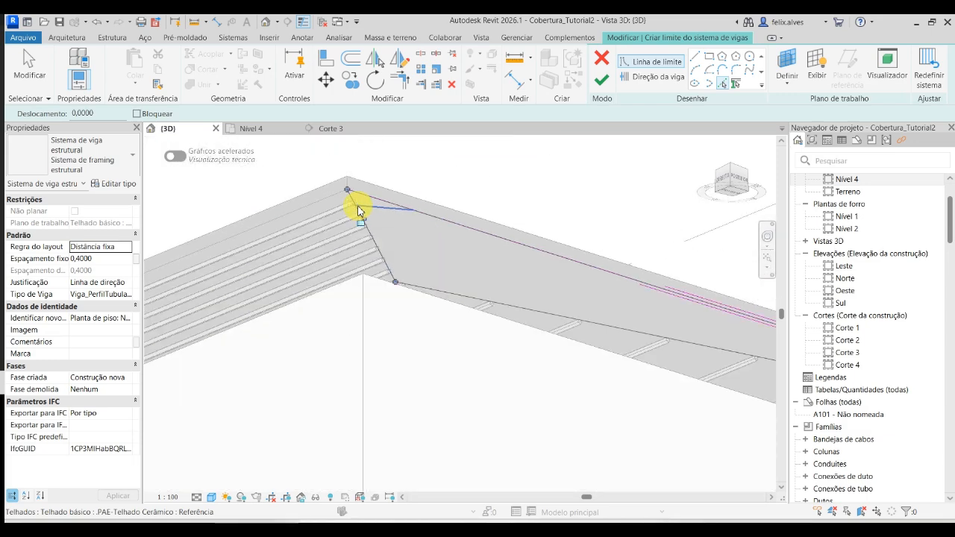
# - Pick the other hip edge to close the triangular slope's boundary, and finish the beam system
pyautogui.click(535, 318)
pyautogui.moveTo(535, 318)
pyautogui.keyDown('shift'); pyautogui.mouseDown(button='middle')
pyautogui.moveTo(385, 304)
pyautogui.moveTo(480, 258)
pyautogui.moveTo(440, 335)
pyautogui.moveTo(480, 320)
pyautogui.moveTo(366, 315)
pyautogui.moveTo(429, 297)
pyautogui.moveTo(436, 266)
pyautogui.moveTo(386, 231)
pyautogui.moveTo(519, 441)
pyautogui.moveTo(527, 392)
pyautogui.moveTo(465, 288)
pyautogui.moveTo(460, 303)
pyautogui.mouseUp(button='middle'); pyautogui.keyUp('shift')
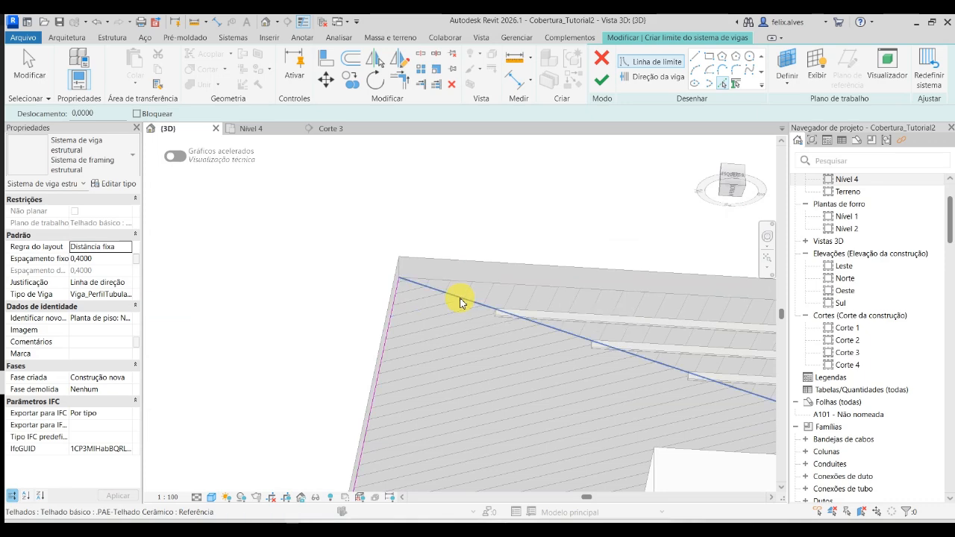
pyautogui.click(460, 303)
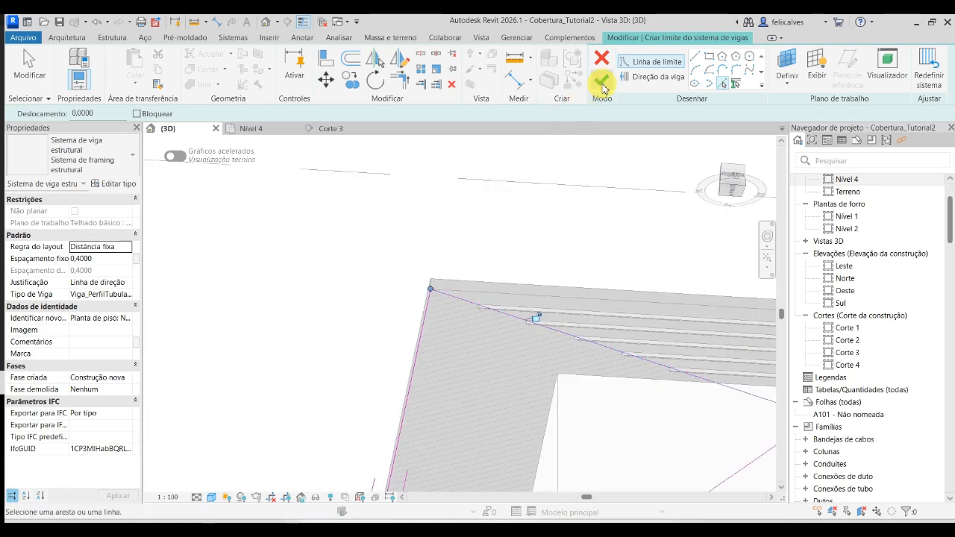
pyautogui.click(603, 82)
# - Hide the roof element in the 3D view and look over the batten beam systems beneath it
pyautogui.scroll(-3, 572, 305)
pyautogui.moveTo(571, 306)
pyautogui.keyDown('shift'); pyautogui.mouseDown(button='middle')
pyautogui.moveTo(620, 386)
pyautogui.moveTo(600, 513)
pyautogui.moveTo(782, 424)
pyautogui.moveTo(697, 486)
pyautogui.moveTo(473, 379)
pyautogui.moveTo(432, 323)
pyautogui.moveTo(495, 335)
pyautogui.moveTo(411, 378)
pyautogui.mouseUp(button='middle'); pyautogui.keyUp('shift')
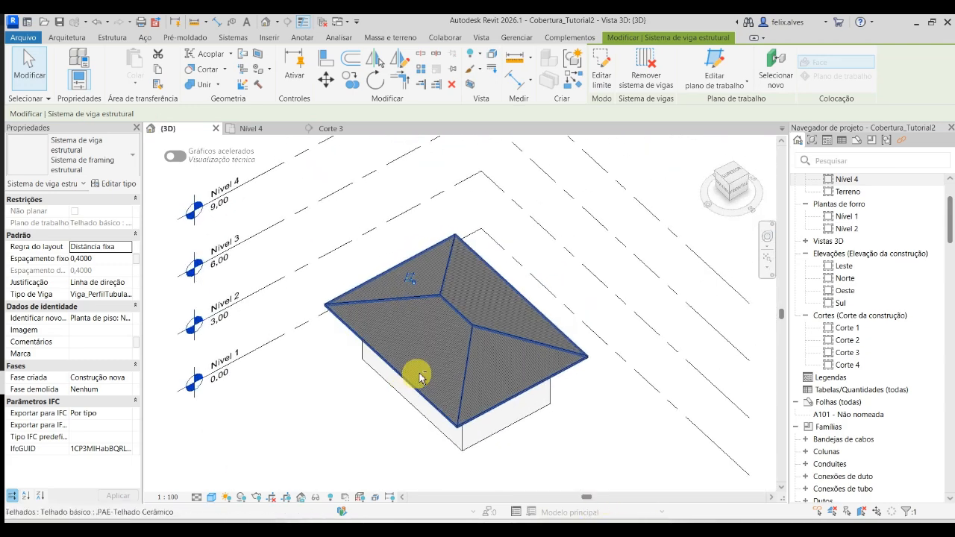
pyautogui.rightClick(477, 352)
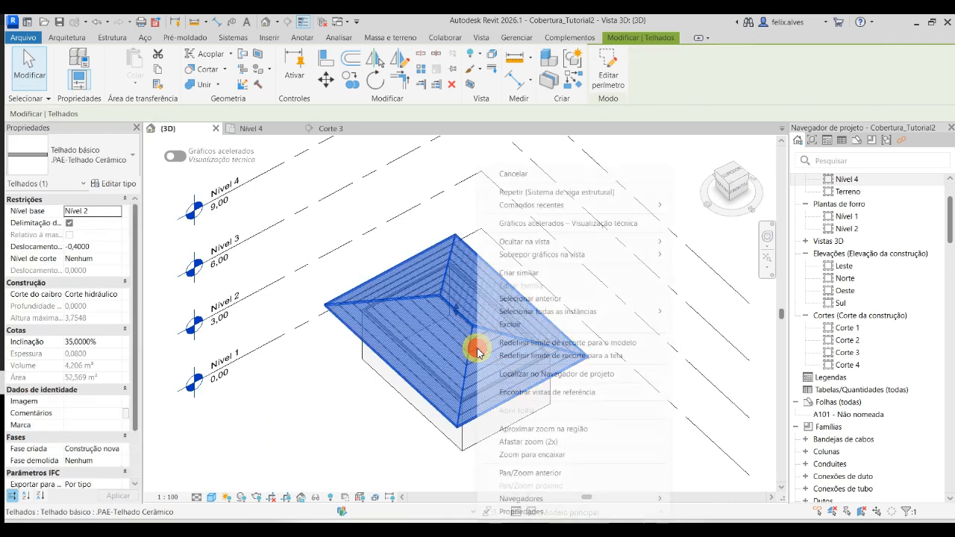
pyautogui.moveTo(626, 246)
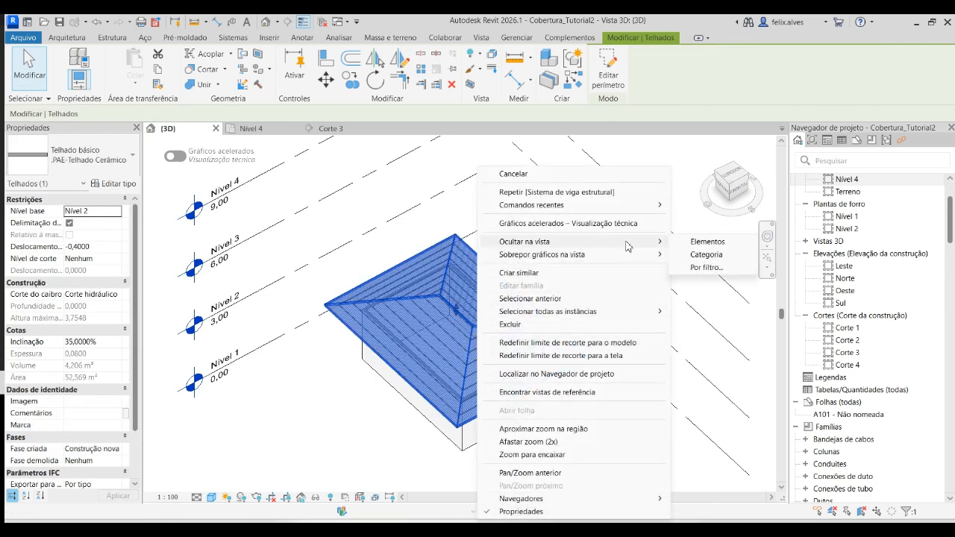
pyautogui.click(704, 254)
pyautogui.keyDown('shift'); pyautogui.moveTo(411, 375); pyautogui.dragTo(539, 339, button='middle'); pyautogui.keyUp('shift')
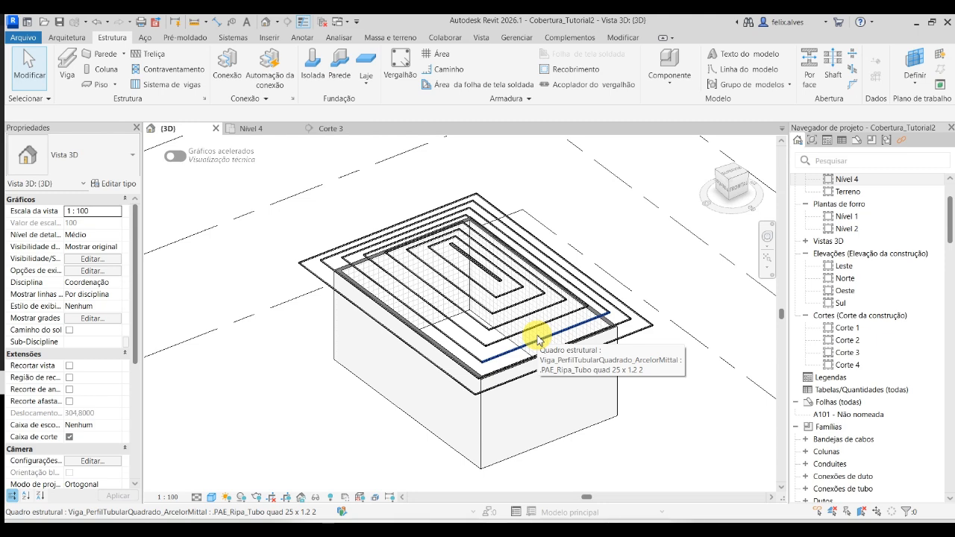
# - Reveal the hidden elements, unhide the roof, and leave the reveal mode
pyautogui.click(331, 498)
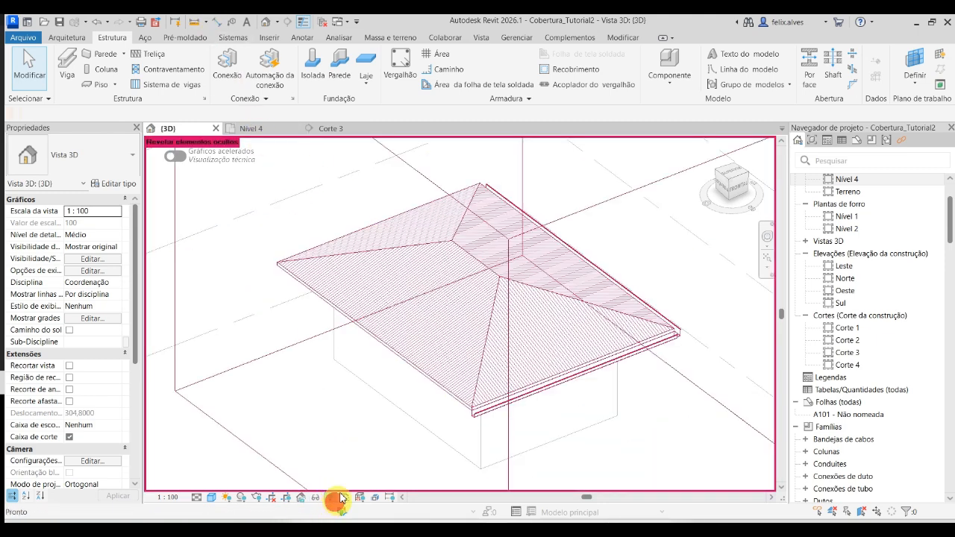
pyautogui.click(489, 289)
pyautogui.rightClick(489, 289)
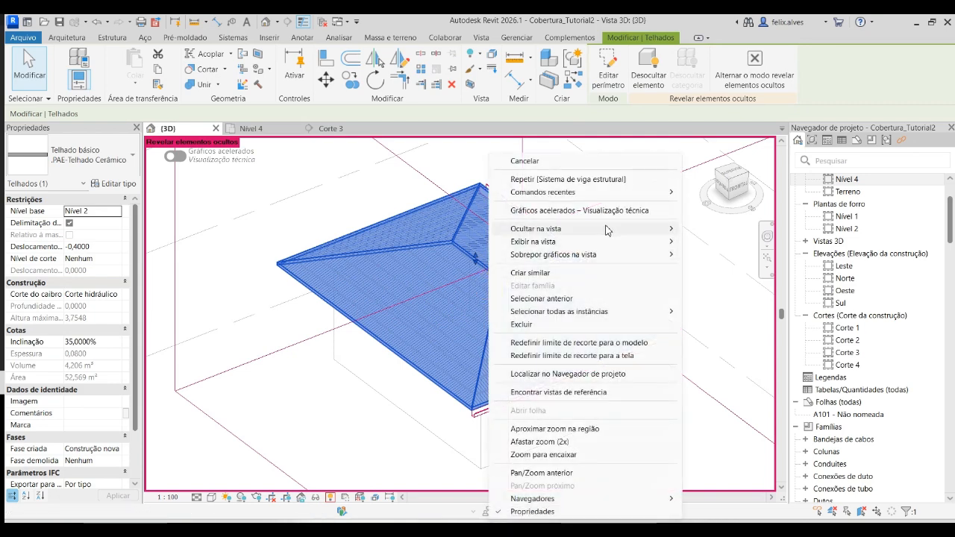
pyautogui.moveTo(627, 233)
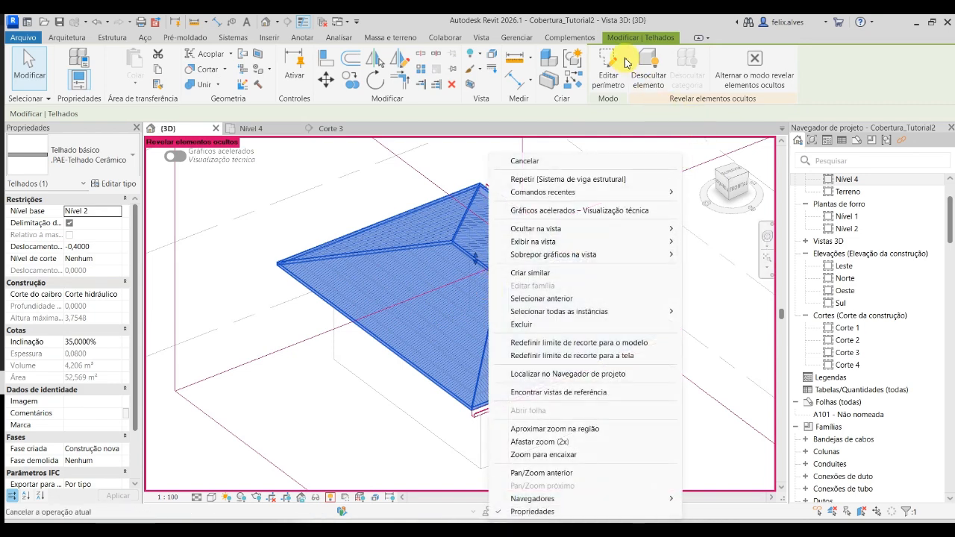
pyautogui.click(648, 71)
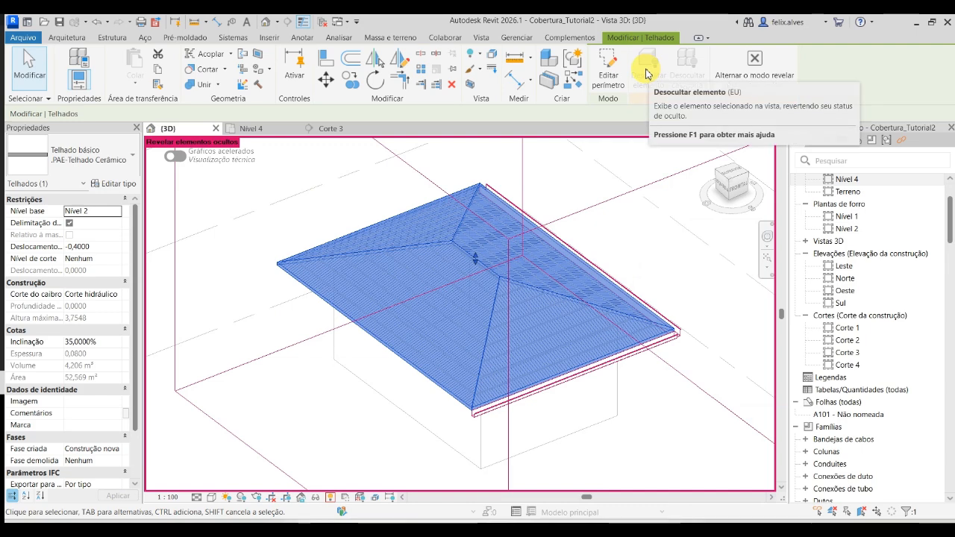
pyautogui.click(755, 59)
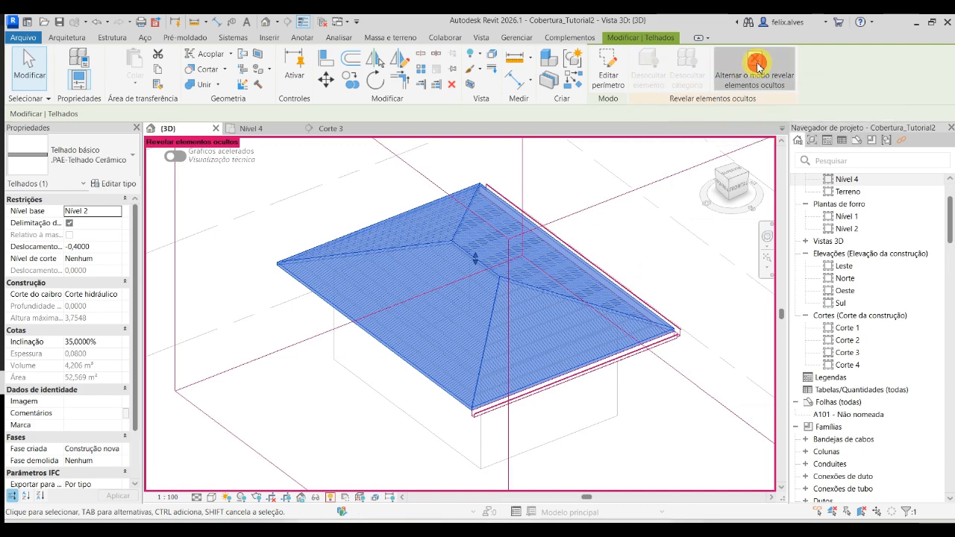
pyautogui.click(560, 335)
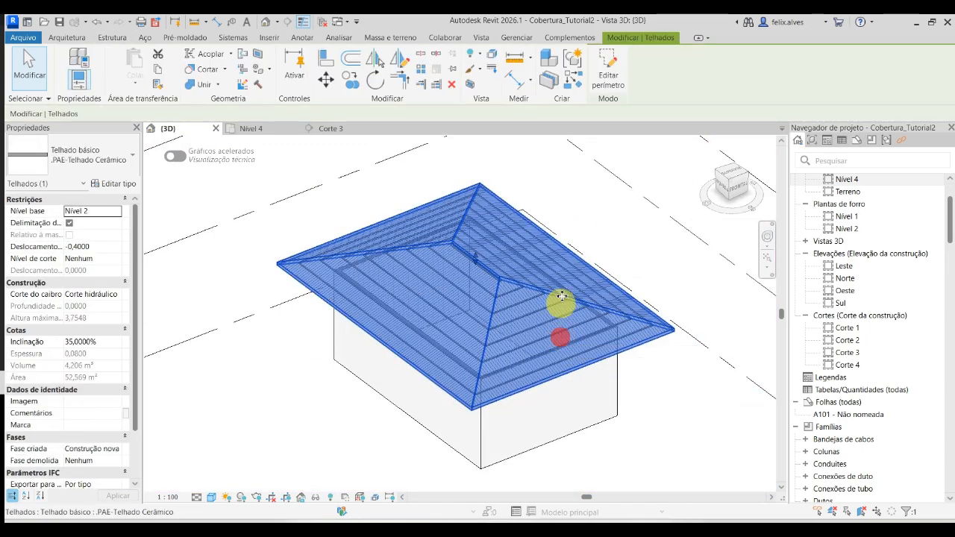
pyautogui.click(479, 57)
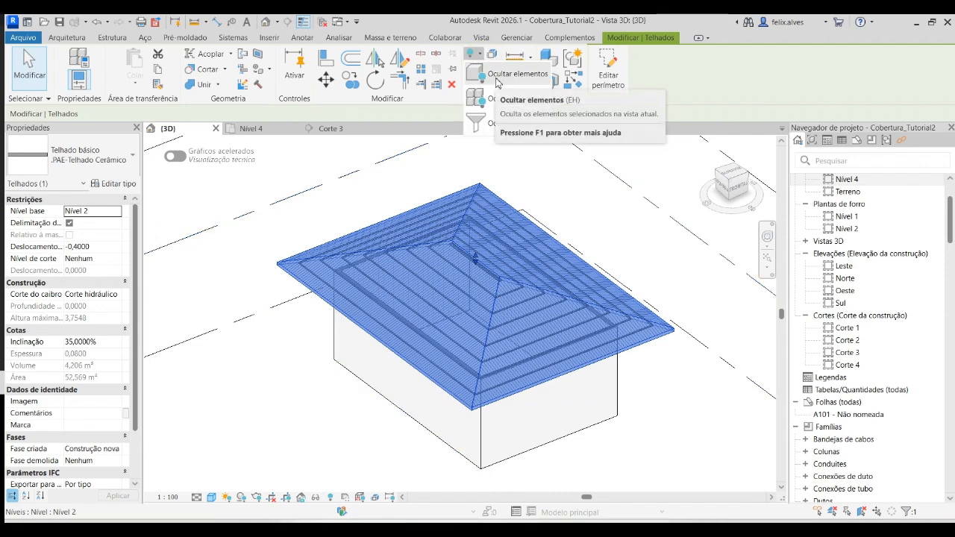
pyautogui.click(618, 257)
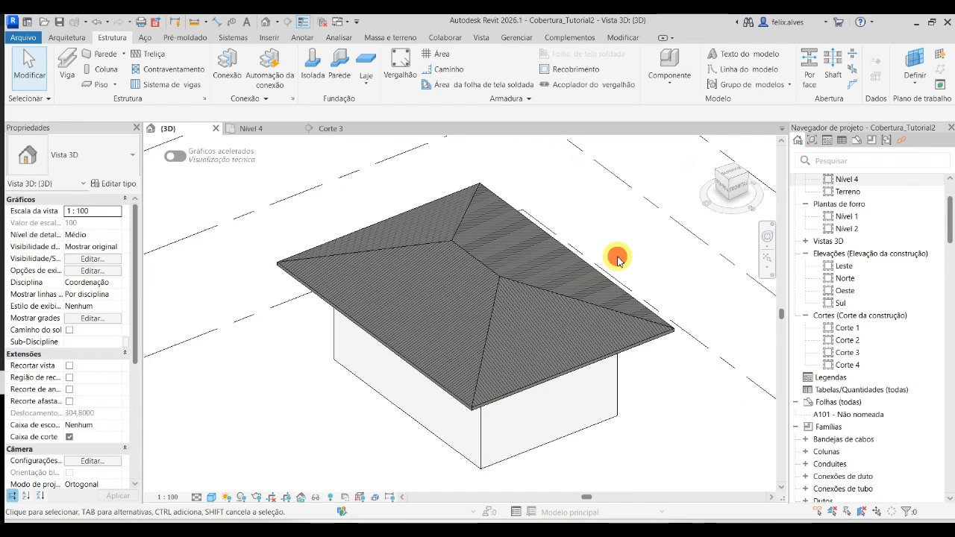
# - Start another structural beam system and set its work plane to the underside of a short, triangular slope
pyautogui.moveTo(590, 336)
pyautogui.mouseDown(button='middle')
pyautogui.moveTo(675, 359)
pyautogui.moveTo(668, 363)
pyautogui.mouseUp(button='middle')
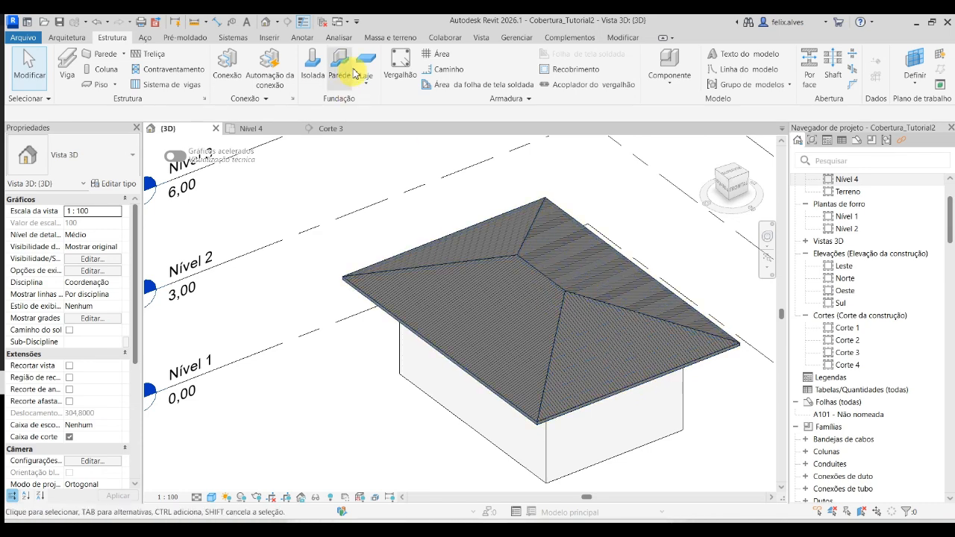
pyautogui.click(157, 85)
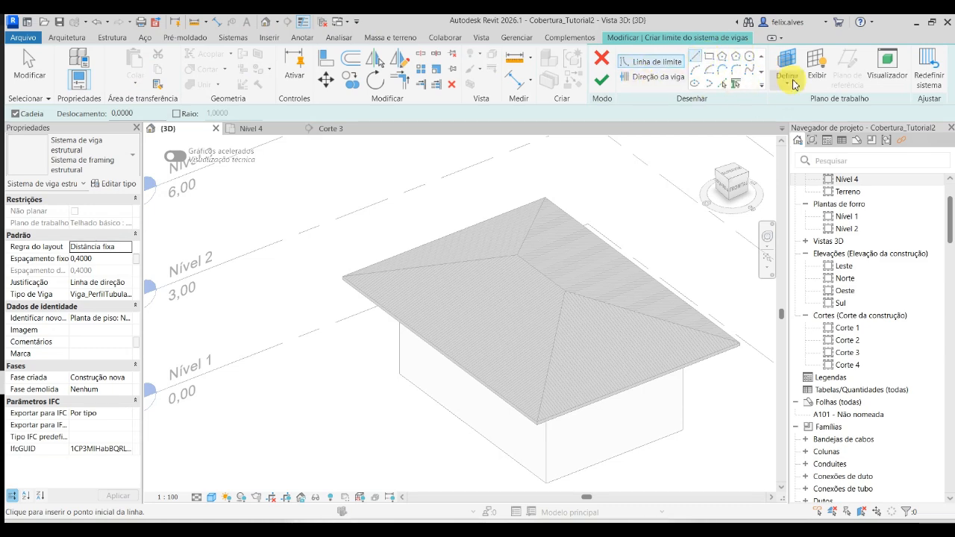
pyautogui.click(786, 83)
pyautogui.click(842, 127)
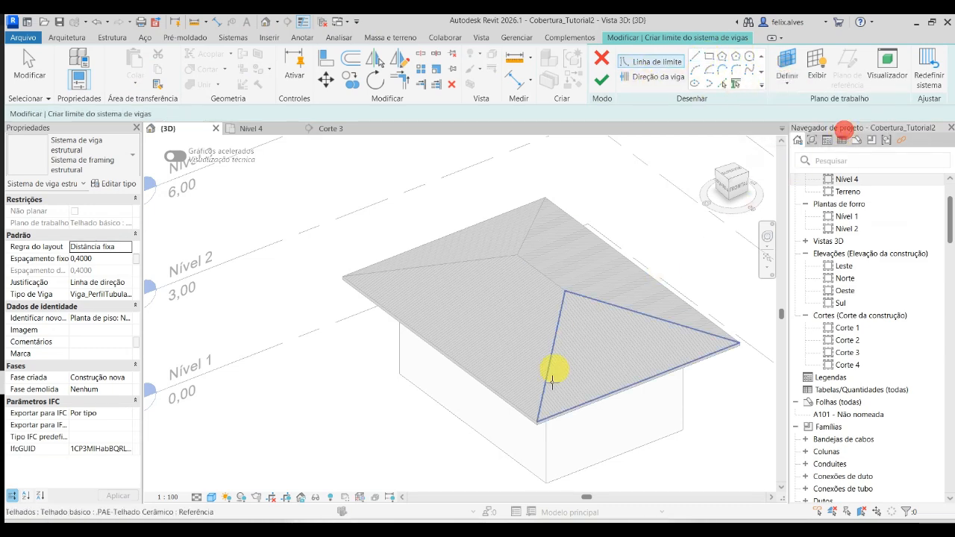
pyautogui.scroll(3, 561, 418)
pyautogui.keyDown('shift'); pyautogui.moveTo(561, 418); pyautogui.dragTo(530, 331, button='middle'); pyautogui.keyUp('shift')
pyautogui.scroll(3, 550, 182)
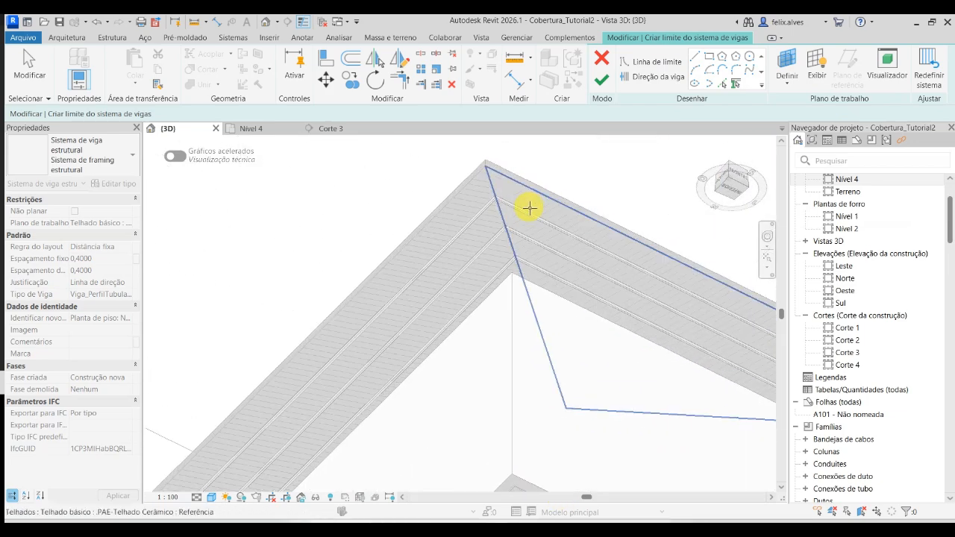
pyautogui.click(531, 204)
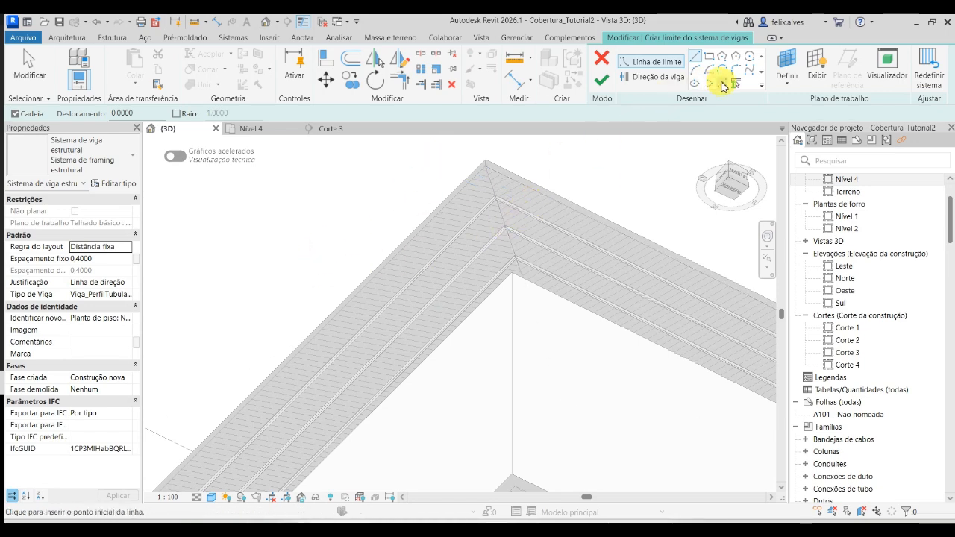
# - Pick the triangular slope's eave and connected hip edges as boundary lines of the beam system
pyautogui.click(722, 84)
pyautogui.click(528, 196)
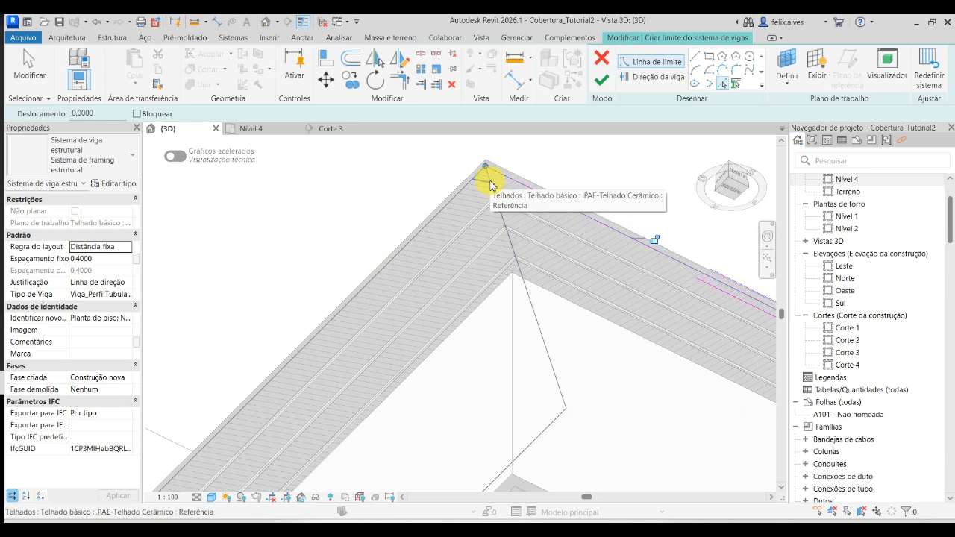
pyautogui.click(492, 185)
pyautogui.scroll(3, 492, 182)
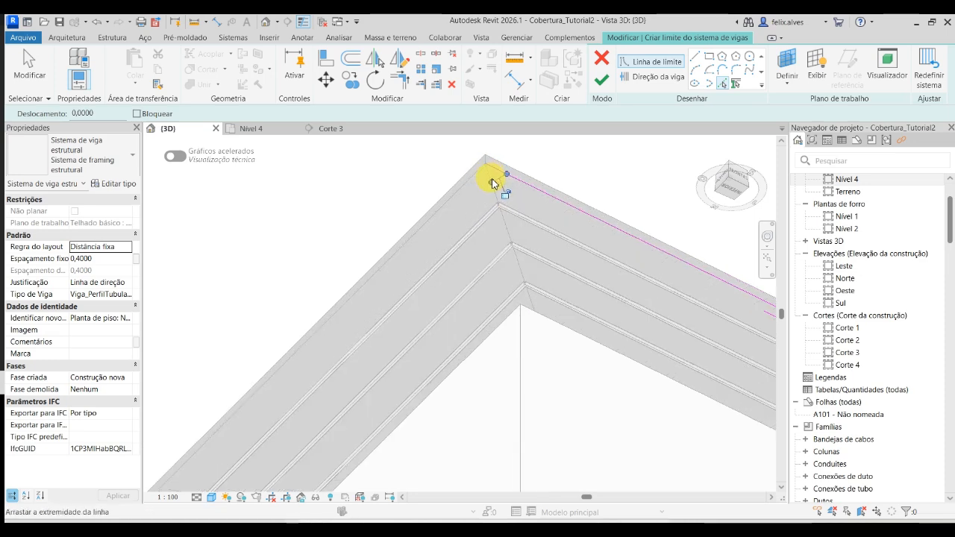
pyautogui.click(490, 179)
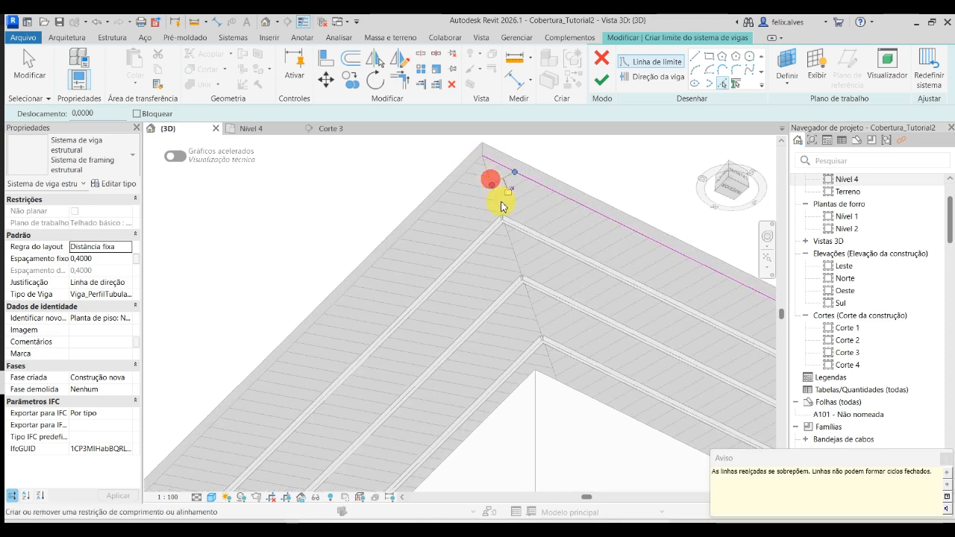
pyautogui.keyDown('shift'); pyautogui.moveTo(495, 208); pyautogui.dragTo(275, 258, button='middle'); pyautogui.keyUp('shift')
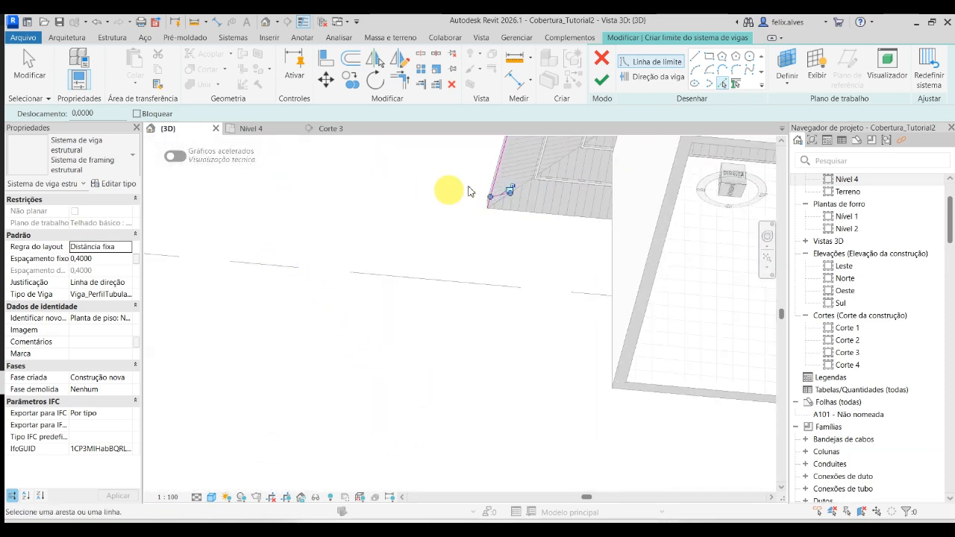
pyautogui.keyDown('shift'); pyautogui.moveTo(469, 192); pyautogui.dragTo(538, 229, button='middle'); pyautogui.keyUp('shift')
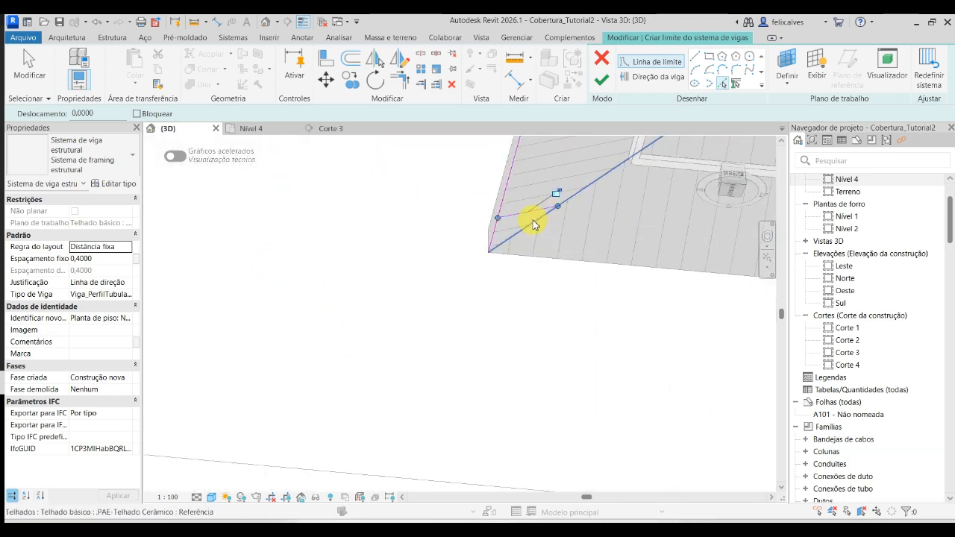
pyautogui.press('Tab')
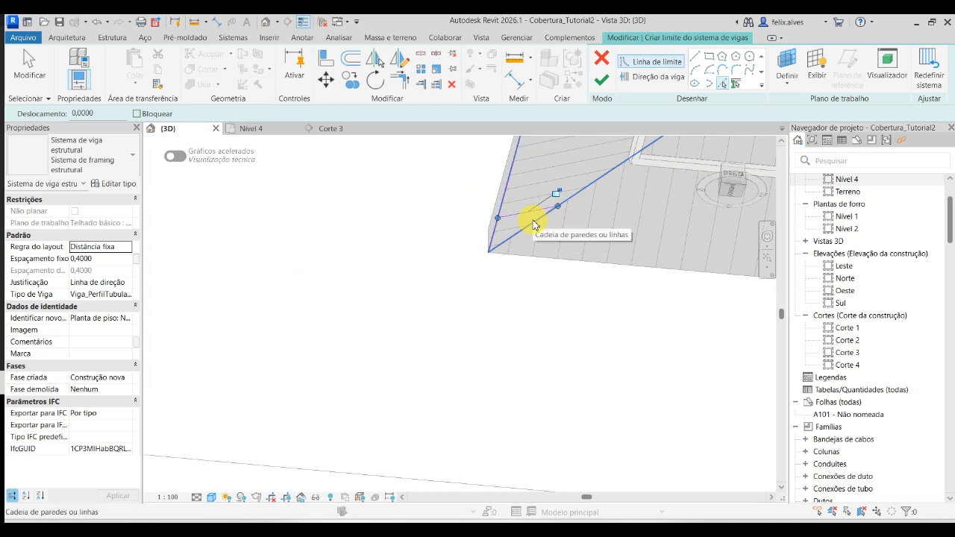
pyautogui.click(532, 220)
# - Delete the stray short line and the overlapping duplicate lines near the eave corner of the boundary sketch
pyautogui.press('Escape')
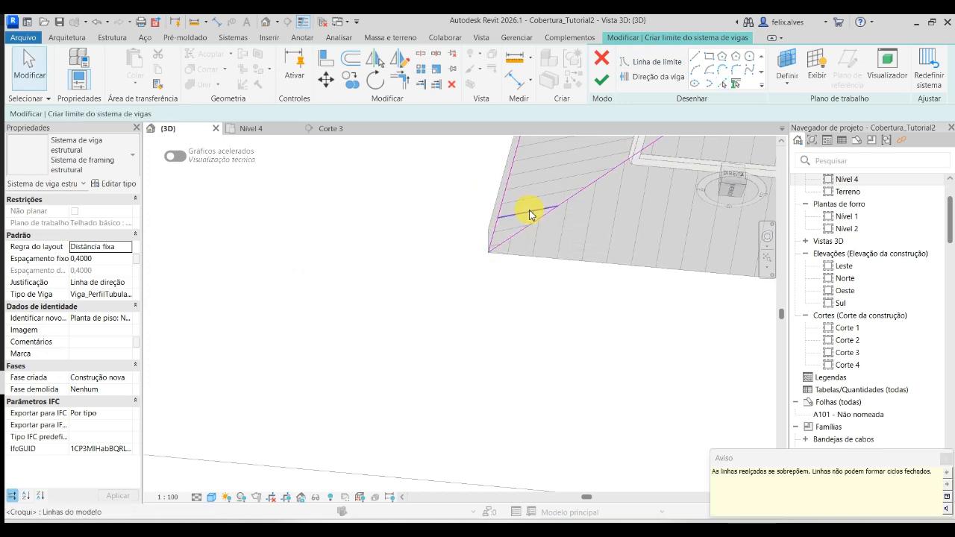
pyautogui.click(530, 214)
pyautogui.press('Delete')
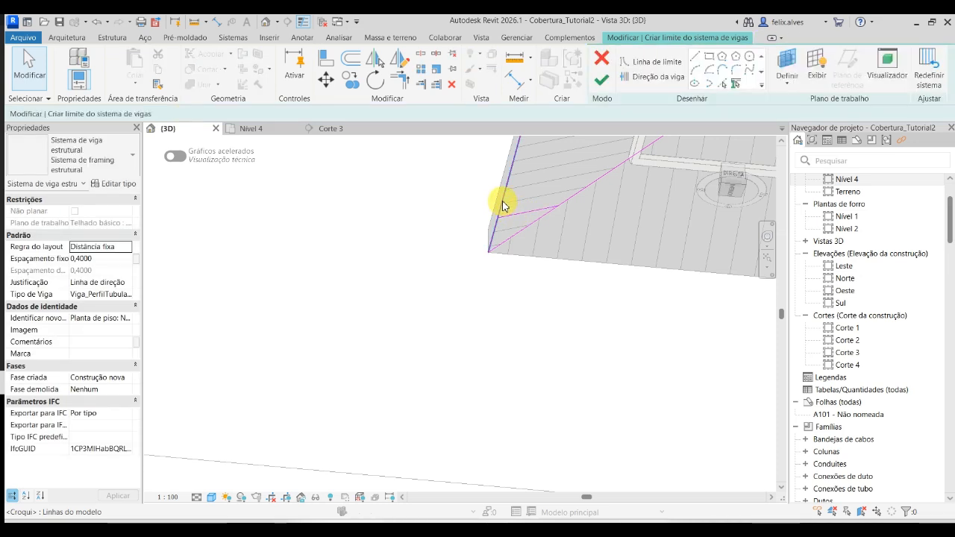
pyautogui.click(503, 202)
pyautogui.press('Delete')
pyautogui.click(516, 215)
pyautogui.press('Delete')
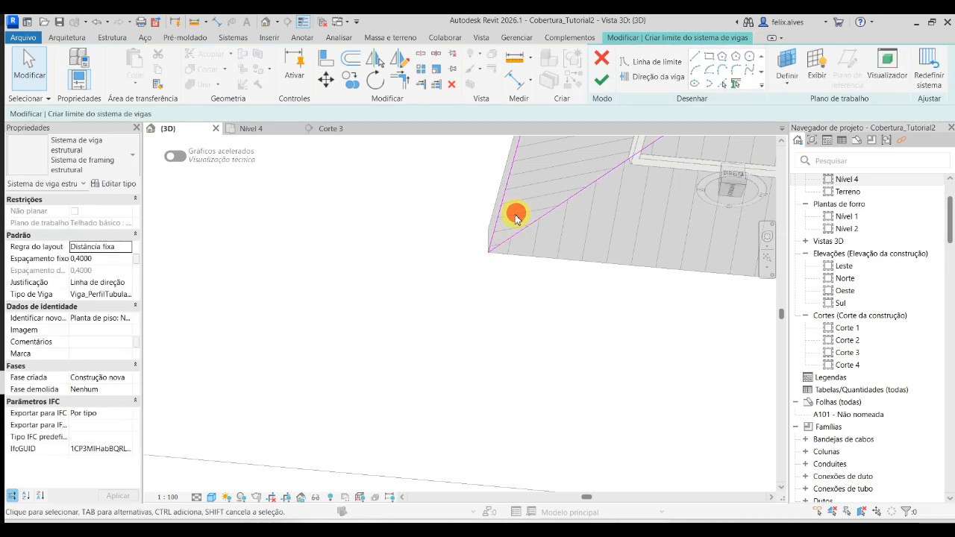
pyautogui.click(507, 196)
pyautogui.press('Delete')
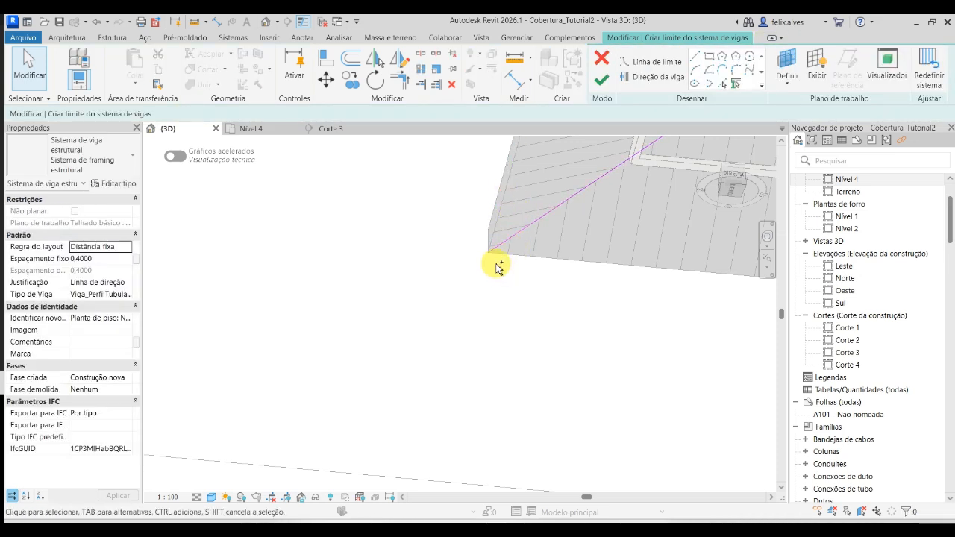
# - Check the corners of the triangular boundary, and look up the rafter (Caibros) size and spacing in the Teams file aula telhado 2025-1.pdf
pyautogui.scroll(-6, 499, 268)
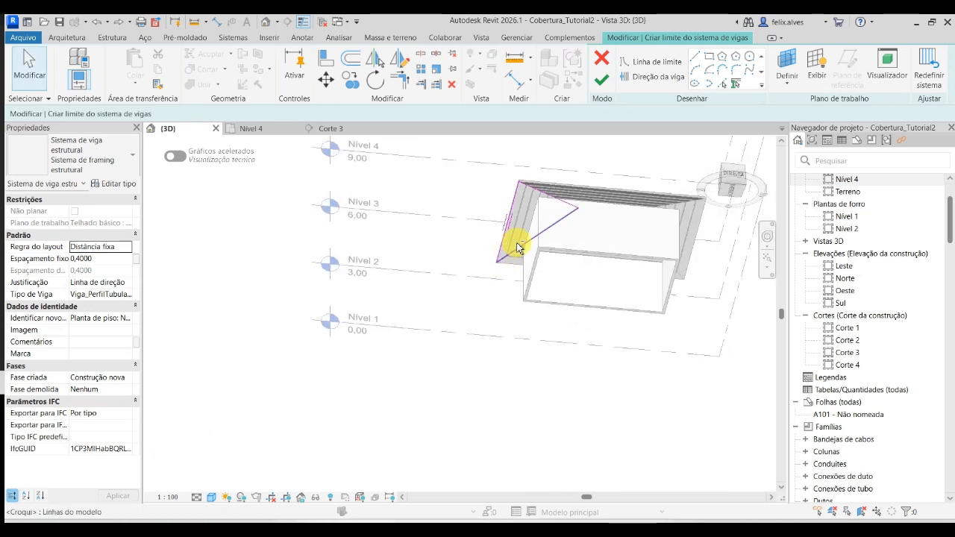
pyautogui.keyDown('shift'); pyautogui.moveTo(520, 248); pyautogui.dragTo(582, 411, button='middle'); pyautogui.keyUp('shift')
pyautogui.scroll(3, 619, 248)
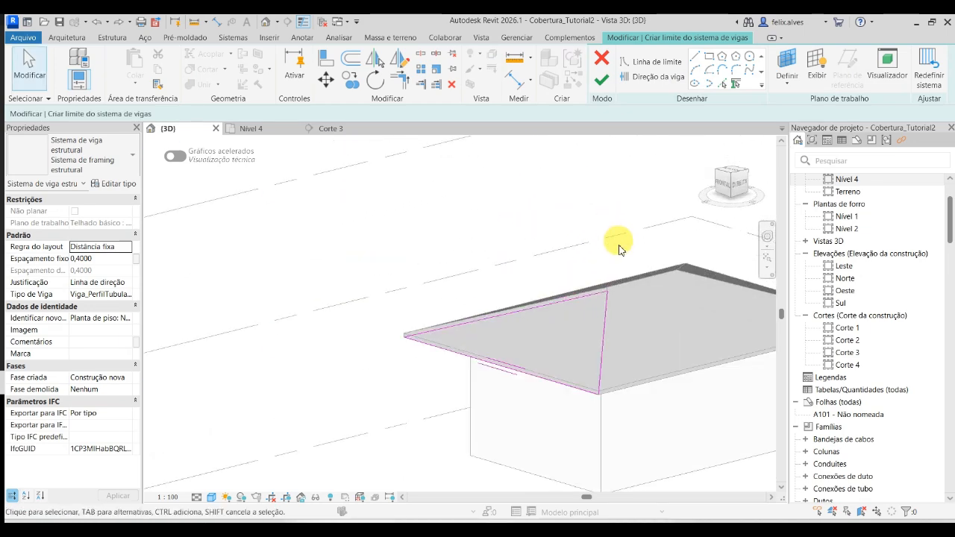
pyautogui.scroll(6, 619, 248)
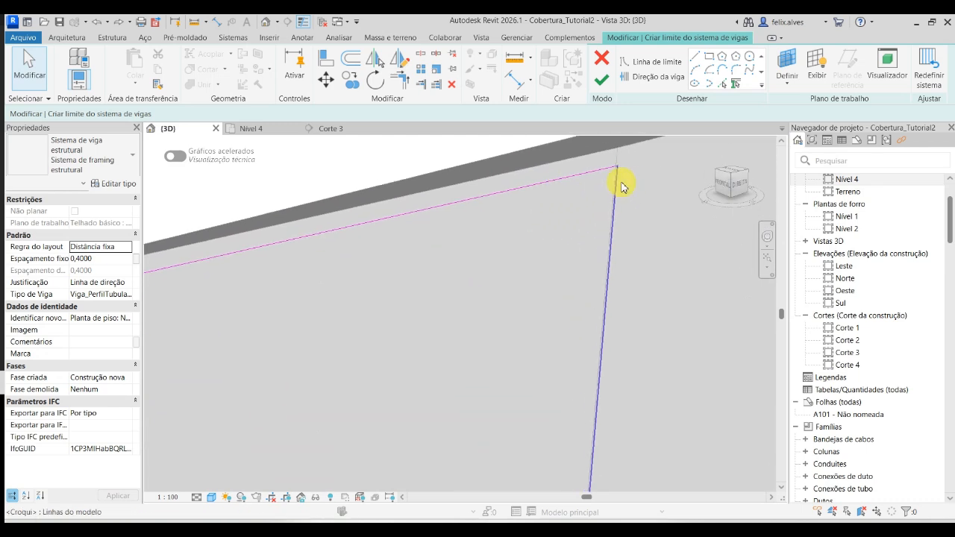
pyautogui.scroll(-3, 622, 188)
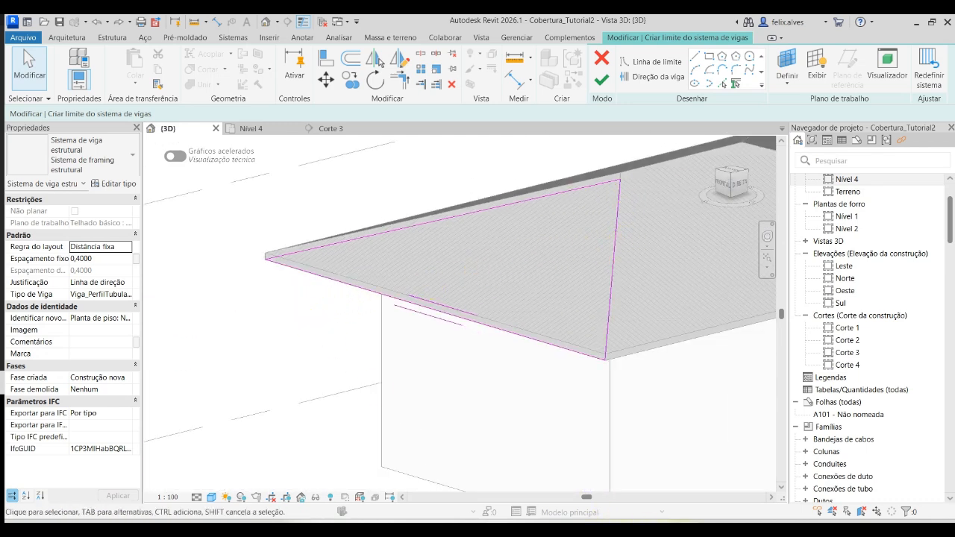
pyautogui.moveTo(687, 530)
pyautogui.click(707, 497)
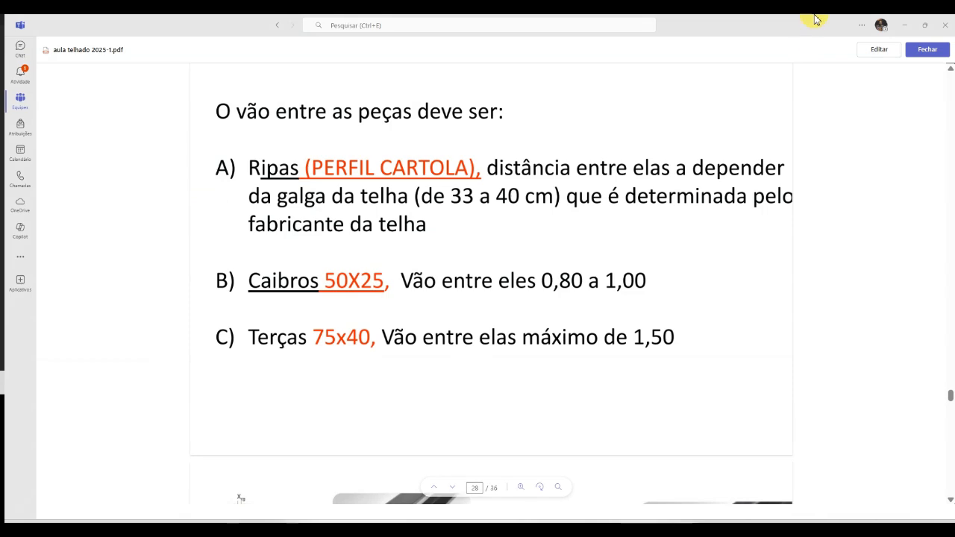
pyautogui.click(903, 28)
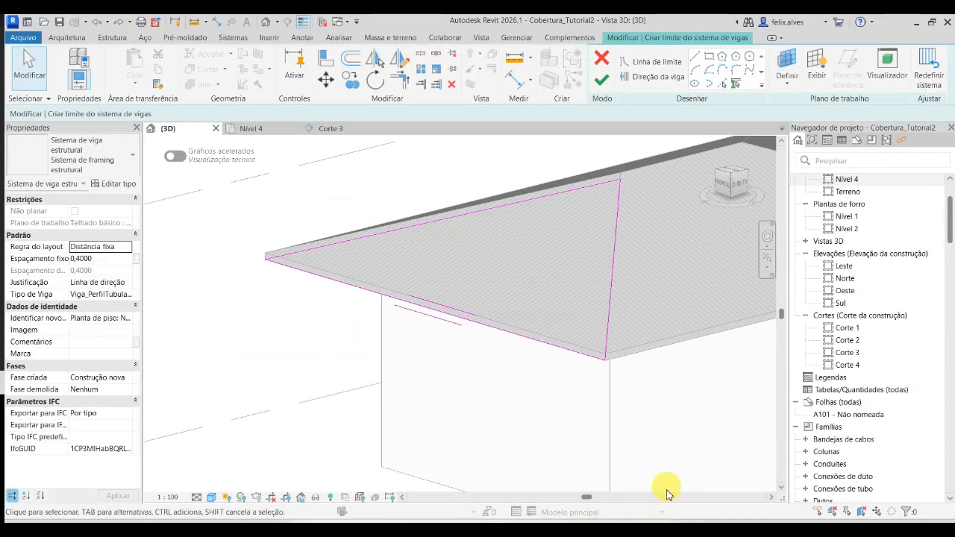
pyautogui.click(690, 530)
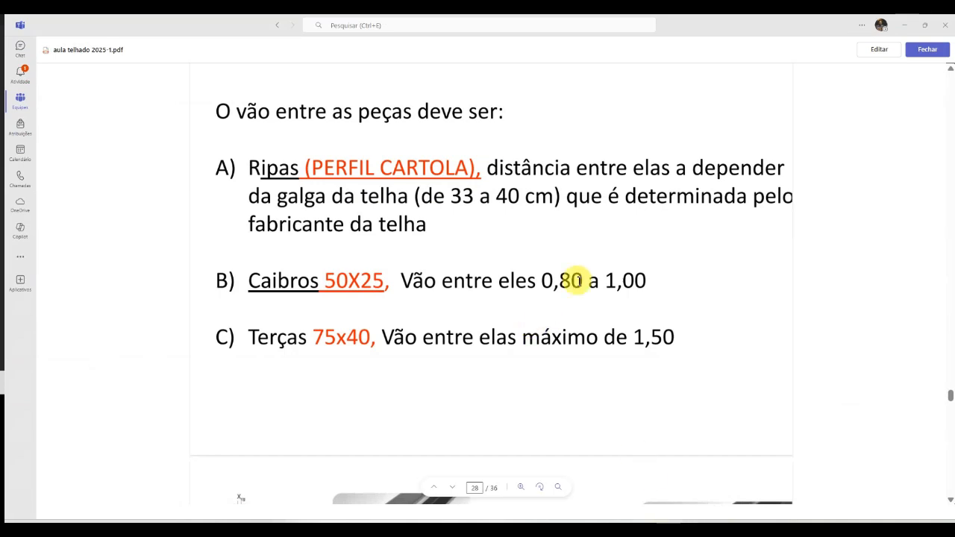
pyautogui.click(902, 25)
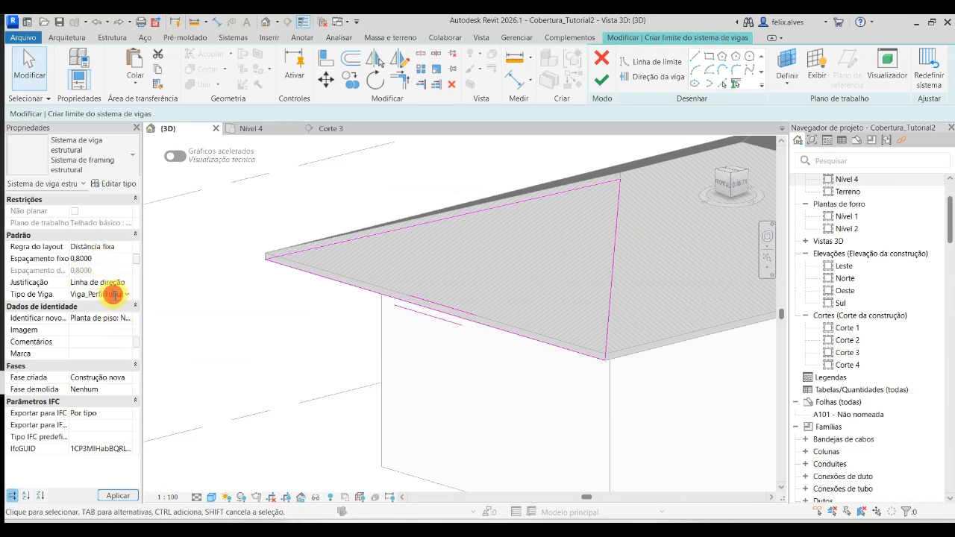
# - Set the beam type to .PAE_Caibro_U 50 x 25 x 1.8 2 and finish the triangular slope's beam system
pyautogui.write('cax 1.2 2')
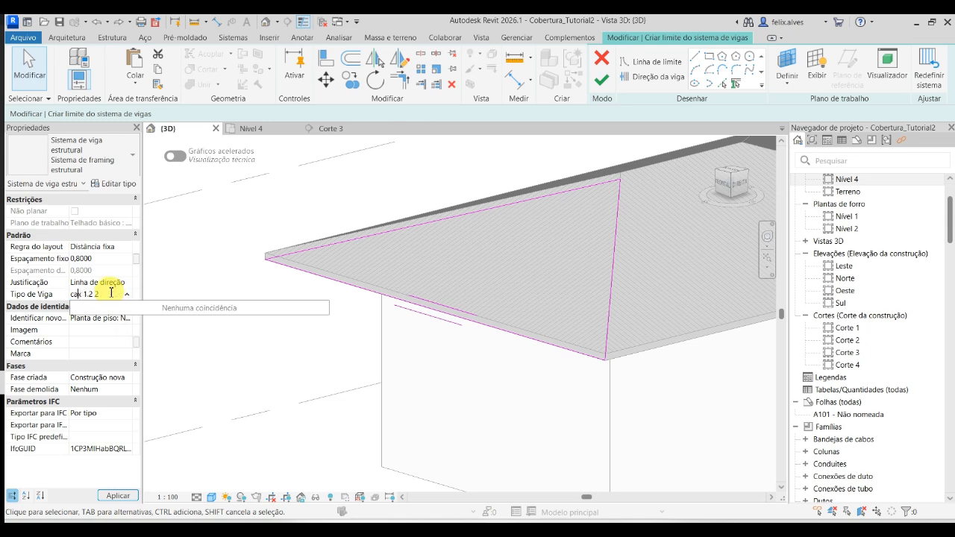
pyautogui.press('Delete')
pyautogui.press('Delete')
pyautogui.press('Delete')
pyautogui.press('Delete')
pyautogui.press('Delete')
pyautogui.press('Delete')
pyautogui.press('Delete')
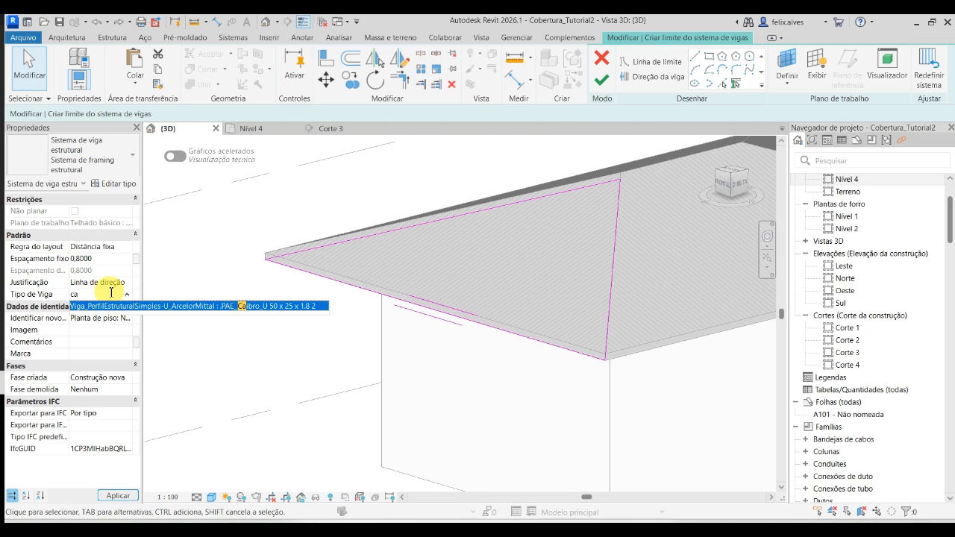
pyautogui.press('Return')
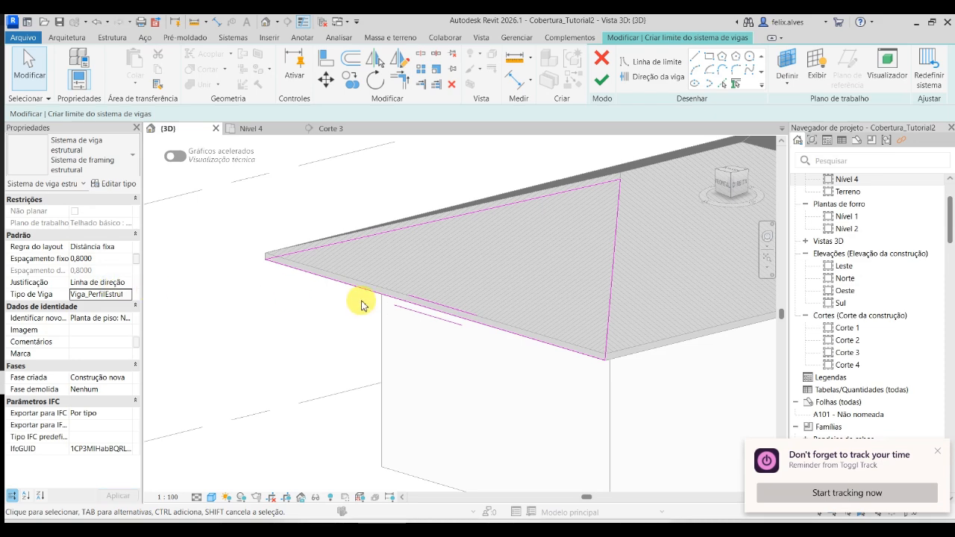
pyautogui.scroll(-1, 361, 306)
pyautogui.scroll(-2, 361, 302)
pyautogui.moveTo(453, 363); pyautogui.dragTo(404, 393, button='middle')
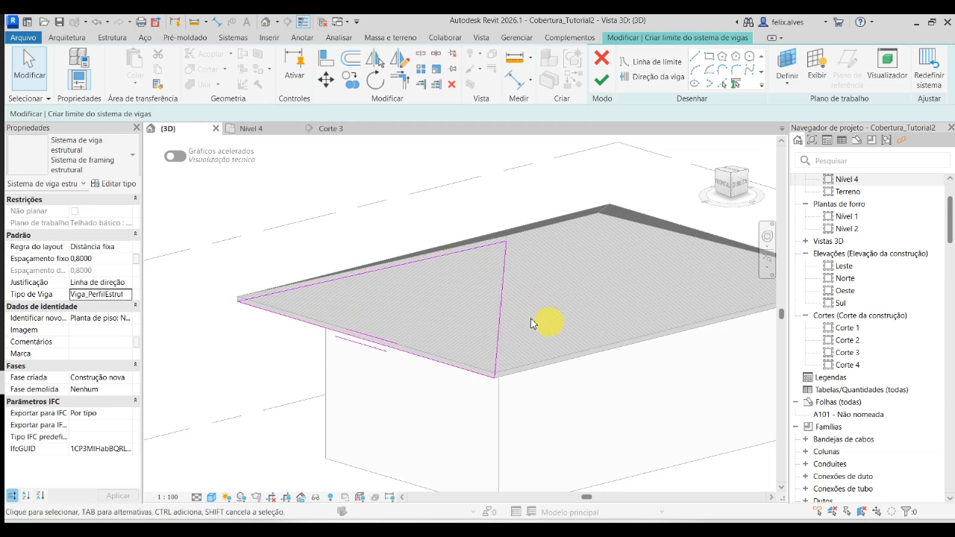
pyautogui.click(601, 80)
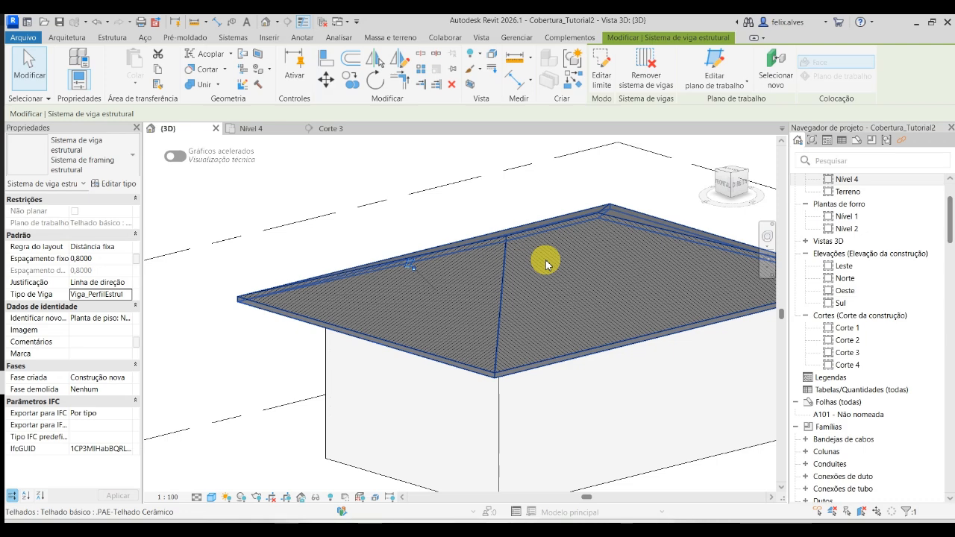
pyautogui.press('Escape')
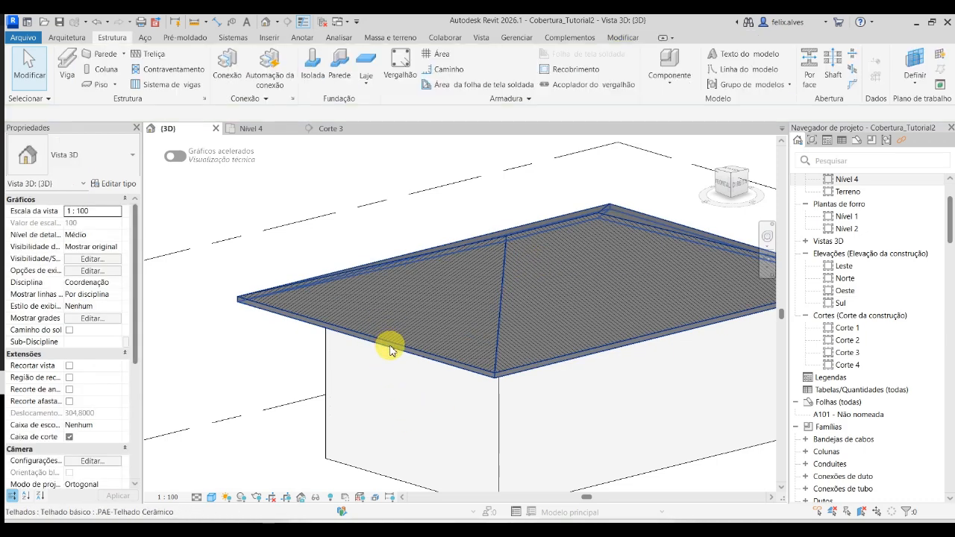
# - Hide the .PAE-Telhado Cerâmico roof in the 3D view to expose the rafters and battens underneath
pyautogui.click(389, 345)
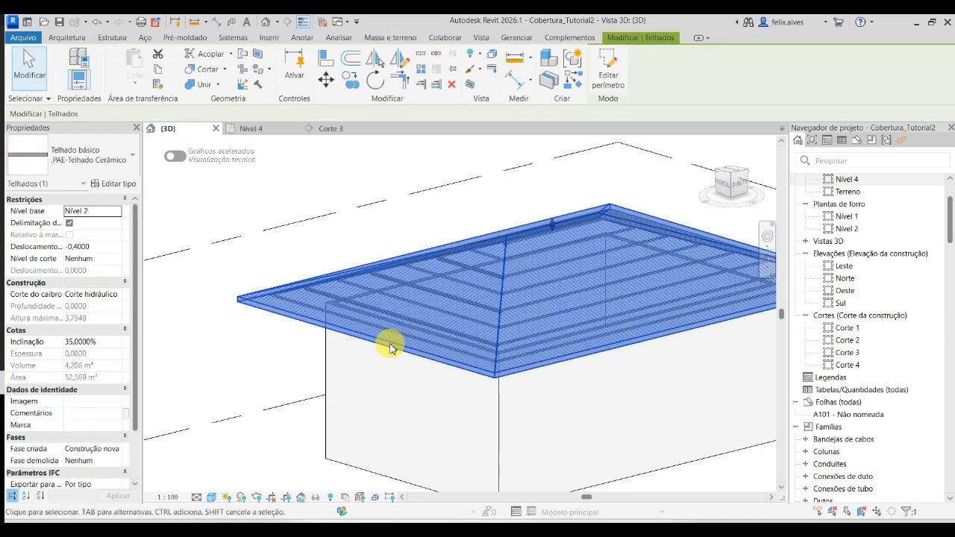
pyautogui.press('Escape')
pyautogui.keyDown('shift'); pyautogui.moveTo(319, 356); pyautogui.dragTo(520, 373, button='middle'); pyautogui.keyUp('shift')
pyautogui.moveTo(435, 337); pyautogui.dragTo(542, 462, button='middle')
pyautogui.scroll(8, 454, 411)
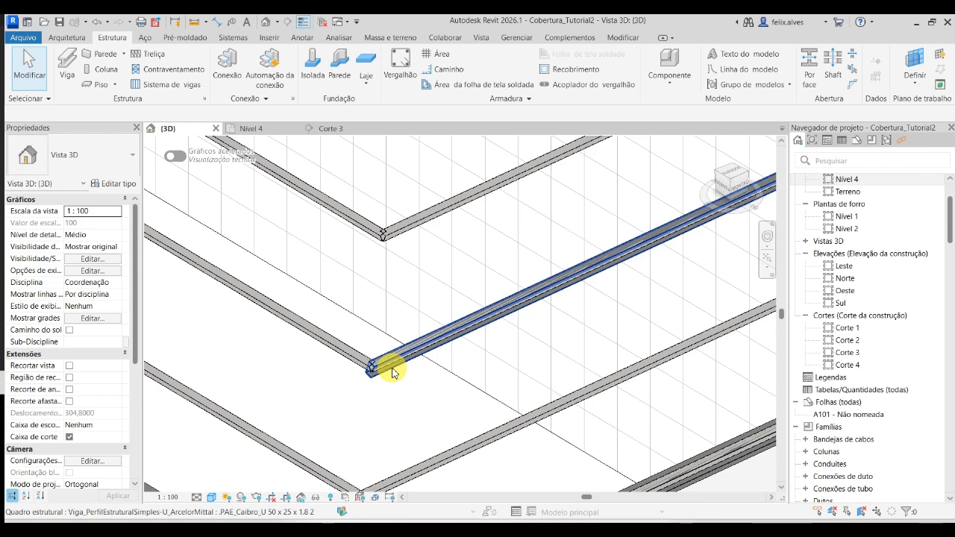
pyautogui.scroll(-3, 390, 377)
pyautogui.scroll(-3, 387, 379)
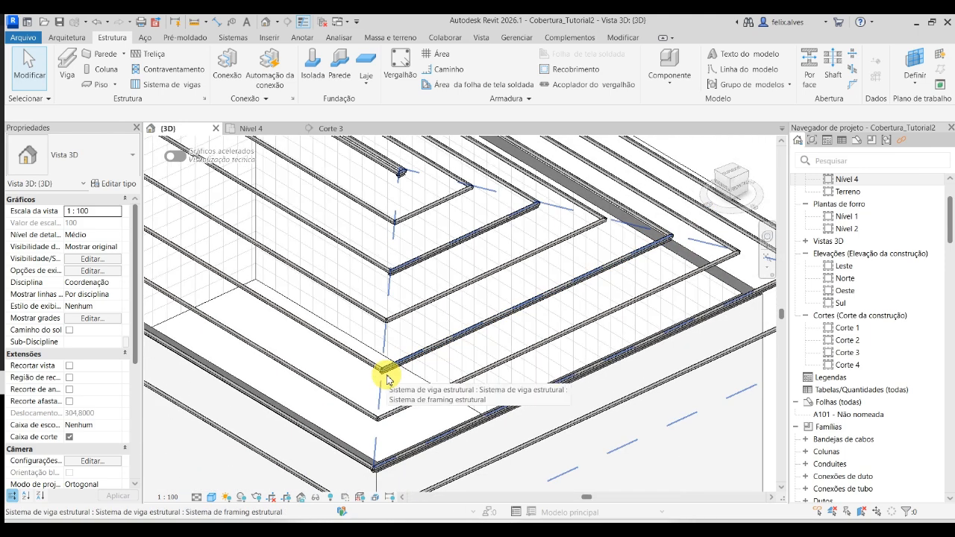
# - Open the triangular slope's rafter beam system for boundary editing and switch to the Nível 4 floor plan
pyautogui.click(386, 379)
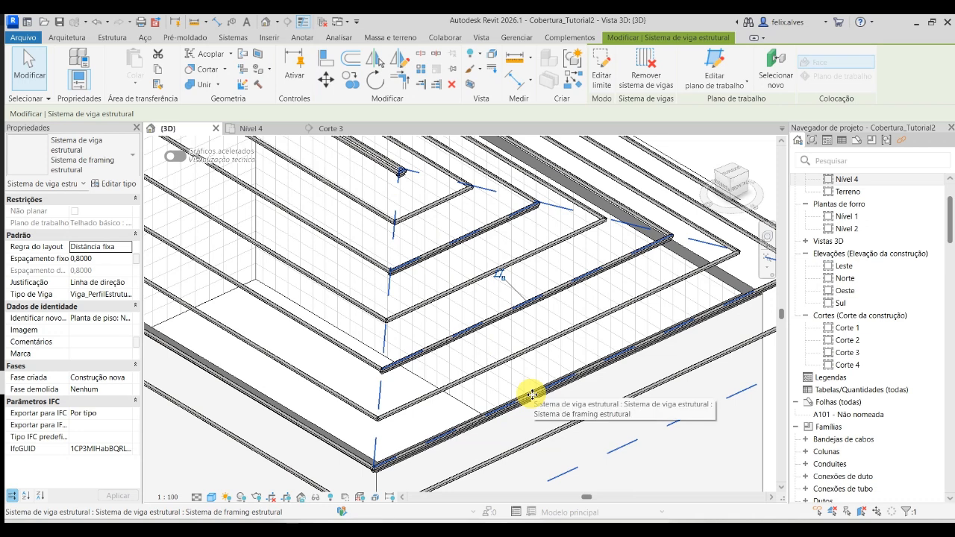
pyautogui.click(601, 66)
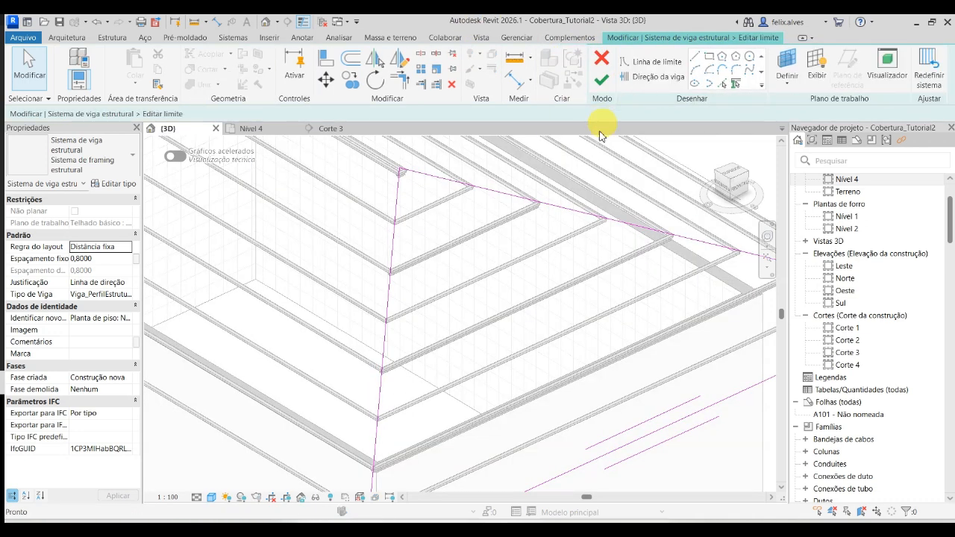
pyautogui.scroll(-3, 593, 221)
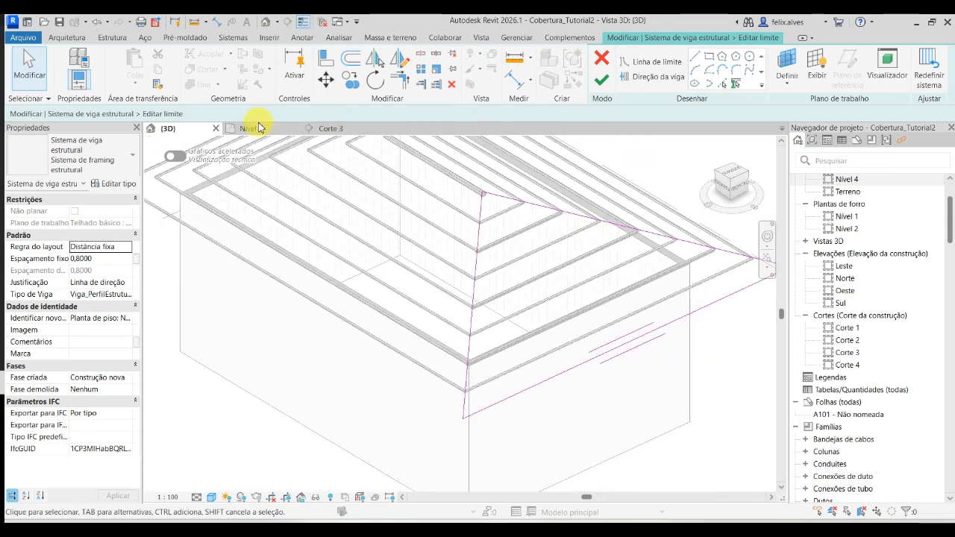
pyautogui.click(257, 130)
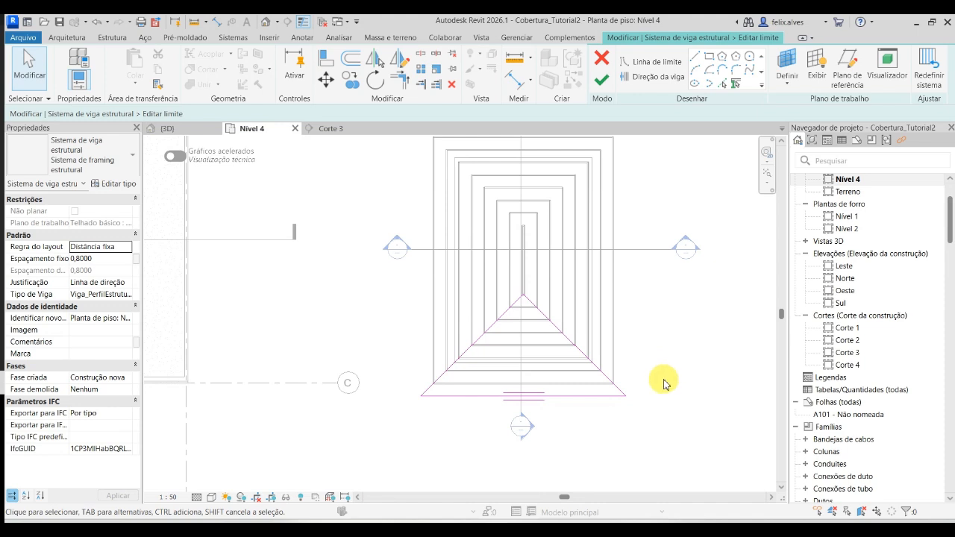
# - Define the beam direction with a line about 4.10 m long, perpendicular to the eave from its corner, and finish the boundary edit
pyautogui.click(642, 82)
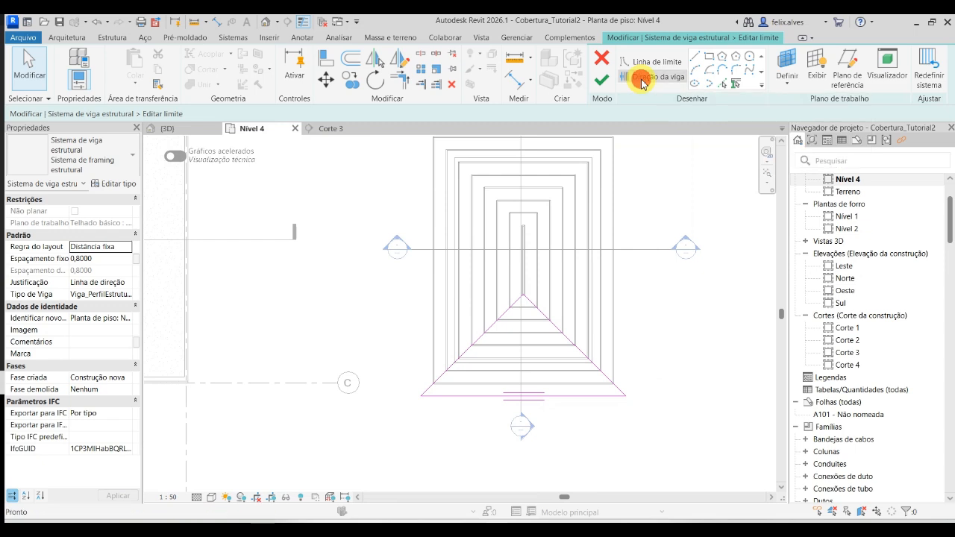
pyautogui.click(694, 60)
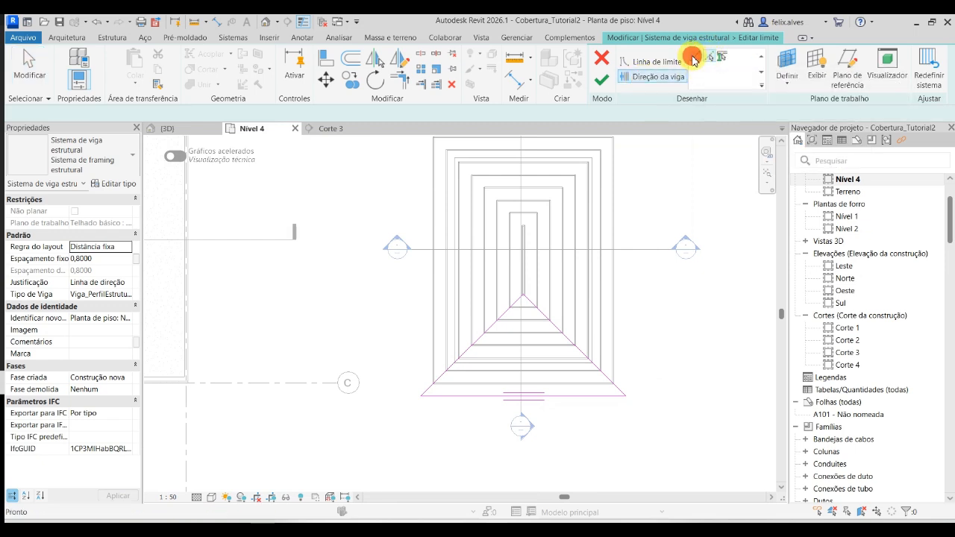
pyautogui.click(625, 397)
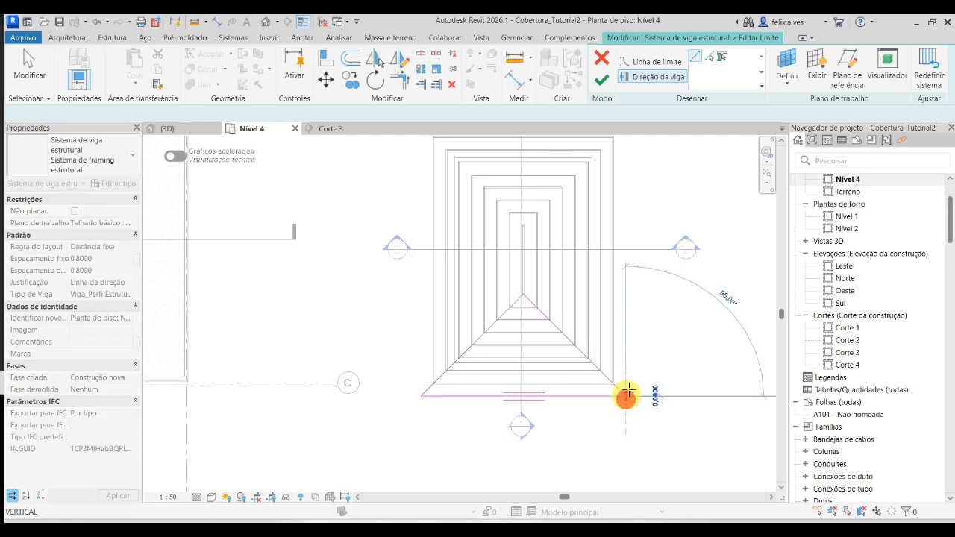
pyautogui.click(623, 268)
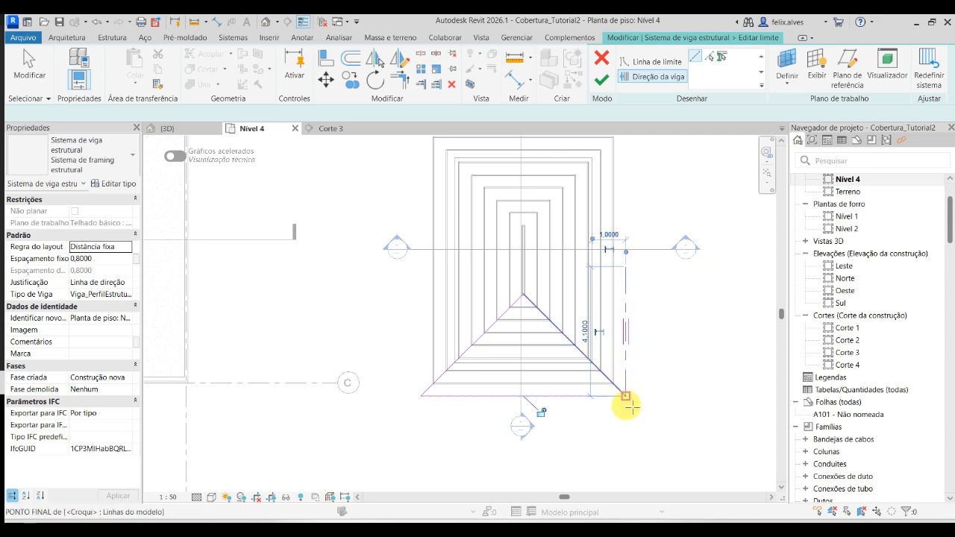
pyautogui.click(601, 83)
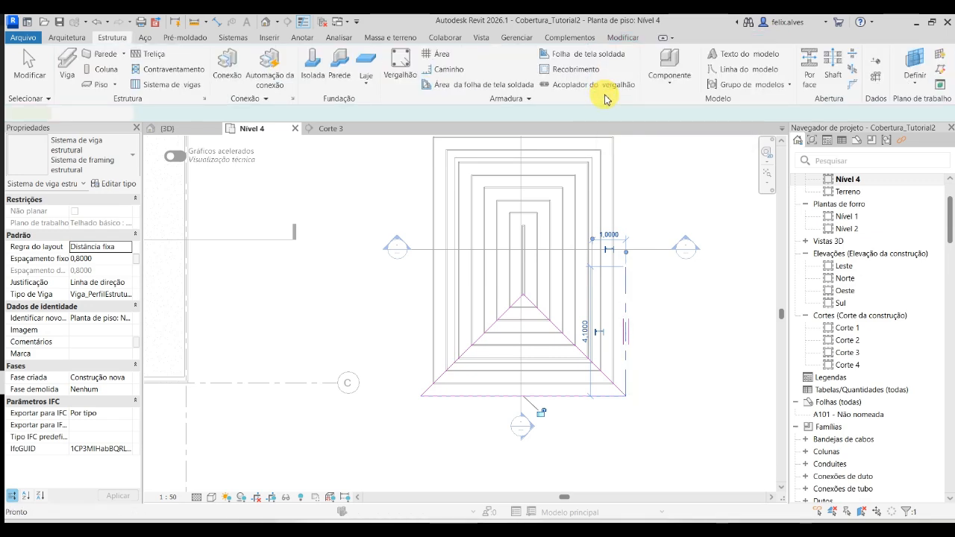
pyautogui.scroll(3, 571, 397)
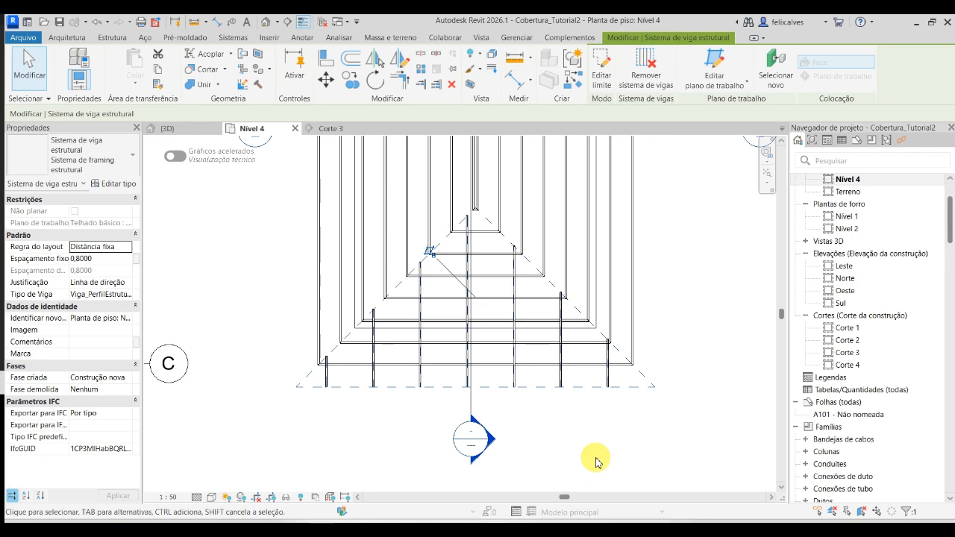
pyautogui.press('Escape')
# - Examine the triangular slope's rafters in plan and in 3D, checking how they cross the battens near the eave
pyautogui.scroll(4, 465, 217)
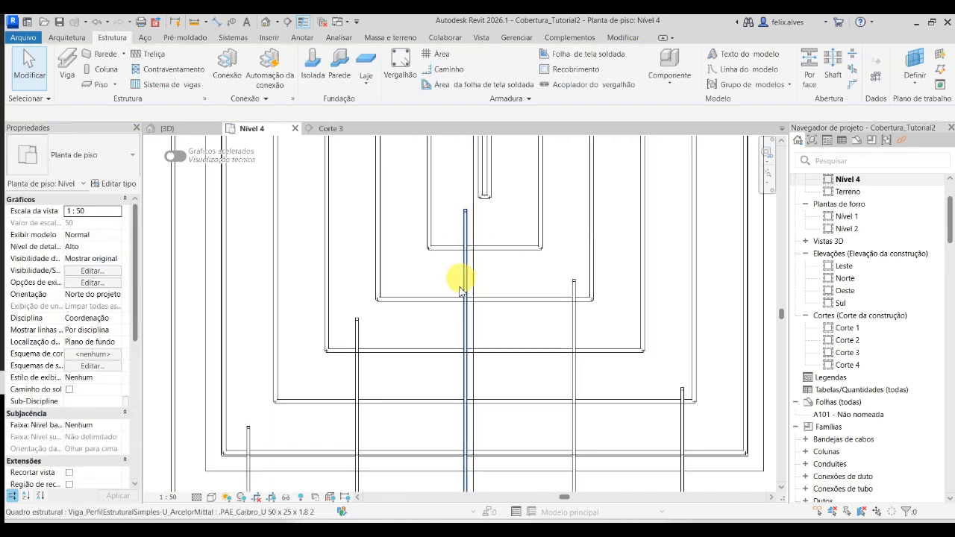
pyautogui.scroll(-4, 469, 328)
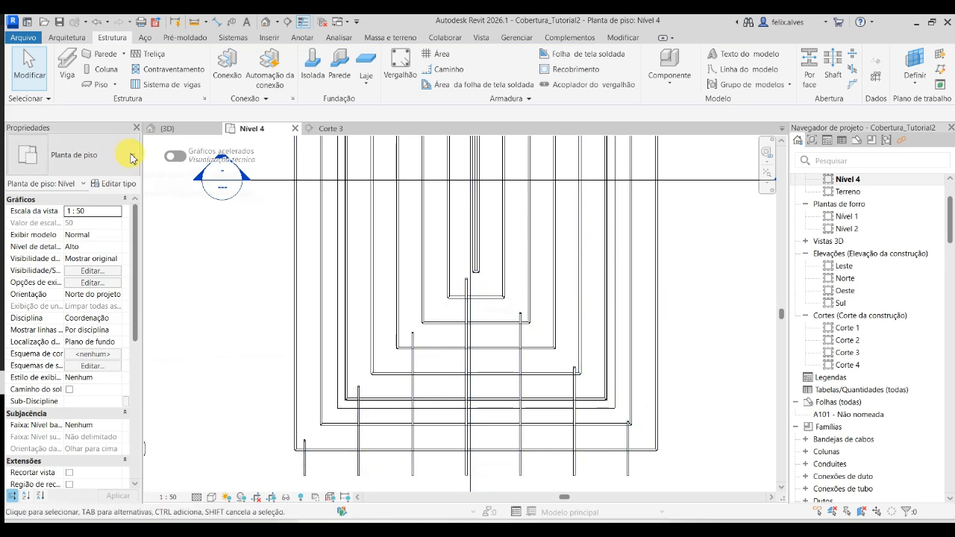
pyautogui.click(197, 129)
pyautogui.keyDown('shift'); pyautogui.moveTo(591, 435); pyautogui.dragTo(425, 423, button='middle'); pyautogui.keyUp('shift')
pyautogui.scroll(5, 530, 398)
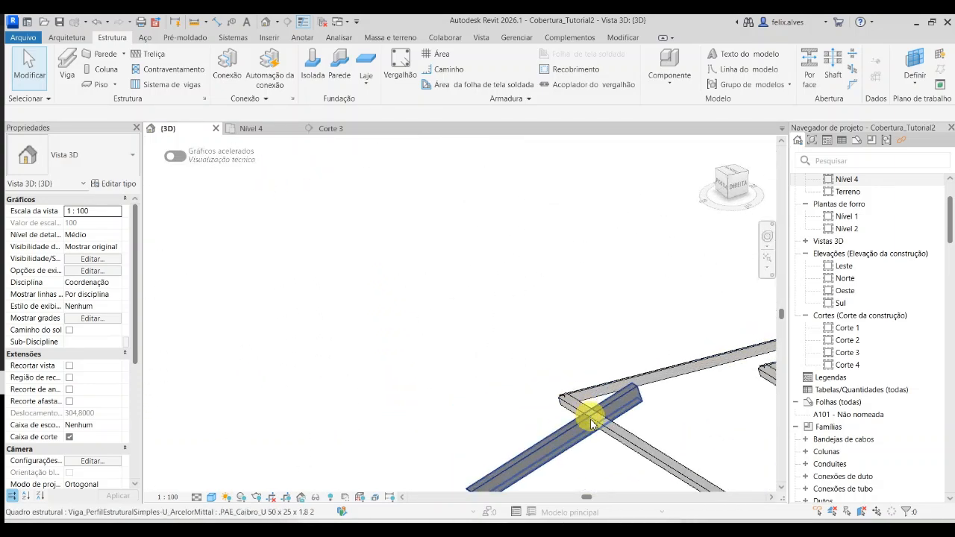
pyautogui.moveTo(582, 467); pyautogui.dragTo(455, 290, button='middle')
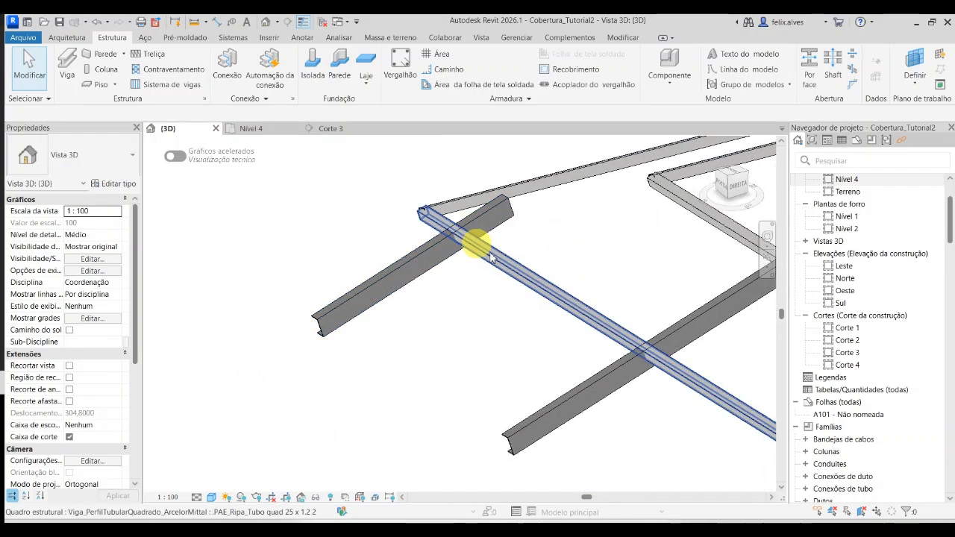
pyautogui.scroll(-3, 452, 239)
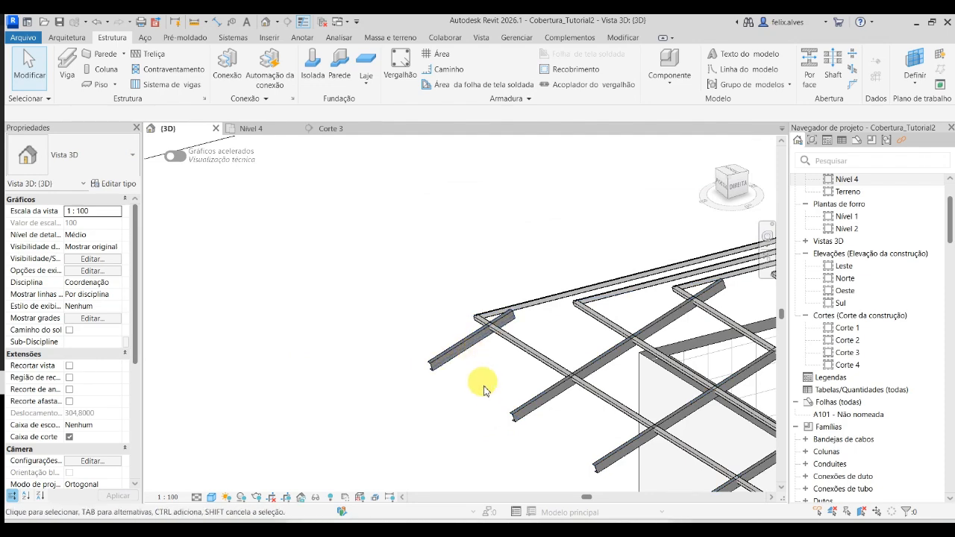
pyautogui.click(485, 402)
pyautogui.scroll(-2, 485, 402)
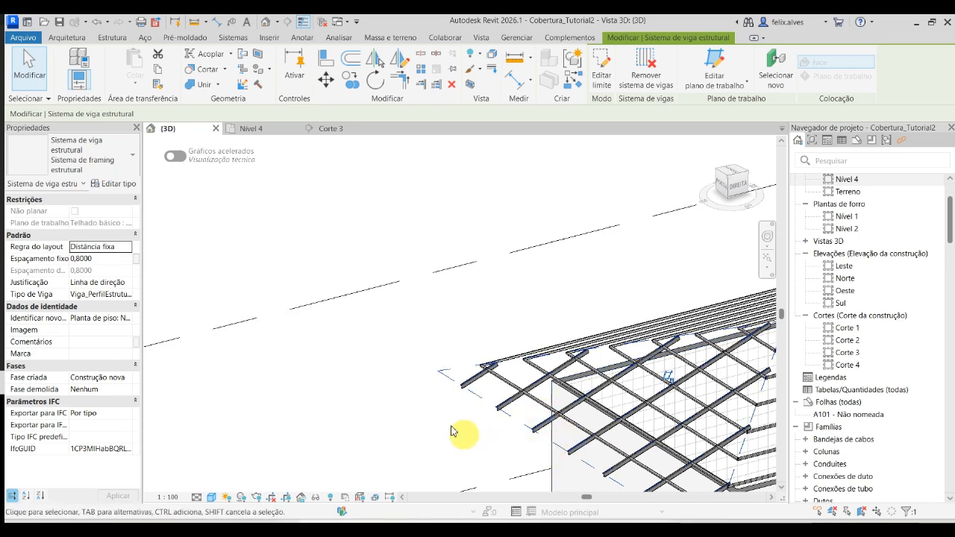
pyautogui.click(477, 322)
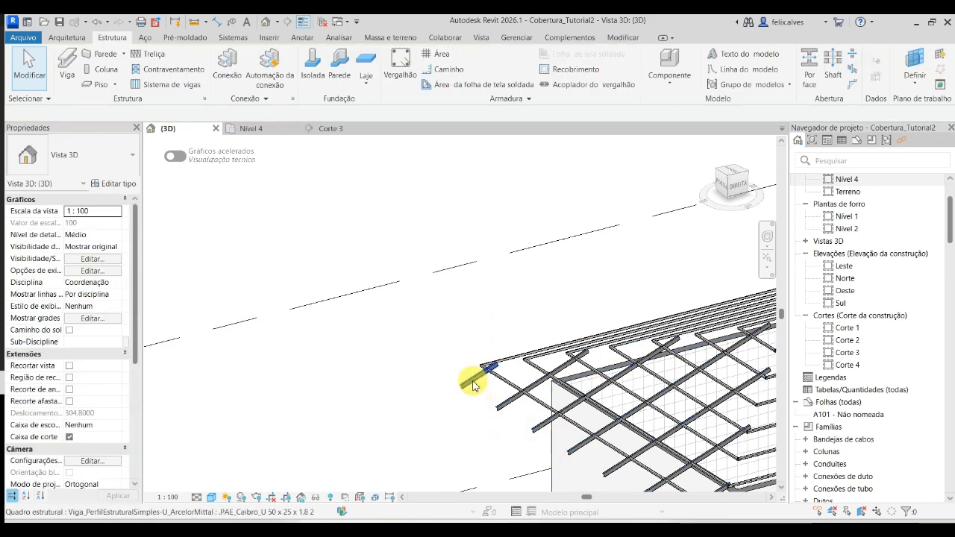
# - Select all instances of the Caibro rafter type in the entire project and set their z offset value to -0.025
pyautogui.click(459, 382)
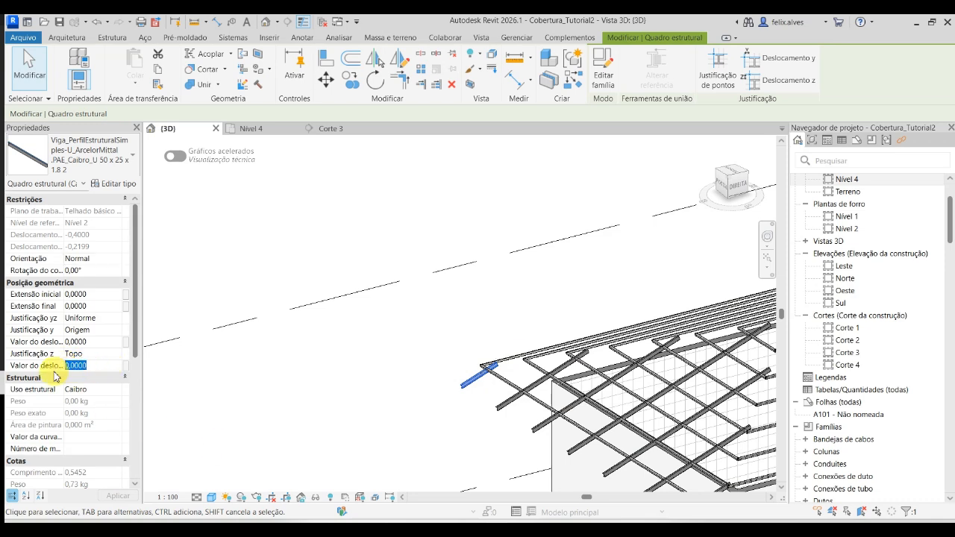
pyautogui.click(458, 421)
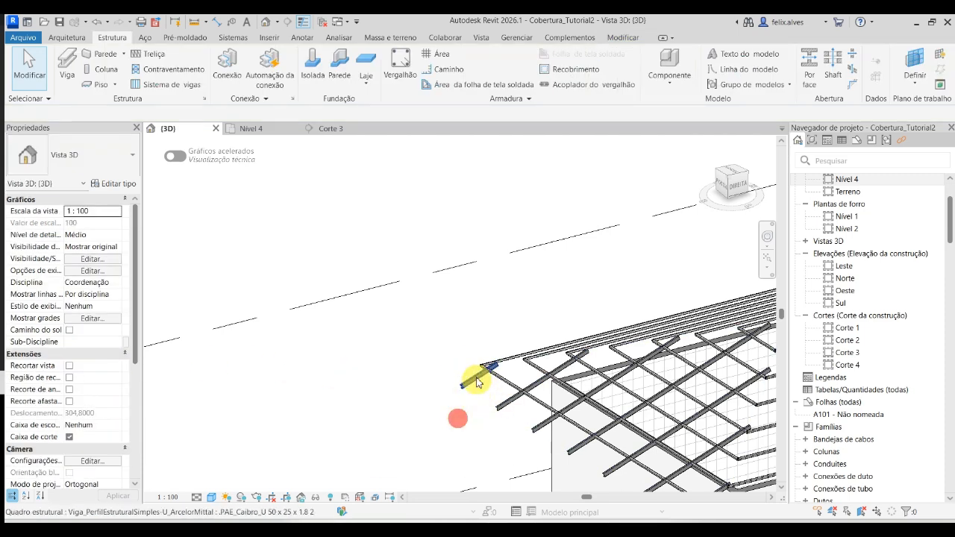
pyautogui.click(472, 379)
pyautogui.rightClick(471, 379)
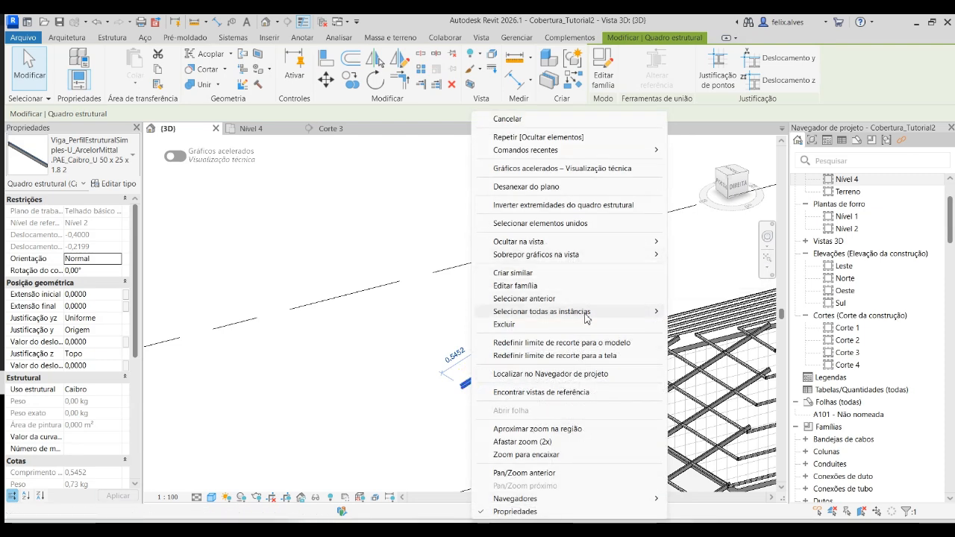
pyautogui.moveTo(641, 311)
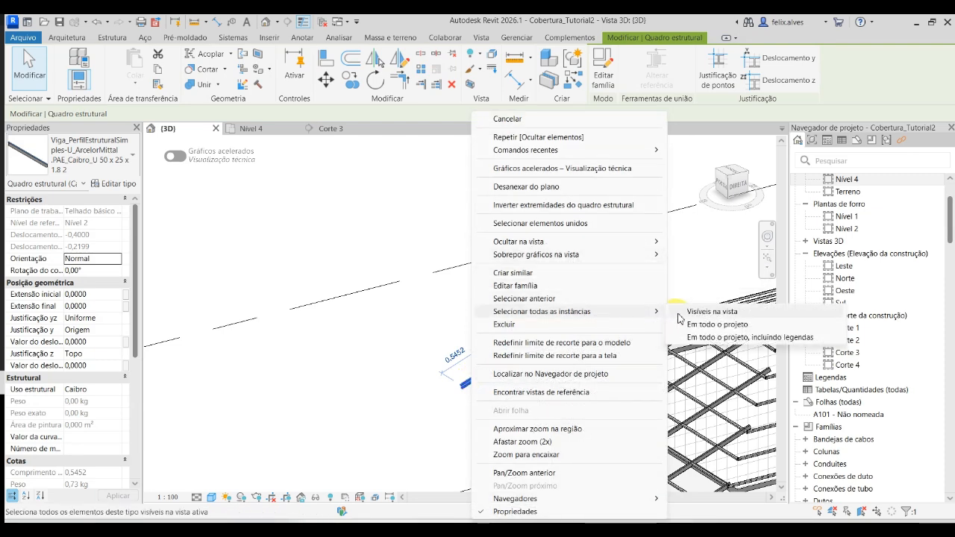
pyautogui.click(721, 326)
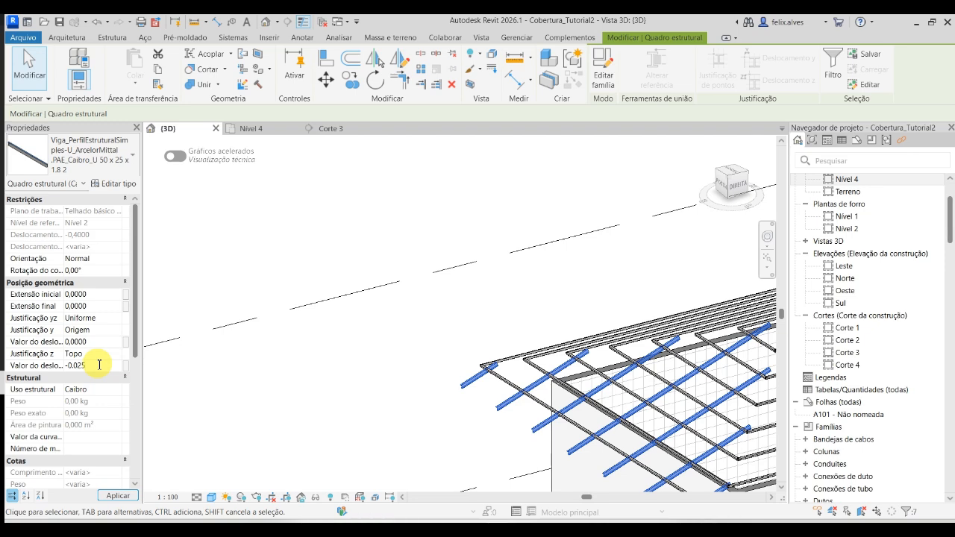
pyautogui.click(129, 498)
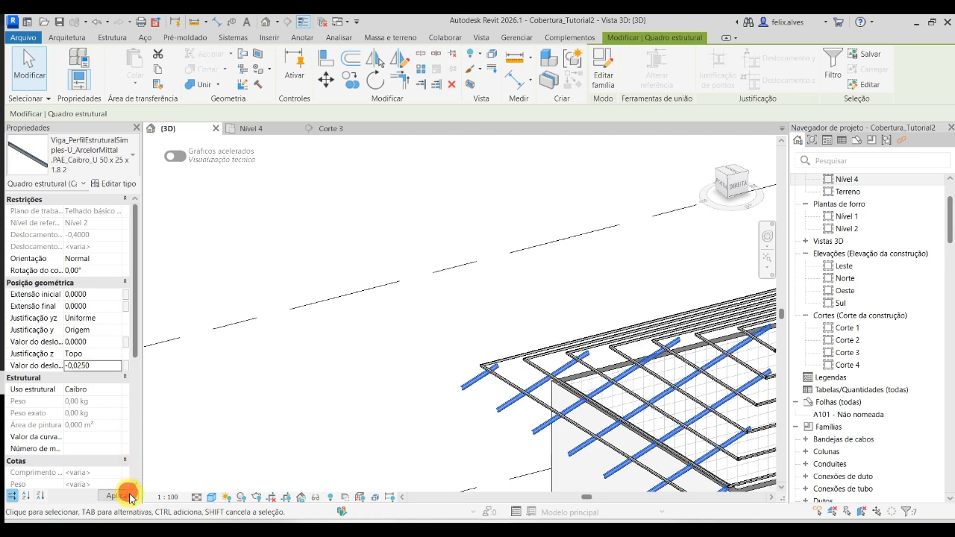
pyautogui.click(326, 433)
# - Unhide the ceramic tile roof in the 3D view through the hidden-elements mode and leave that mode
pyautogui.scroll(2, 490, 423)
pyautogui.scroll(-4, 477, 351)
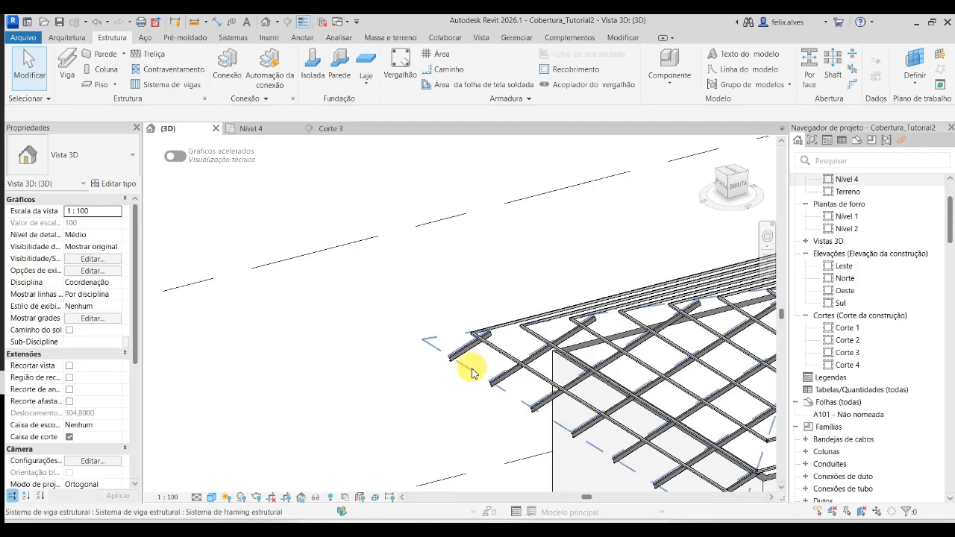
pyautogui.moveTo(473, 373)
pyautogui.keyDown('shift'); pyautogui.mouseDown(button='middle')
pyautogui.moveTo(473, 385)
pyautogui.moveTo(595, 417)
pyautogui.moveTo(678, 392)
pyautogui.moveTo(605, 350)
pyautogui.moveTo(497, 347)
pyautogui.moveTo(468, 375)
pyautogui.moveTo(421, 386)
pyautogui.moveTo(458, 382)
pyautogui.moveTo(456, 370)
pyautogui.mouseUp(button='middle'); pyautogui.keyUp('shift')
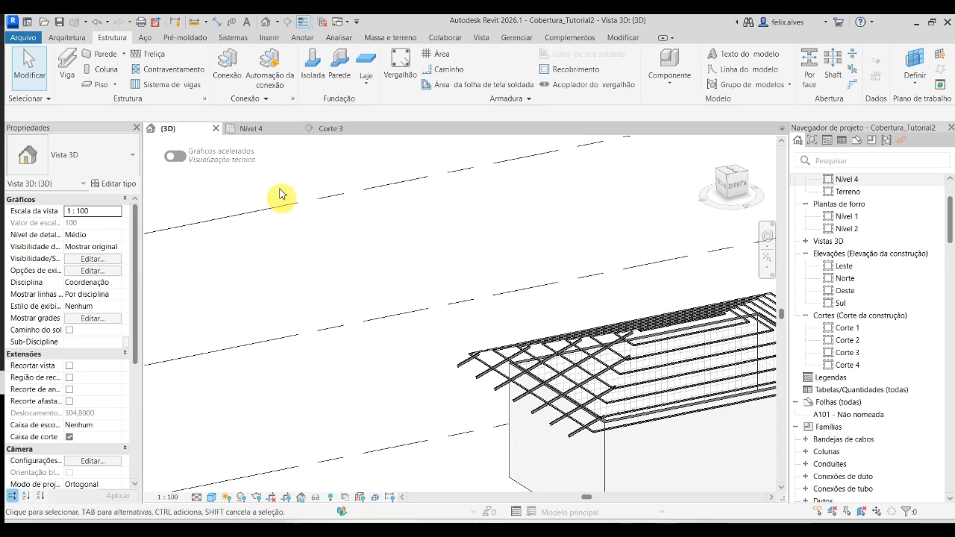
pyautogui.click(330, 497)
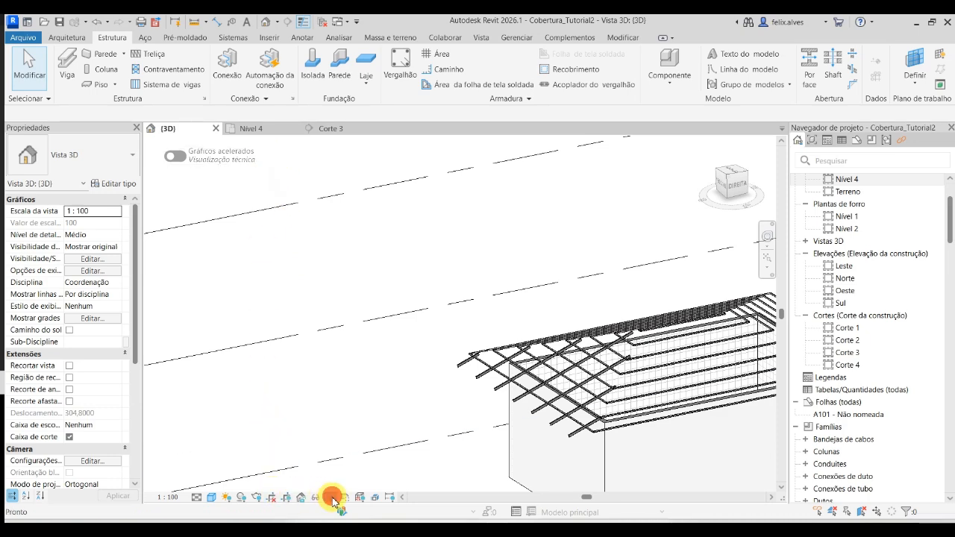
pyautogui.click(522, 369)
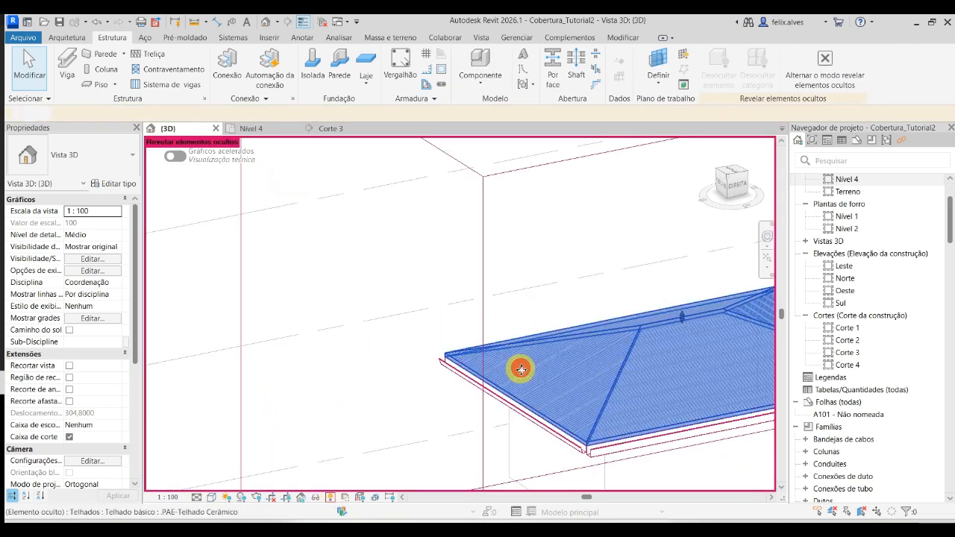
pyautogui.click(597, 248)
pyautogui.click(828, 69)
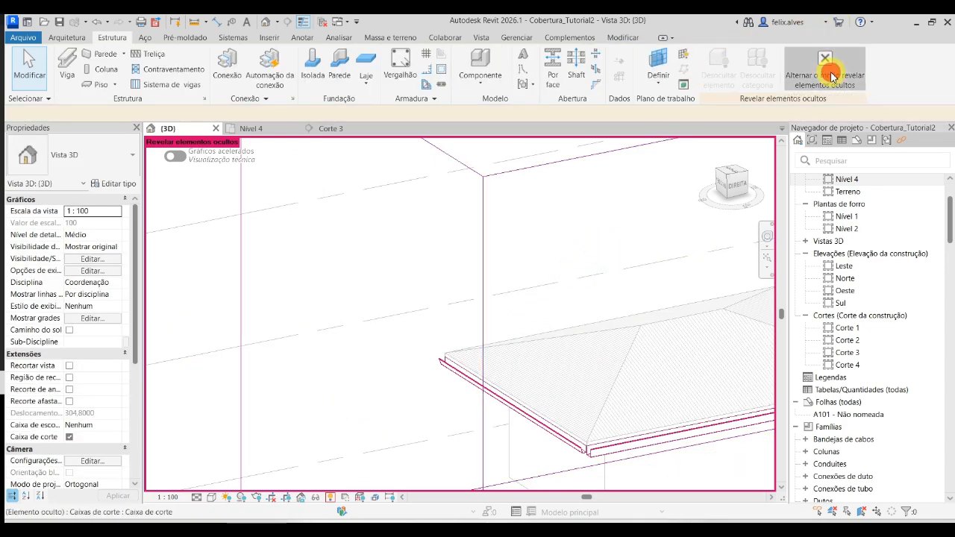
# - Examine the rafters against the roof's underside and eave in 3D, and check them in section Corte 3
pyautogui.keyDown('shift'); pyautogui.moveTo(472, 455); pyautogui.dragTo(399, 320, button='middle'); pyautogui.keyUp('shift')
pyautogui.scroll(4, 445, 349)
pyautogui.scroll(4, 449, 366)
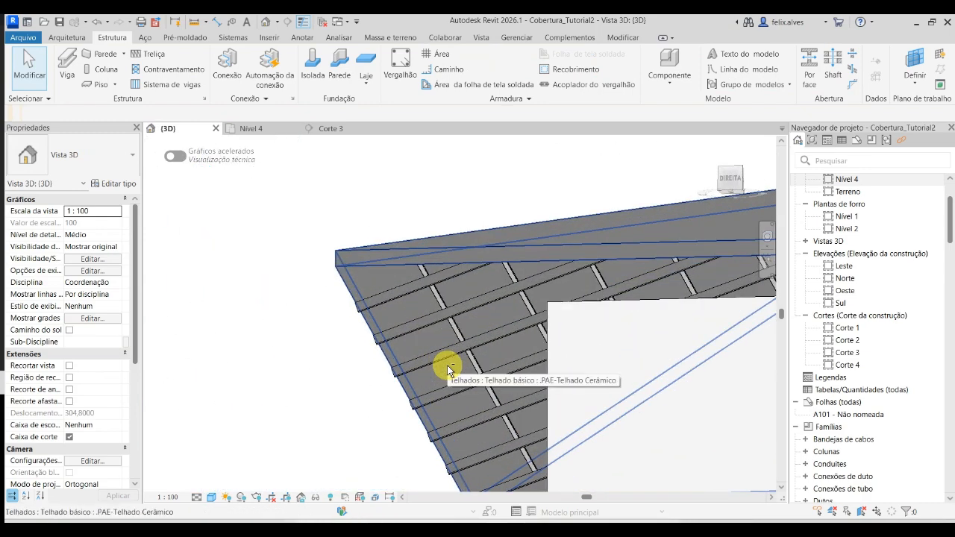
pyautogui.keyDown('shift'); pyautogui.moveTo(449, 367); pyautogui.dragTo(441, 312, button='middle'); pyautogui.keyUp('shift')
pyautogui.scroll(-1, 491, 372)
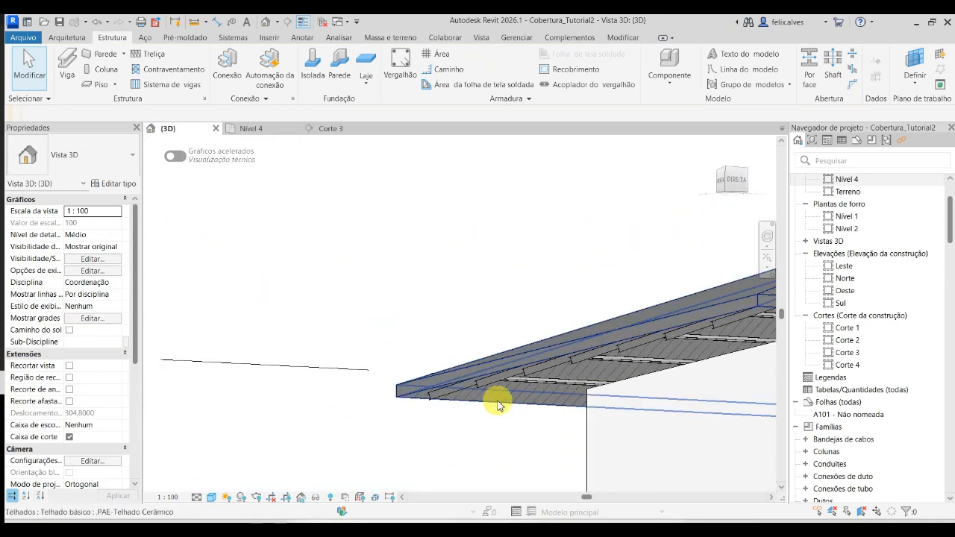
pyautogui.keyDown('shift'); pyautogui.moveTo(581, 401); pyautogui.dragTo(544, 454, button='middle'); pyautogui.keyUp('shift')
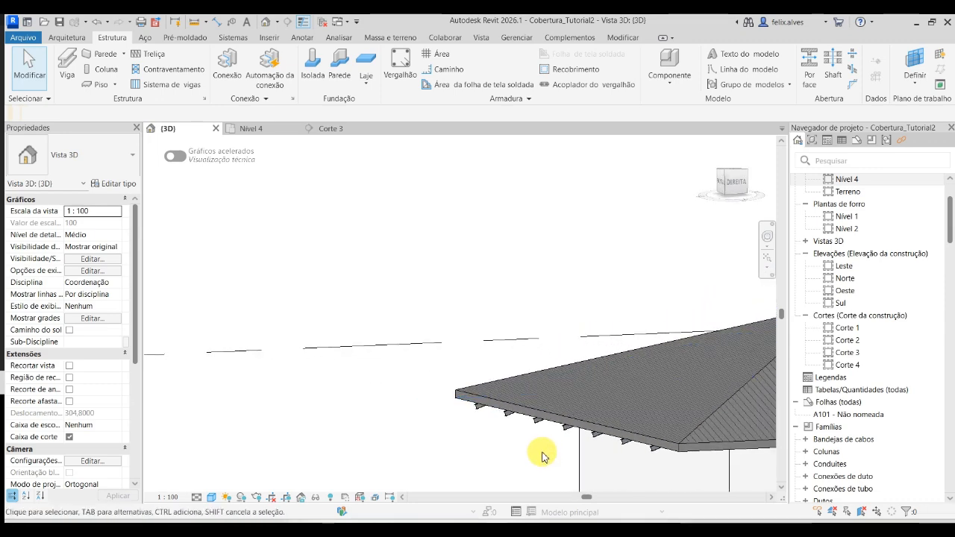
pyautogui.click(332, 133)
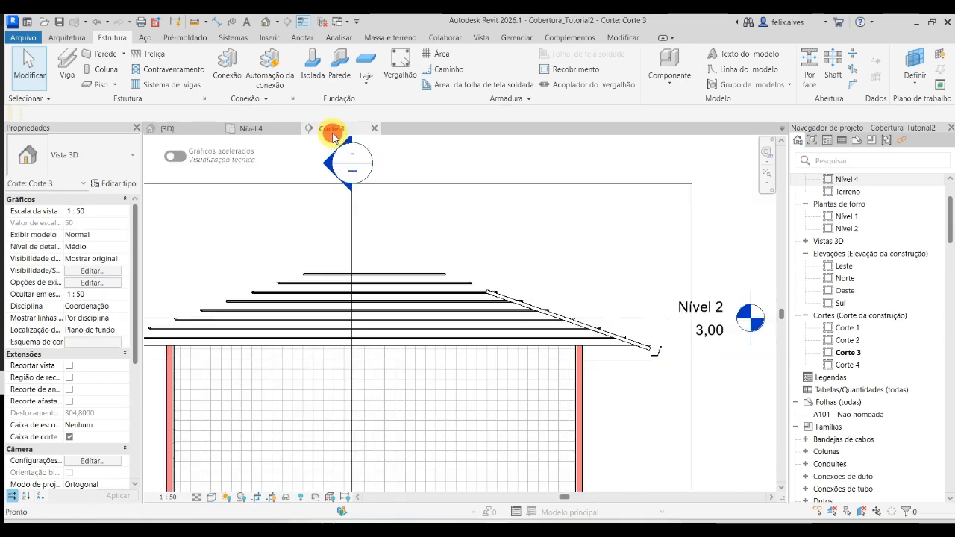
# - Inspect the batten beam system of the long slope opposite grid bubble C in the Nível 4 floor plan
pyautogui.click(250, 129)
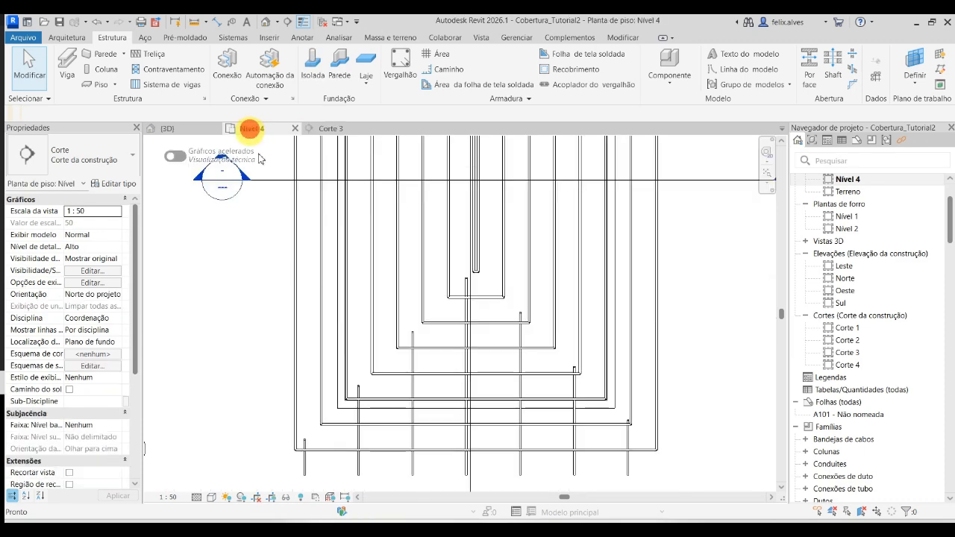
pyautogui.scroll(-1, 382, 332)
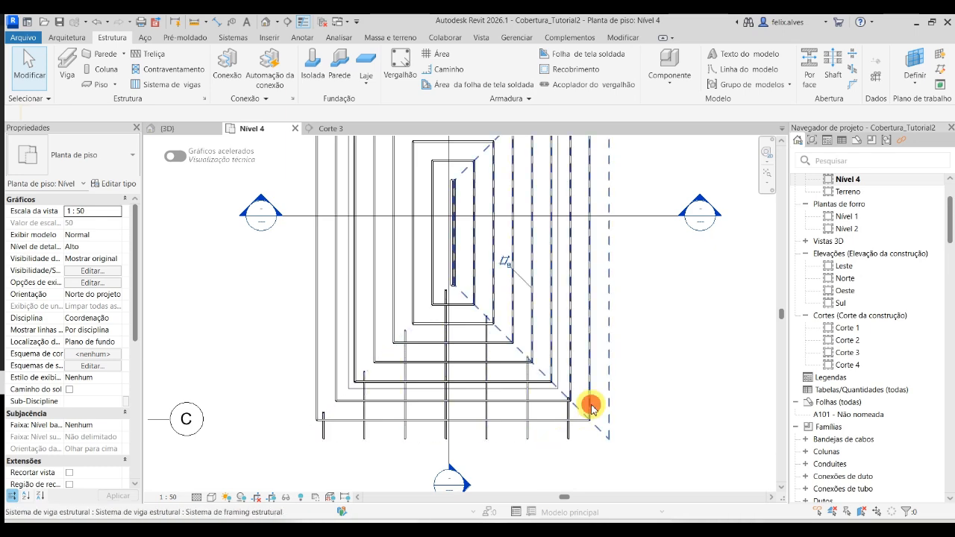
pyautogui.click(591, 405)
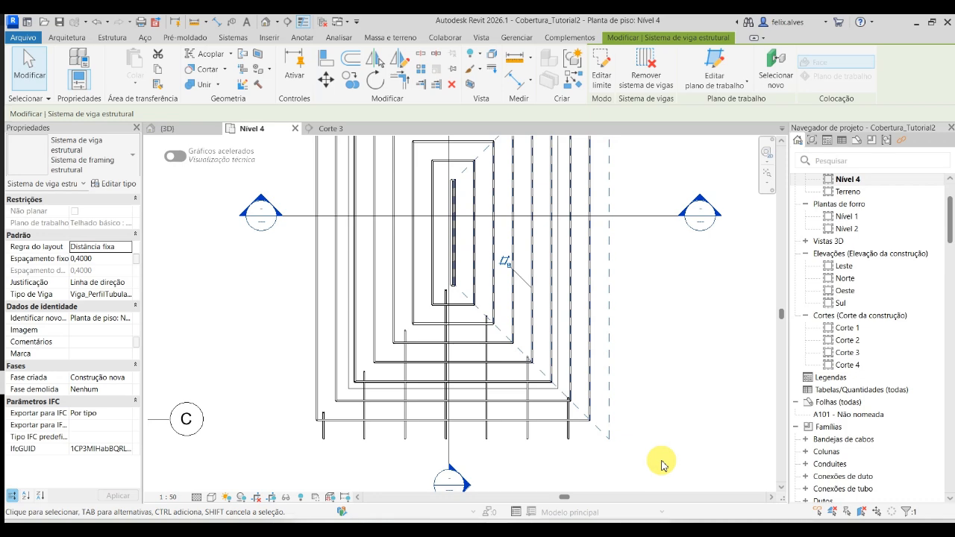
pyautogui.scroll(-1, 641, 422)
pyautogui.moveTo(648, 417); pyautogui.dragTo(665, 464, button='middle')
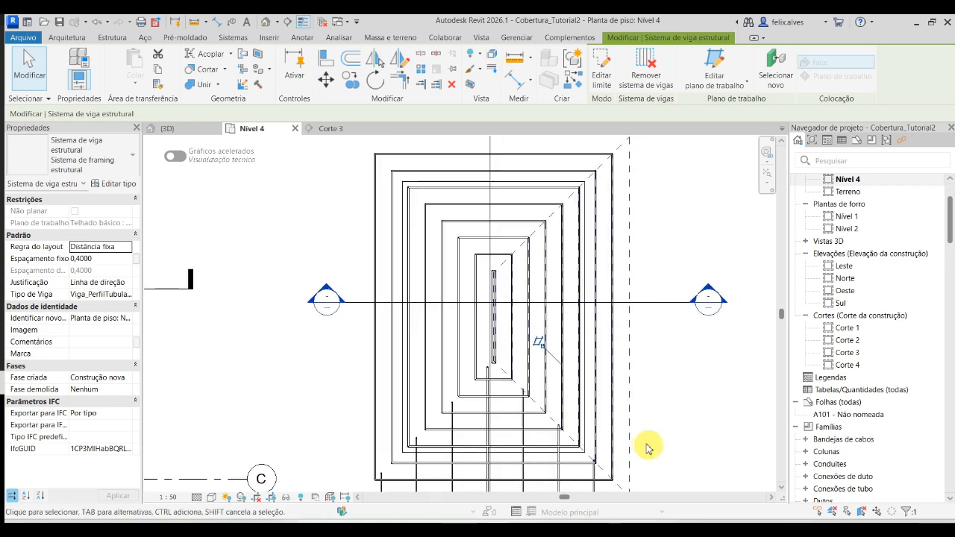
pyautogui.press('Escape')
# - Open the Corte 4 section from the transverse section line in plan and set its detail level to Médio
pyautogui.scroll(1, 605, 438)
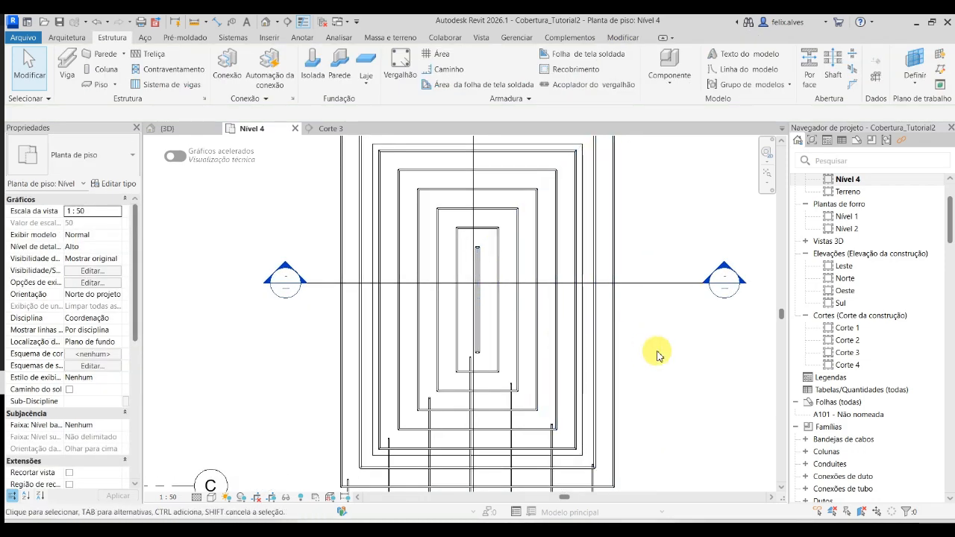
pyautogui.rightClick(654, 293)
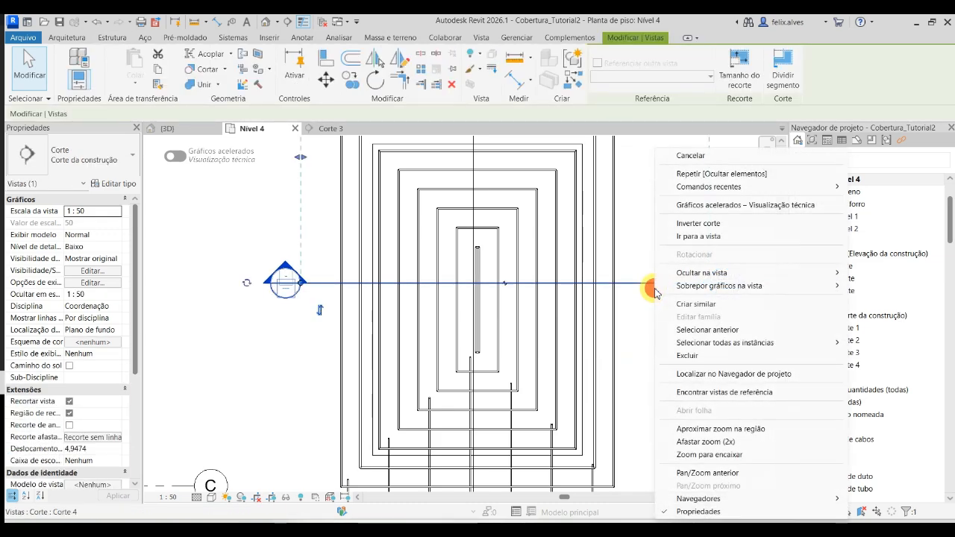
pyautogui.click(700, 235)
pyautogui.scroll(2, 583, 361)
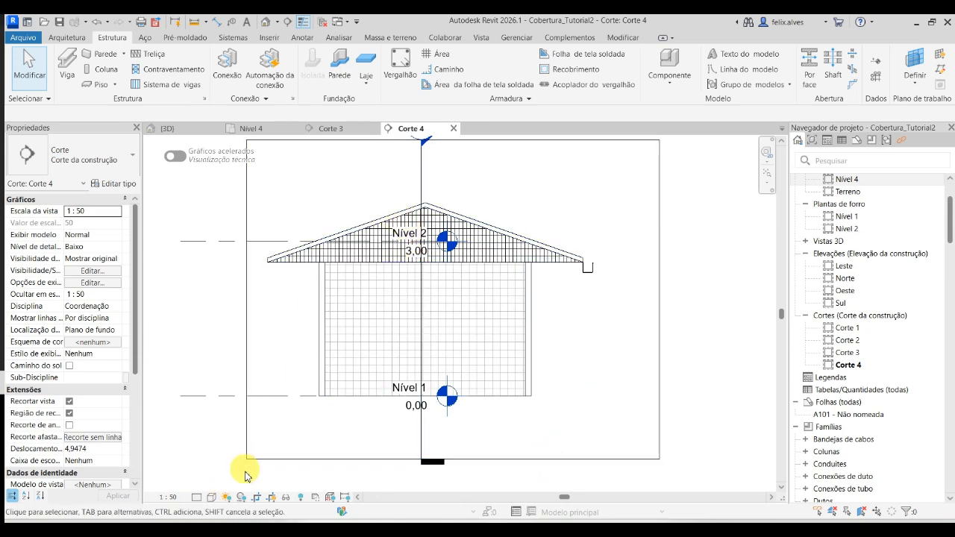
pyautogui.click(211, 497)
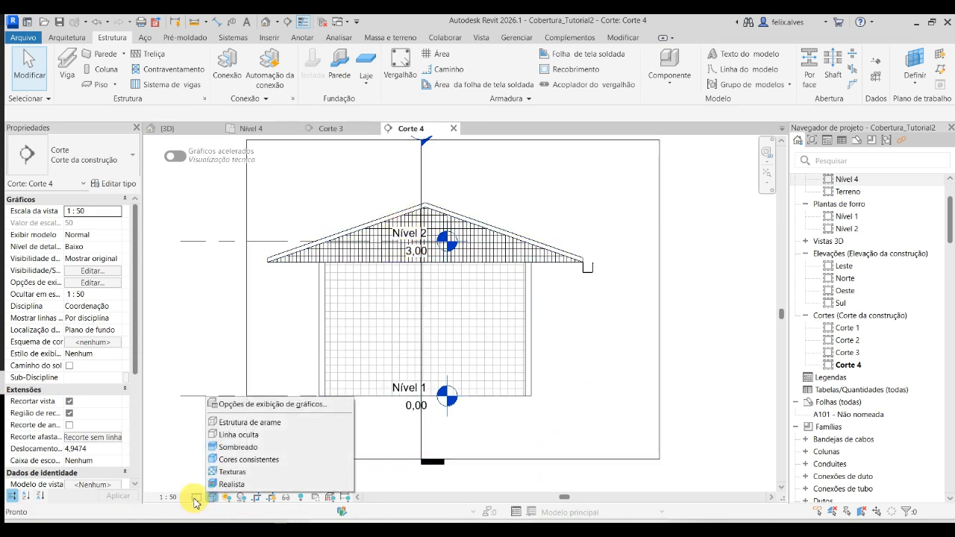
pyautogui.click(195, 499)
pyautogui.click(212, 472)
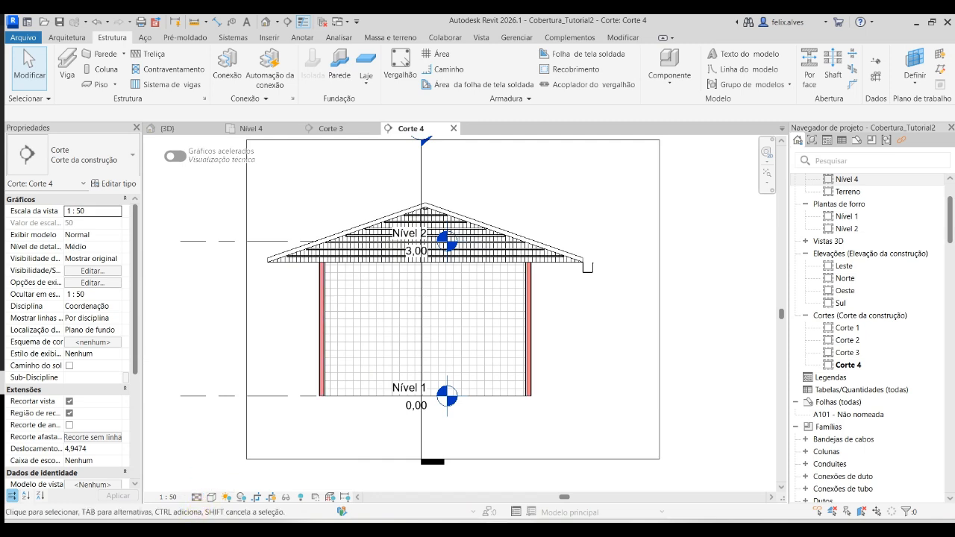
# - Hide the levels category in the Corte 4 section and inspect the batten ends along the roof slope
pyautogui.scroll(-2, 579, 458)
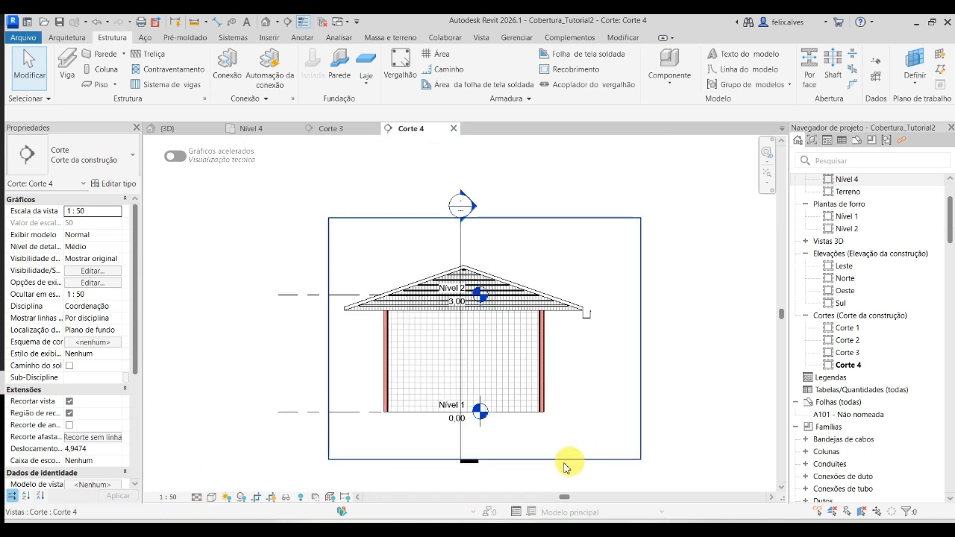
pyautogui.rightClick(346, 296)
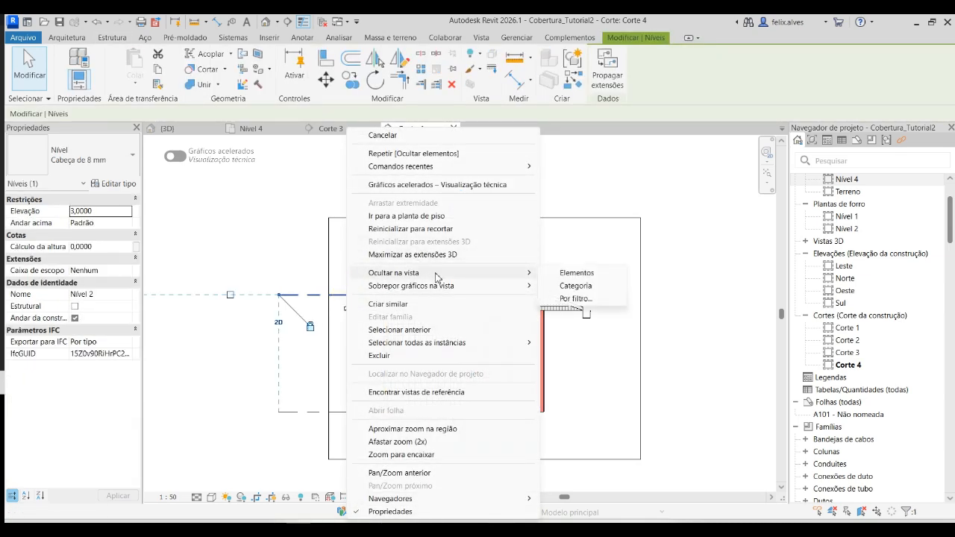
pyautogui.click(590, 285)
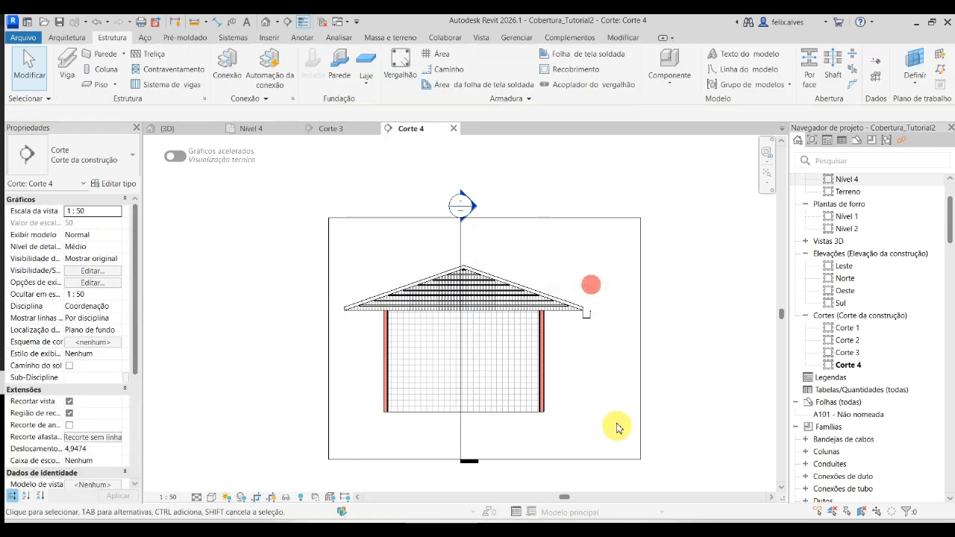
pyautogui.scroll(7, 533, 299)
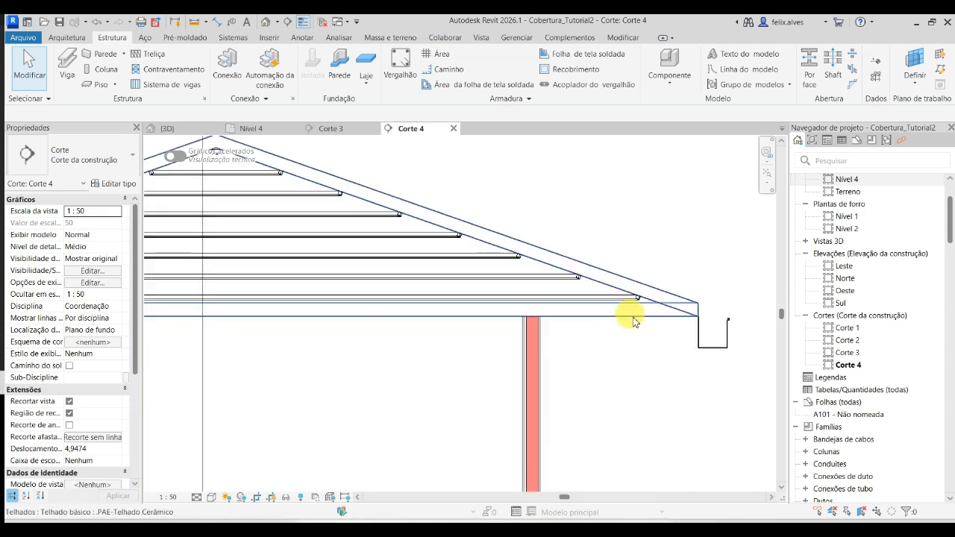
pyautogui.scroll(-3, 675, 378)
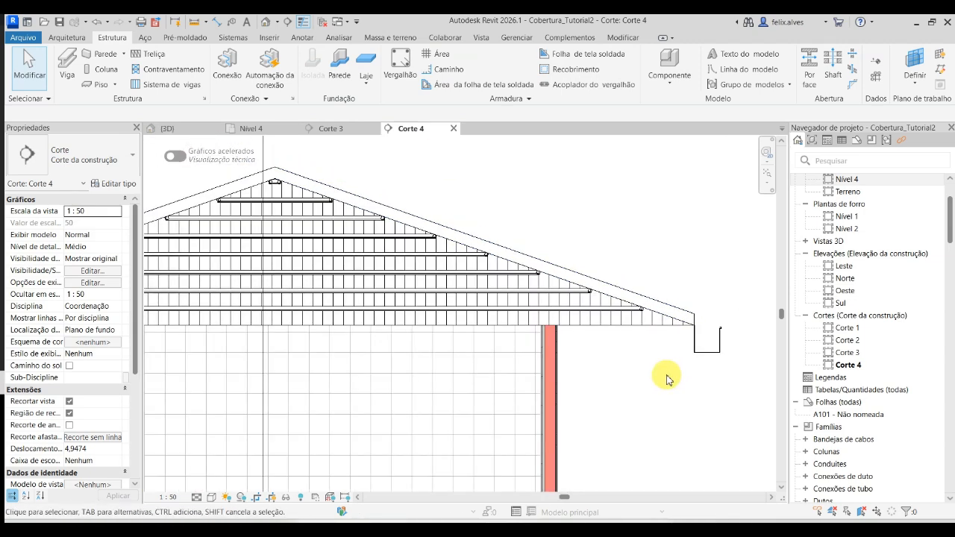
pyautogui.scroll(-1, 664, 377)
pyautogui.moveTo(664, 378); pyautogui.dragTo(758, 403, button='middle')
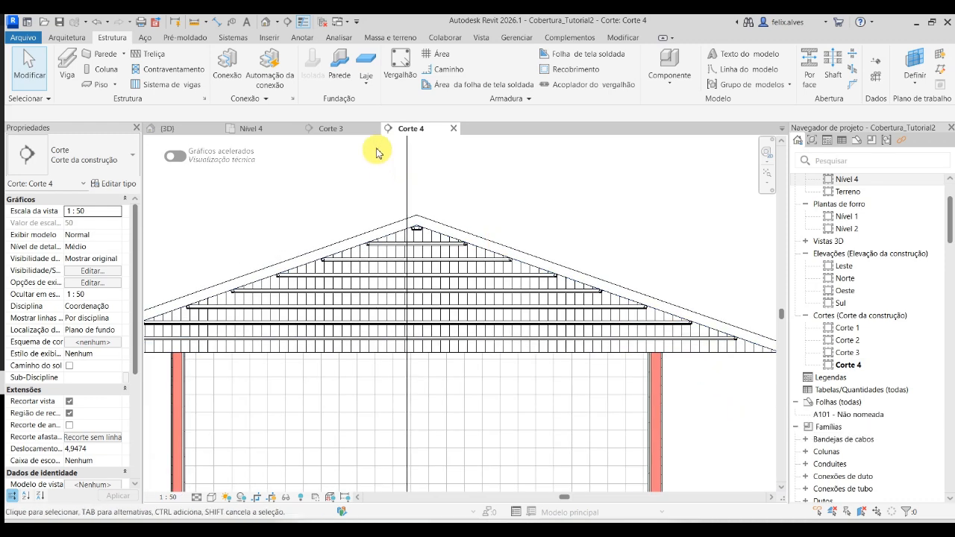
# - Return to the 3D view and hide the ceramic tile roof element there
pyautogui.click(181, 128)
pyautogui.scroll(-1, 425, 237)
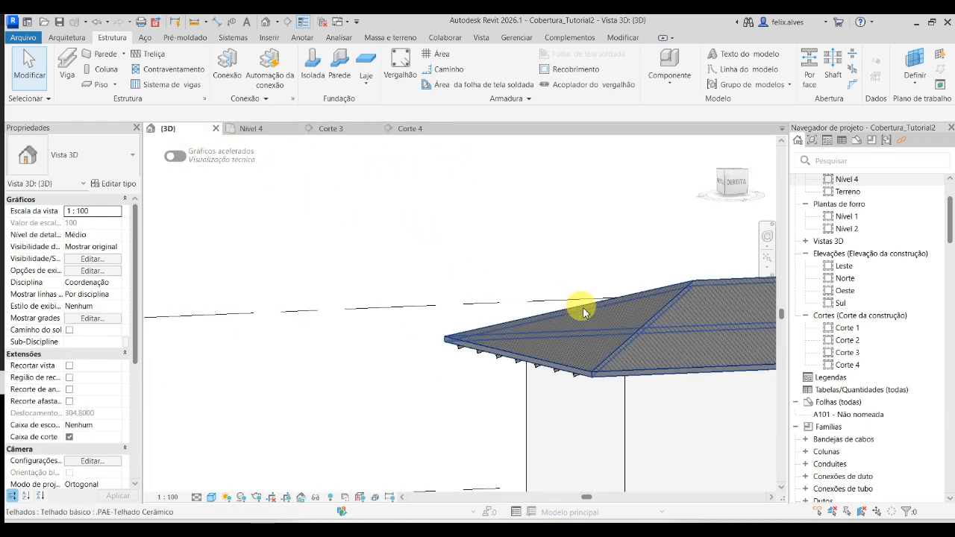
pyautogui.click(617, 375)
pyautogui.rightClick(617, 374)
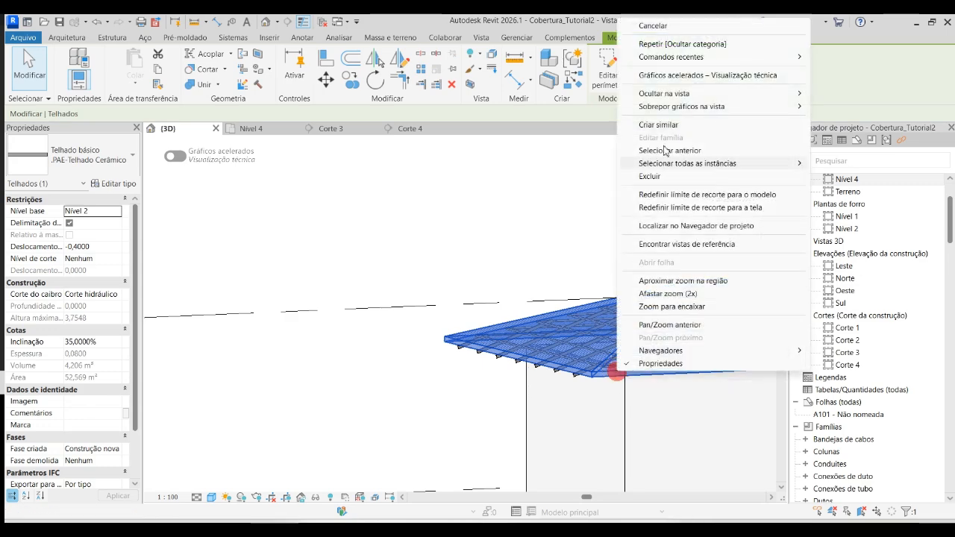
pyautogui.click(846, 106)
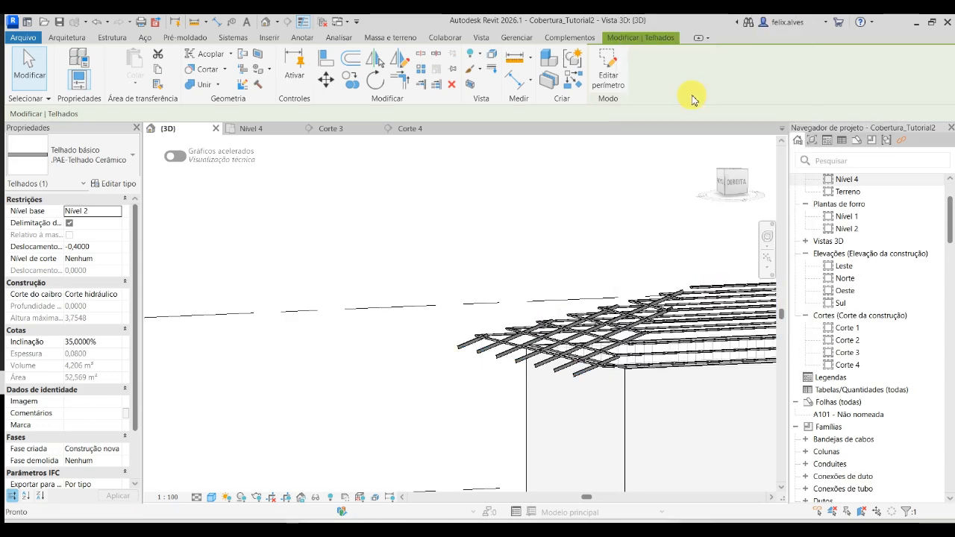
# - Select the long slope's batten beam system in 3D and inspect its position in sections Corte 3 and Corte 4
pyautogui.scroll(-2, 560, 205)
pyautogui.keyDown('shift'); pyautogui.moveTo(563, 212); pyautogui.dragTo(497, 456, button='middle'); pyautogui.keyUp('shift')
pyautogui.scroll(5, 507, 336)
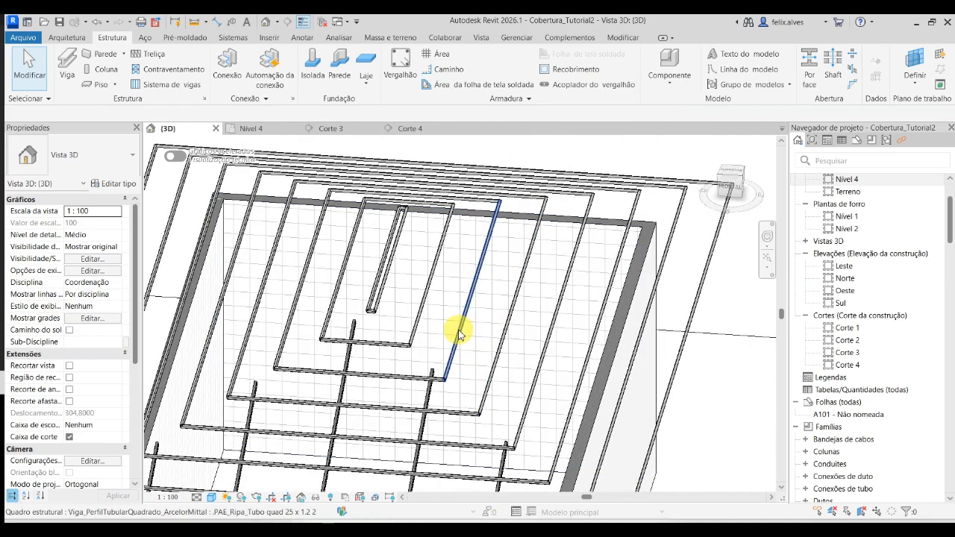
pyautogui.press('Tab')
pyautogui.click(455, 334)
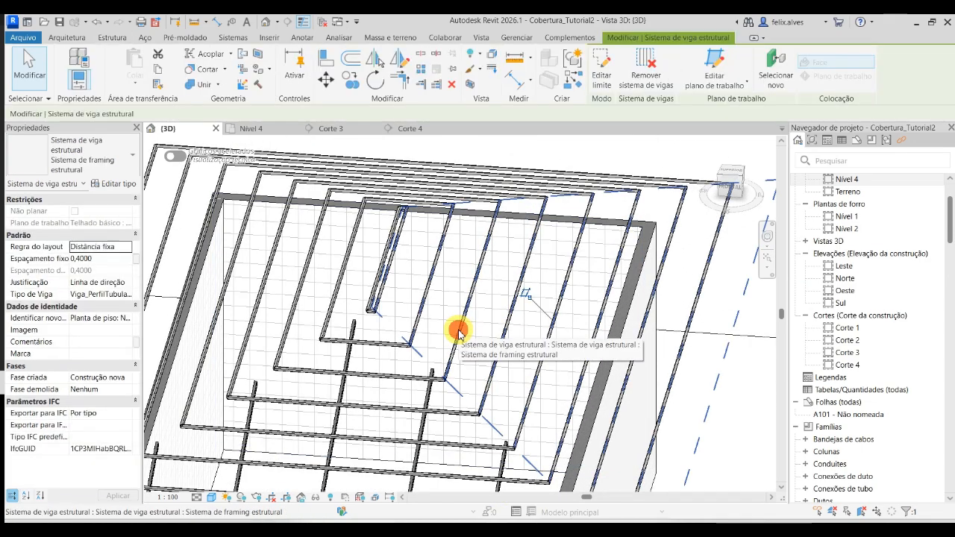
pyautogui.click(332, 128)
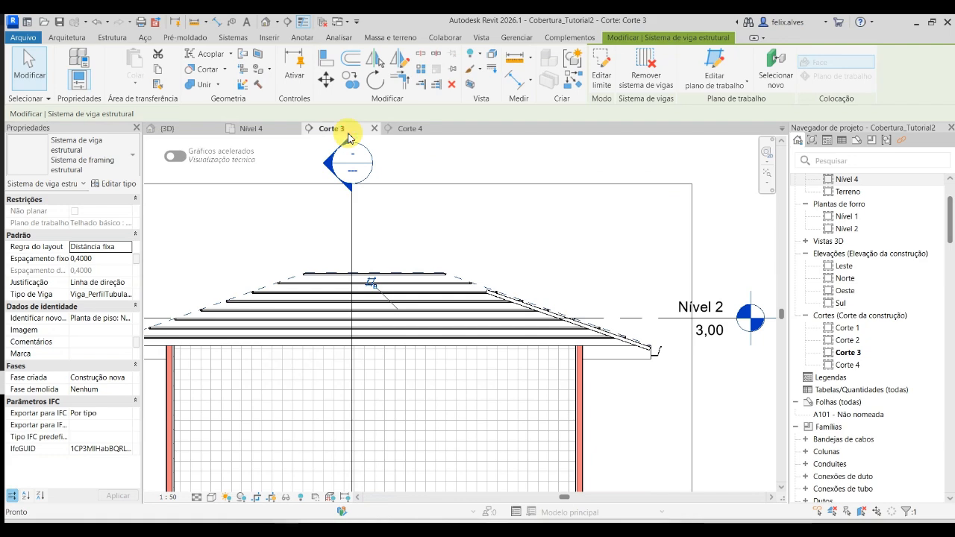
pyautogui.click(413, 129)
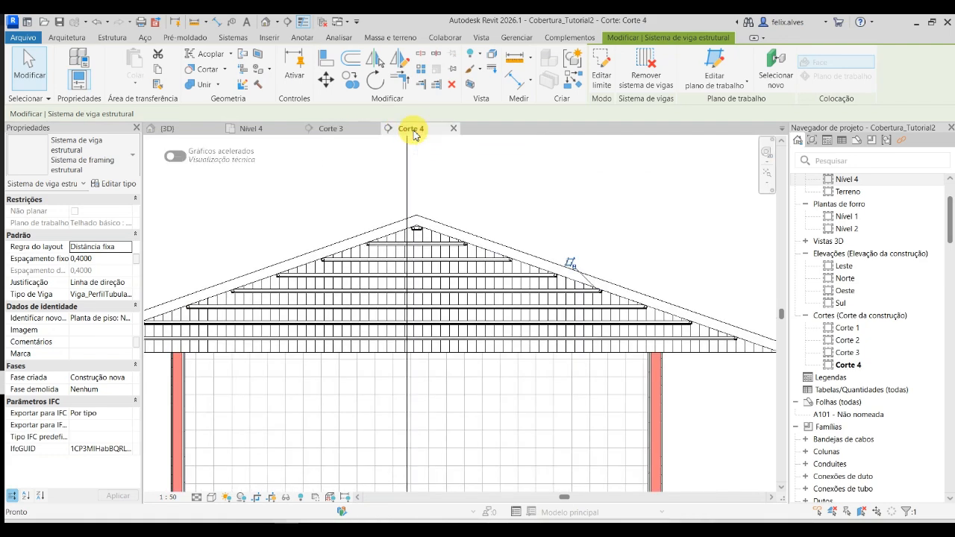
pyautogui.scroll(5, 597, 295)
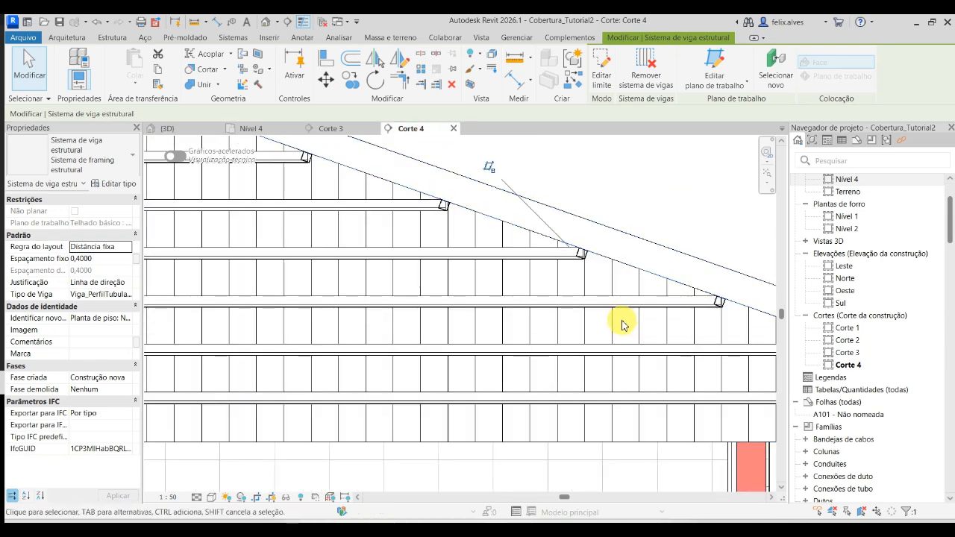
# - Hide the ceramic tile roof element in the Corte 4 section so only the battens and walls are shown
pyautogui.click(631, 218)
pyautogui.click(631, 237)
pyautogui.rightClick(631, 237)
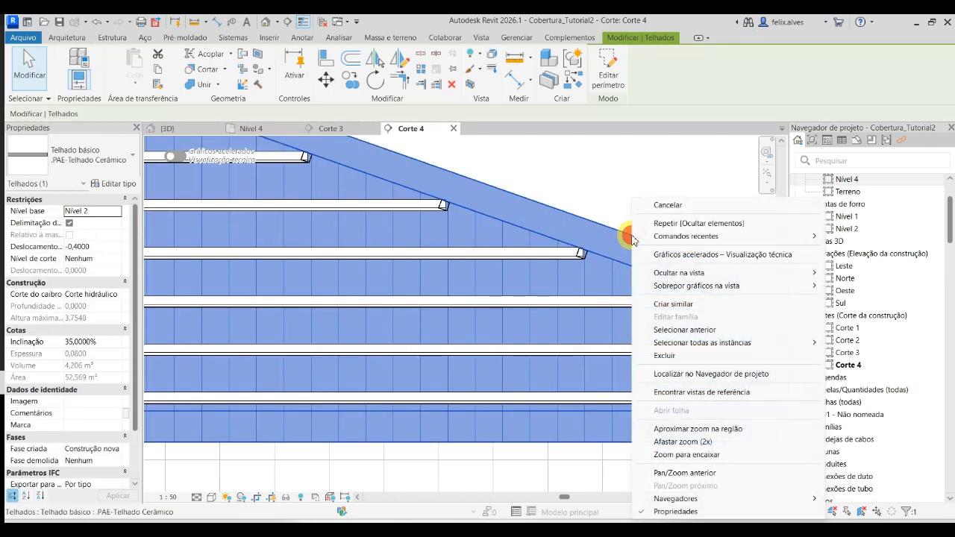
pyautogui.moveTo(780, 281)
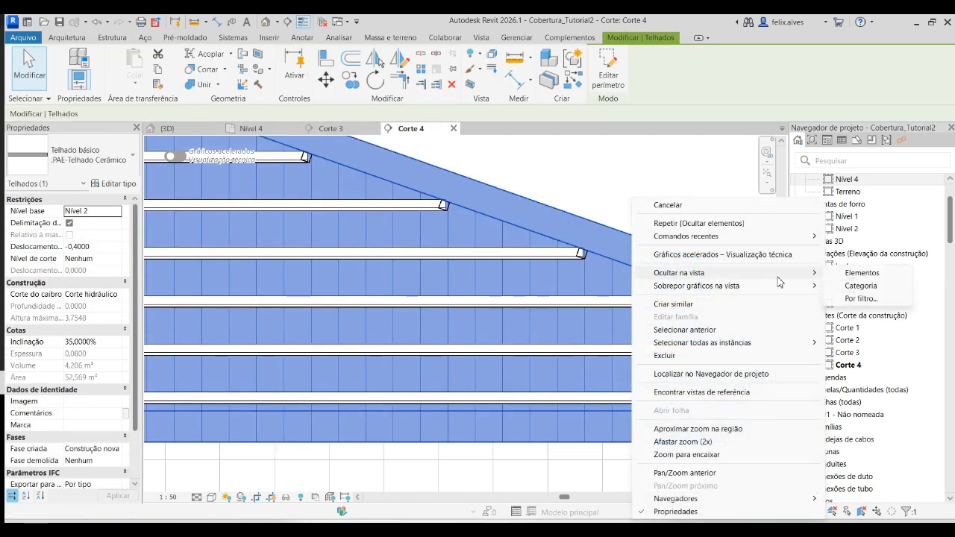
pyautogui.click(858, 278)
pyautogui.scroll(-3, 567, 202)
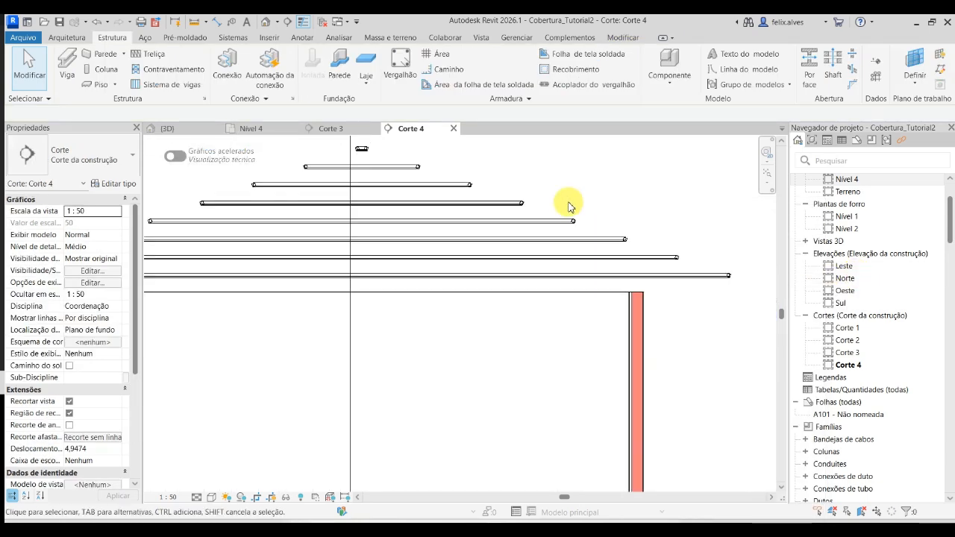
# - Try to copy the long slope's batten beam system vertically downward in Corte 4 with Constrain enabled
pyautogui.scroll(-2, 590, 186)
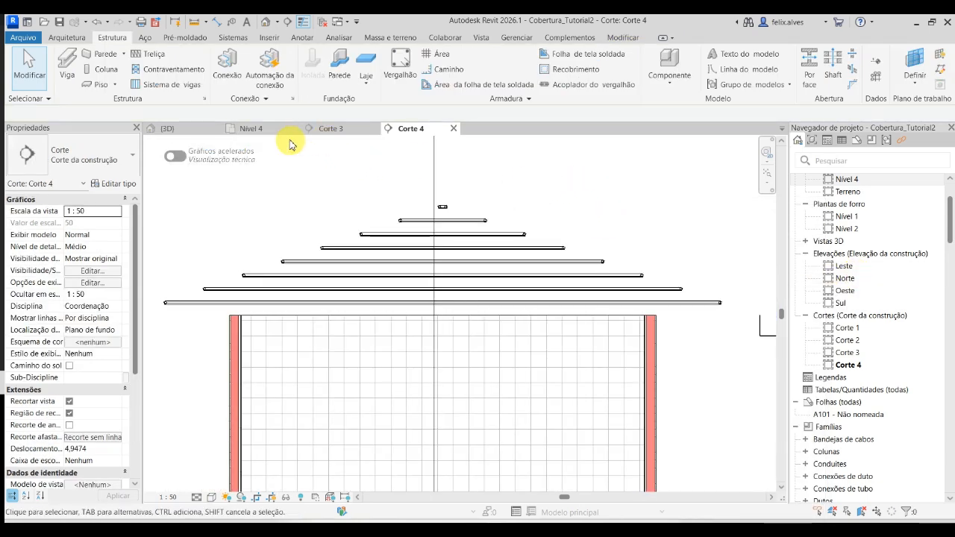
pyautogui.click(196, 132)
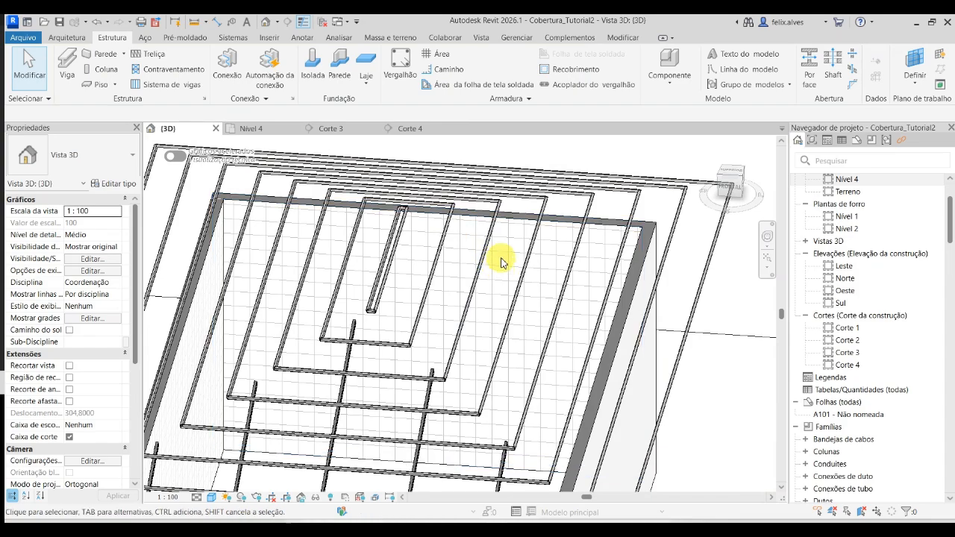
pyautogui.scroll(-2, 501, 263)
pyautogui.keyDown('shift'); pyautogui.moveTo(672, 415); pyautogui.dragTo(597, 358, button='middle'); pyautogui.keyUp('shift')
pyautogui.scroll(-2, 620, 404)
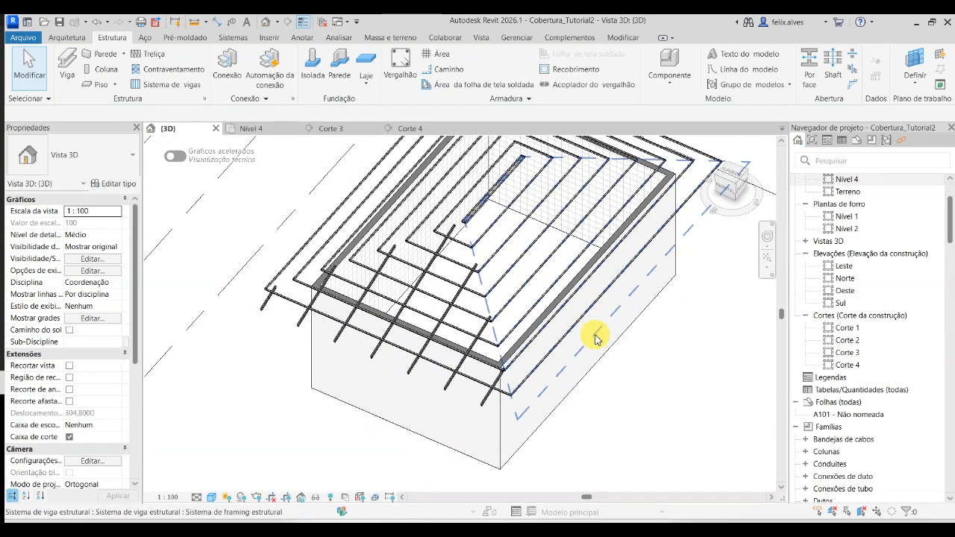
pyautogui.click(598, 337)
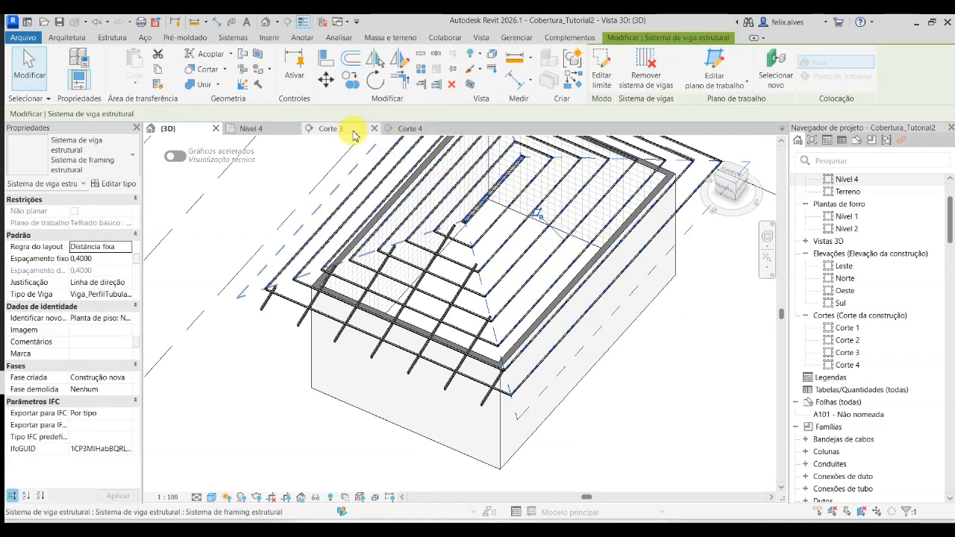
pyautogui.click(390, 131)
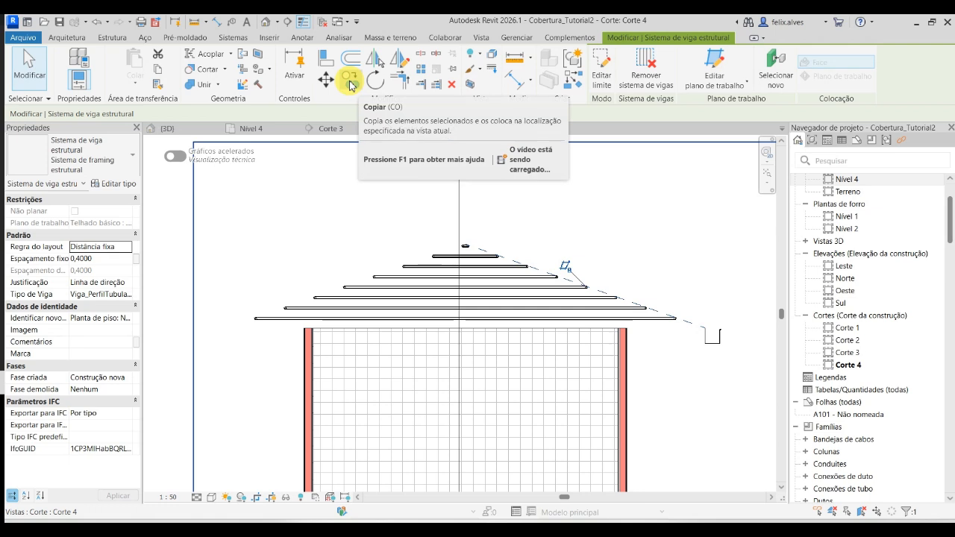
pyautogui.click(349, 80)
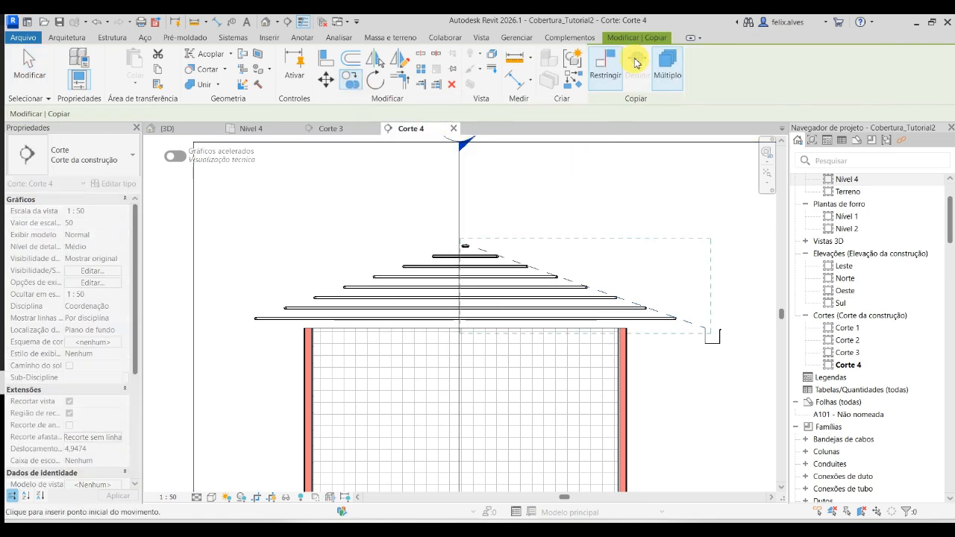
pyautogui.click(604, 76)
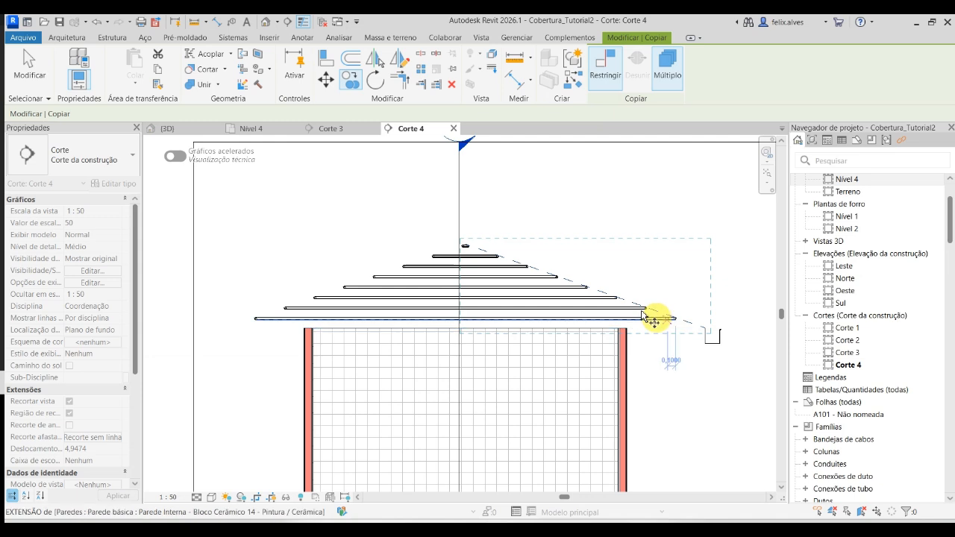
pyautogui.click(675, 397)
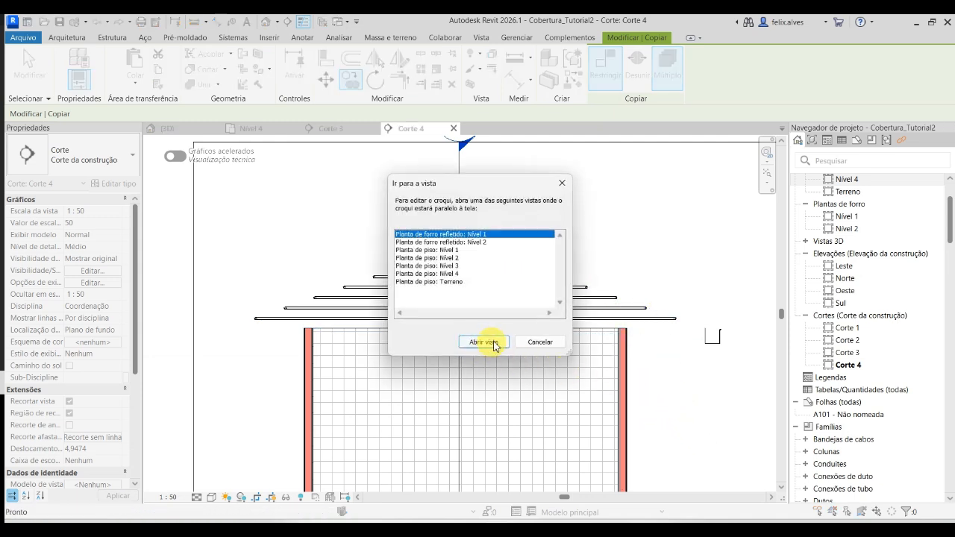
pyautogui.click(539, 345)
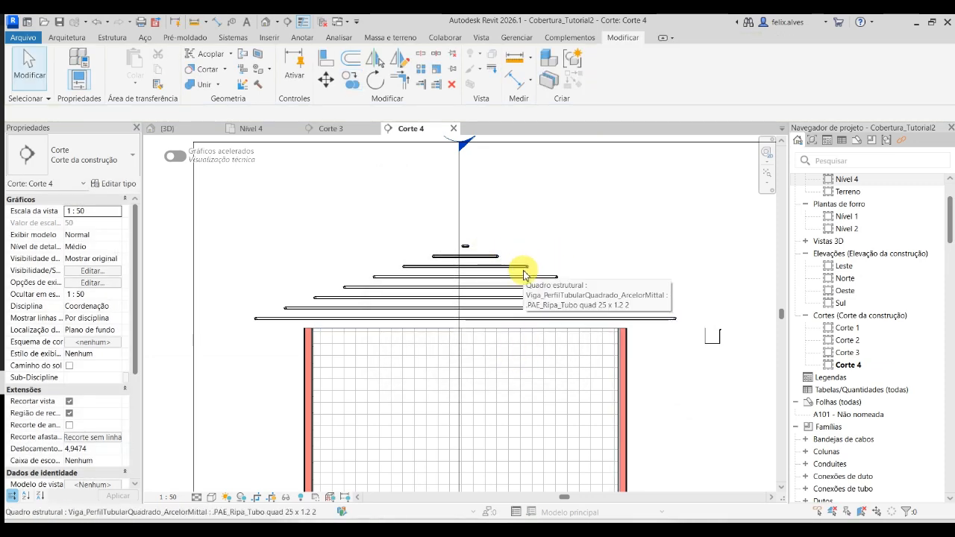
# - Restore the hidden ceramic tile roof in the 3D view and check it against the battens in Corte 4
pyautogui.click(188, 133)
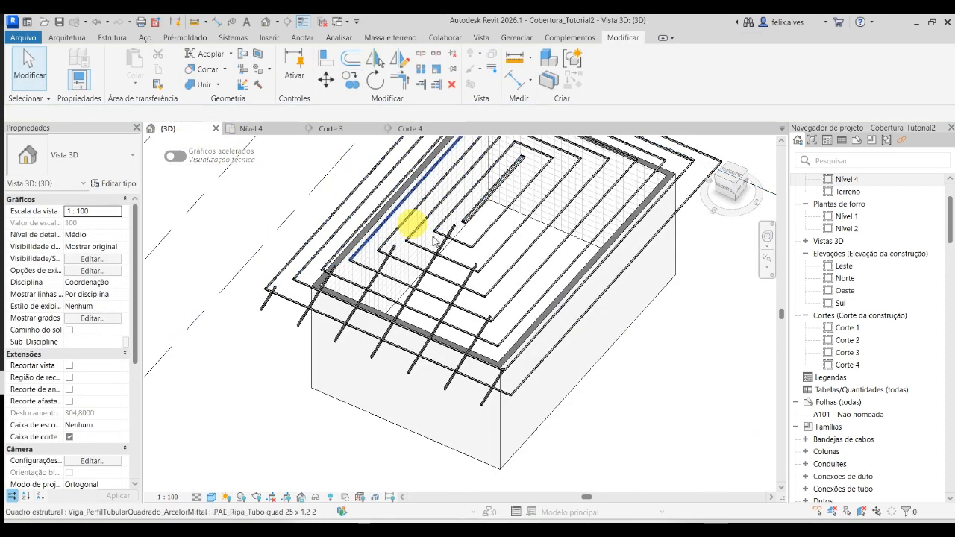
pyautogui.moveTo(618, 412); pyautogui.dragTo(607, 441, button='middle')
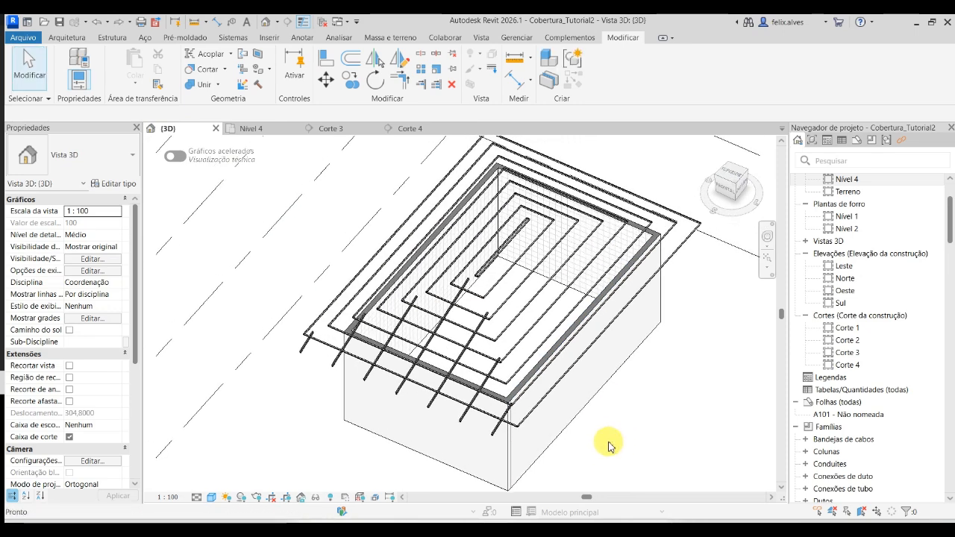
pyautogui.moveTo(608, 445)
pyautogui.keyDown('shift'); pyautogui.mouseDown(button='middle')
pyautogui.moveTo(356, 323)
pyautogui.moveTo(389, 212)
pyautogui.moveTo(507, 228)
pyautogui.moveTo(464, 206)
pyautogui.moveTo(444, 231)
pyautogui.moveTo(473, 271)
pyautogui.moveTo(469, 370)
pyautogui.moveTo(441, 395)
pyautogui.moveTo(469, 433)
pyautogui.moveTo(511, 411)
pyautogui.moveTo(518, 450)
pyautogui.moveTo(433, 234)
pyautogui.mouseUp(button='middle'); pyautogui.keyUp('shift')
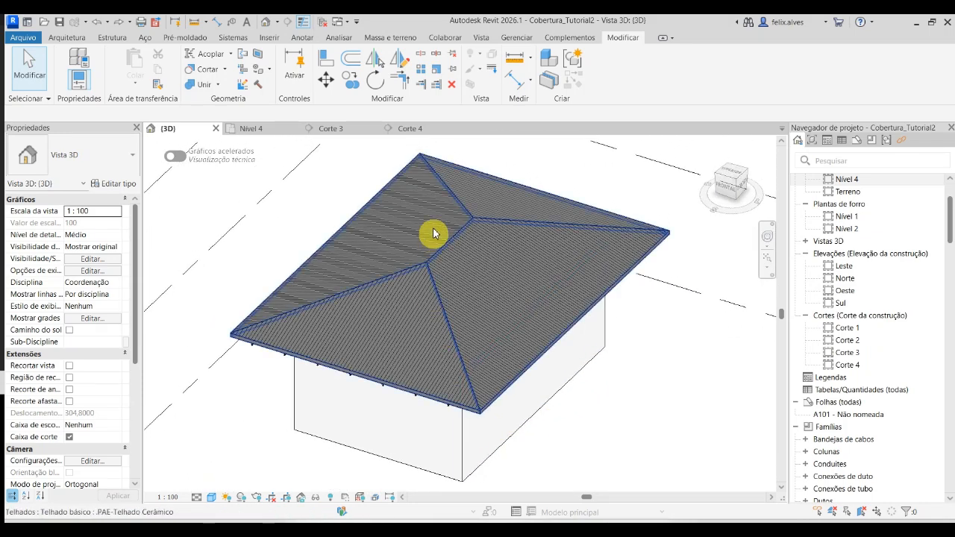
pyautogui.click(422, 130)
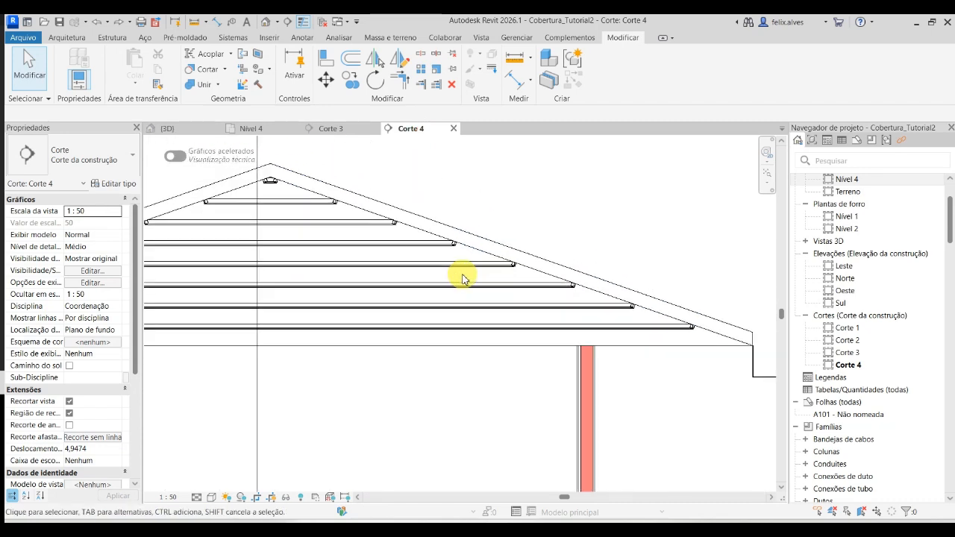
pyautogui.scroll(-2, 463, 278)
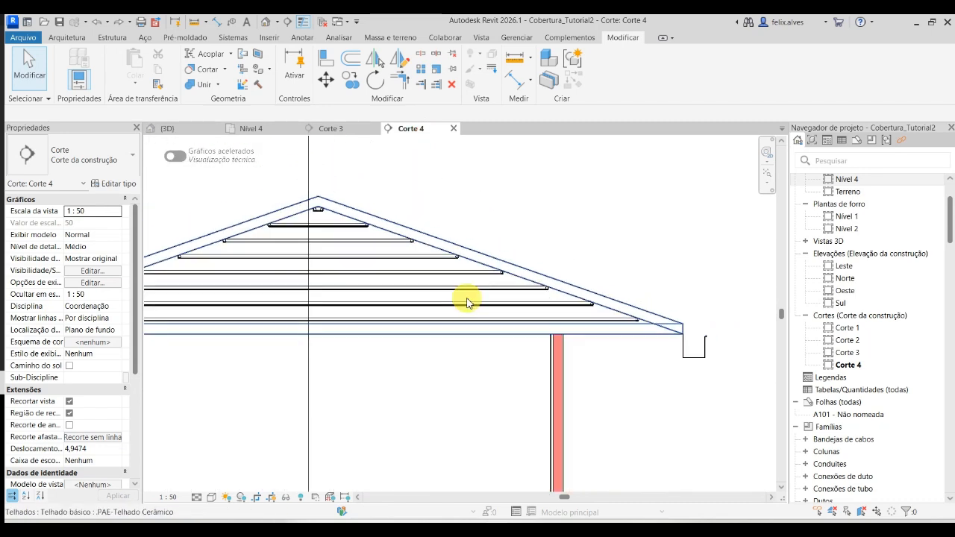
# - Open the Corte 4 view from its section line on the Nível 4 plan and check the roof profile
pyautogui.click(279, 129)
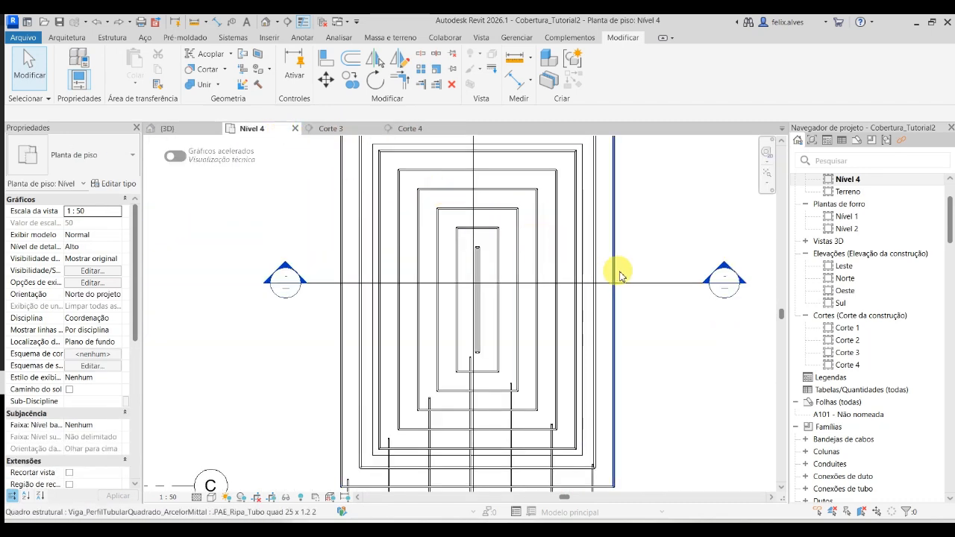
pyautogui.click(670, 283)
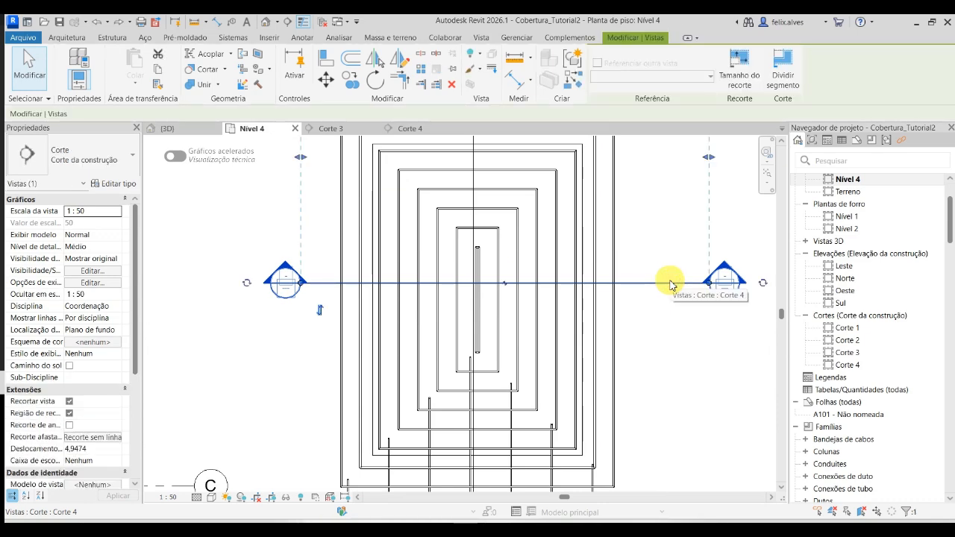
pyautogui.rightClick(670, 284)
pyautogui.click(741, 237)
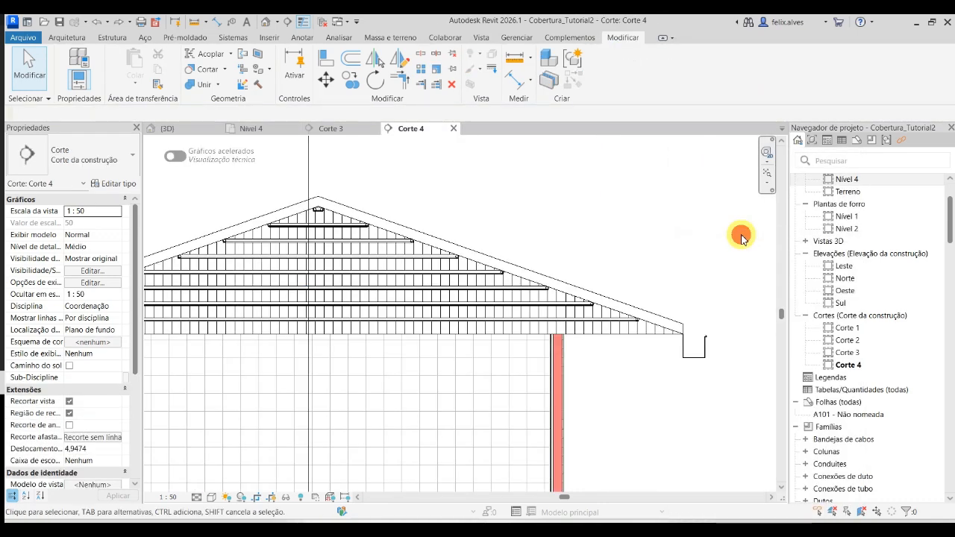
pyautogui.scroll(-1, 635, 239)
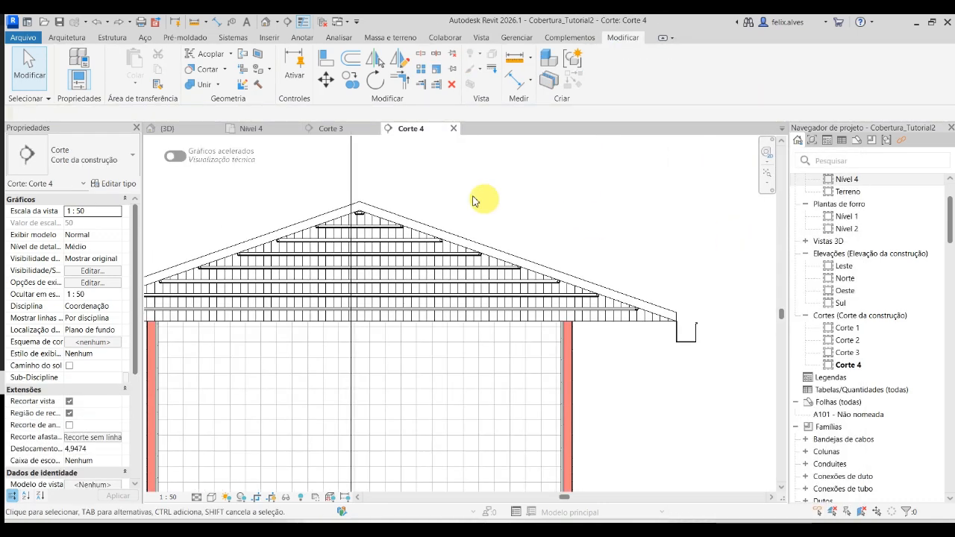
# - Hide the ceramic tile roof element in the 3D view to expose the battens
pyautogui.click(191, 128)
pyautogui.keyDown('shift'); pyautogui.moveTo(560, 426); pyautogui.dragTo(522, 453, button='middle'); pyautogui.keyUp('shift')
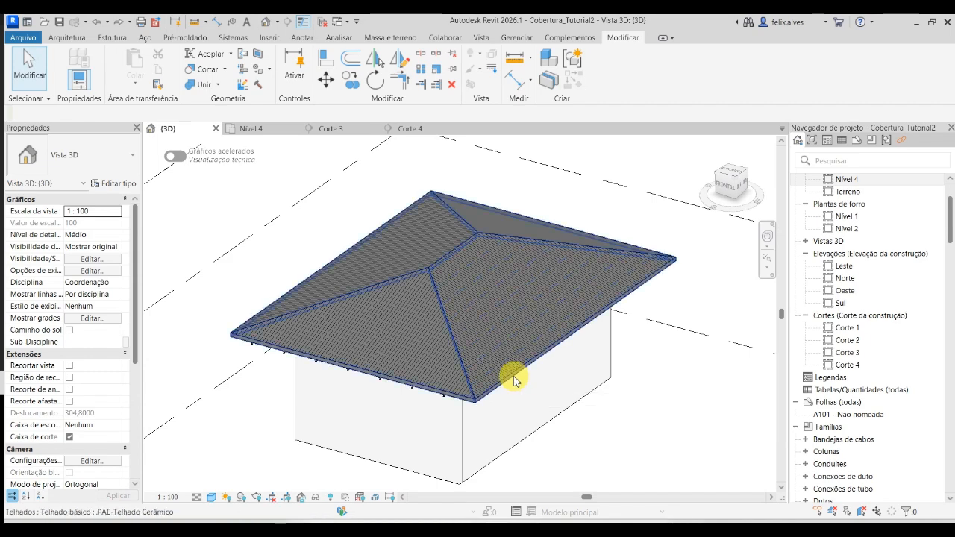
pyautogui.click(515, 379)
pyautogui.press('Delete')
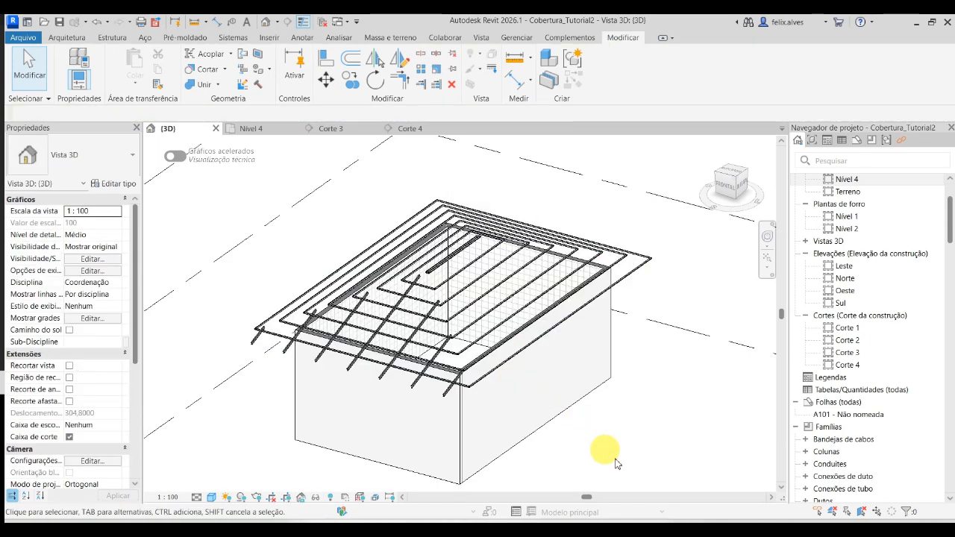
# - Copy the long slope's batten beam system 0.2 m vertically downward in the Corte 4 section
pyautogui.click(536, 371)
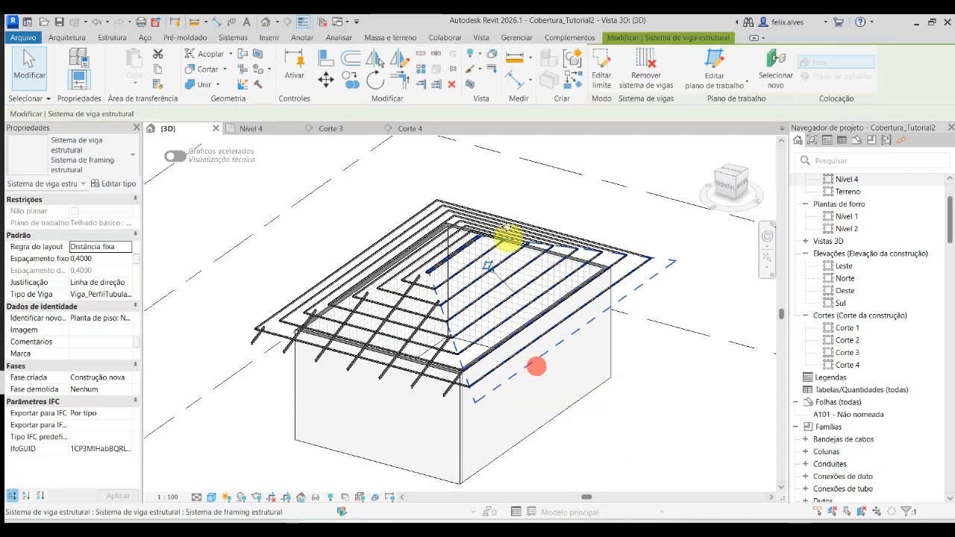
pyautogui.click(410, 130)
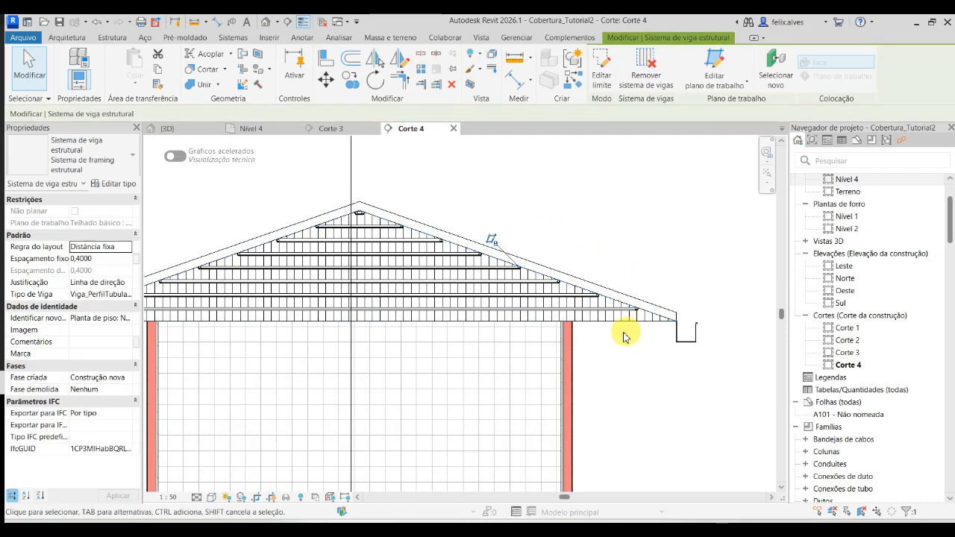
pyautogui.click(350, 79)
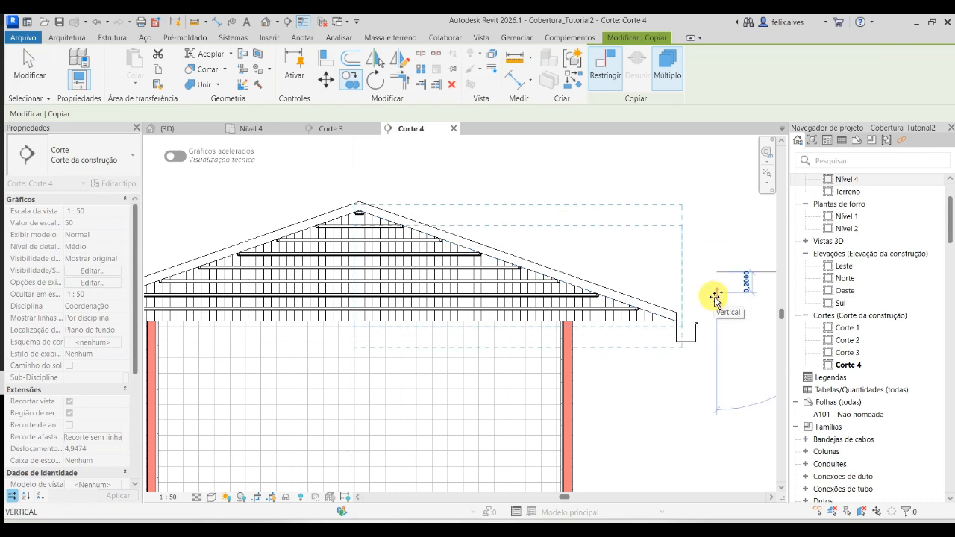
pyautogui.click(714, 299)
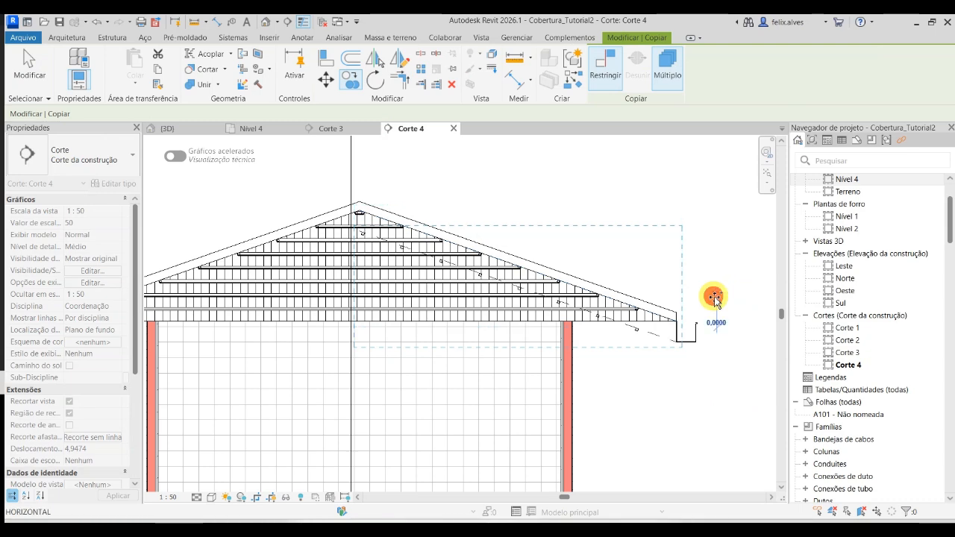
pyautogui.press('Escape')
pyautogui.press('Escape')
# - Try to align the copied beam system with the sloped line along the roof's underside in Corte 4
pyautogui.scroll(5, 650, 353)
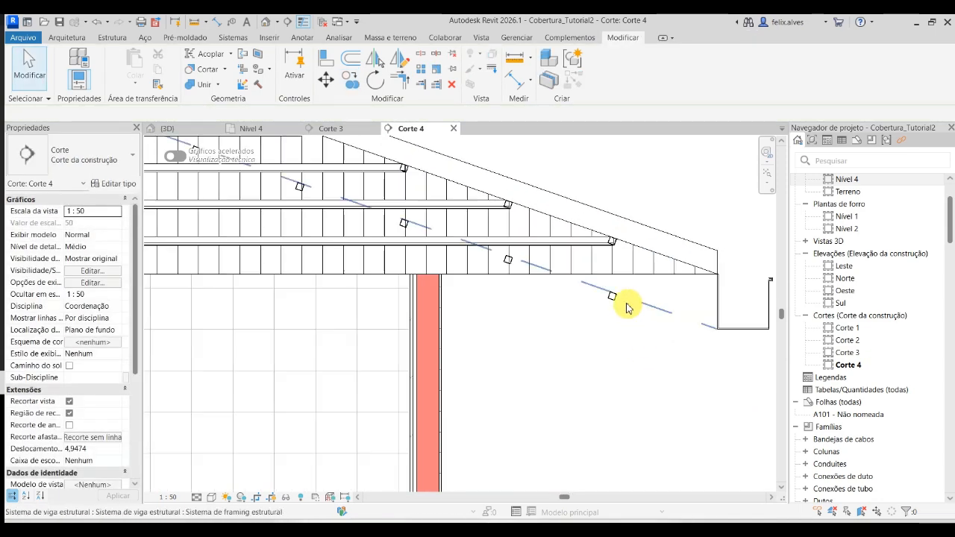
pyautogui.click(626, 305)
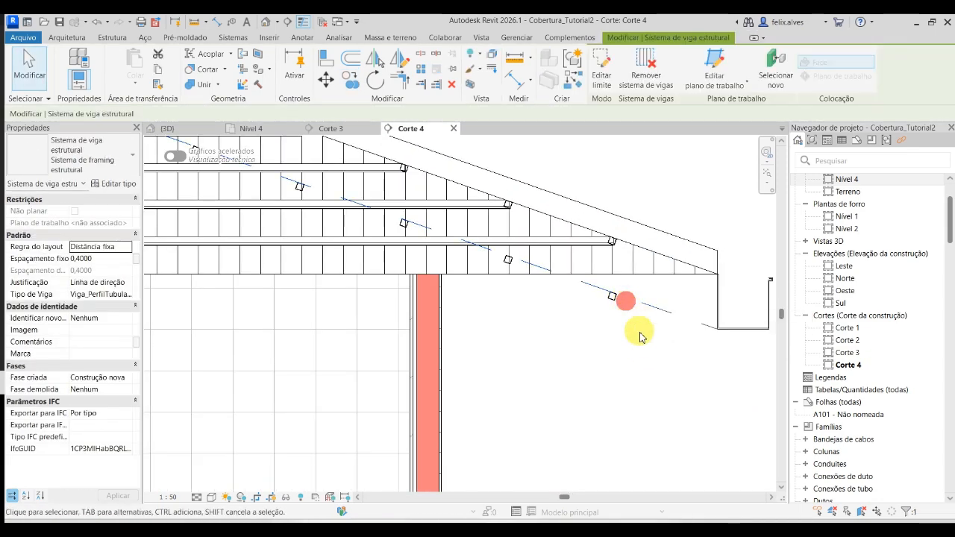
pyautogui.press('Escape')
pyautogui.press('a')
pyautogui.press('l')
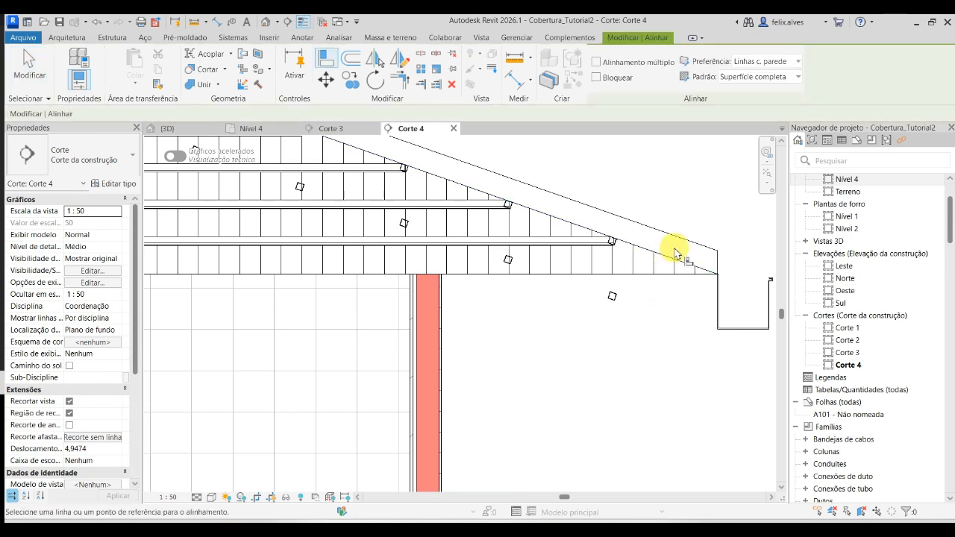
pyautogui.click(678, 259)
pyautogui.scroll(4, 613, 298)
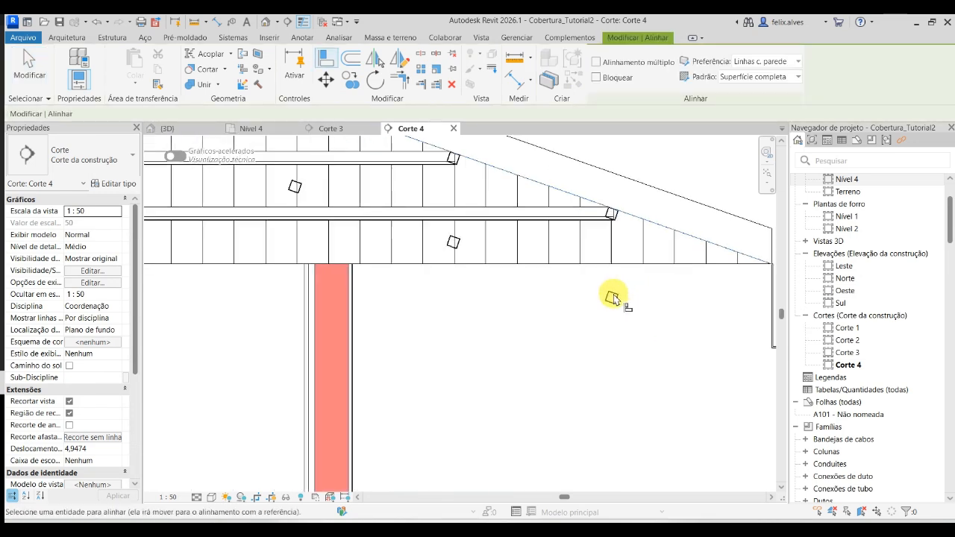
pyautogui.scroll(-4, 620, 301)
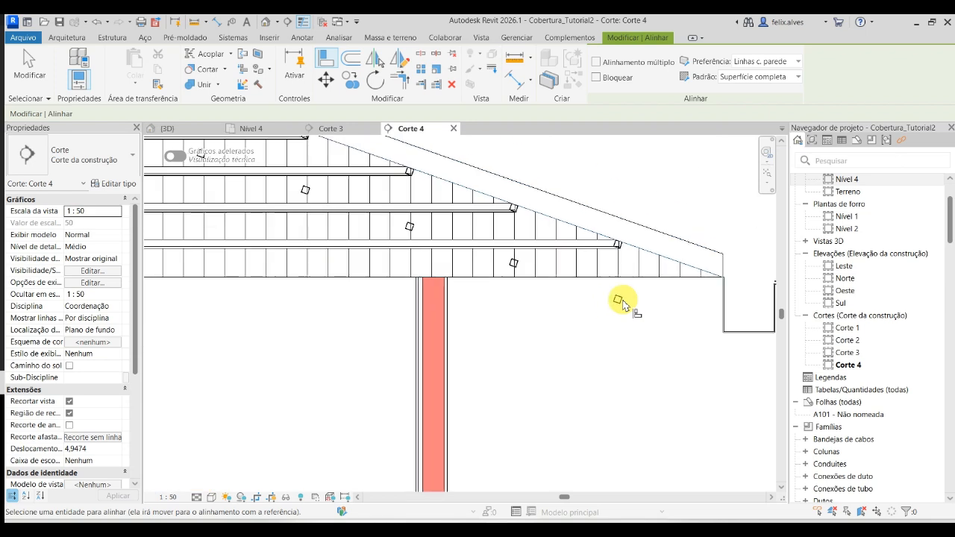
pyautogui.press('Escape')
pyautogui.press('Escape')
# - Inspect the properties of the lowest copied batten and of the copied beam system in Corte 4
pyautogui.click(618, 299)
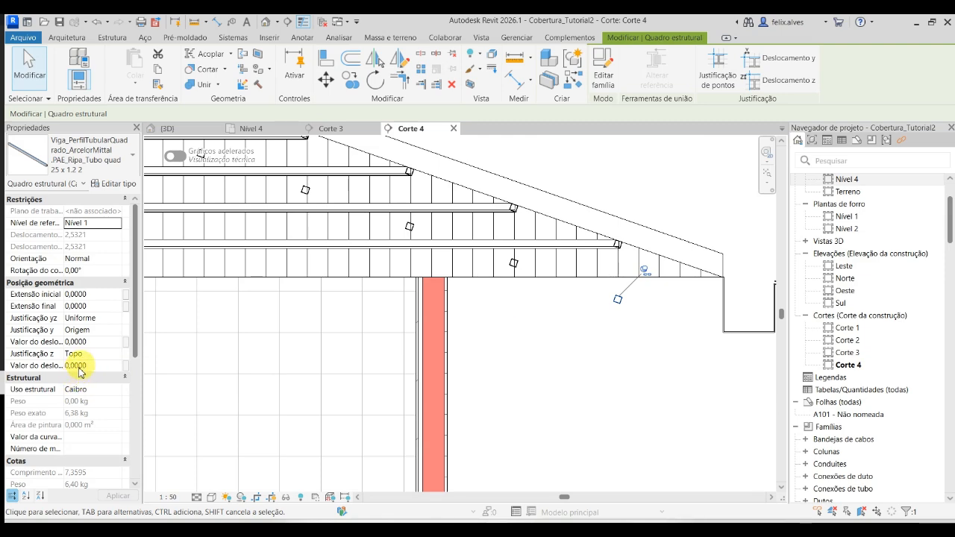
pyautogui.press('Escape')
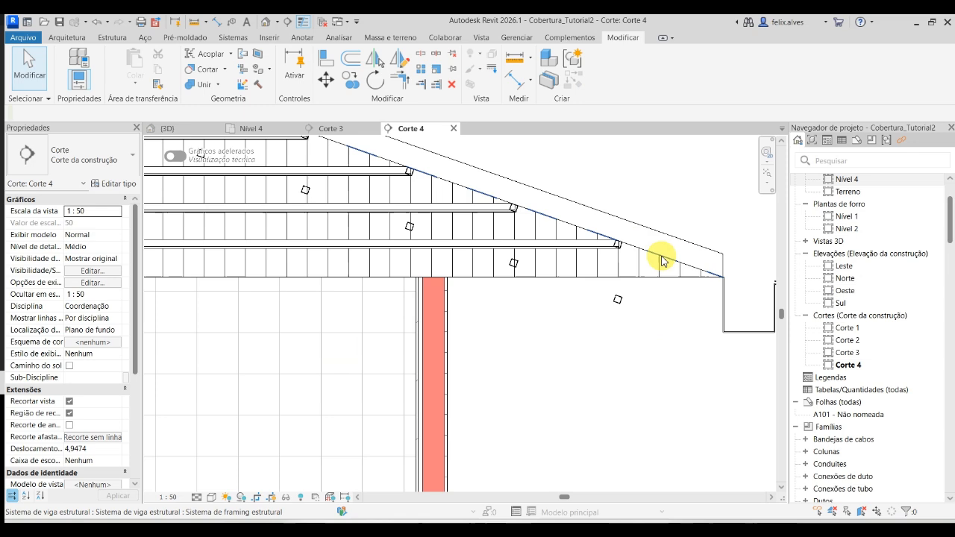
pyautogui.click(661, 255)
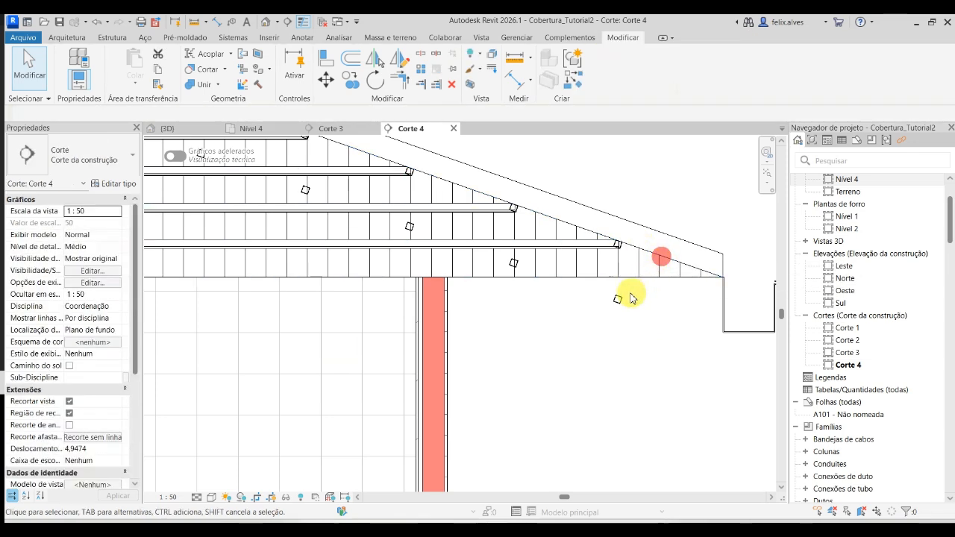
pyautogui.click(636, 306)
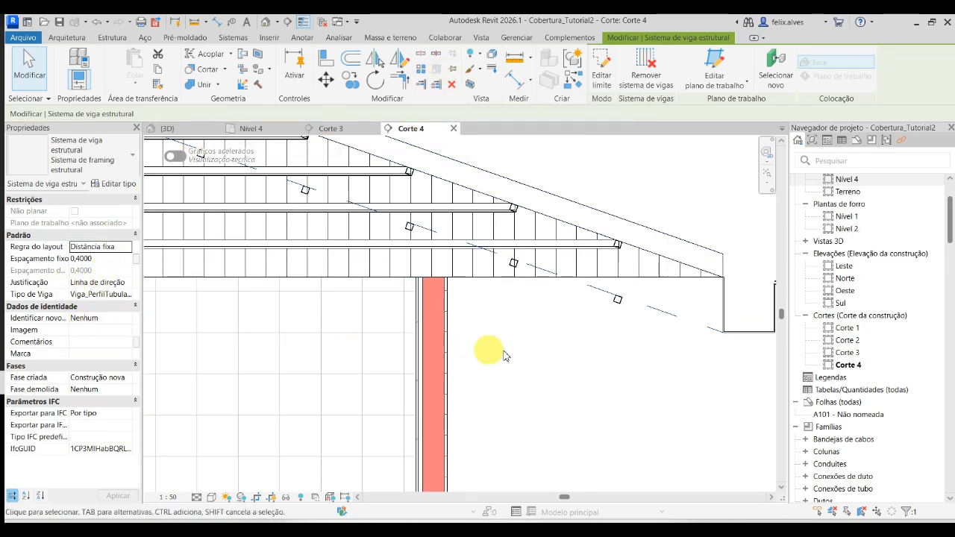
pyautogui.click(608, 378)
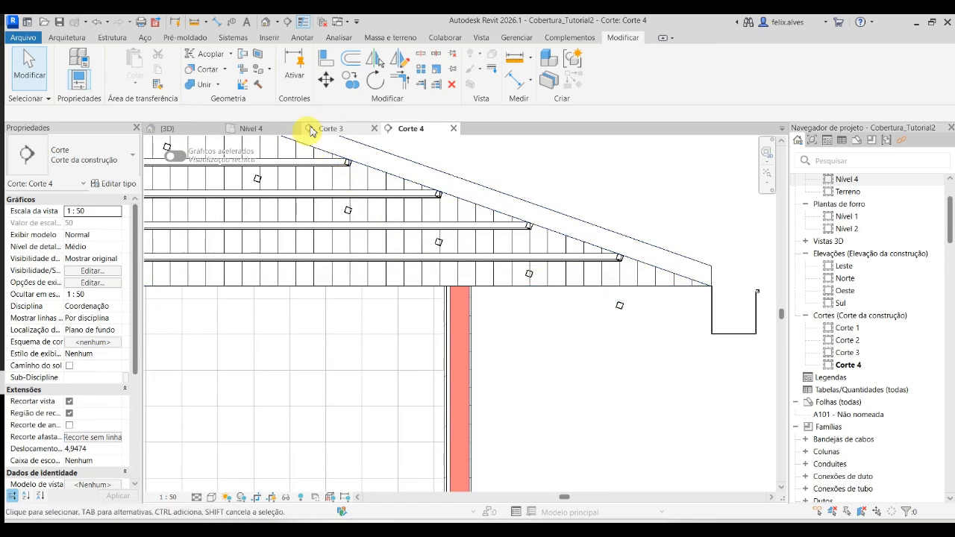
# - Compare the layout rule and spacing of the copied beam system with the short slope's rafter system in the 3D view
pyautogui.click(167, 129)
pyautogui.keyDown('shift'); pyautogui.moveTo(578, 384); pyautogui.dragTo(610, 366, button='middle'); pyautogui.keyUp('shift')
pyautogui.scroll(5, 528, 420)
pyautogui.click(529, 420)
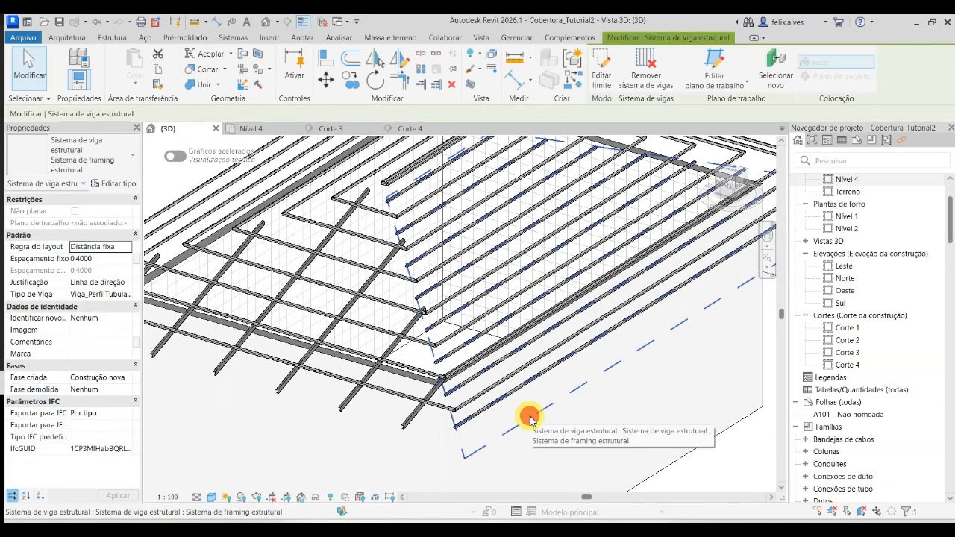
pyautogui.click(131, 251)
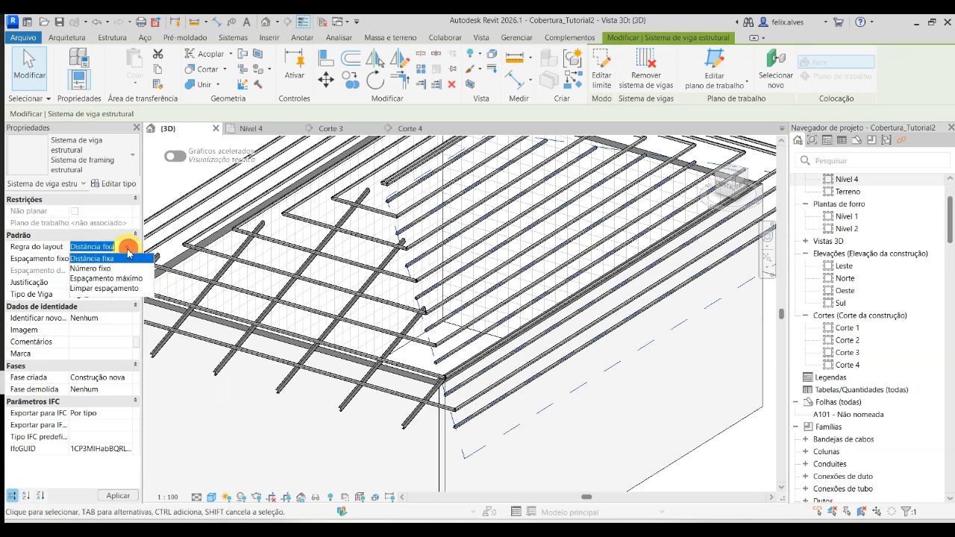
pyautogui.click(127, 253)
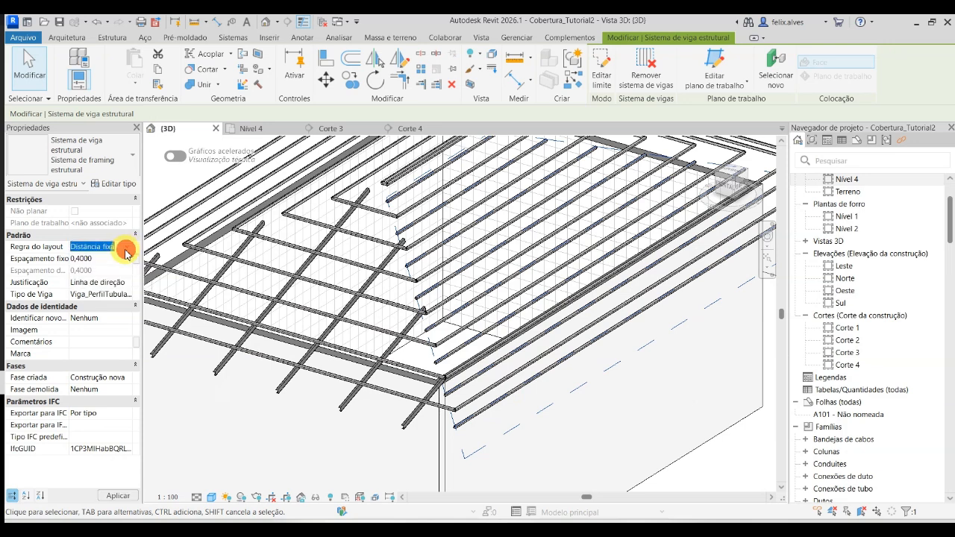
pyautogui.click(341, 448)
pyautogui.click(394, 426)
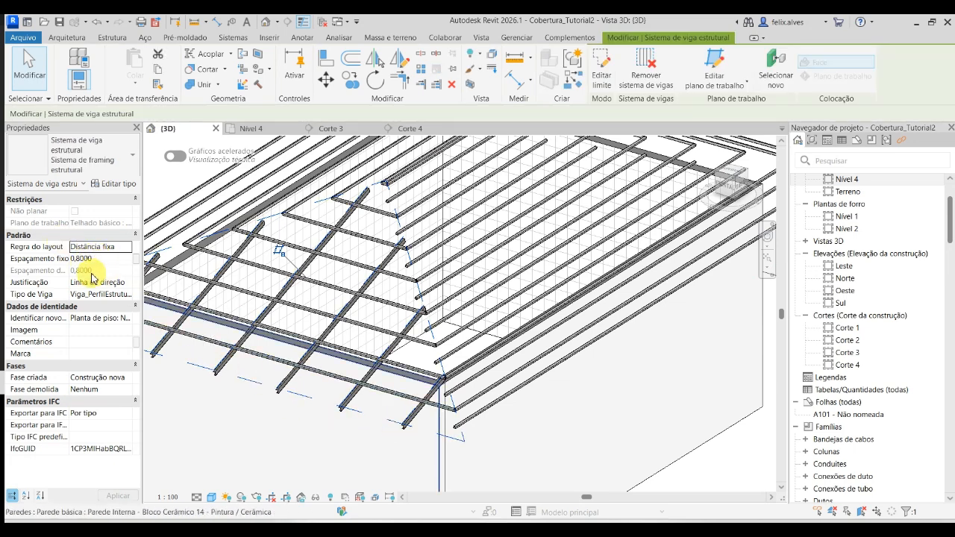
pyautogui.click(589, 411)
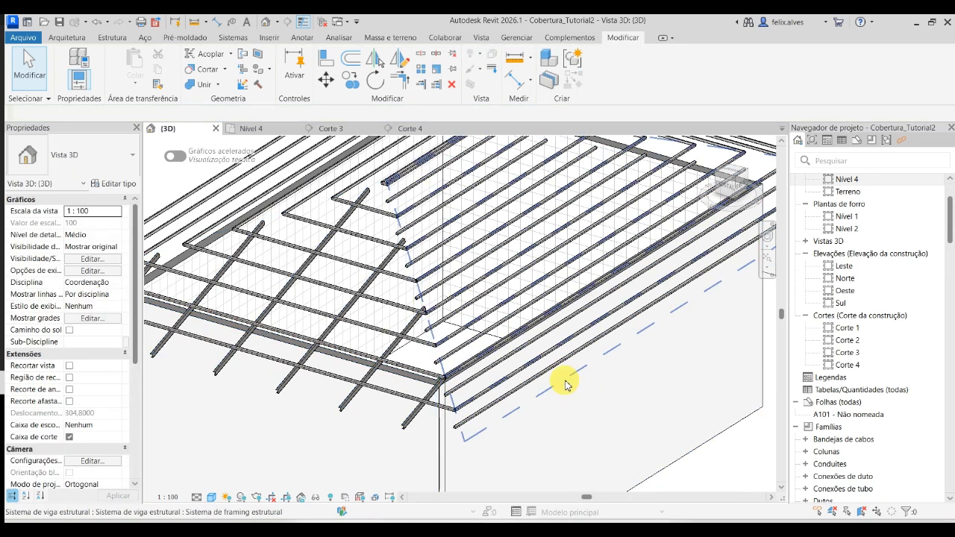
# - Set the copied beam system's fixed spacing to 0.8 m and its beam type to .PAE_Caibro_U 50 x 25 x 1.8 2
pyautogui.click(576, 395)
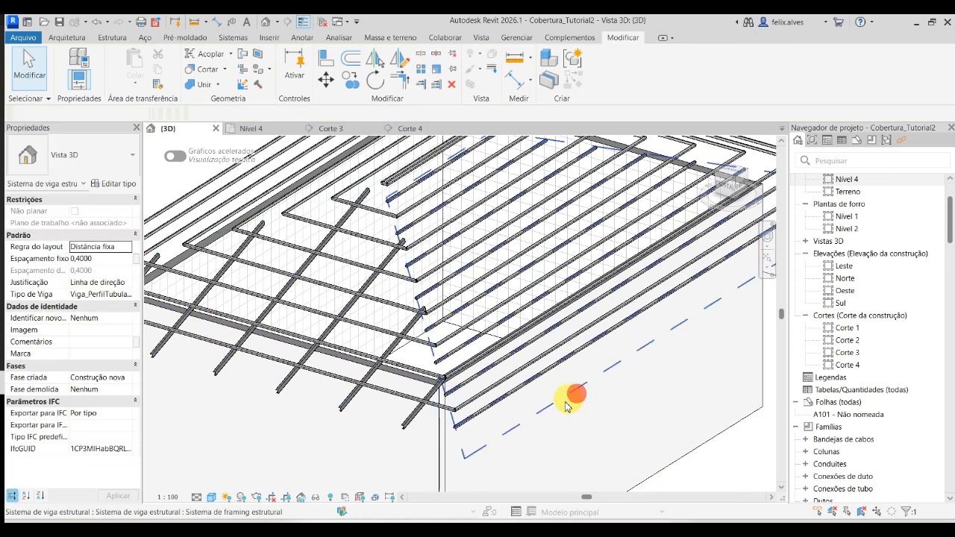
pyautogui.click(124, 256)
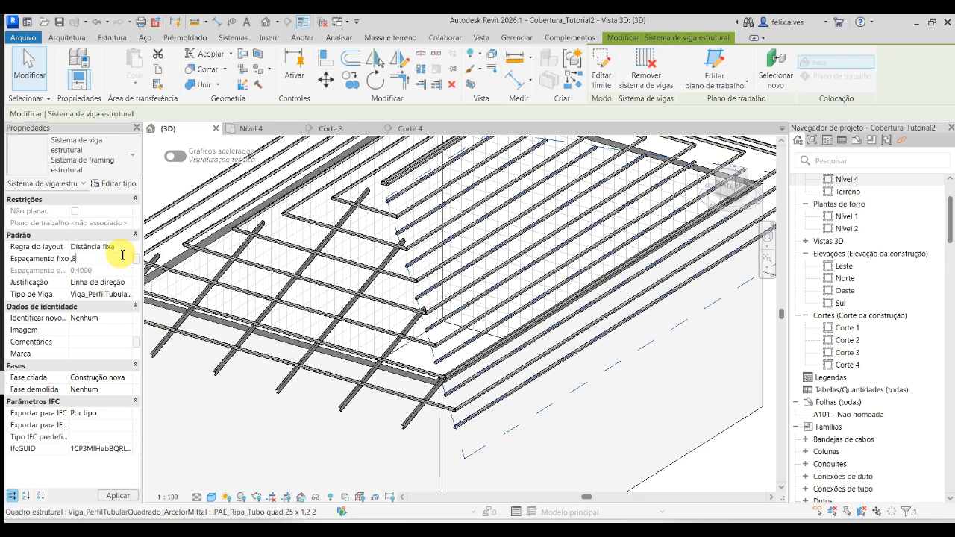
pyautogui.click(110, 295)
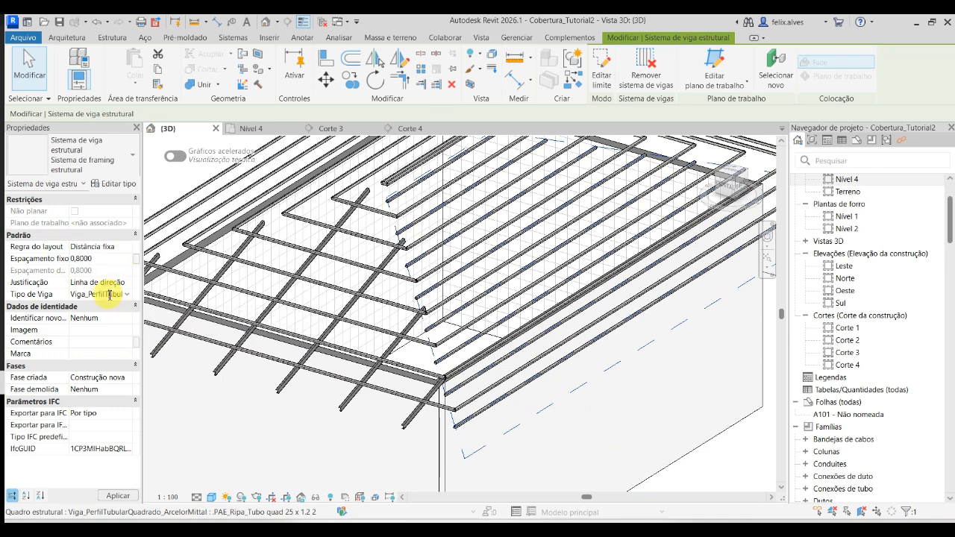
pyautogui.click(110, 295)
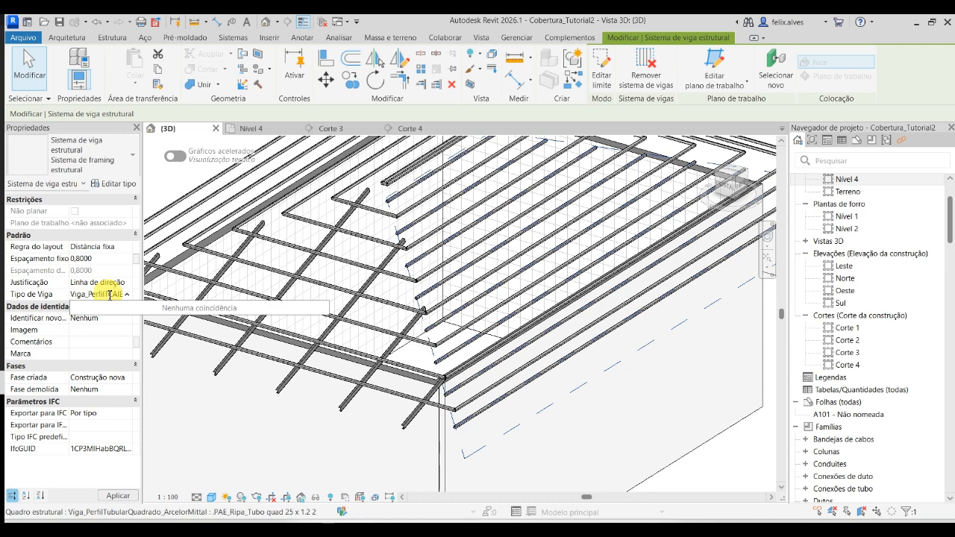
pyautogui.write('Viga_PerfilTubularQuadrado_ArcelorMittal : PAE_Ripa_Tubo quad 25 x 1.2 2')
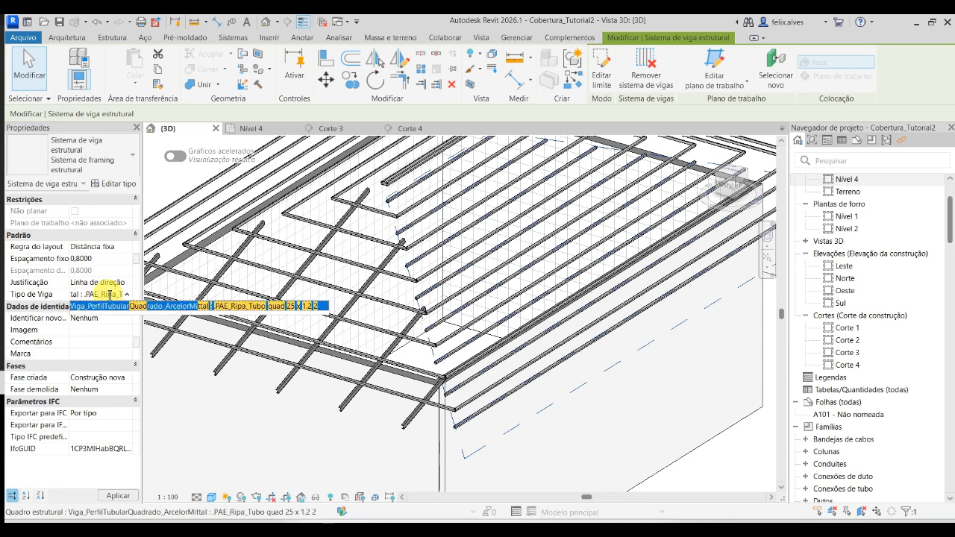
pyautogui.press('Delete')
pyautogui.press('Delete')
pyautogui.press('Delete')
pyautogui.press('Delete')
pyautogui.press('Delete')
pyautogui.press('Delete')
pyautogui.press('Delete')
pyautogui.press('Delete')
pyautogui.press('Delete')
pyautogui.press('Delete')
pyautogui.press('Delete')
pyautogui.press('Delete')
pyautogui.press('Delete')
pyautogui.press('Delete')
pyautogui.press('Delete')
pyautogui.press('Delete')
pyautogui.press('Delete')
pyautogui.press('Delete')
pyautogui.press('Delete')
pyautogui.press('Delete')
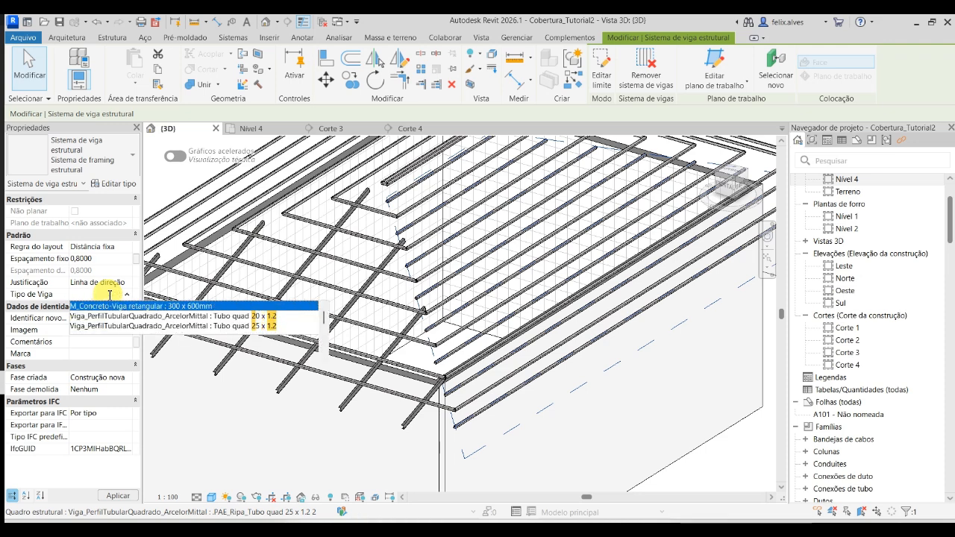
pyautogui.write('CAIBRO')
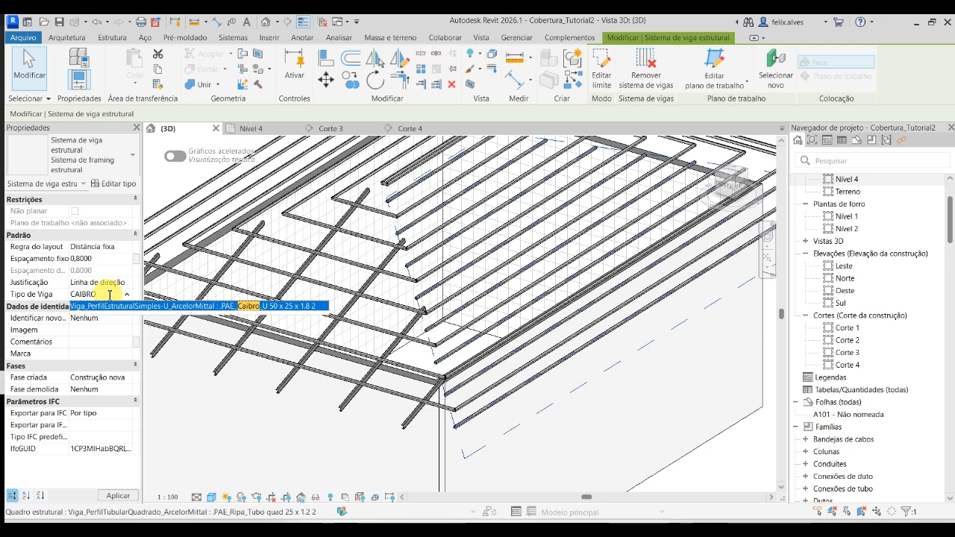
pyautogui.press('Return')
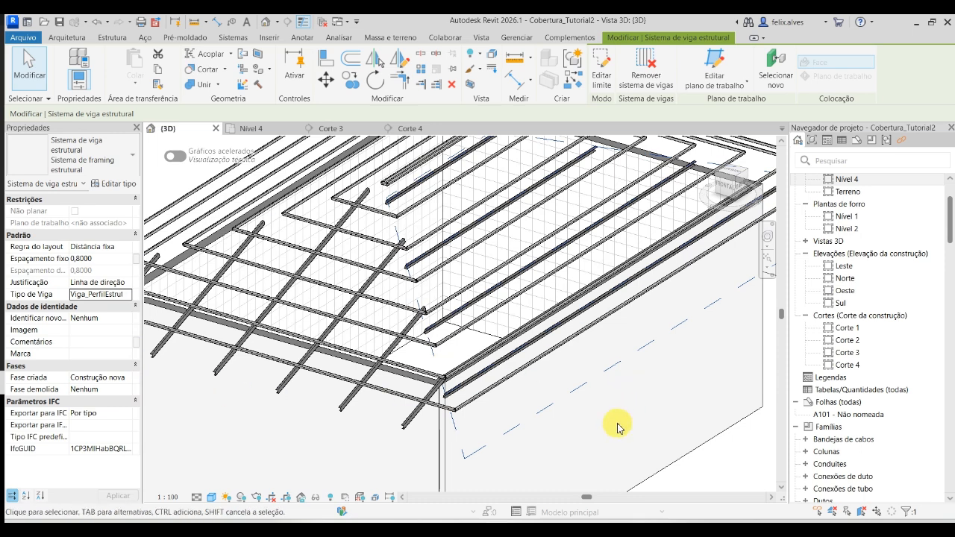
# - Move the copied rafter system vertically up about 0.2 m to the roof's underside in Corte 4
pyautogui.scroll(-2, 614, 426)
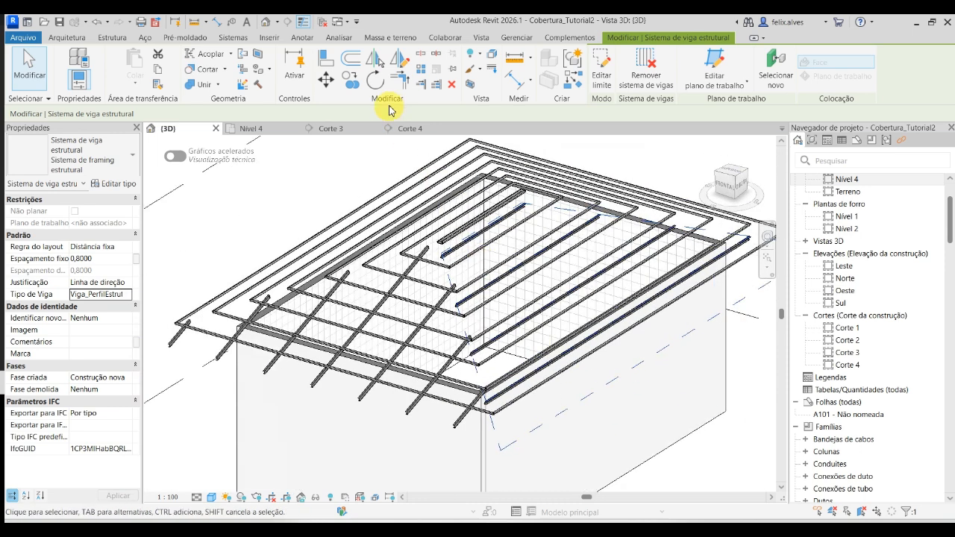
pyautogui.click(410, 129)
pyautogui.click(607, 361)
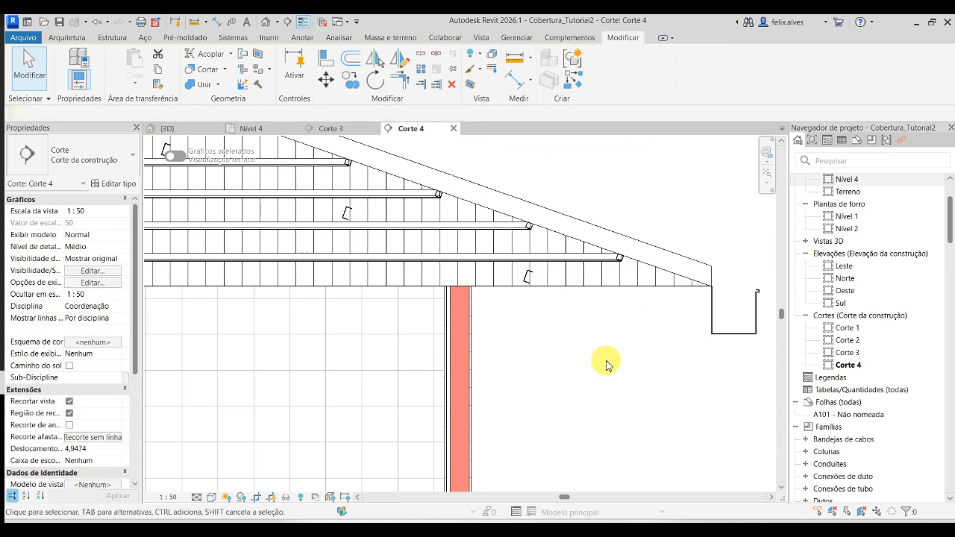
pyautogui.click(531, 279)
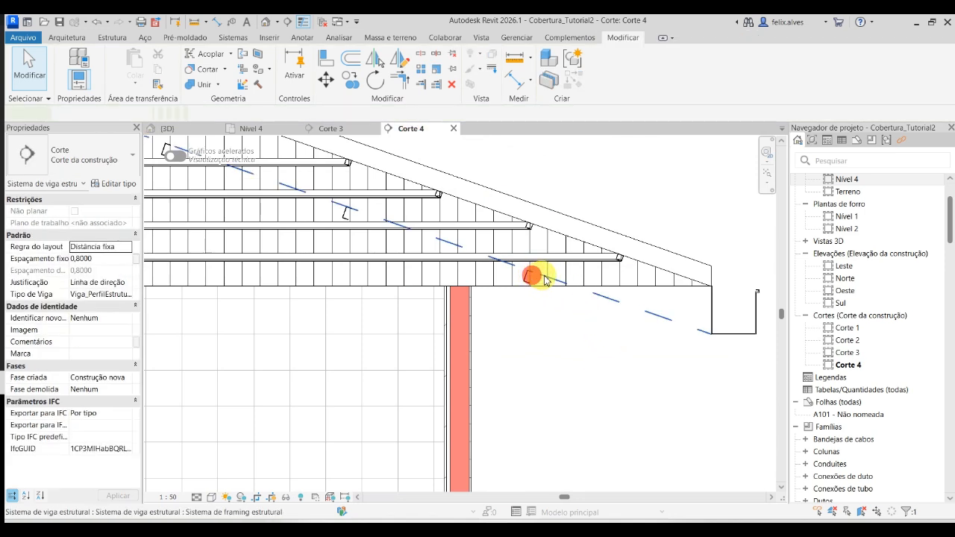
pyautogui.click(329, 85)
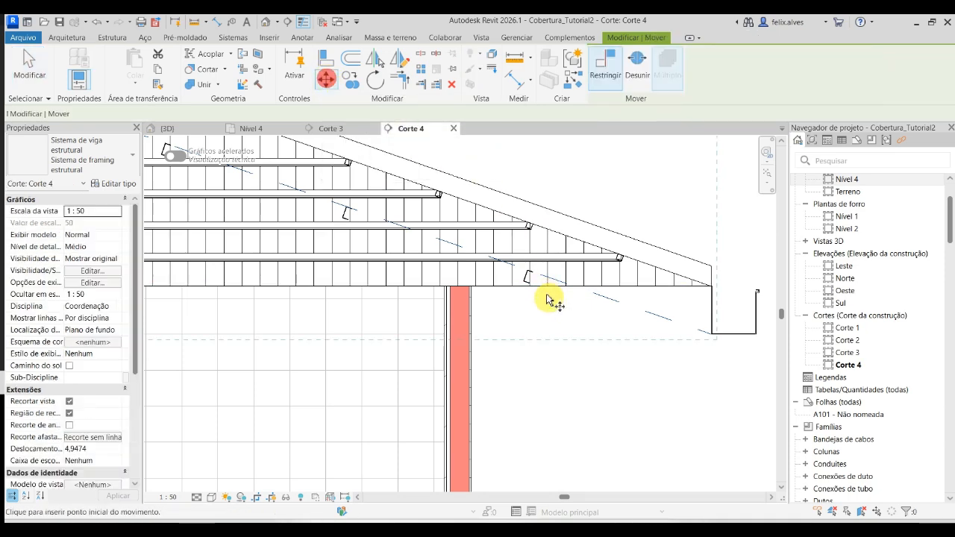
pyautogui.scroll(3, 530, 278)
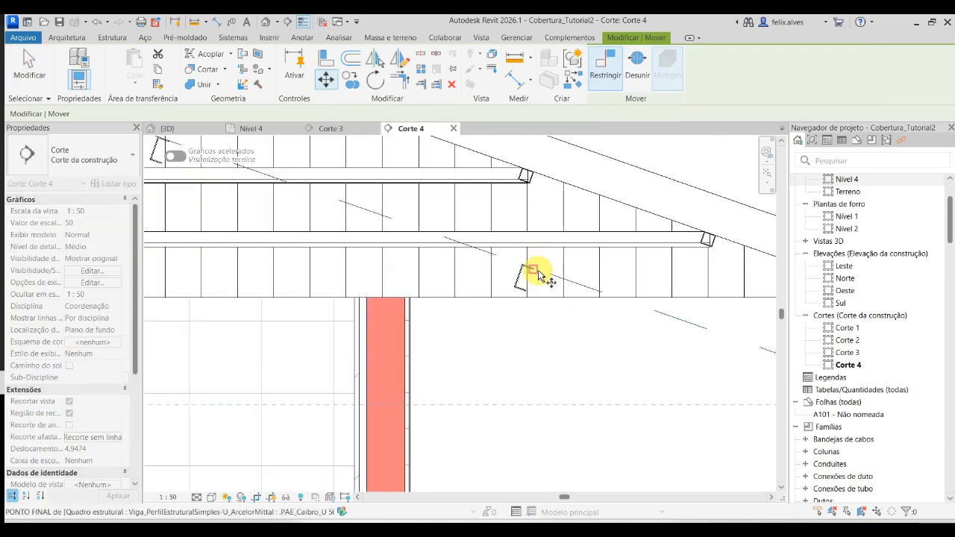
pyautogui.click(537, 270)
pyautogui.click(548, 183)
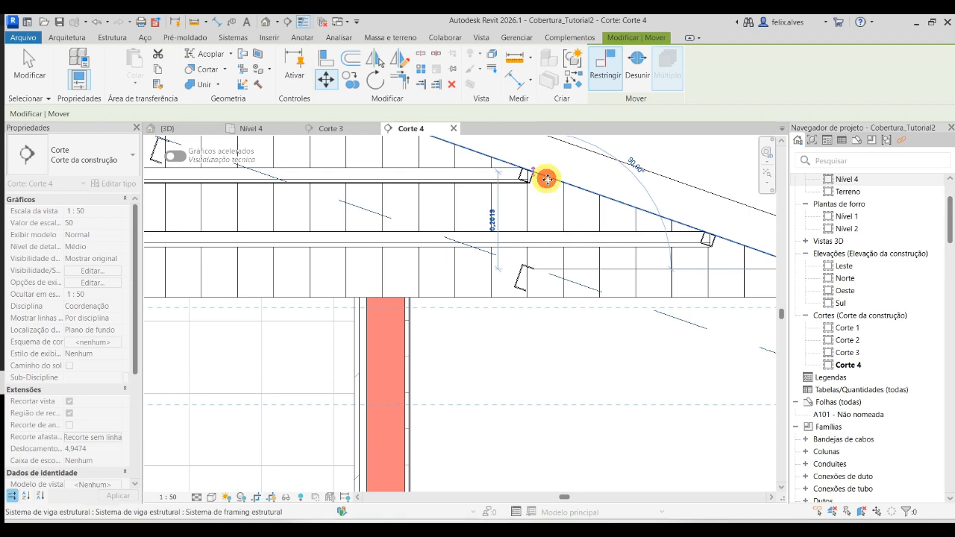
pyautogui.click(550, 343)
# - Try to align the top of the copied rafter profile with the roof's sloped underside line in Corte 4
pyautogui.scroll(4, 518, 187)
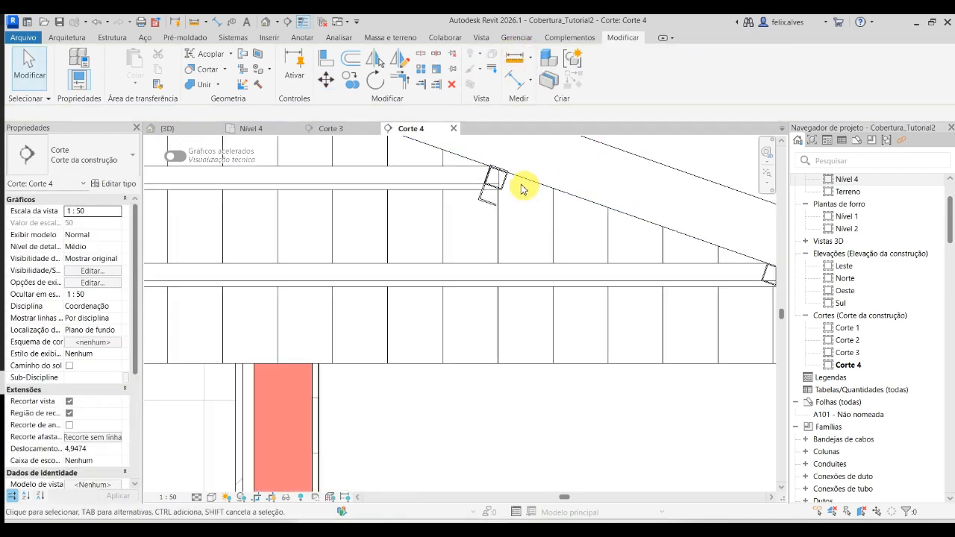
pyautogui.click(500, 186)
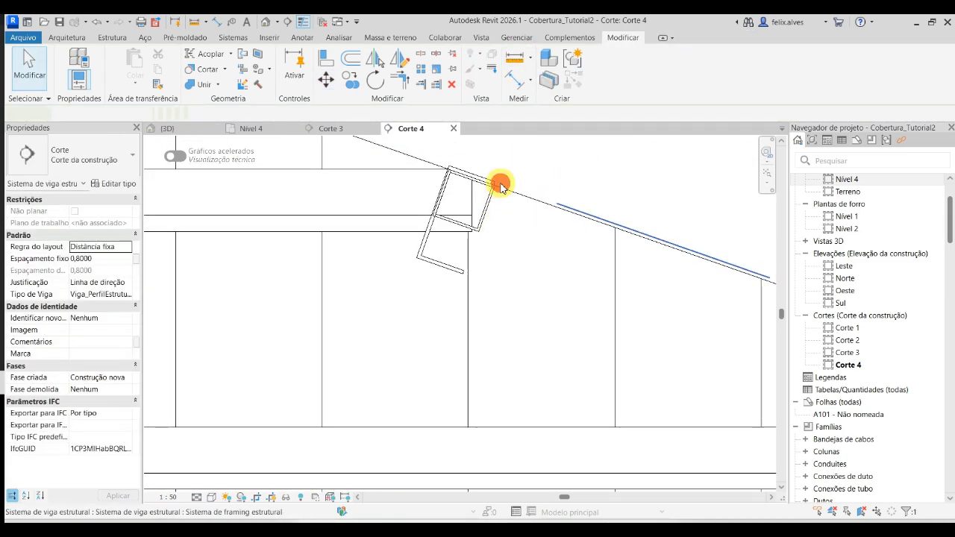
pyautogui.press('Escape')
pyautogui.press('a')
pyautogui.press('l')
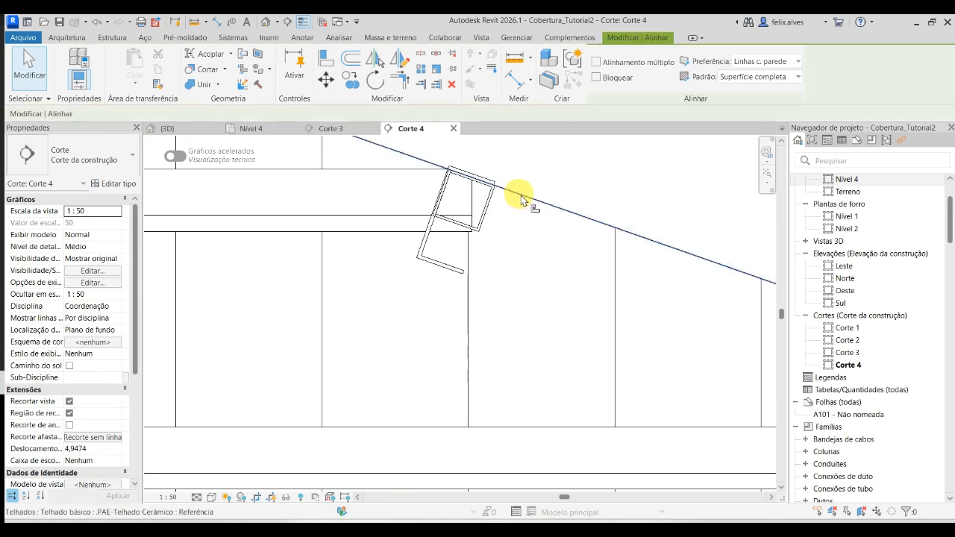
pyautogui.click(524, 198)
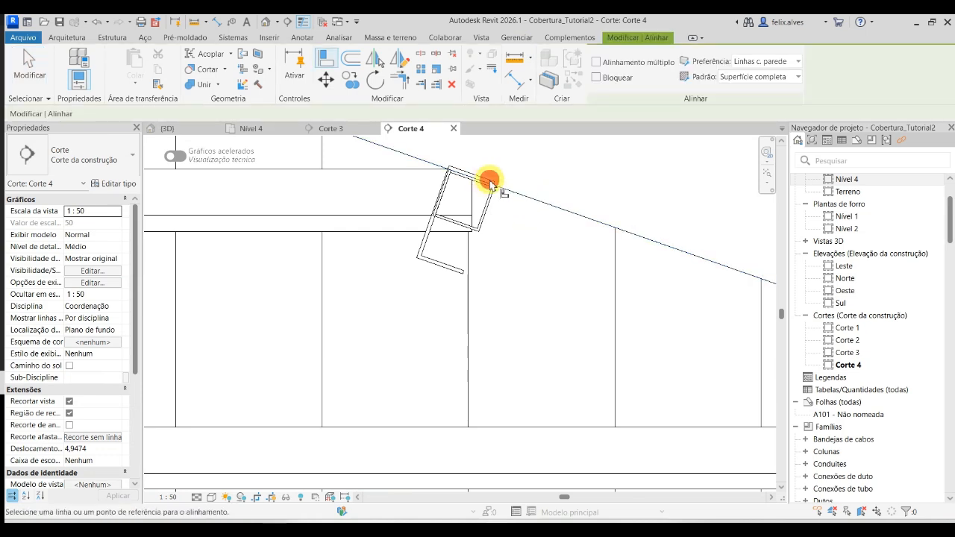
pyautogui.click(490, 184)
# - Move the copied rafter system vertically down so its lower end meets the roof's underside corner at the eave in Corte 4
pyautogui.click(515, 194)
pyautogui.scroll(4, 556, 204)
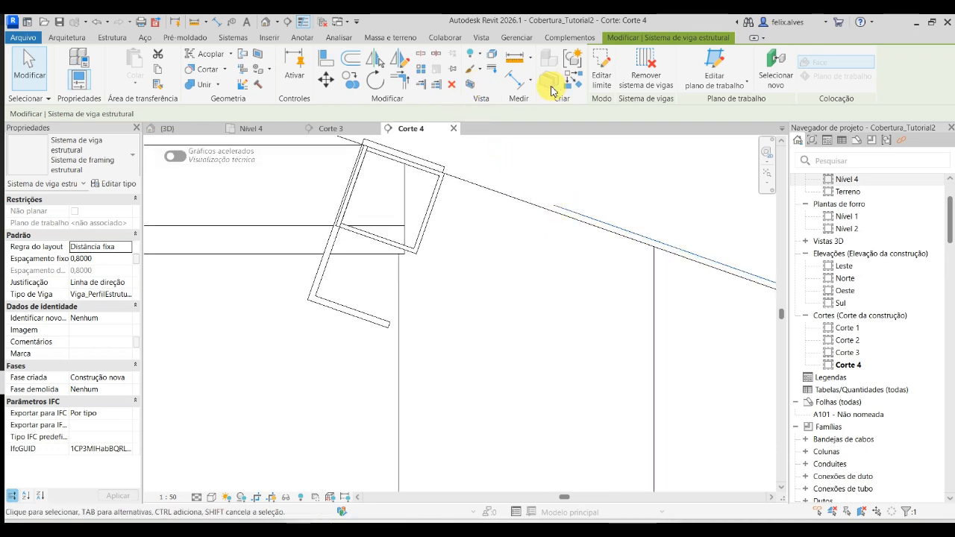
pyautogui.click(326, 79)
pyautogui.scroll(-3, 435, 209)
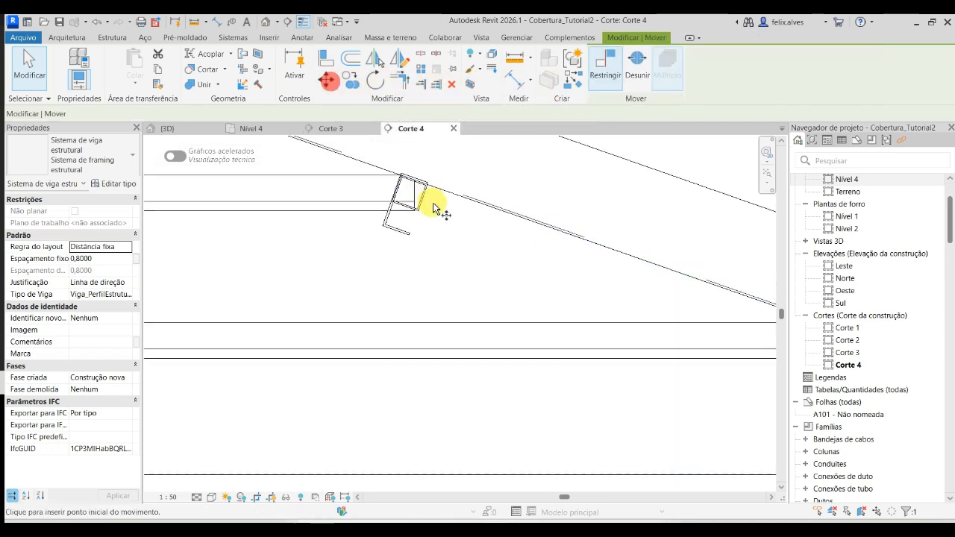
pyautogui.scroll(-2, 460, 219)
pyautogui.scroll(6, 649, 260)
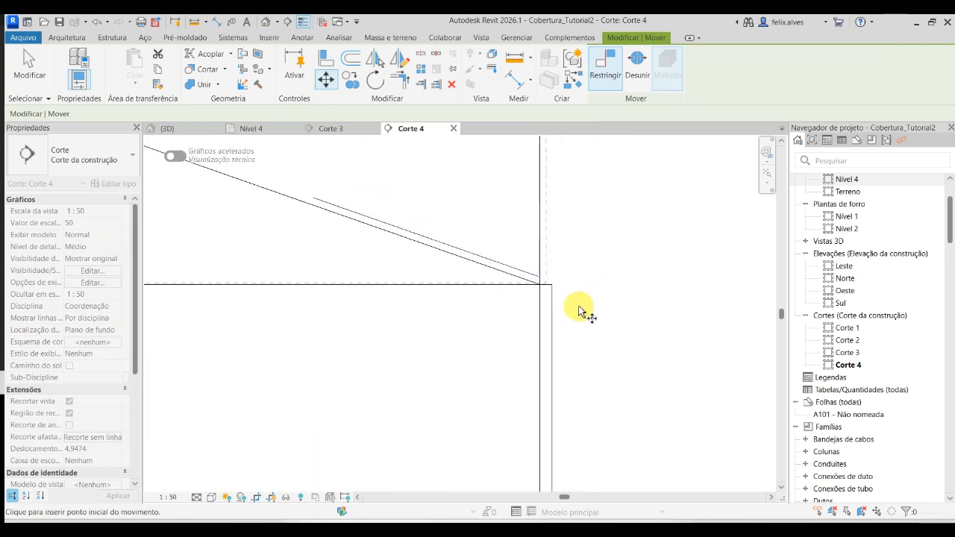
pyautogui.scroll(5, 580, 312)
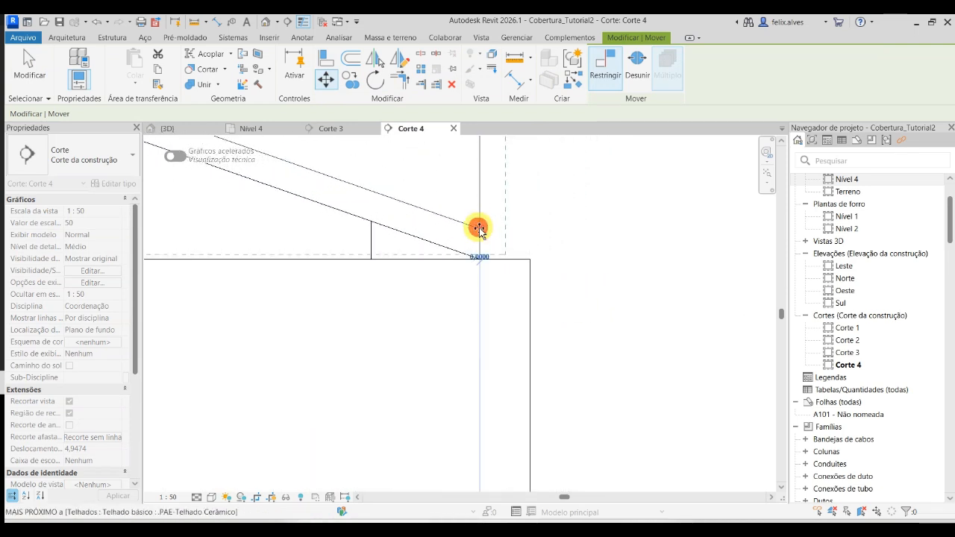
pyautogui.click(479, 228)
pyautogui.click(479, 261)
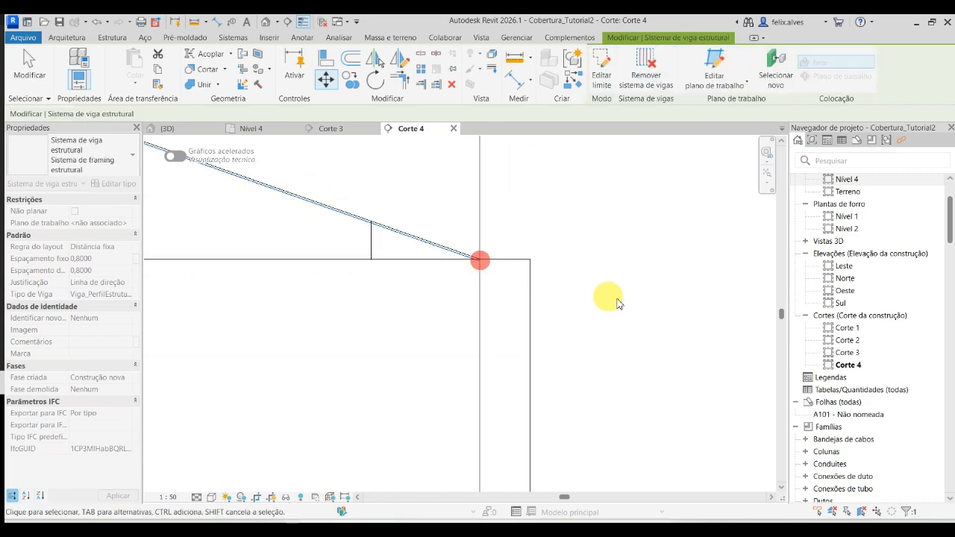
pyautogui.press('Escape')
pyautogui.scroll(-2, 614, 298)
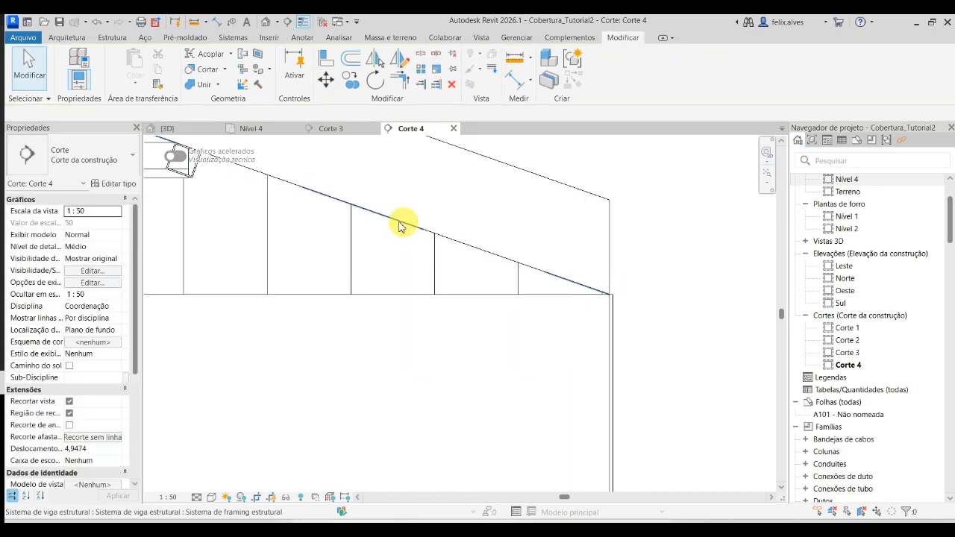
# - Undo the copied rafter system's moves, its beam type and spacing changes, and the copy itself in the 3D view
pyautogui.click(204, 128)
pyautogui.scroll(5, 411, 330)
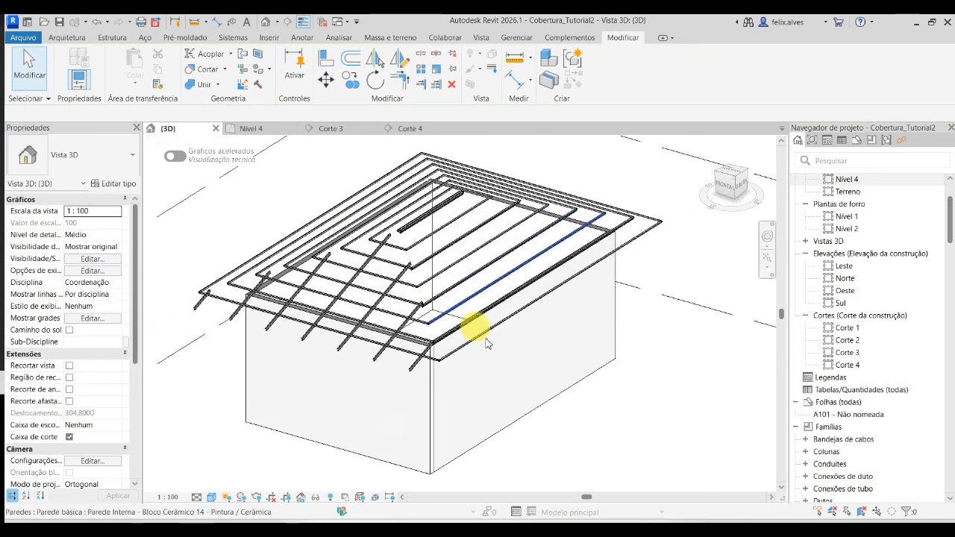
pyautogui.click(470, 394)
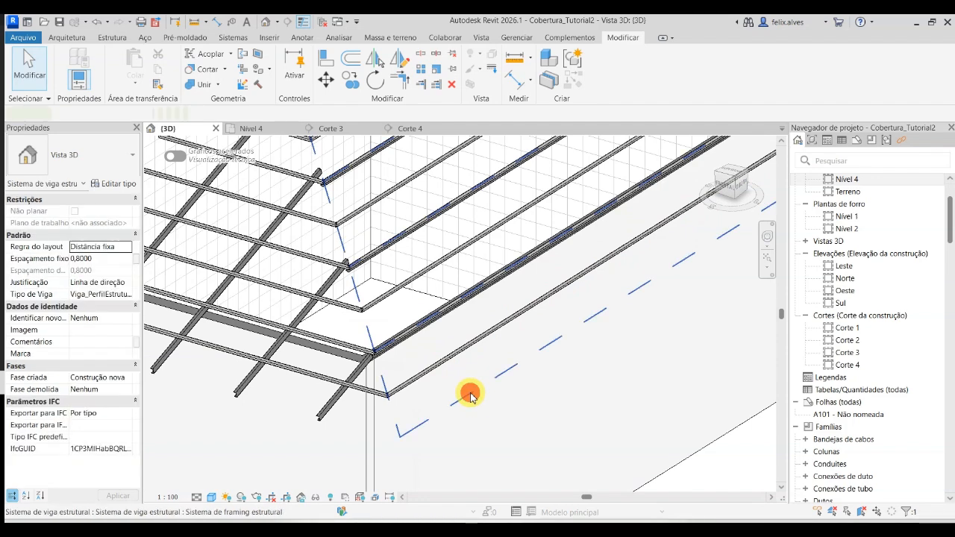
pyautogui.scroll(-3, 508, 328)
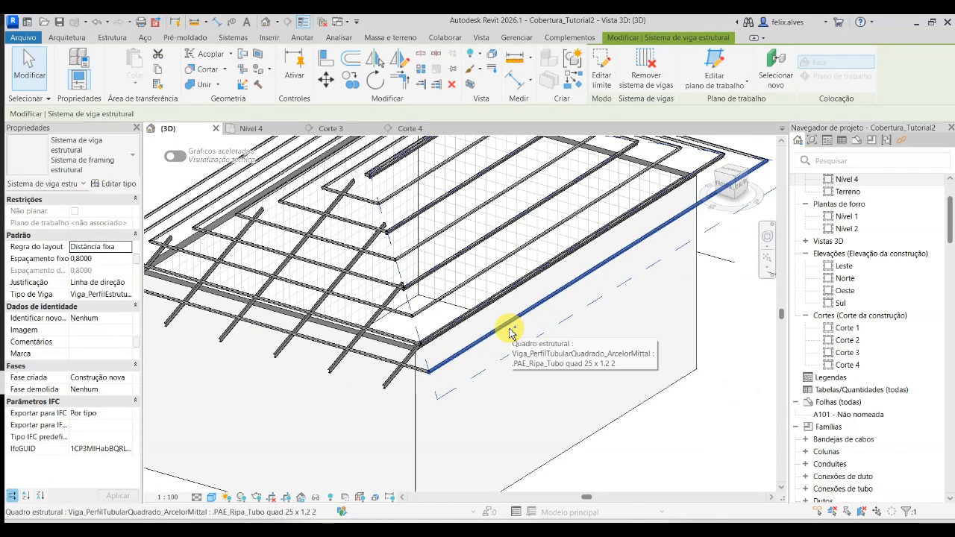
pyautogui.click(512, 349)
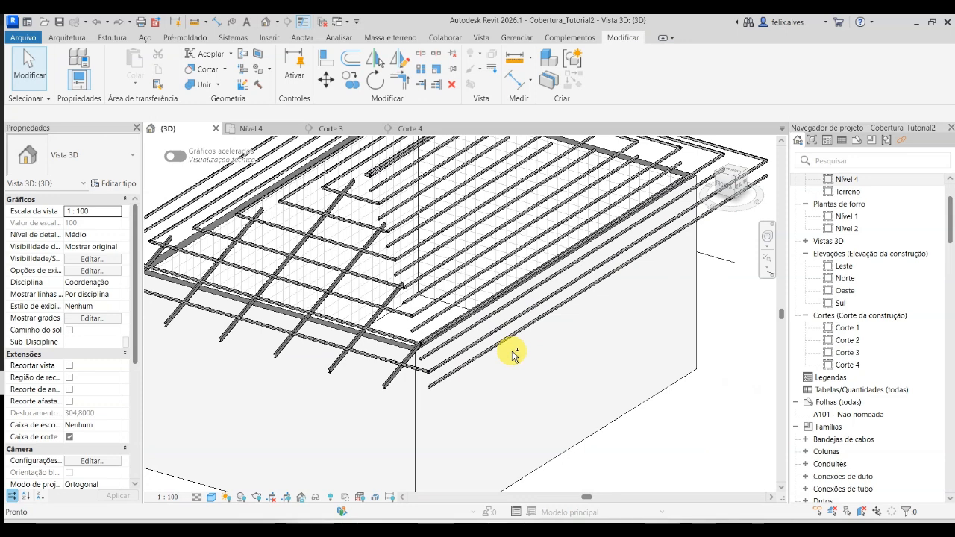
pyautogui.scroll(-2, 512, 355)
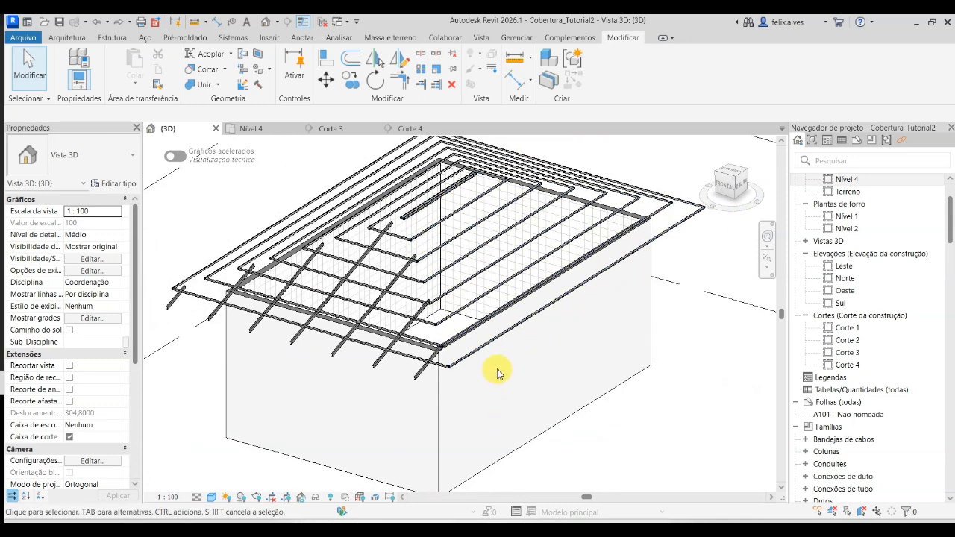
# - Copy the batten beam system of the slope without rafters vertically down 0.3 m in Corte 4
pyautogui.scroll(3, 496, 368)
pyautogui.click(480, 367)
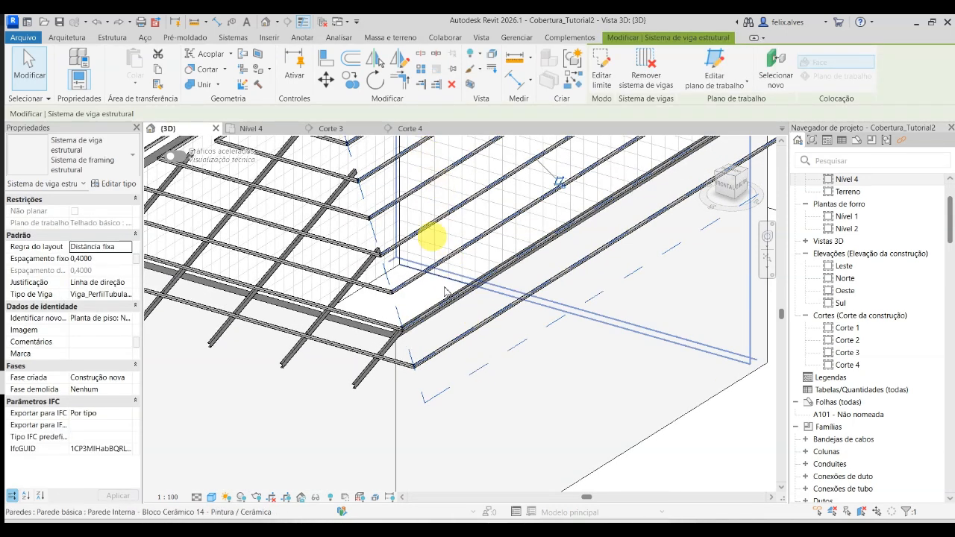
pyautogui.click(423, 132)
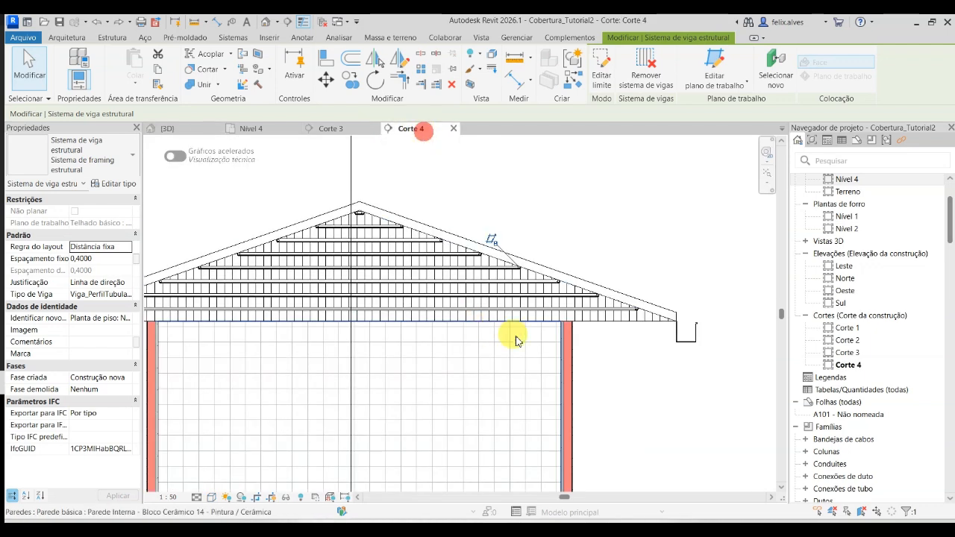
pyautogui.click(349, 79)
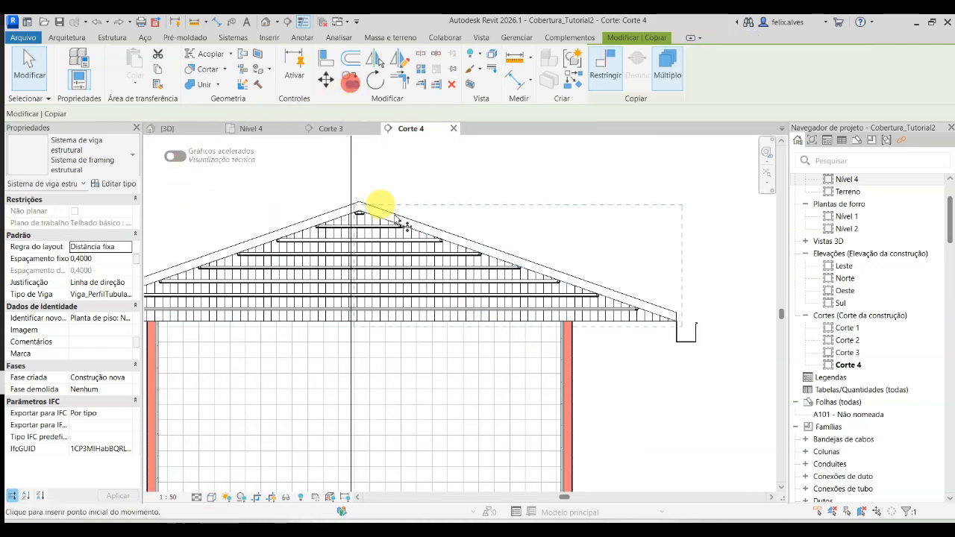
pyautogui.click(711, 266)
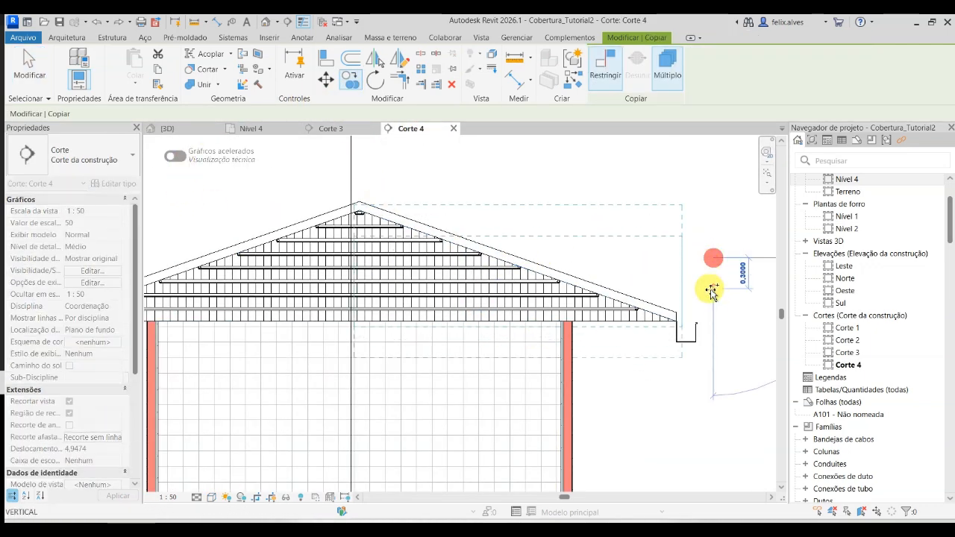
pyautogui.write('0')
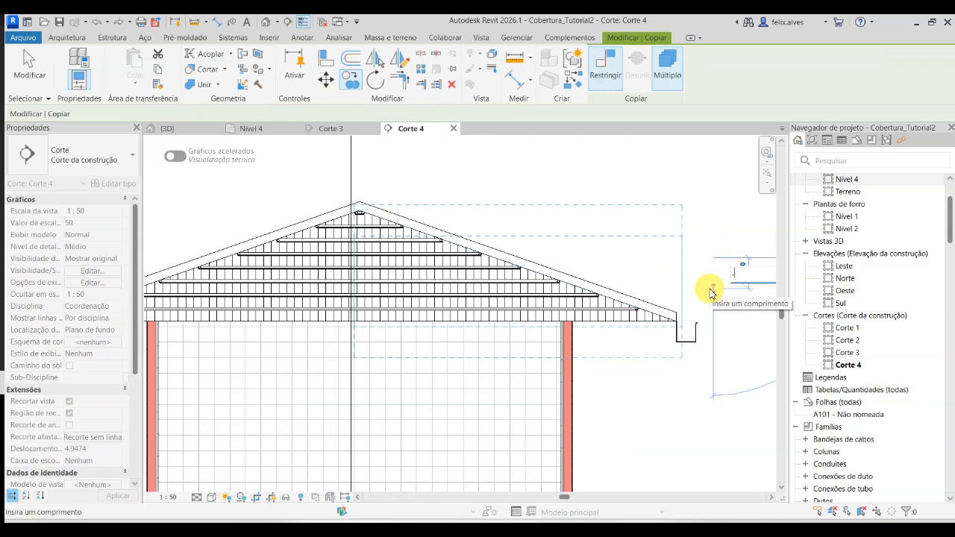
pyautogui.write('.3')
pyautogui.press('Return')
pyautogui.press('Escape')
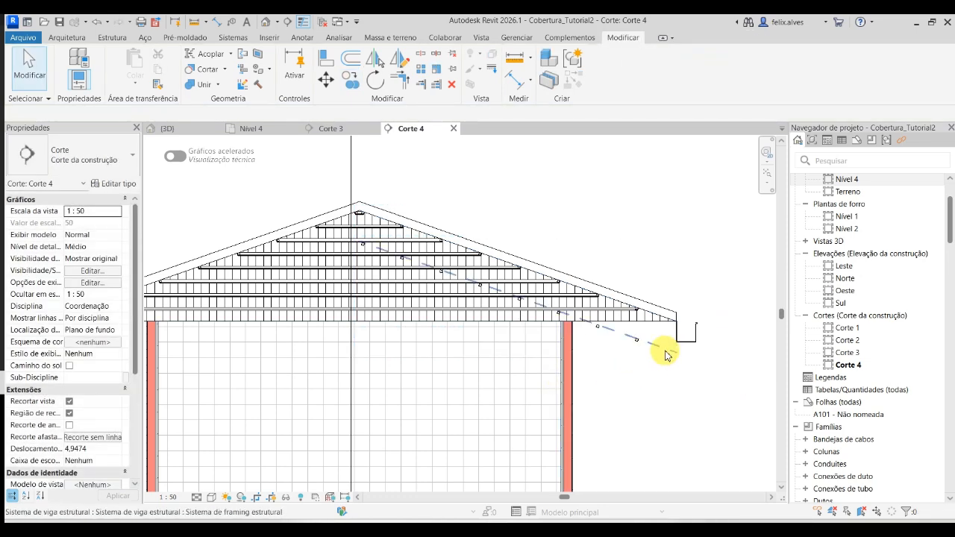
# - Set the copied beam system's fixed spacing to 0.8 m
pyautogui.click(664, 351)
pyautogui.click(79, 258)
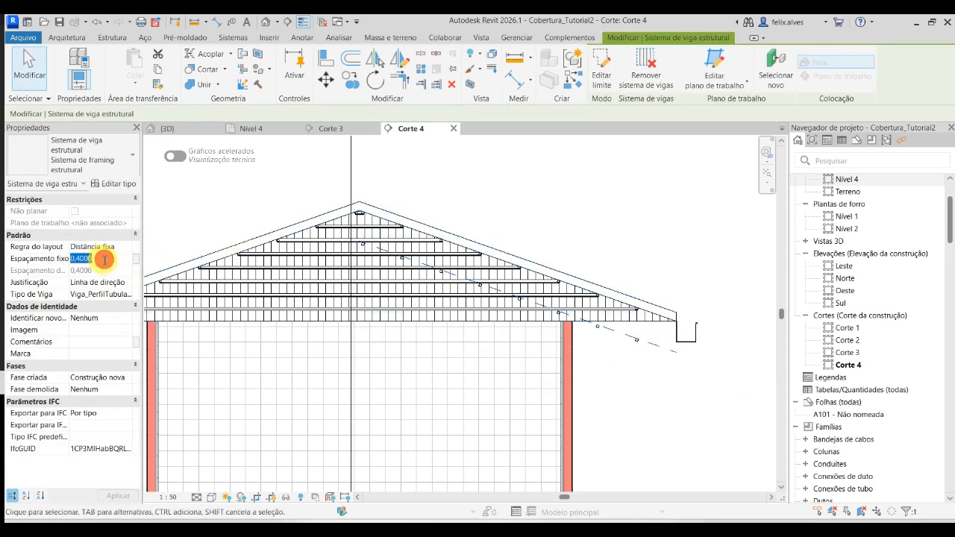
pyautogui.moveTo(78, 260); pyautogui.dragTo(105, 262)
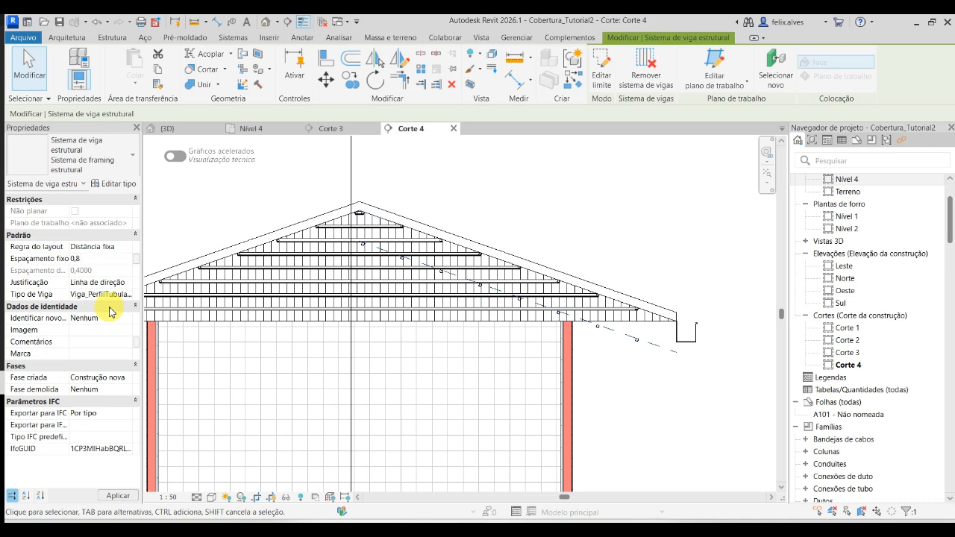
pyautogui.press('Return')
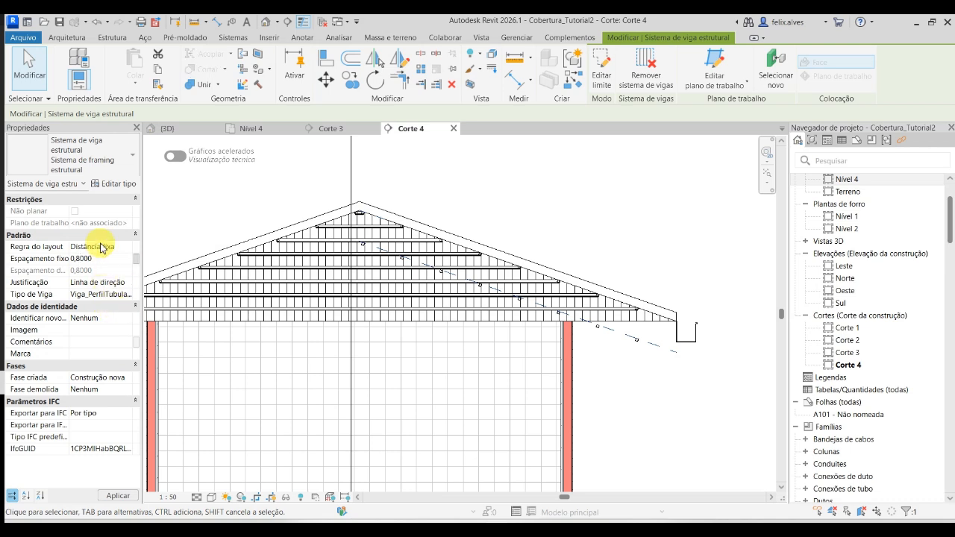
# - Change the copied beam system's beam type to Viga_PerfilEstruturalSimples-U_ArcelorMittal : .PAE_Caibro_U 50 x 25 x 1.8 2
pyautogui.click(100, 293)
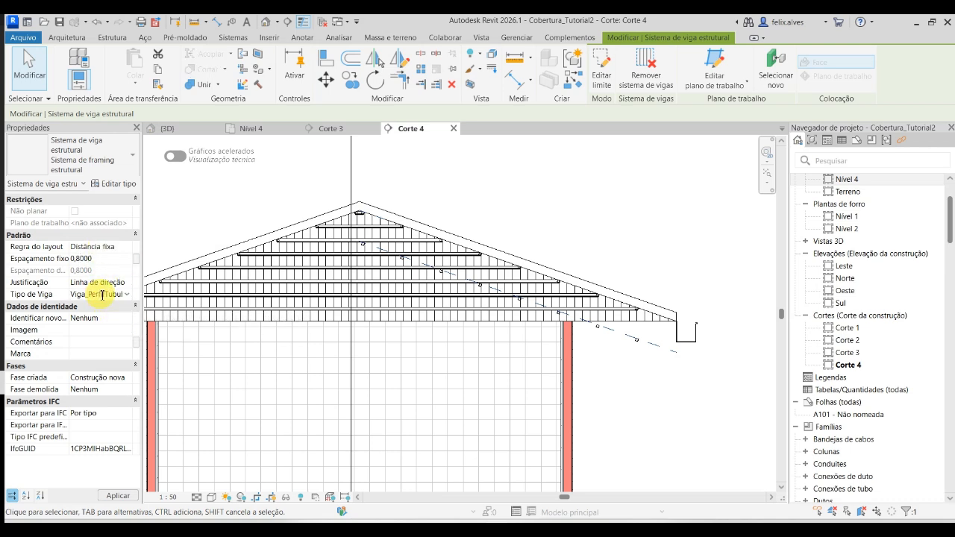
pyautogui.click(102, 295)
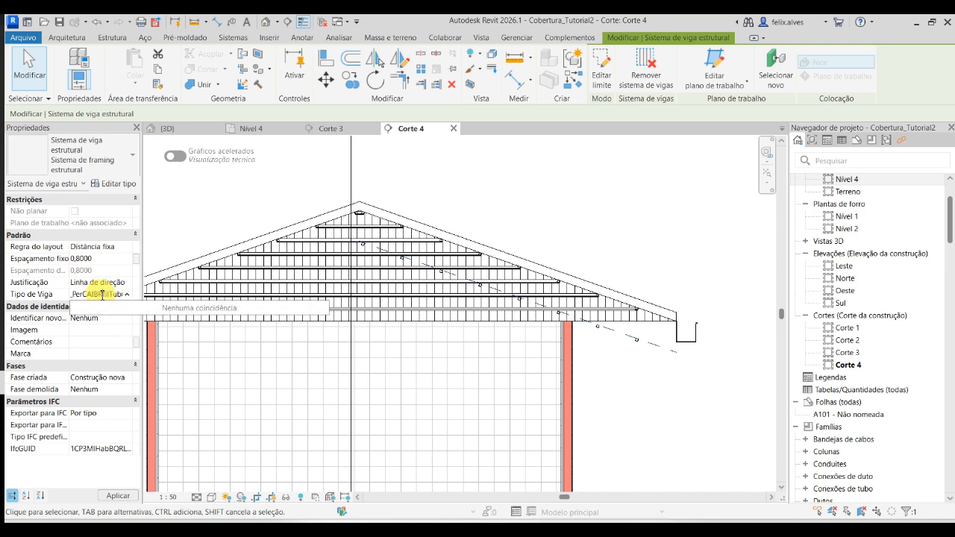
pyautogui.press('BackSpace')
pyautogui.press('BackSpace')
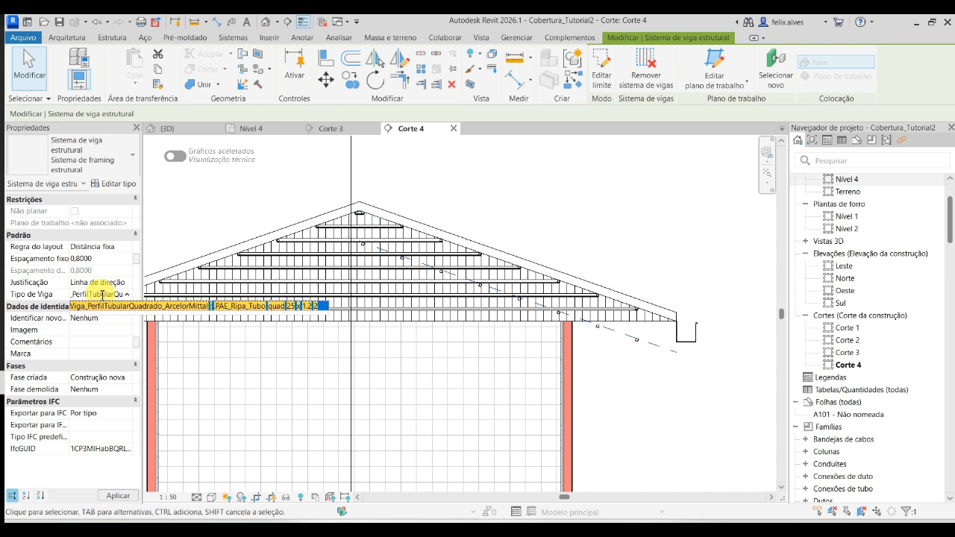
pyautogui.write('adrado_Arc')
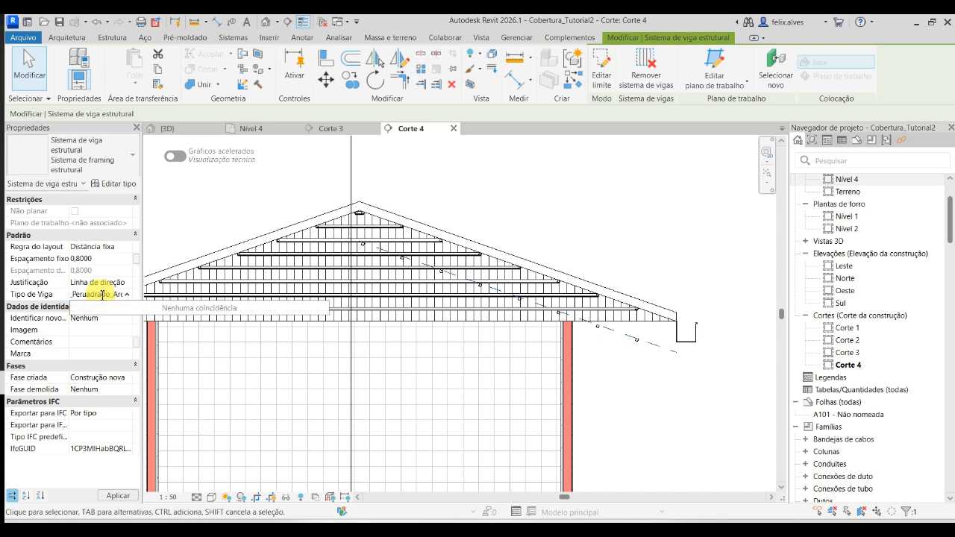
pyautogui.press('BackSpace')
pyautogui.press('BackSpace')
pyautogui.press('BackSpace')
pyautogui.press('BackSpace')
pyautogui.press('BackSpace')
pyautogui.press('BackSpace')
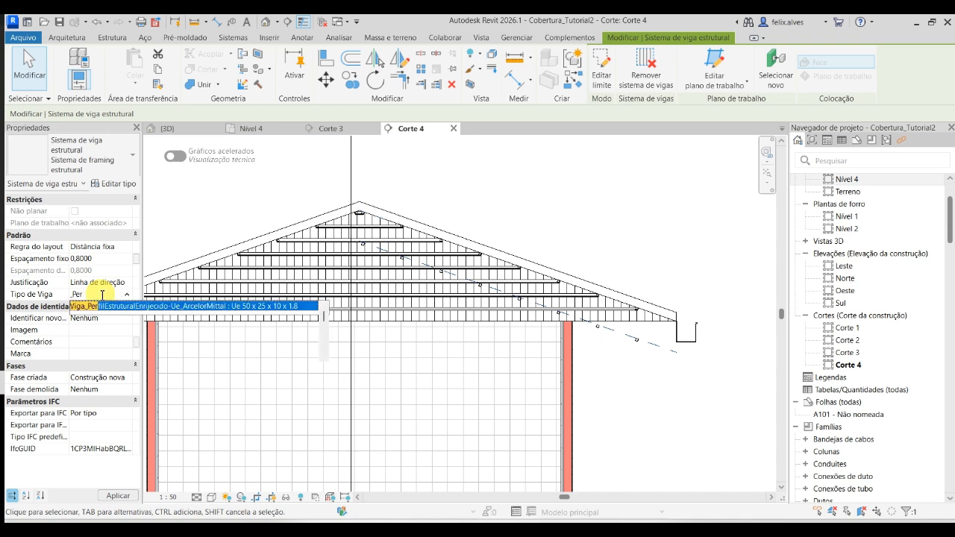
pyautogui.press('BackSpace')
pyautogui.press('BackSpace')
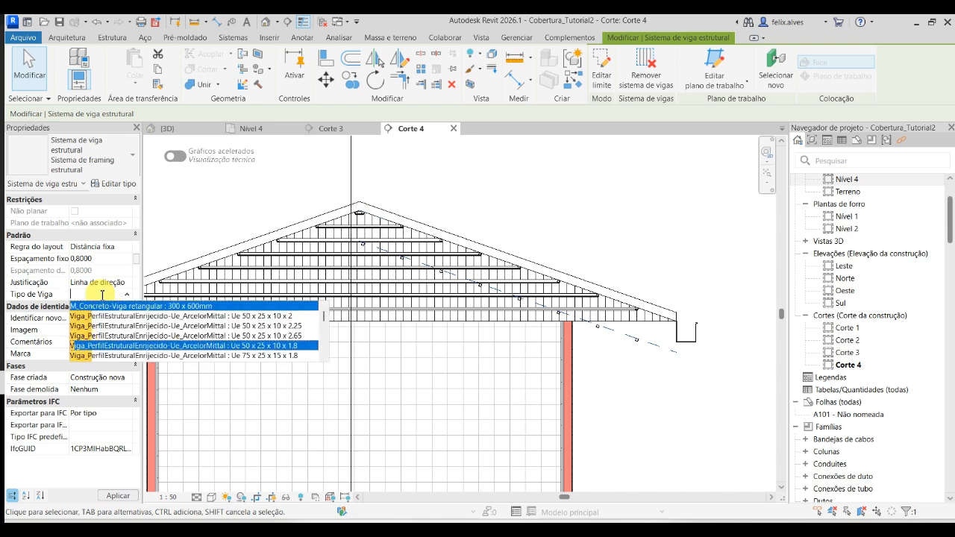
pyautogui.write('PA')
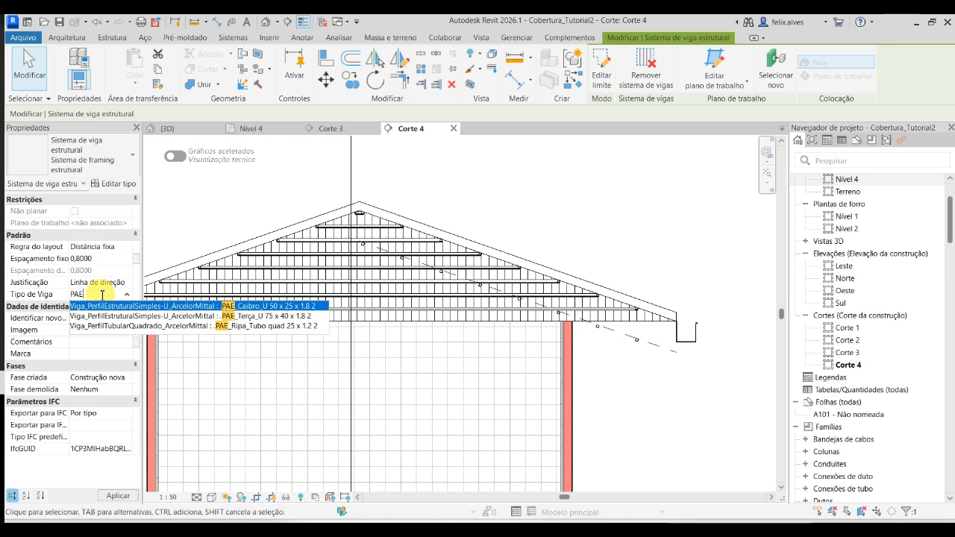
pyautogui.write('E')
pyautogui.press('Return')
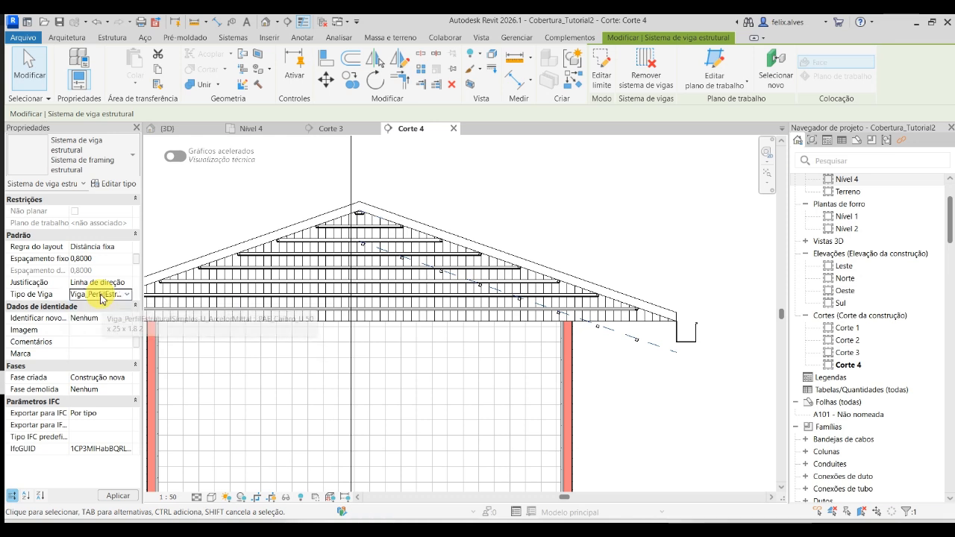
pyautogui.click(120, 499)
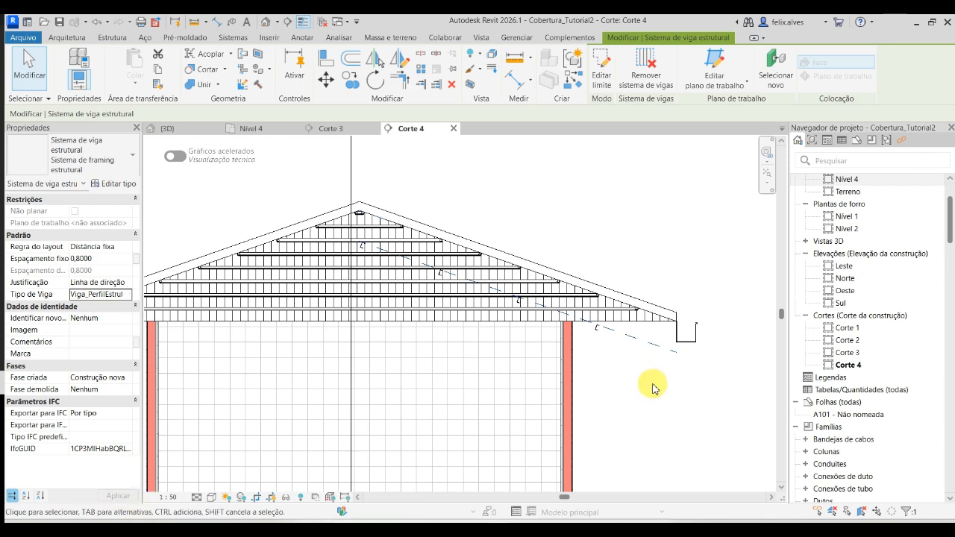
# - Move the copied rafter system vertically up to the roof's underside in Corte 4, level with the tops of the battens
pyautogui.click(326, 78)
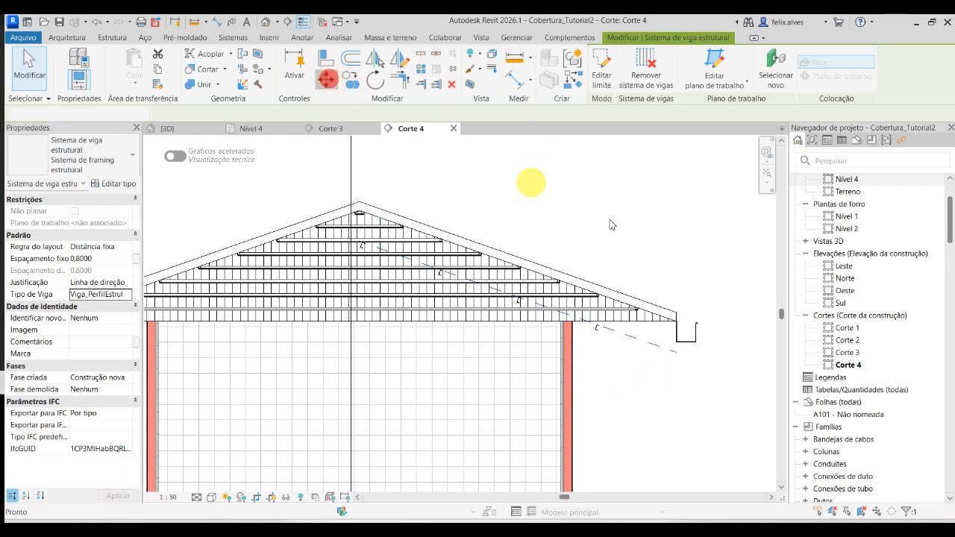
pyautogui.click(691, 375)
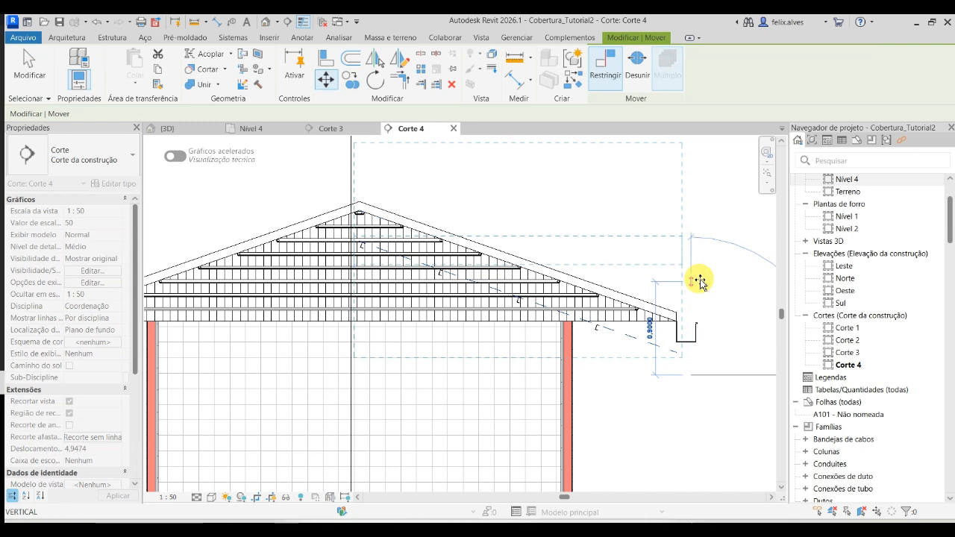
pyautogui.press('Escape')
pyautogui.press('Escape')
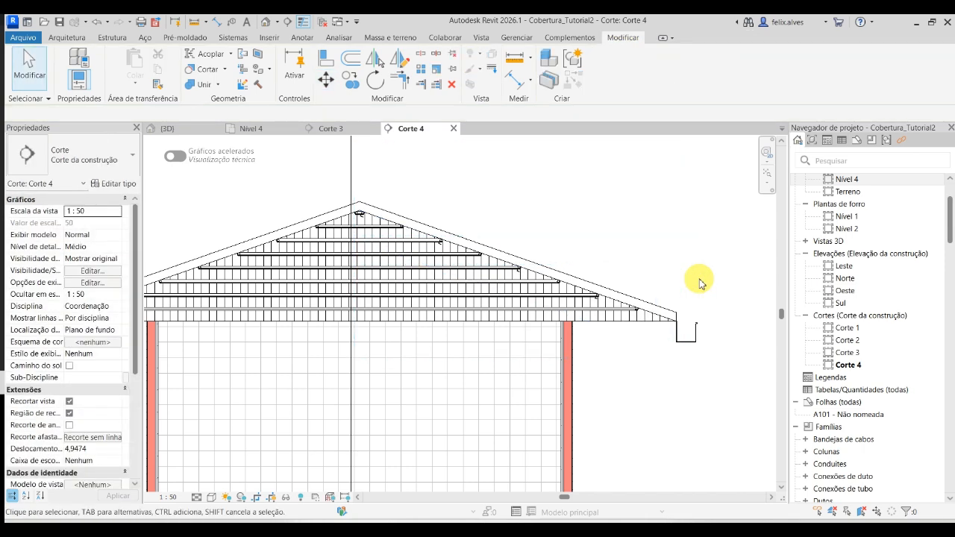
pyautogui.scroll(6, 633, 315)
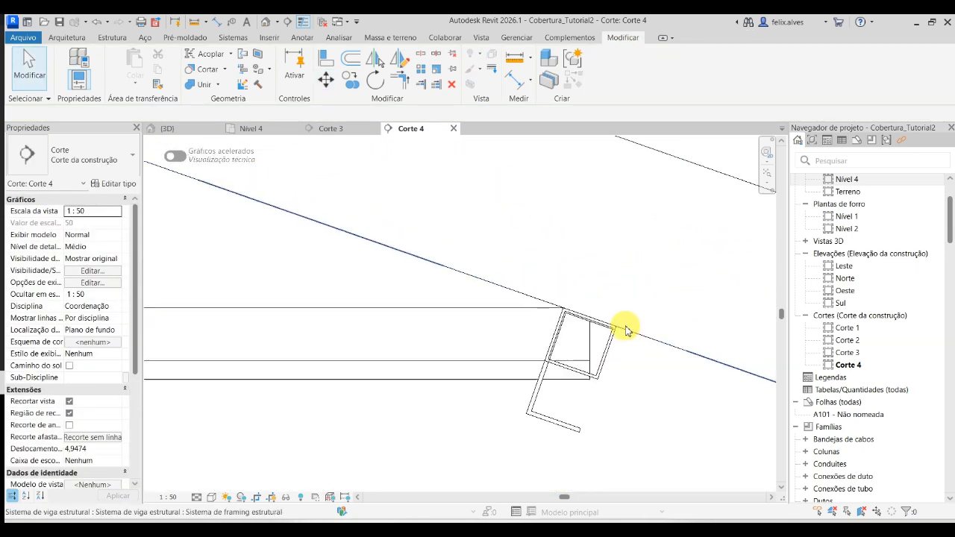
pyautogui.scroll(-3, 620, 332)
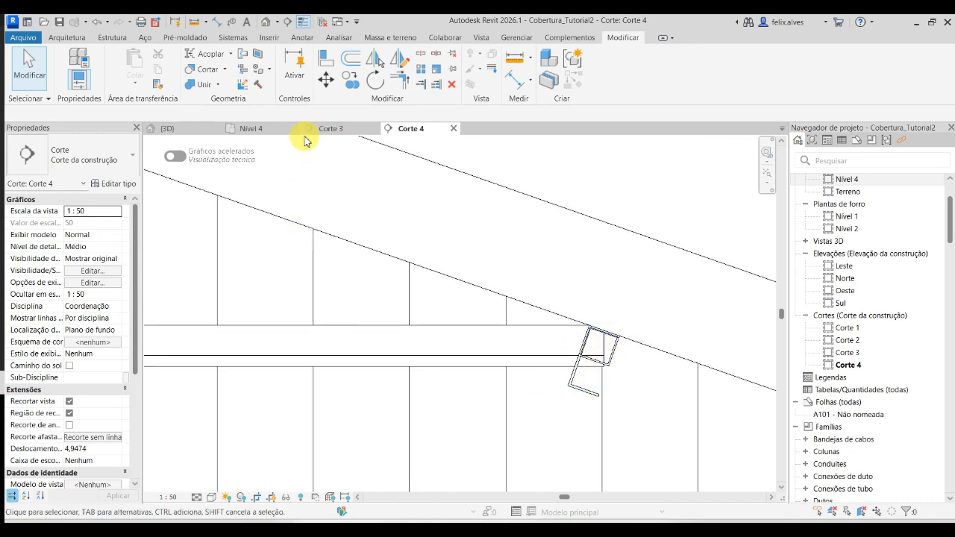
# - Select all instances of the .PAE_Caibro_U 50 x 25 x 1.8 2 rafters in the 3D view and open their z offset value for editing
pyautogui.click(165, 132)
pyautogui.scroll(6, 454, 331)
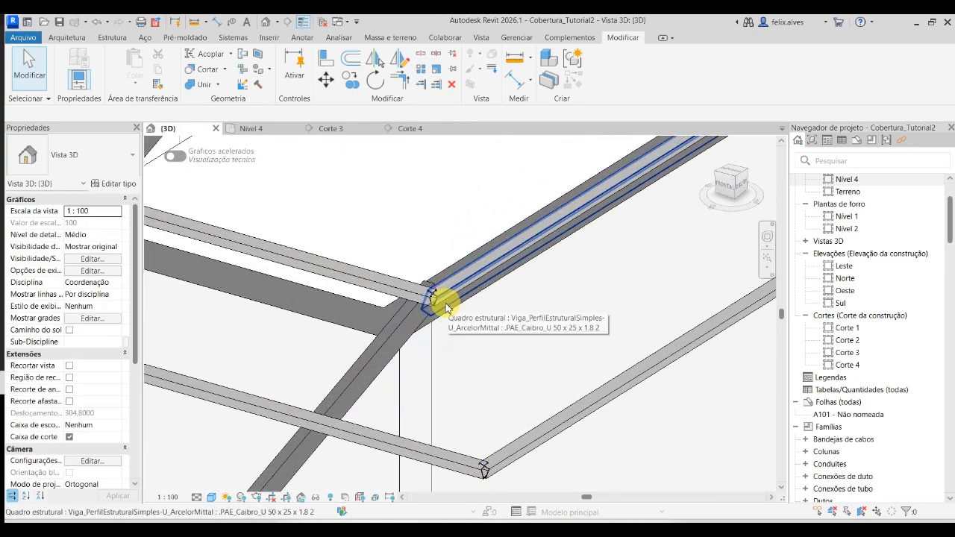
pyautogui.click(446, 308)
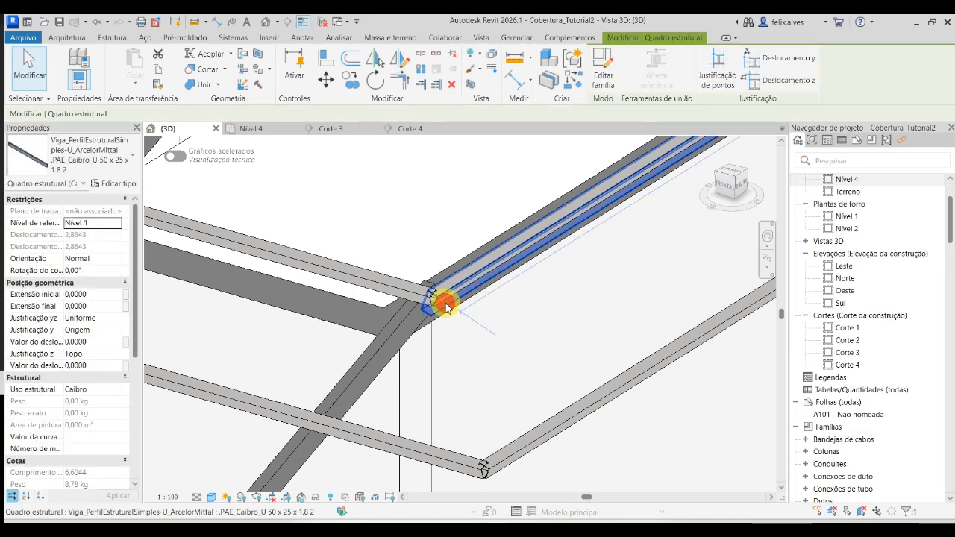
pyautogui.rightClick(447, 306)
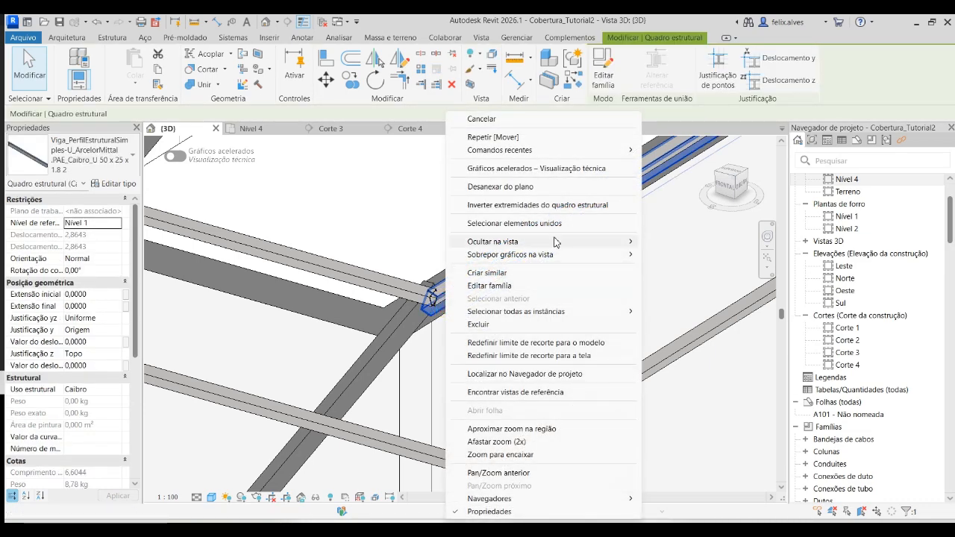
pyautogui.moveTo(556, 241)
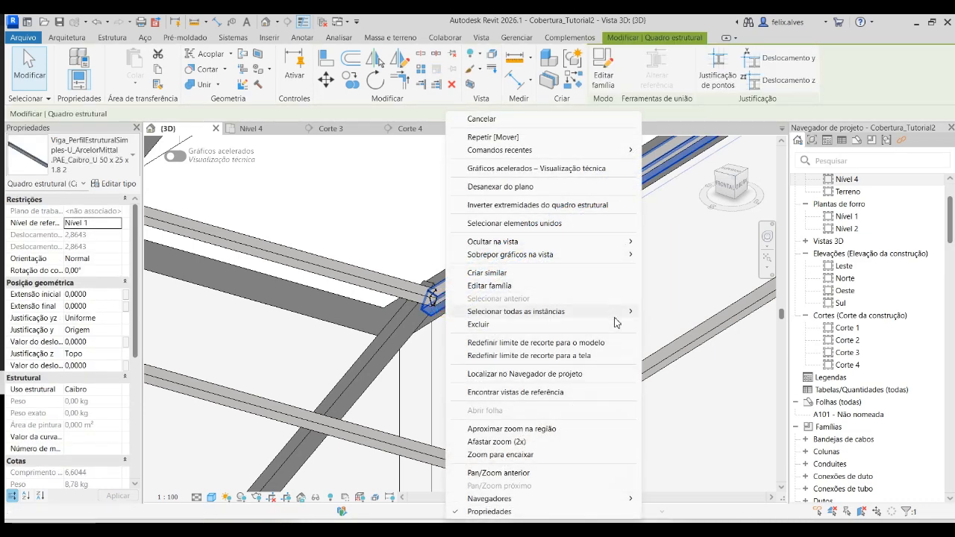
pyautogui.moveTo(619, 313)
pyautogui.click(718, 326)
pyautogui.scroll(-5, 672, 343)
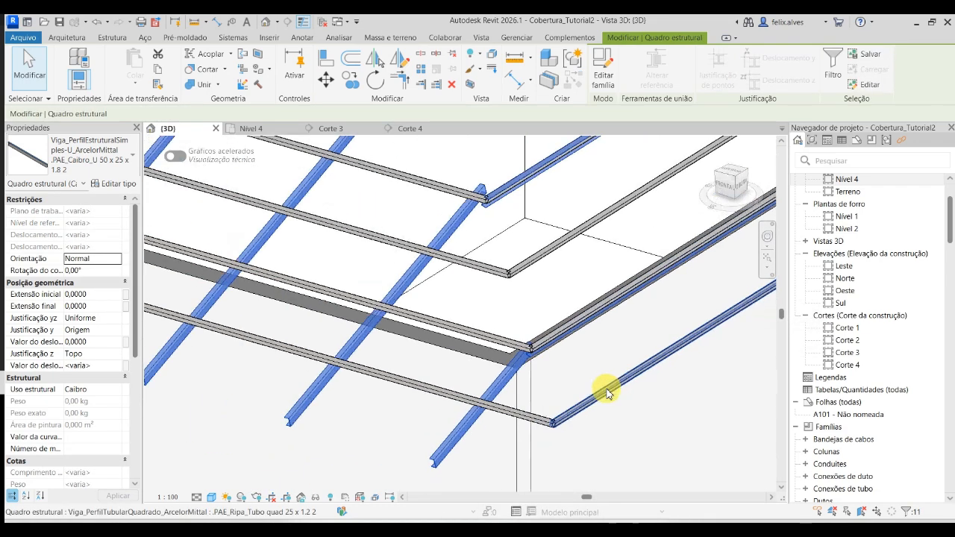
pyautogui.click(97, 367)
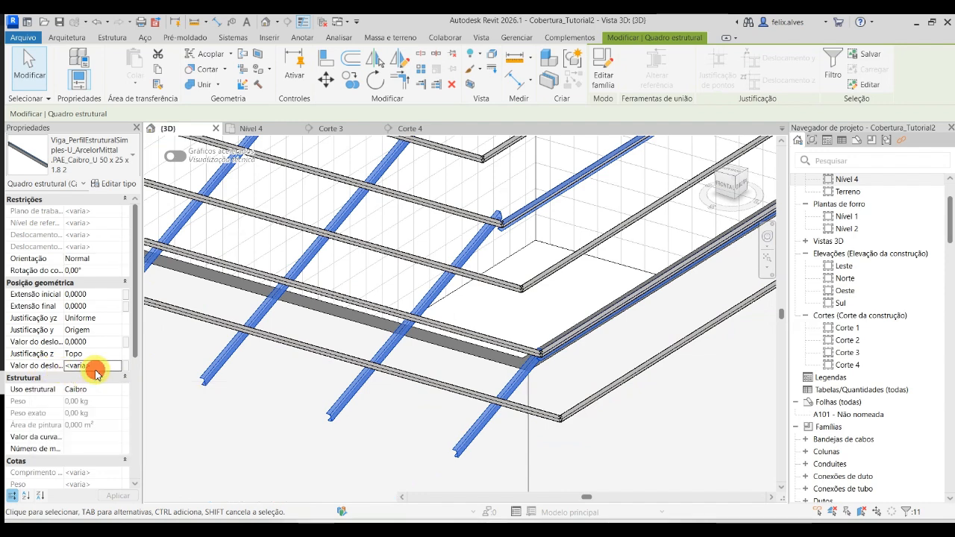
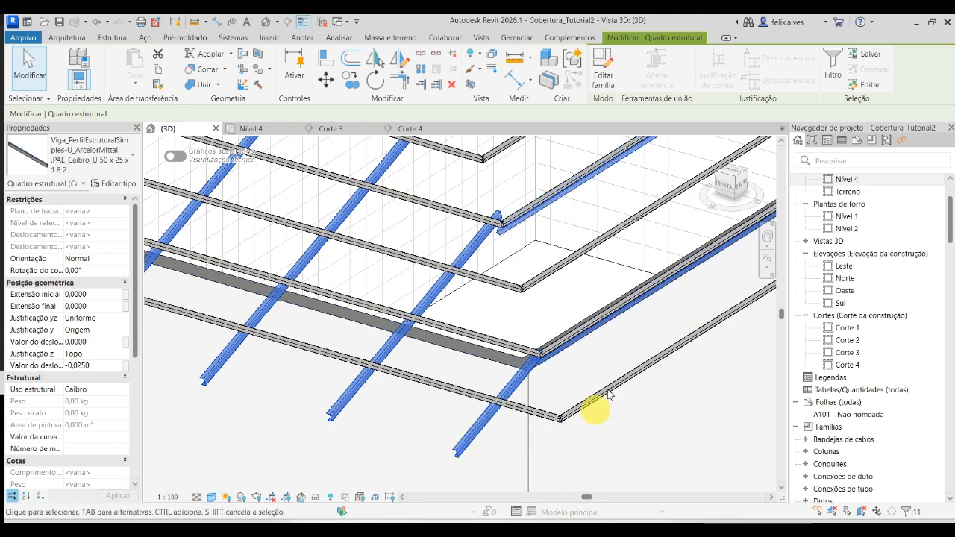
# - Clear the rafter selection and examine where rafters and battens meet at the roof corner in the 3D view
pyautogui.scroll(3, 589, 388)
pyautogui.click(739, 471)
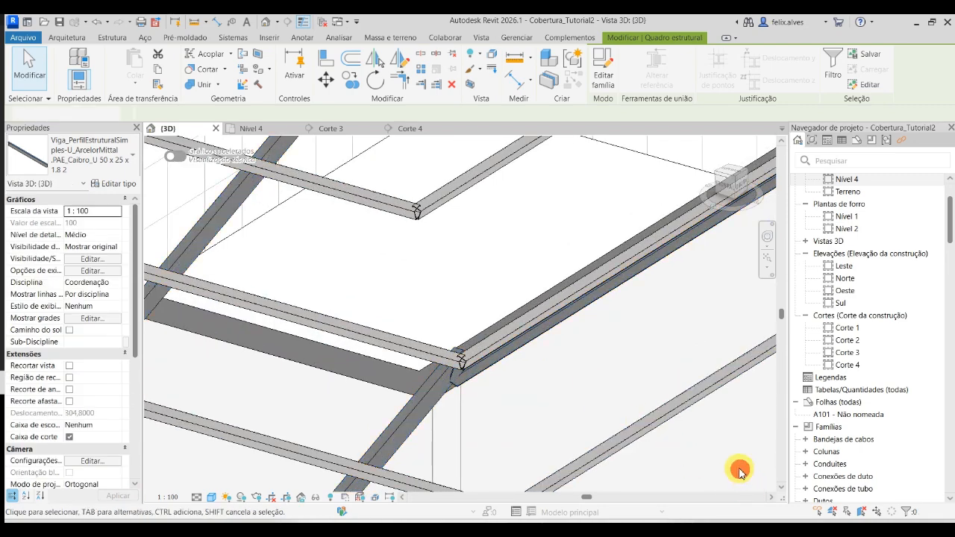
pyautogui.scroll(-3, 739, 471)
pyautogui.moveTo(740, 471); pyautogui.dragTo(610, 393, button='middle')
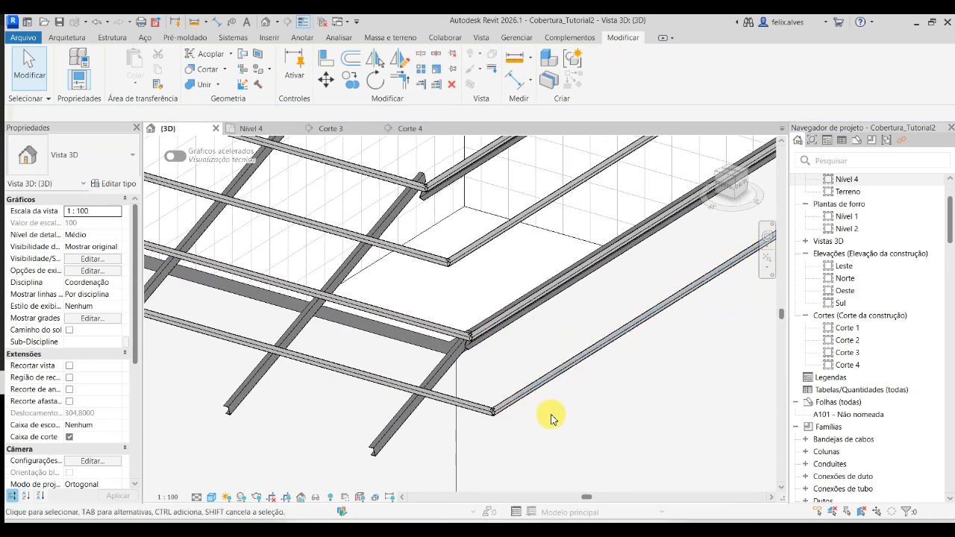
pyautogui.scroll(-2, 550, 403)
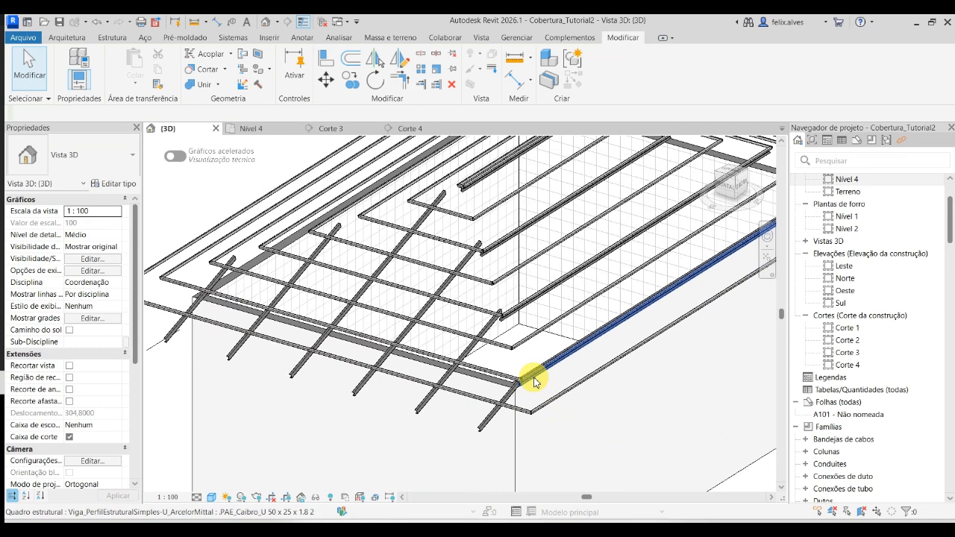
# - Redraw the long side slope rafter system's beam direction in Nível 4 as a horizontal line about 4.4 m long from the ridge end, and finish the sketch
pyautogui.click(534, 379)
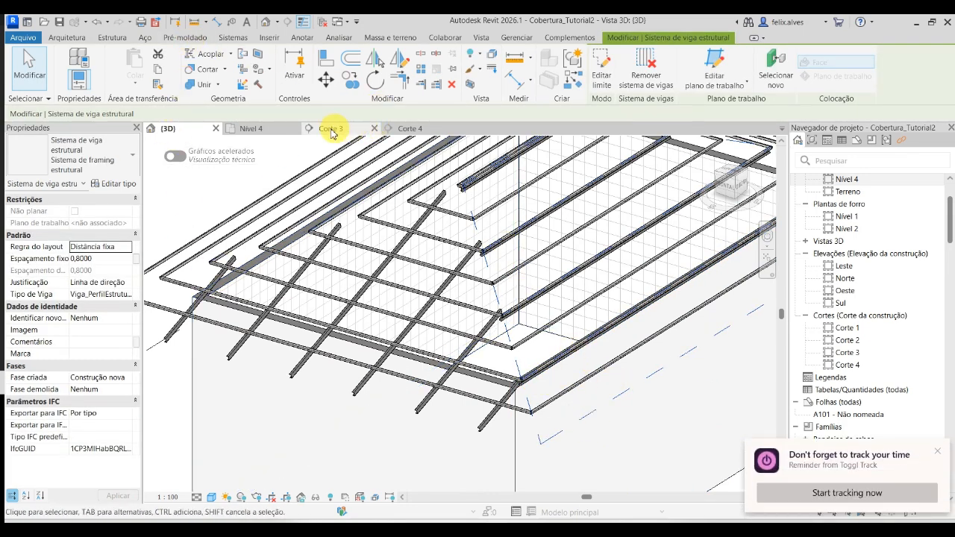
pyautogui.click(273, 127)
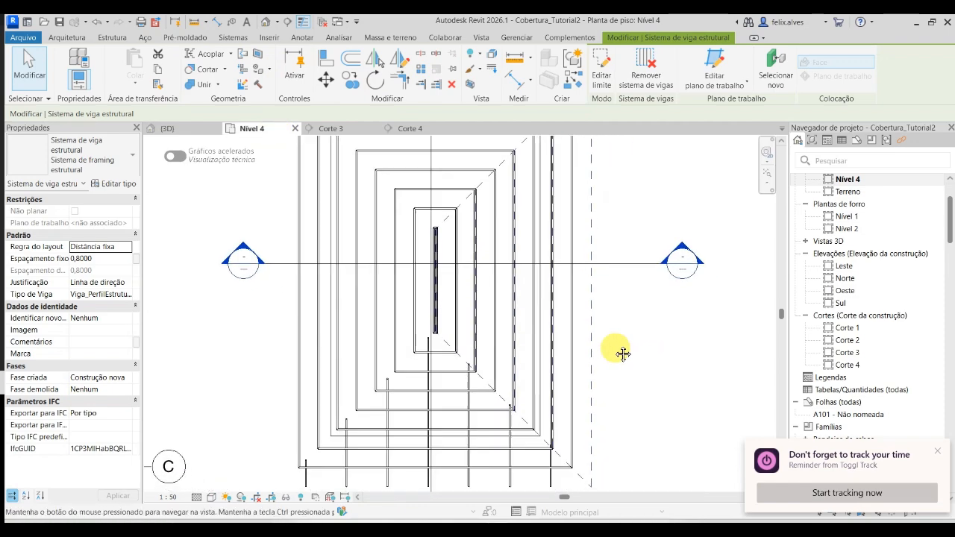
pyautogui.moveTo(622, 354); pyautogui.dragTo(615, 344, button='middle')
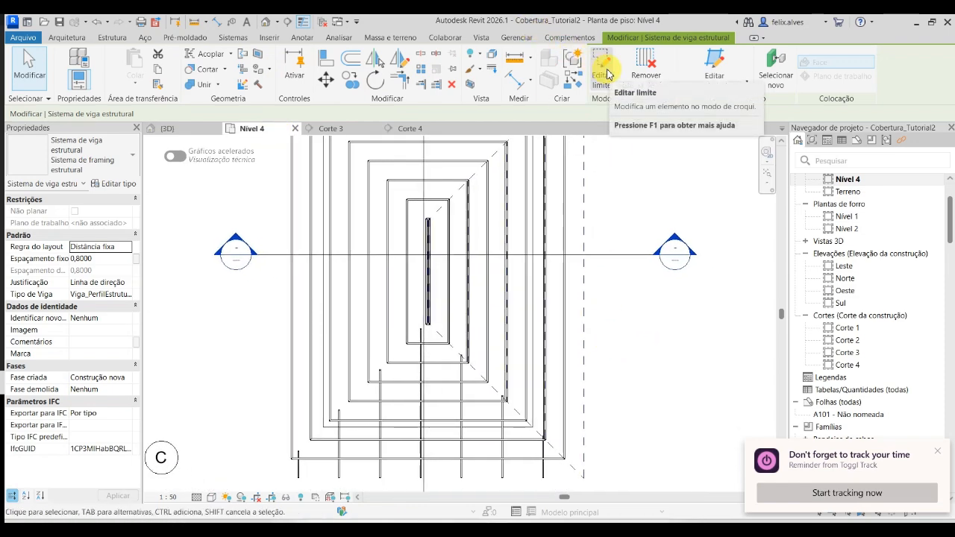
pyautogui.click(602, 71)
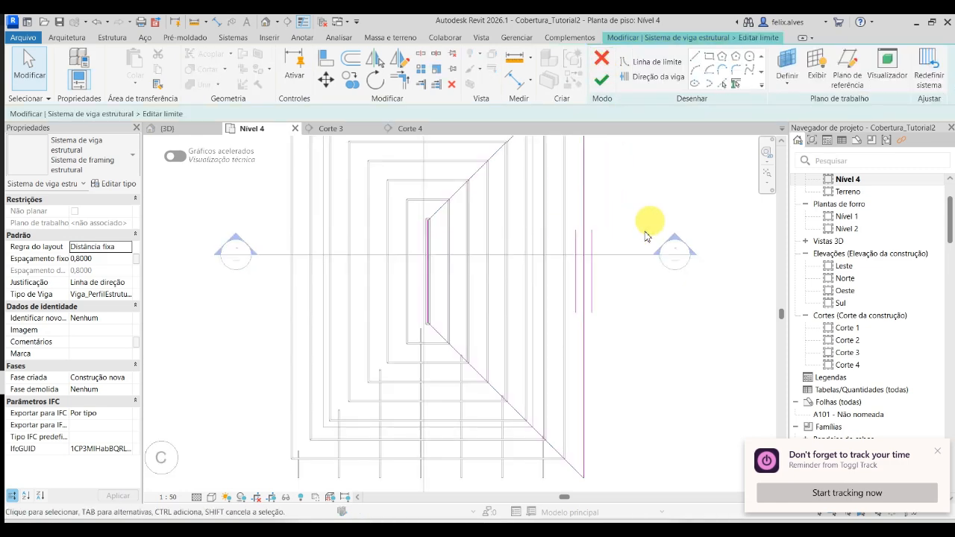
pyautogui.scroll(-2, 610, 268)
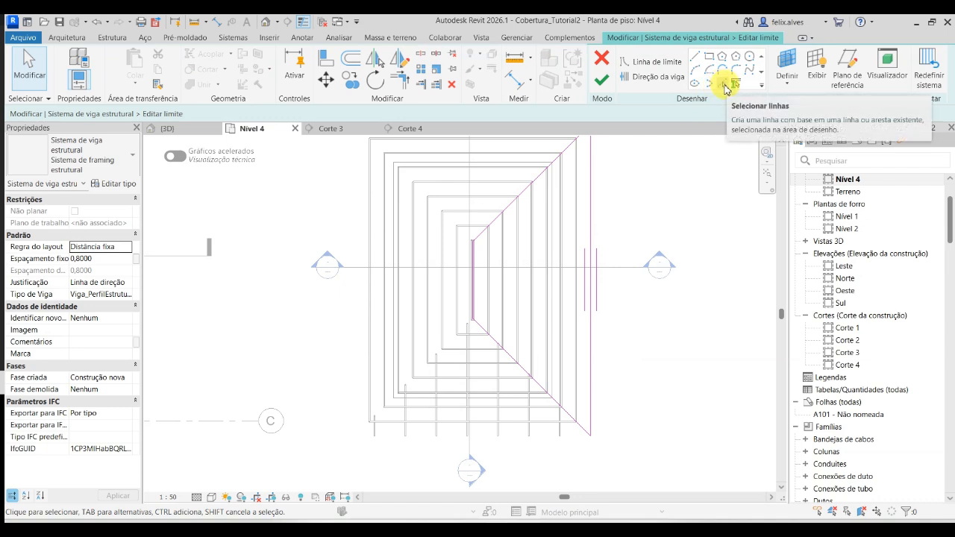
pyautogui.click(656, 77)
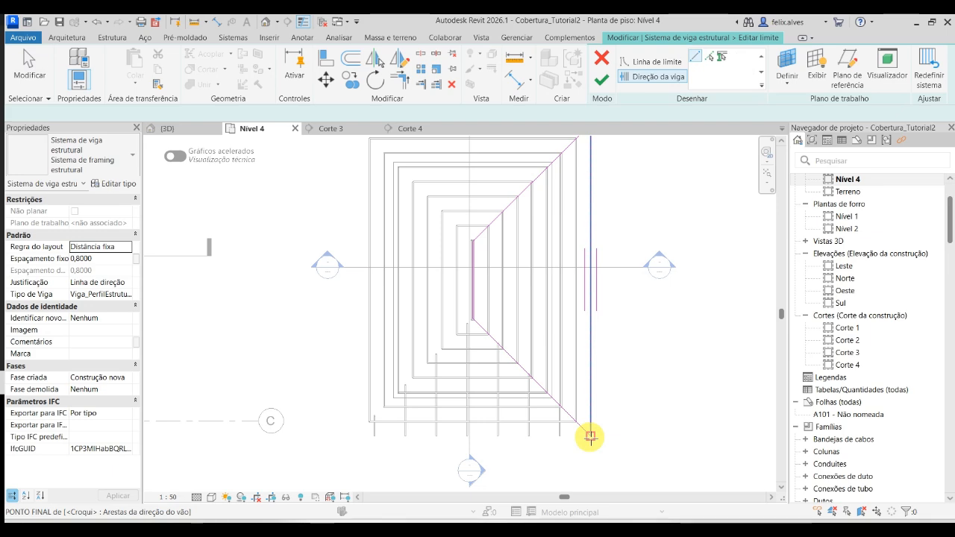
pyautogui.scroll(5, 477, 324)
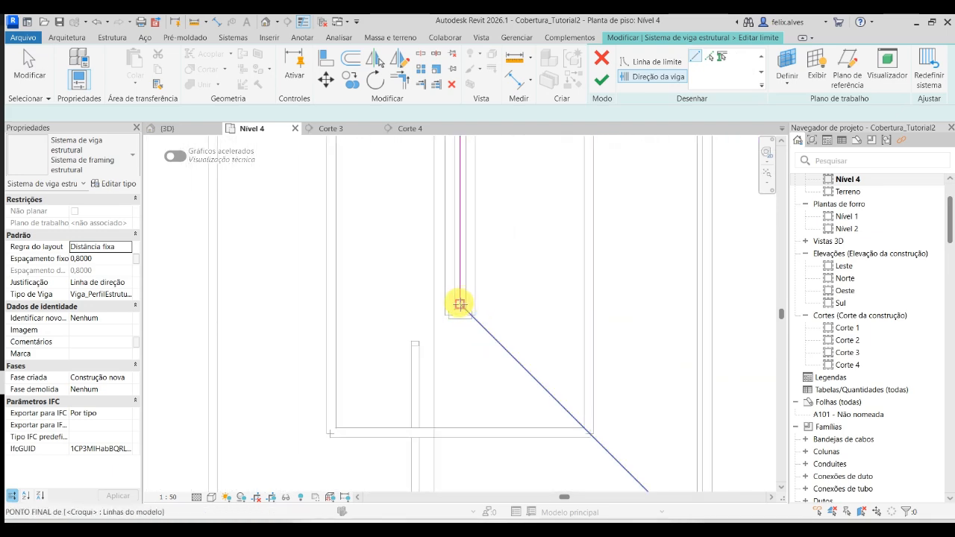
pyautogui.click(459, 304)
pyautogui.scroll(-4, 421, 312)
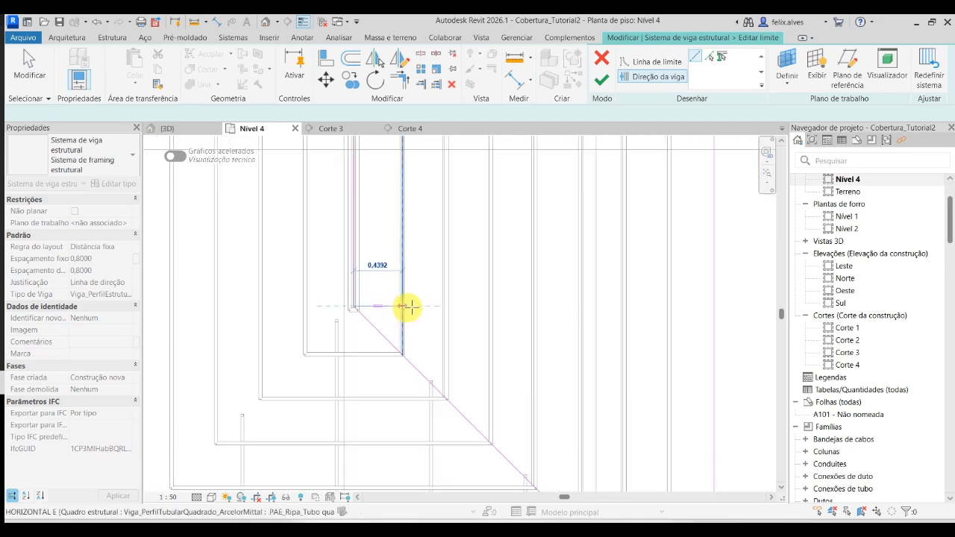
pyautogui.scroll(-2, 423, 304)
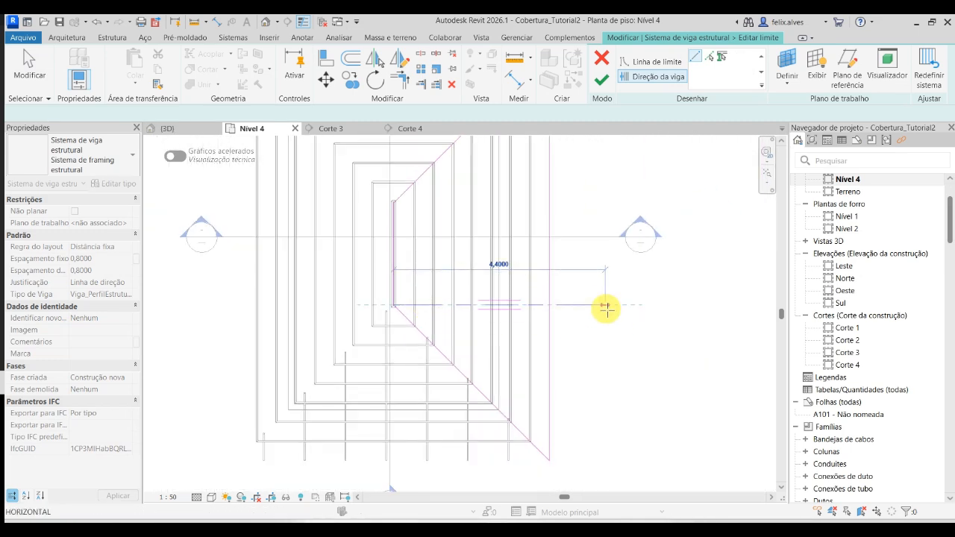
pyautogui.click(605, 305)
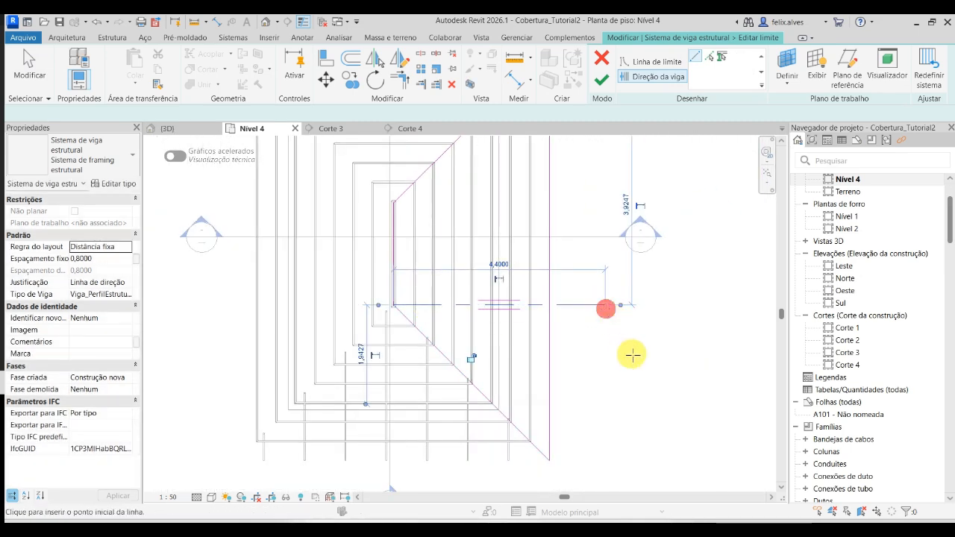
pyautogui.click(605, 81)
# - Check the redirected side slope rafters against the battens in the Nível 4 plan and the 3D view
pyautogui.scroll(1, 476, 360)
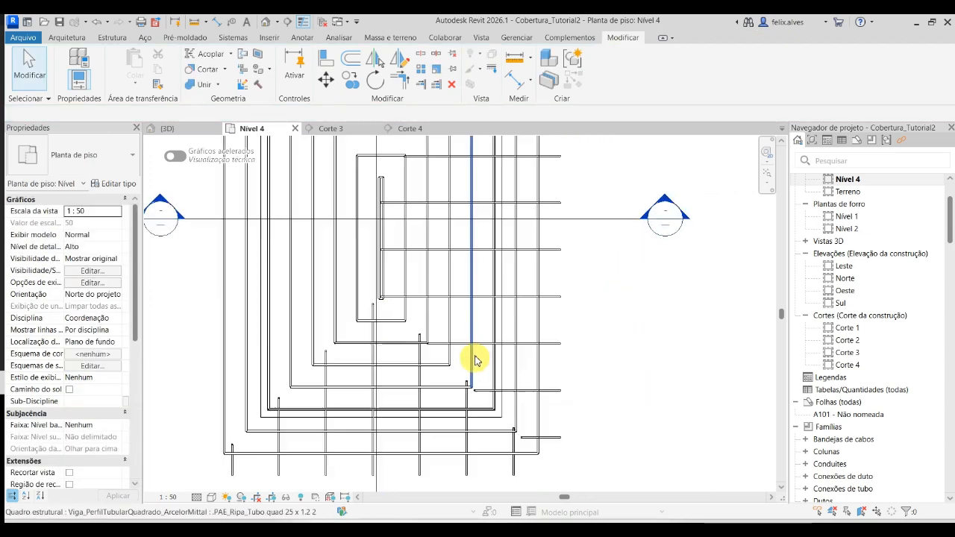
pyautogui.scroll(2, 485, 353)
pyautogui.scroll(-2, 515, 339)
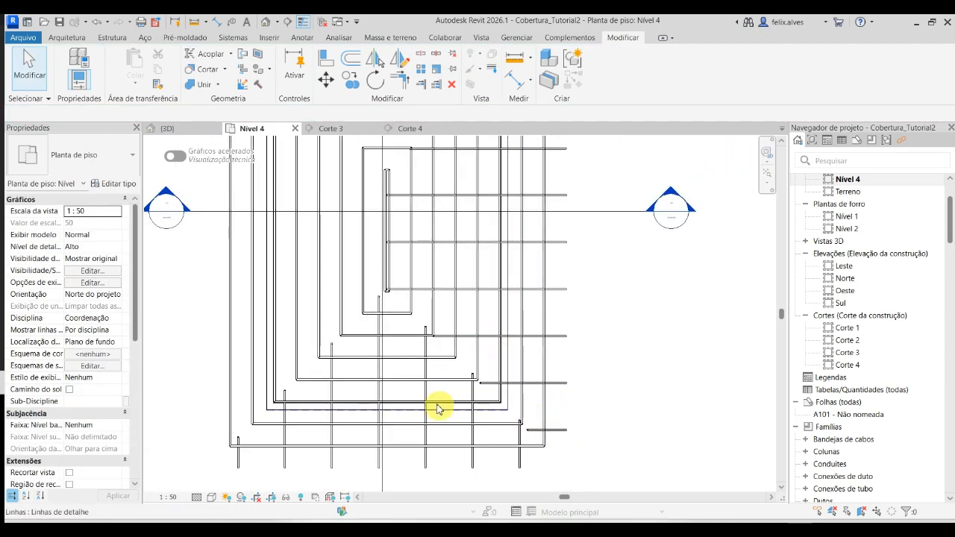
pyautogui.click(179, 132)
pyautogui.scroll(5, 559, 435)
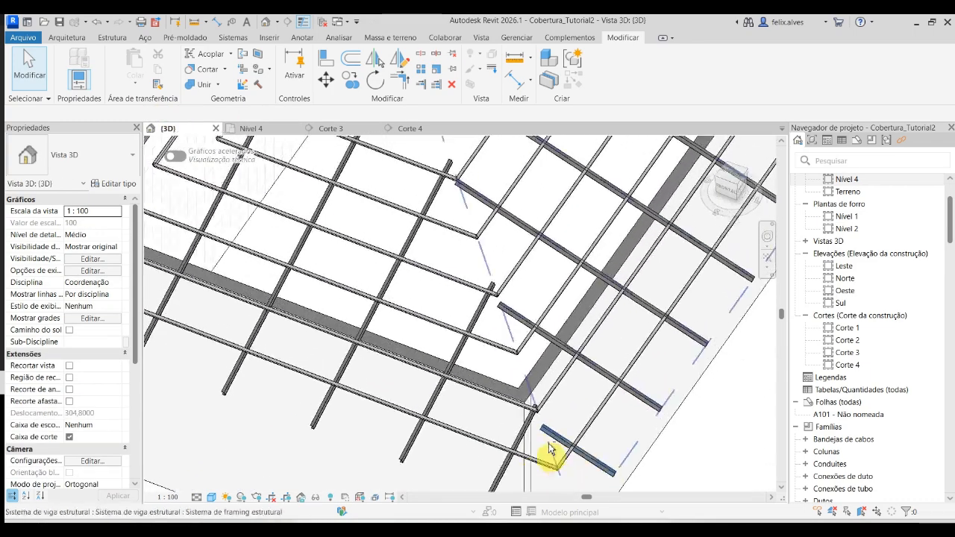
pyautogui.scroll(1, 512, 324)
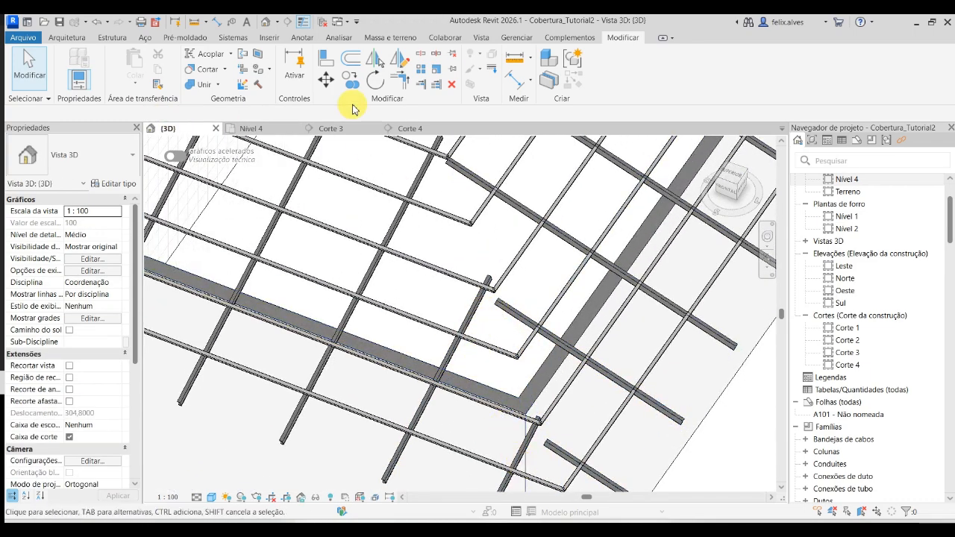
pyautogui.scroll(-3, 373, 441)
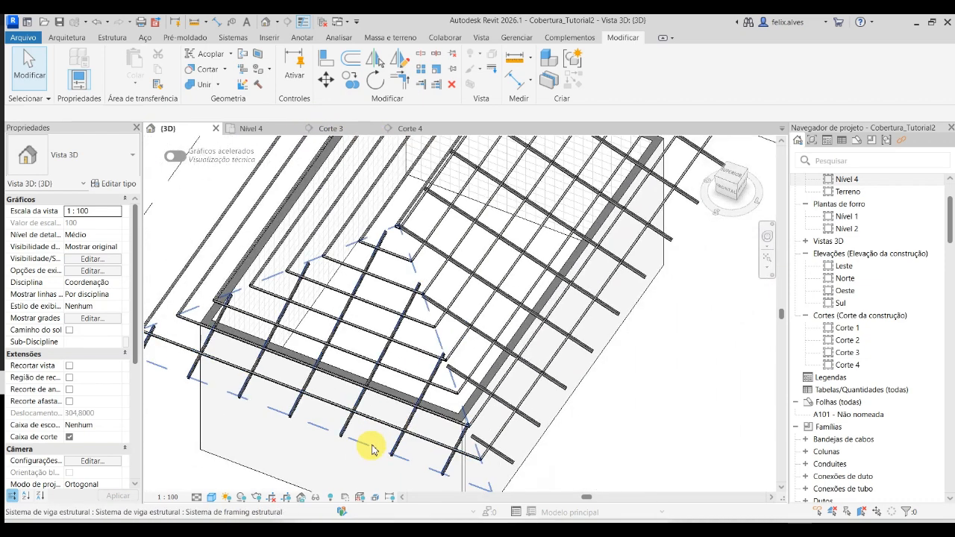
# - Redraw the triangular end slope rafter system's beam direction in Nível 4 as a vertical line starting at the ridge end, and finish the sketch
pyautogui.click(371, 447)
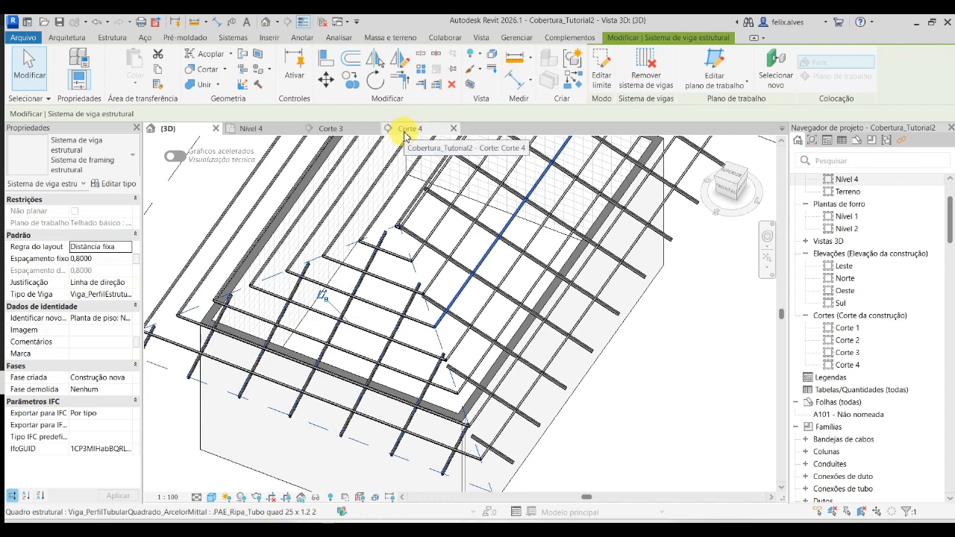
pyautogui.click(261, 128)
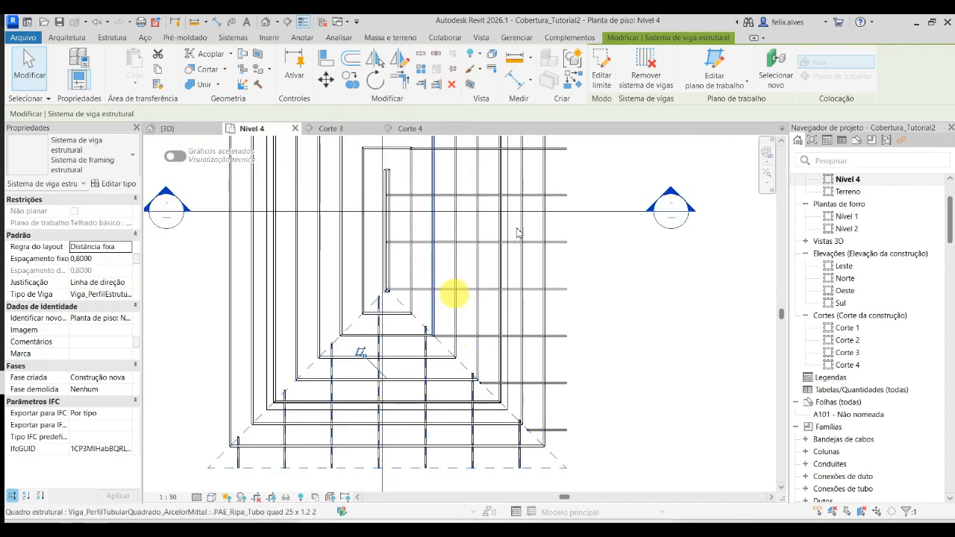
pyautogui.click(601, 71)
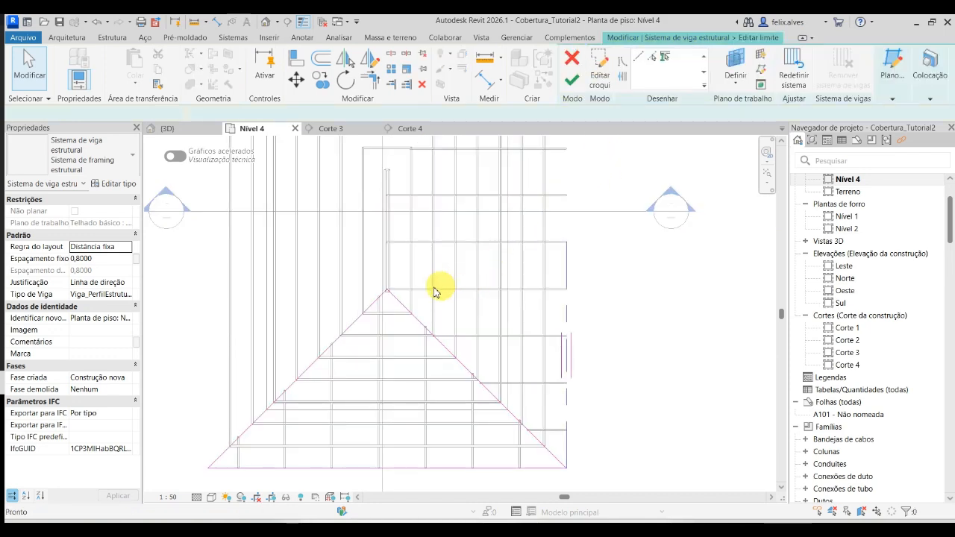
pyautogui.scroll(3, 382, 303)
pyautogui.scroll(-3, 381, 304)
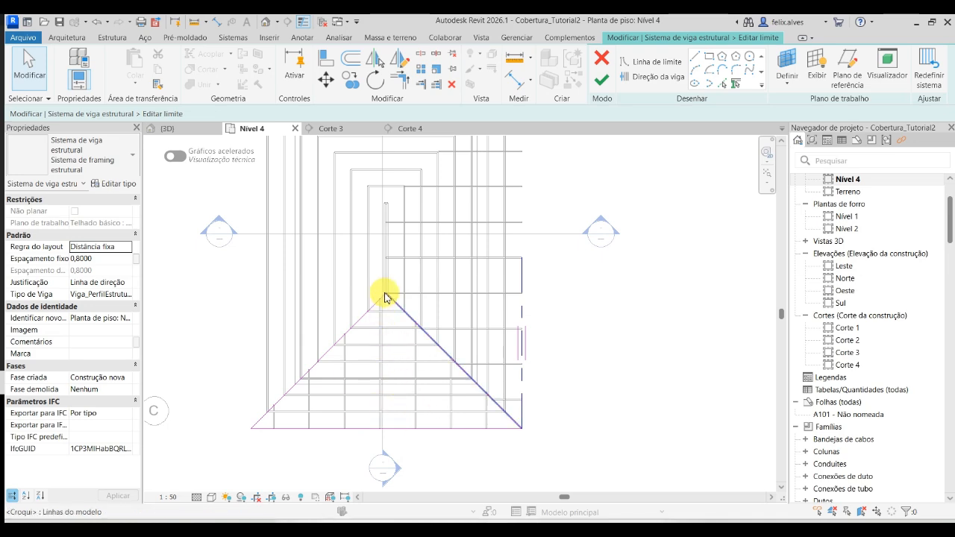
pyautogui.scroll(5, 384, 292)
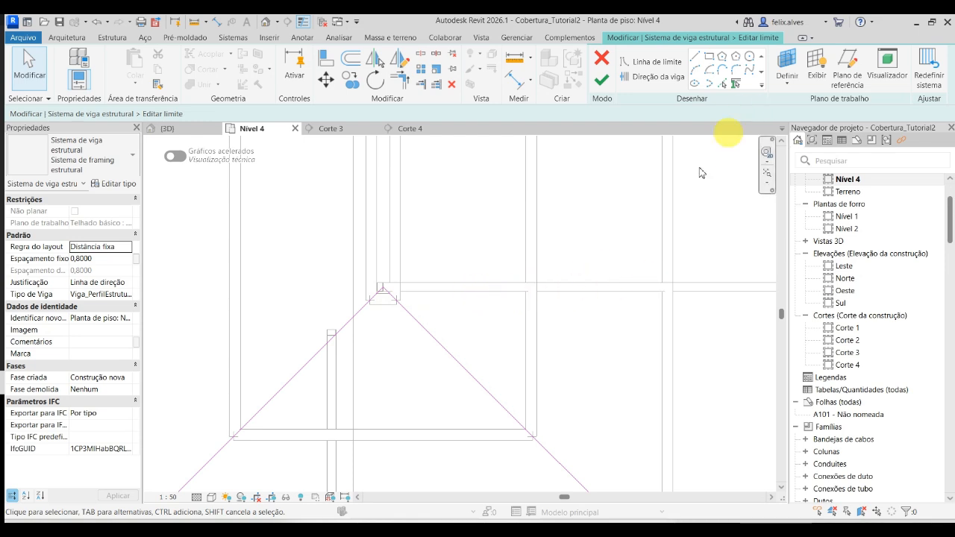
pyautogui.click(635, 78)
pyautogui.click(694, 60)
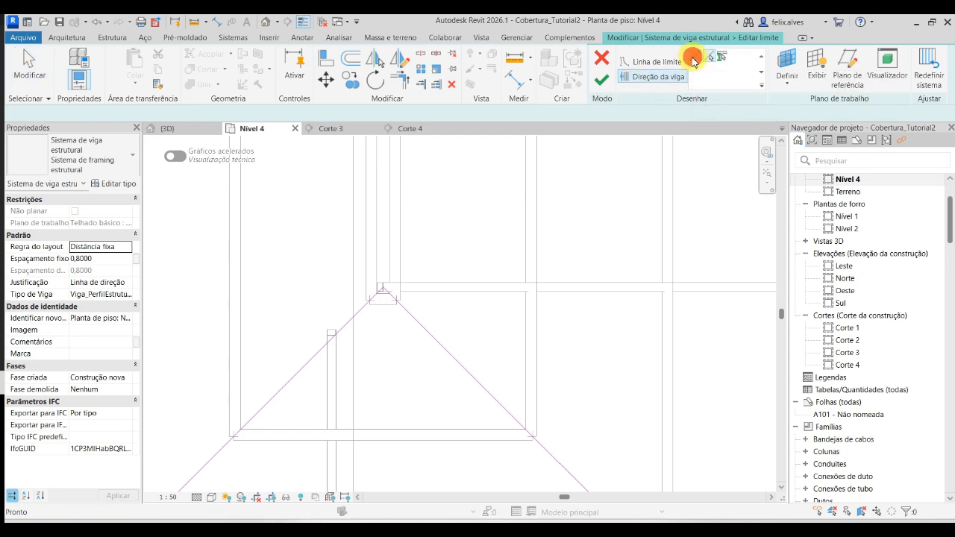
pyautogui.scroll(2, 384, 290)
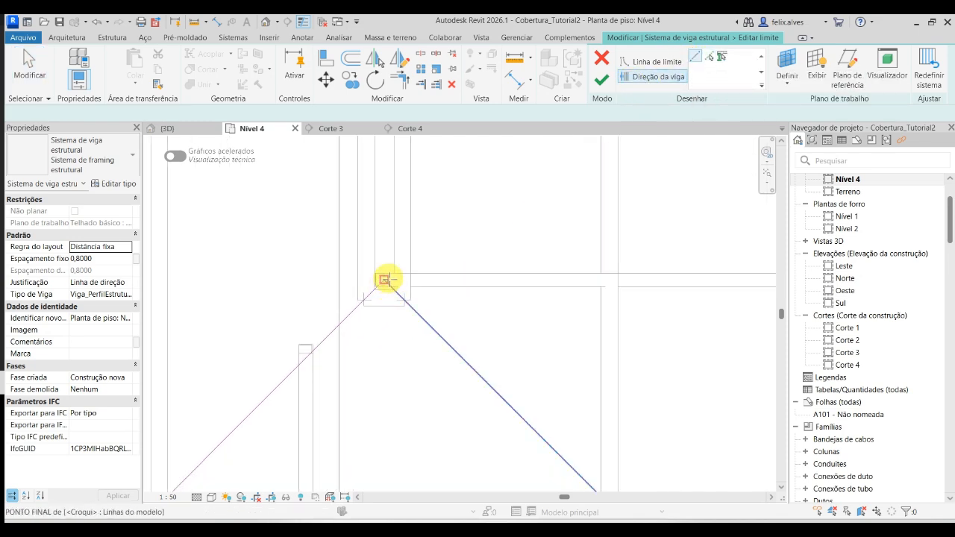
pyautogui.scroll(2, 380, 282)
pyautogui.click(380, 282)
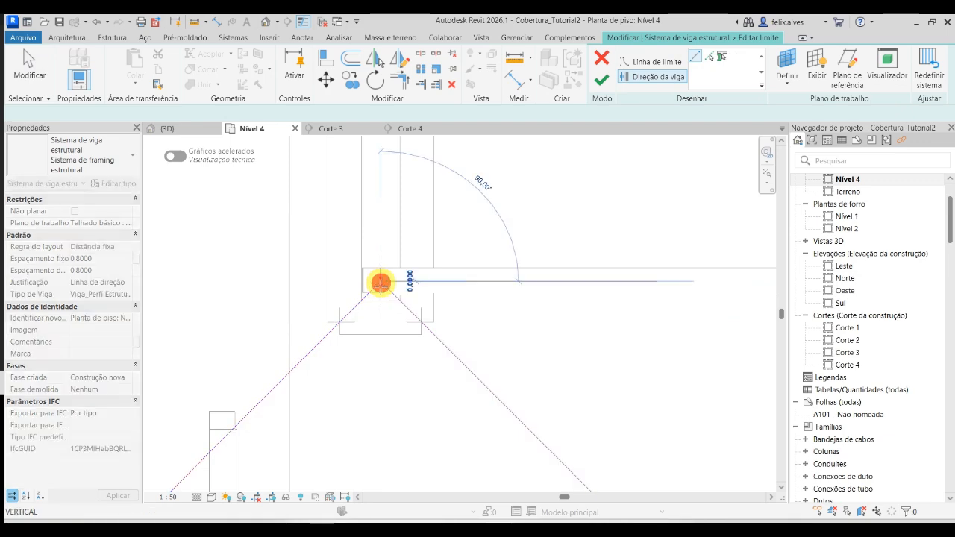
pyautogui.scroll(-3, 371, 234)
pyautogui.scroll(-5, 372, 273)
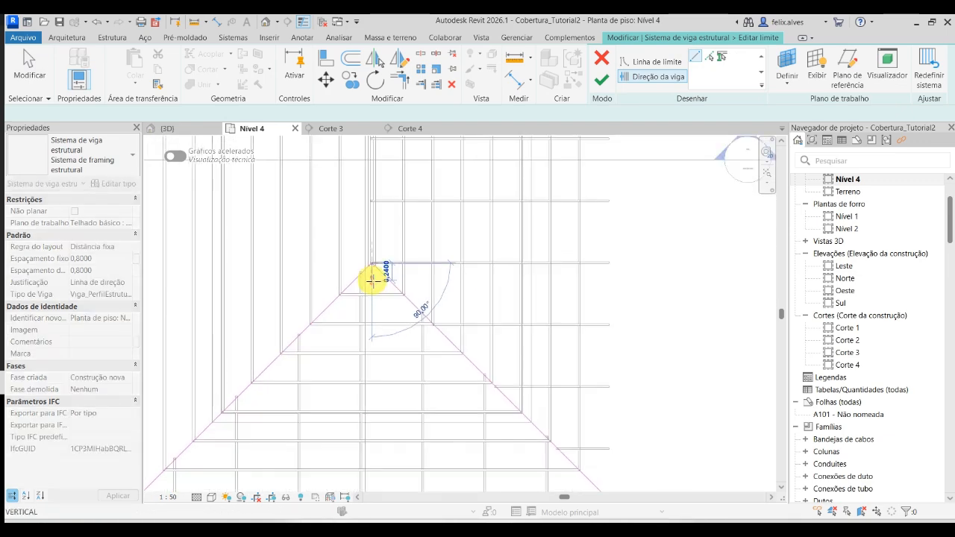
pyautogui.click(370, 366)
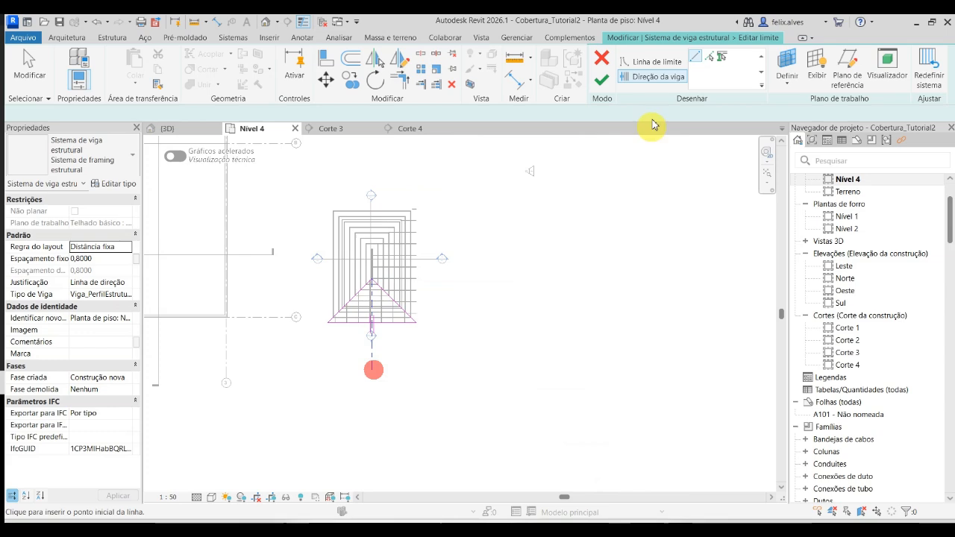
pyautogui.click(607, 88)
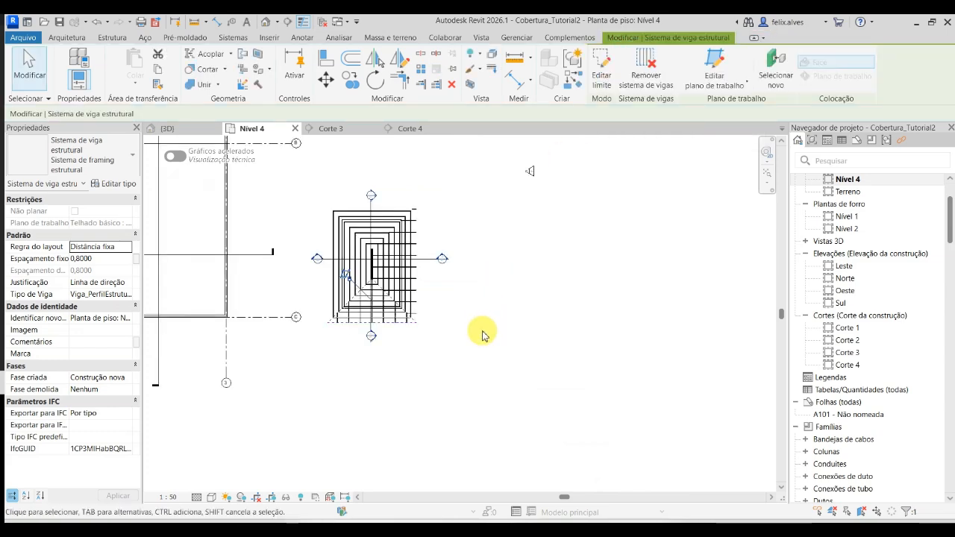
# - Deselect the beam system and examine how both slopes' rafters align at the hip in Nível 4, the 3D view and Corte 3
pyautogui.scroll(5, 379, 302)
pyautogui.press('Escape')
pyautogui.moveTo(362, 241); pyautogui.dragTo(565, 341, button='middle')
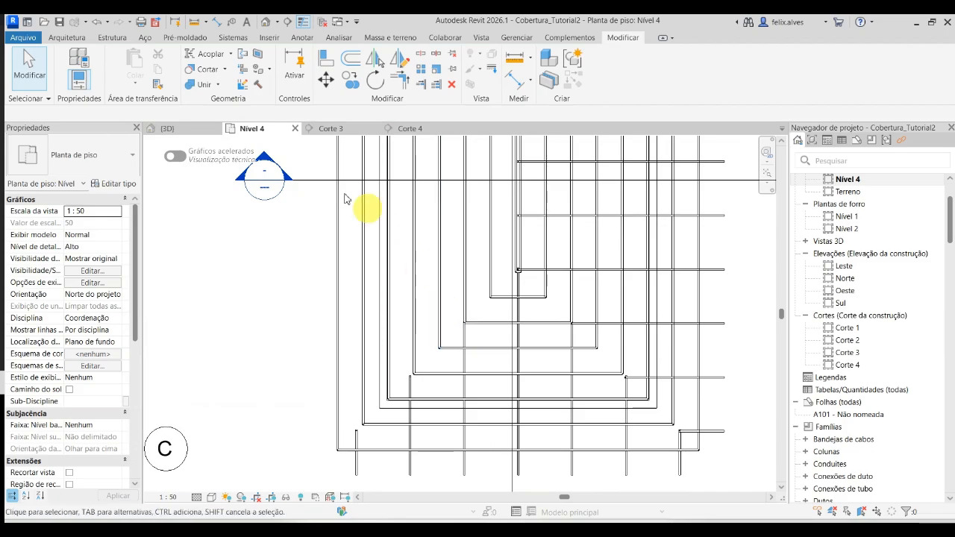
pyautogui.click(189, 131)
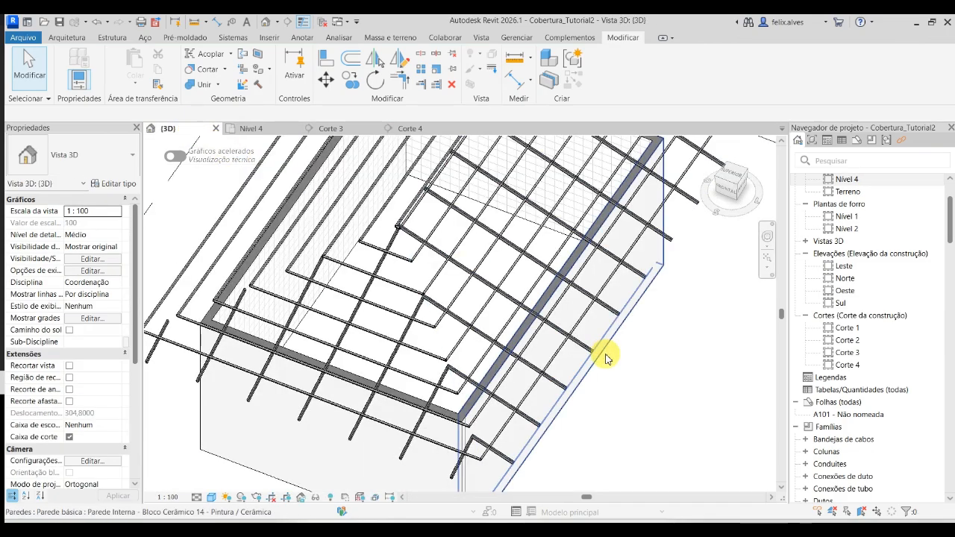
pyautogui.keyDown('shift'); pyautogui.moveTo(612, 359); pyautogui.dragTo(654, 428, button='middle'); pyautogui.keyUp('shift')
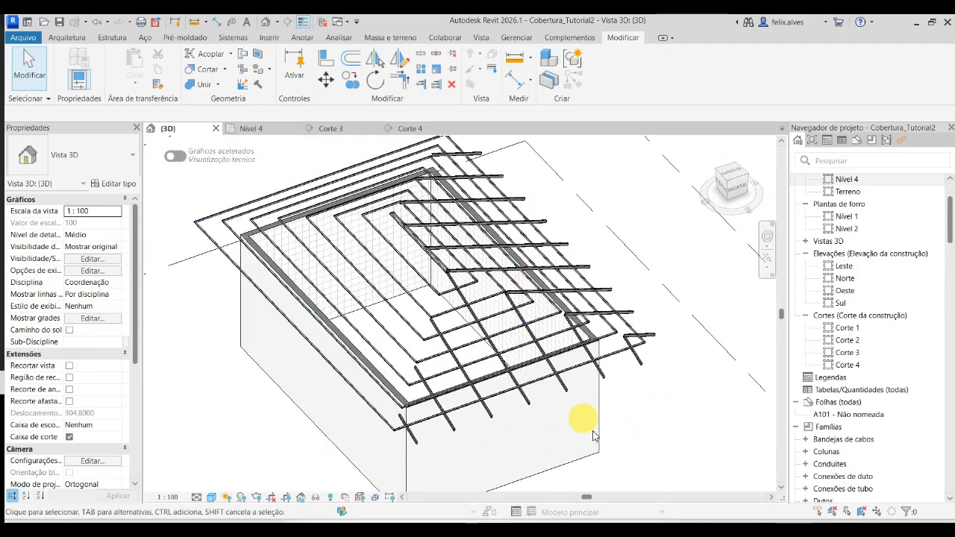
pyautogui.moveTo(559, 409)
pyautogui.mouseDown(button='middle')
pyautogui.moveTo(586, 422)
pyautogui.moveTo(575, 416)
pyautogui.mouseUp(button='middle')
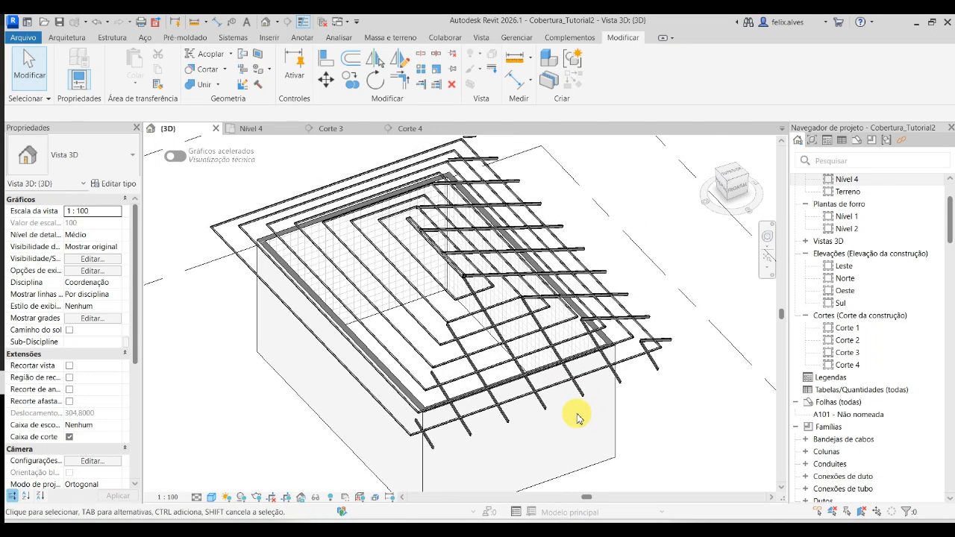
pyautogui.click(340, 132)
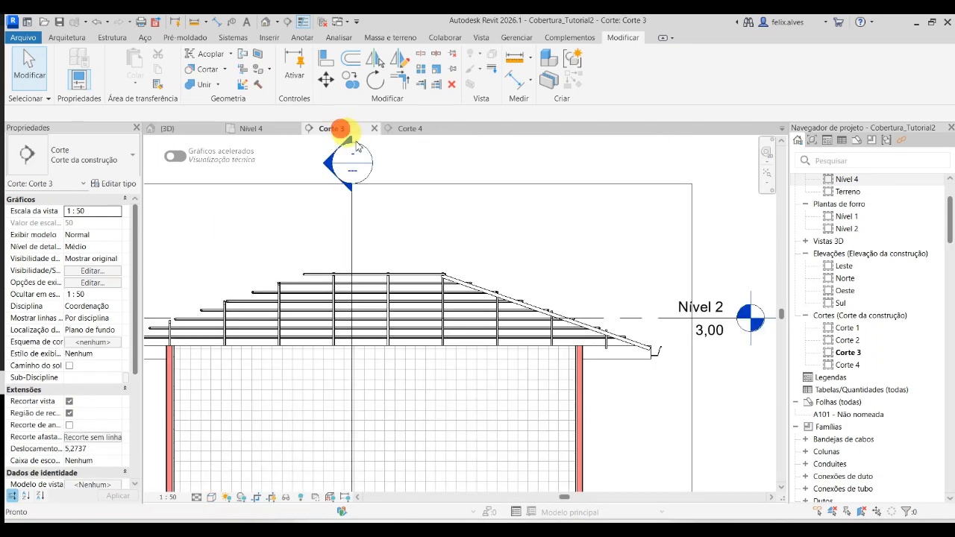
pyautogui.moveTo(634, 393); pyautogui.dragTo(712, 411, button='middle')
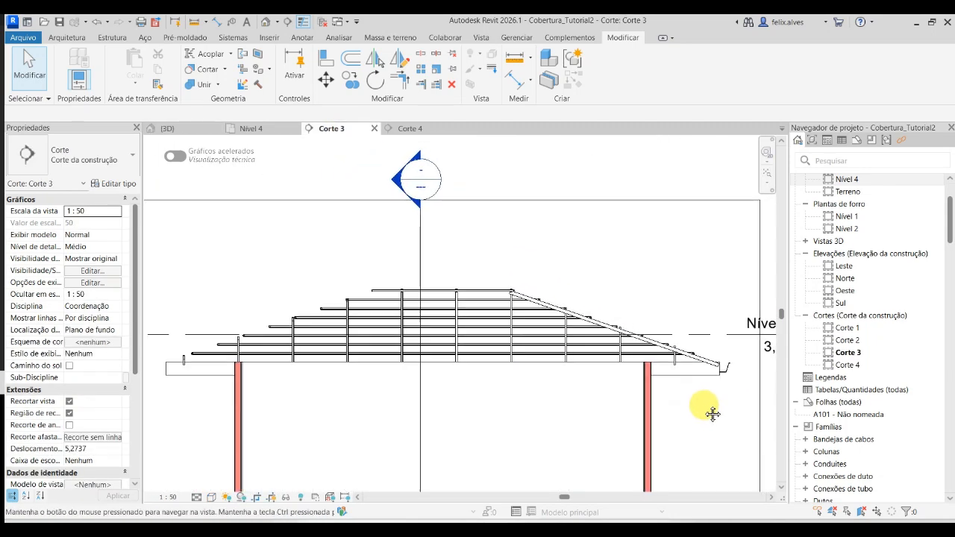
# - Examine the triangular end slope's rafter system against the battens and the gutter in the 3D view and Corte 3
pyautogui.click(186, 128)
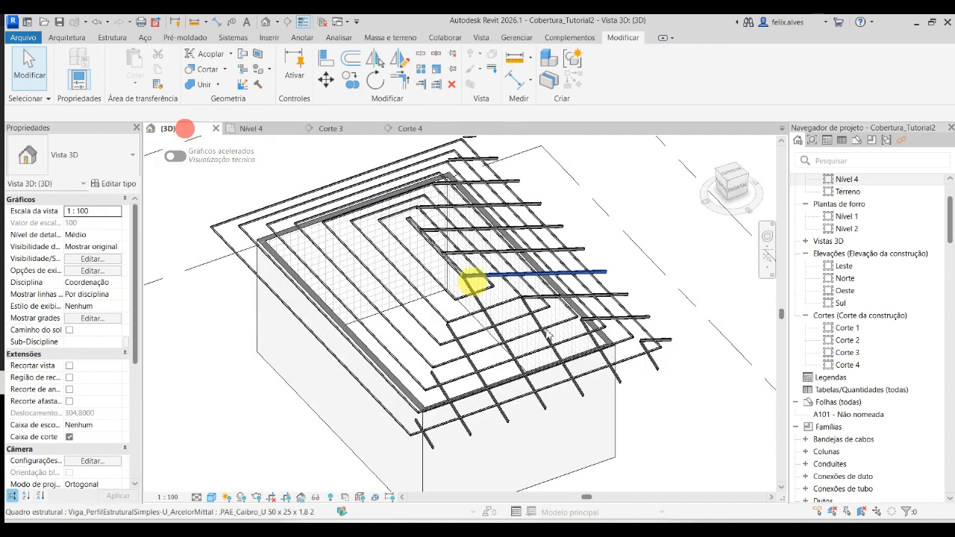
pyautogui.click(567, 404)
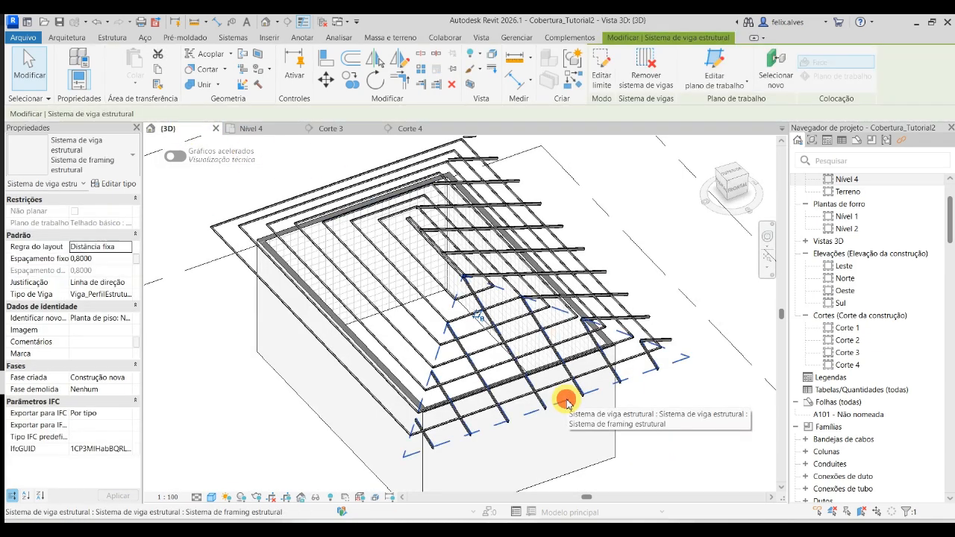
pyautogui.click(341, 129)
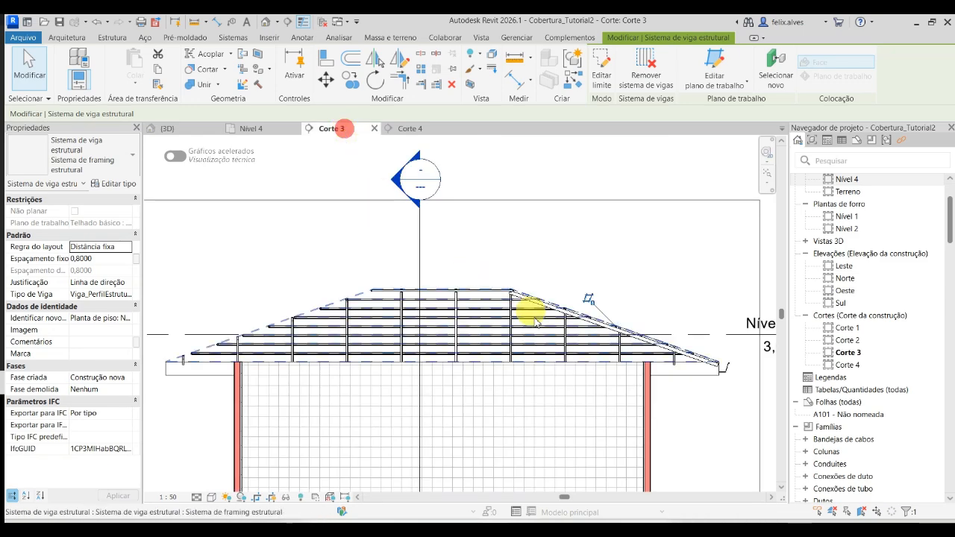
pyautogui.scroll(5, 723, 373)
pyautogui.scroll(5, 709, 405)
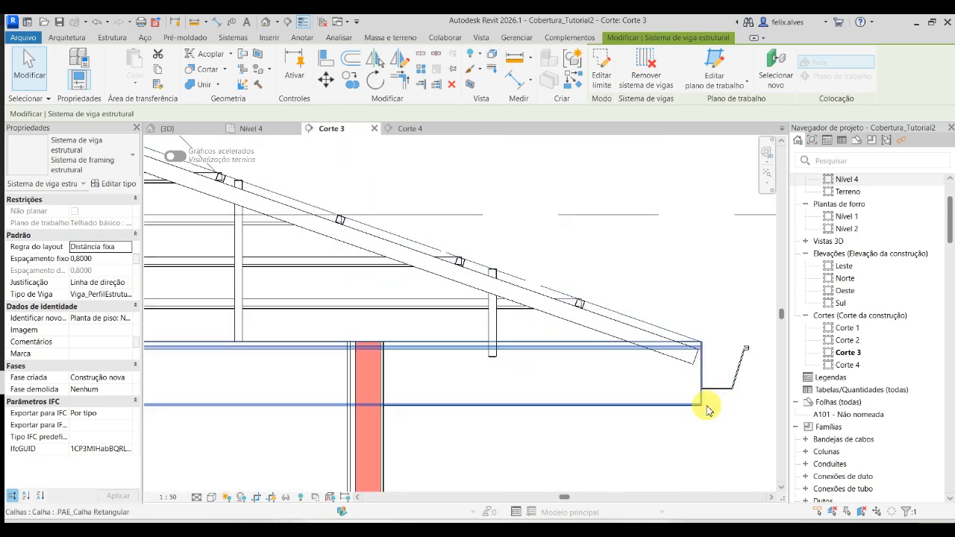
pyautogui.scroll(-3, 494, 371)
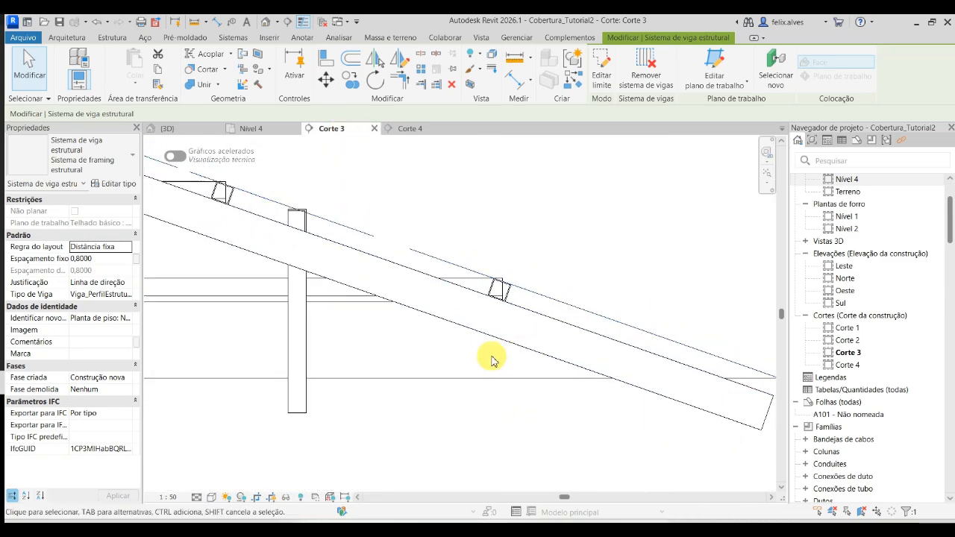
pyautogui.click(203, 129)
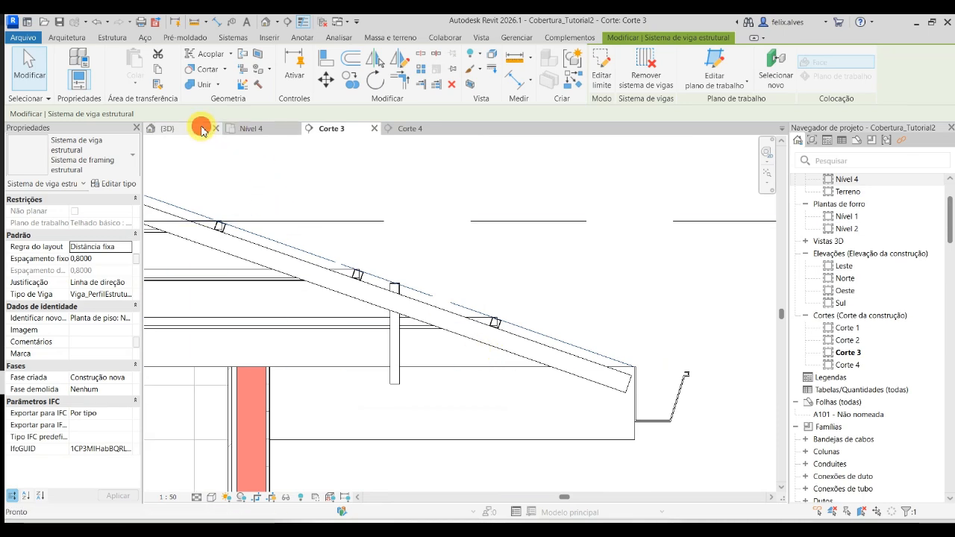
pyautogui.scroll(5, 421, 442)
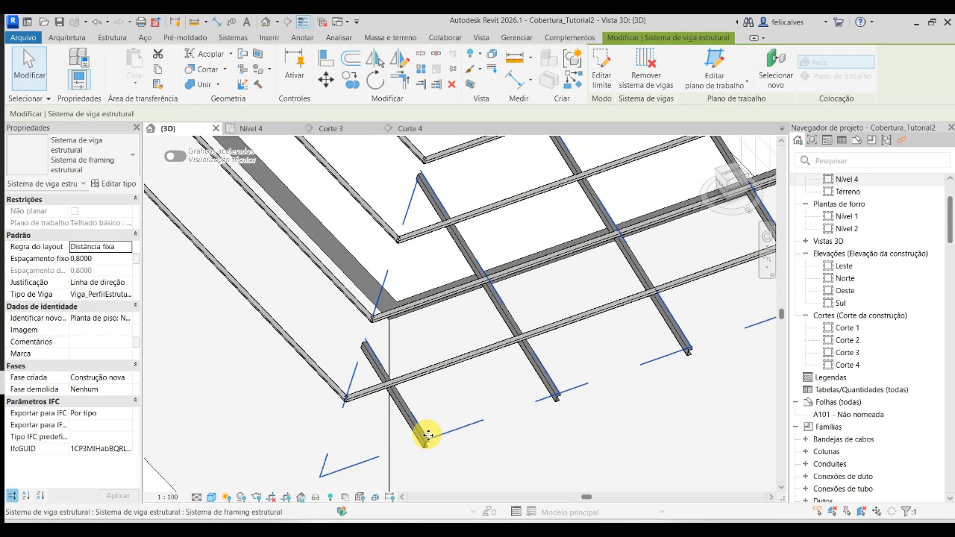
# - Copy the triangular end slope's rafter beam system 1 m straight down in Corte 3
pyautogui.press('Escape')
pyautogui.scroll(2, 424, 440)
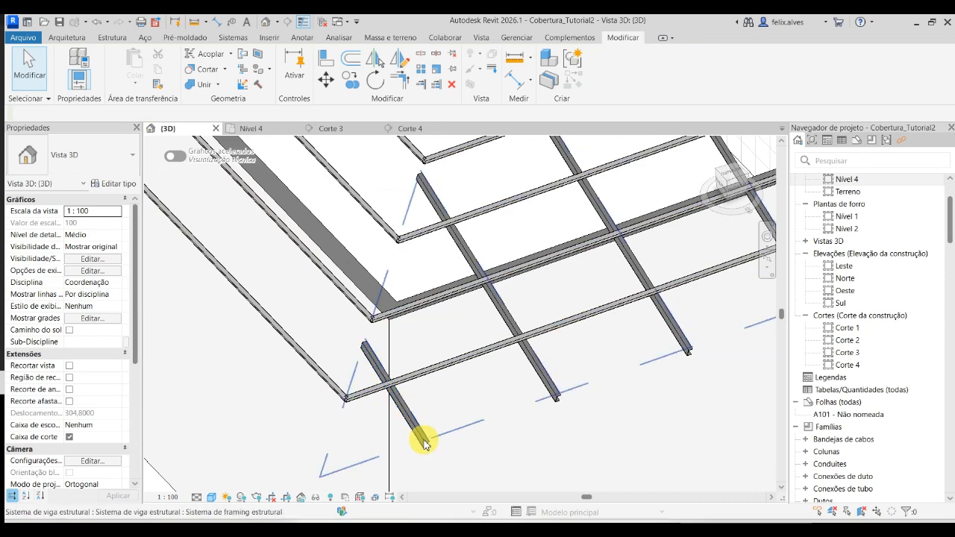
pyautogui.click(424, 441)
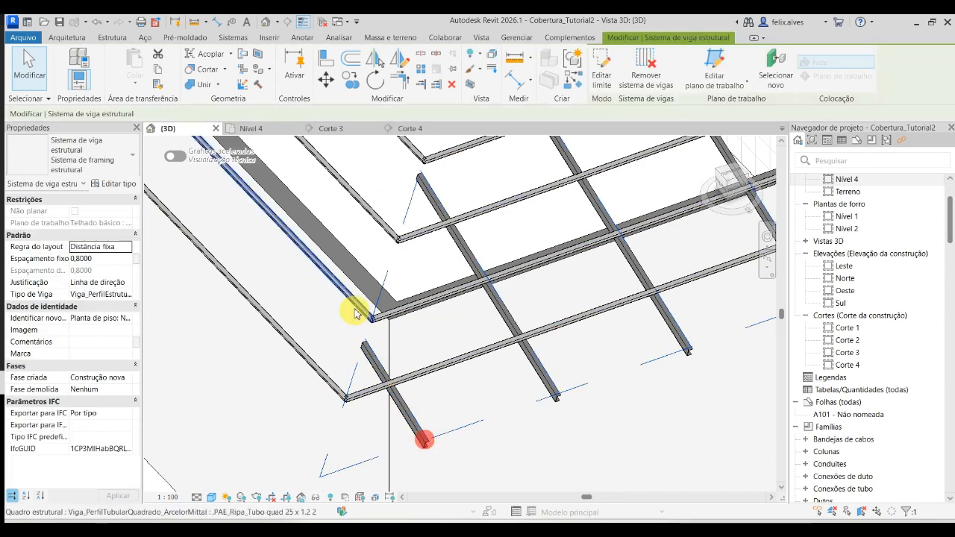
pyautogui.click(338, 132)
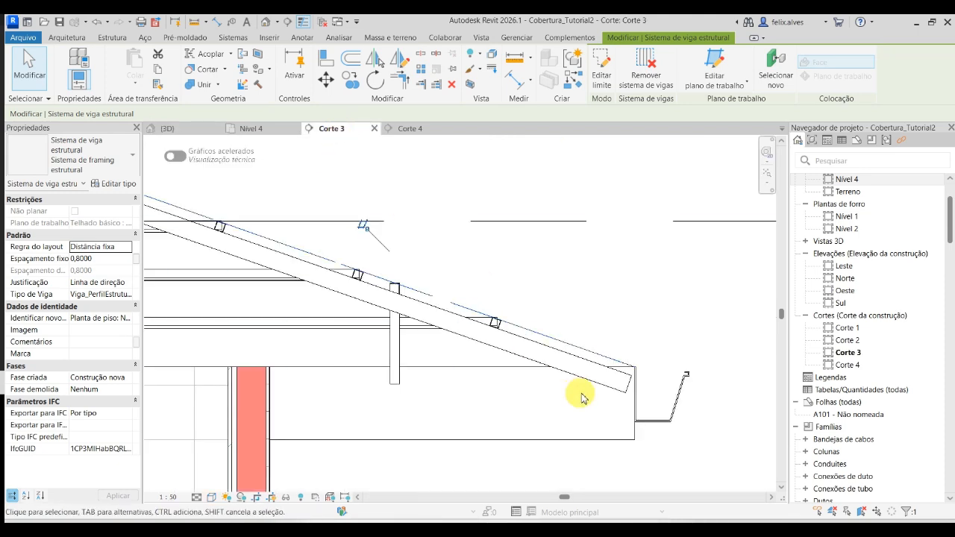
pyautogui.scroll(-4, 465, 326)
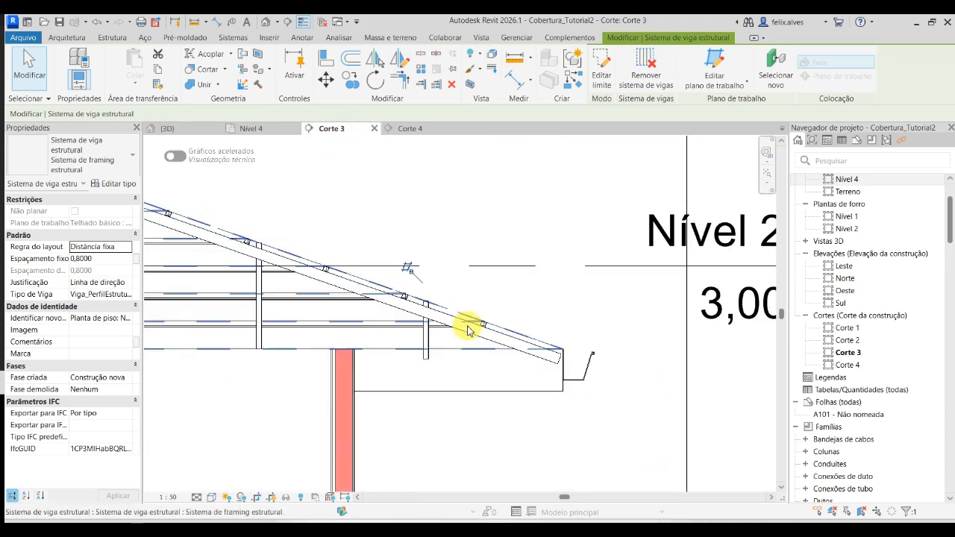
pyautogui.moveTo(459, 324); pyautogui.dragTo(633, 348, button='middle')
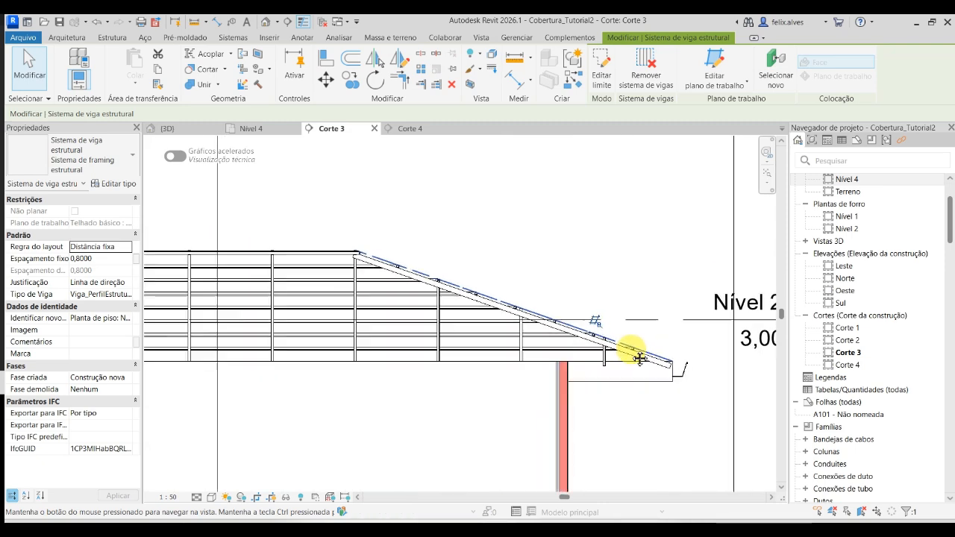
pyautogui.scroll(-2, 627, 343)
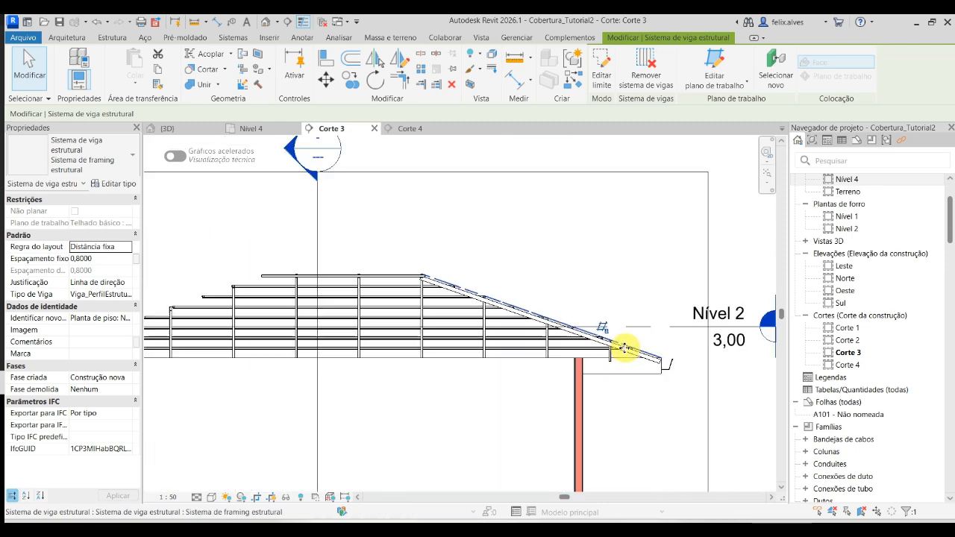
pyautogui.click(351, 87)
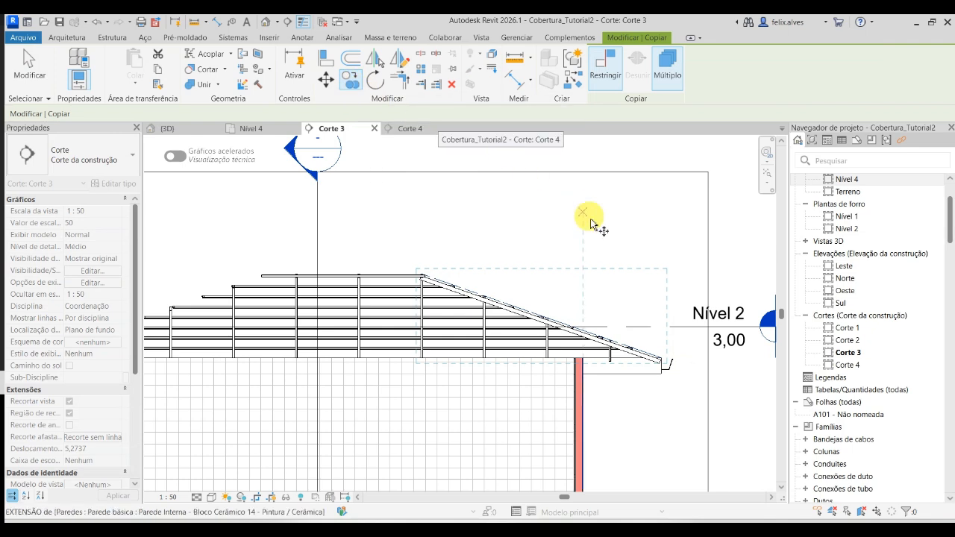
pyautogui.click(689, 337)
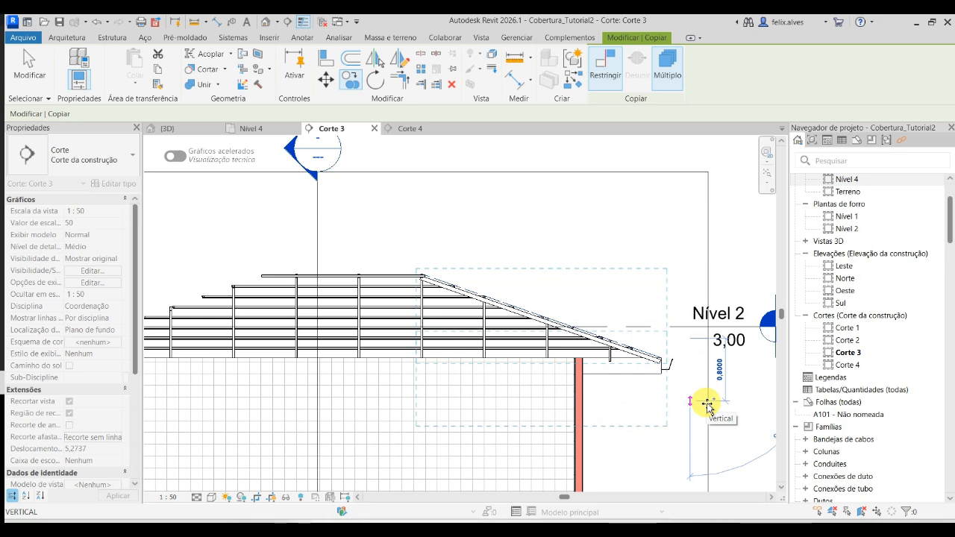
pyautogui.write('1')
pyautogui.press('Return')
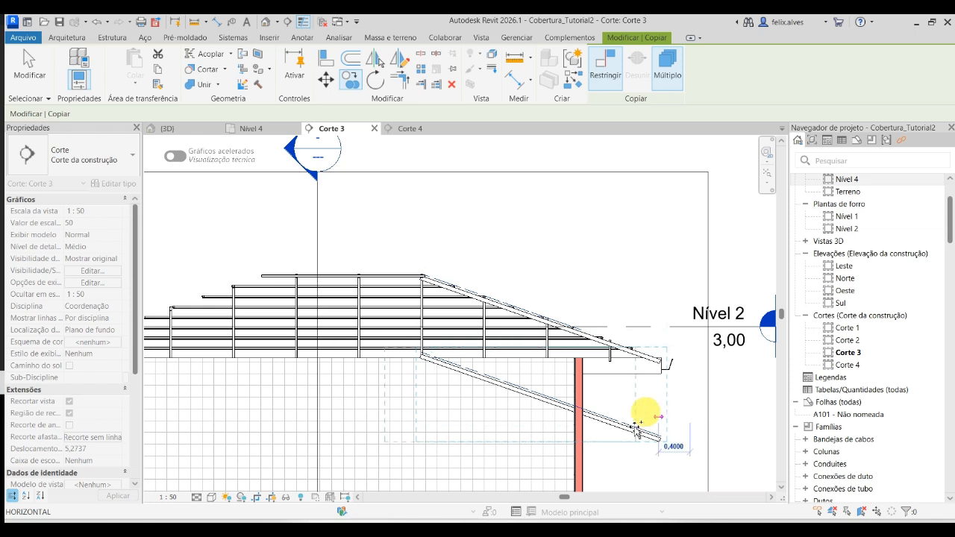
pyautogui.press('Escape')
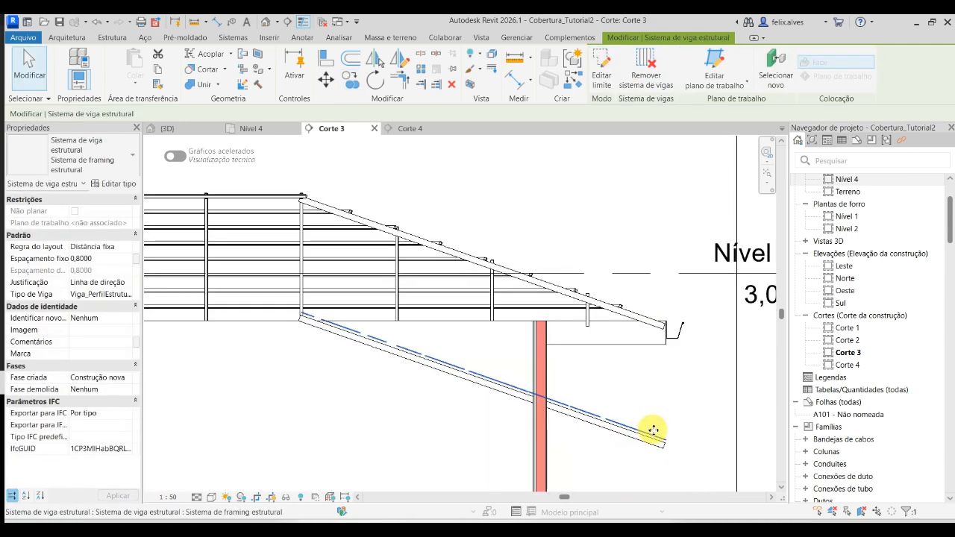
# - Select the copied beam system in the 3D view, check the purlin spacing in the Teams lesson PDF, and set its fixed spacing to 1,5 m
pyautogui.click(198, 129)
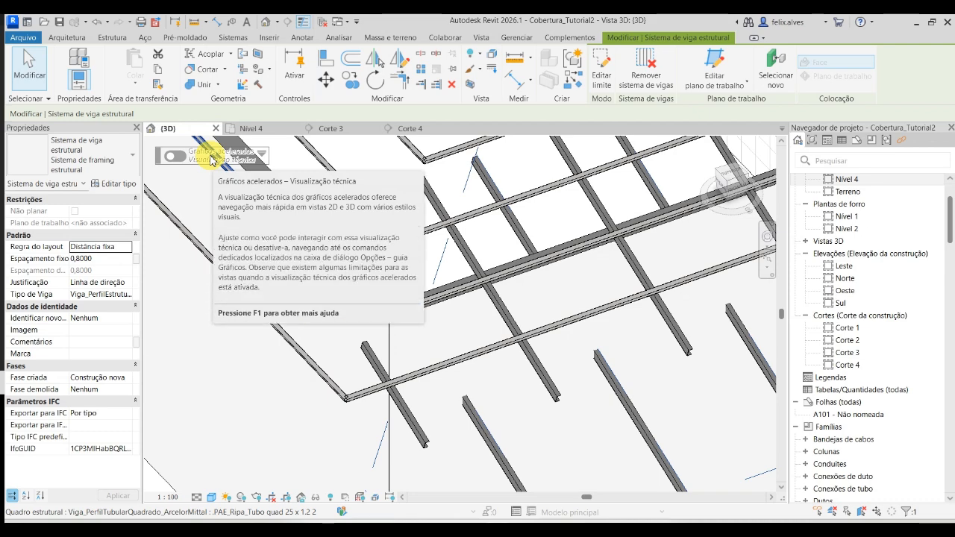
pyautogui.scroll(-3, 565, 384)
pyautogui.moveTo(548, 373); pyautogui.dragTo(506, 306, button='middle')
pyautogui.scroll(-2, 506, 305)
pyautogui.click(544, 405)
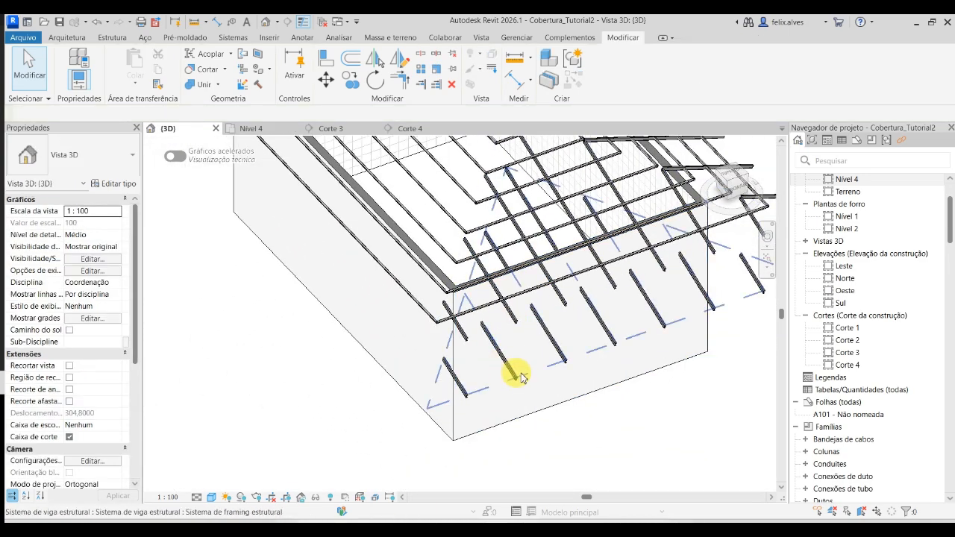
pyautogui.click(530, 380)
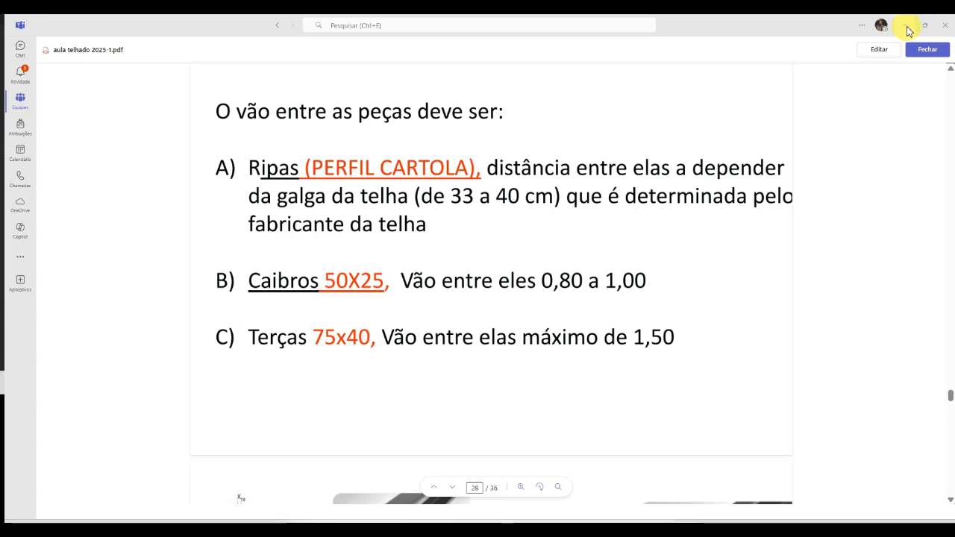
pyautogui.click(907, 27)
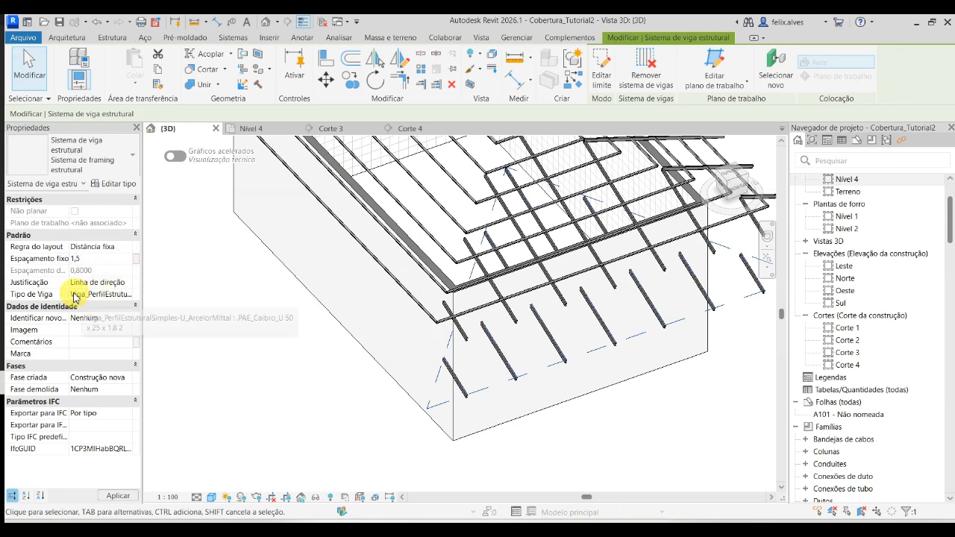
pyautogui.moveTo(70, 294); pyautogui.dragTo(70, 294)
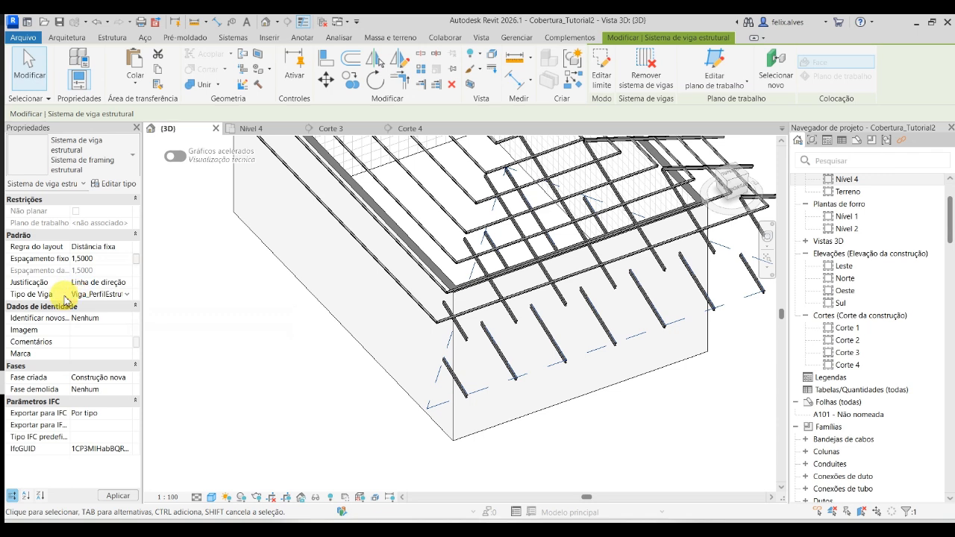
# - Change the copied system's beam type to .PAE_Terça_U 75 x 40 x 1.8 2 and deselect it
pyautogui.click(66, 298)
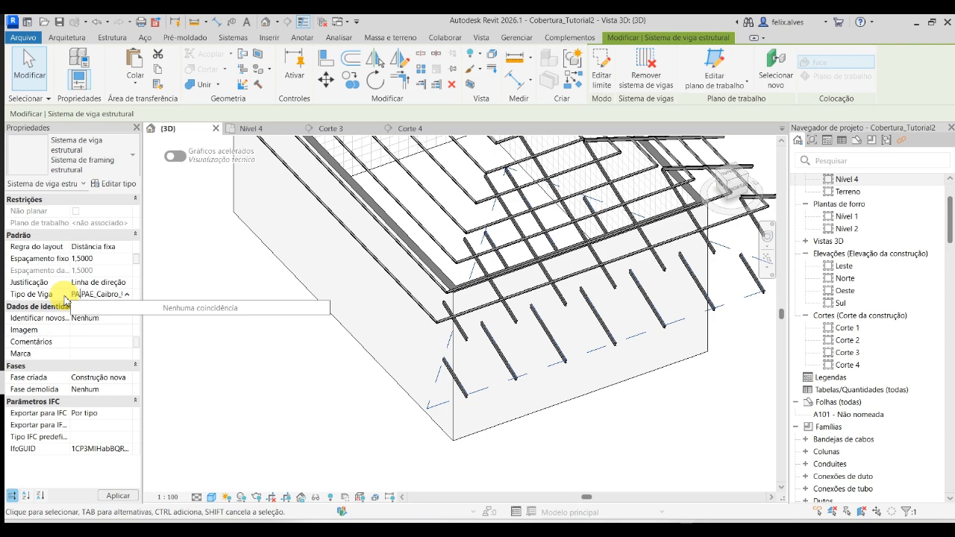
pyautogui.press('BackSpace')
pyautogui.press('BackSpace')
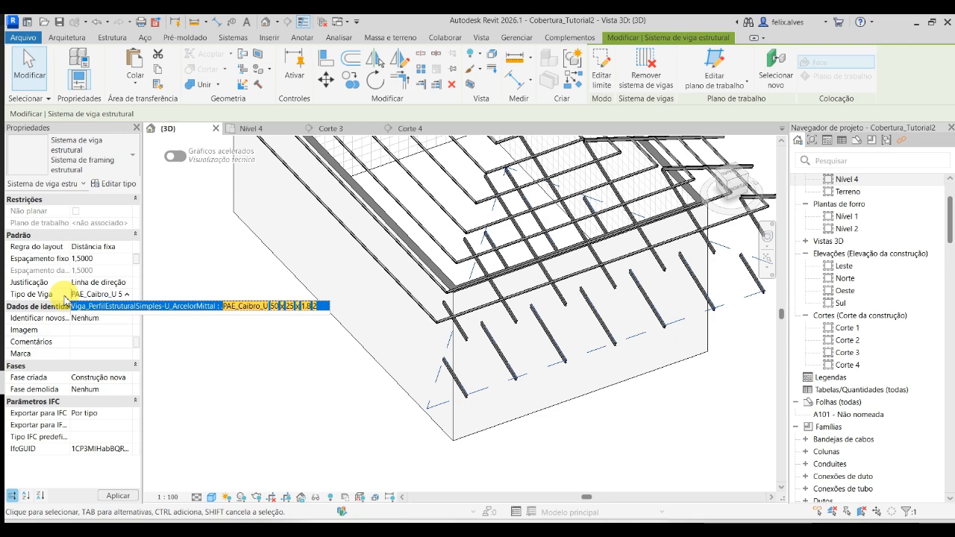
pyautogui.press('BackSpace')
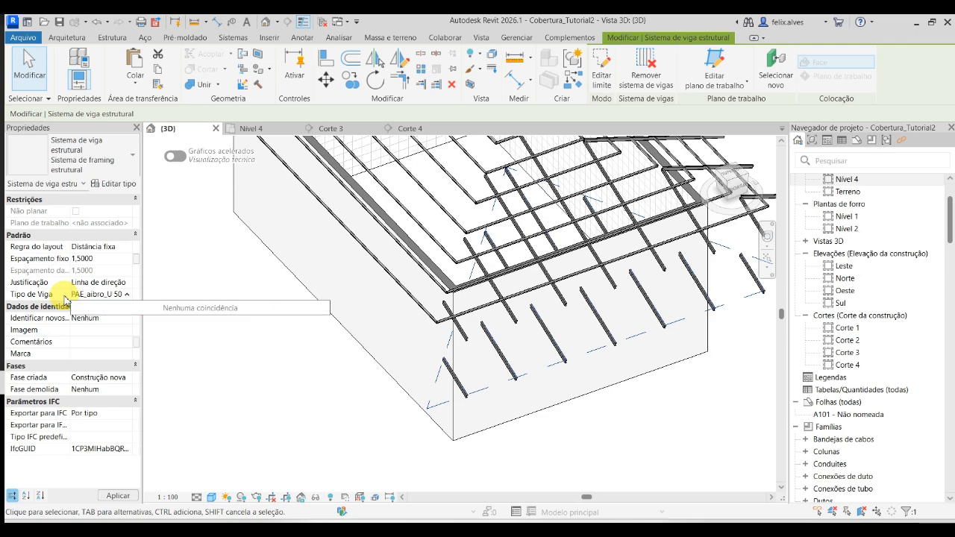
pyautogui.press('Delete')
pyautogui.press('Delete')
pyautogui.press('Delete')
pyautogui.press('Delete')
pyautogui.press('Delete')
pyautogui.press('Delete')
pyautogui.press('Delete')
pyautogui.press('Delete')
pyautogui.press('Delete')
pyautogui.press('Delete')
pyautogui.press('Down')
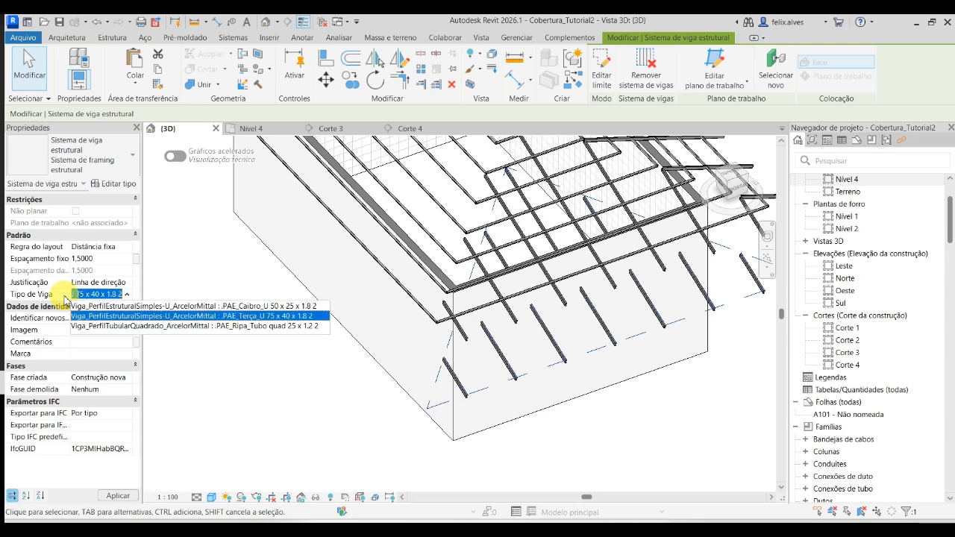
pyautogui.press('Return')
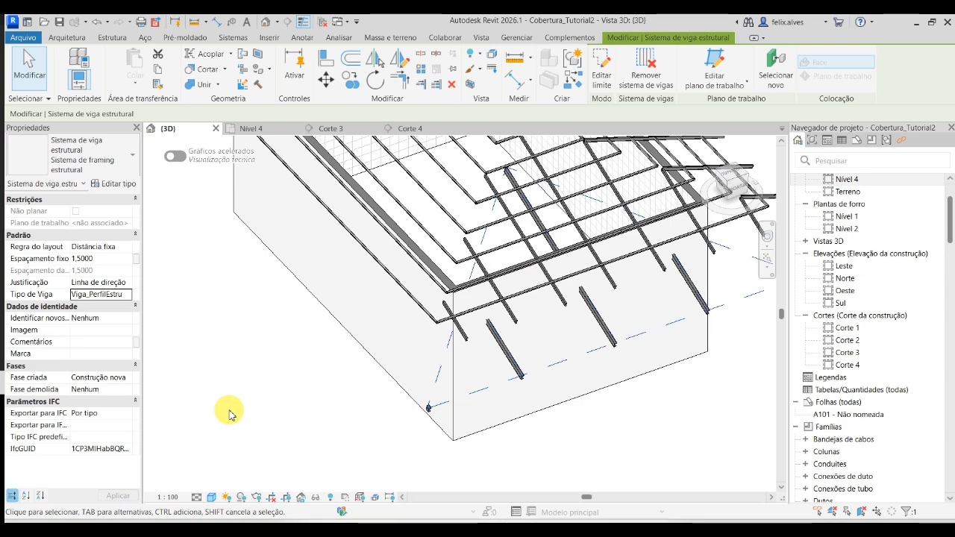
pyautogui.click(297, 441)
# - Move the purlin beam system about 0,82 m vertically upward in Corte 3, toward the end slope's rafters
pyautogui.click(345, 127)
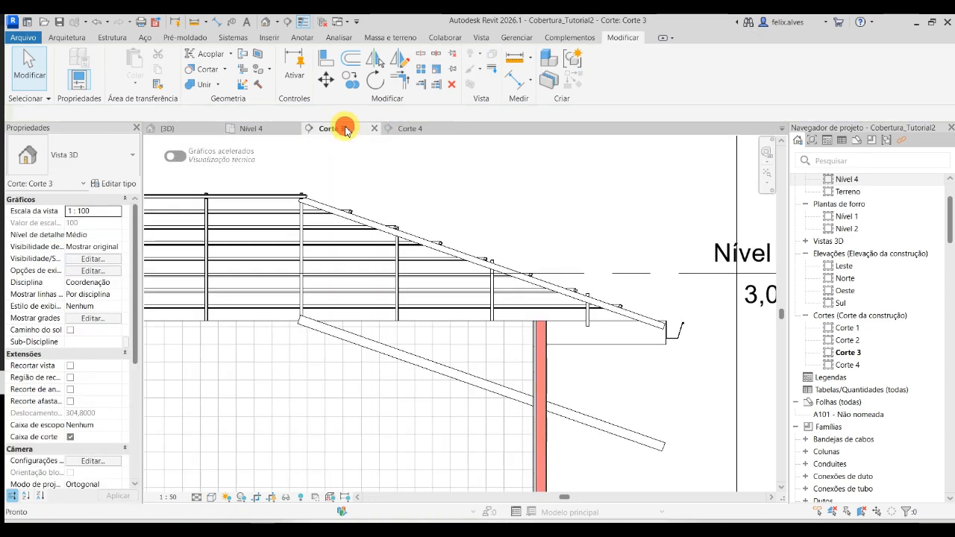
pyautogui.click(661, 439)
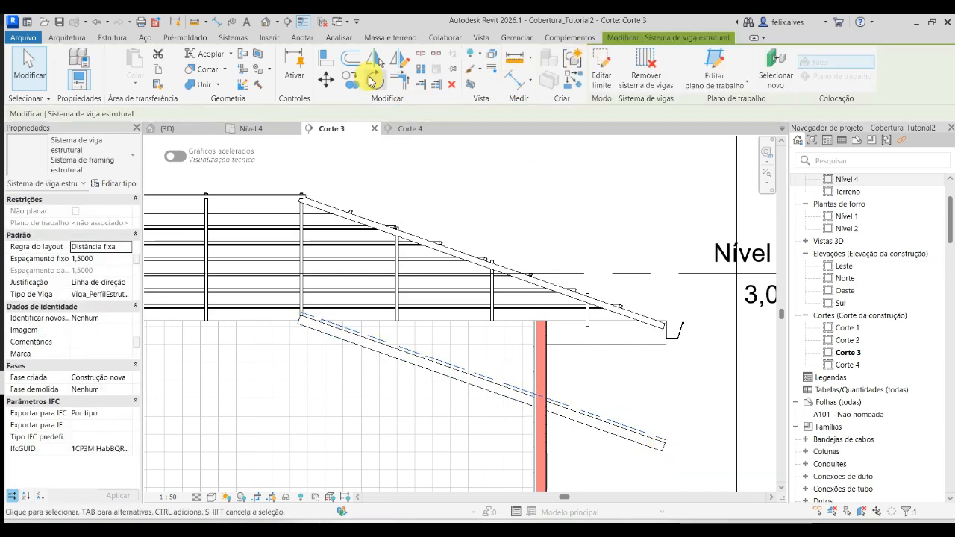
pyautogui.click(328, 86)
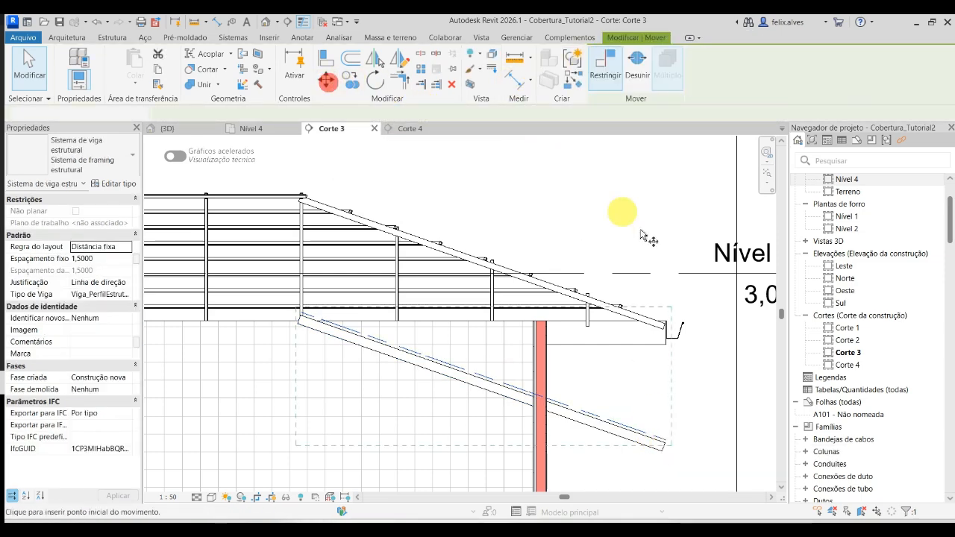
pyautogui.click(716, 419)
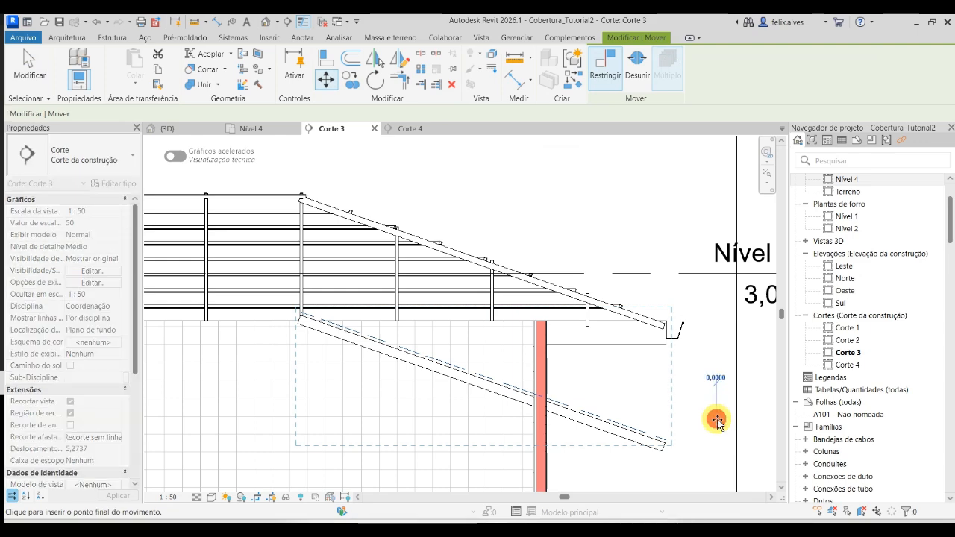
pyautogui.click(720, 324)
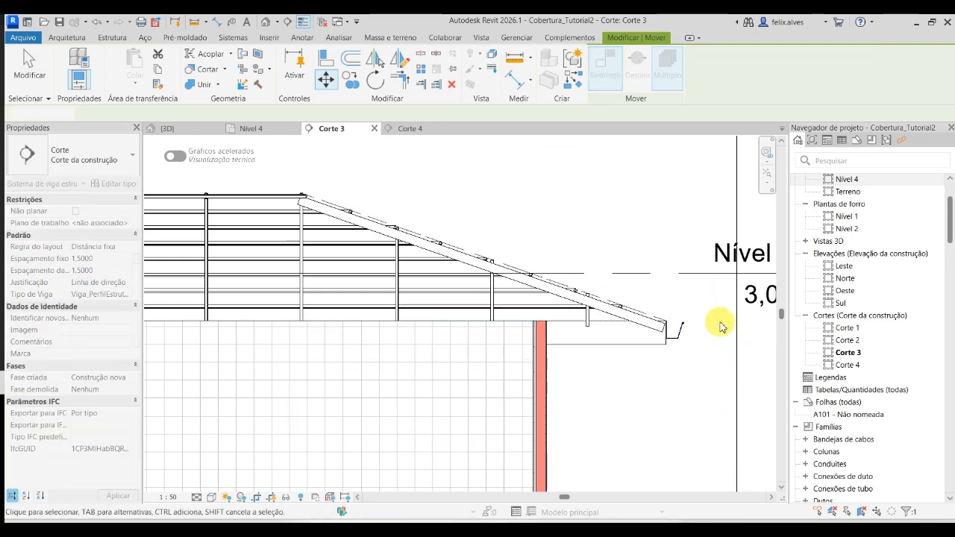
# - Select all .PAE_Terça_U 75 x 40 x 1.8 2 beams in the whole project and set their z offset to -0,1 m
pyautogui.click(174, 131)
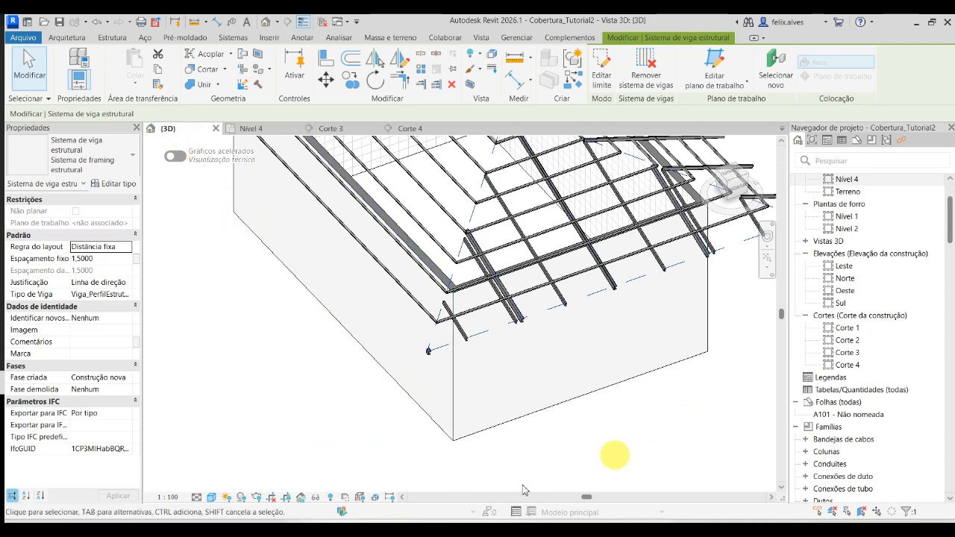
pyautogui.scroll(3, 452, 333)
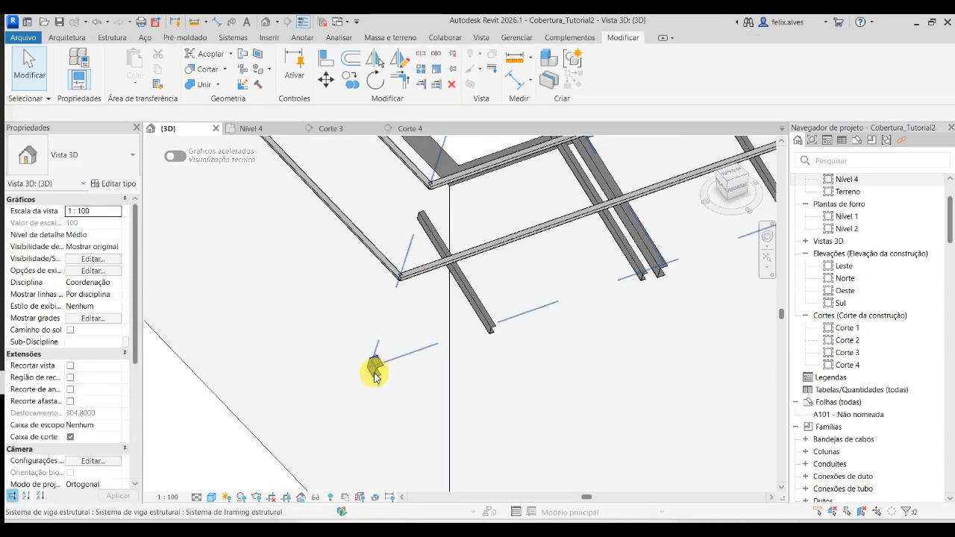
pyautogui.click(376, 373)
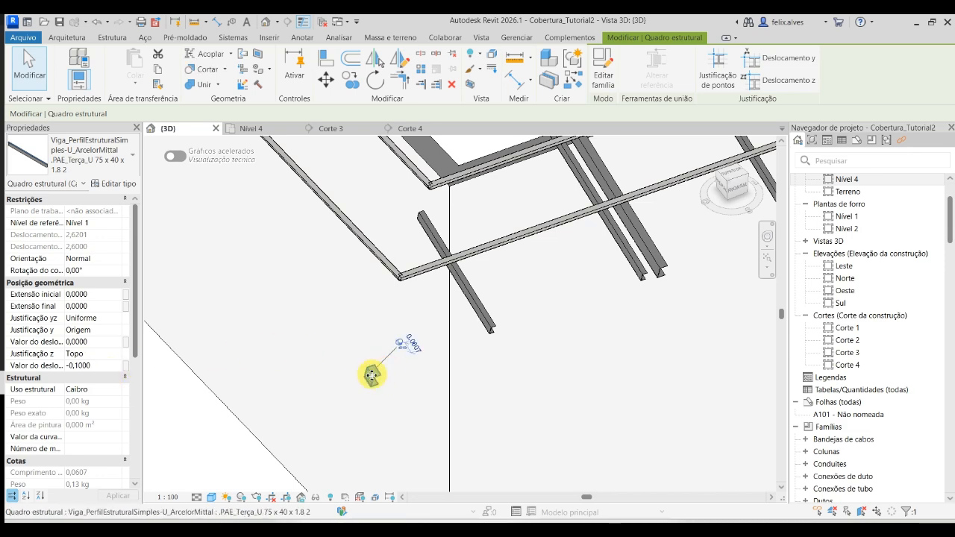
pyautogui.rightClick(373, 378)
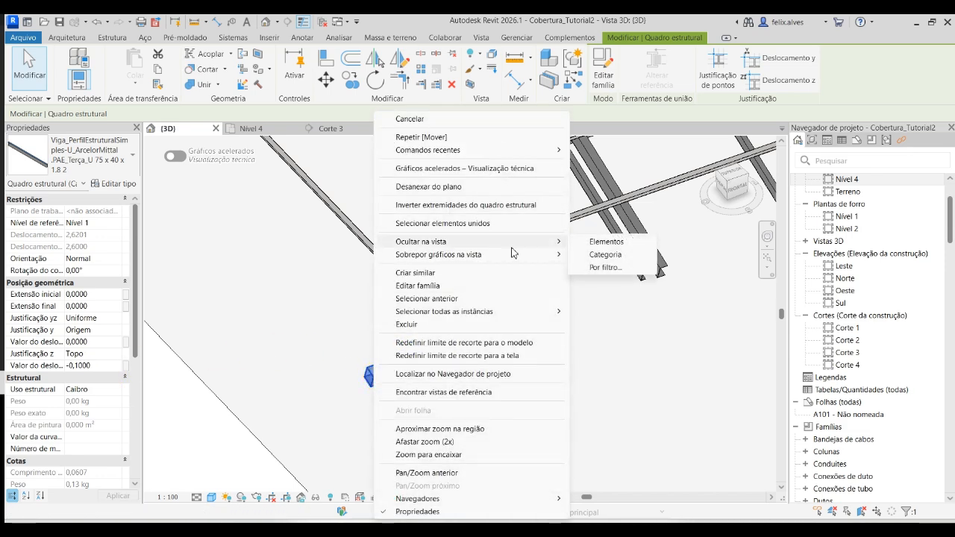
pyautogui.moveTo(522, 311)
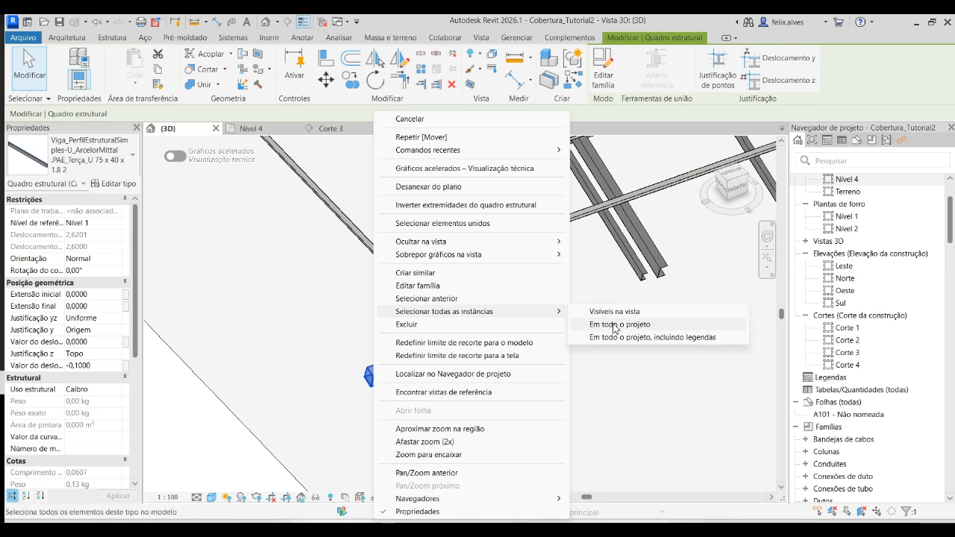
pyautogui.click(616, 326)
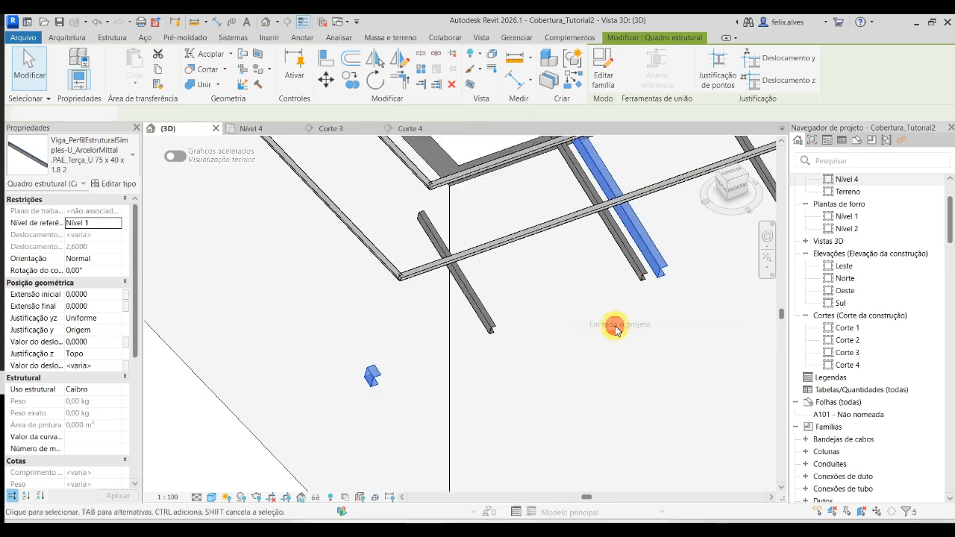
pyautogui.click(101, 367)
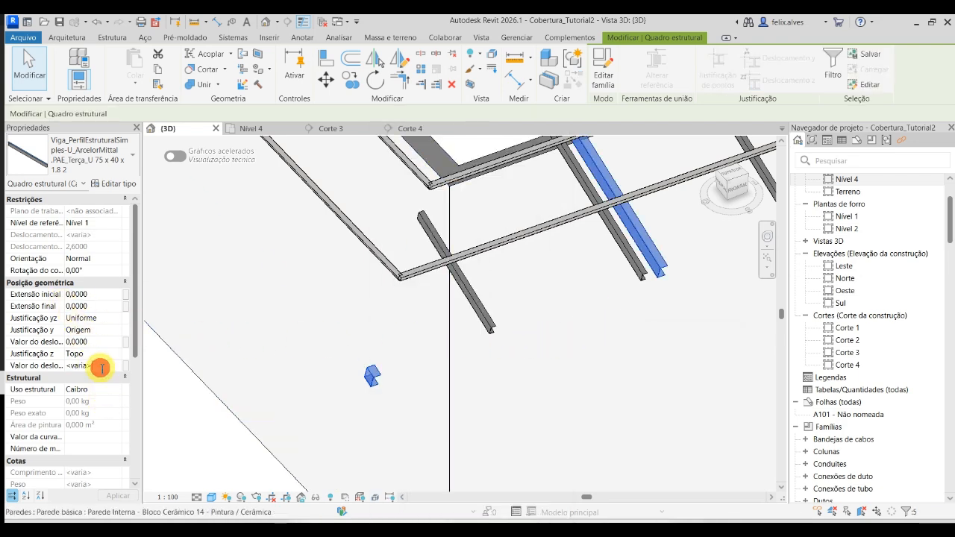
pyautogui.press('BackSpace')
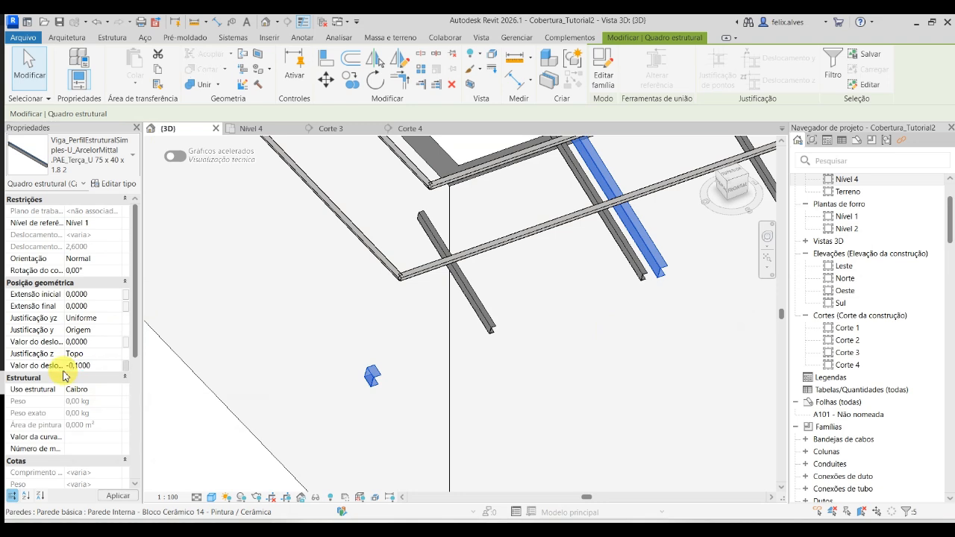
pyautogui.click(123, 495)
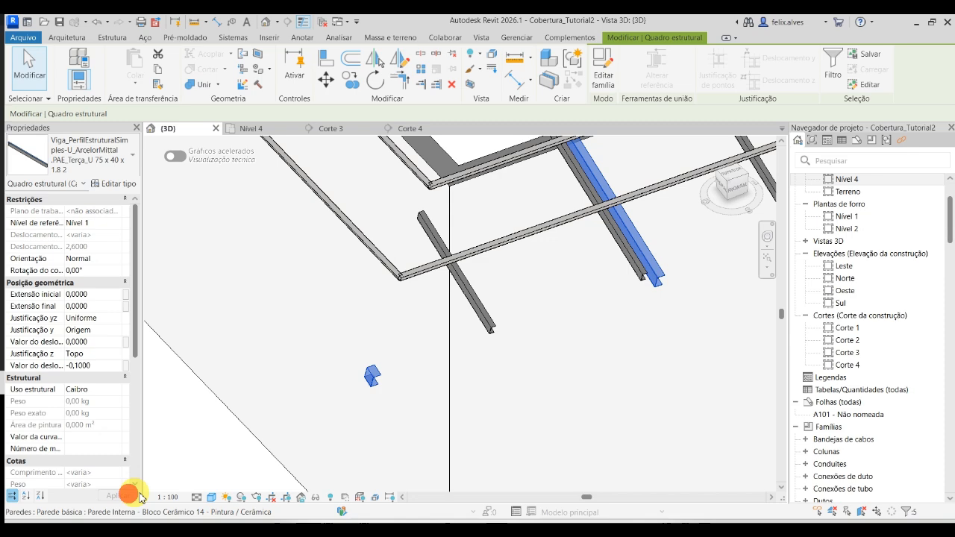
pyautogui.click(571, 421)
pyautogui.scroll(-3, 538, 414)
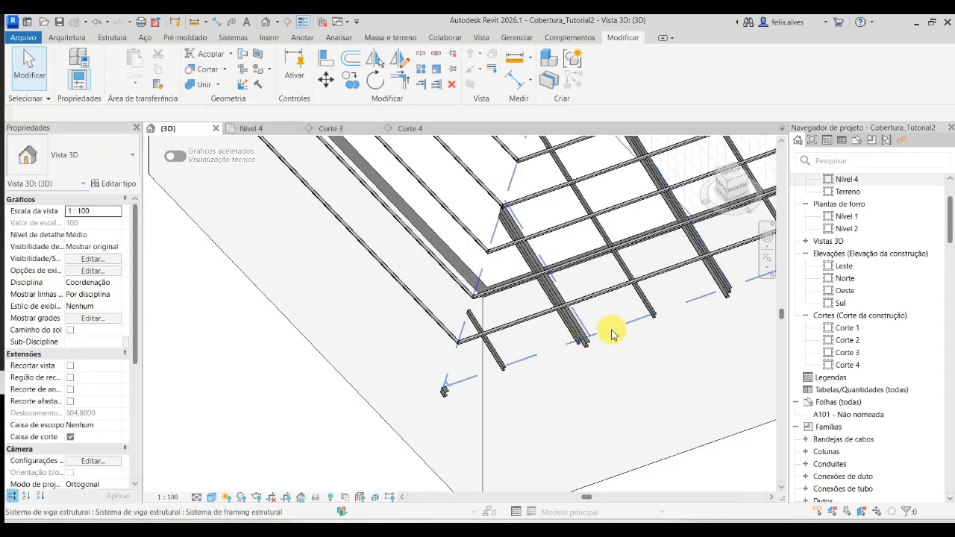
pyautogui.click(610, 333)
pyautogui.scroll(-2, 611, 332)
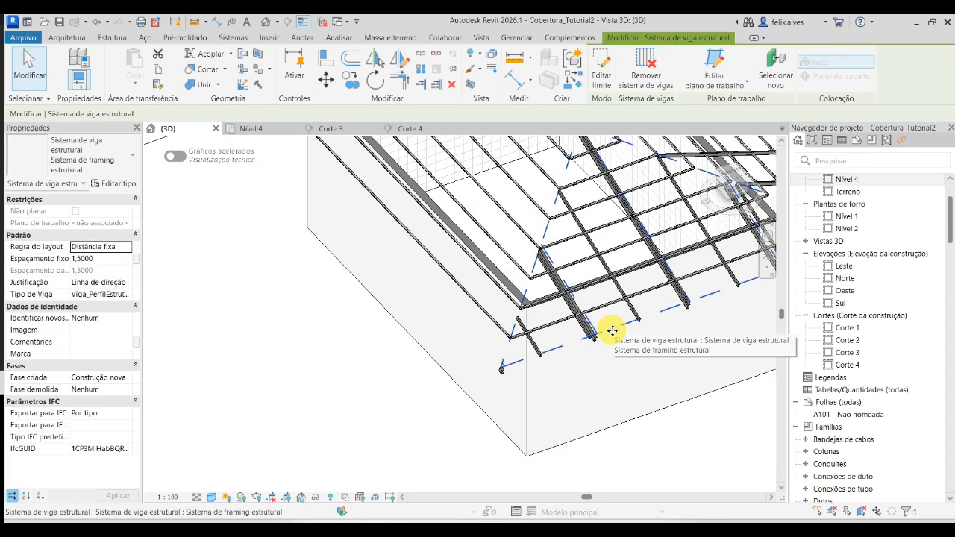
pyautogui.keyDown('shift'); pyautogui.moveTo(612, 331); pyautogui.dragTo(586, 401, button='middle'); pyautogui.keyUp('shift')
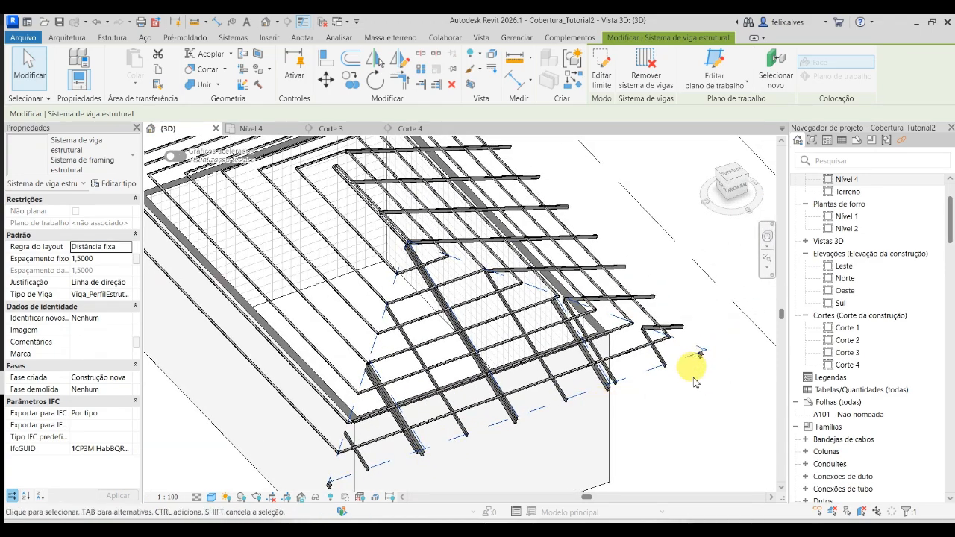
pyautogui.scroll(-2, 694, 382)
pyautogui.click(704, 421)
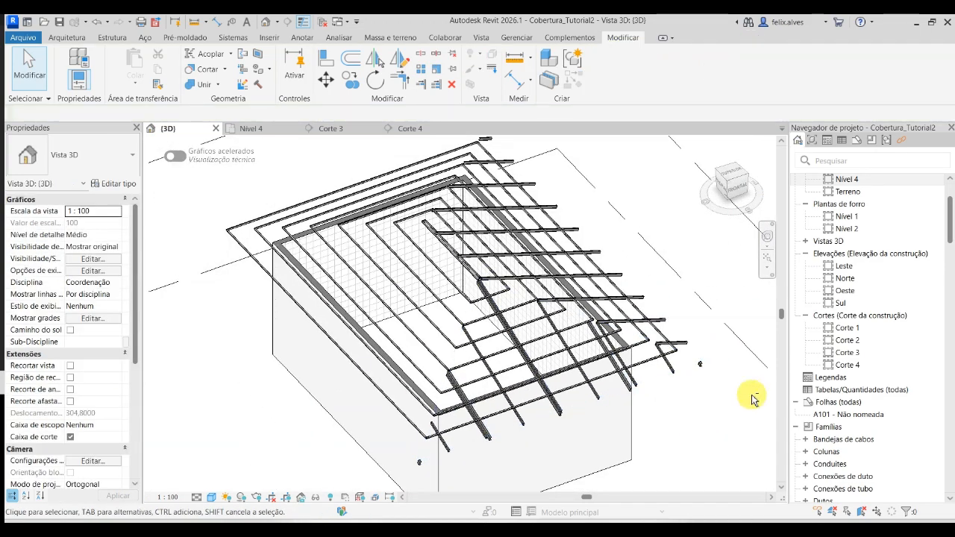
# - Select the rafter beam system of the adjacent slope in the 3D view and copy it straight down in Corte 4
pyautogui.keyDown('shift'); pyautogui.moveTo(740, 402); pyautogui.dragTo(429, 256, button='middle'); pyautogui.keyUp('shift')
pyautogui.scroll(-1, 565, 401)
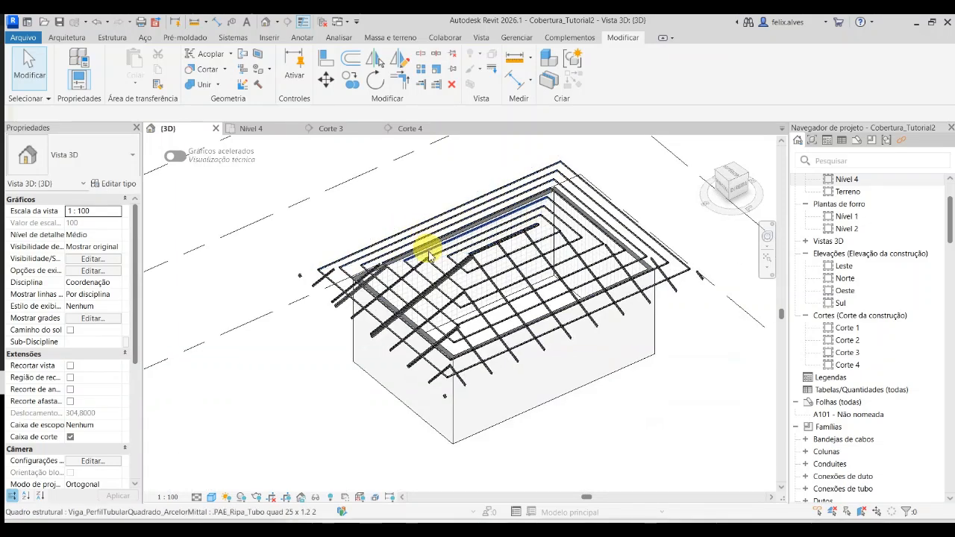
pyautogui.scroll(5, 458, 405)
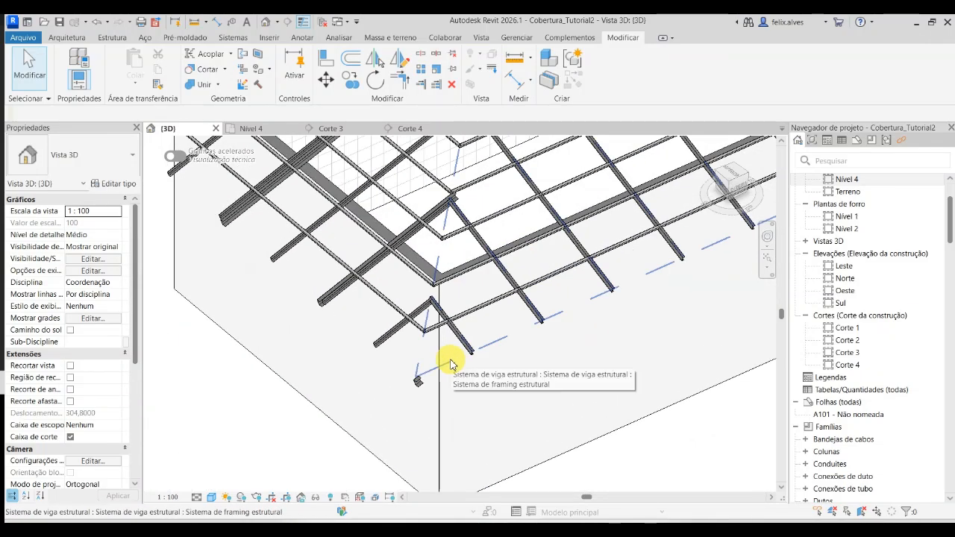
pyautogui.click(450, 363)
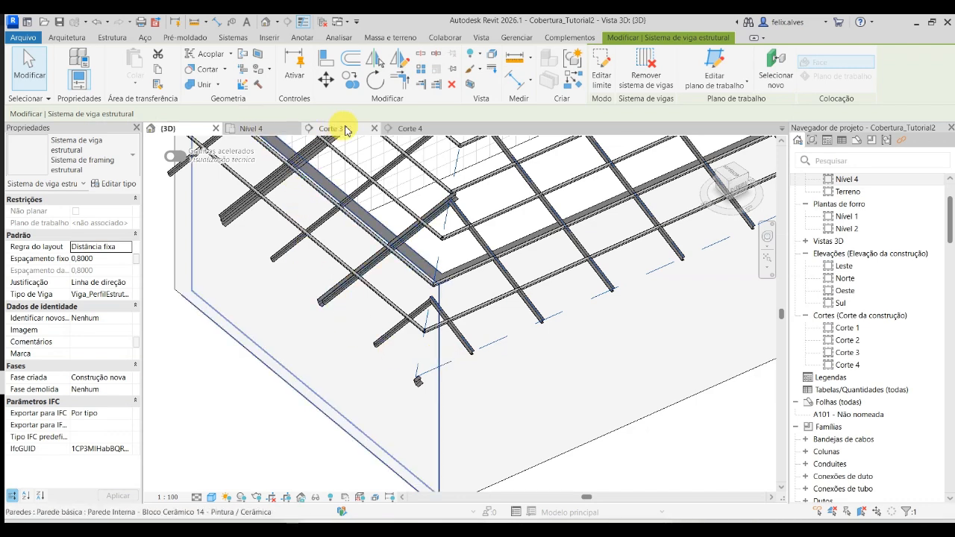
pyautogui.click(403, 132)
pyautogui.scroll(-6, 538, 317)
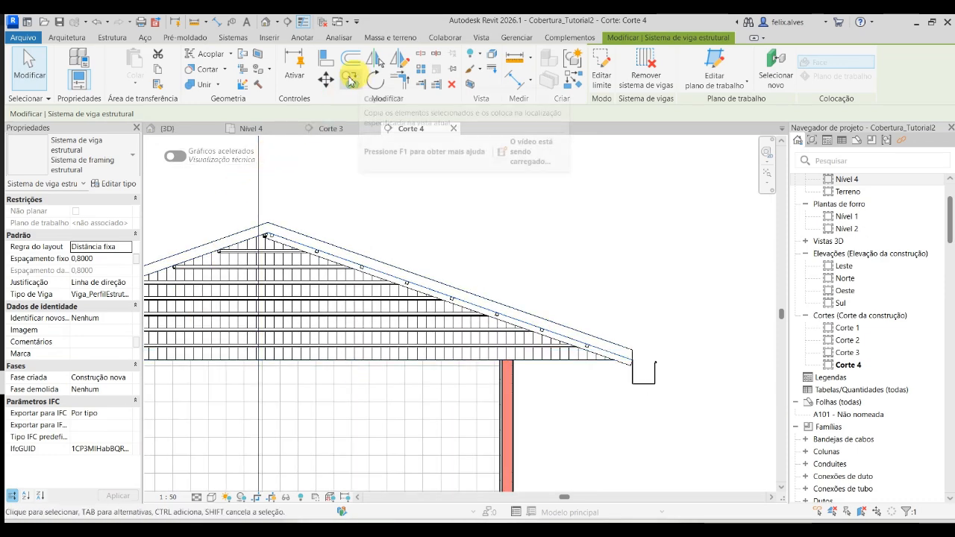
pyautogui.click(358, 80)
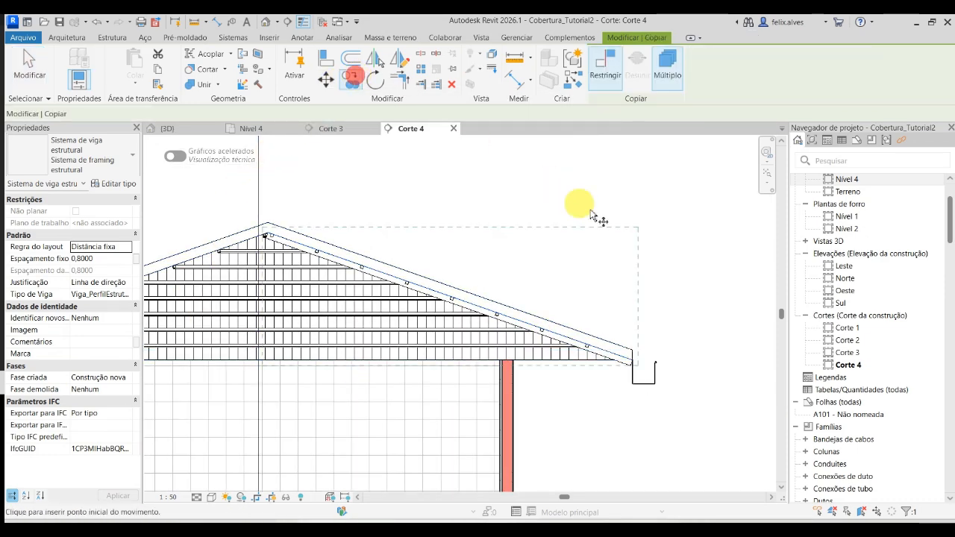
pyautogui.click(699, 270)
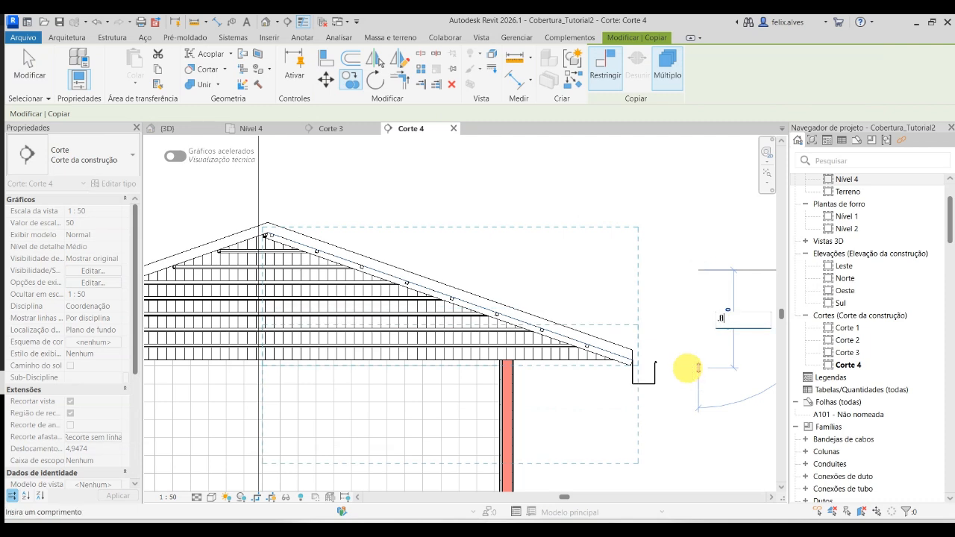
pyautogui.press('Escape')
pyautogui.press('Escape')
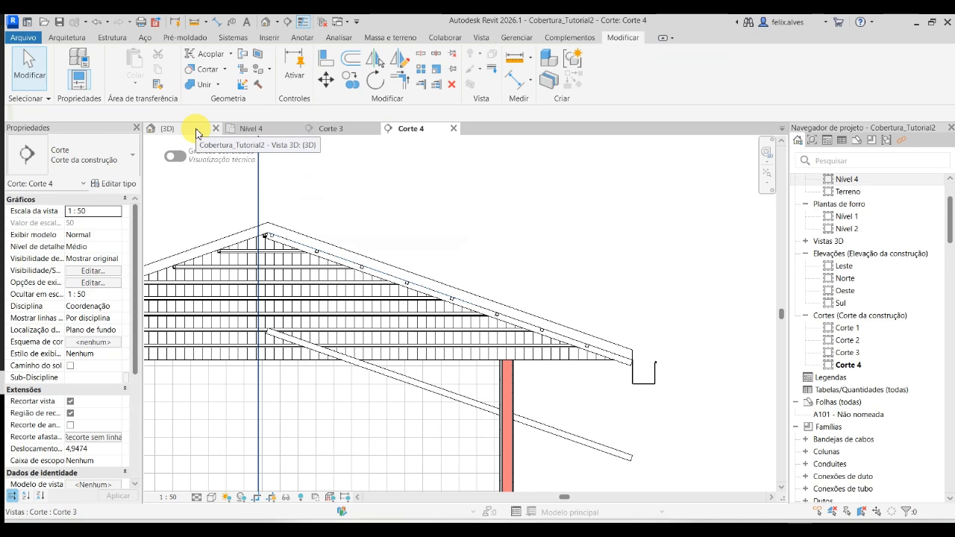
# - Try to match the lowered rafter copy's type properties to the end slope's purlin system, saving the project when prompted
pyautogui.click(179, 128)
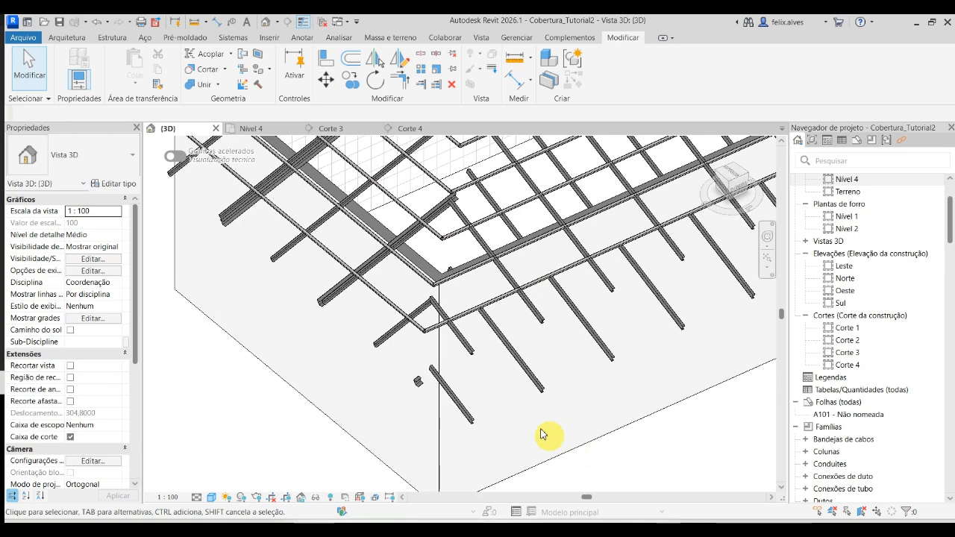
pyautogui.click(505, 406)
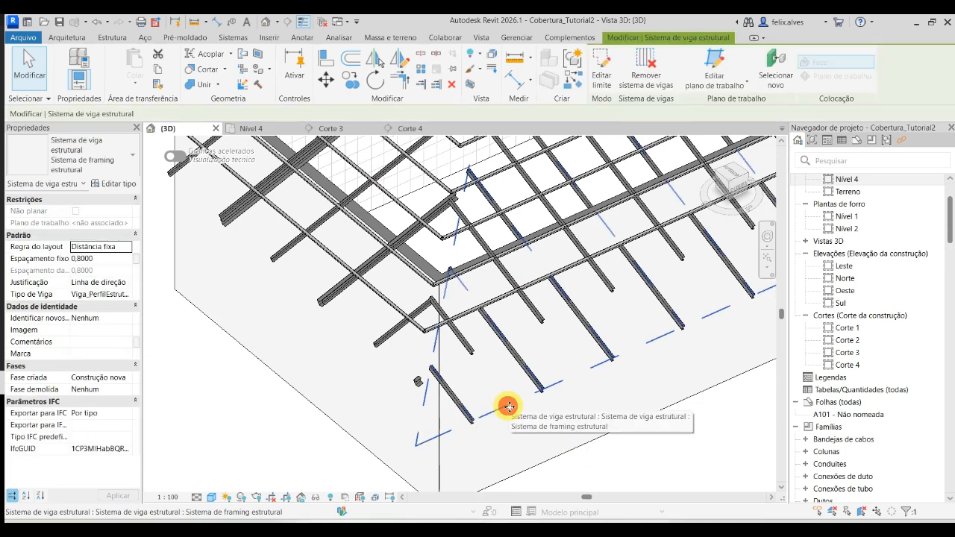
pyautogui.click(365, 342)
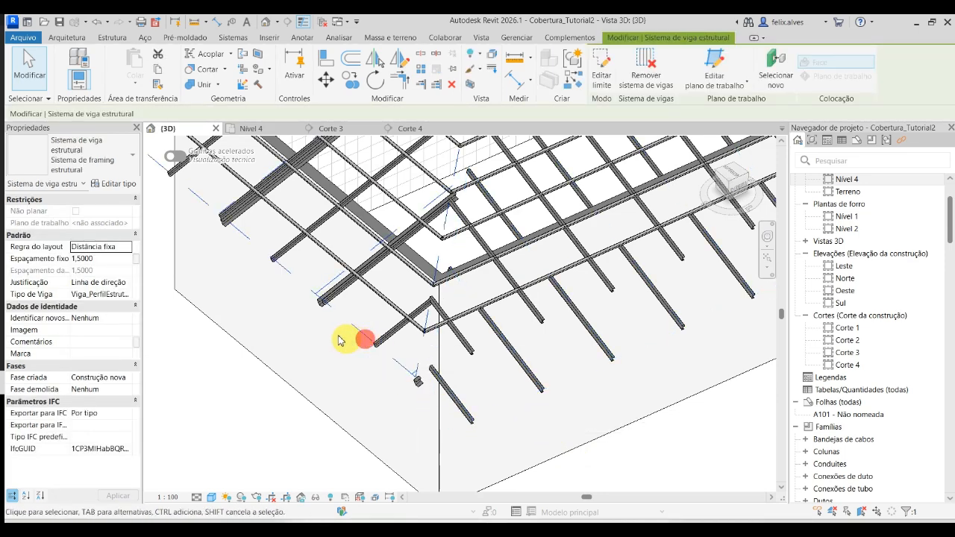
pyautogui.click(159, 89)
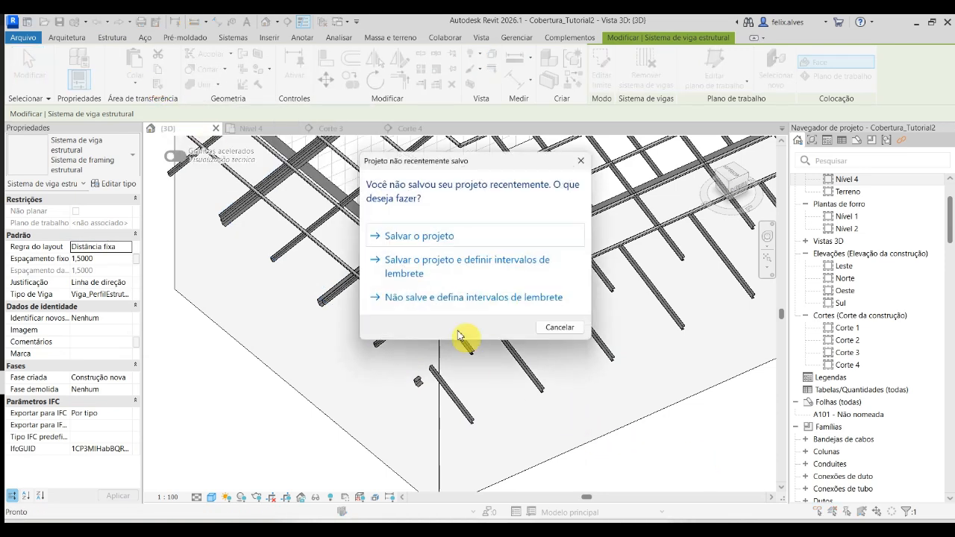
pyautogui.click(430, 244)
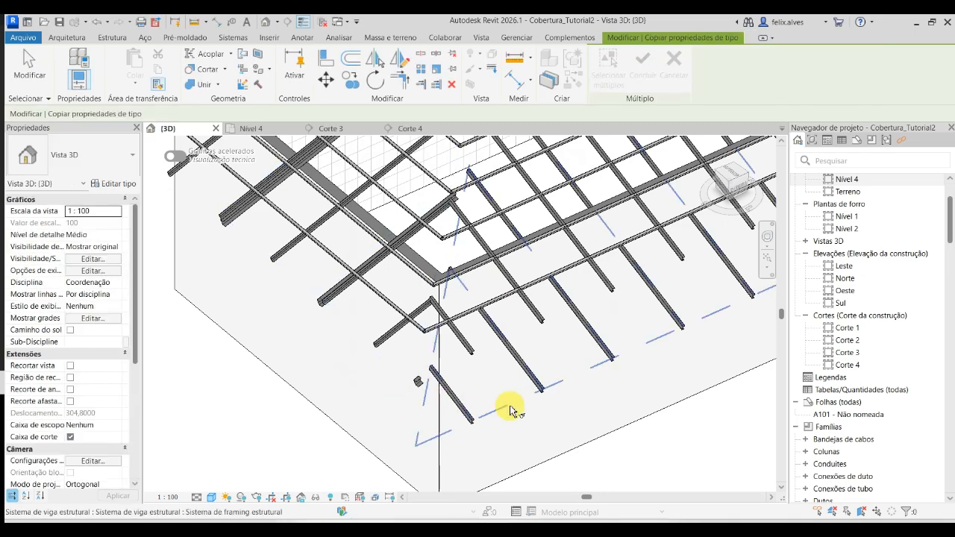
pyautogui.click(507, 405)
pyautogui.click(510, 447)
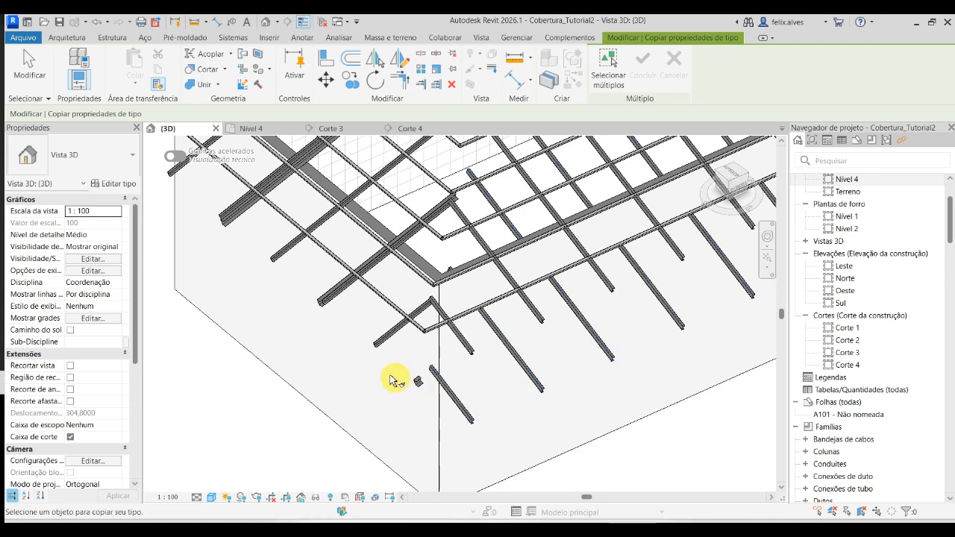
pyautogui.click(357, 328)
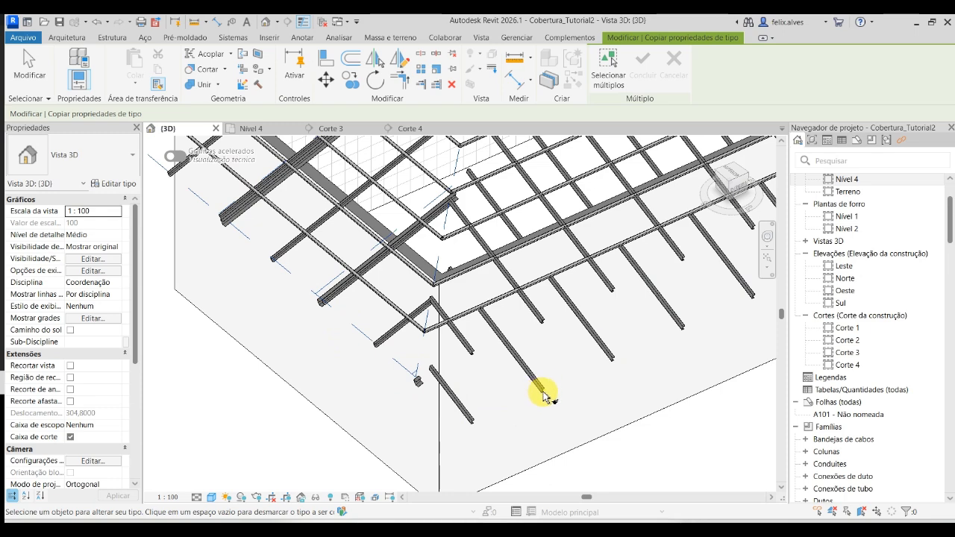
pyautogui.click(542, 391)
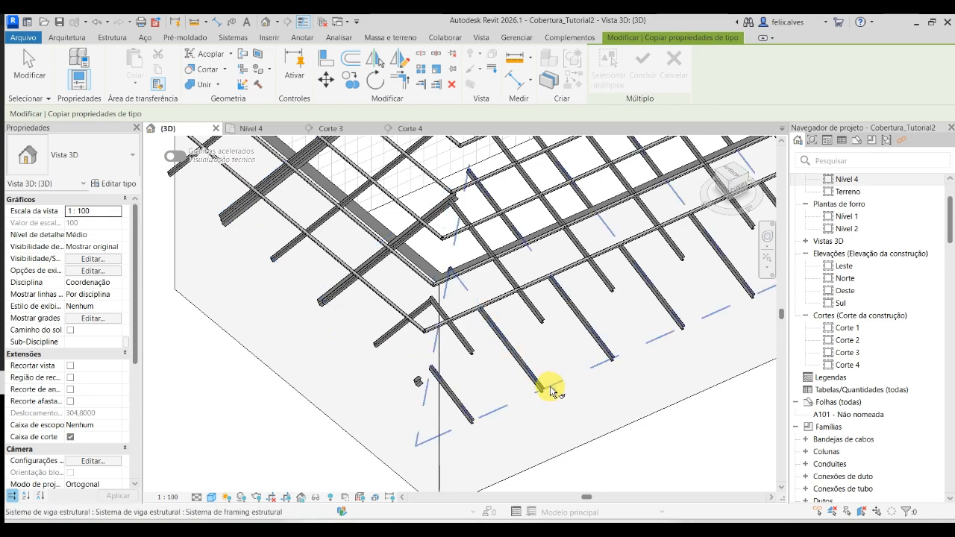
pyautogui.click(549, 386)
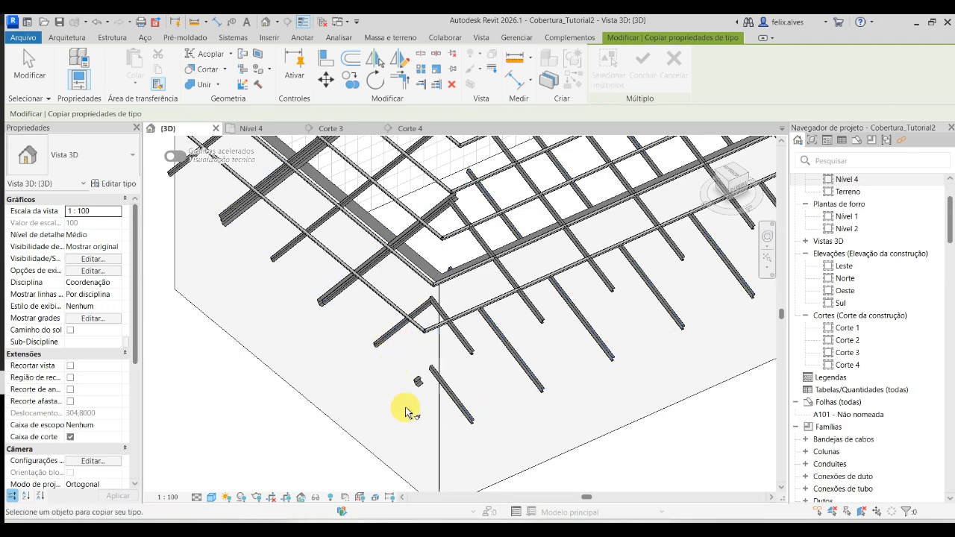
pyautogui.keyDown('shift'); pyautogui.moveTo(405, 410); pyautogui.dragTo(219, 241, button='middle'); pyautogui.keyUp('shift')
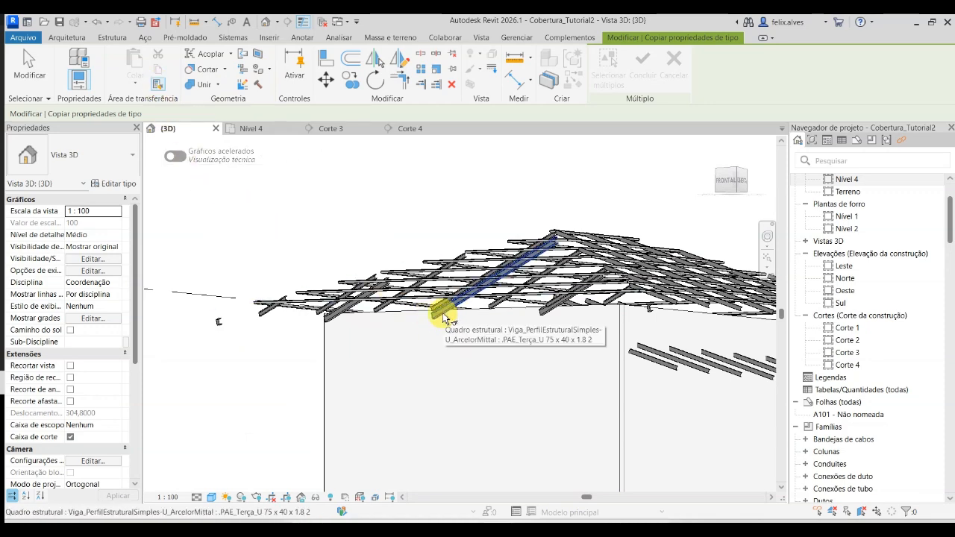
pyautogui.moveTo(442, 315); pyautogui.dragTo(422, 371, button='middle')
pyautogui.scroll(-1, 445, 344)
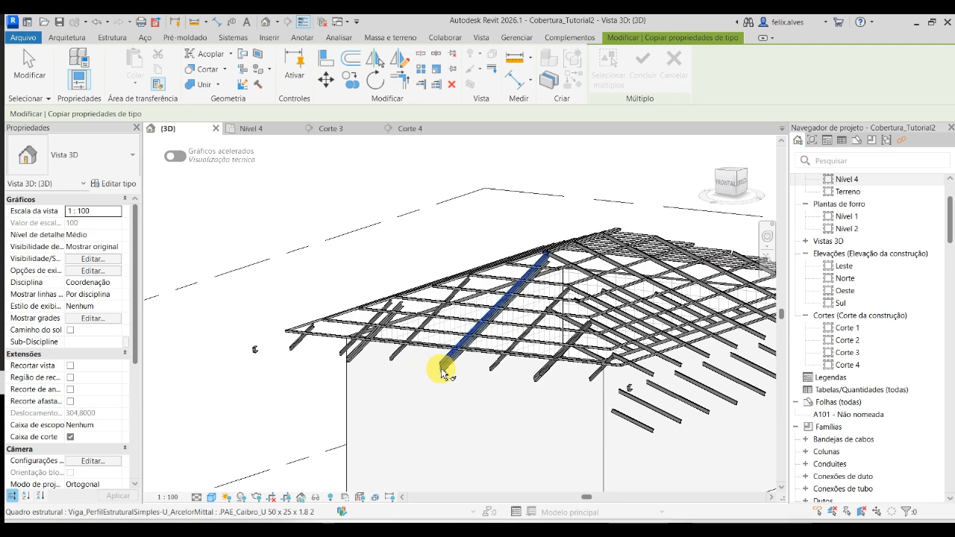
pyautogui.press('Escape')
# - Set the lowered beam system copy's fixed spacing to 1,5 and its beam type to .PAE_Terça_U 75 x 40 x 1.8 2
pyautogui.keyDown('shift'); pyautogui.moveTo(565, 459); pyautogui.dragTo(426, 420, button='middle'); pyautogui.keyUp('shift')
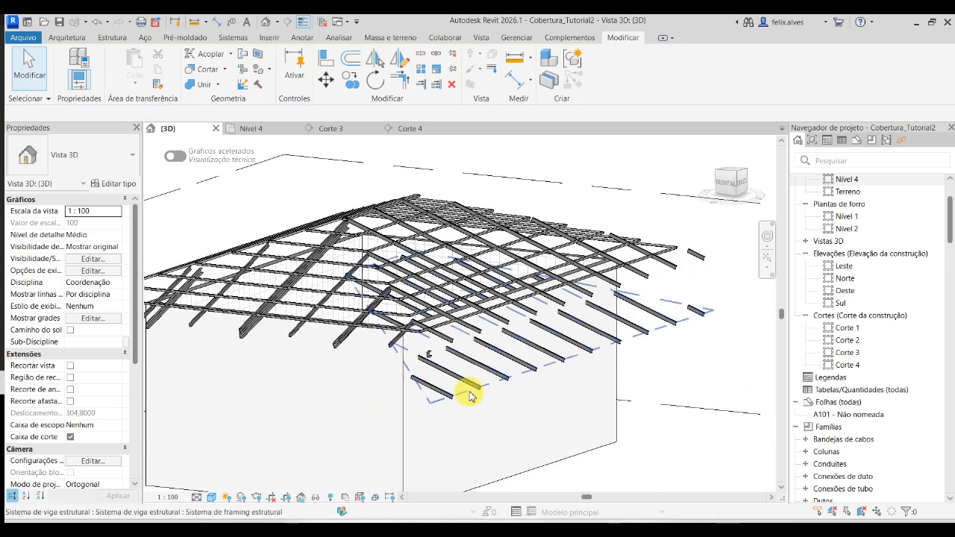
pyautogui.click(467, 395)
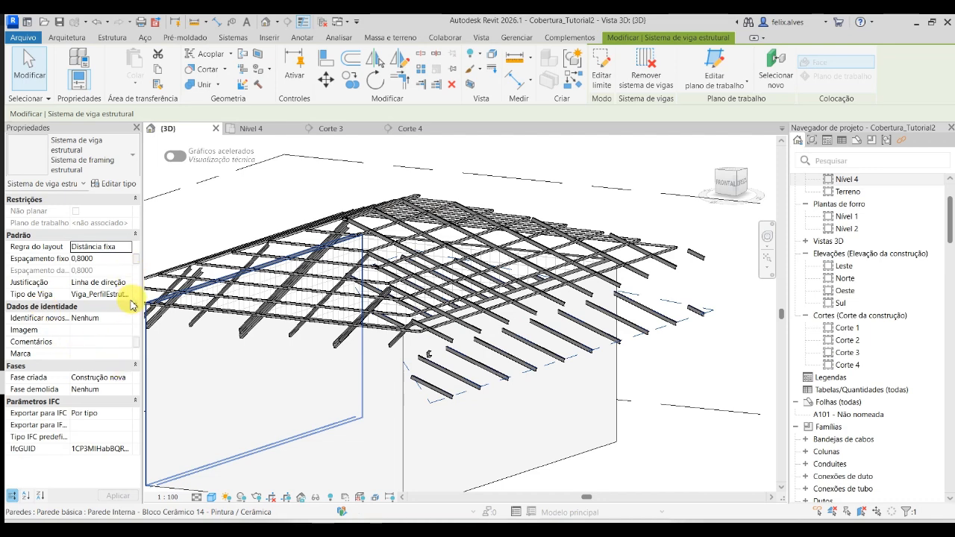
pyautogui.click(109, 258)
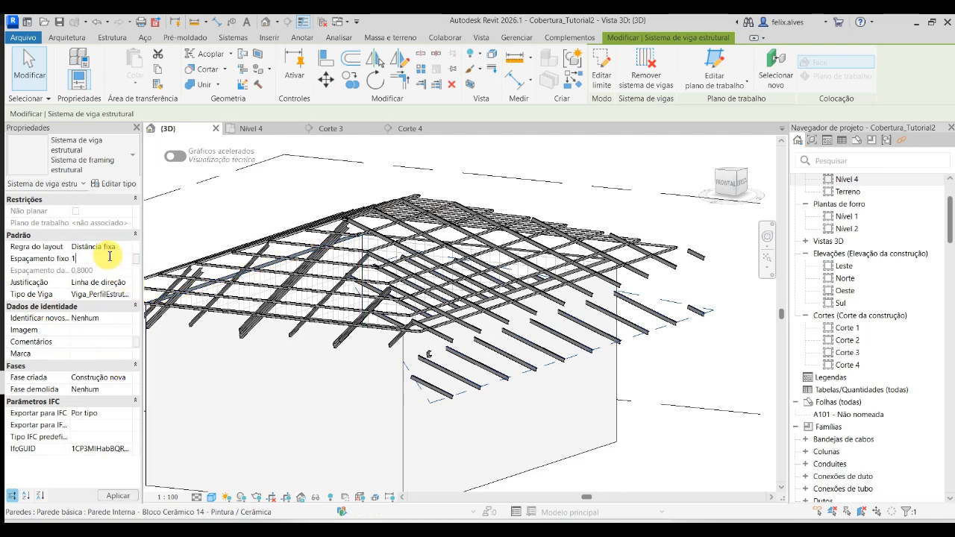
pyautogui.write('1,5')
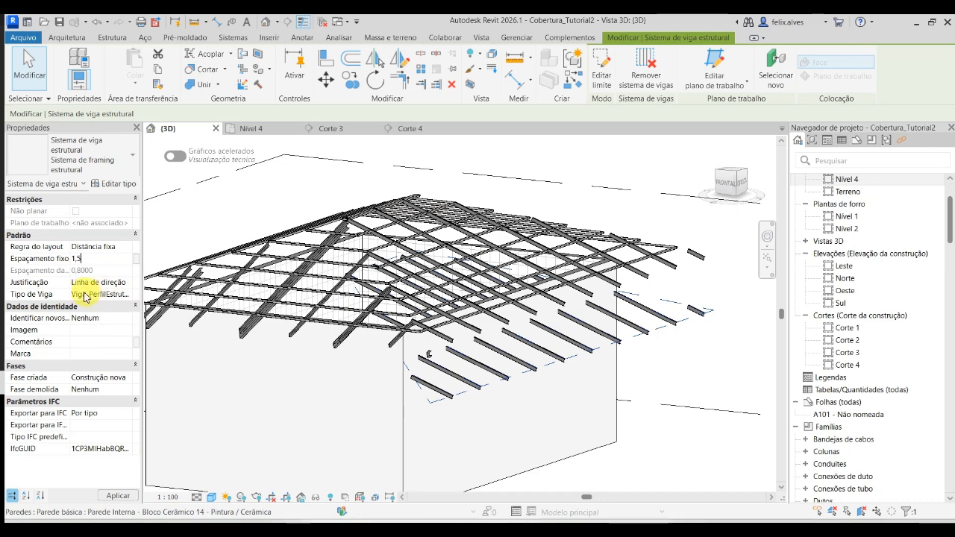
pyautogui.click(74, 294)
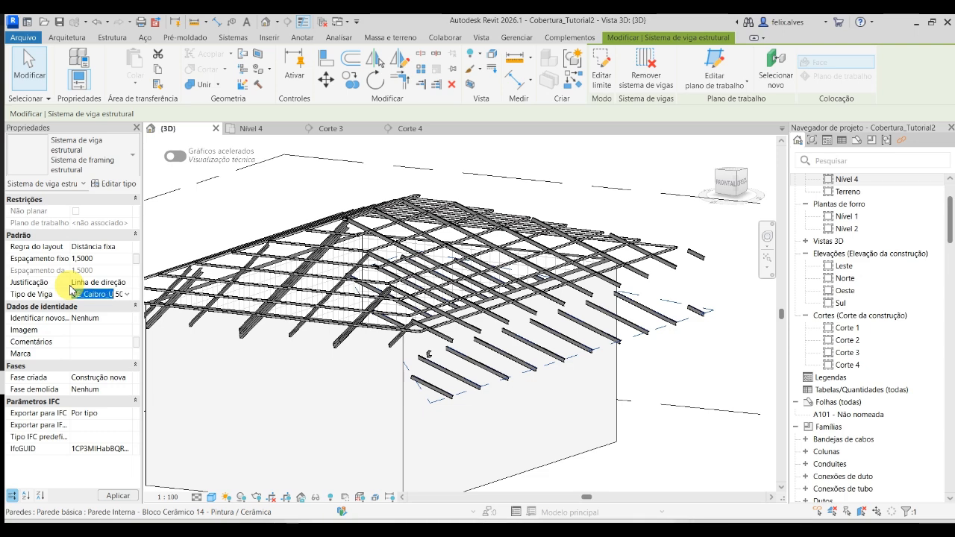
pyautogui.click(72, 291)
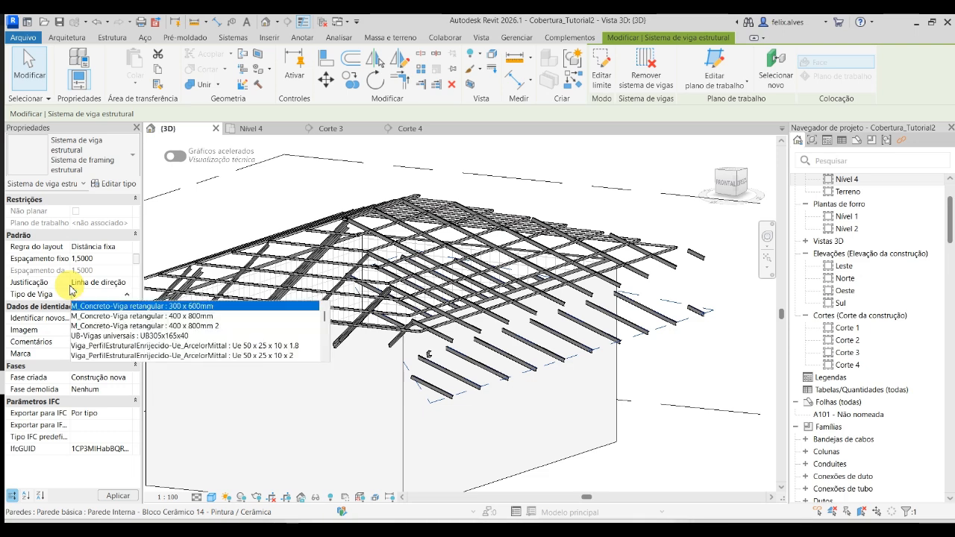
pyautogui.write('PAE')
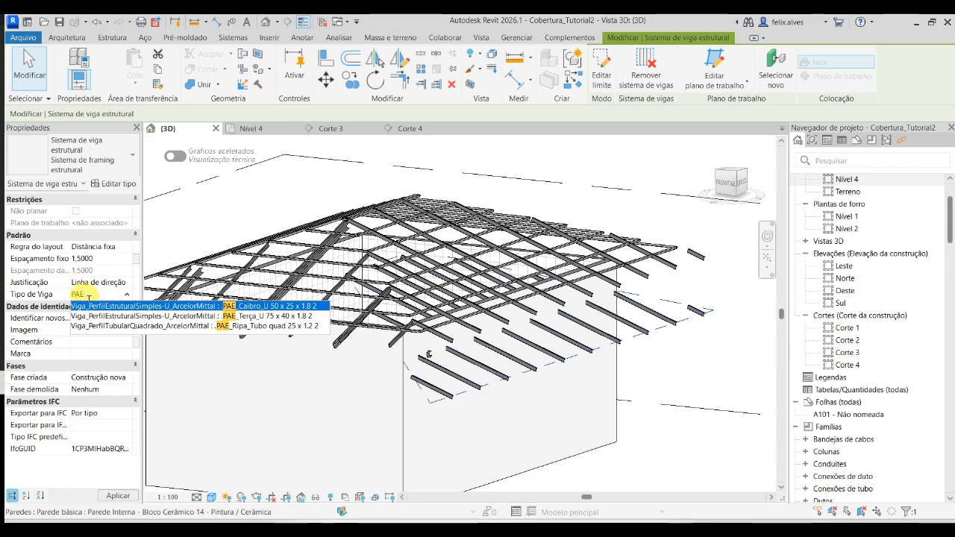
pyautogui.click(172, 306)
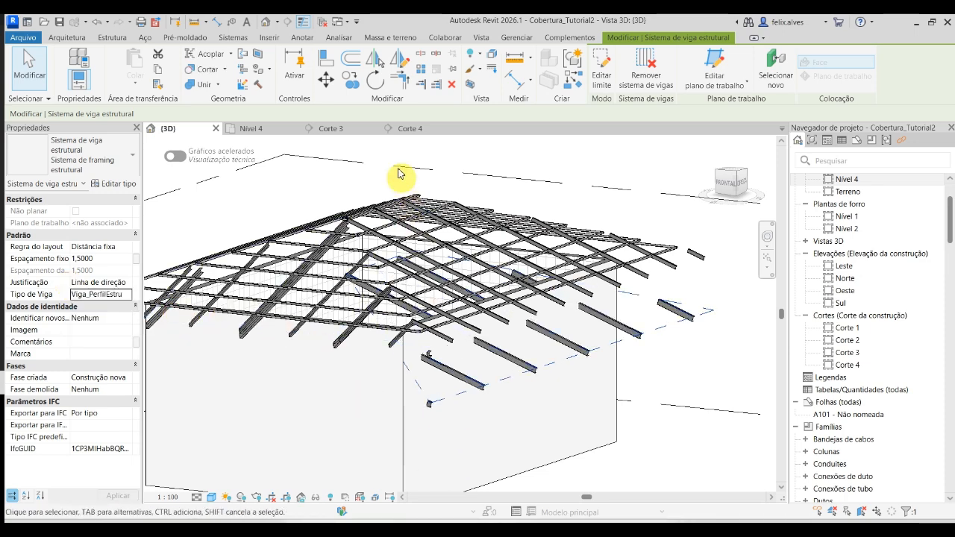
# - Move the purlin beam system straight up in Corte 4 to align it with the slope's rafters
pyautogui.click(407, 128)
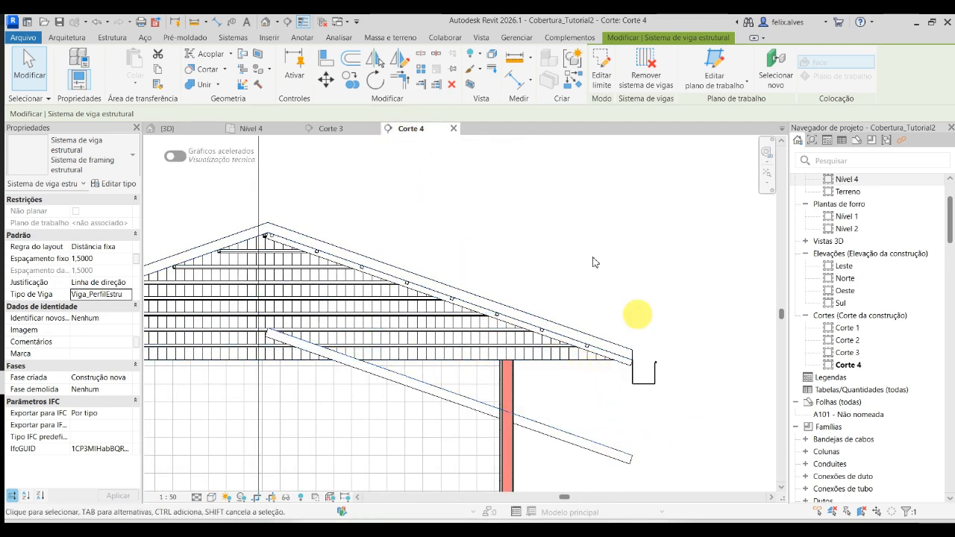
pyautogui.click(326, 79)
pyautogui.click(701, 464)
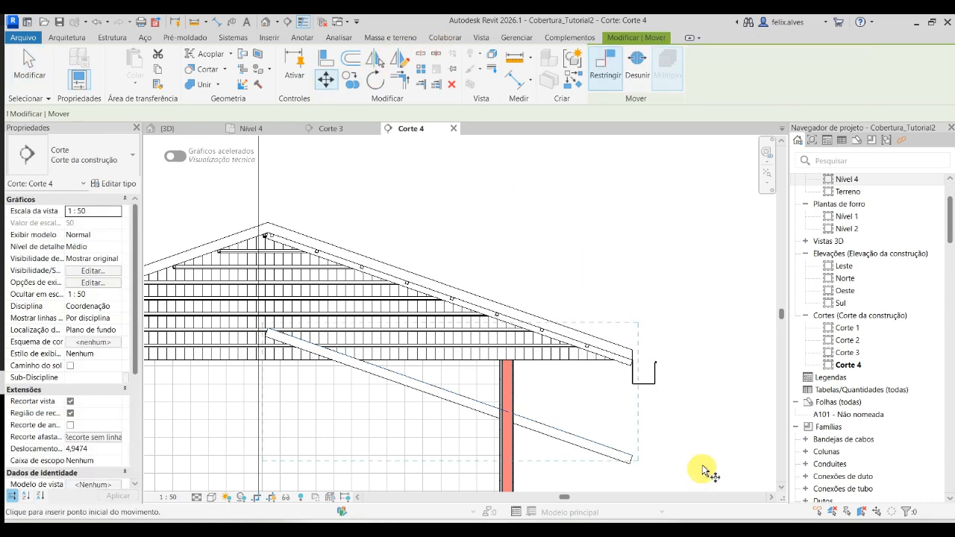
pyautogui.click(702, 385)
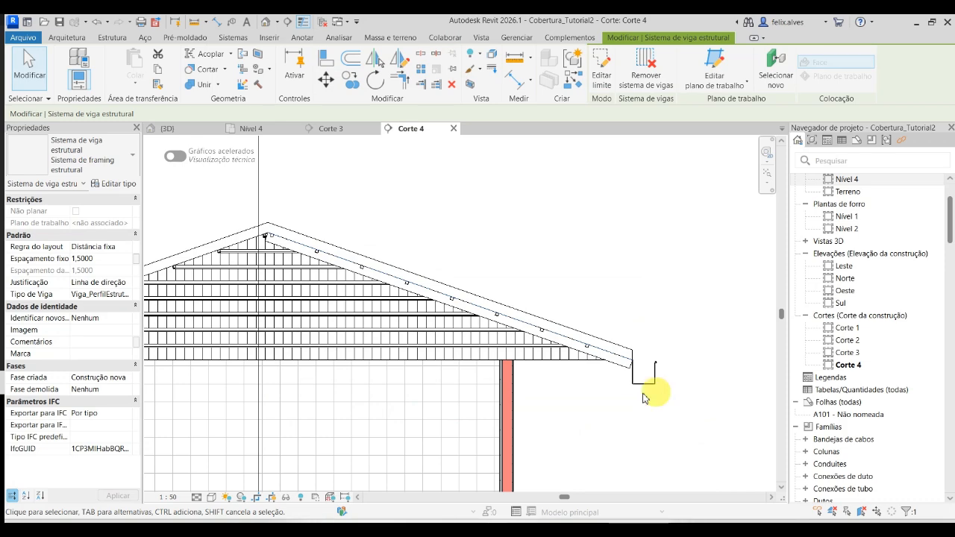
# - In the 3D view, select all .PAE_Terça_U 75 x 40 x 1.8 2 beams in the whole project and set their z offset to -0,1 m
pyautogui.click(175, 128)
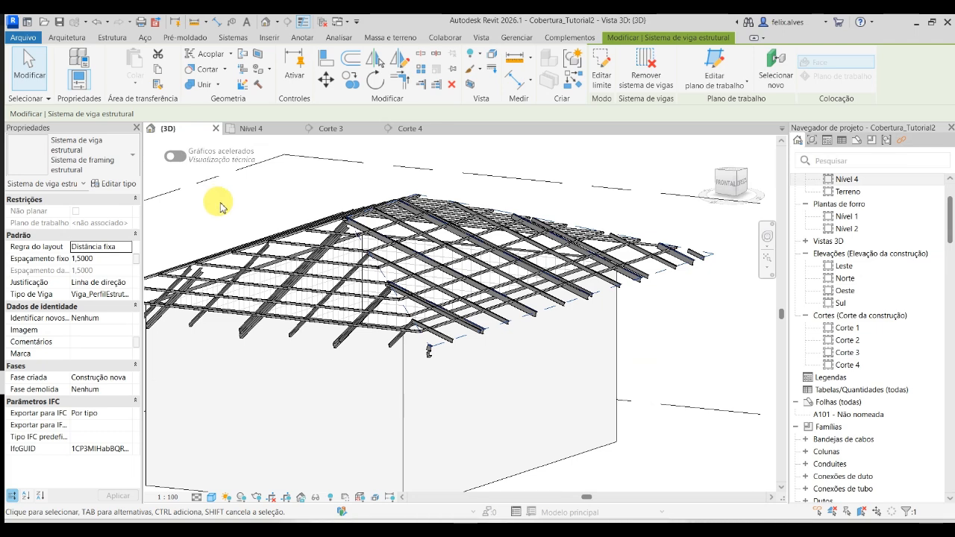
pyautogui.press('Escape')
pyautogui.scroll(5, 438, 347)
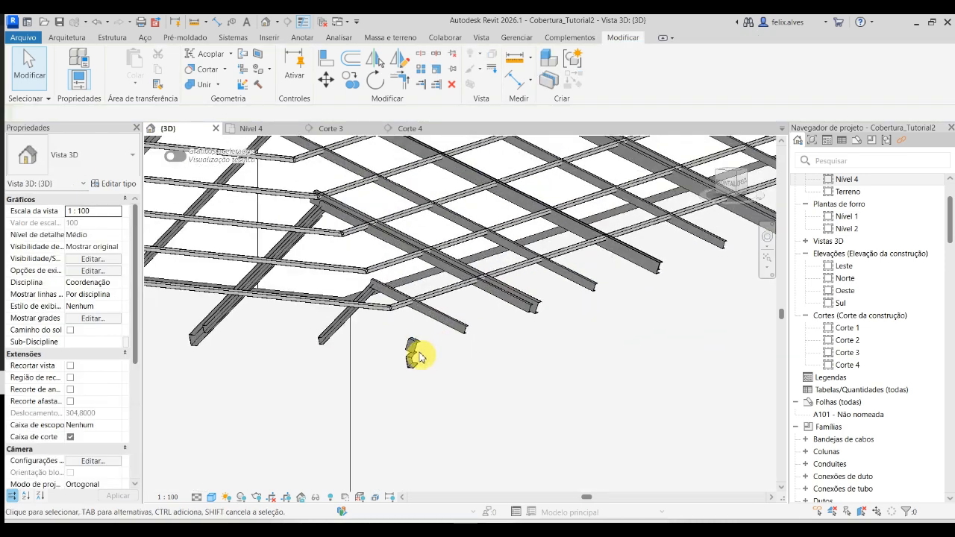
pyautogui.click(414, 352)
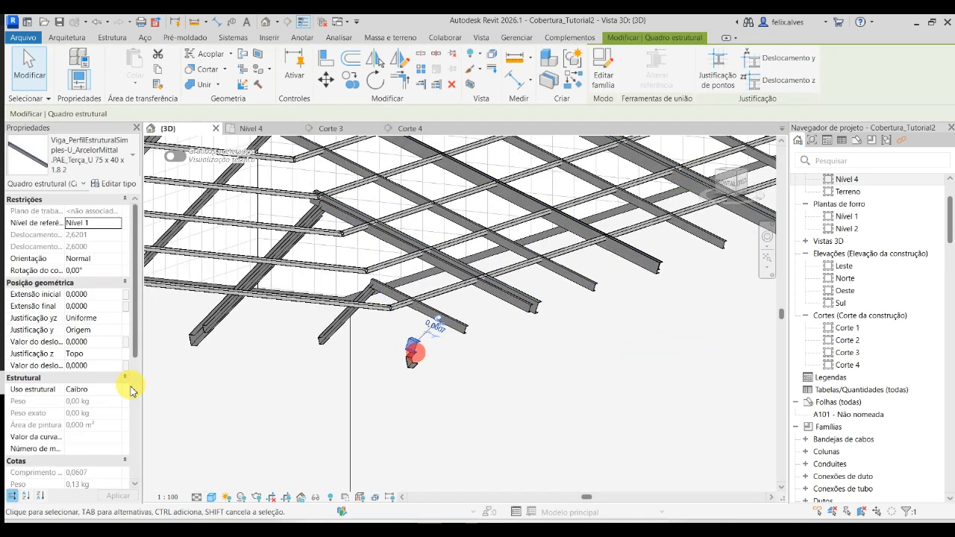
pyautogui.rightClick(416, 349)
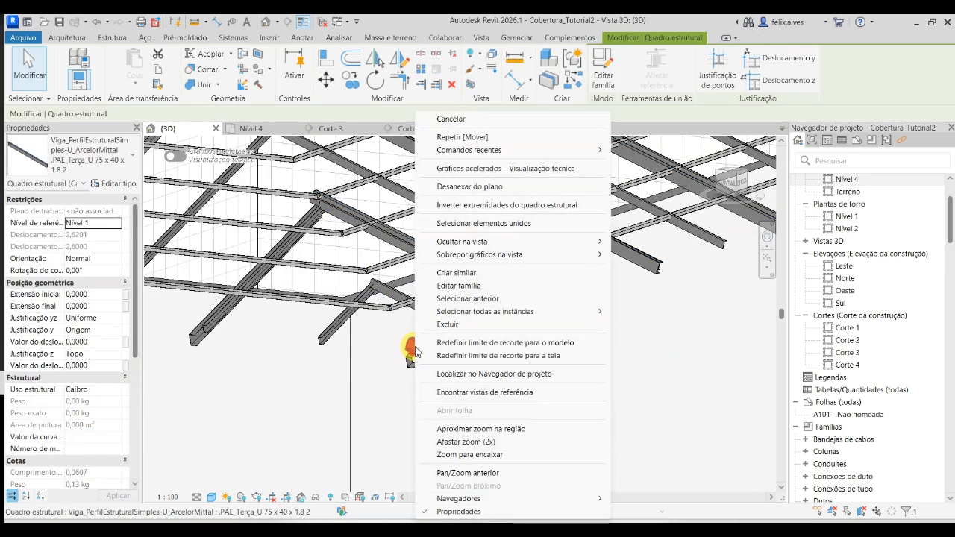
pyautogui.moveTo(562, 313)
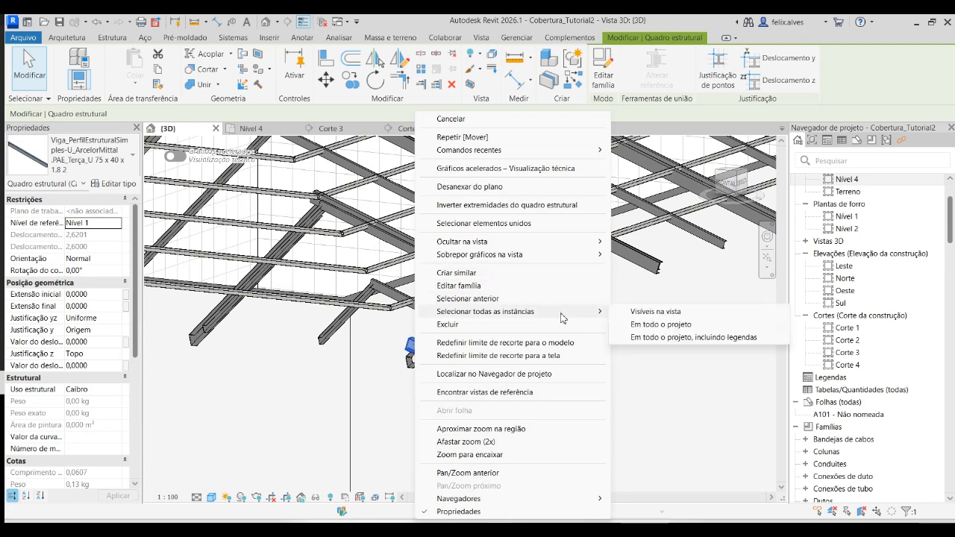
pyautogui.click(679, 328)
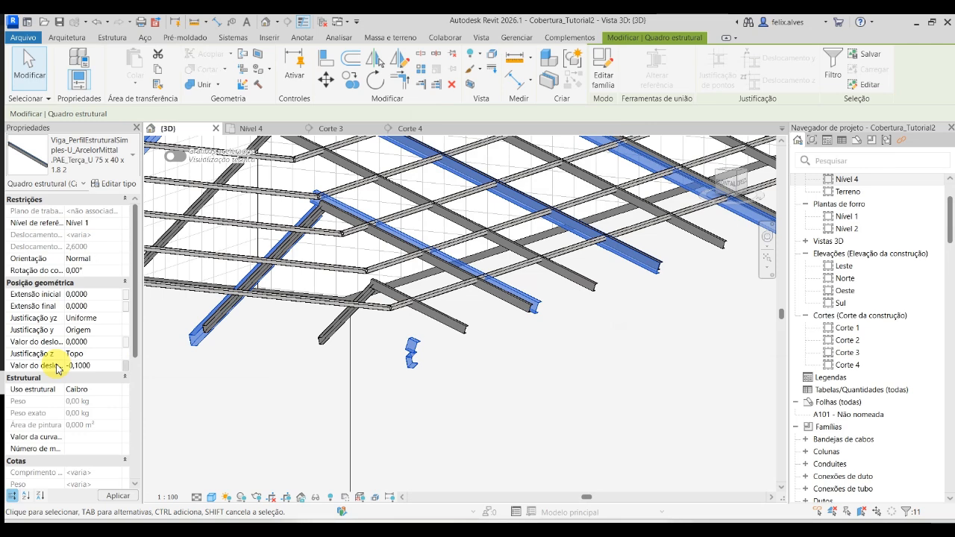
pyautogui.click(133, 497)
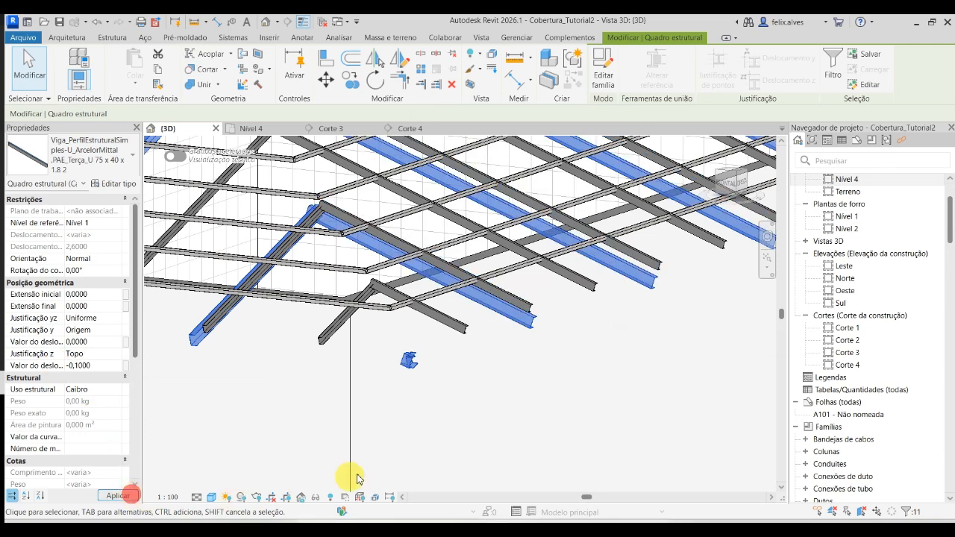
pyautogui.click(424, 450)
pyautogui.scroll(-5, 624, 409)
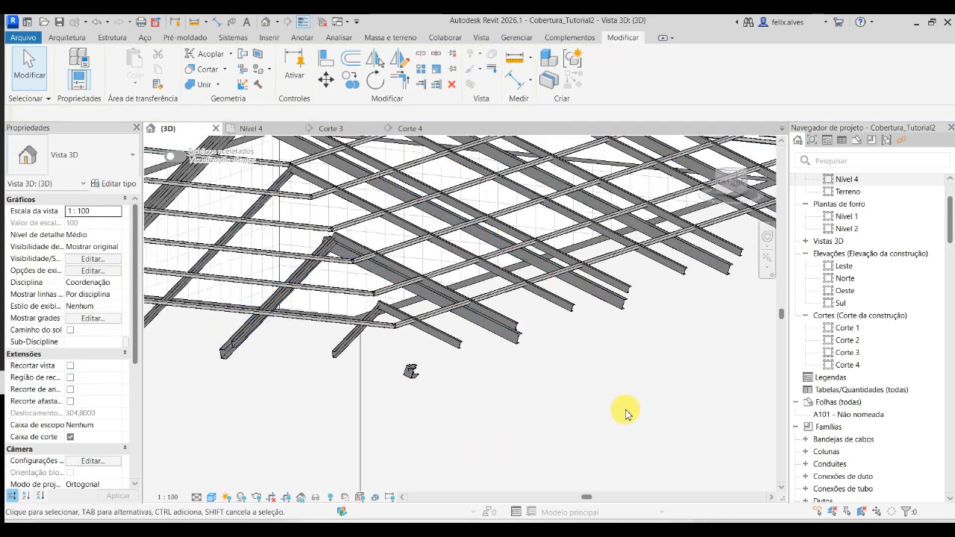
# - Select the end slope's purlin beam system in the 3D view and bring it up in the Nível 4 plan
pyautogui.keyDown('shift'); pyautogui.moveTo(603, 416); pyautogui.dragTo(523, 417, button='middle'); pyautogui.keyUp('shift')
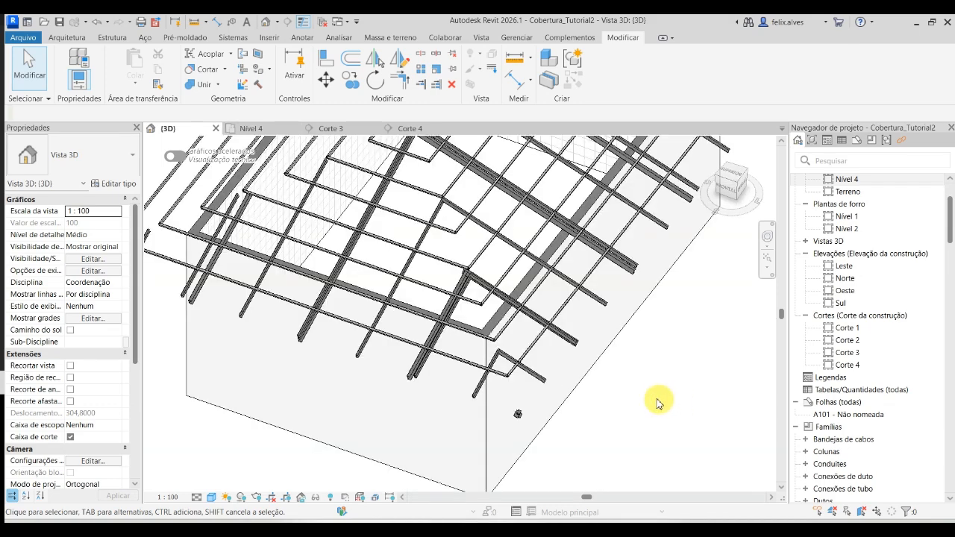
pyautogui.scroll(3, 478, 363)
pyautogui.scroll(-4, 426, 366)
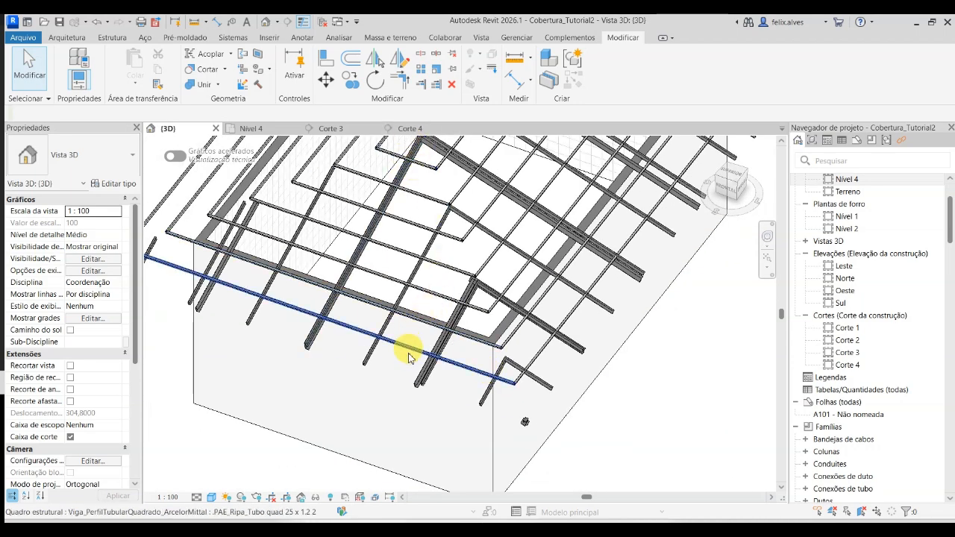
pyautogui.click(462, 401)
pyautogui.rightClick(462, 401)
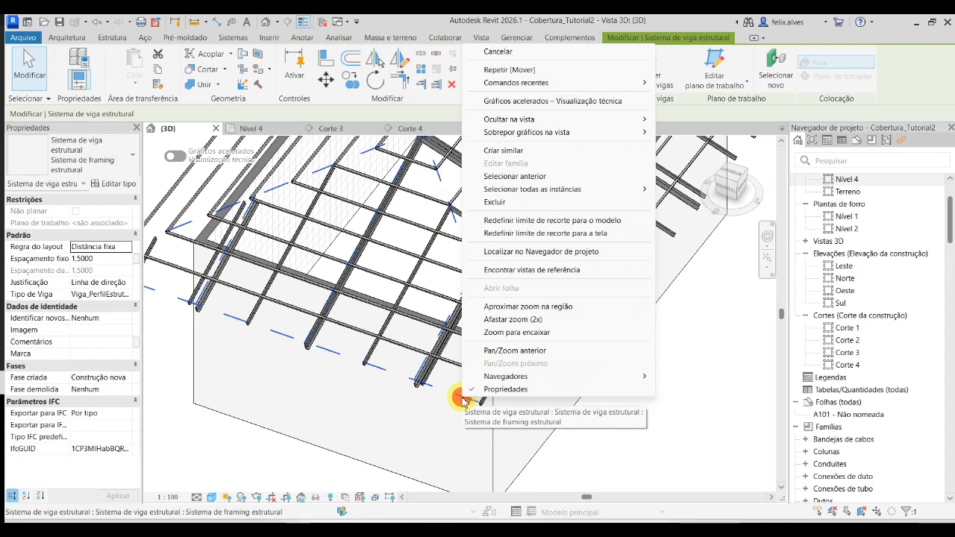
pyautogui.press('Escape')
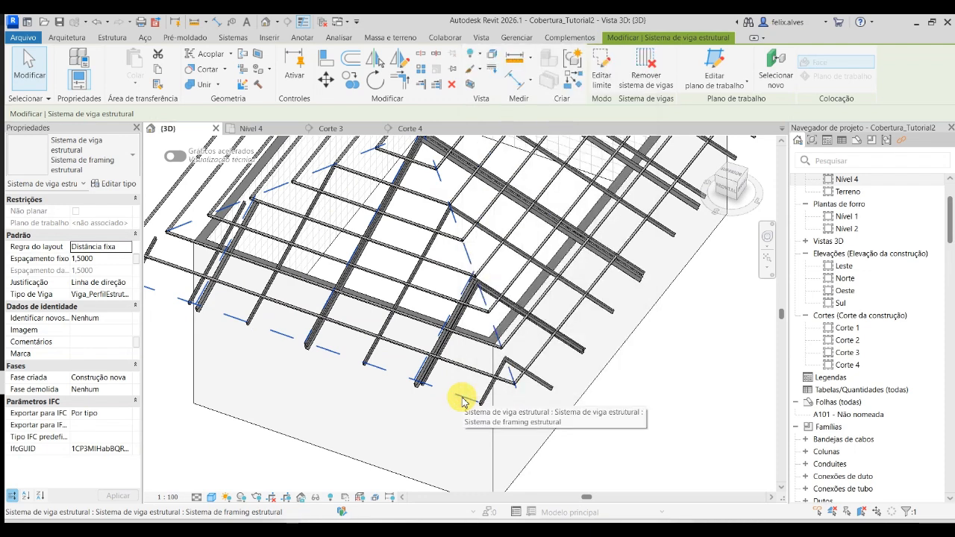
pyautogui.scroll(5, 422, 385)
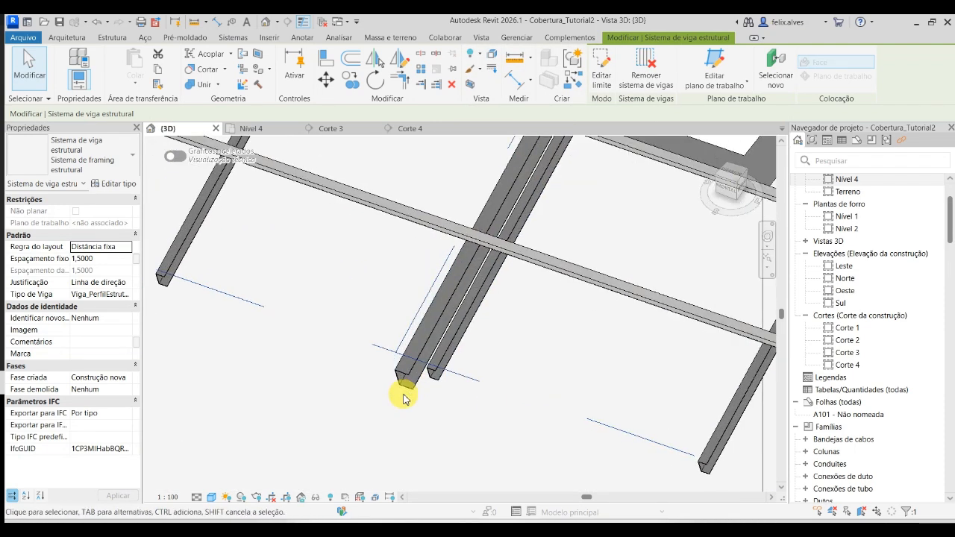
pyautogui.keyDown('shift'); pyautogui.moveTo(404, 400); pyautogui.dragTo(404, 345, button='middle'); pyautogui.keyUp('shift')
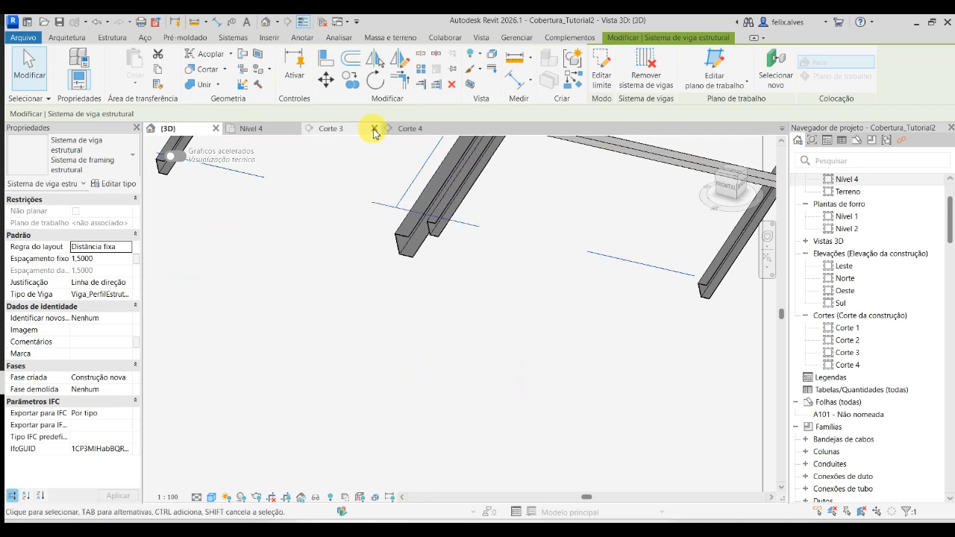
pyautogui.click(412, 130)
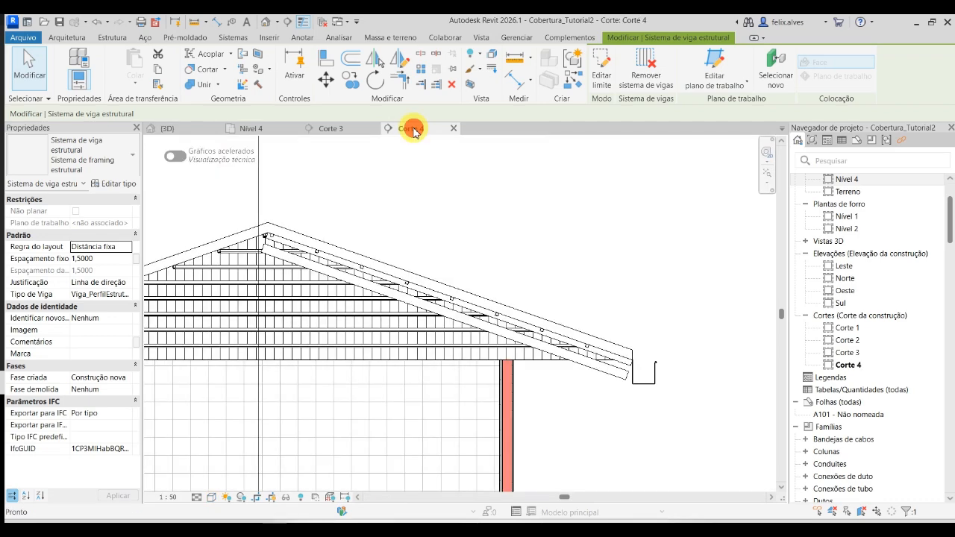
pyautogui.click(257, 130)
pyautogui.scroll(-4, 437, 273)
pyautogui.scroll(3, 438, 402)
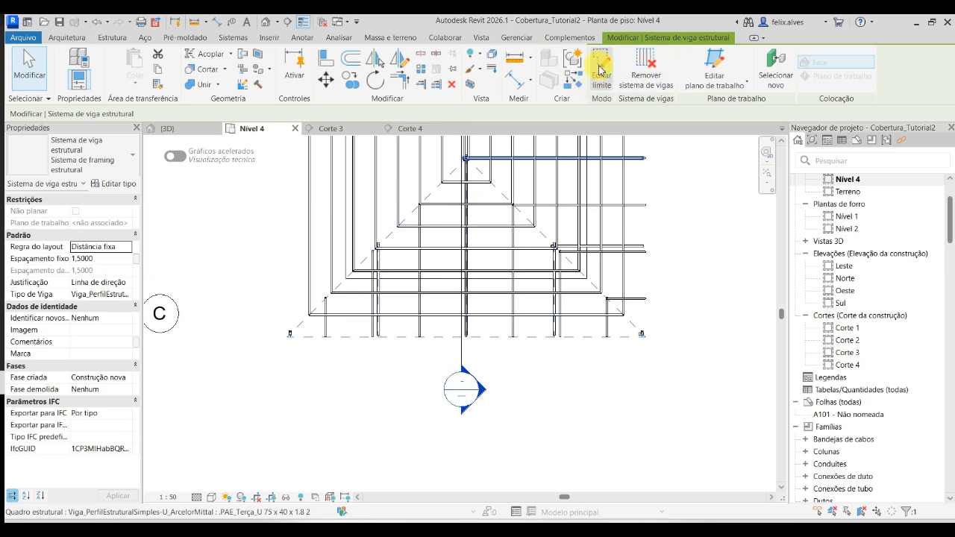
# - Redraw the end slope purlin system's beam direction as a horizontal line about 4,5 m long from the triangle's apex, finish, and return to the 3D view
pyautogui.click(601, 71)
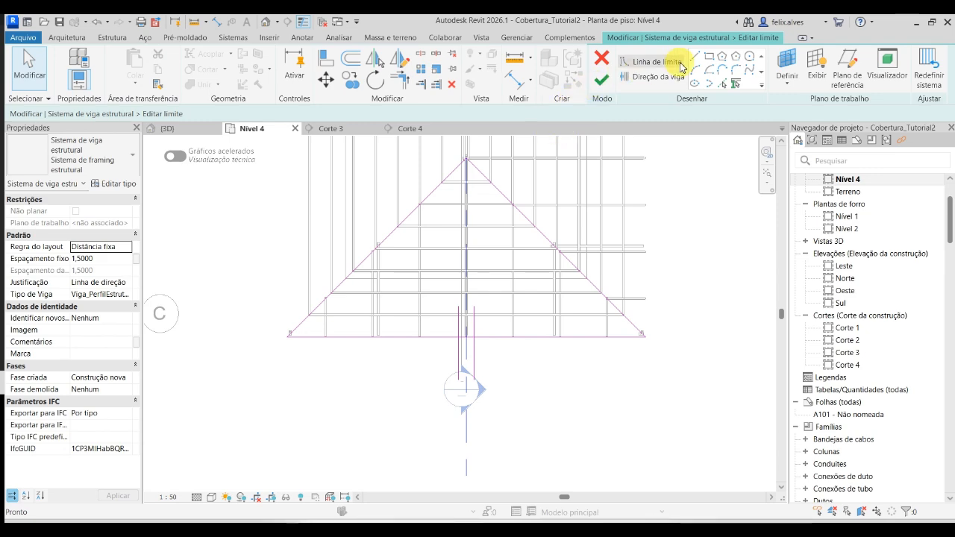
pyautogui.click(626, 78)
pyautogui.scroll(4, 495, 162)
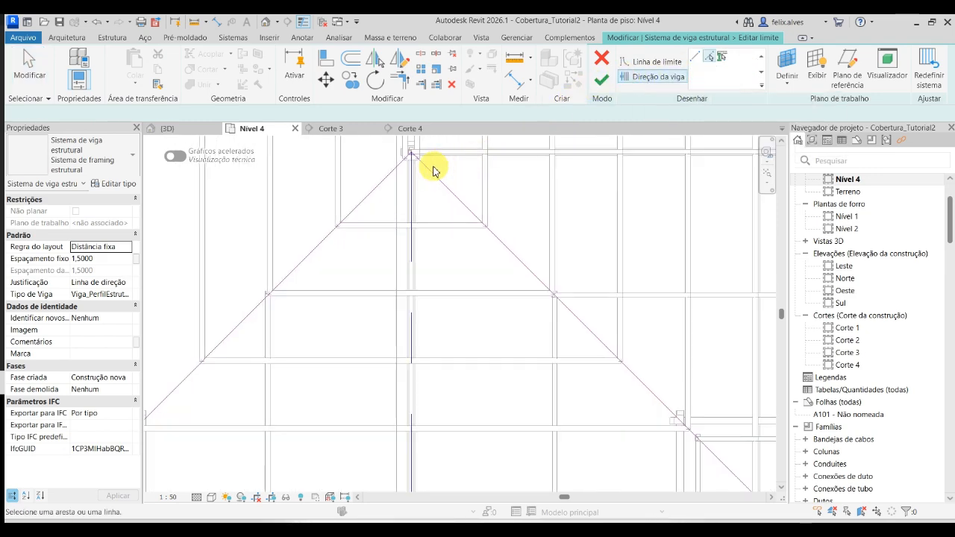
pyautogui.scroll(5, 415, 155)
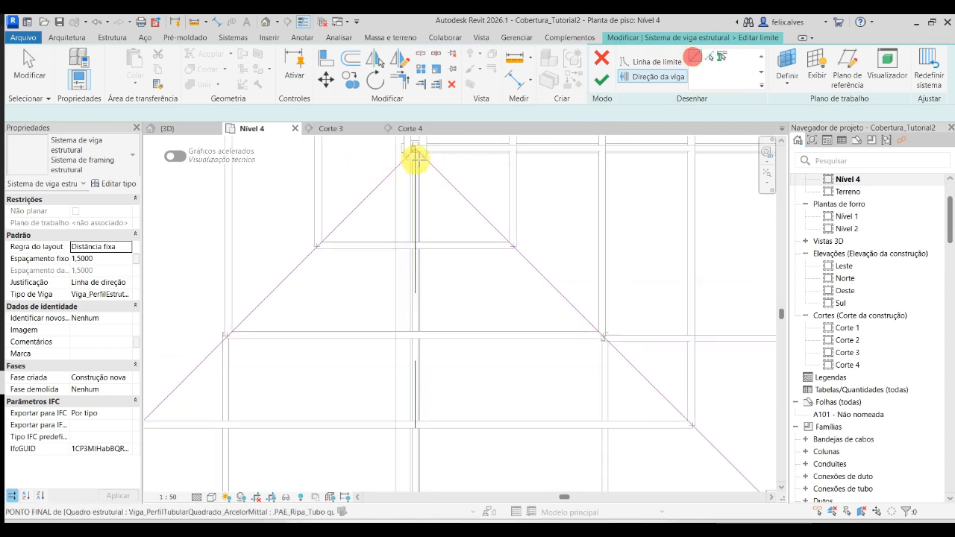
pyautogui.moveTo(420, 155); pyautogui.dragTo(454, 366, button='middle')
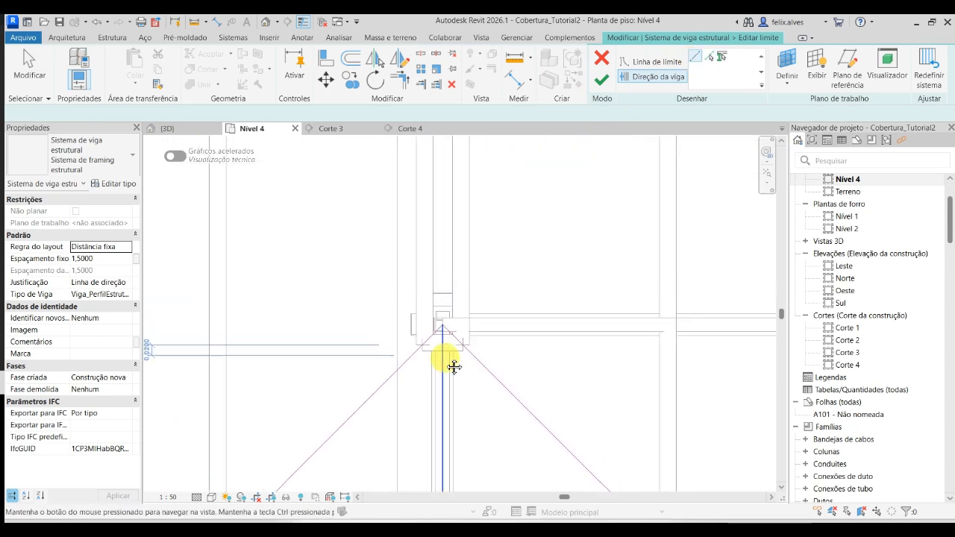
pyautogui.click(443, 326)
pyautogui.scroll(-5, 486, 326)
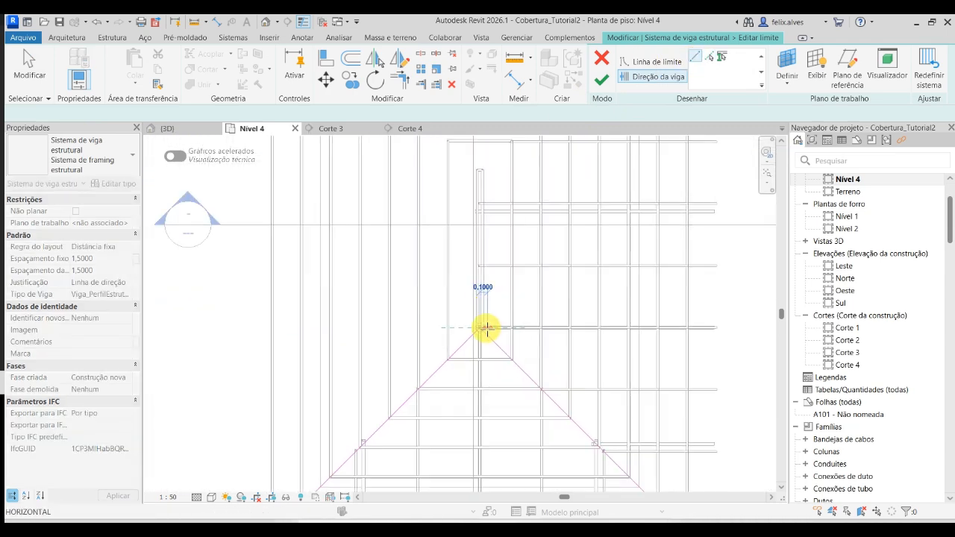
pyautogui.click(632, 326)
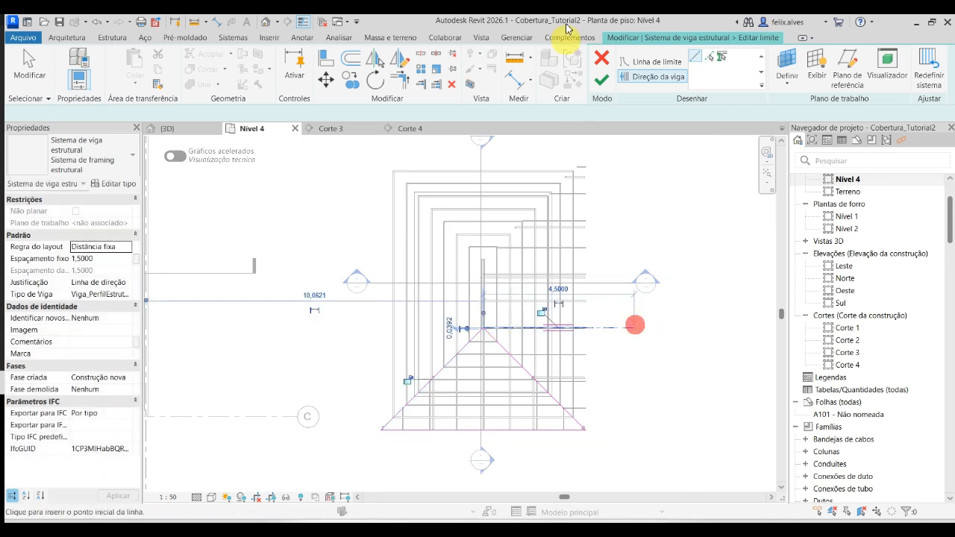
pyautogui.click(601, 82)
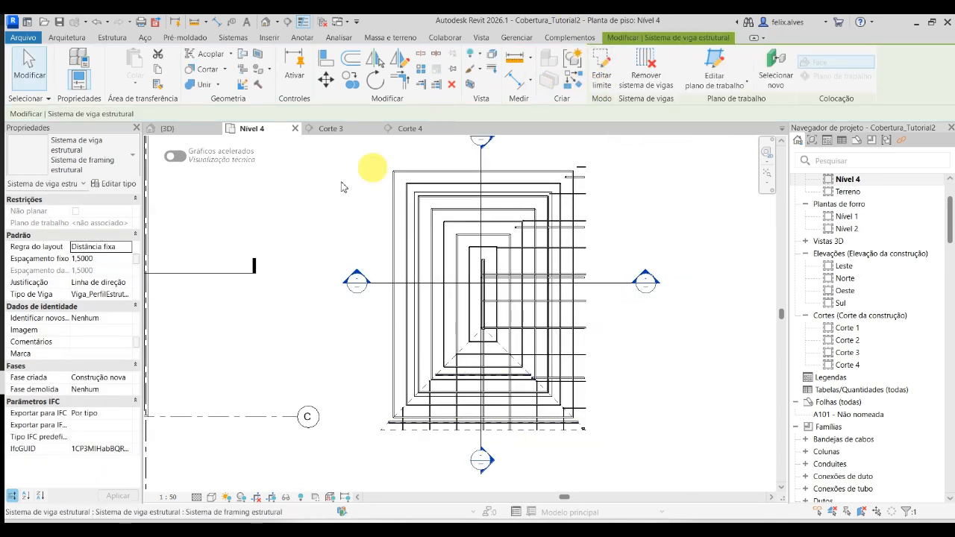
pyautogui.click(168, 129)
pyautogui.scroll(3, 390, 291)
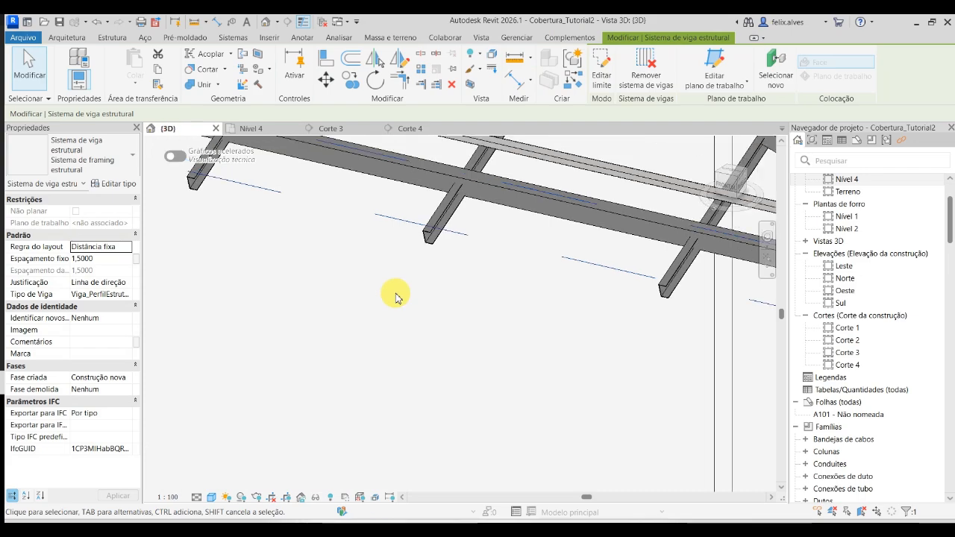
# - Examine the end slope's purlins and their beam system along the roof edge in the 3D view
pyautogui.scroll(-1, 396, 294)
pyautogui.keyDown('shift'); pyautogui.moveTo(394, 311); pyautogui.dragTo(407, 338, button='middle'); pyautogui.keyUp('shift')
pyautogui.moveTo(407, 338); pyautogui.dragTo(653, 392, button='middle')
pyautogui.scroll(-4, 442, 407)
pyautogui.scroll(5, 441, 395)
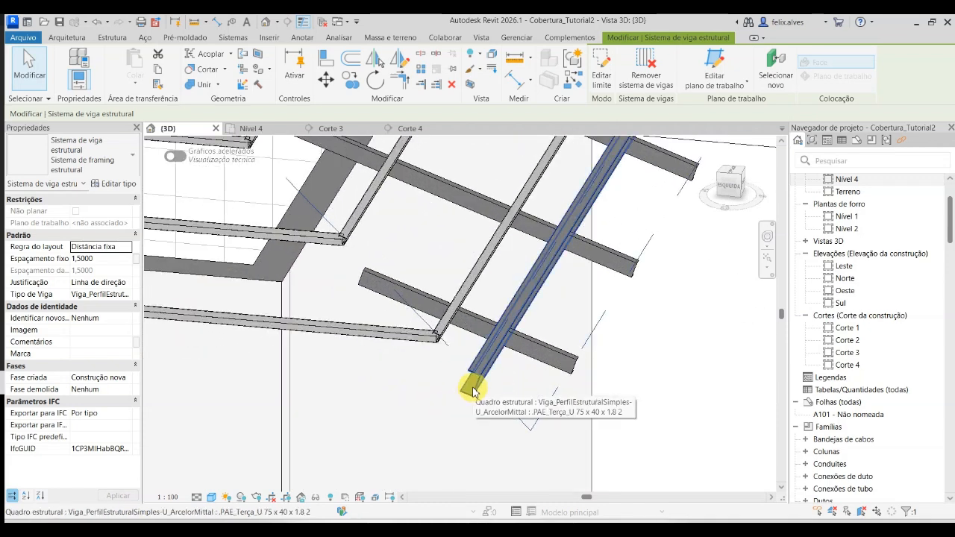
pyautogui.click(472, 389)
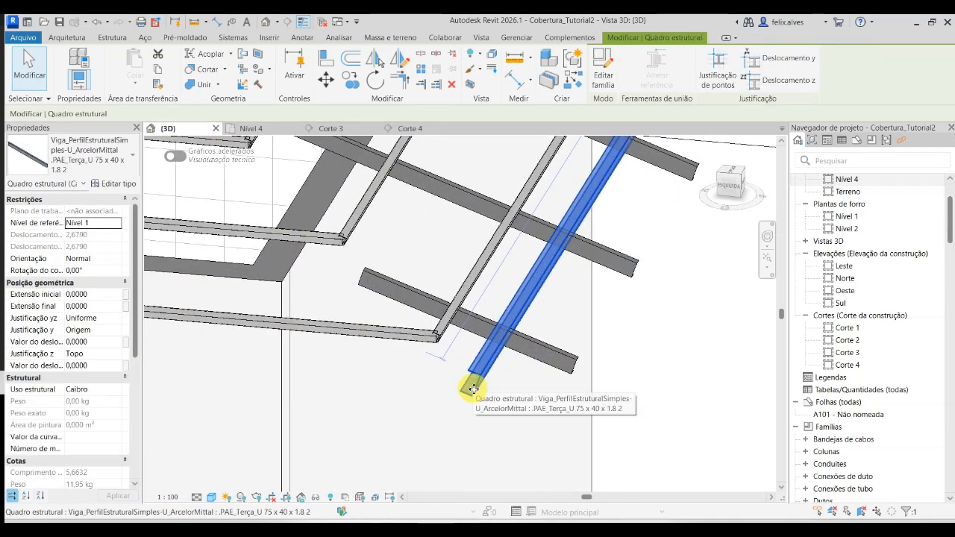
pyautogui.press('Escape')
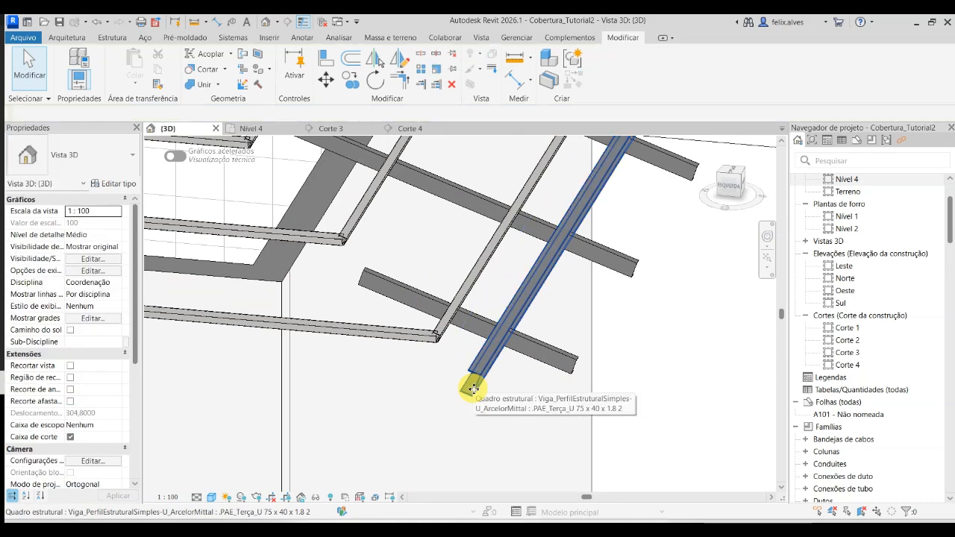
pyautogui.press('Tab')
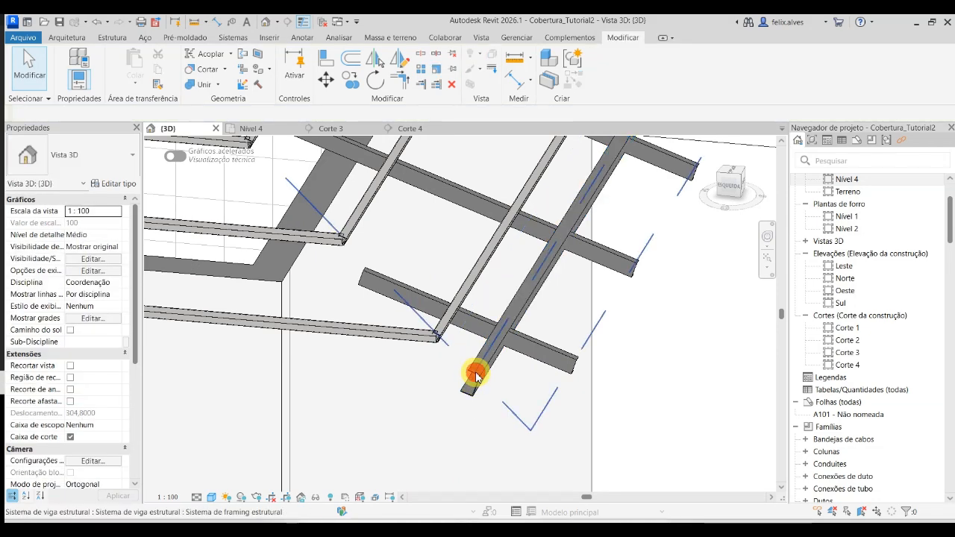
pyautogui.click(475, 377)
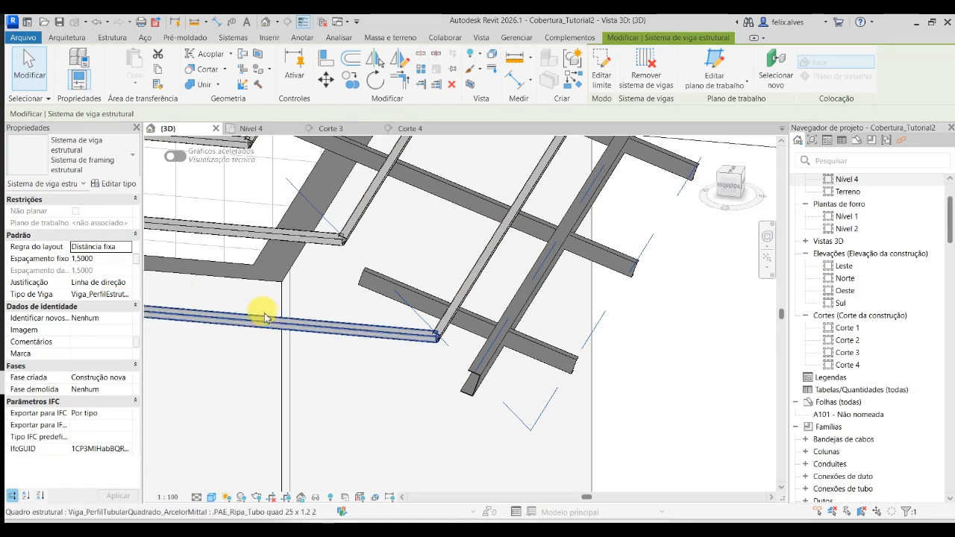
pyautogui.keyDown('shift'); pyautogui.moveTo(394, 366); pyautogui.dragTo(571, 452, button='middle'); pyautogui.keyUp('shift')
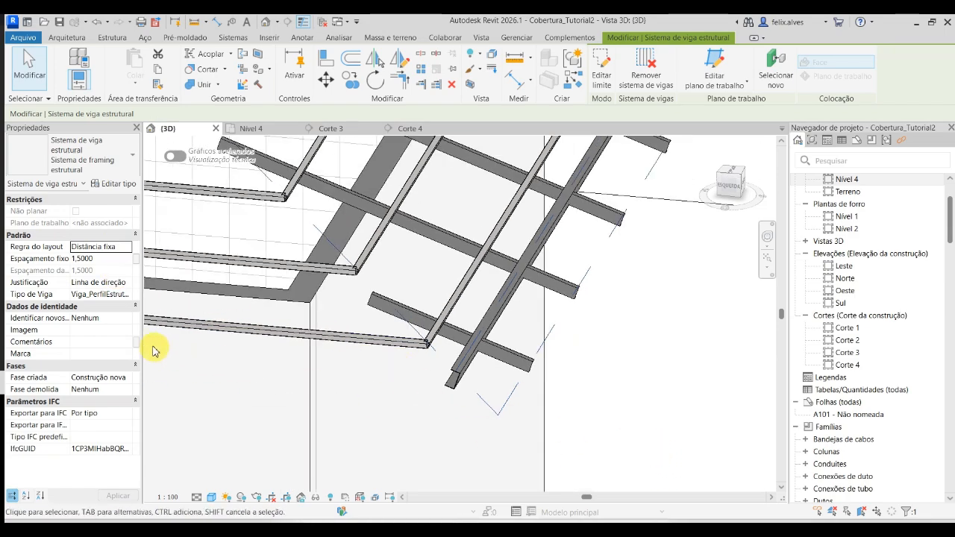
pyautogui.keyDown('shift'); pyautogui.moveTo(192, 324); pyautogui.dragTo(488, 337, button='middle'); pyautogui.keyUp('shift')
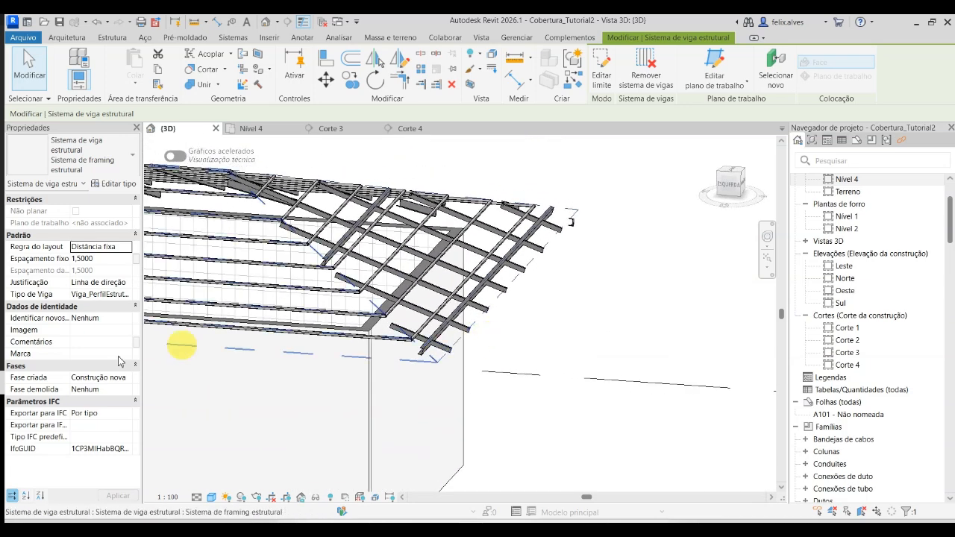
pyautogui.click(331, 356)
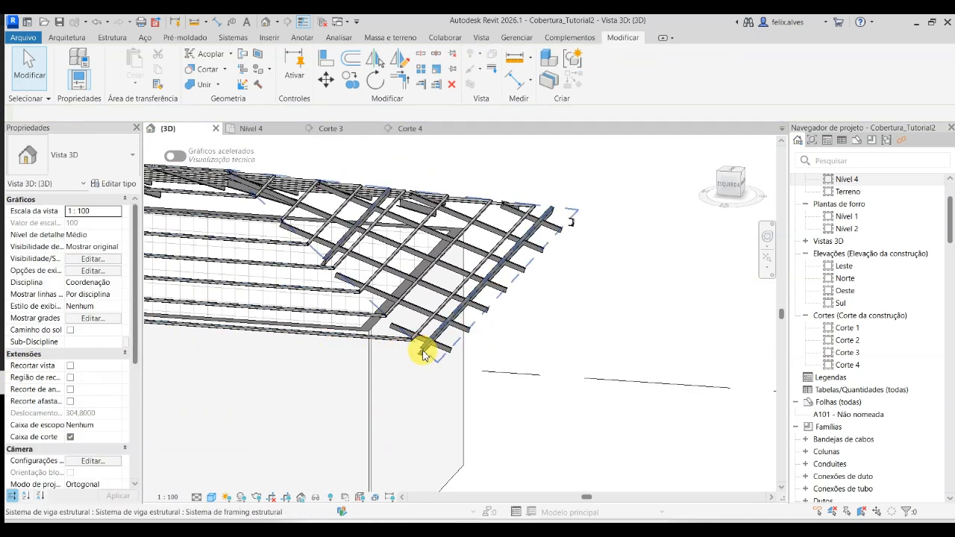
# - Set the z offset to -0,1 m on the edge purlin and on all .PAE_Terça_U 75 x 40 x 1.8 2 beams in the whole project
pyautogui.click(423, 354)
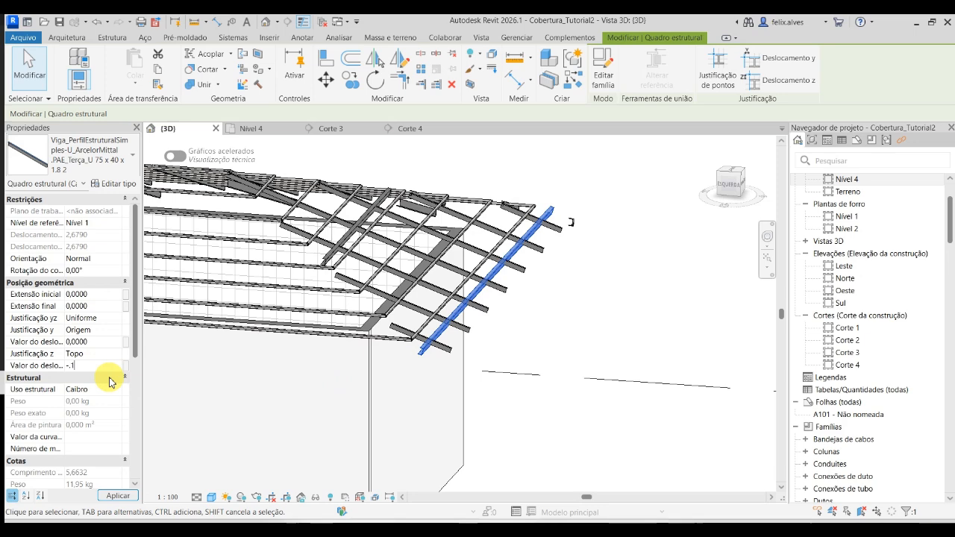
pyautogui.click(119, 495)
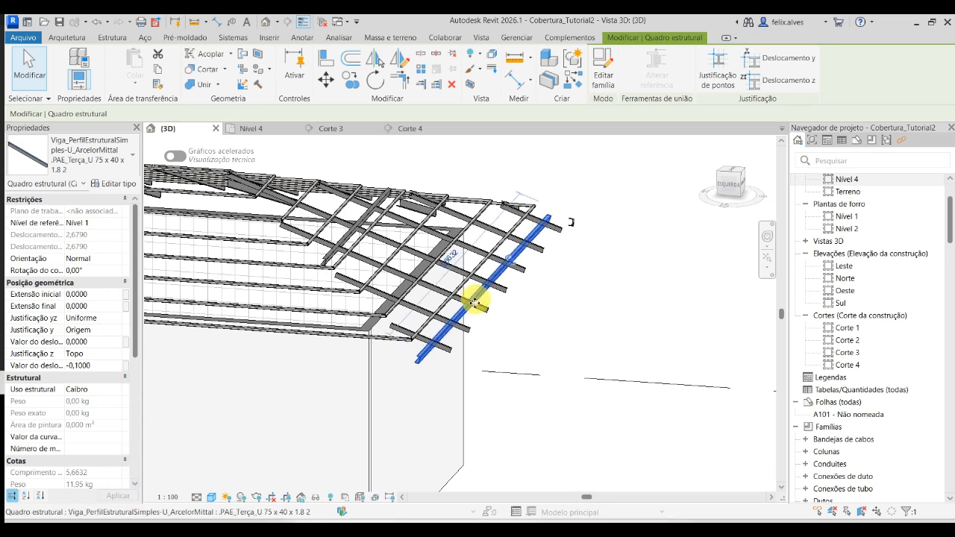
pyautogui.click(446, 342)
pyautogui.rightClick(446, 342)
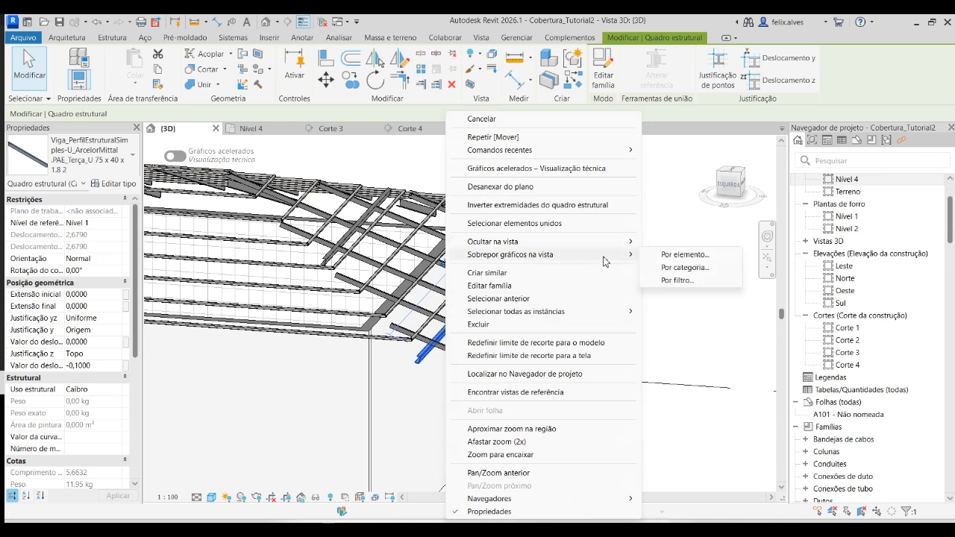
pyautogui.moveTo(625, 311)
pyautogui.click(679, 329)
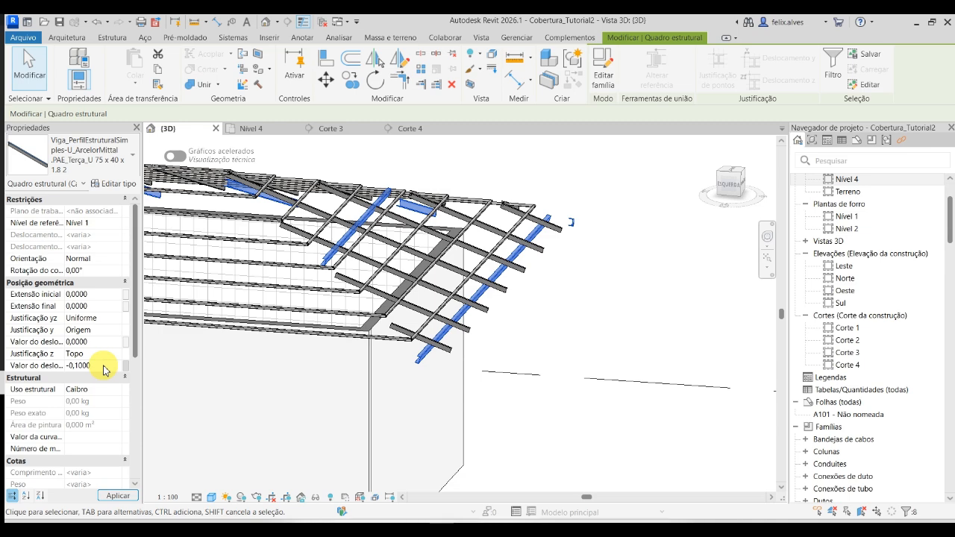
pyautogui.click(123, 496)
pyautogui.click(588, 307)
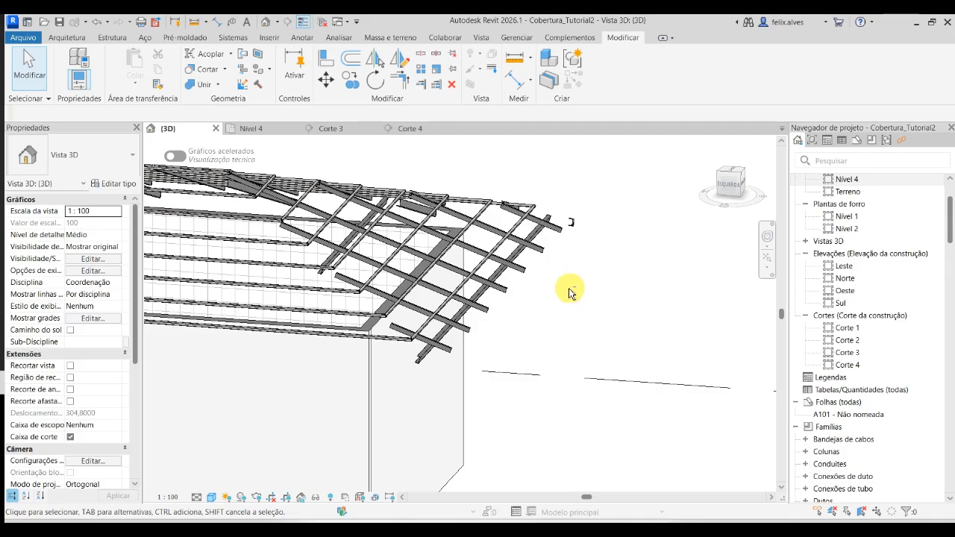
# - Select all .PAE_Caibro_U 50 x 25 x 1.8 2 rafters in the whole project and set their z offset to -0,025 m
pyautogui.keyDown('shift'); pyautogui.moveTo(568, 293); pyautogui.dragTo(322, 353, button='middle'); pyautogui.keyUp('shift')
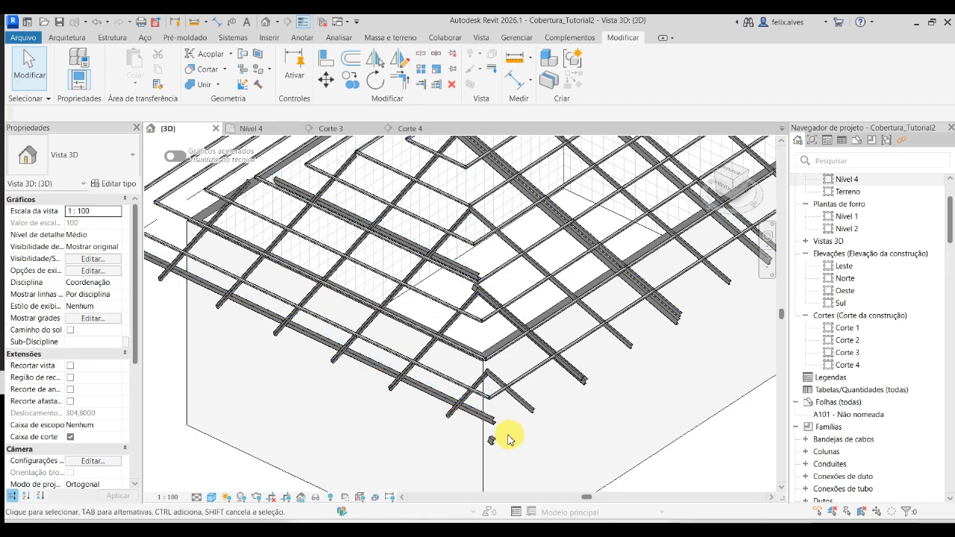
pyautogui.scroll(2, 495, 441)
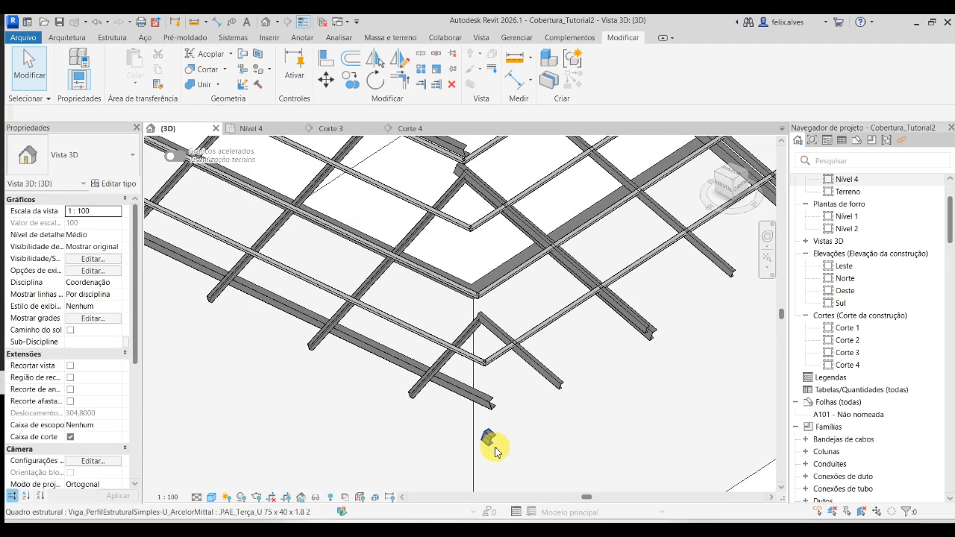
pyautogui.keyDown('shift'); pyautogui.moveTo(489, 436); pyautogui.dragTo(607, 366, button='middle'); pyautogui.keyUp('shift')
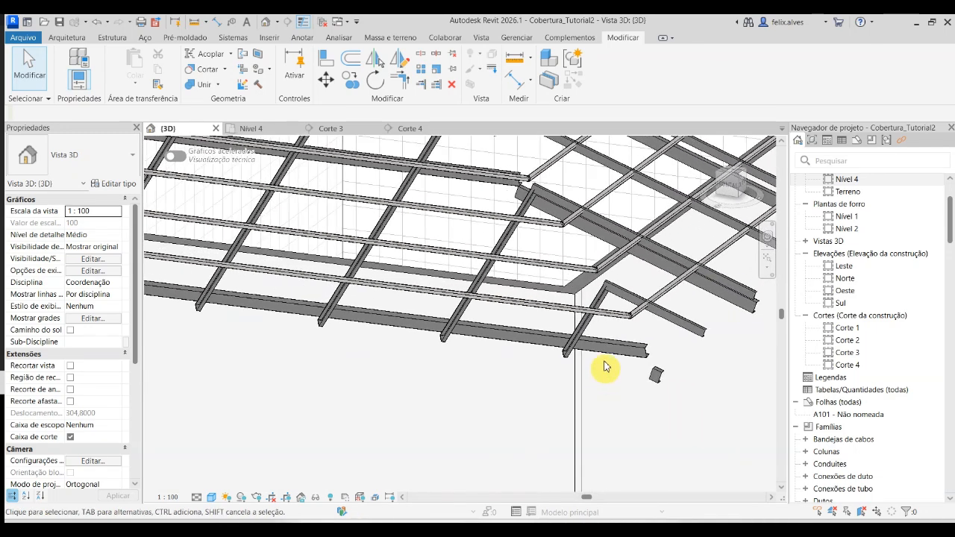
pyautogui.click(723, 323)
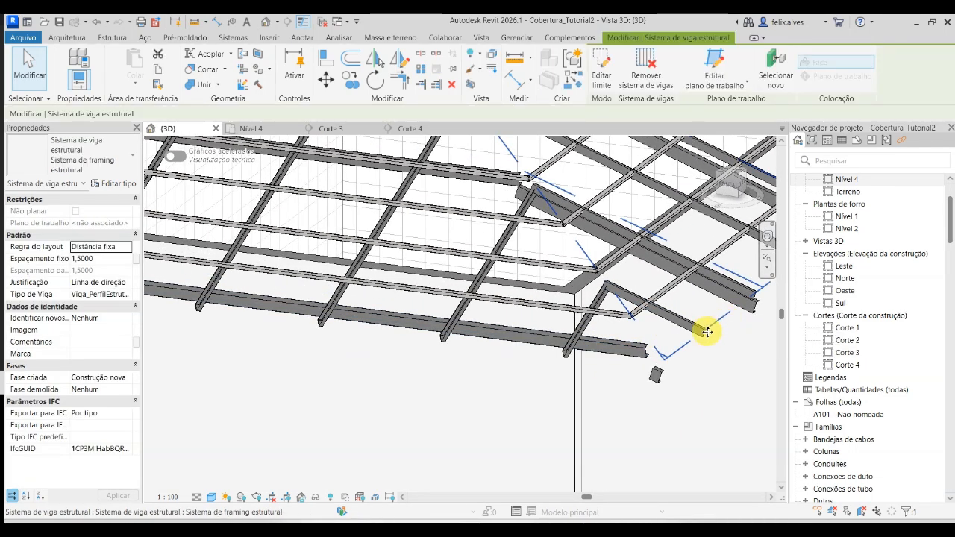
pyautogui.press('Escape')
pyautogui.click(695, 326)
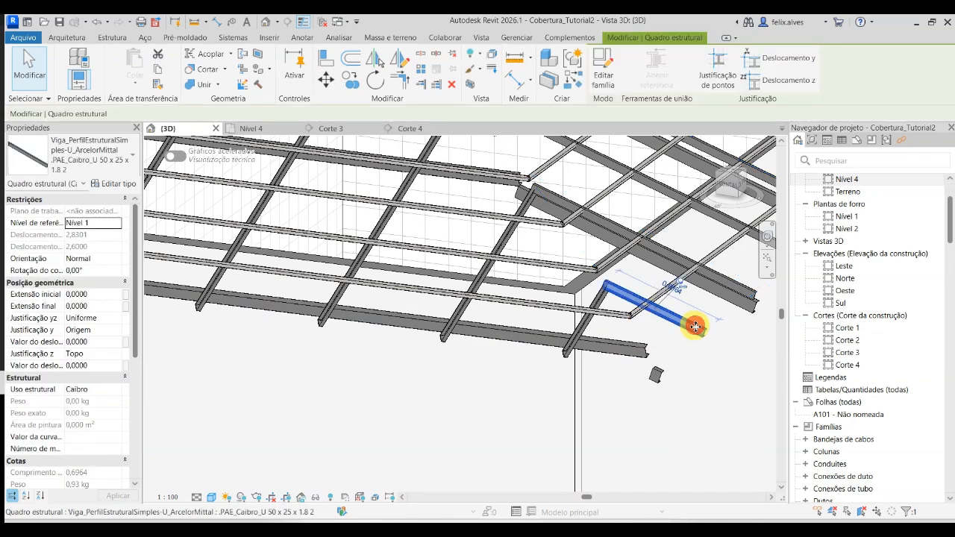
pyautogui.rightClick(696, 329)
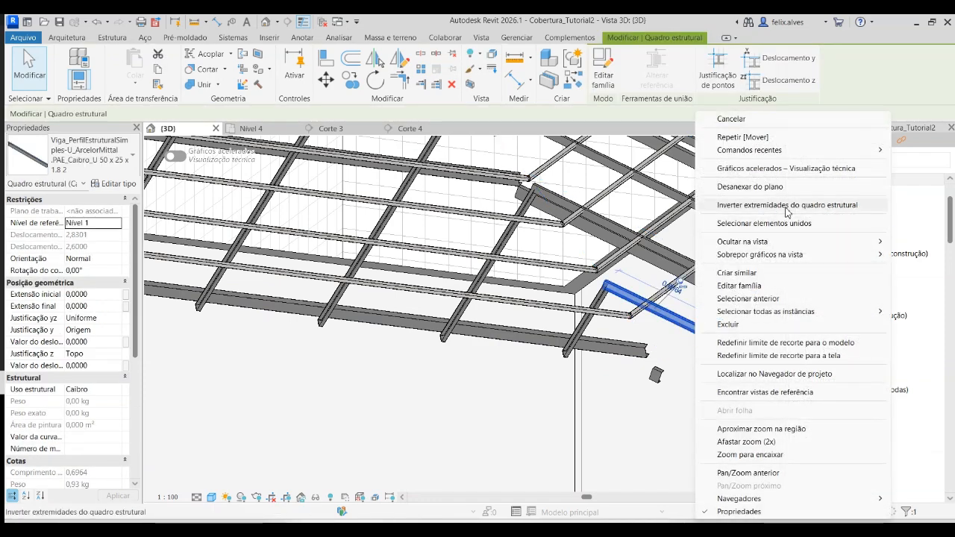
pyautogui.moveTo(805, 254)
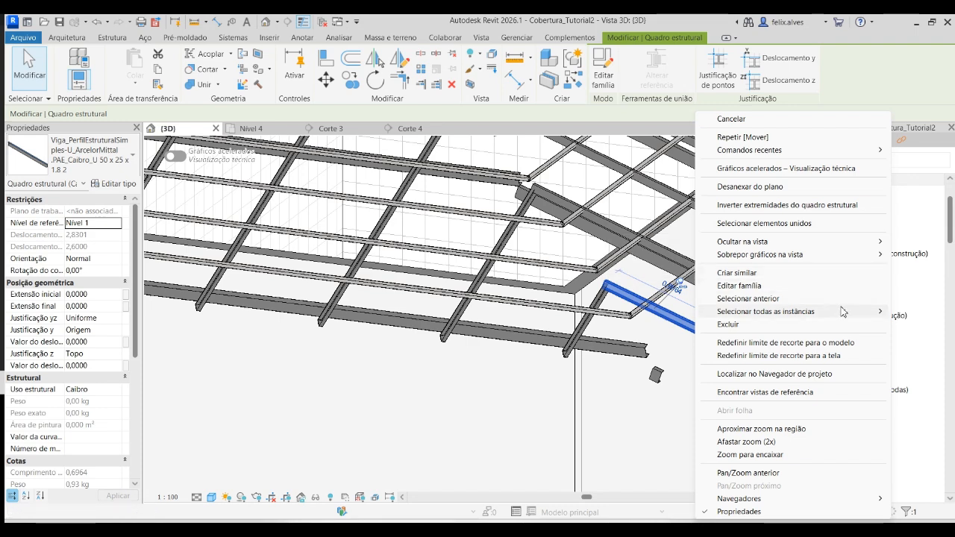
pyautogui.moveTo(843, 312)
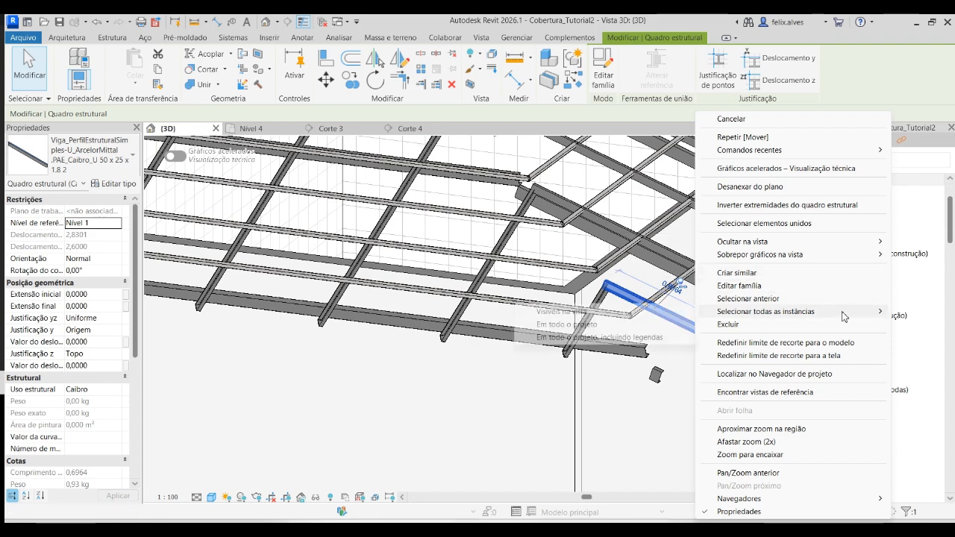
pyautogui.click(603, 325)
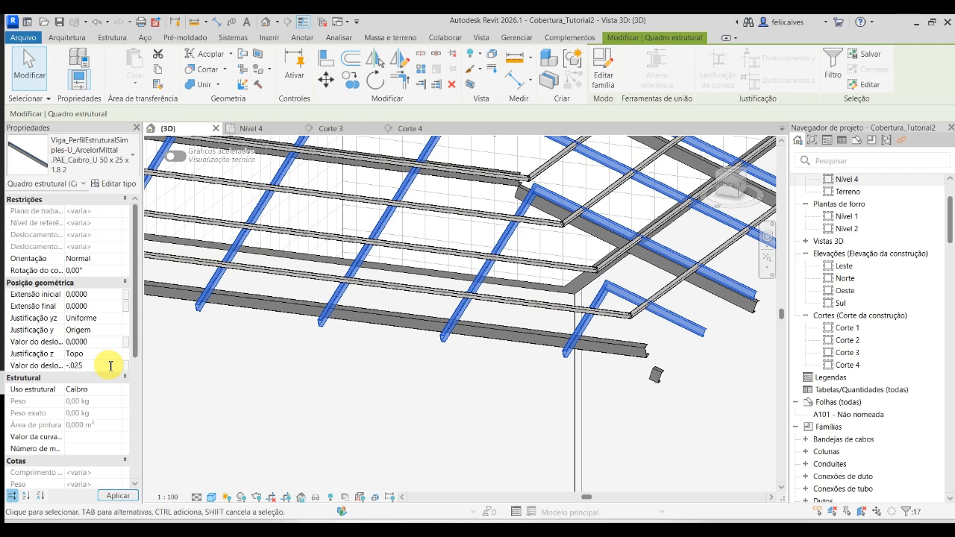
pyautogui.click(117, 495)
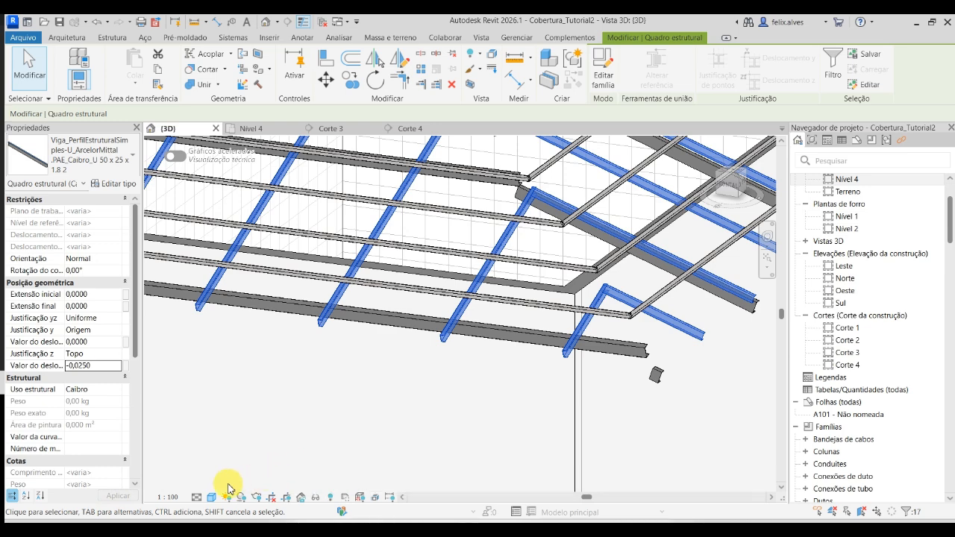
pyautogui.click(254, 453)
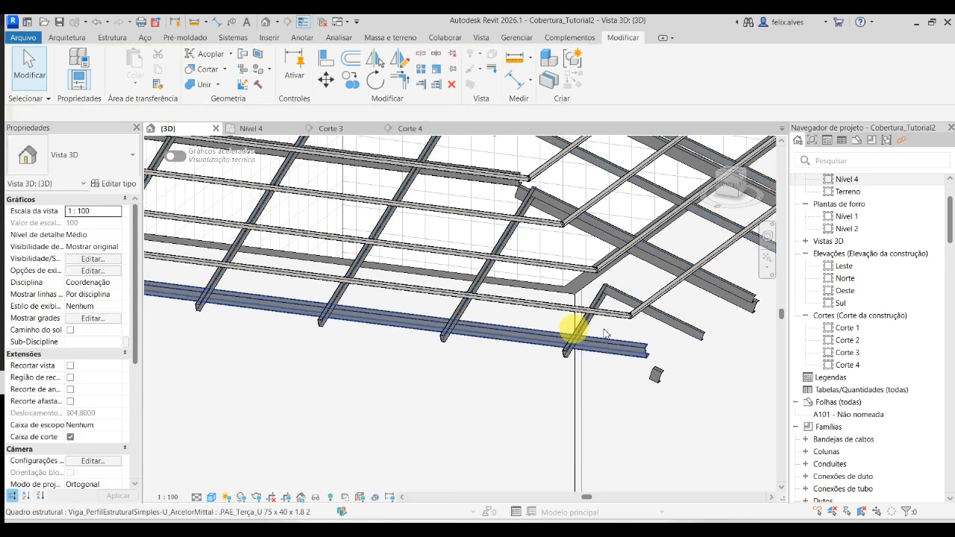
# - Examine how the rafters and purlins sit relative to each other at the roof's hip corner in the 3D view
pyautogui.click(738, 284)
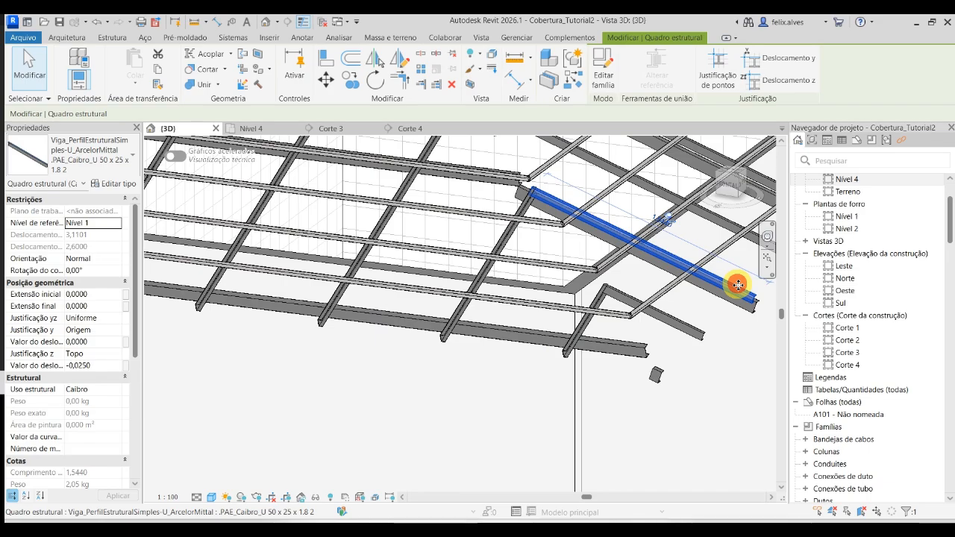
pyautogui.keyDown('shift'); pyautogui.moveTo(735, 294); pyautogui.dragTo(682, 345, button='middle'); pyautogui.keyUp('shift')
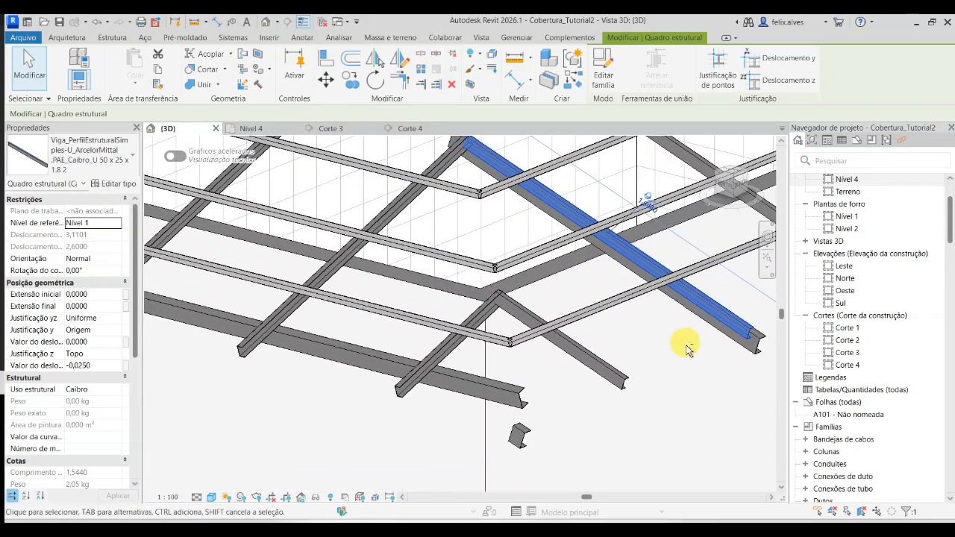
pyautogui.click(617, 377)
pyautogui.press('Escape')
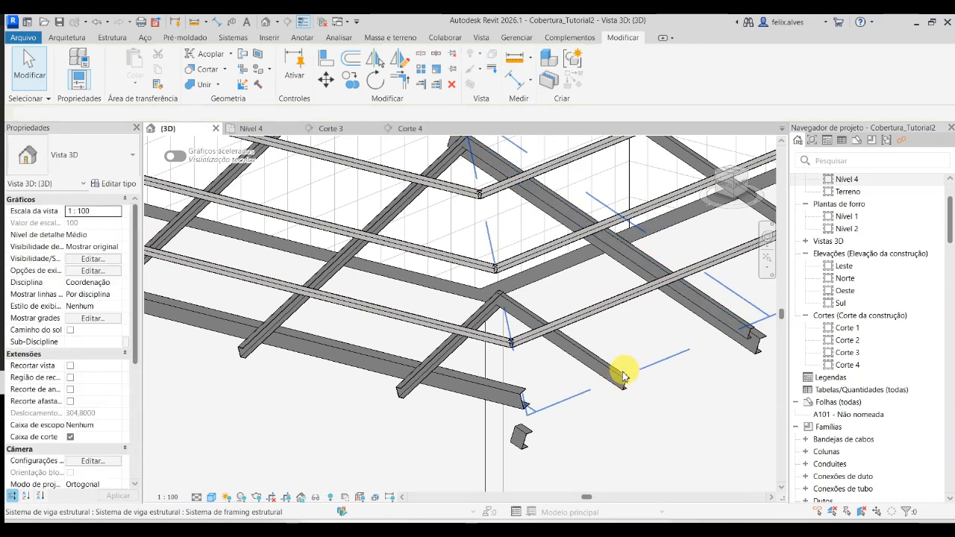
pyautogui.click(624, 388)
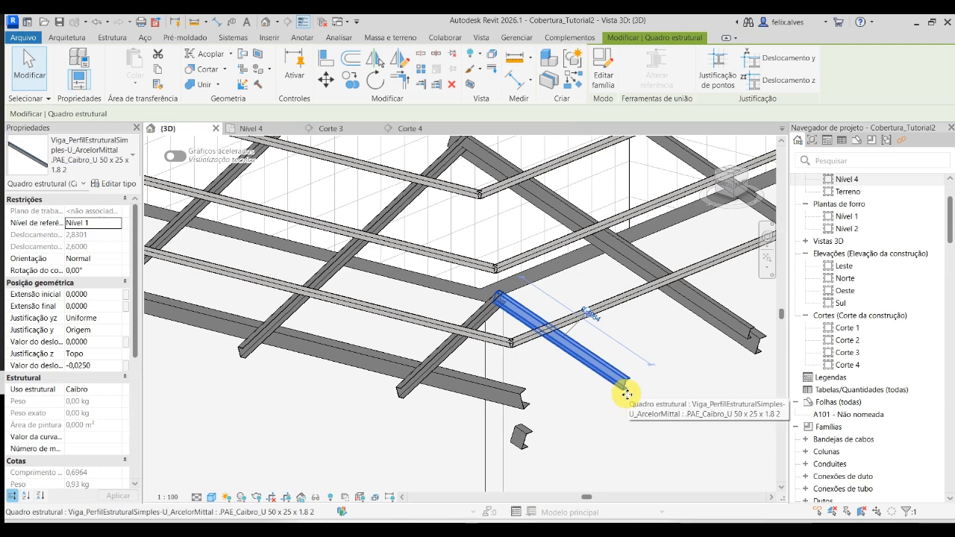
pyautogui.click(654, 428)
pyautogui.scroll(-2, 657, 423)
pyautogui.moveTo(653, 404); pyautogui.dragTo(614, 343, button='middle')
pyautogui.scroll(-2, 613, 346)
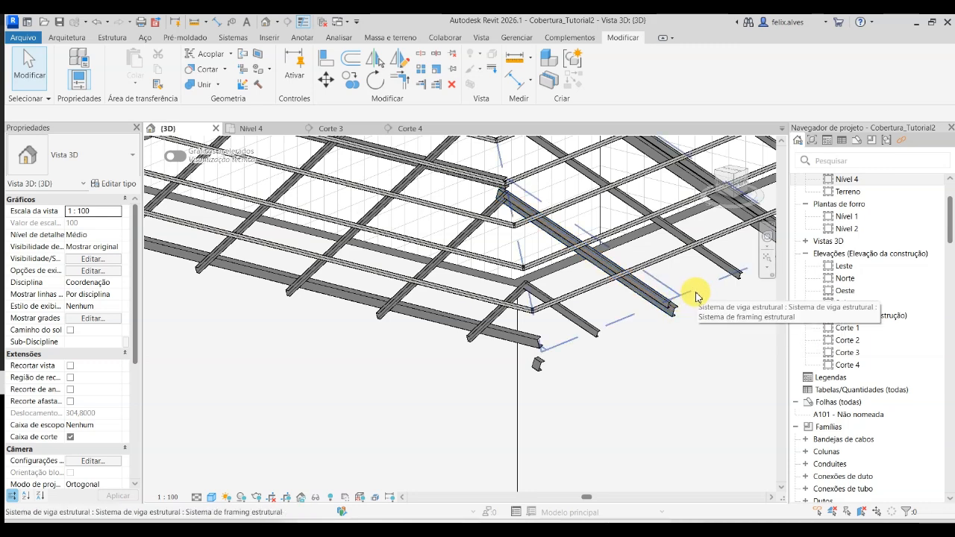
pyautogui.scroll(4, 695, 297)
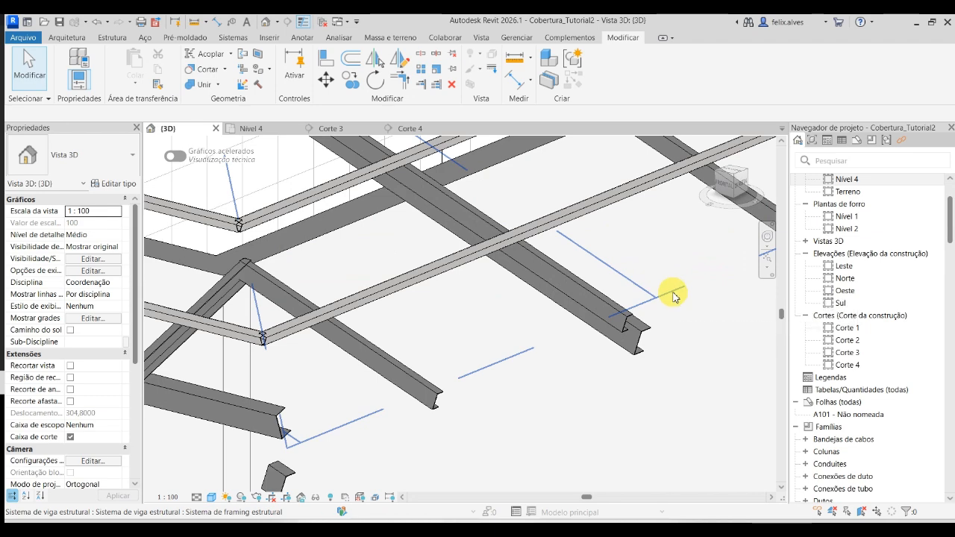
# - Open the boundary sketch of the roof edge's purlin beam system for editing in the Nível 4 floor plan
pyautogui.click(673, 293)
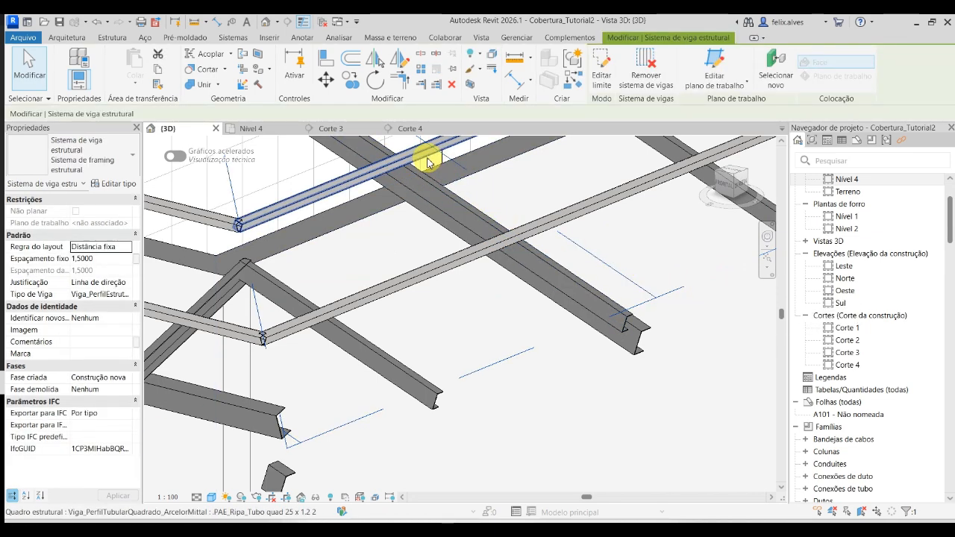
pyautogui.click(428, 133)
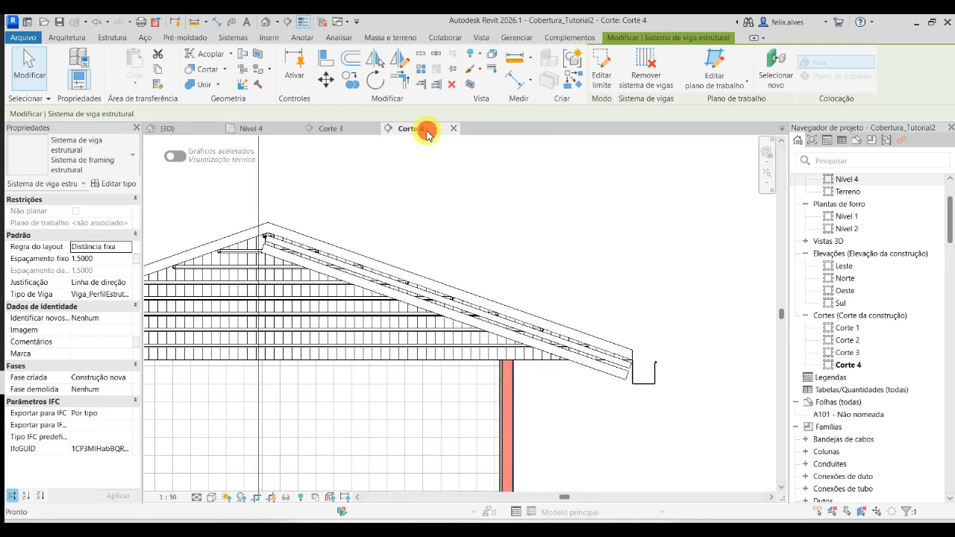
pyautogui.click(275, 129)
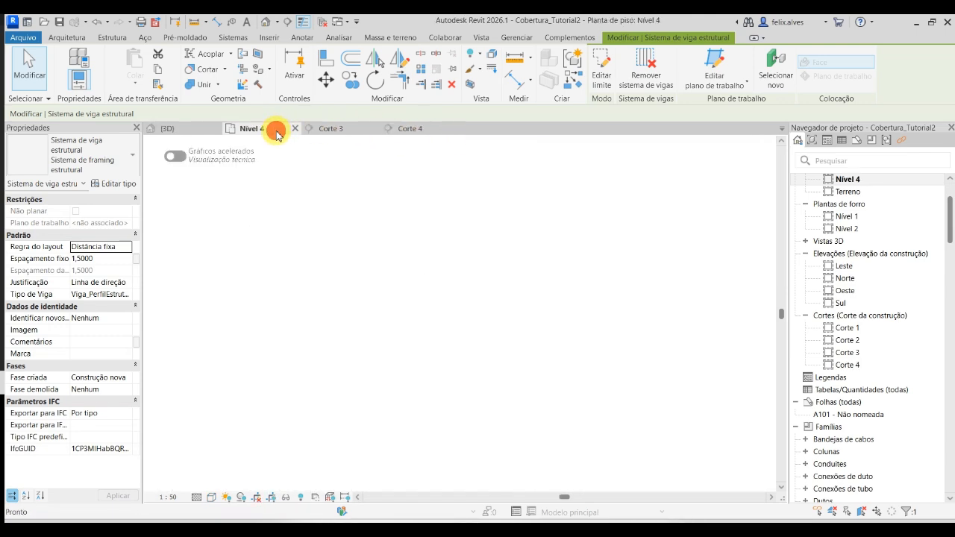
pyautogui.scroll(1, 633, 267)
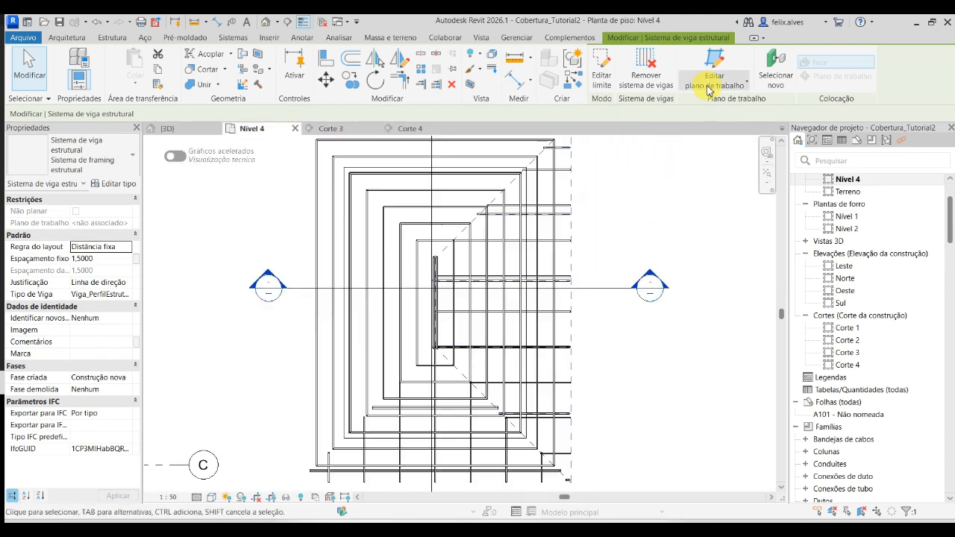
pyautogui.click(602, 68)
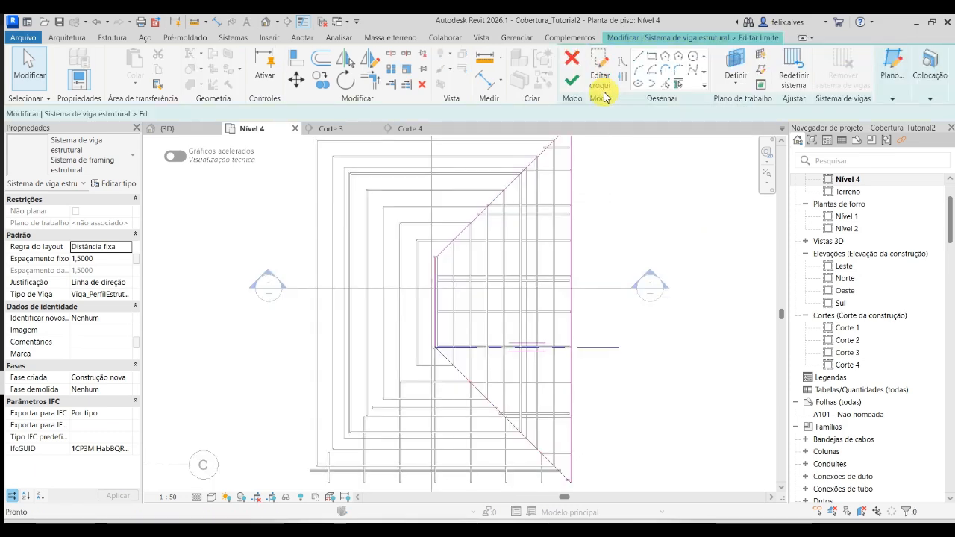
# - Redraw the beam direction as a vertical line about 4,7 m long from the sketch's lower-left corner and finish the boundary edit
pyautogui.click(646, 77)
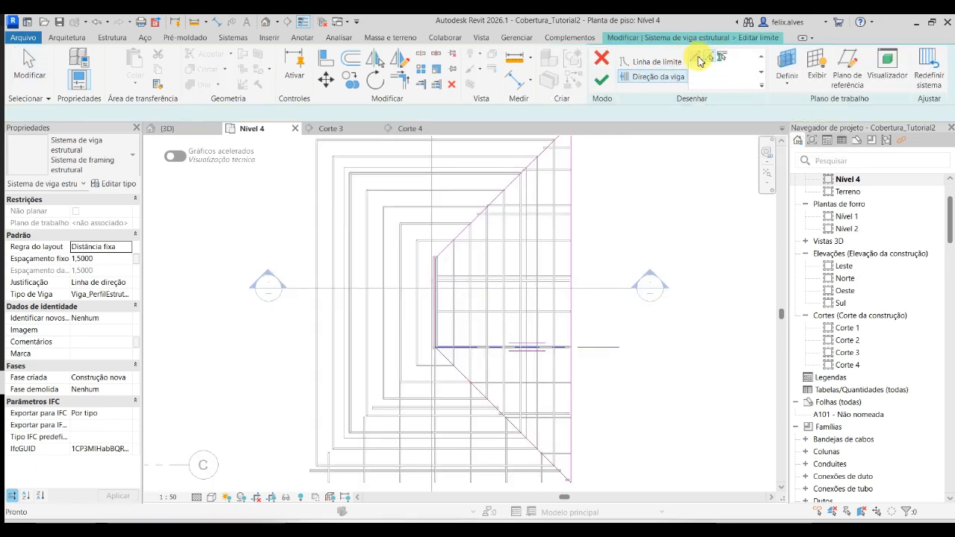
pyautogui.scroll(3, 470, 348)
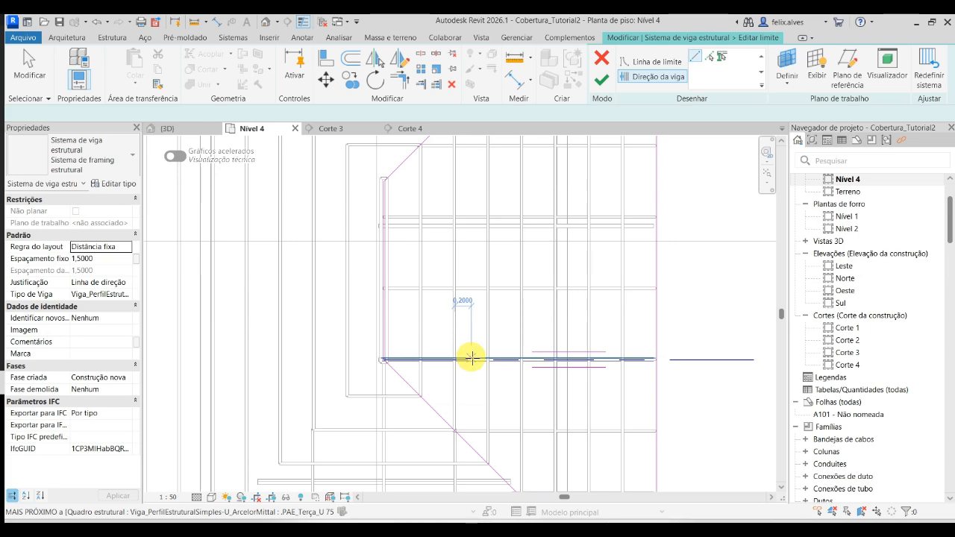
pyautogui.scroll(-1, 470, 357)
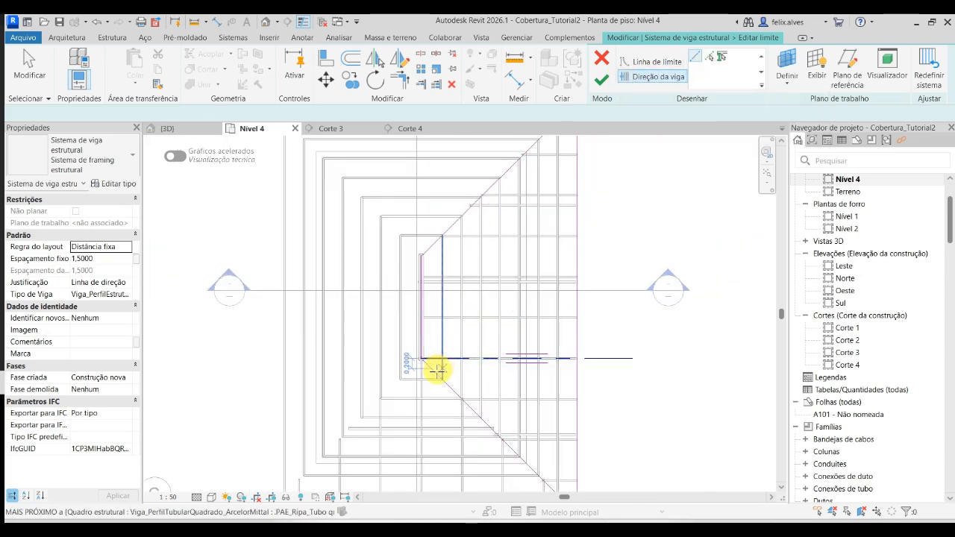
pyautogui.scroll(3, 422, 362)
pyautogui.scroll(2, 418, 353)
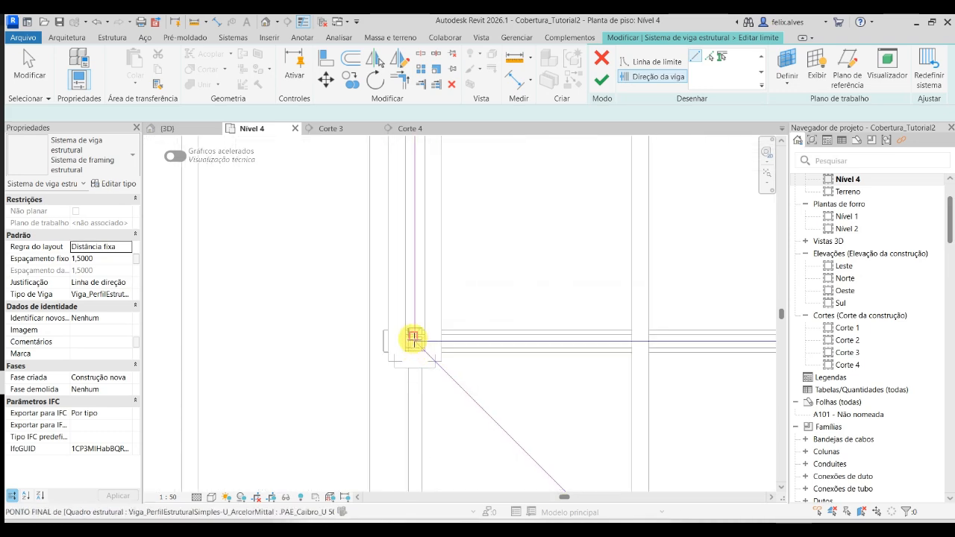
pyautogui.click(418, 352)
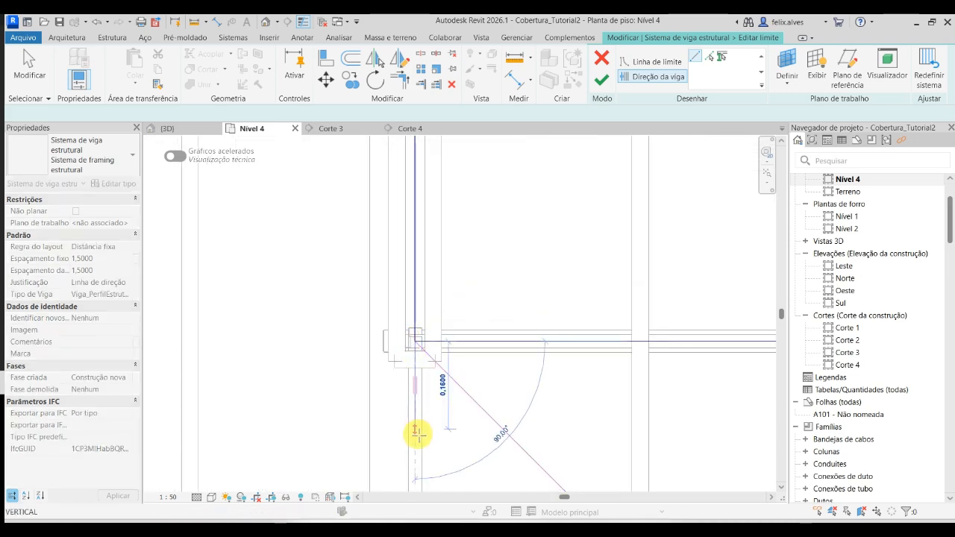
pyautogui.scroll(-4, 422, 433)
pyautogui.scroll(-4, 433, 217)
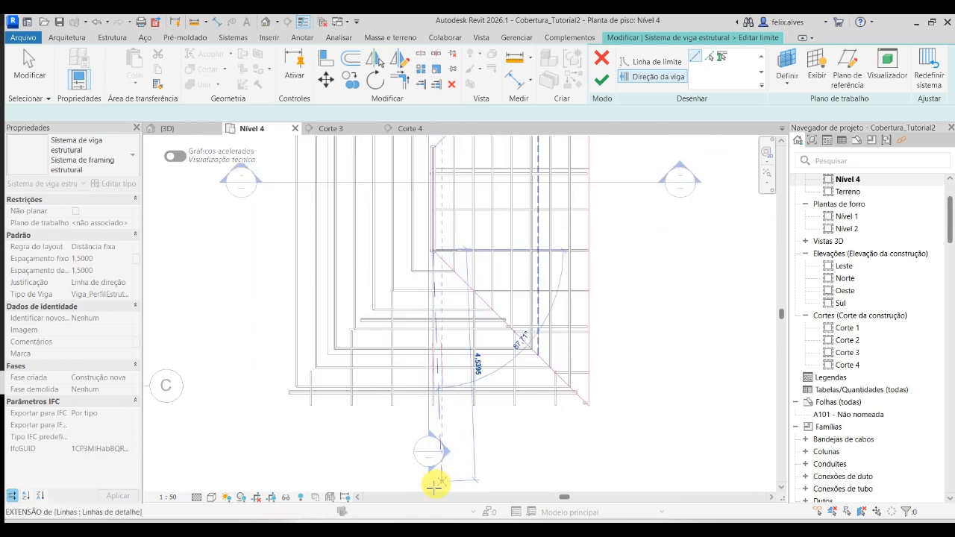
pyautogui.click(434, 486)
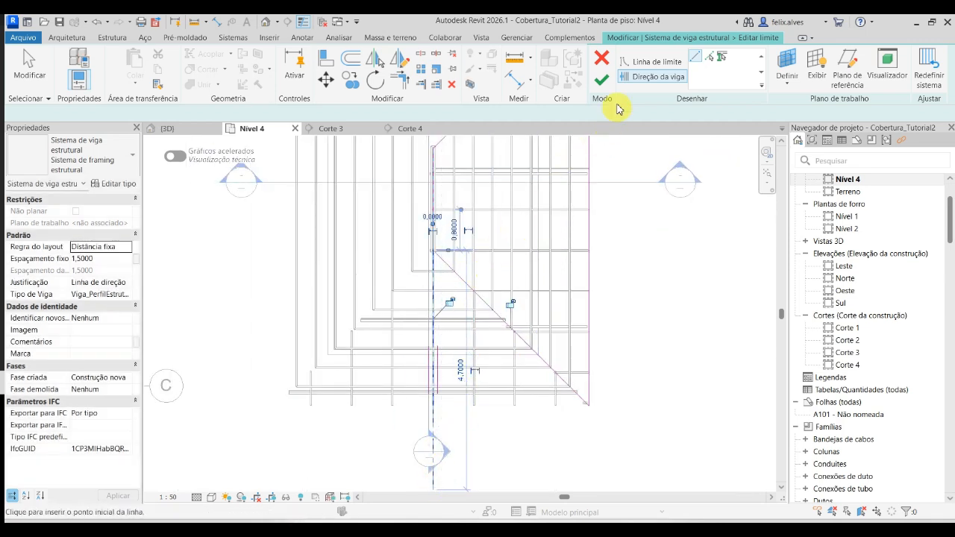
pyautogui.click(601, 78)
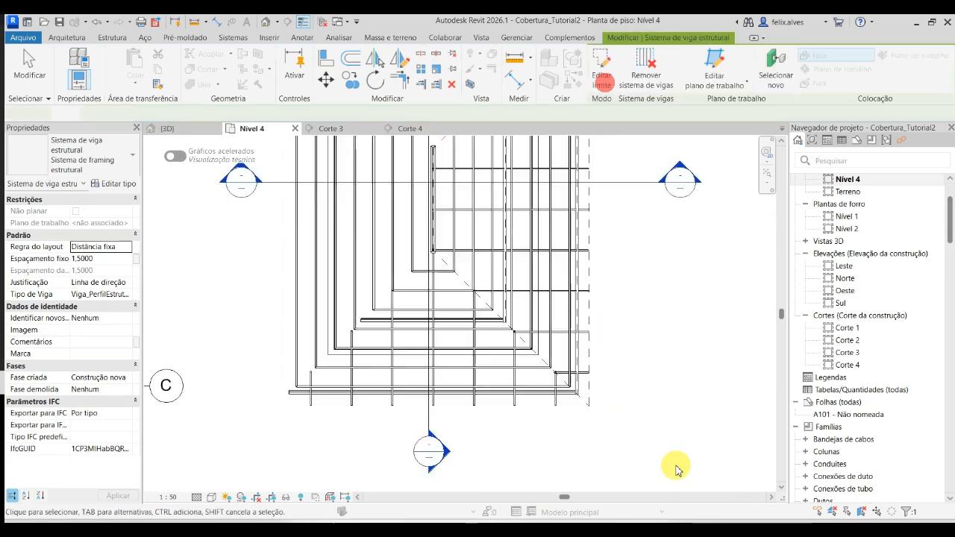
pyautogui.click(664, 422)
pyautogui.scroll(5, 567, 388)
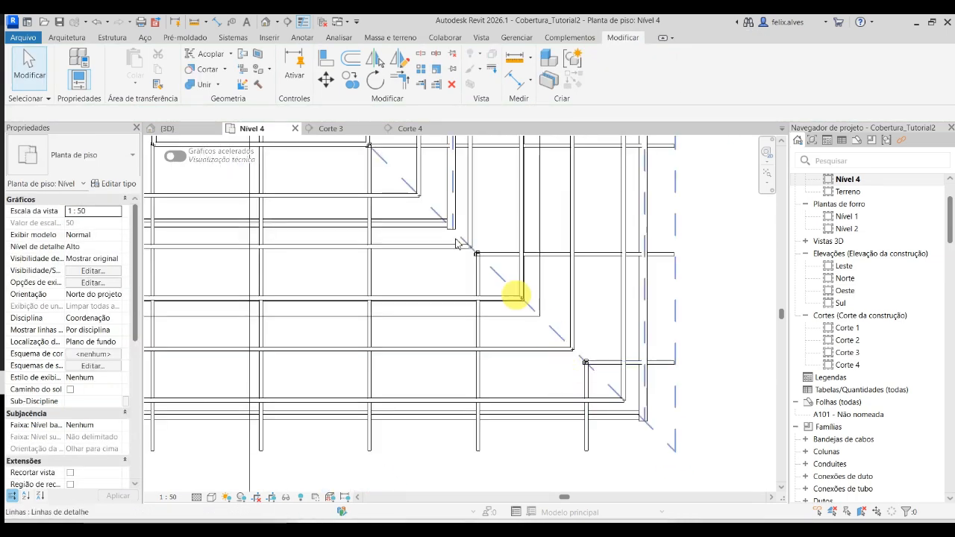
# - In the 3D view, select all .PAE_Terça_U 75 x 40 x 1.8 2 purlins in the whole project and set their z offset to -0,1 m
pyautogui.click(167, 128)
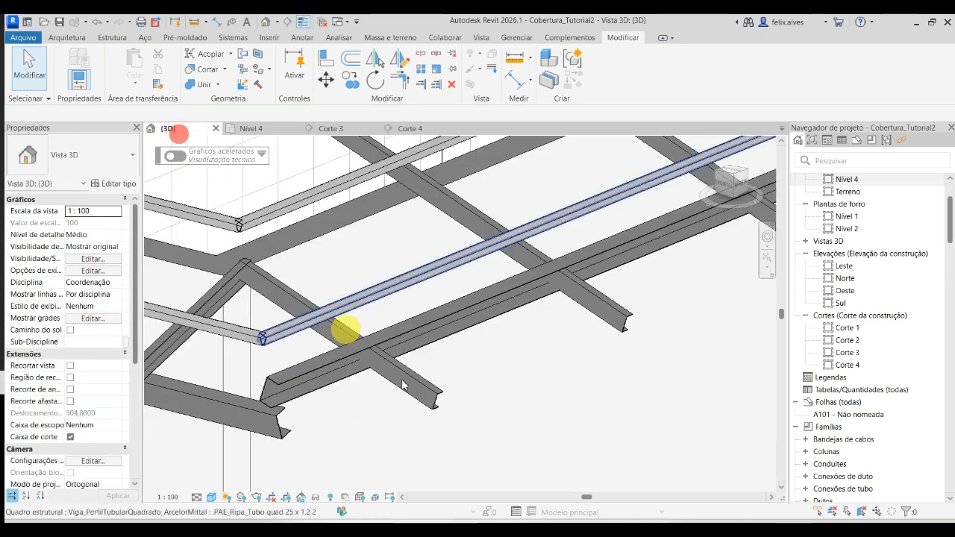
pyautogui.keyDown('shift'); pyautogui.moveTo(490, 453); pyautogui.dragTo(564, 369, button='middle'); pyautogui.keyUp('shift')
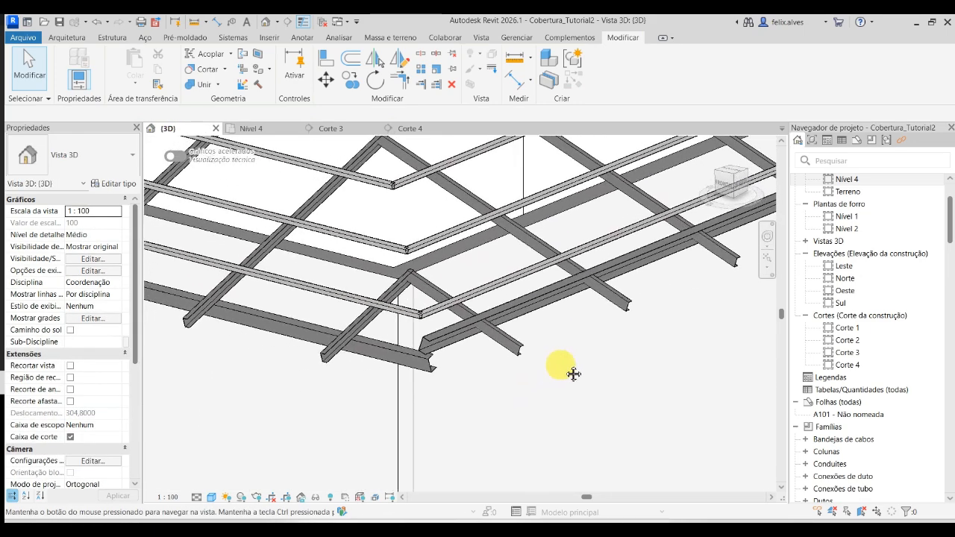
pyautogui.scroll(3, 328, 369)
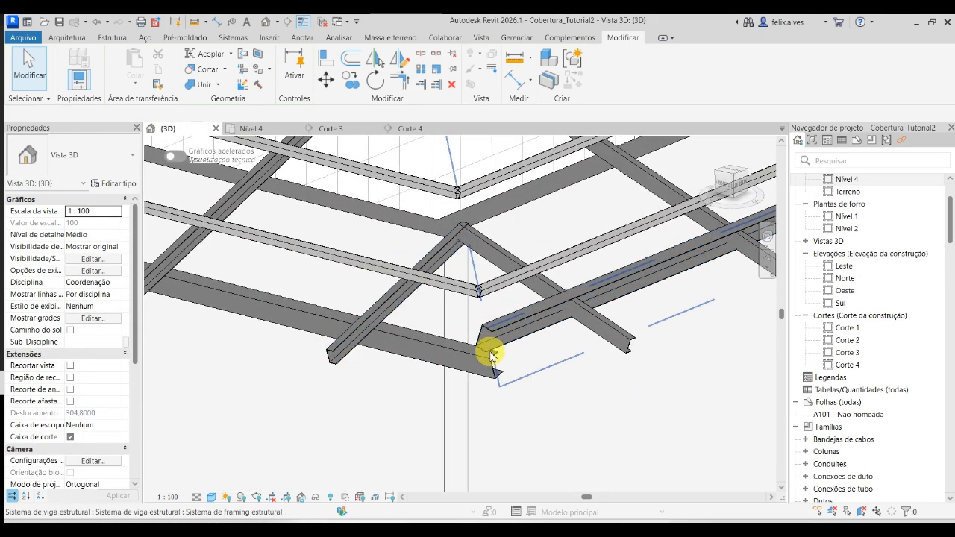
pyautogui.click(505, 384)
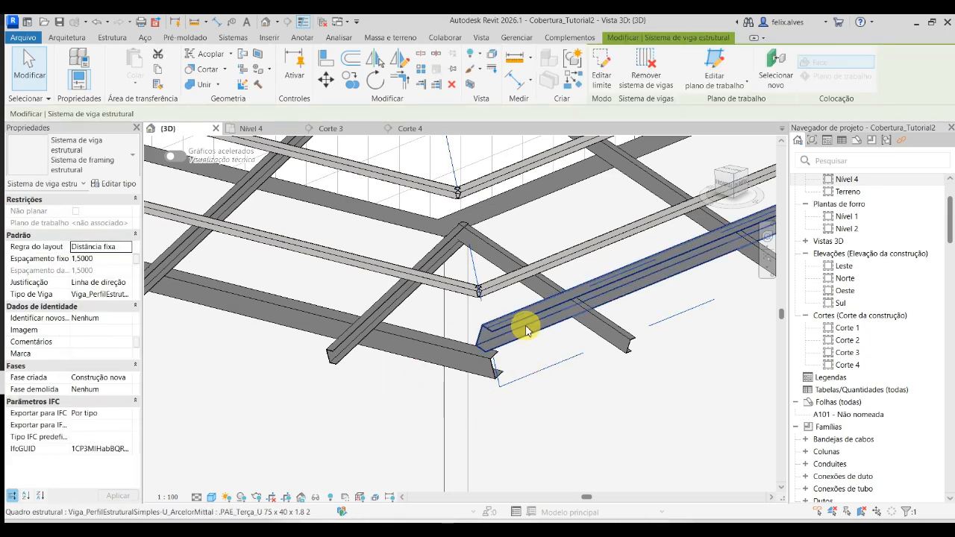
pyautogui.press('Escape')
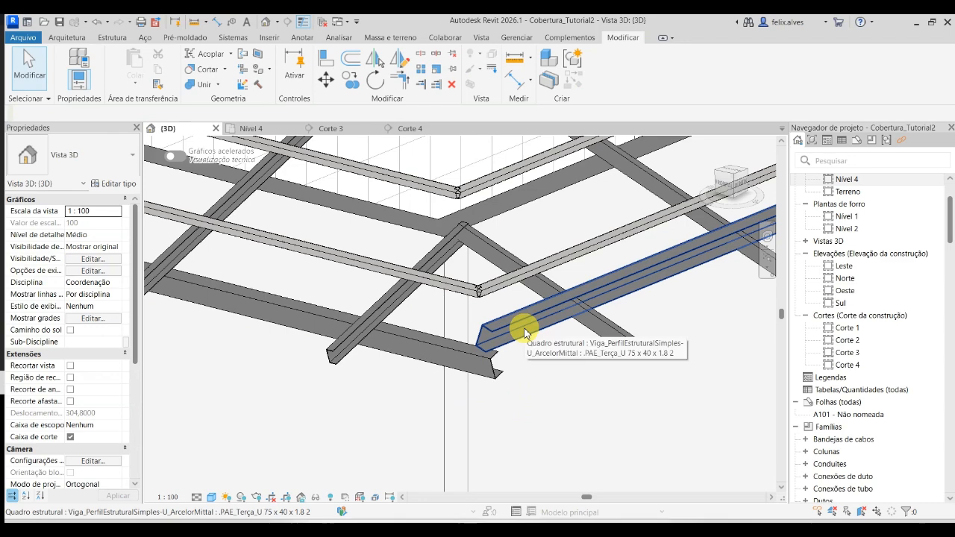
pyautogui.click(525, 331)
pyautogui.rightClick(525, 331)
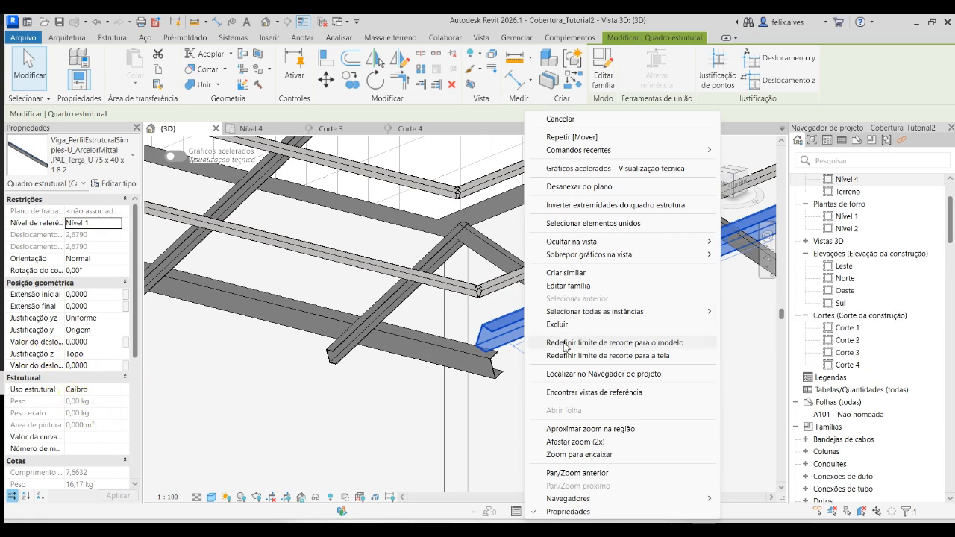
pyautogui.moveTo(685, 259)
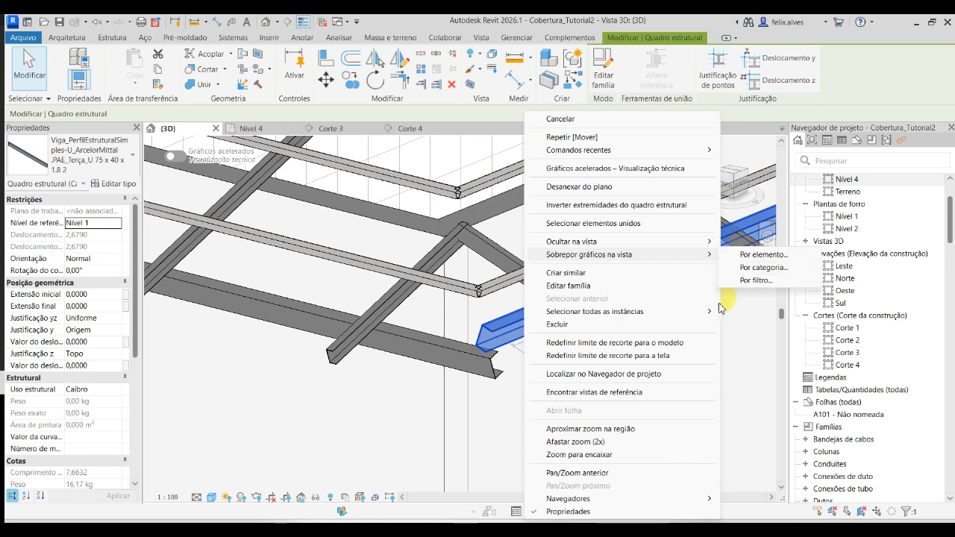
pyautogui.moveTo(701, 314)
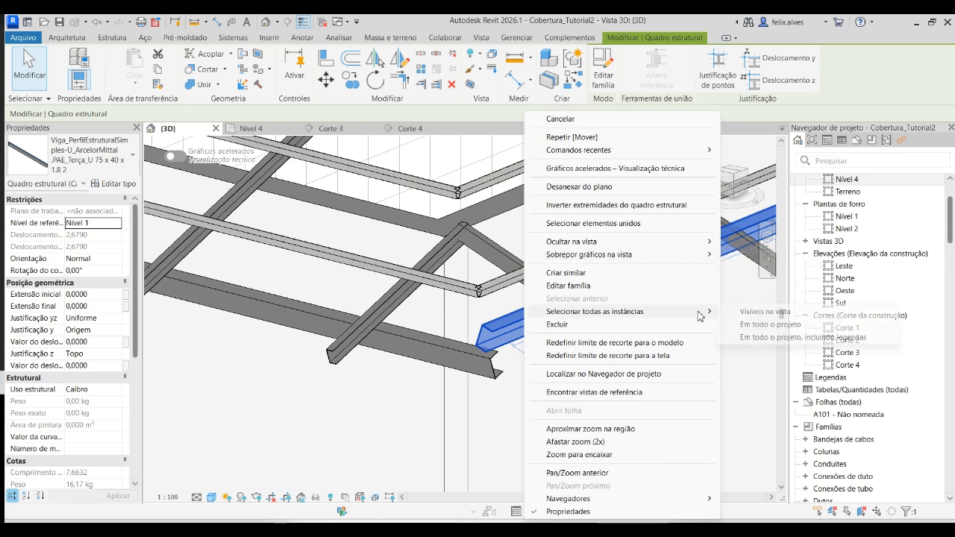
pyautogui.click(772, 328)
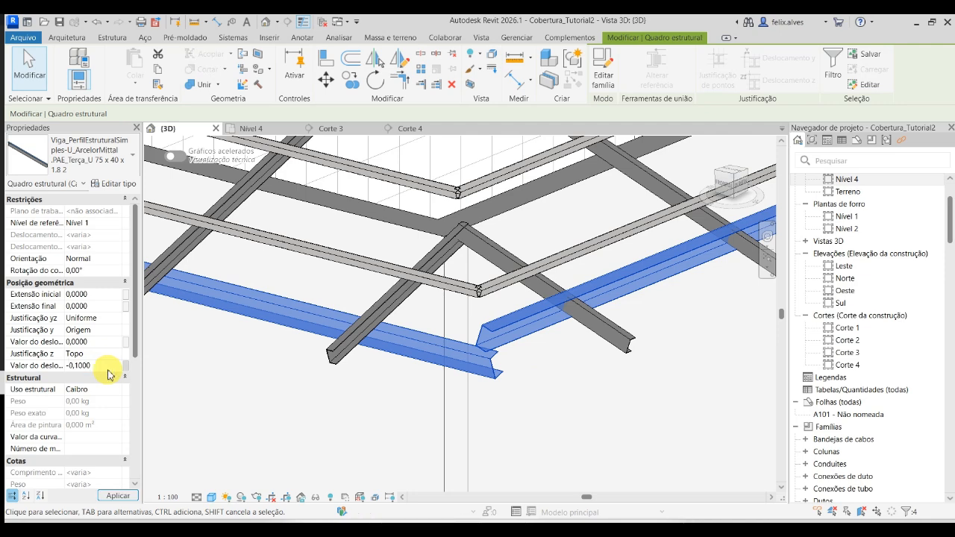
pyautogui.click(127, 496)
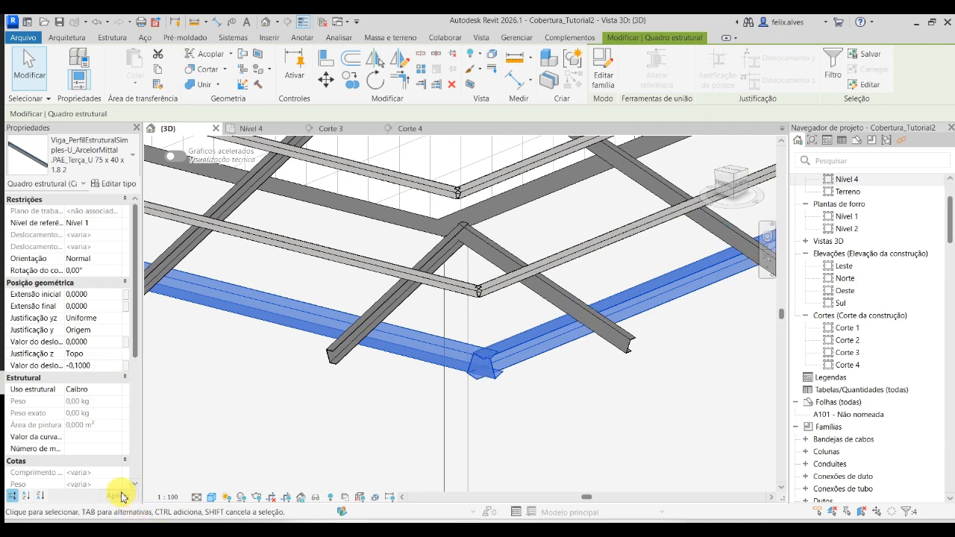
pyautogui.click(560, 435)
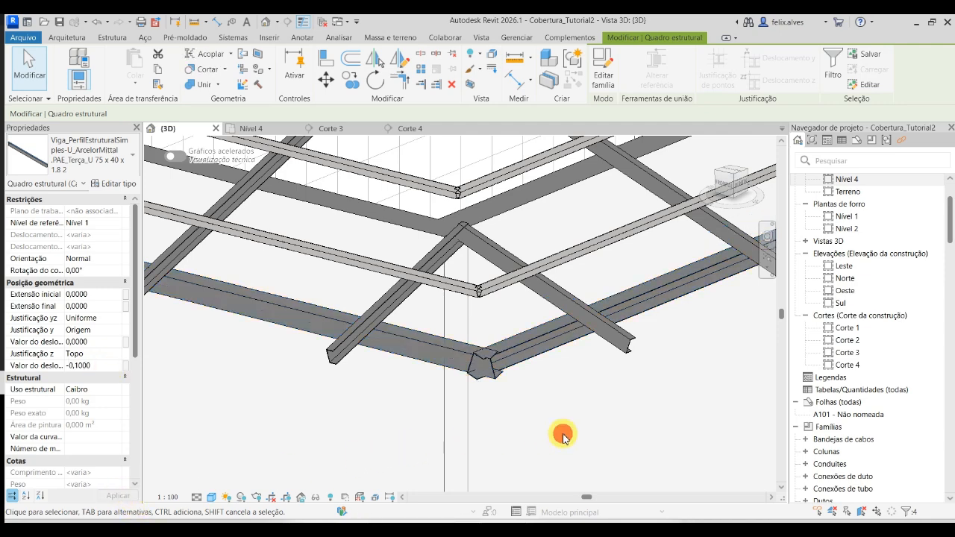
# - Try to trim the two edge purlins to a corner at the hip, starting from the front purlin, and undo it
pyautogui.press('t')
pyautogui.press('r')
pyautogui.click(452, 348)
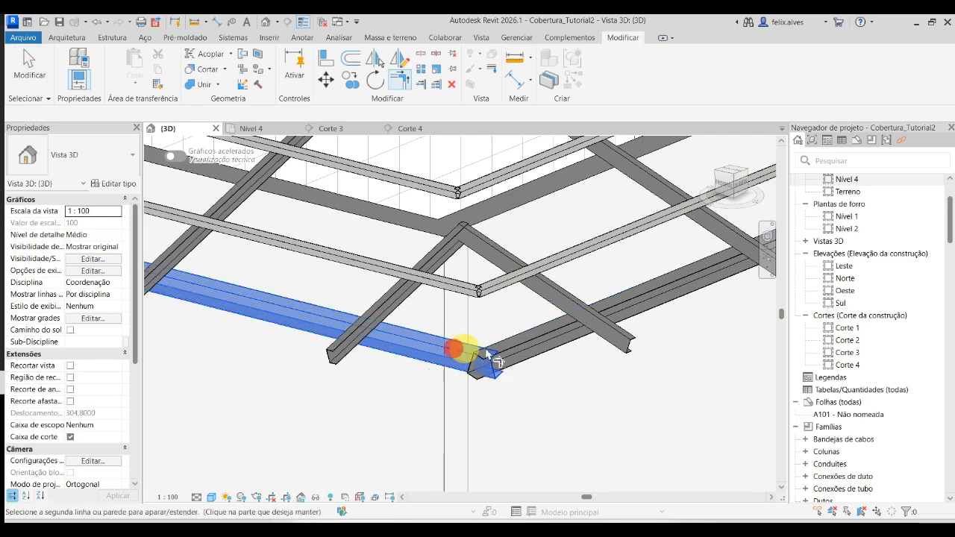
pyautogui.click(532, 349)
pyautogui.press('Escape')
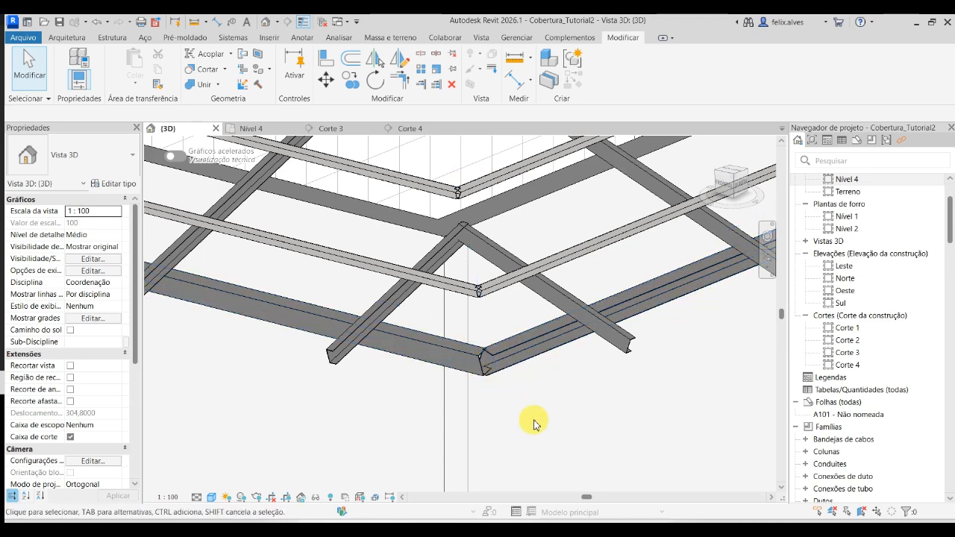
pyautogui.hotkey('ctrl', 'z')
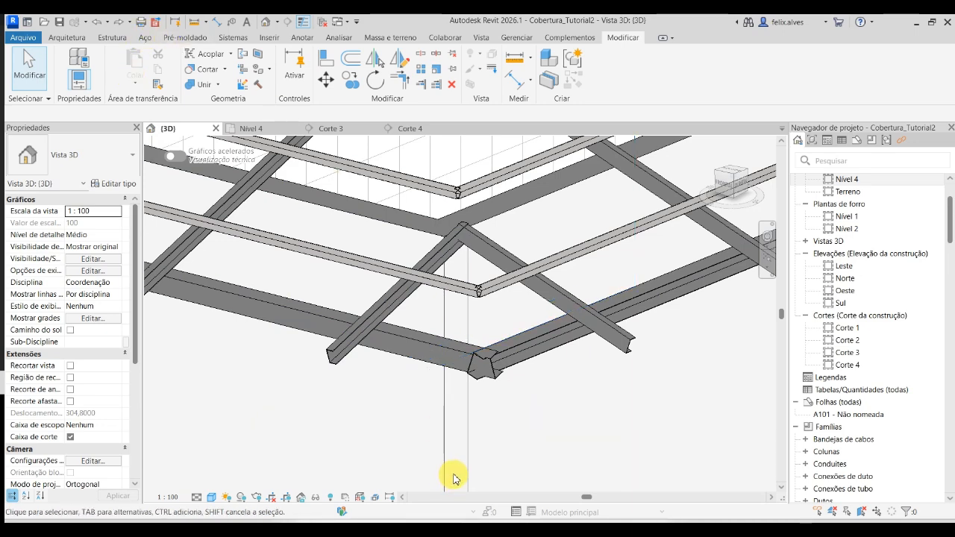
# - Trim the two edge purlins to a corner at the hip, picking the side slope's purlin first
pyautogui.click(542, 344)
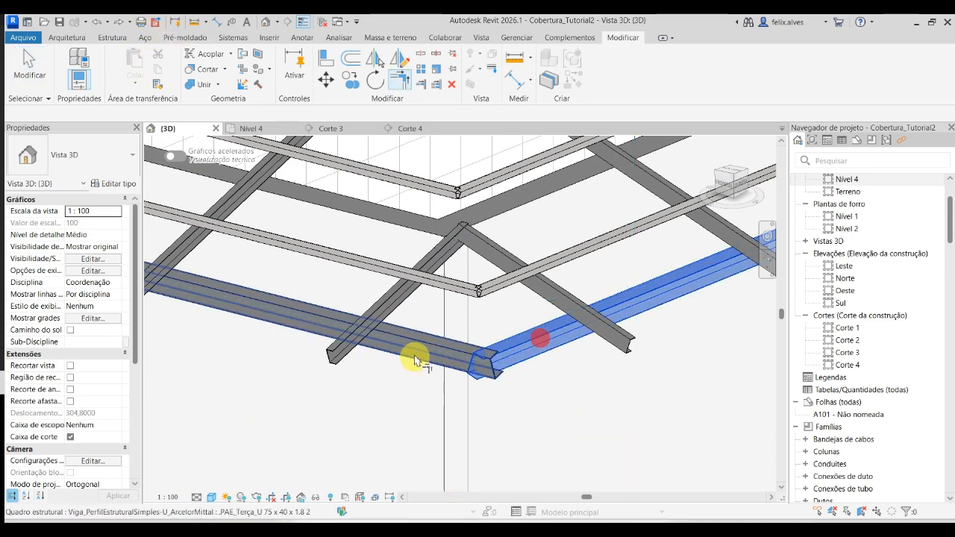
pyautogui.click(439, 342)
pyautogui.press('Escape')
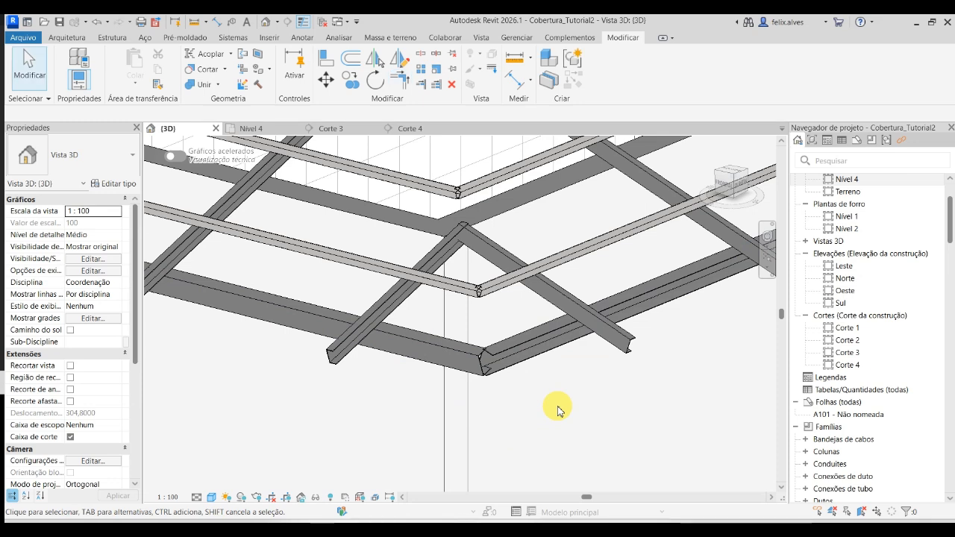
# - Trim the two lowest .PAE_Ripa_Tubo quad 25 x 1.2 2 battens to a corner at the hip
pyautogui.press('t')
pyautogui.press('r')
pyautogui.click(490, 284)
pyautogui.click(462, 282)
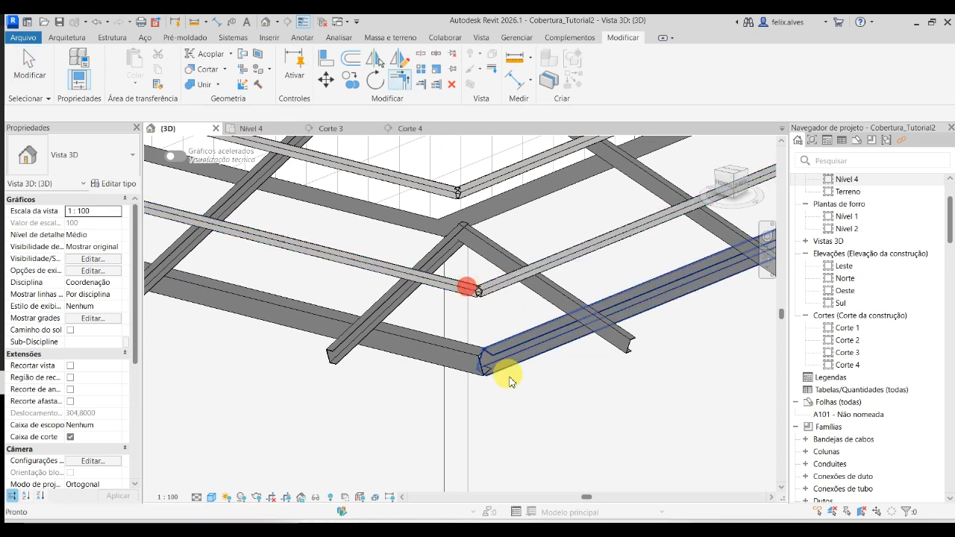
pyautogui.press('Escape')
# - Trim the second-lowest pair of .PAE_Ripa_Tubo quad 25 x 1.2 2 battens to a corner at the hip
pyautogui.moveTo(543, 281); pyautogui.dragTo(613, 432, button='middle')
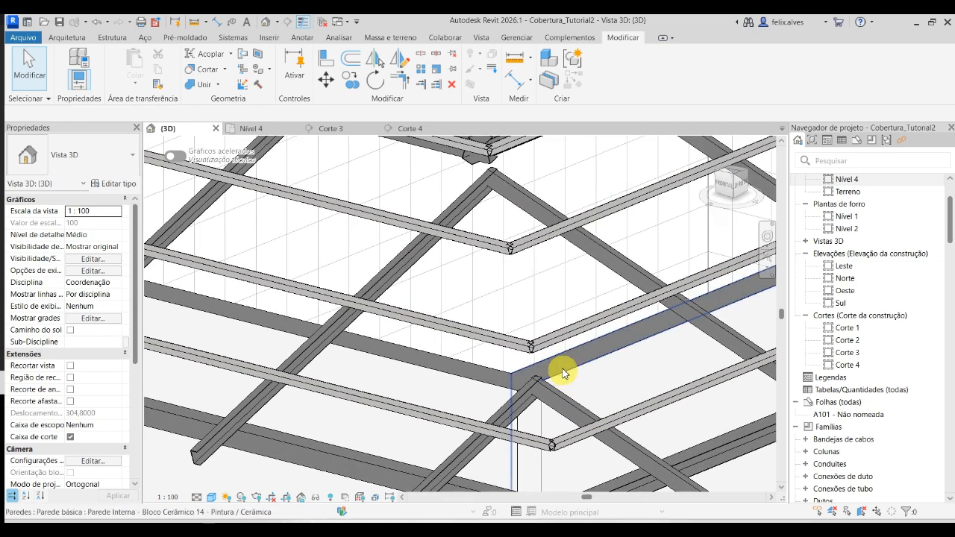
pyautogui.scroll(3, 551, 350)
pyautogui.press('t')
pyautogui.press('r')
pyautogui.click(538, 335)
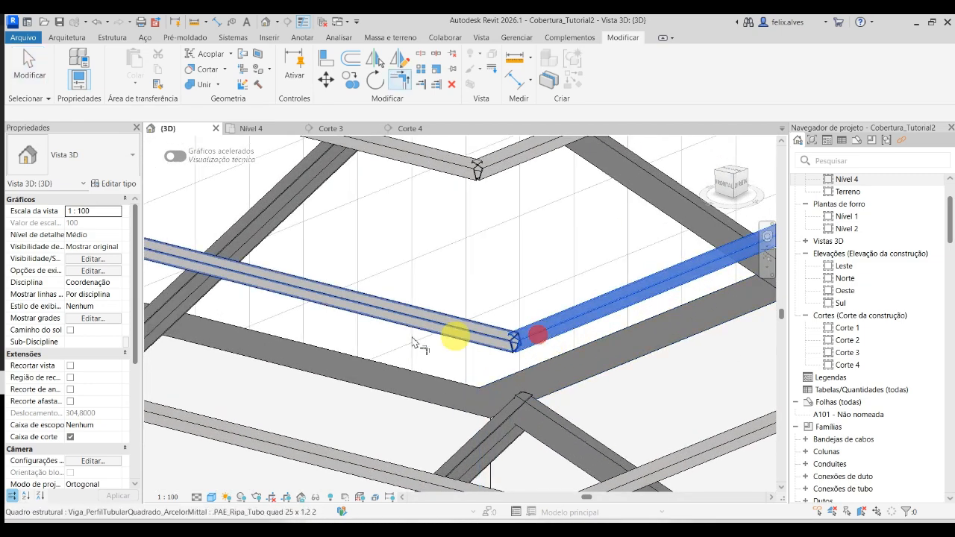
pyautogui.click(452, 327)
pyautogui.press('Escape')
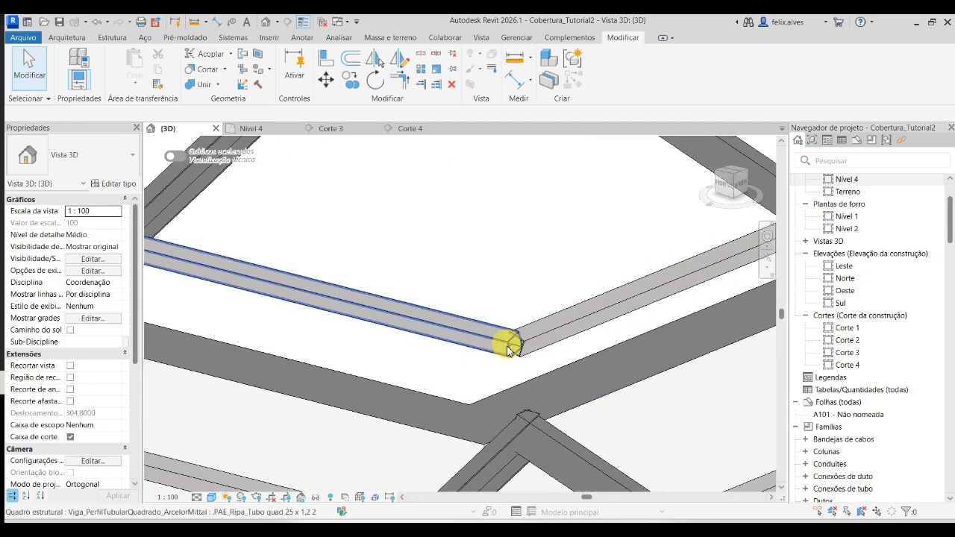
pyautogui.scroll(-5, 508, 367)
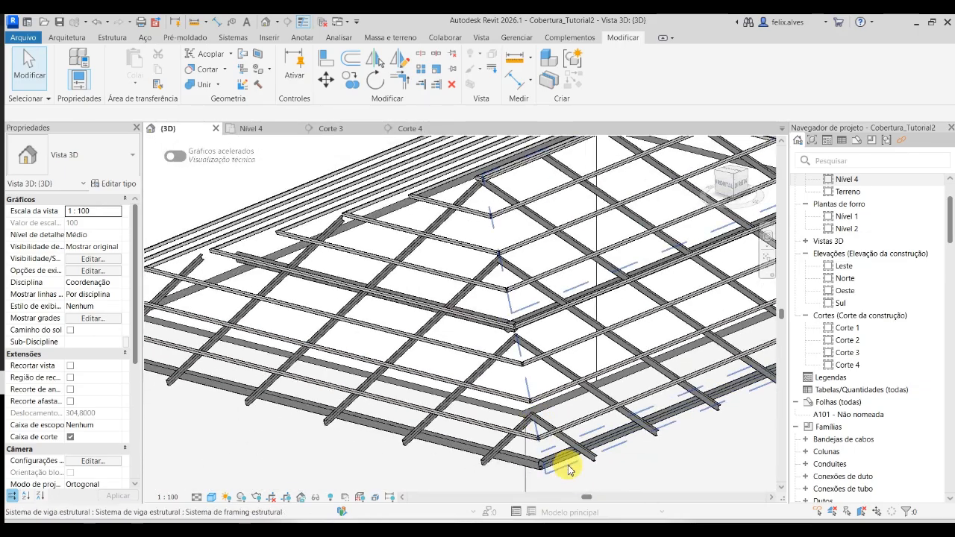
# - Examine the trimmed hip framing in 3D and the east slope's rafter beam system in the Nível 4 plan
pyautogui.scroll(-2, 512, 452)
pyautogui.scroll(-3, 603, 456)
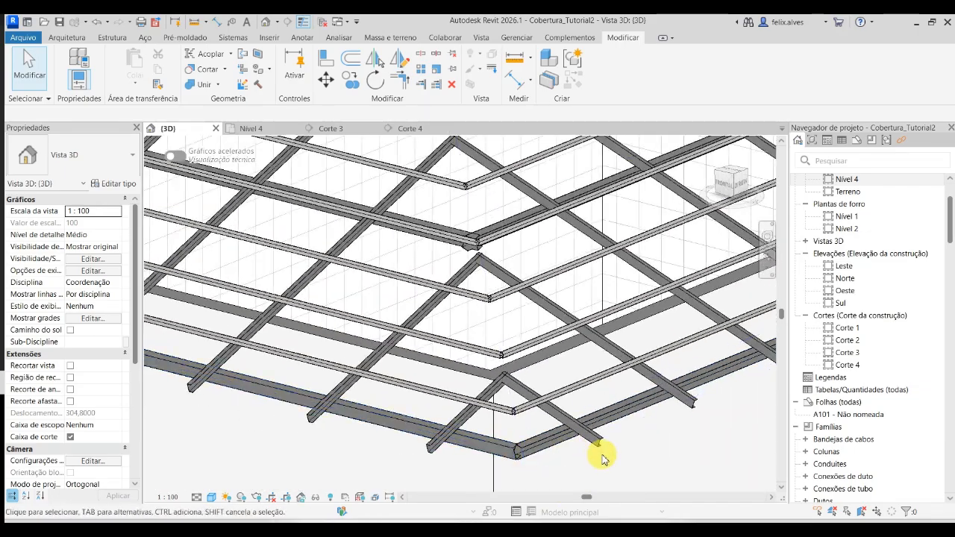
pyautogui.keyDown('shift'); pyautogui.moveTo(638, 466); pyautogui.dragTo(608, 490, button='middle'); pyautogui.keyUp('shift')
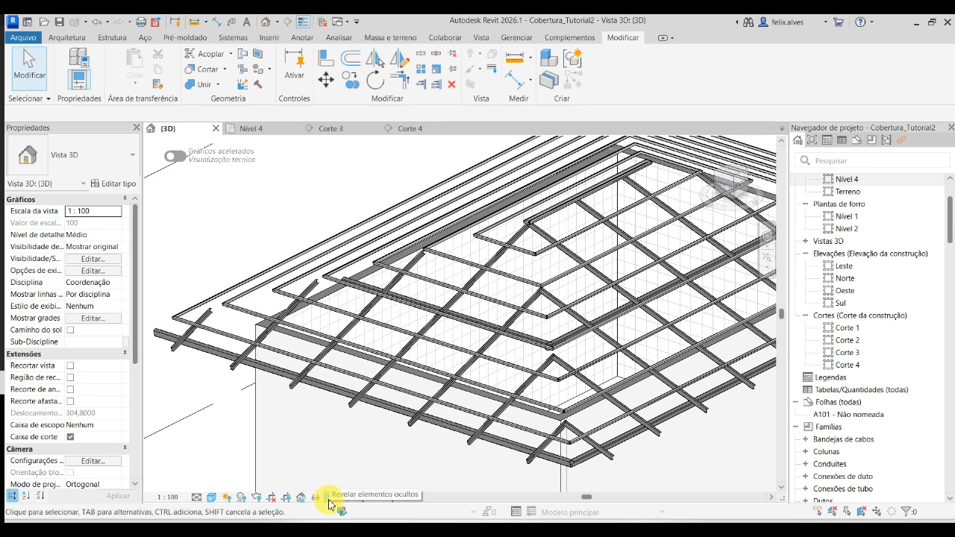
pyautogui.click(273, 129)
pyautogui.scroll(-5, 330, 240)
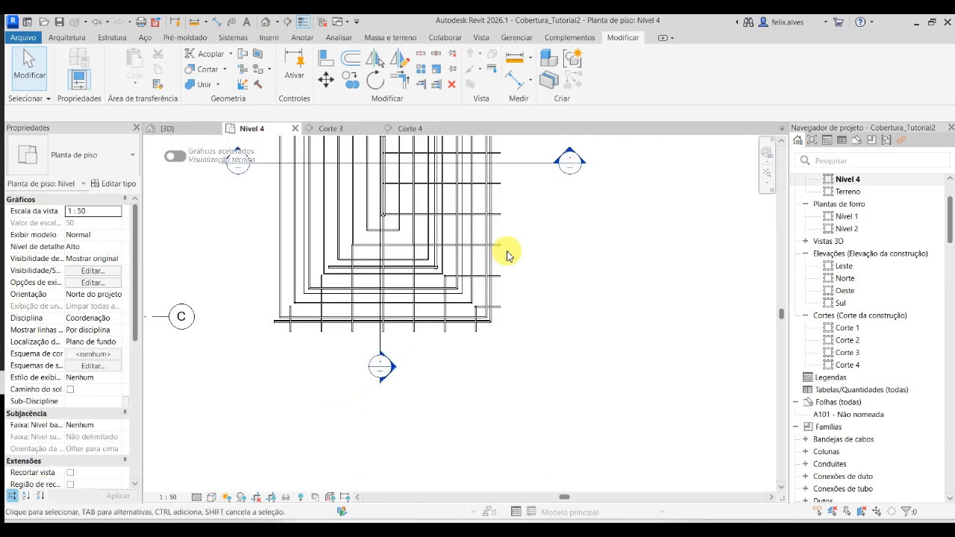
pyautogui.moveTo(543, 309); pyautogui.dragTo(571, 431, button='middle')
pyautogui.scroll(5, 540, 199)
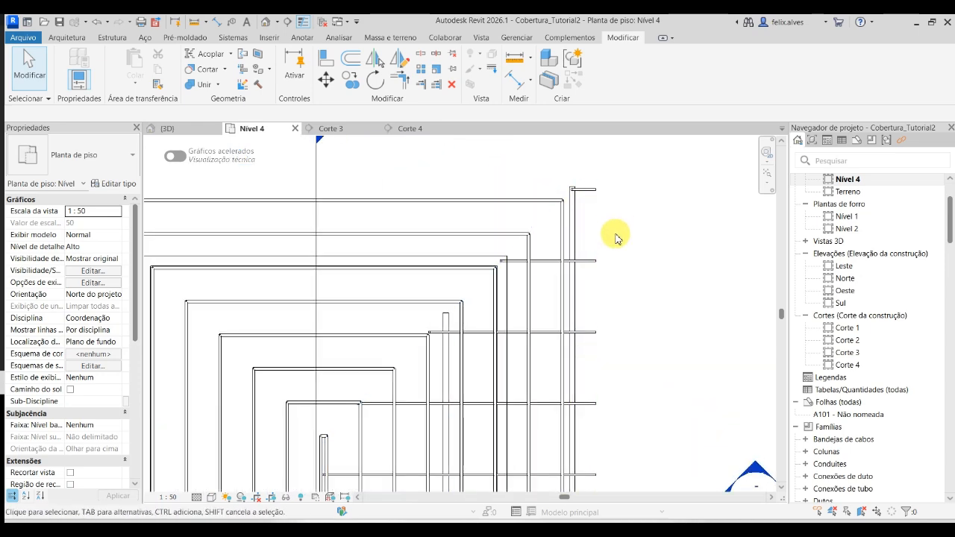
pyautogui.scroll(-2, 616, 237)
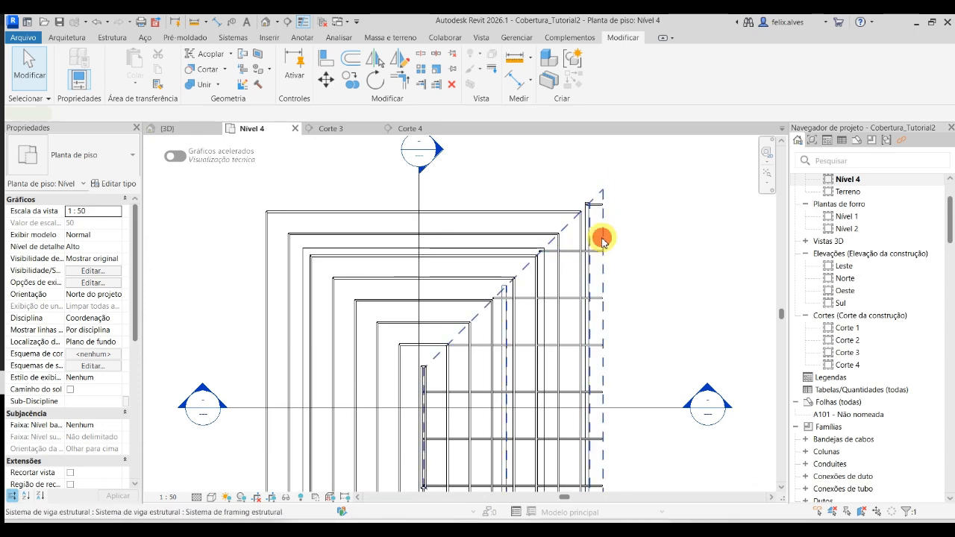
pyautogui.click(602, 238)
pyautogui.scroll(-3, 603, 246)
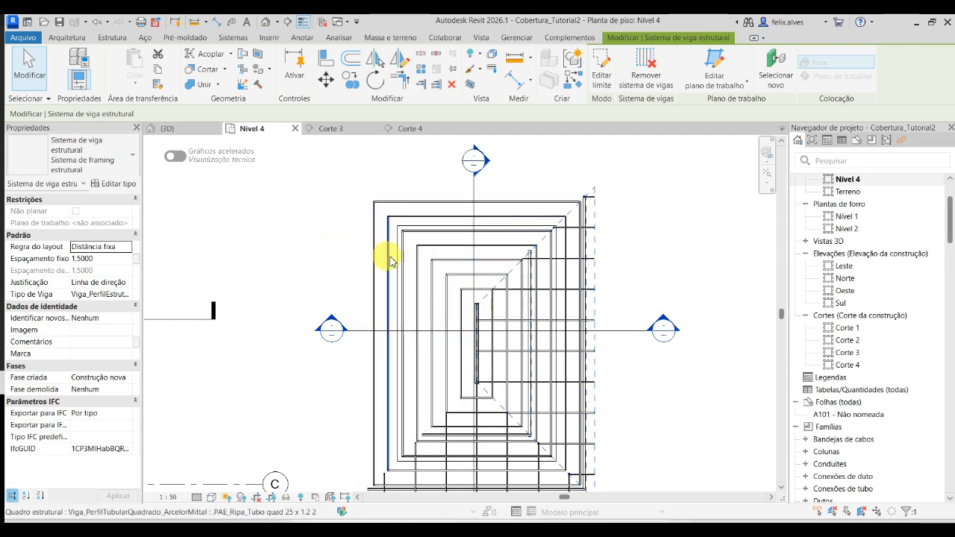
pyautogui.click(657, 259)
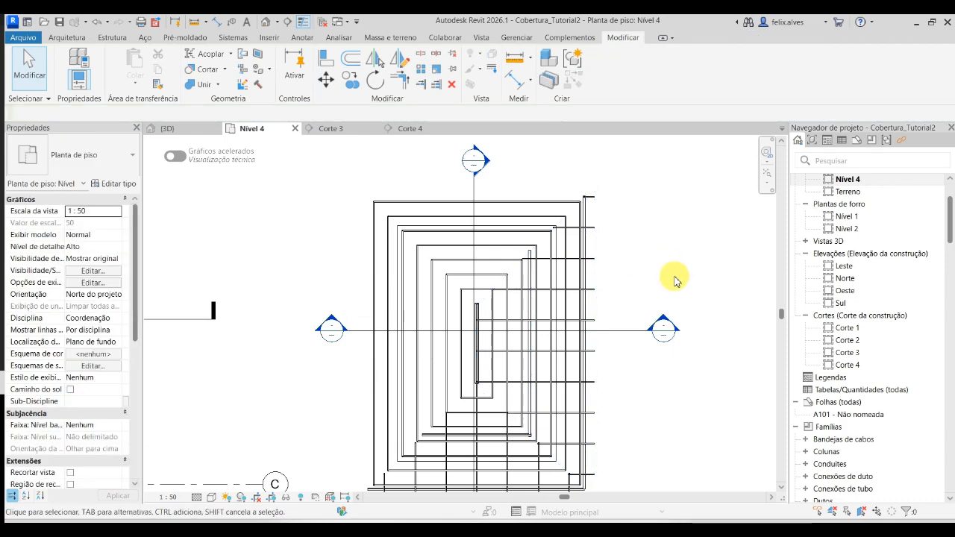
pyautogui.scroll(-3, 674, 280)
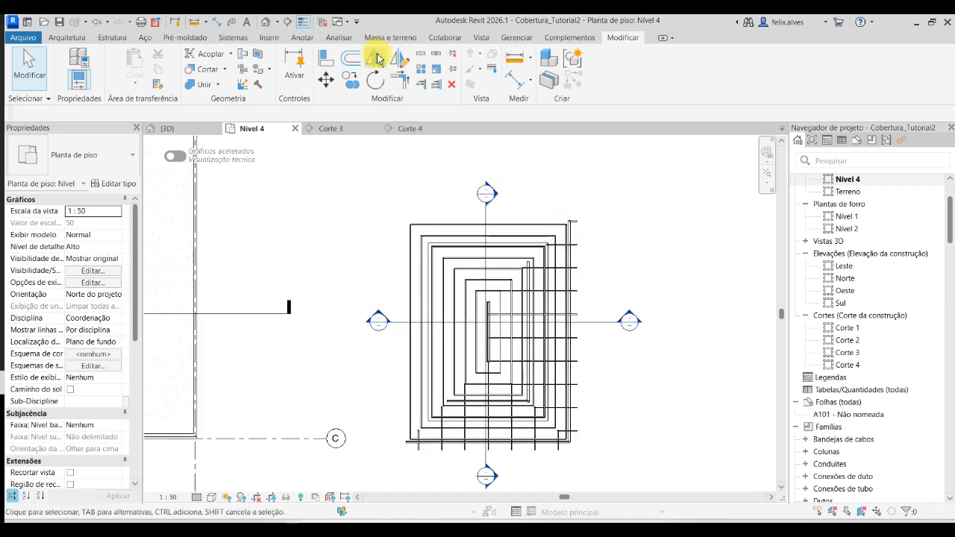
# - Reveal the hidden elements in the Nível 4 plan and select the .PAE-Telhado Cerâmico roof
pyautogui.click(303, 498)
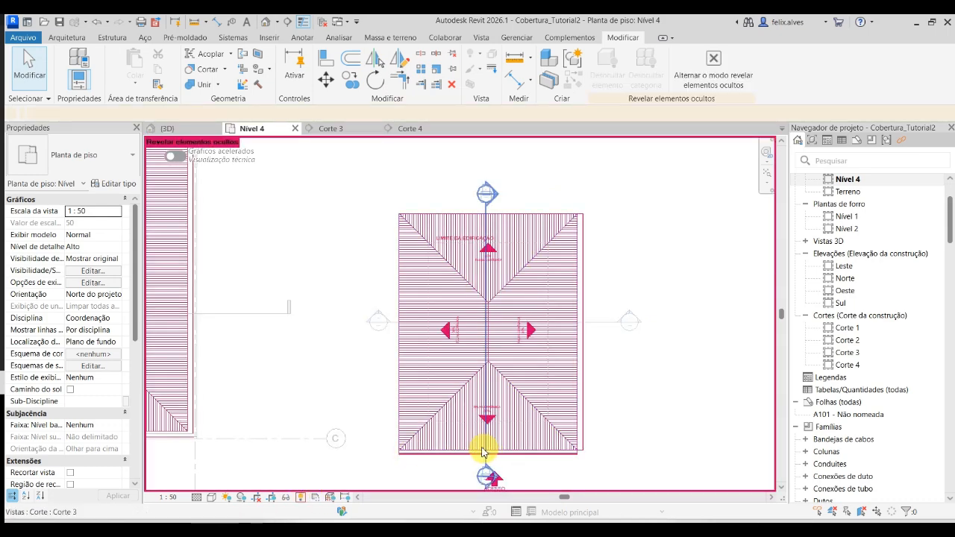
pyautogui.click(443, 213)
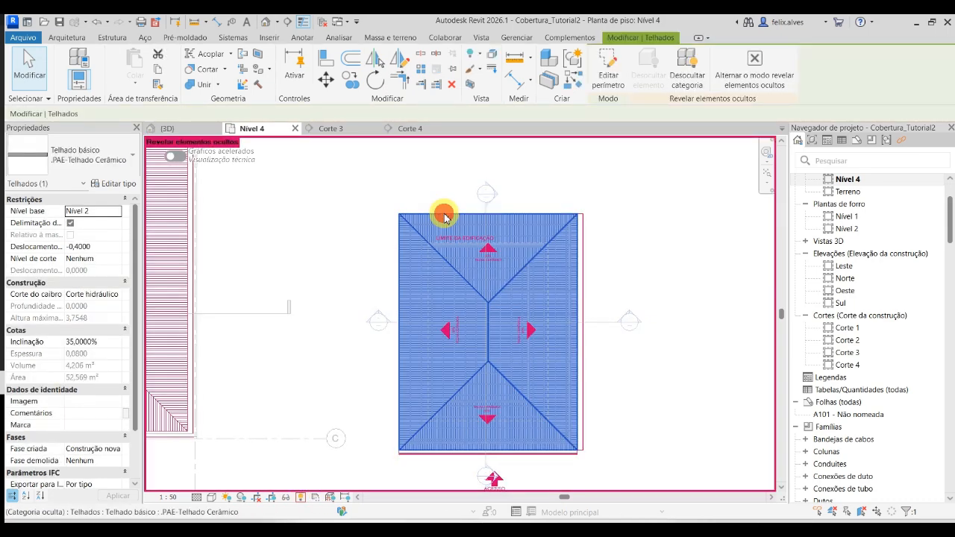
pyautogui.rightClick(444, 215)
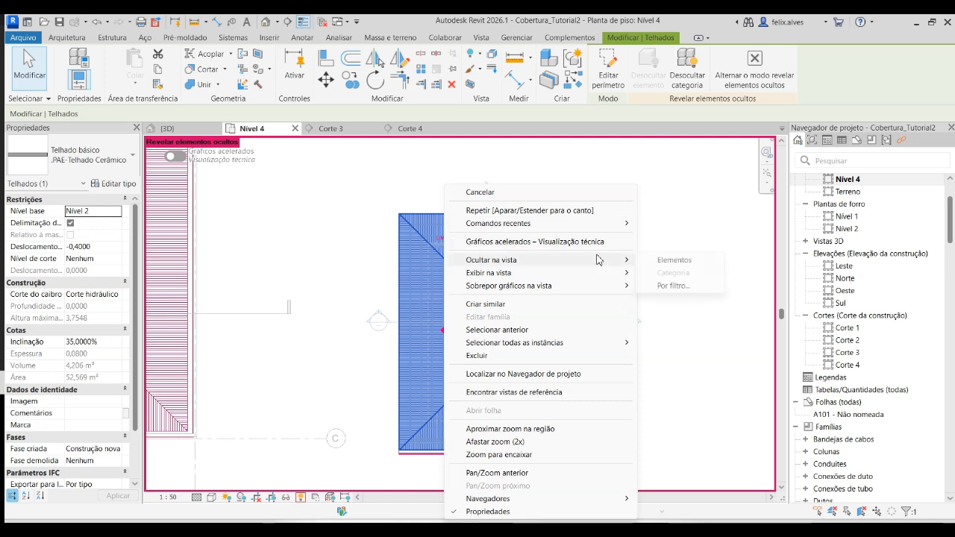
pyautogui.click(537, 171)
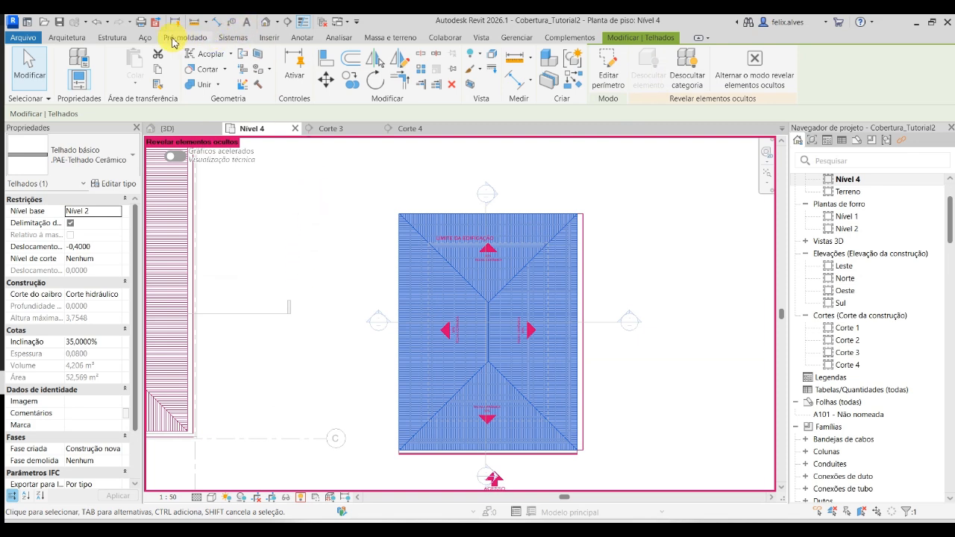
# - Create <Projeção> detail lines from the roof's north and west eave edges, and turn off the display of hidden elements
pyautogui.click(302, 37)
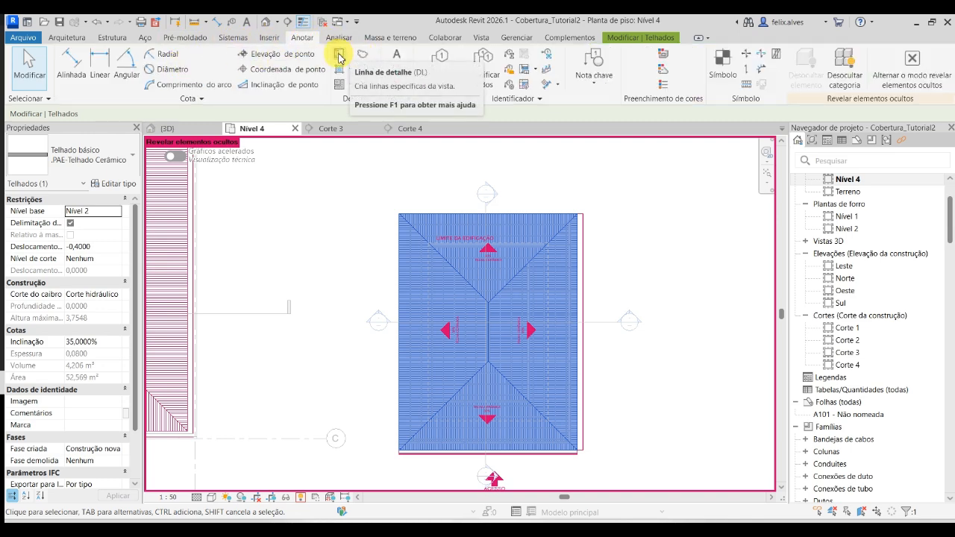
pyautogui.click(339, 53)
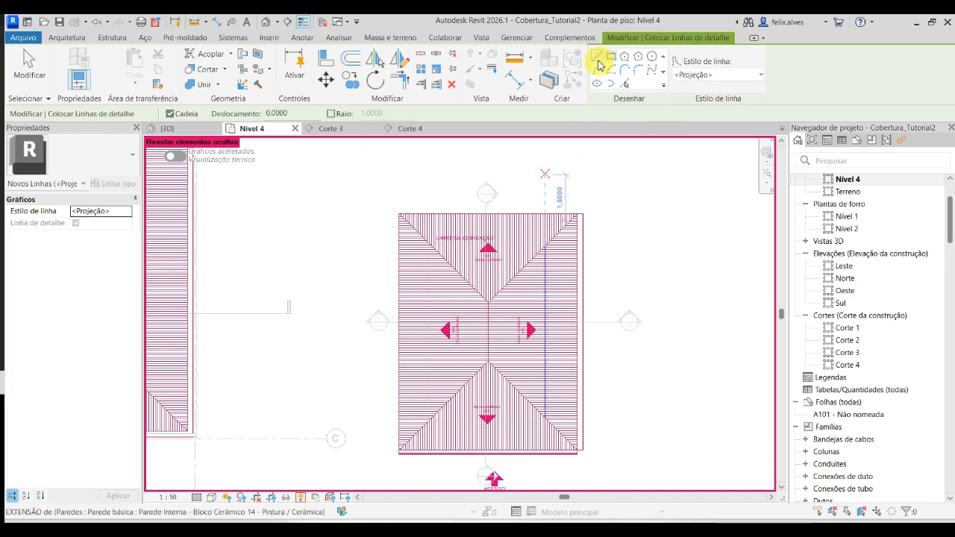
pyautogui.click(624, 84)
pyautogui.scroll(3, 447, 213)
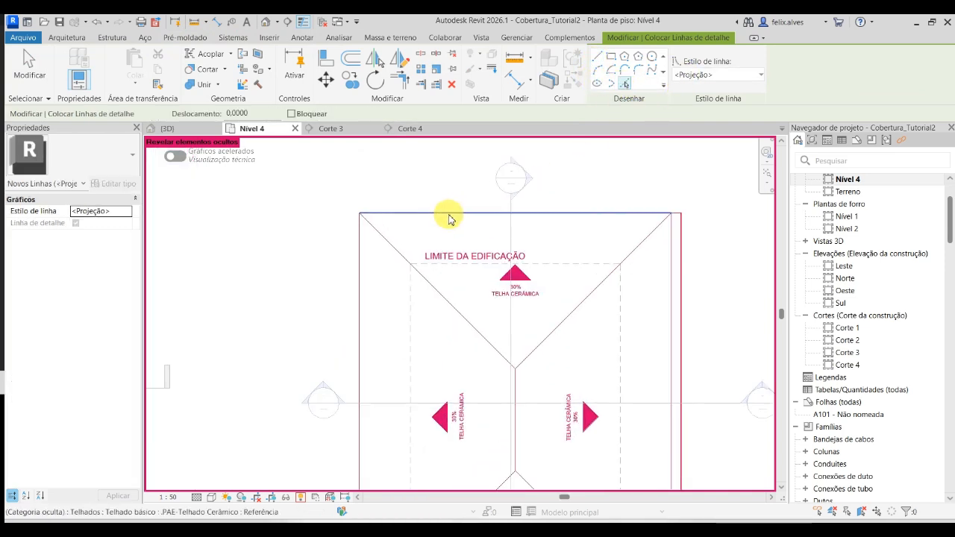
pyautogui.click(447, 215)
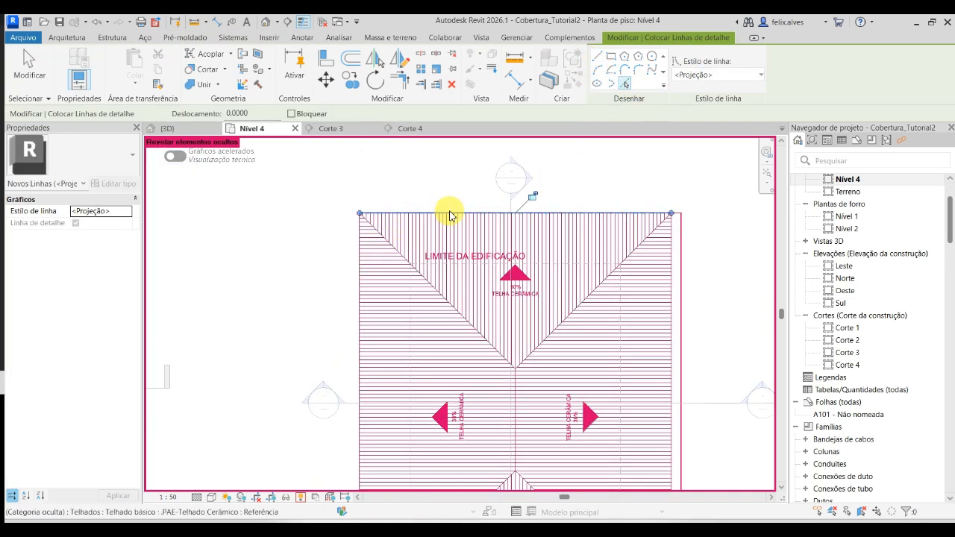
pyautogui.click(355, 326)
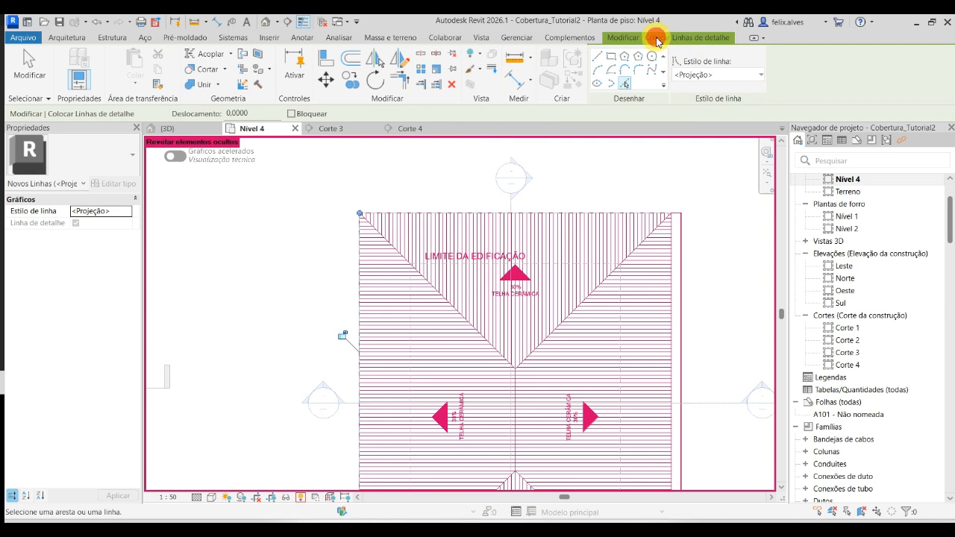
pyautogui.click(611, 176)
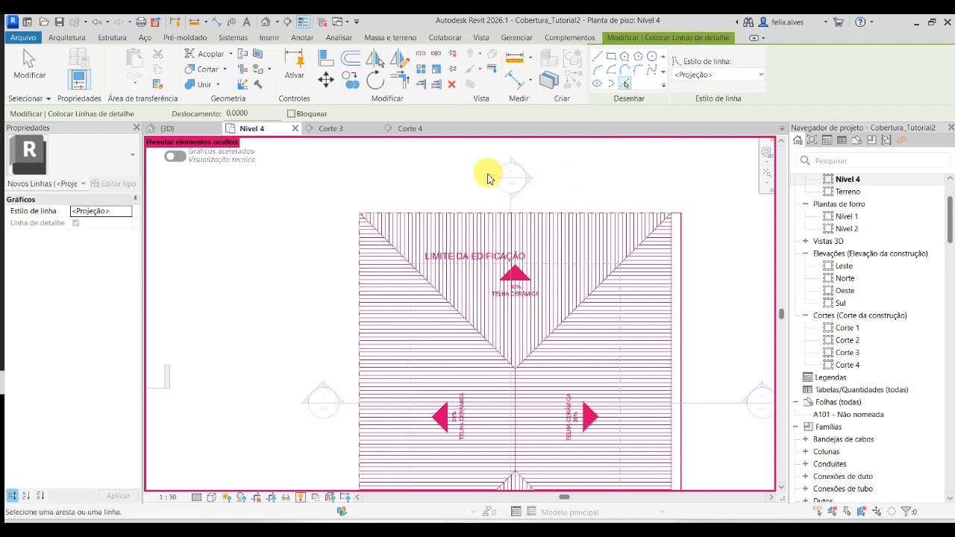
pyautogui.click(301, 497)
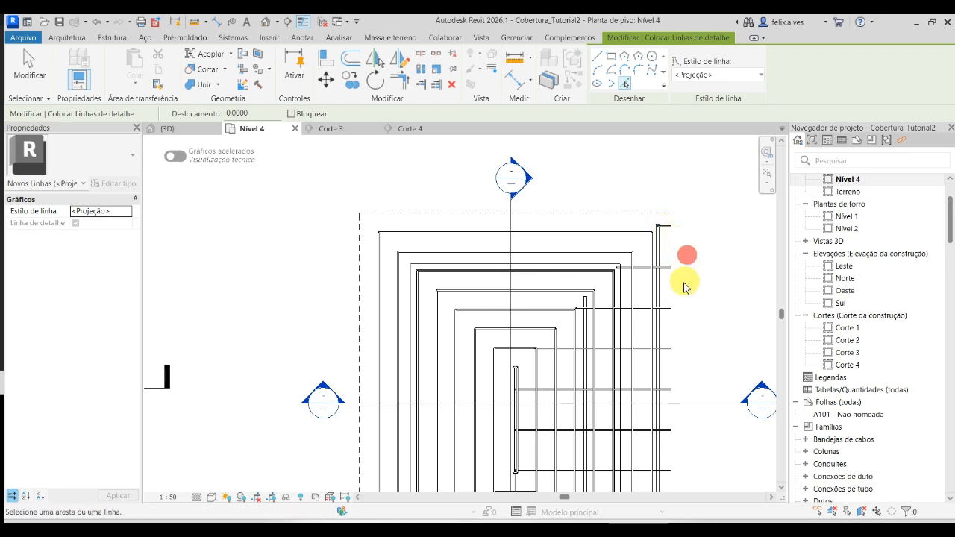
pyautogui.press('Escape')
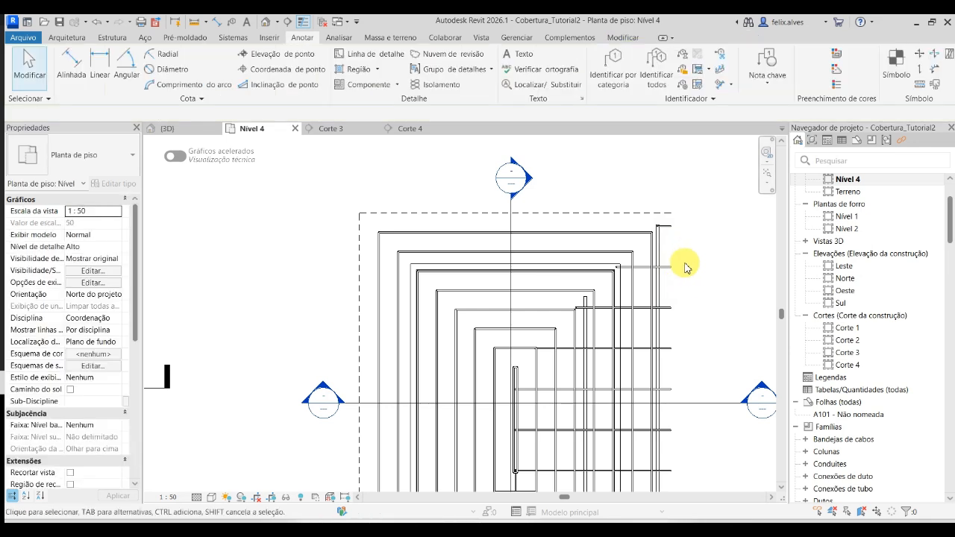
pyautogui.moveTo(690, 254); pyautogui.dragTo(677, 272)
pyautogui.moveTo(691, 236); pyautogui.dragTo(688, 261)
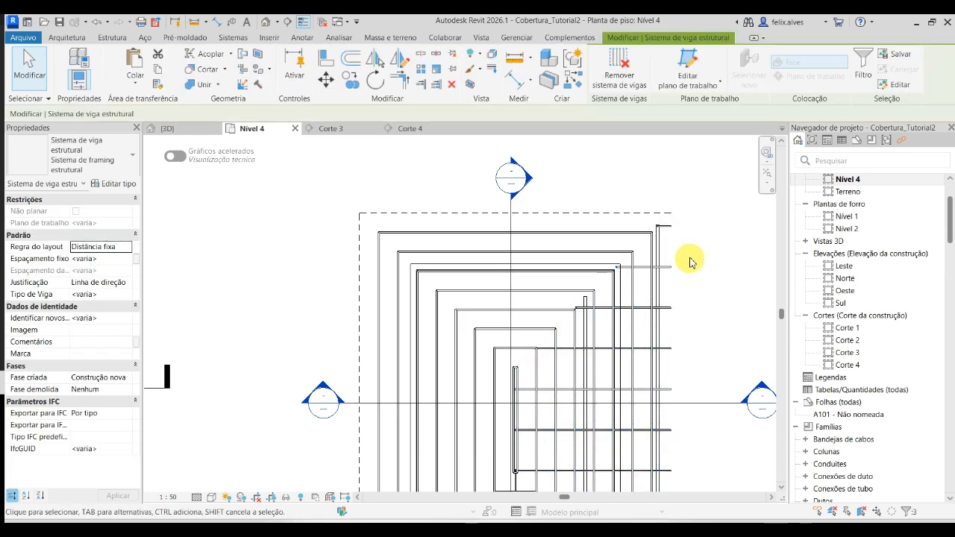
pyautogui.press('Escape')
pyautogui.scroll(4, 666, 227)
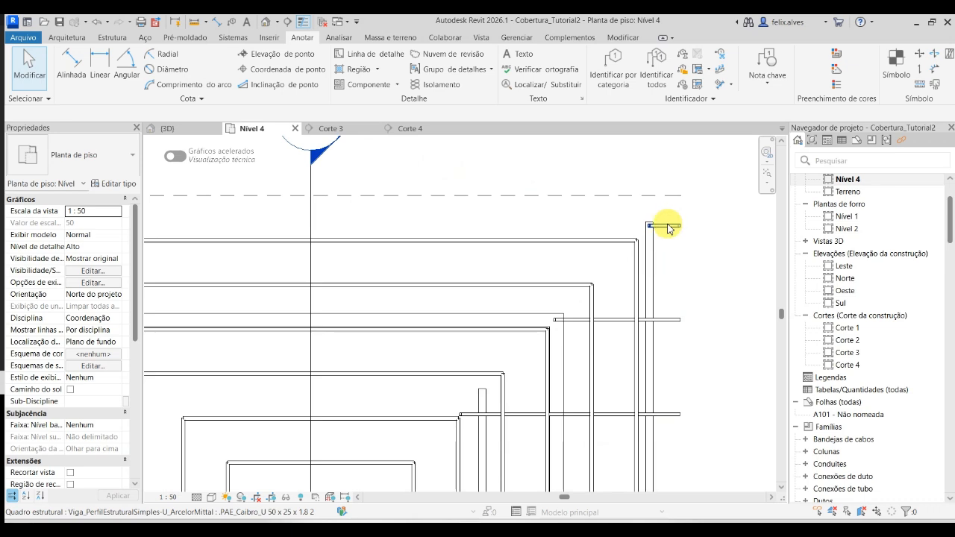
pyautogui.press('Tab')
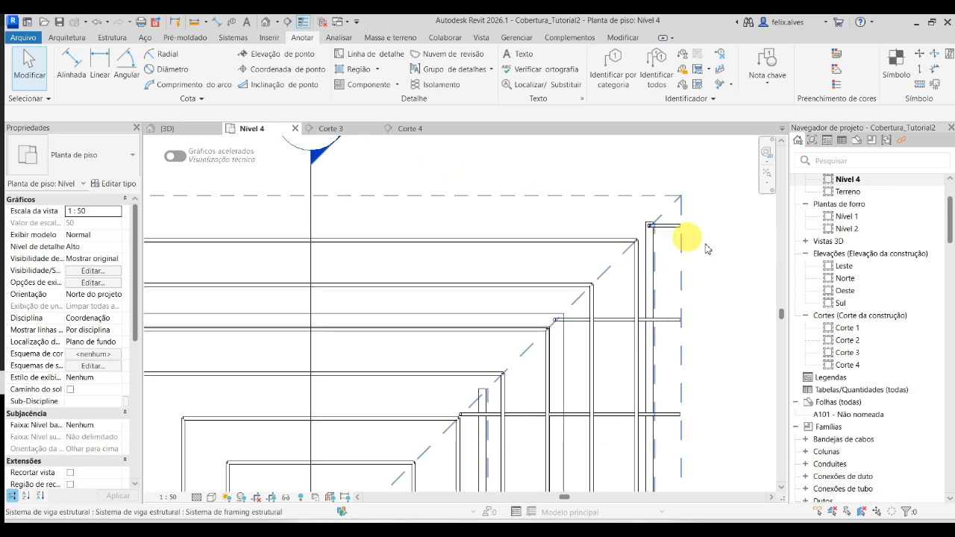
pyautogui.click(722, 265)
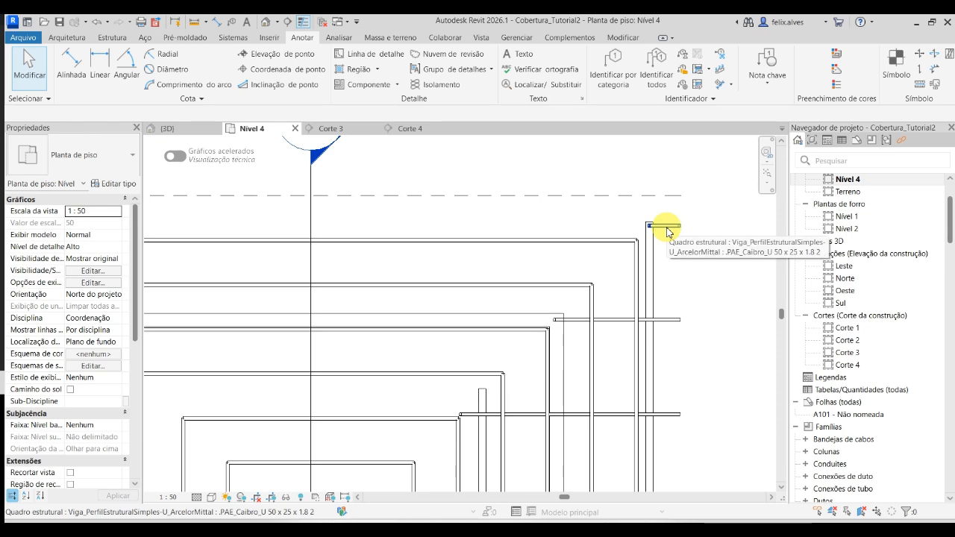
# - Mirror a copy of the east slope's .PAE_Caibro_U 50 x 25 x 1.8 2 beam system about a vertical axis through the north eave line's midpoint
pyautogui.press('Tab')
pyautogui.click(665, 226)
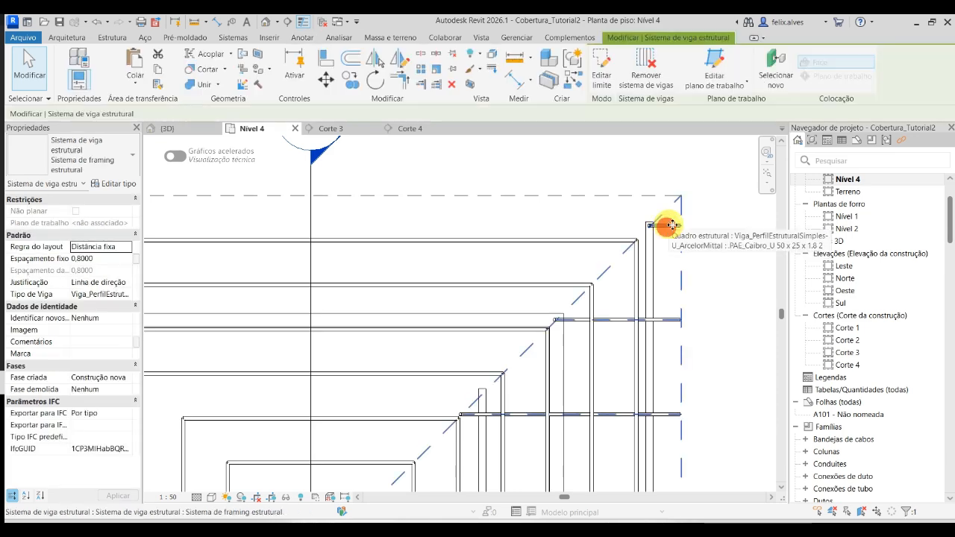
pyautogui.scroll(-3, 682, 234)
pyautogui.scroll(-1, 691, 273)
pyautogui.moveTo(669, 249); pyautogui.dragTo(581, 234, button='middle')
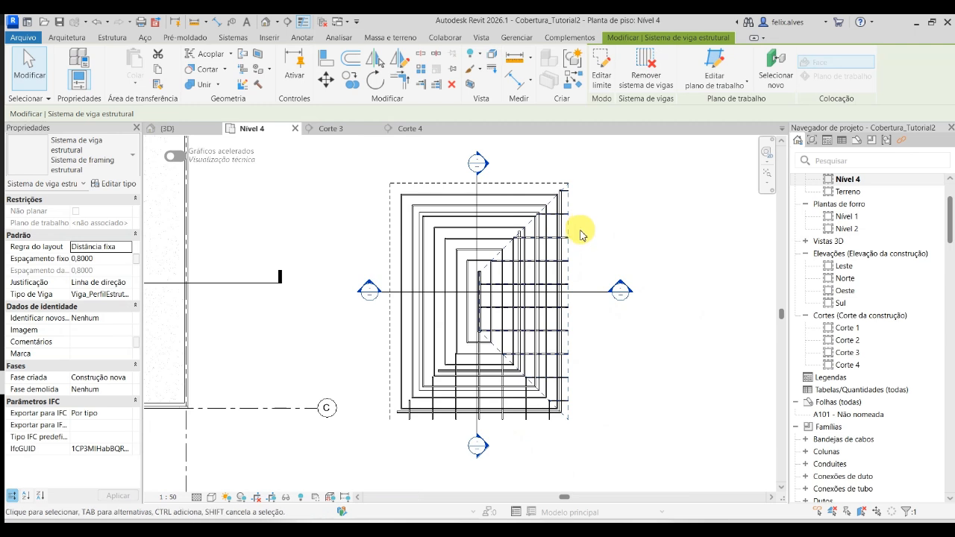
pyautogui.click(397, 64)
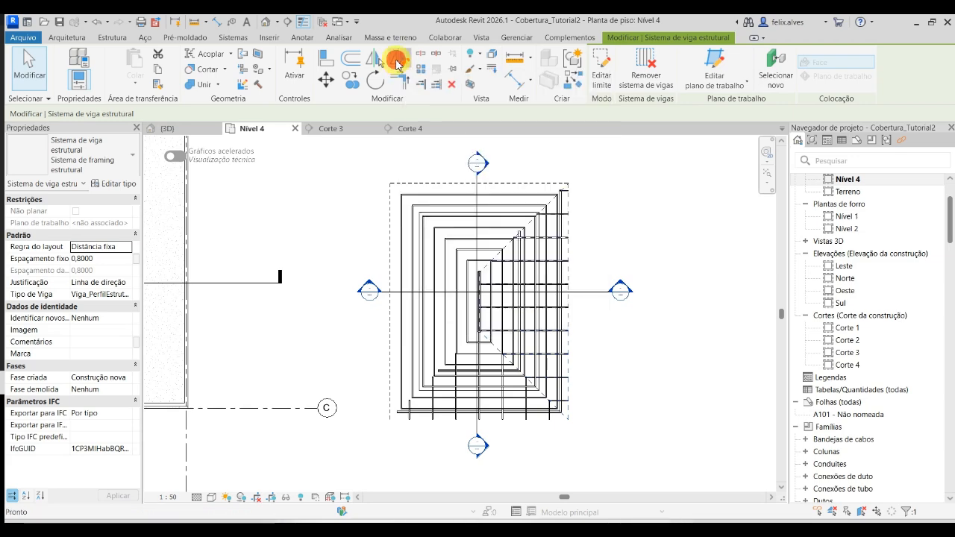
pyautogui.scroll(2, 587, 223)
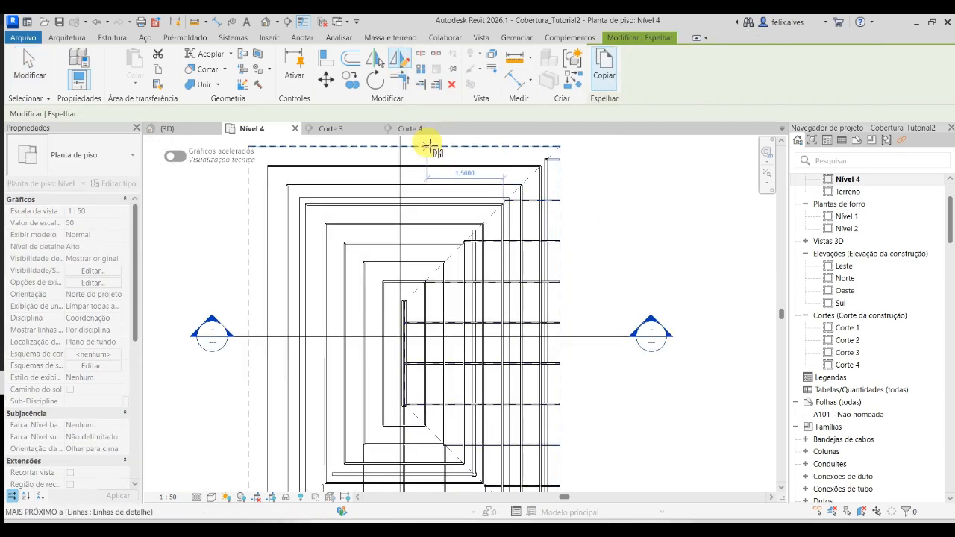
pyautogui.moveTo(430, 153)
pyautogui.mouseDown(button='middle')
pyautogui.moveTo(499, 245)
pyautogui.moveTo(491, 271)
pyautogui.mouseUp(button='middle')
pyautogui.scroll(2, 470, 275)
pyautogui.scroll(1, 471, 276)
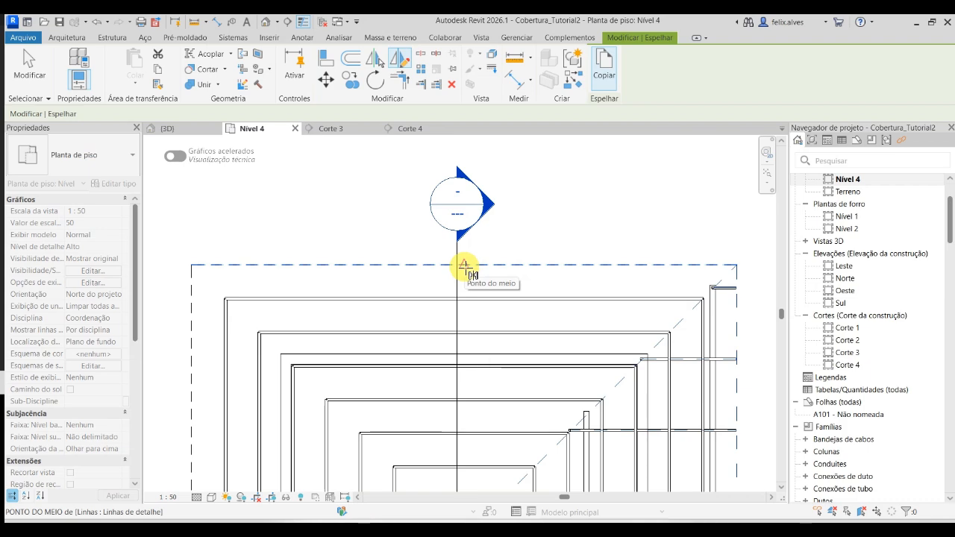
pyautogui.click(462, 265)
pyautogui.scroll(-4, 467, 333)
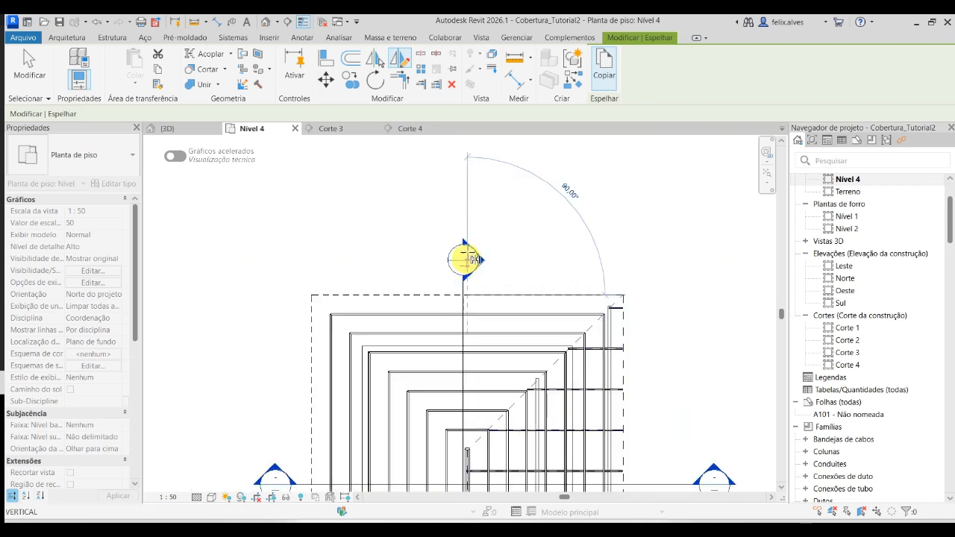
pyautogui.click(464, 181)
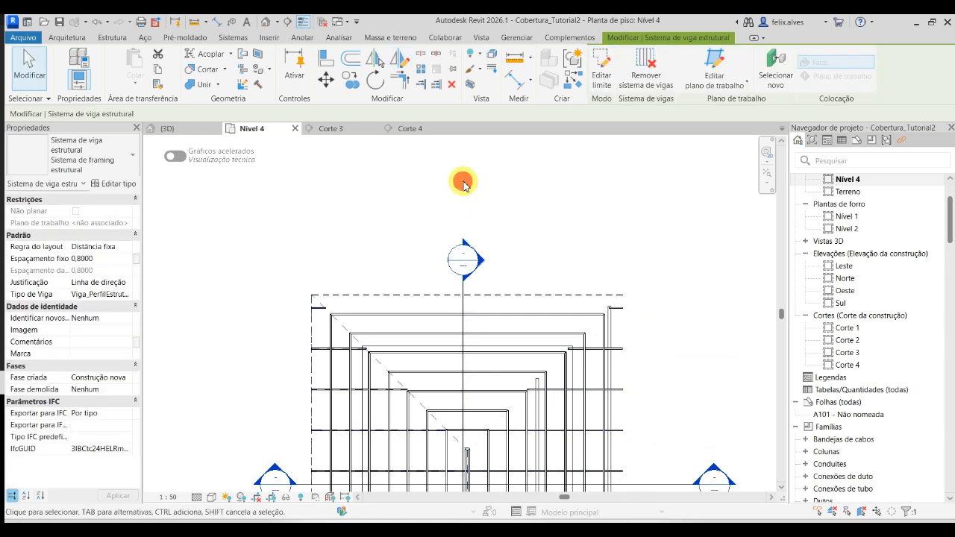
pyautogui.press('Escape')
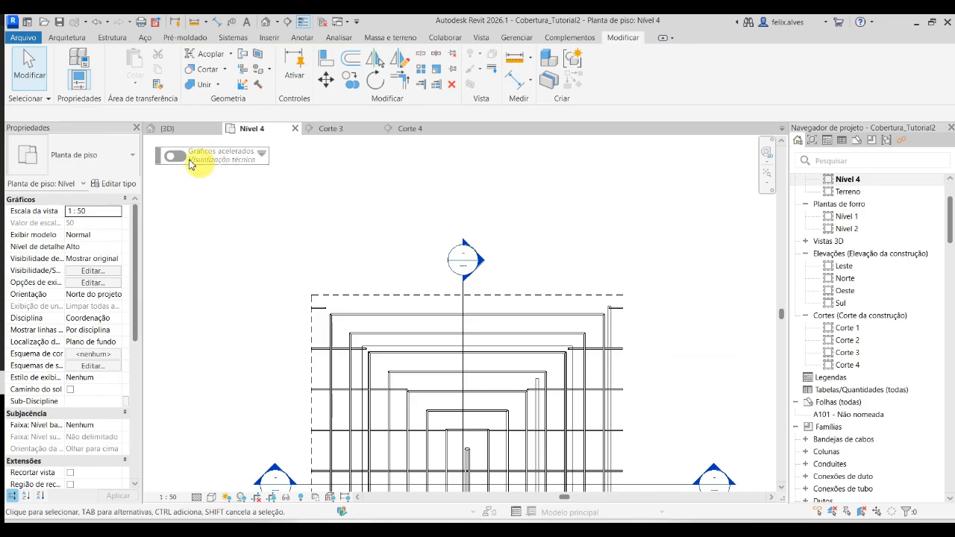
# - Return to the 3D view and examine the mirrored rafters, battens and edge purlin at the opposite hip corner
pyautogui.click(166, 129)
pyautogui.scroll(-1, 376, 218)
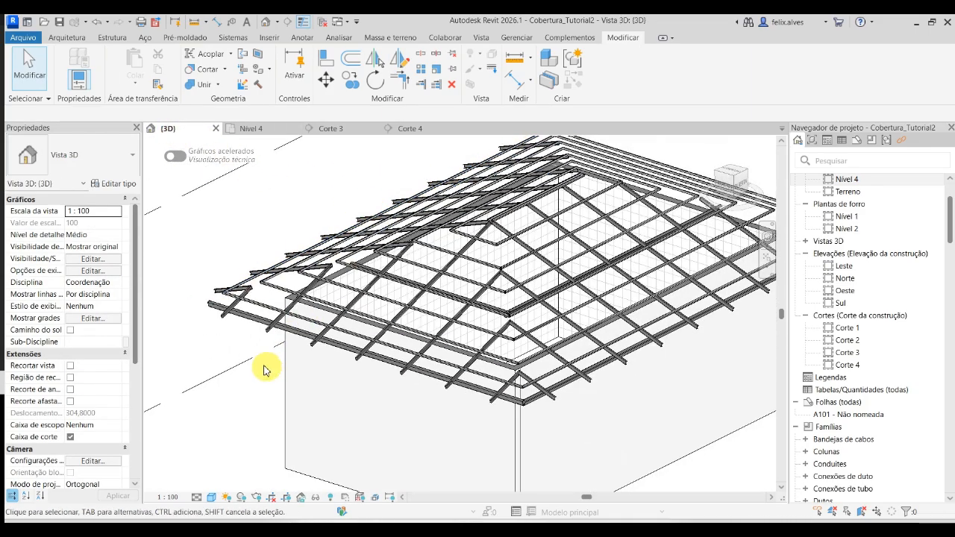
pyautogui.keyDown('shift'); pyautogui.moveTo(265, 369); pyautogui.dragTo(343, 359, button='middle'); pyautogui.keyUp('shift')
pyautogui.scroll(3, 191, 416)
pyautogui.scroll(3, 190, 415)
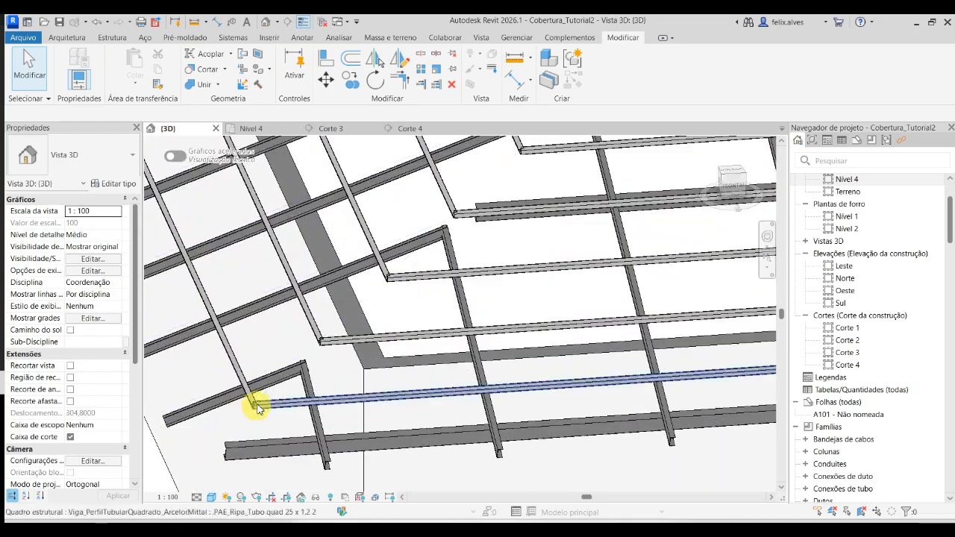
pyautogui.scroll(1, 335, 370)
pyautogui.scroll(-2, 335, 370)
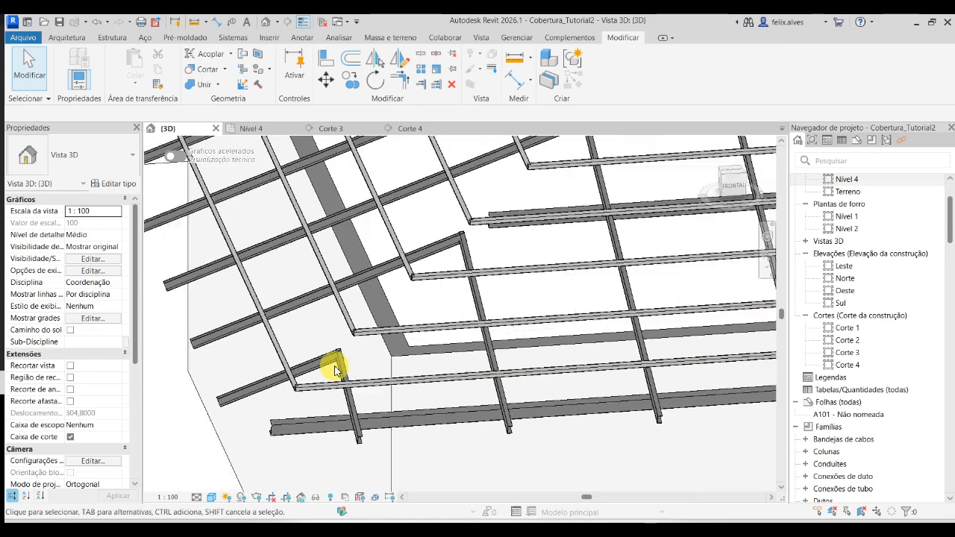
# - In the Nível 4 plan, mirror a copy of the east slope's .PAE_Terça_U 75 x 40 x 1.8 2 beam system about a vertical axis through the north eave line's midpoint
pyautogui.keyDown('shift'); pyautogui.moveTo(335, 370); pyautogui.dragTo(336, 297, button='middle'); pyautogui.keyUp('shift')
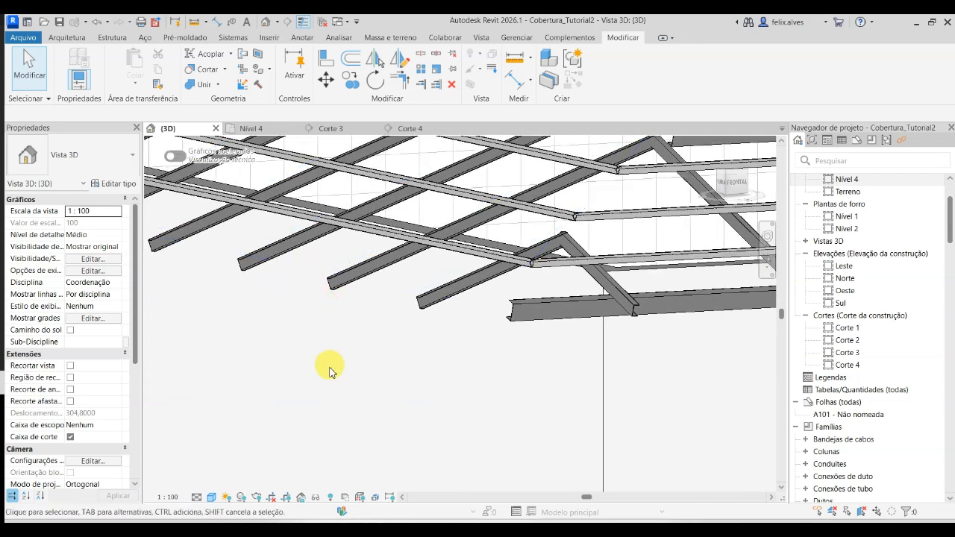
pyautogui.click(278, 129)
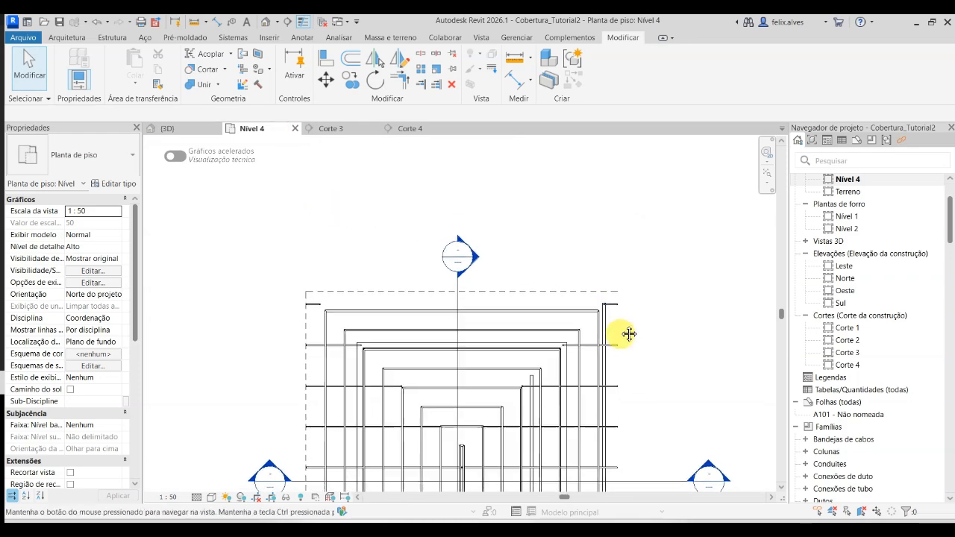
pyautogui.moveTo(627, 335); pyautogui.dragTo(618, 167, button='middle')
pyautogui.scroll(-2, 613, 187)
pyautogui.scroll(5, 614, 187)
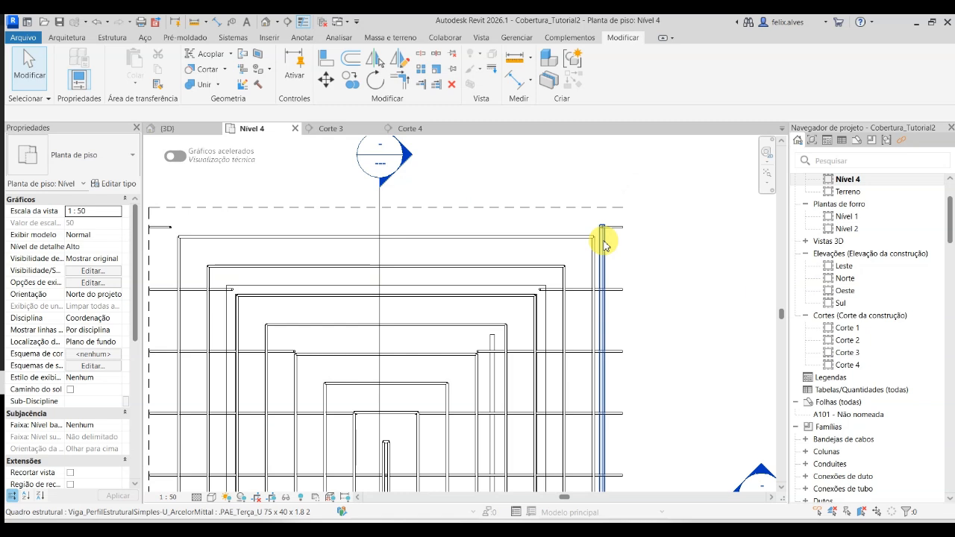
pyautogui.press('Tab')
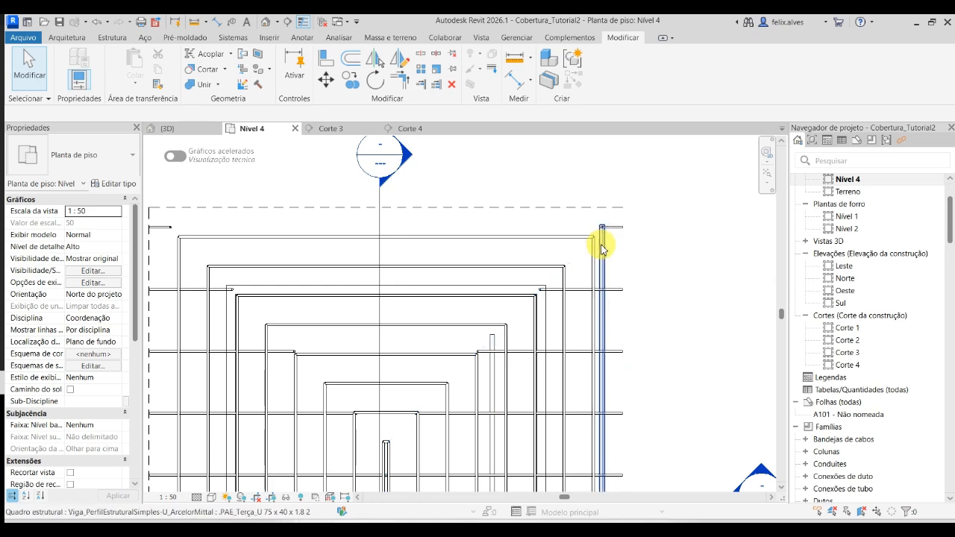
pyautogui.click(601, 247)
pyautogui.press('Escape')
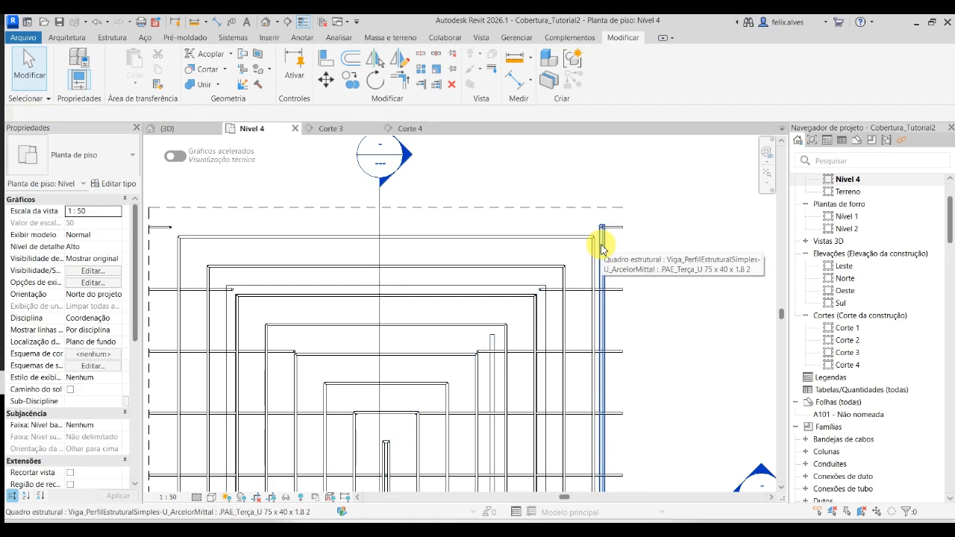
pyautogui.press('Tab')
pyautogui.press('Tab')
pyautogui.press('Tab')
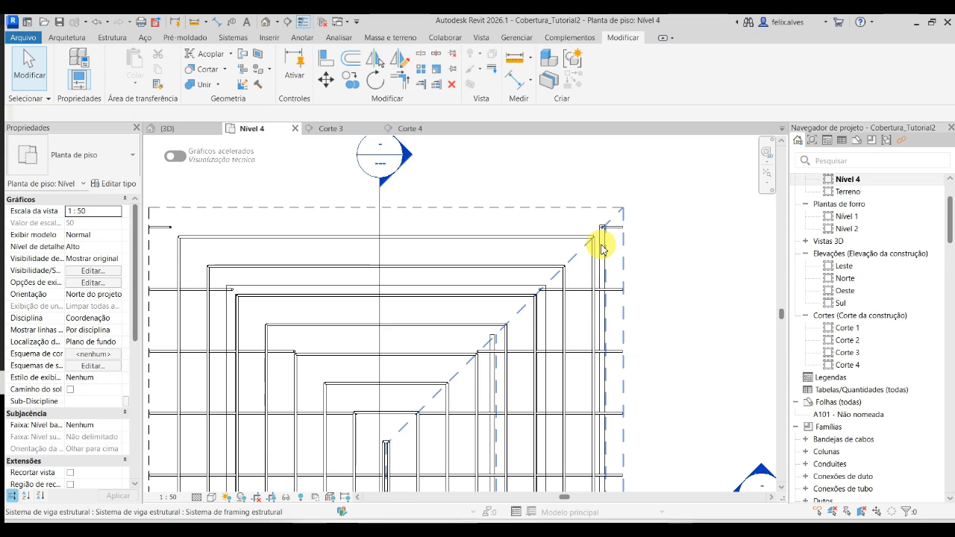
pyautogui.click(601, 247)
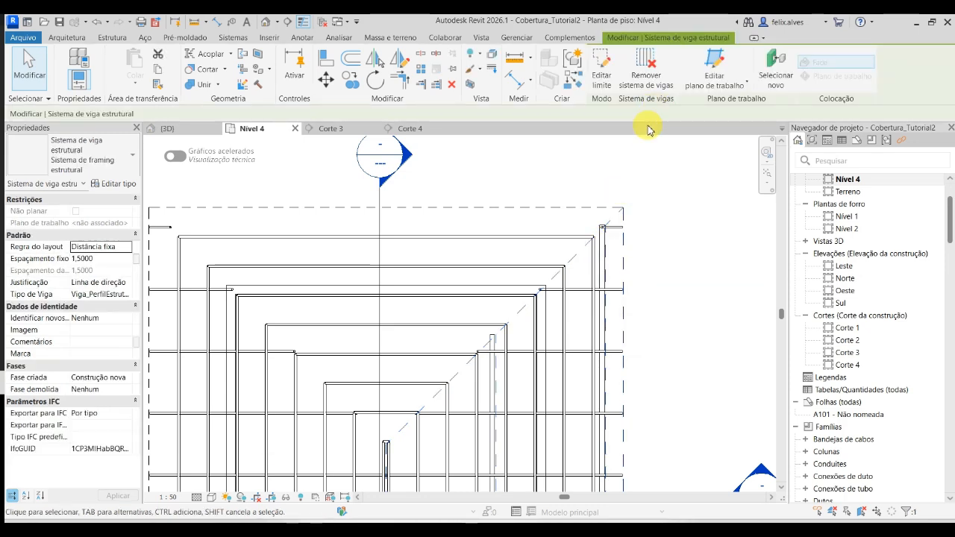
pyautogui.scroll(-2, 575, 235)
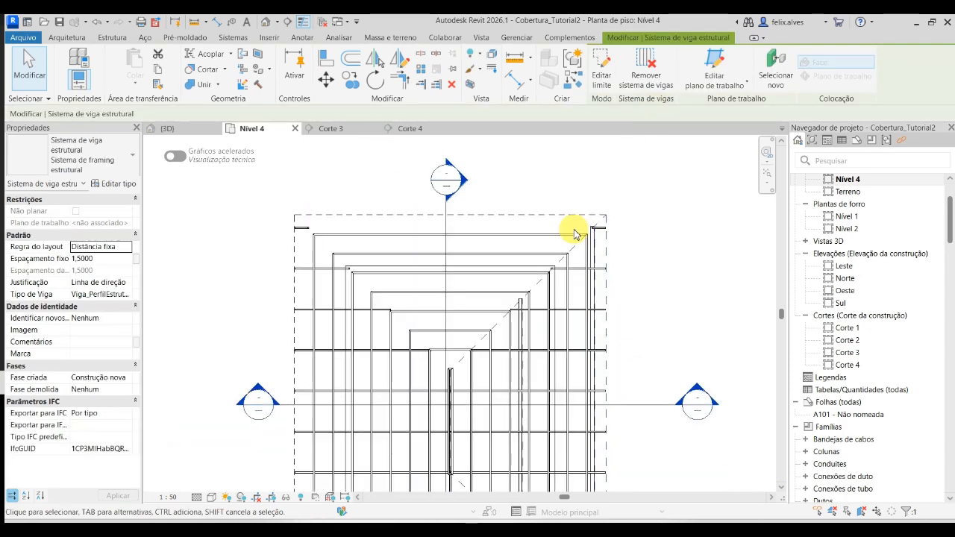
pyautogui.click(400, 61)
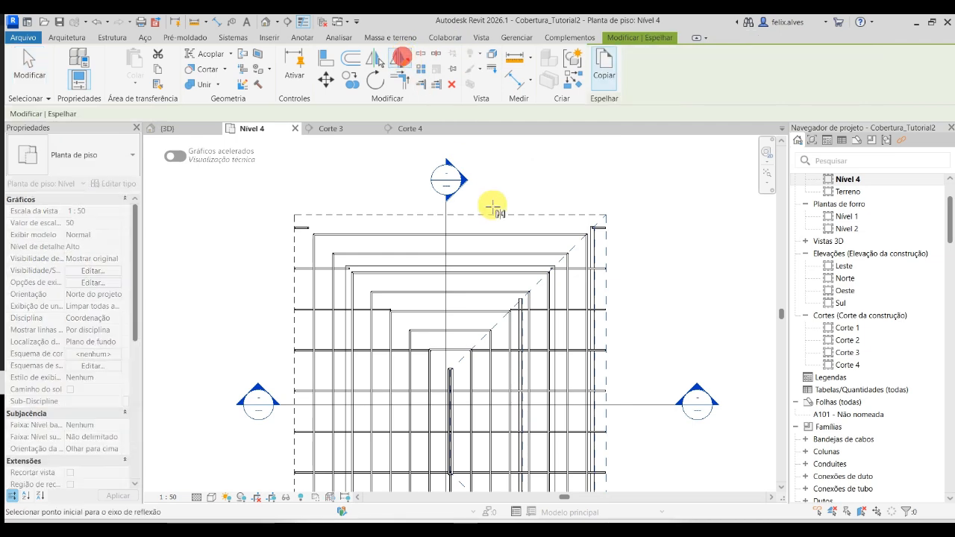
pyautogui.click(449, 215)
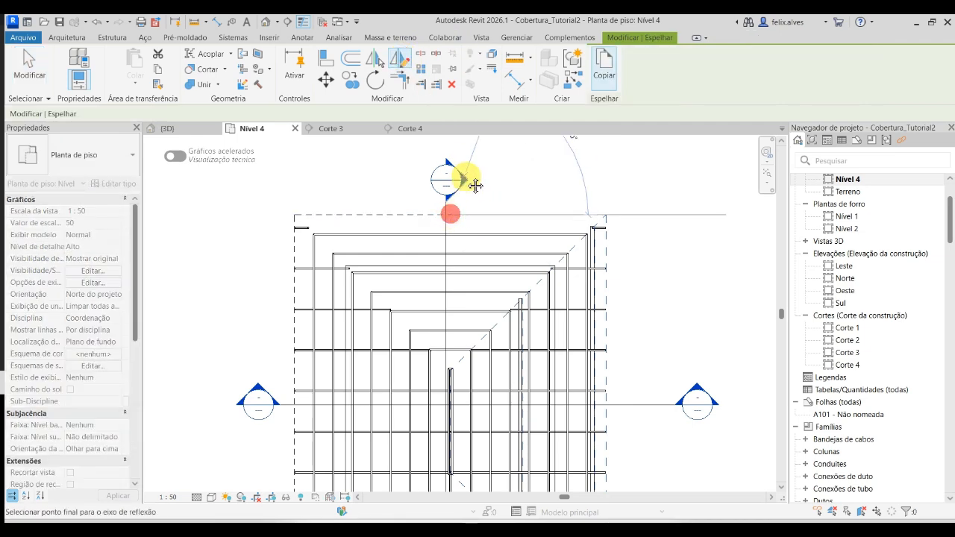
pyautogui.moveTo(473, 181); pyautogui.dragTo(490, 273, button='middle')
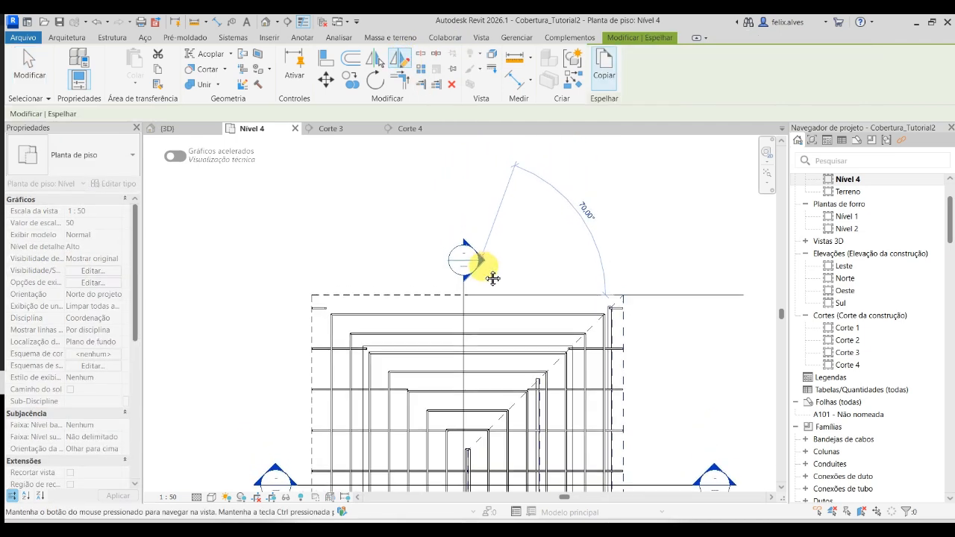
pyautogui.click(465, 203)
pyautogui.press('Escape')
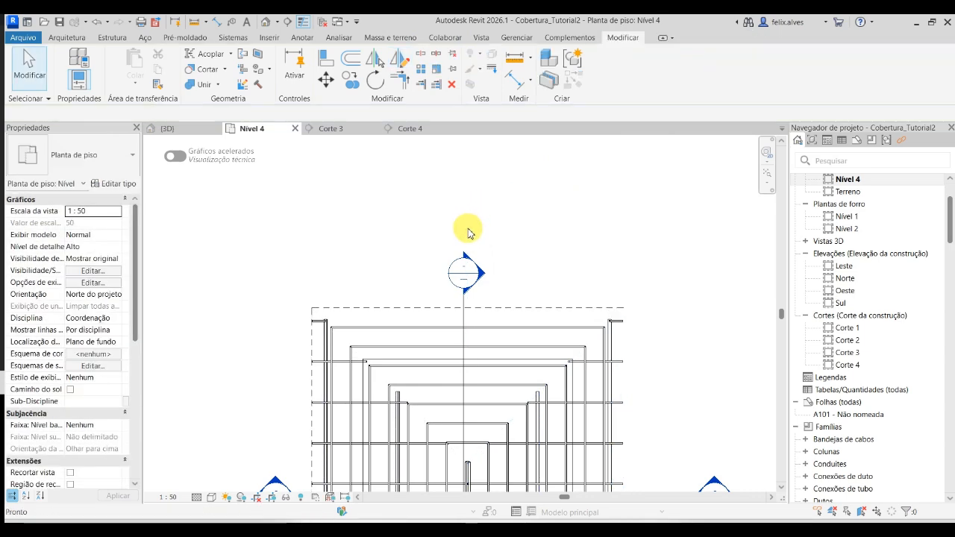
# - Mirror a copy of the south slope's rafter beam system to the north slope about a horizontal axis through the west eave line's midpoint
pyautogui.scroll(-3, 470, 249)
pyautogui.moveTo(470, 249); pyautogui.dragTo(563, 210, button='middle')
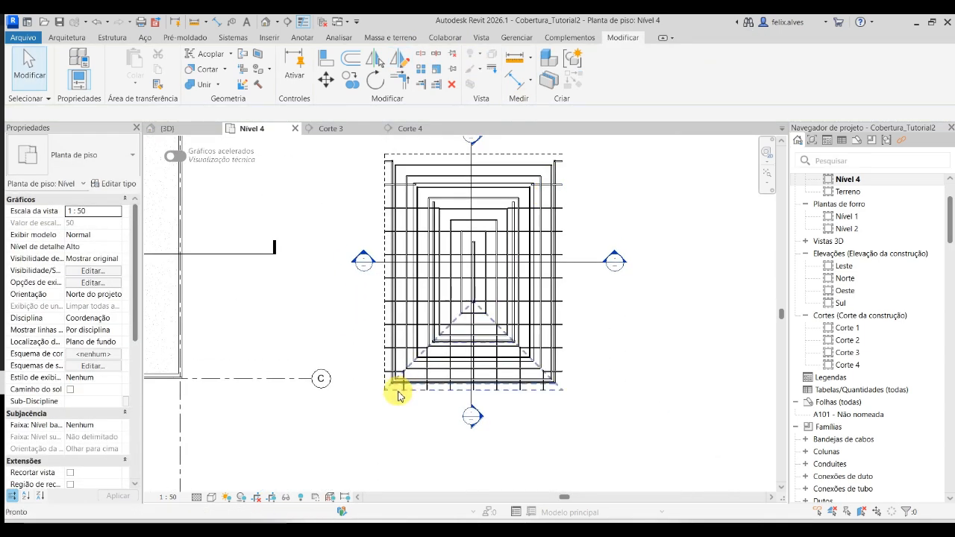
pyautogui.scroll(2, 441, 397)
pyautogui.moveTo(480, 405); pyautogui.dragTo(456, 475, button='middle')
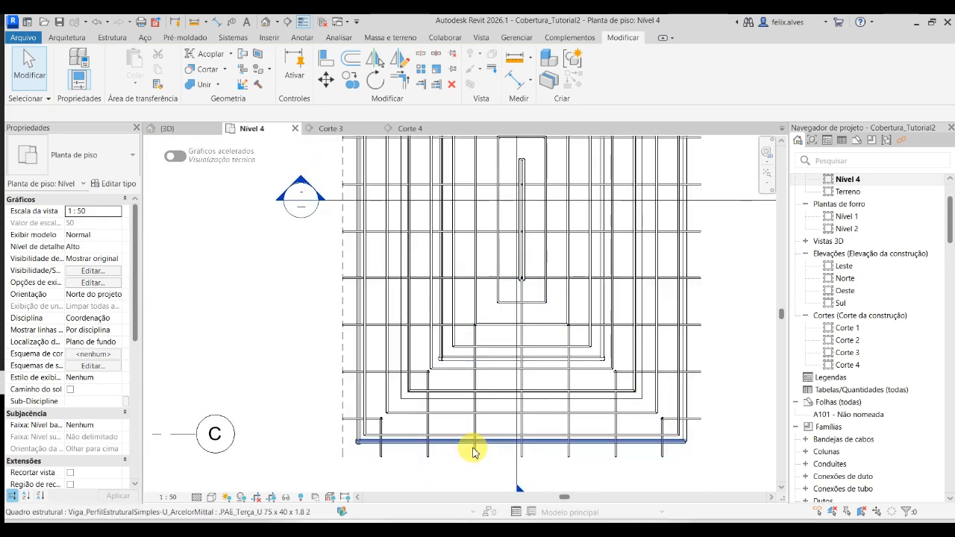
pyautogui.press('Tab')
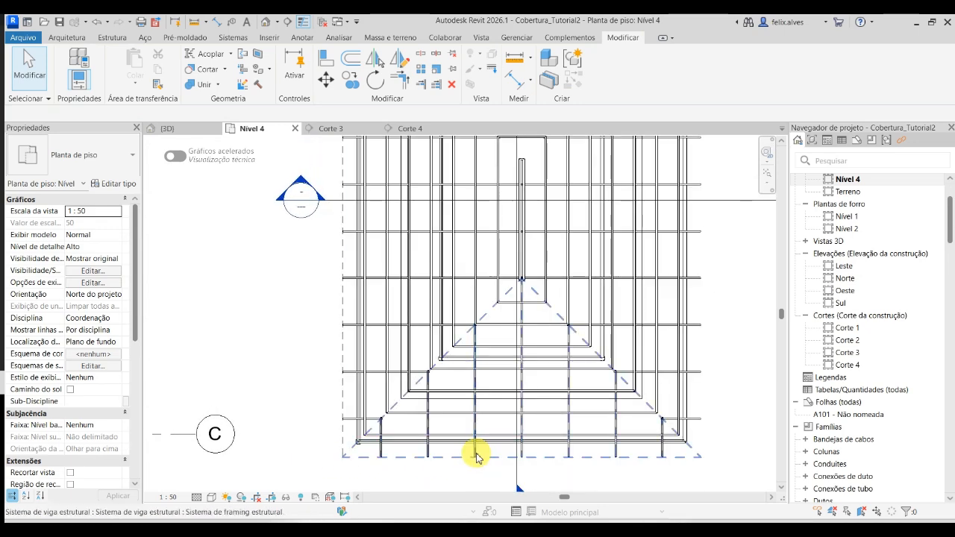
pyautogui.click(475, 452)
pyautogui.scroll(-2, 477, 453)
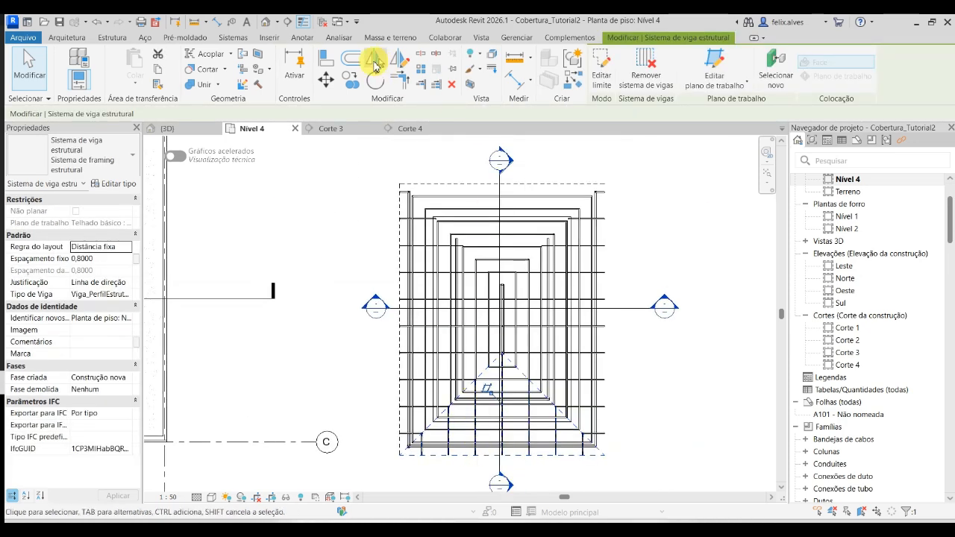
pyautogui.click(399, 58)
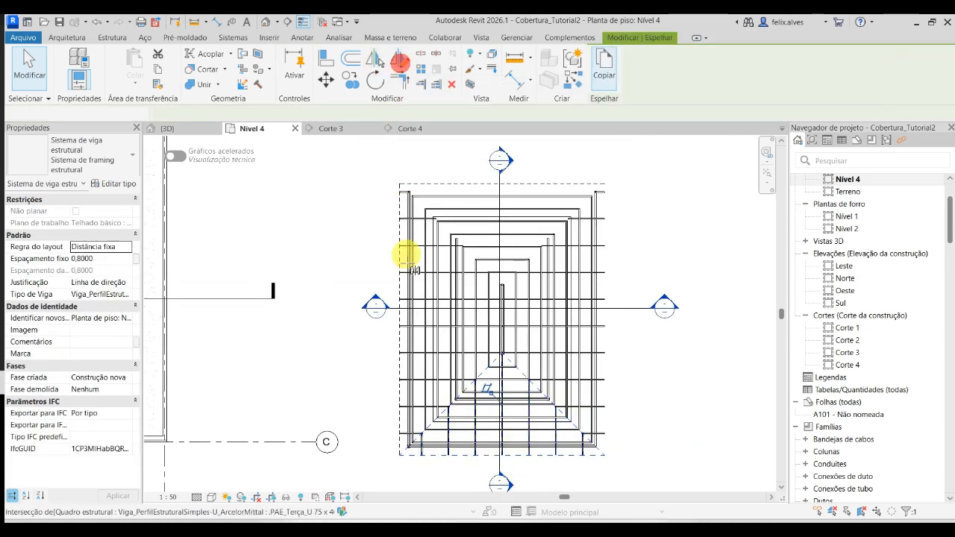
pyautogui.click(397, 318)
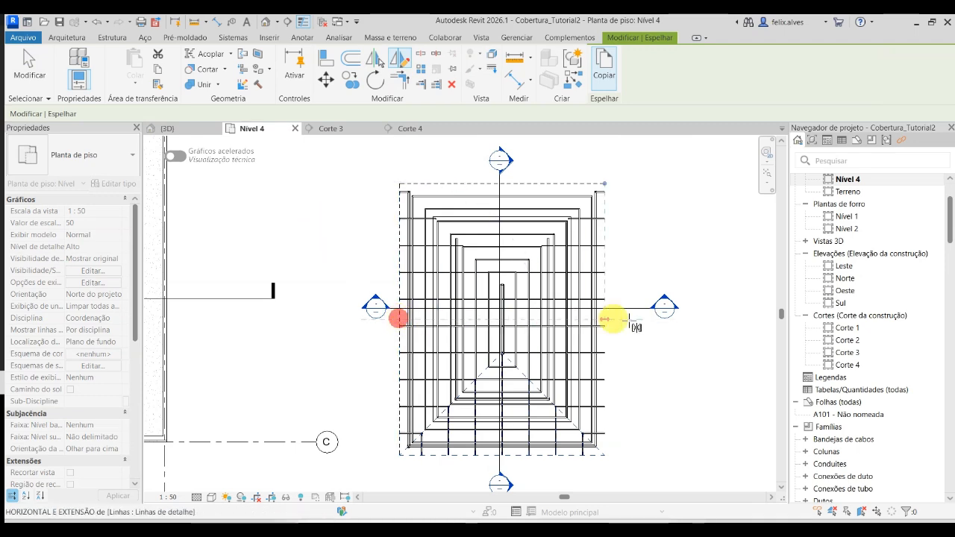
pyautogui.click(629, 323)
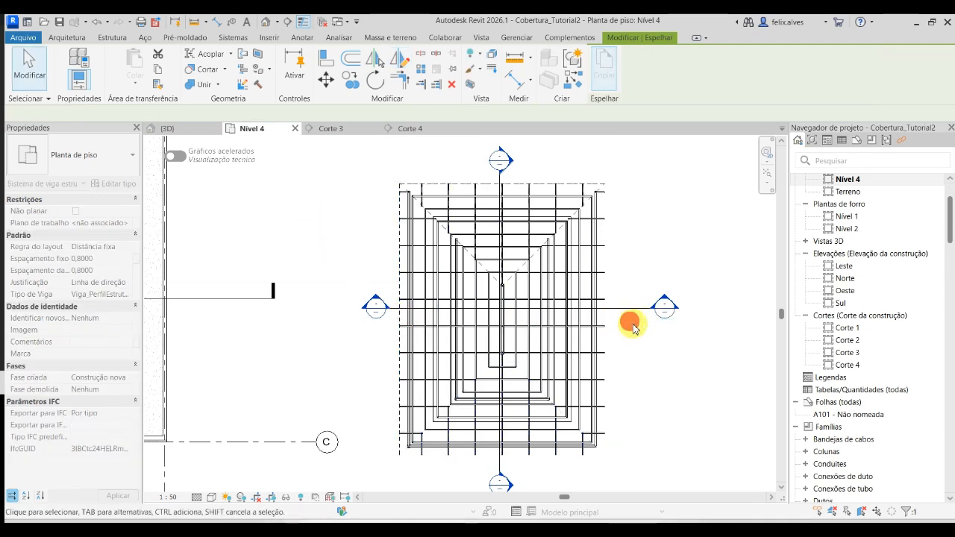
# - Mirror a copy of the south slope's .PAE_Terça_U 75 x 40 x 1.8 2 purlin beam system about a horizontal axis through the west eave line's midpoint
pyautogui.scroll(3, 485, 458)
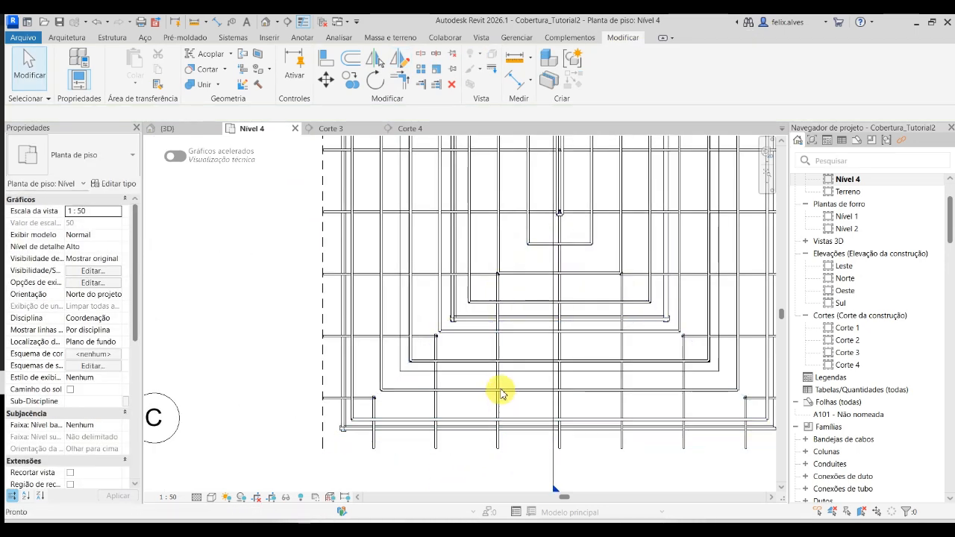
pyautogui.press('Tab')
pyautogui.click(480, 326)
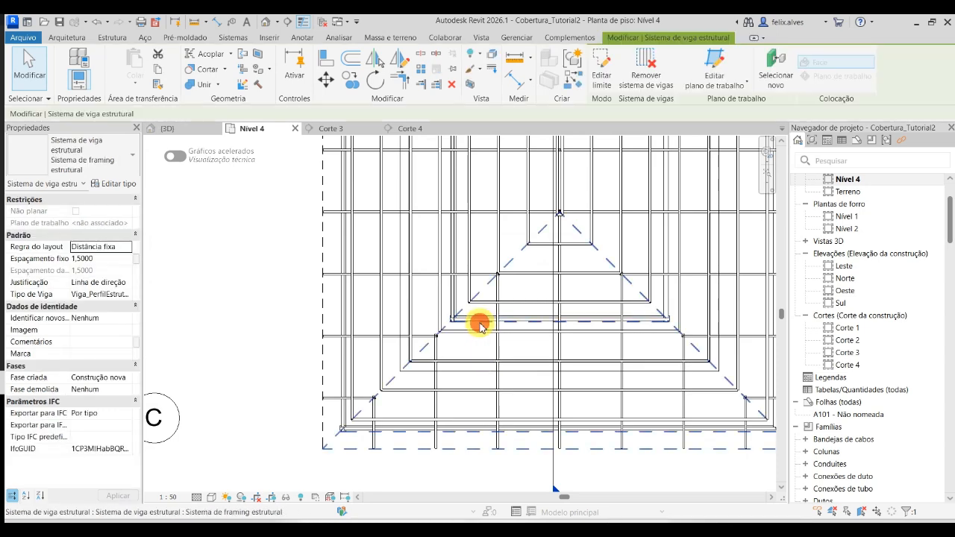
pyautogui.scroll(-2, 480, 328)
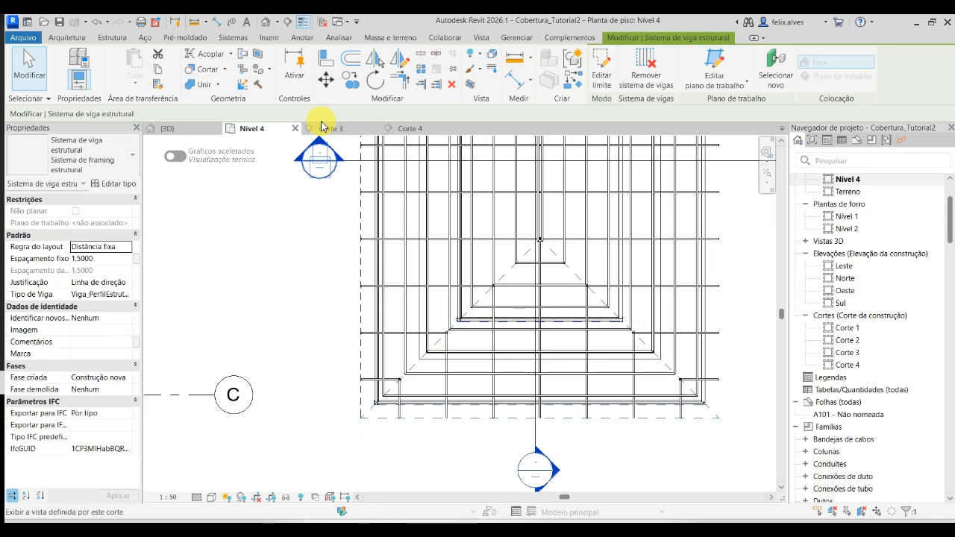
pyautogui.click(407, 67)
pyautogui.moveTo(365, 206); pyautogui.dragTo(374, 376, button='middle')
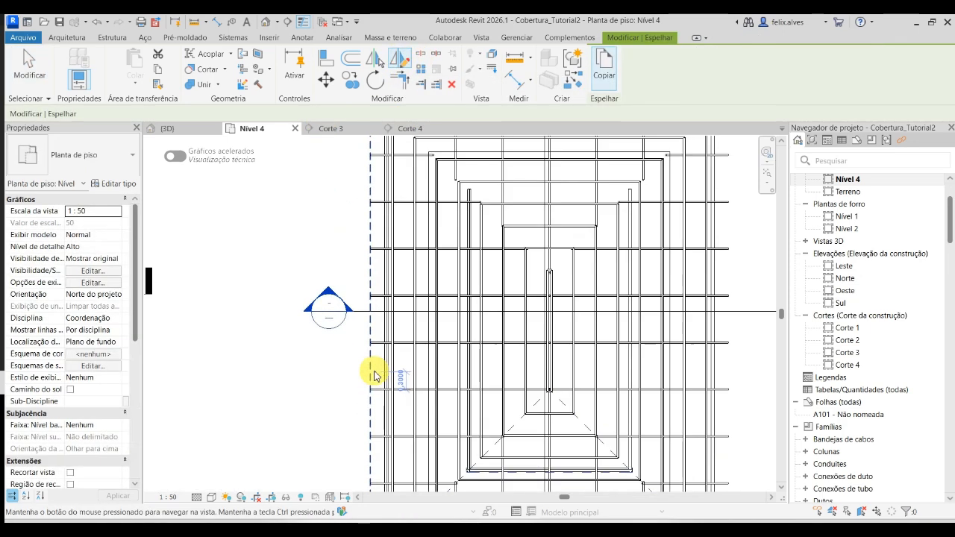
pyautogui.click(369, 332)
pyautogui.scroll(-2, 433, 334)
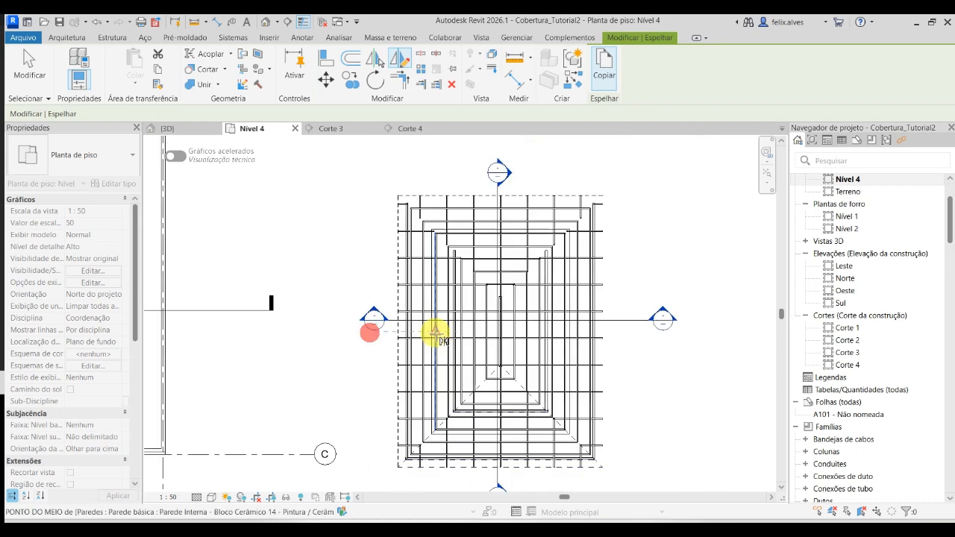
pyautogui.click(608, 333)
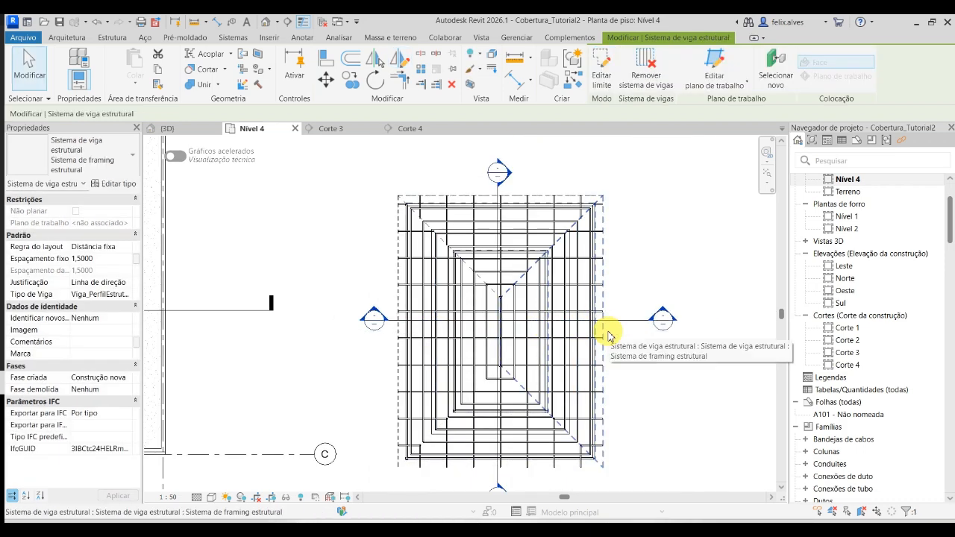
# - Delete the auxiliary detail lines along the west and north eaves, and return to the 3D view to examine the whole roof structure
pyautogui.click(396, 406)
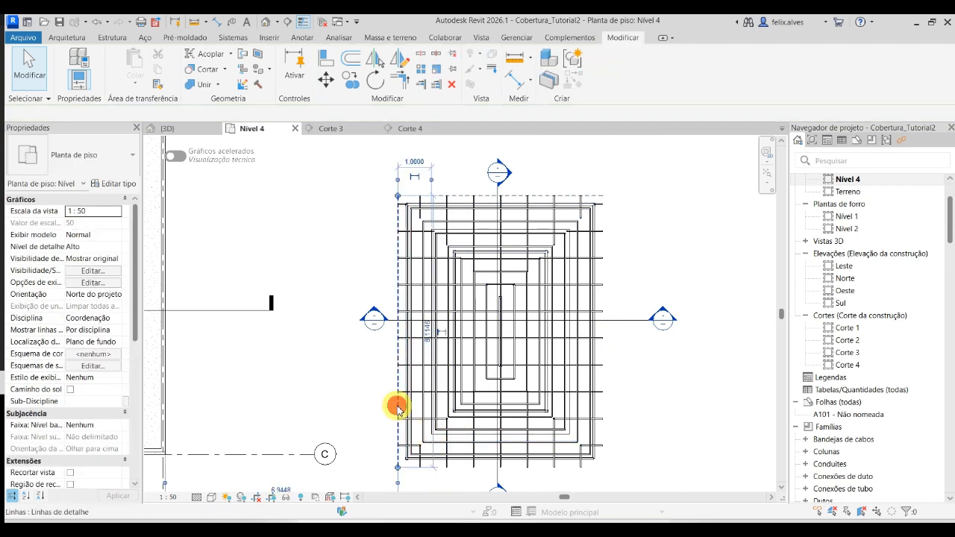
pyautogui.click(396, 407)
pyautogui.press('Delete')
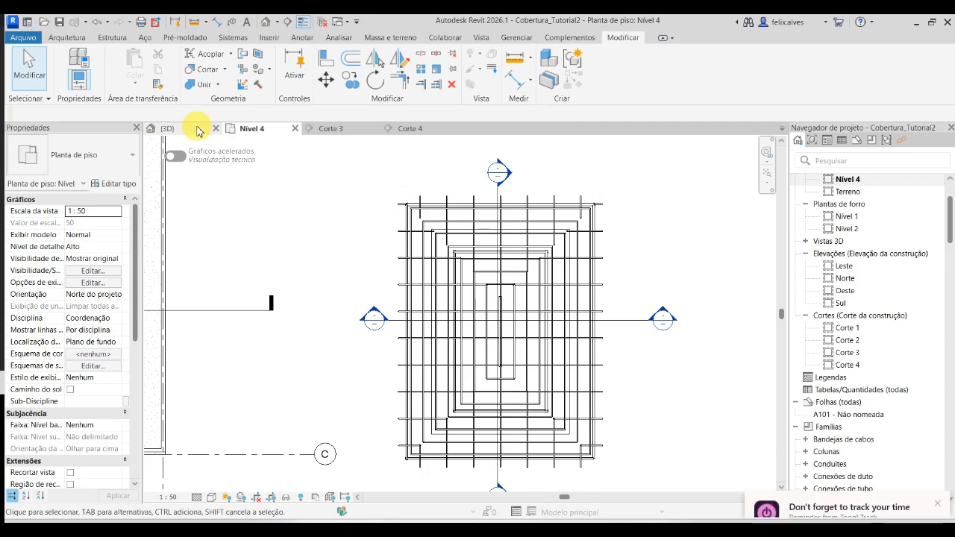
pyautogui.click(195, 129)
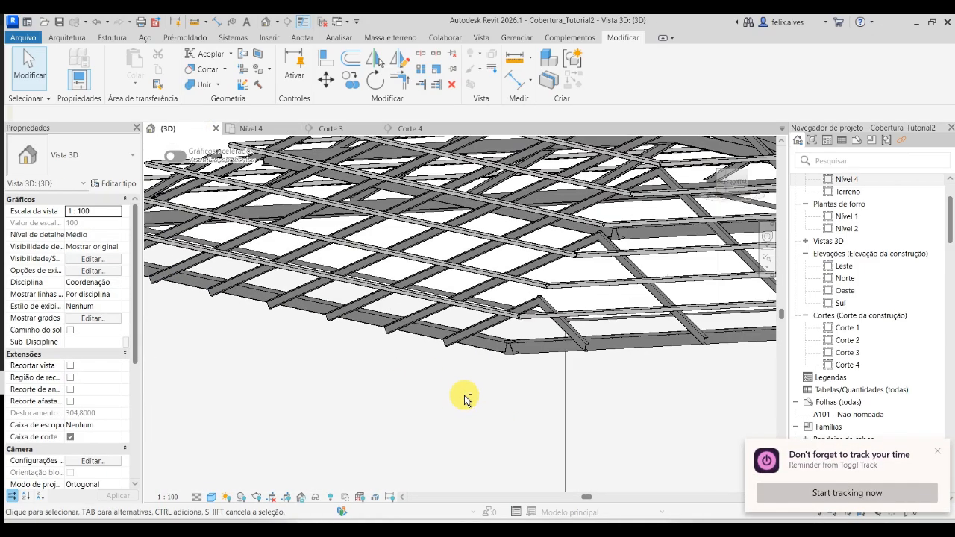
pyautogui.keyDown('shift'); pyautogui.moveTo(464, 401); pyautogui.dragTo(418, 433, button='middle'); pyautogui.keyUp('shift')
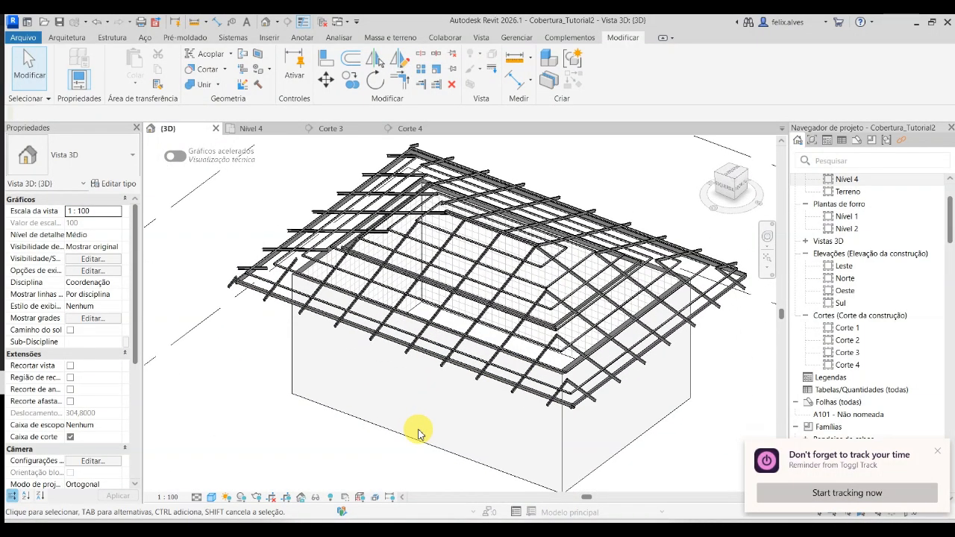
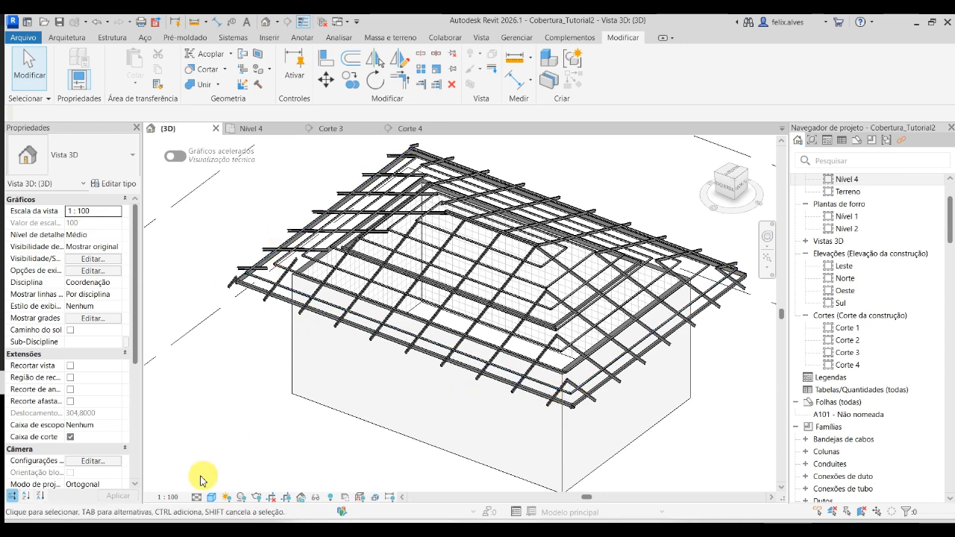
# - Reveal hidden elements in the 3D view, unhide the .PAE-Telhado Cerâmico roof, and leave the reveal mode
pyautogui.click(332, 498)
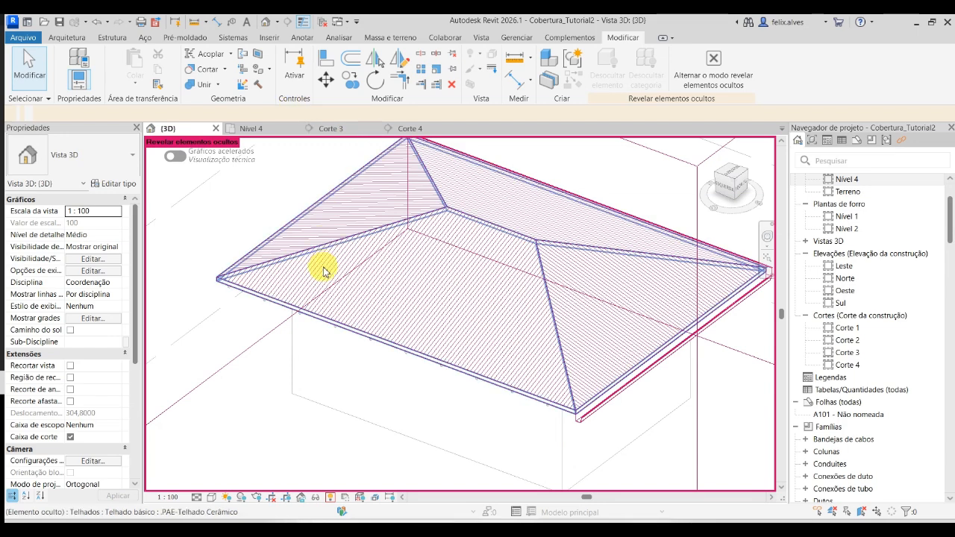
pyautogui.click(323, 270)
pyautogui.rightClick(323, 270)
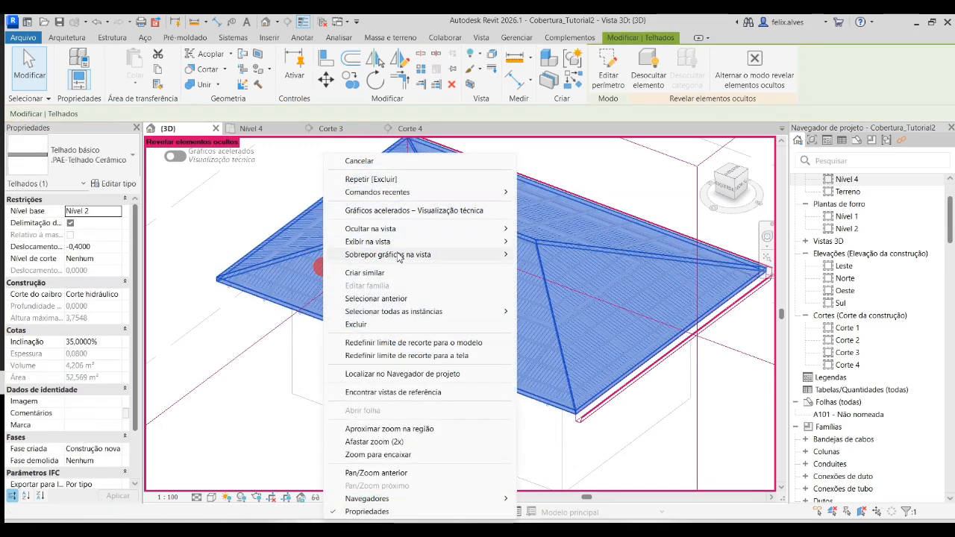
pyautogui.moveTo(398, 231)
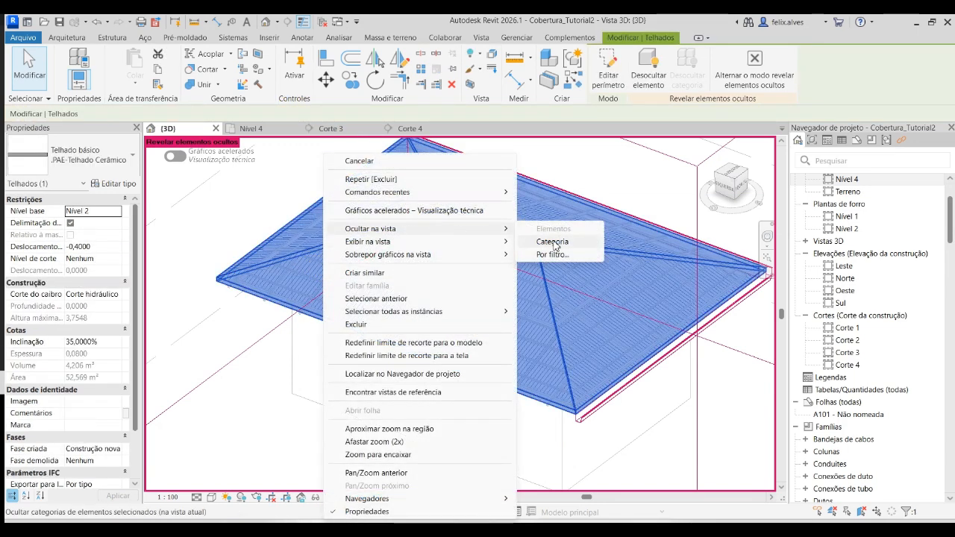
pyautogui.click(655, 73)
pyautogui.click(383, 458)
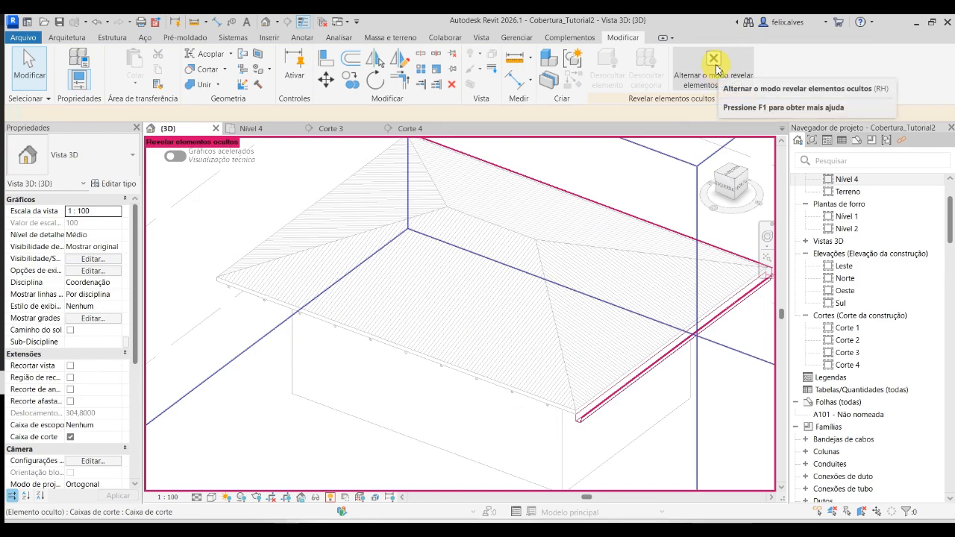
pyautogui.click(713, 60)
pyautogui.scroll(-2, 450, 429)
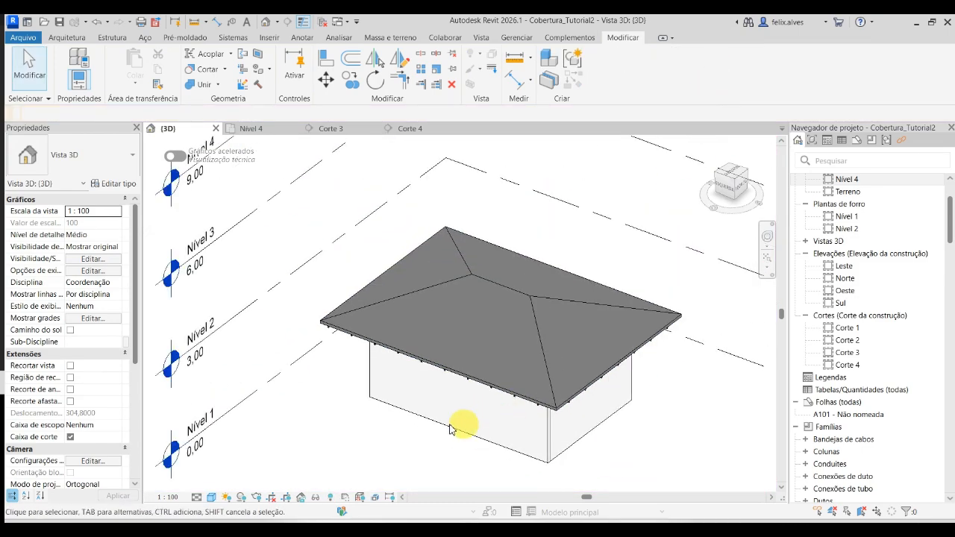
pyautogui.keyDown('shift'); pyautogui.moveTo(450, 429); pyautogui.dragTo(188, 448, button='middle'); pyautogui.keyUp('shift')
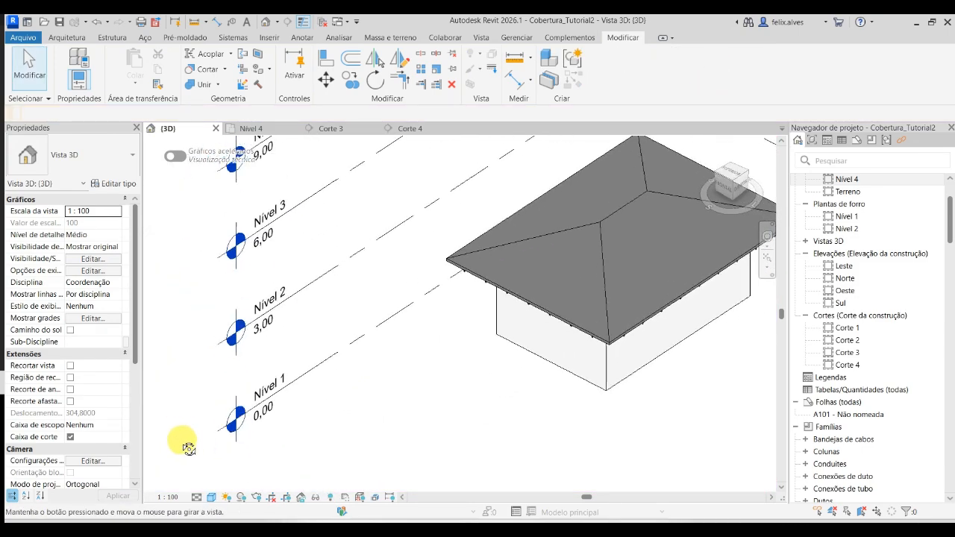
# - Open sheet A101 - Não nomeada, change its A1 métrico title block to the PAE_A2_EP type, and check the title block's layout
pyautogui.doubleClick(849, 416)
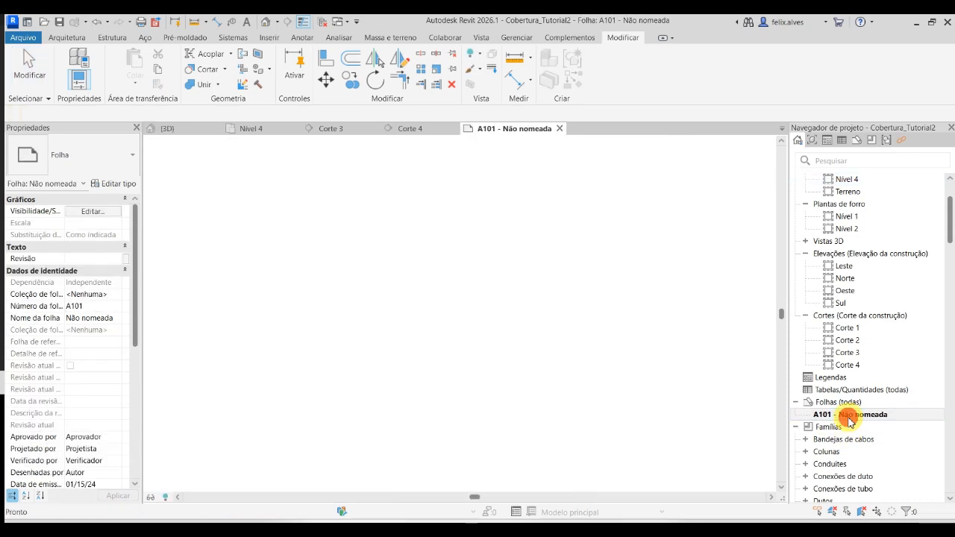
pyautogui.scroll(-1, 315, 409)
pyautogui.moveTo(335, 368); pyautogui.dragTo(309, 310, button='middle')
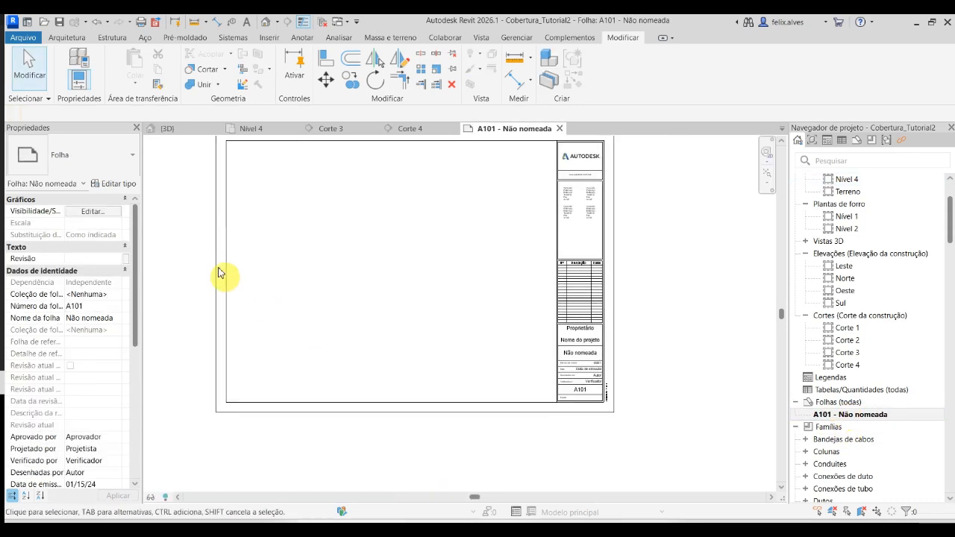
pyautogui.click(216, 237)
pyautogui.moveTo(236, 274); pyautogui.dragTo(250, 373, button='middle')
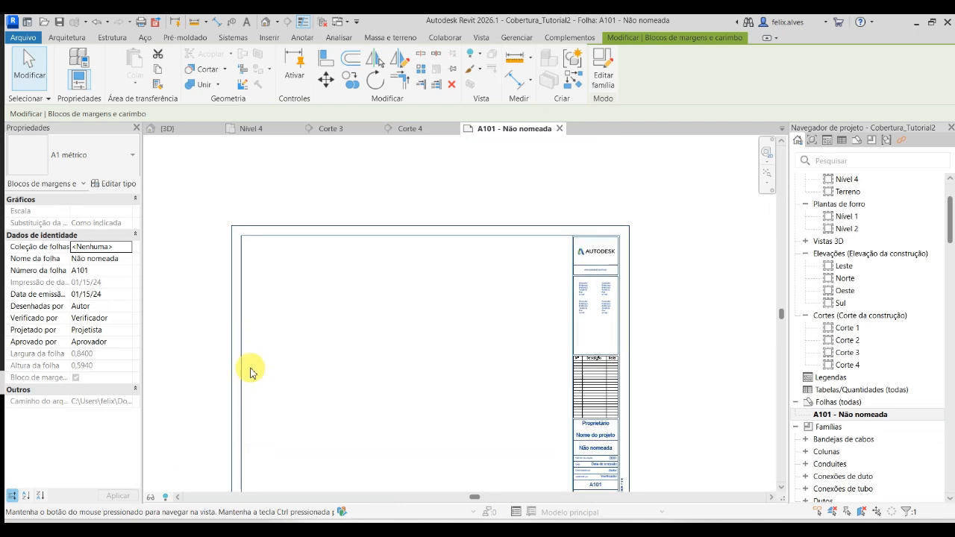
pyautogui.click(122, 161)
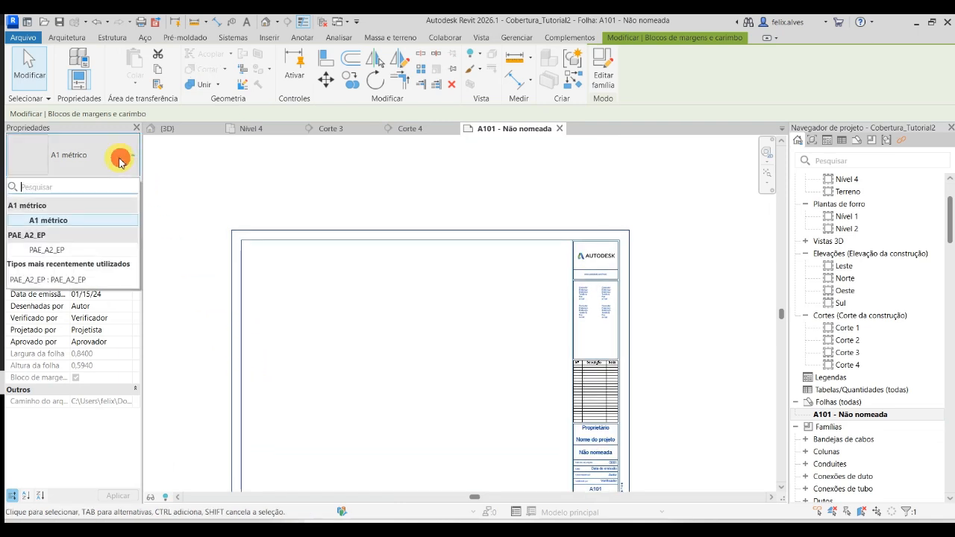
pyautogui.click(62, 252)
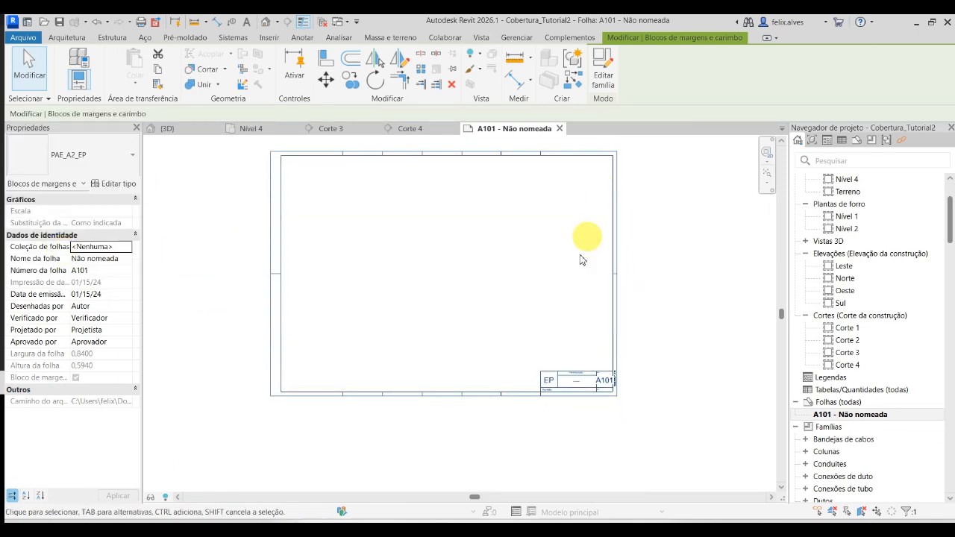
pyautogui.scroll(4, 589, 354)
pyautogui.moveTo(588, 390); pyautogui.dragTo(541, 305, button='middle')
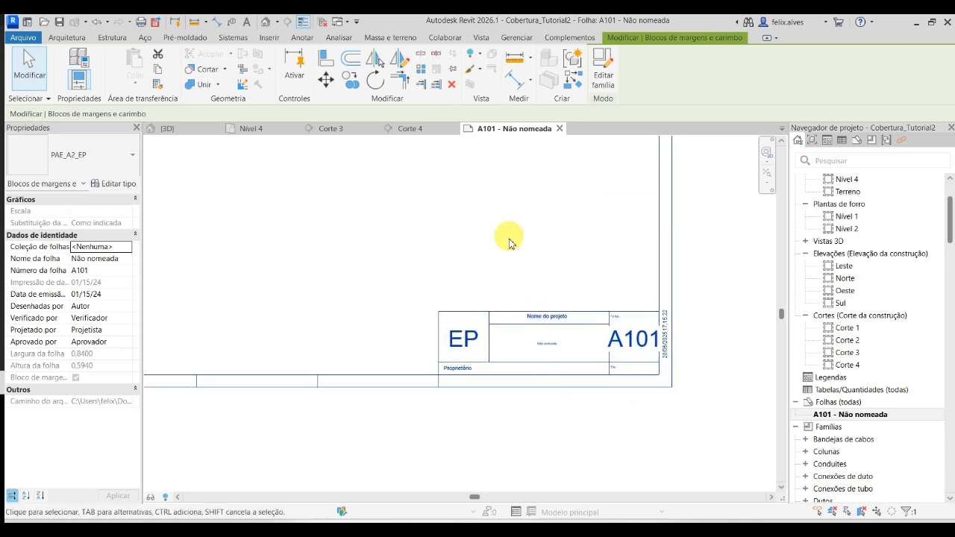
pyautogui.scroll(-2, 514, 287)
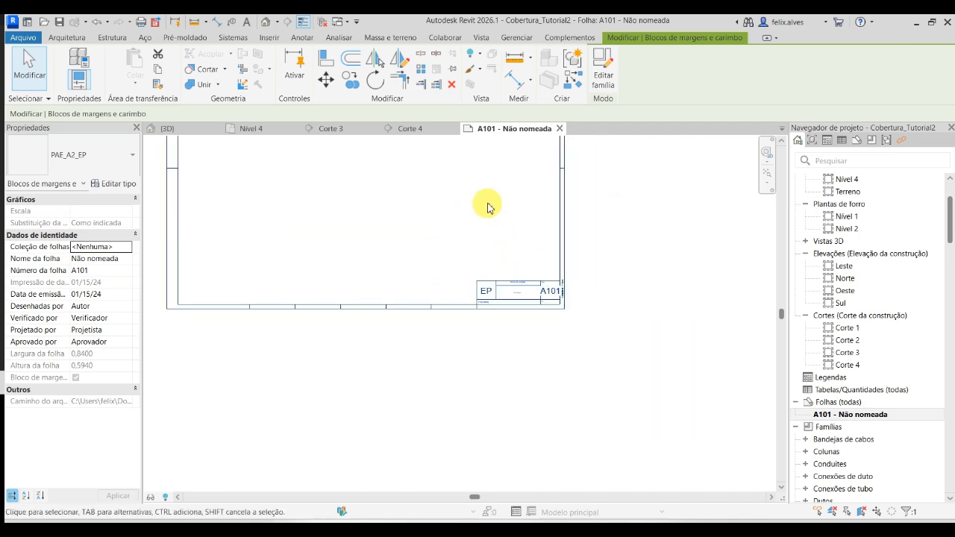
pyautogui.moveTo(488, 207); pyautogui.dragTo(529, 345, button='middle')
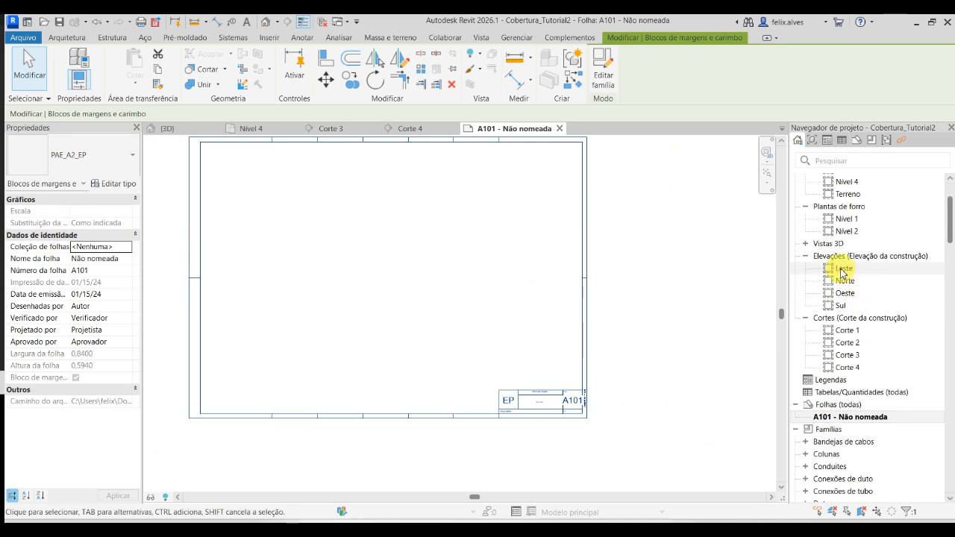
pyautogui.scroll(2, 844, 271)
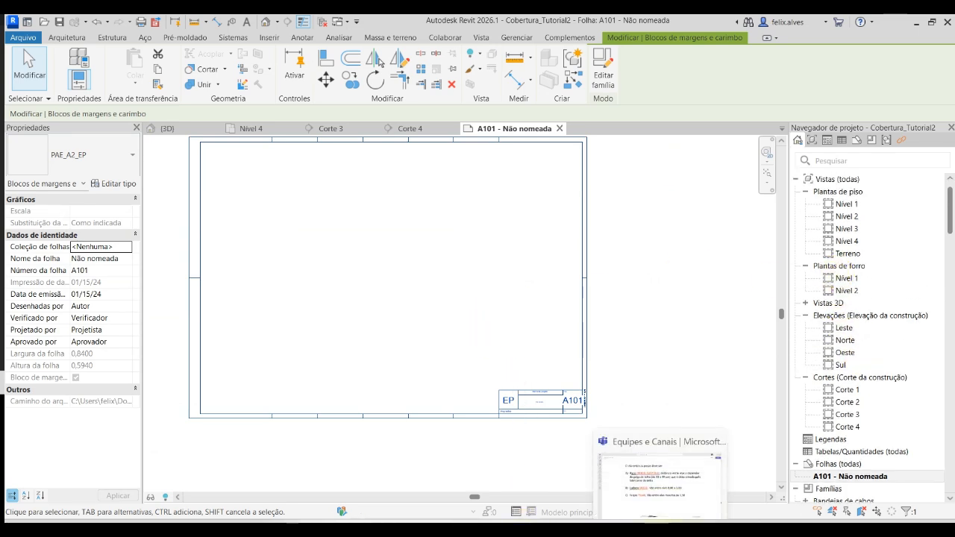
# - Switch to Microsoft Teams and open the PAE - Turma 01 assignment "Trabalho Final Fase 1: Projeto Executivo - 55% da nota" in student view
pyautogui.click(666, 485)
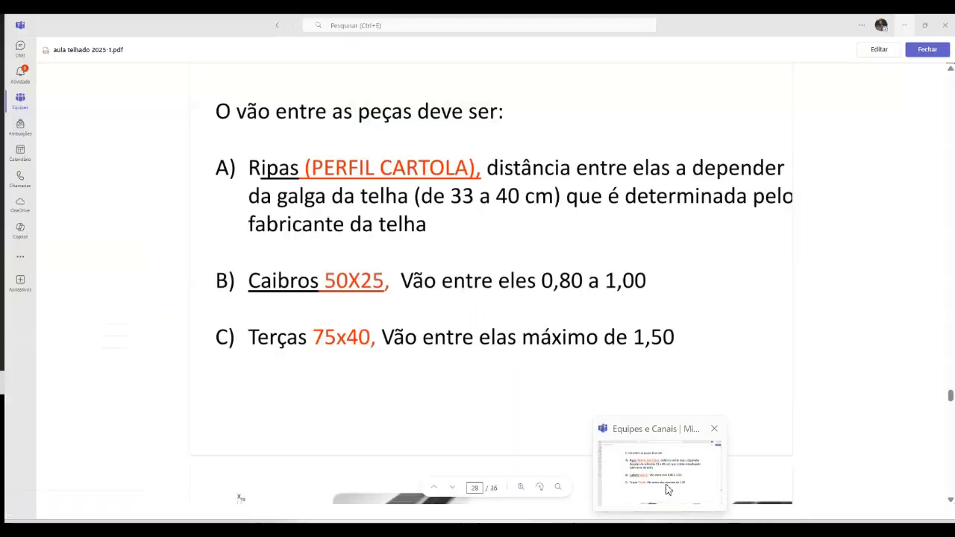
pyautogui.click(21, 125)
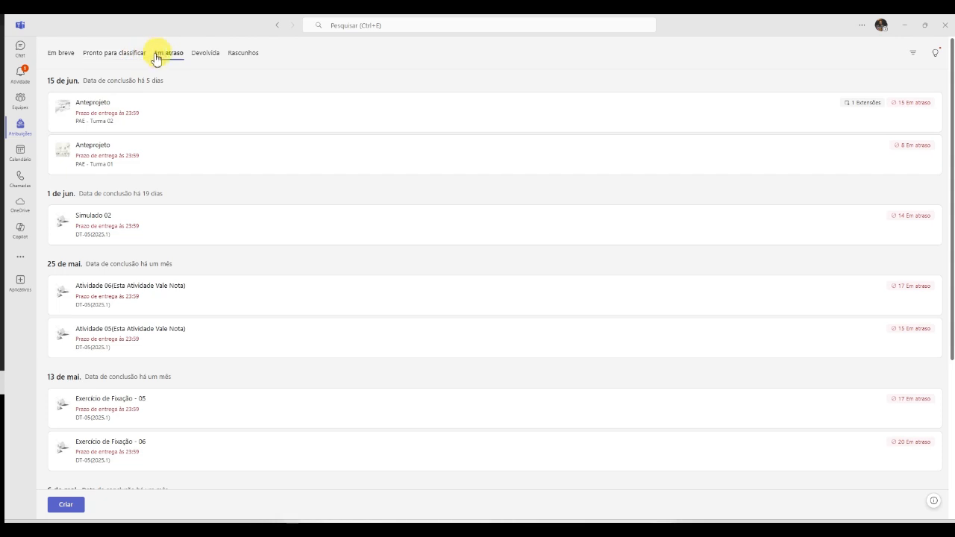
pyautogui.click(132, 54)
pyautogui.click(60, 53)
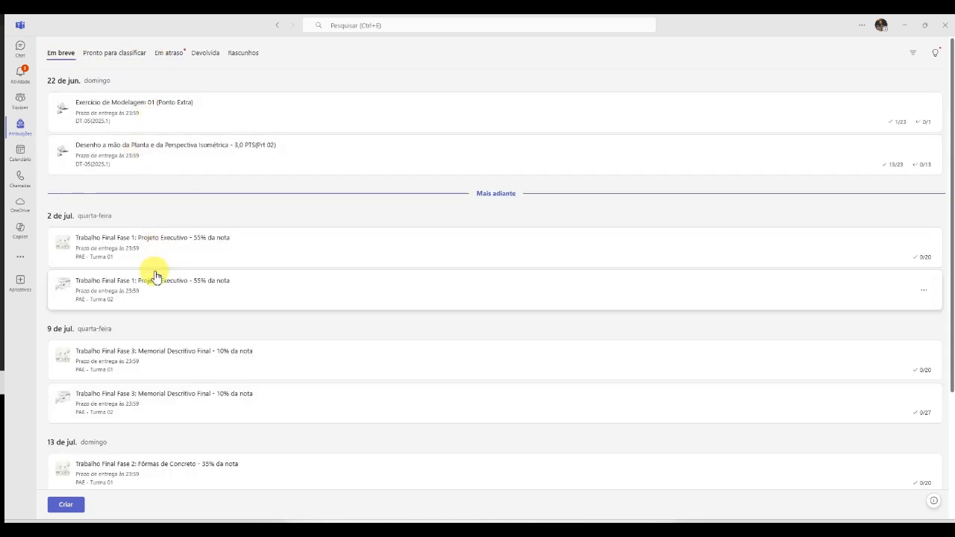
pyautogui.click(156, 246)
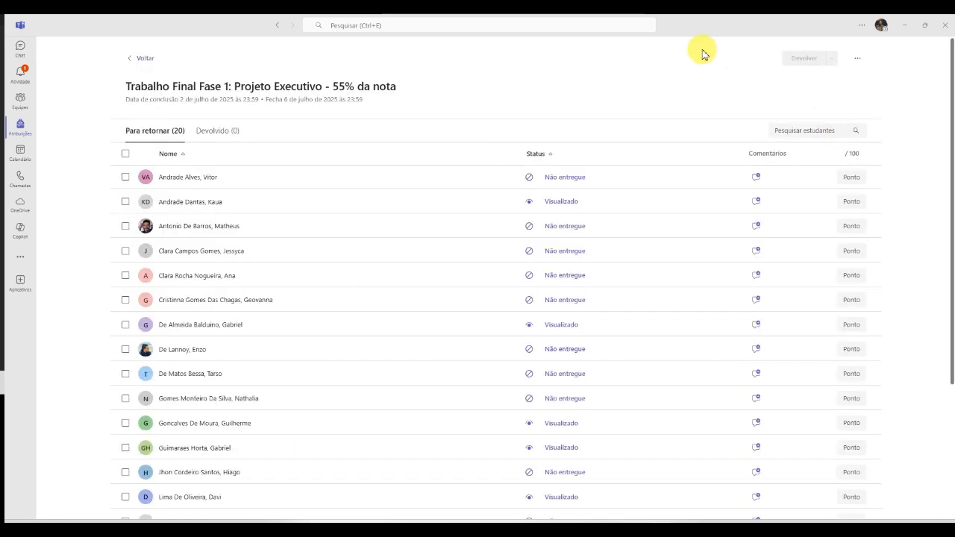
pyautogui.click(861, 62)
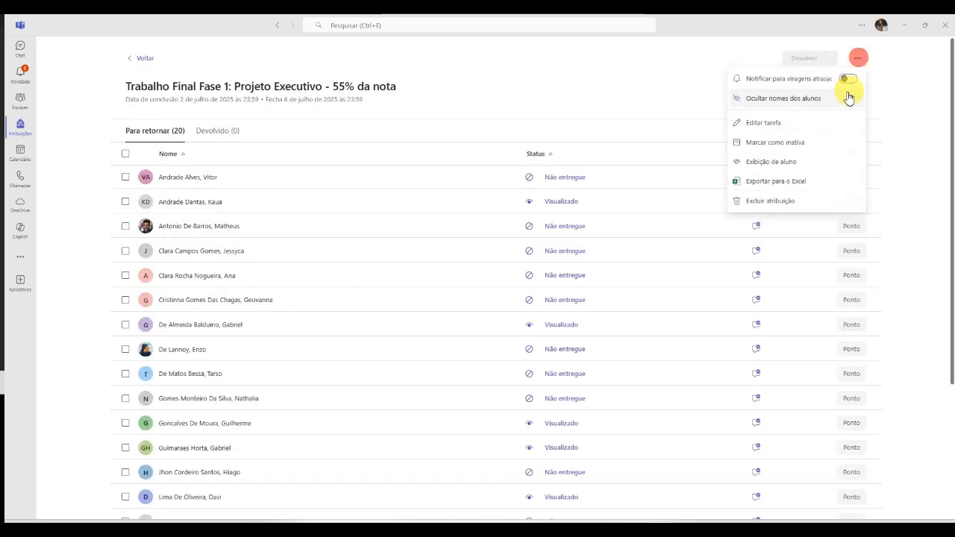
pyautogui.click(776, 164)
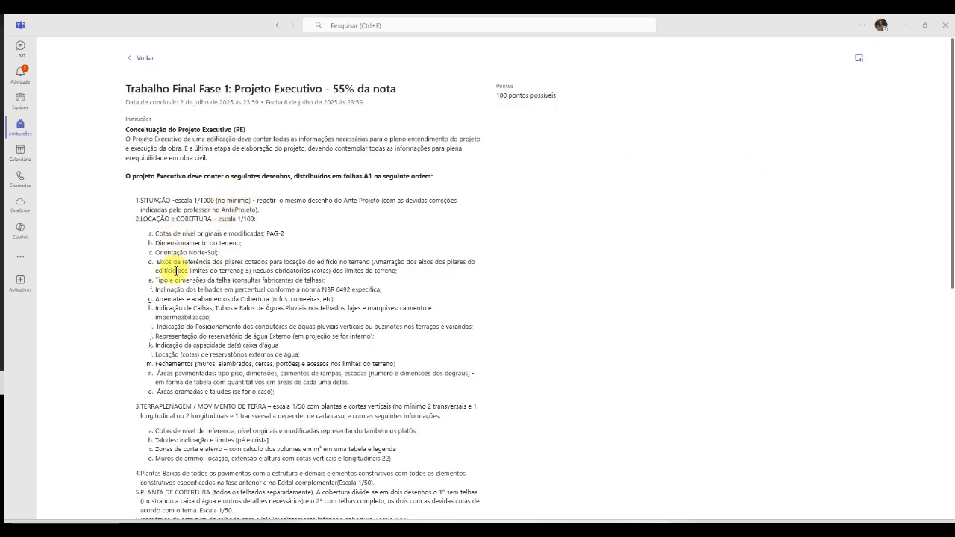
# - Find and highlight the assignment's item 6 on the roof structure isometric, and return to Revit
pyautogui.scroll(-3, 175, 262)
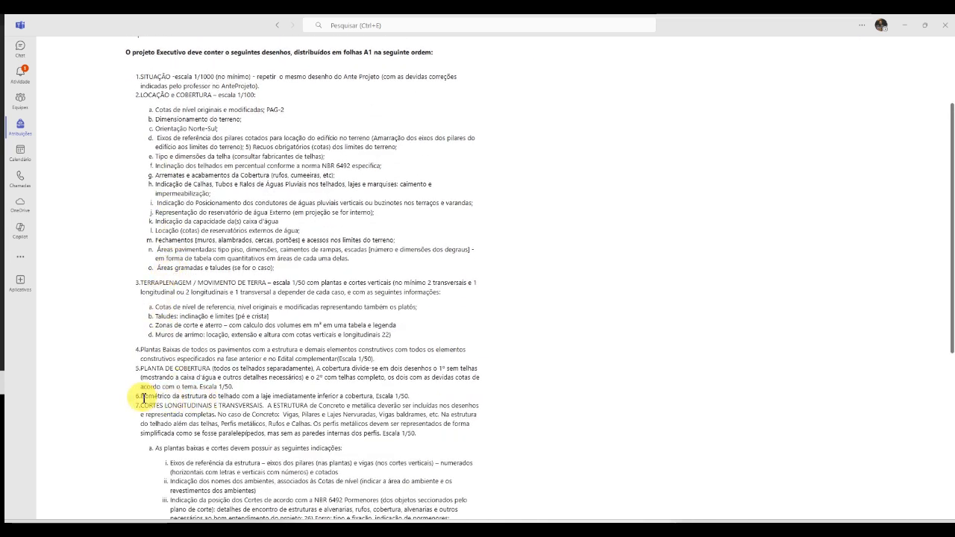
pyautogui.moveTo(144, 397); pyautogui.dragTo(410, 395)
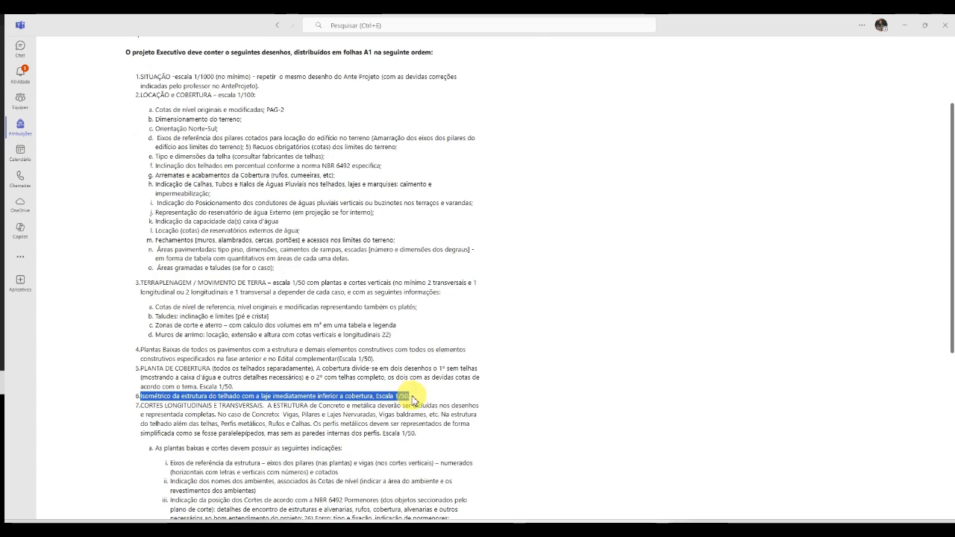
pyautogui.click(905, 30)
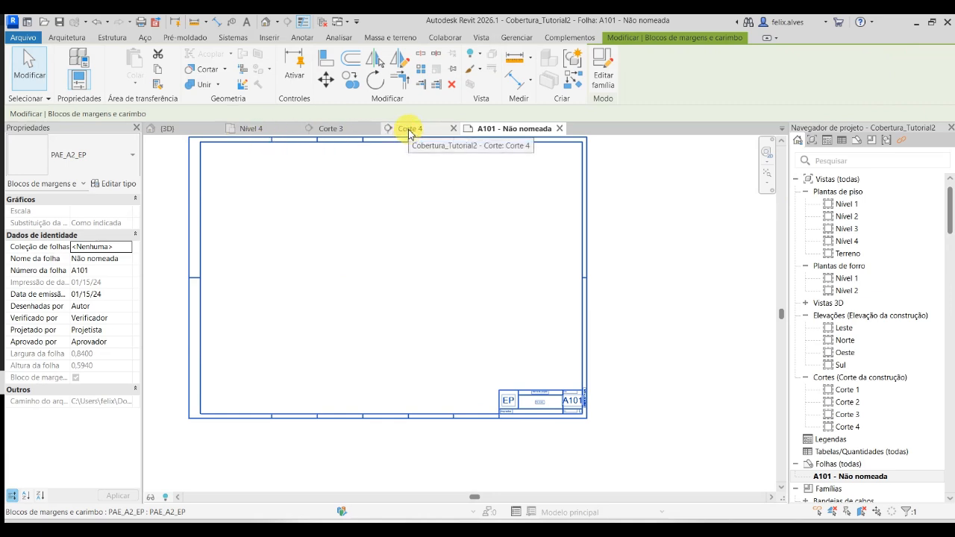
# - Examine the roof framing and section lines in the Nível 4 plan, select the Corte 4 section line, and open the Corte 4 view
pyautogui.click(277, 128)
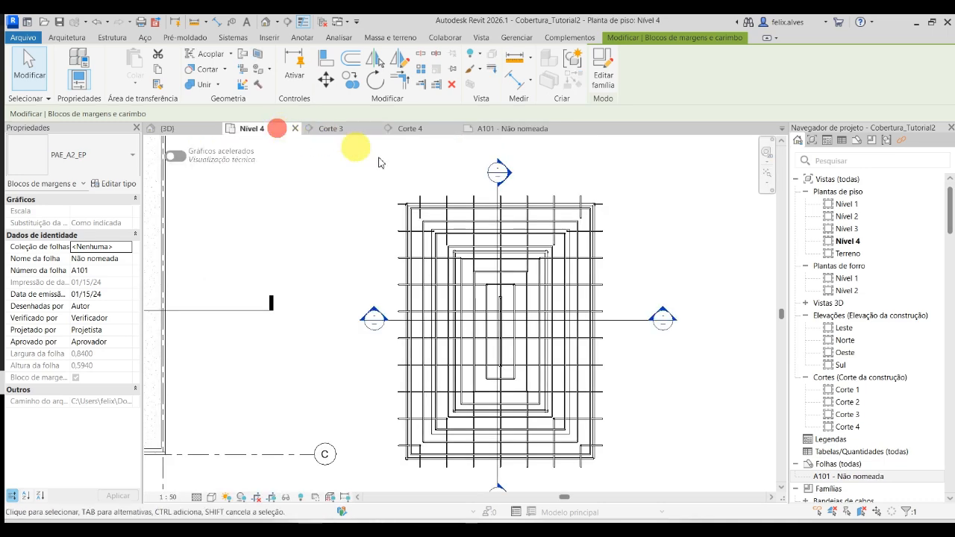
pyautogui.scroll(1, 490, 264)
pyautogui.scroll(-1, 481, 273)
pyautogui.moveTo(366, 212); pyautogui.dragTo(333, 200, button='middle')
pyautogui.scroll(2, 341, 200)
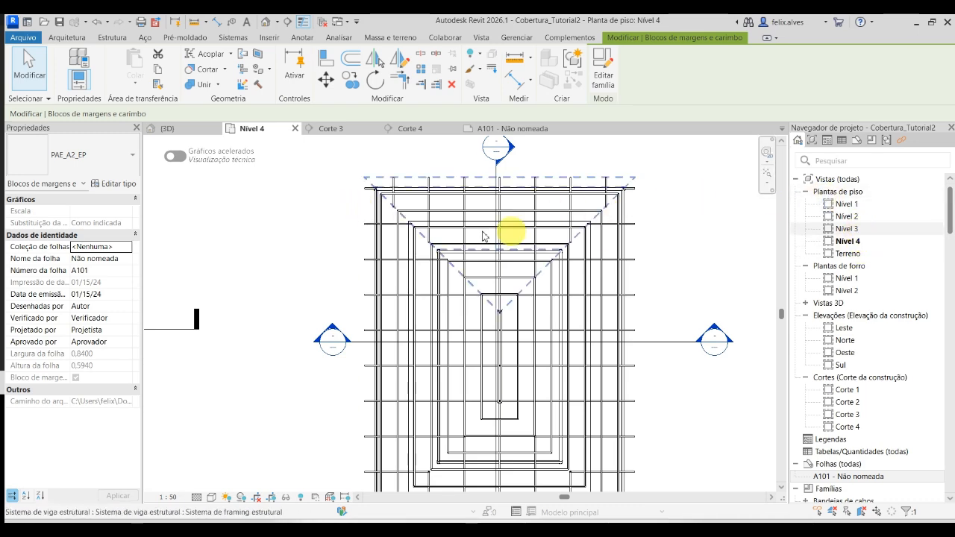
pyautogui.scroll(-2, 716, 344)
pyautogui.click(683, 348)
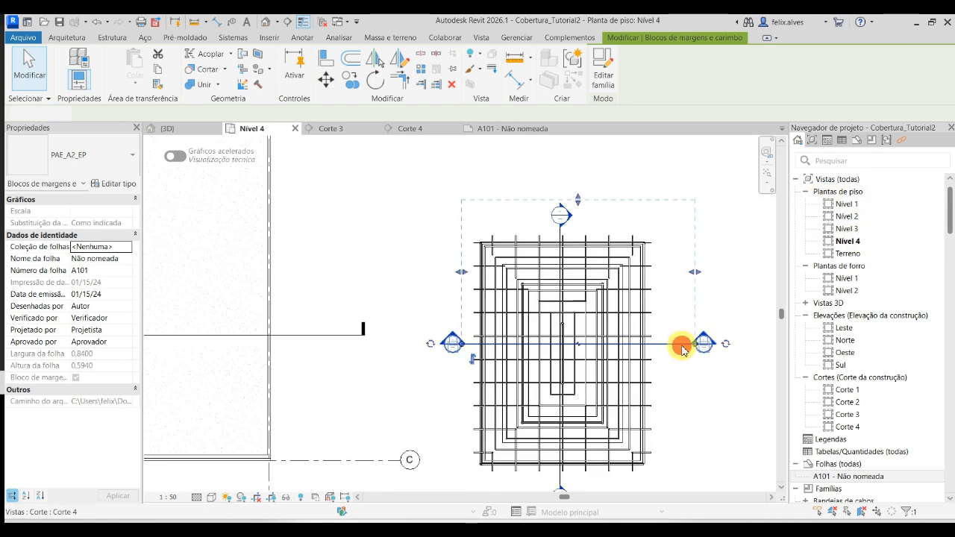
pyautogui.rightClick(683, 348)
pyautogui.click(410, 133)
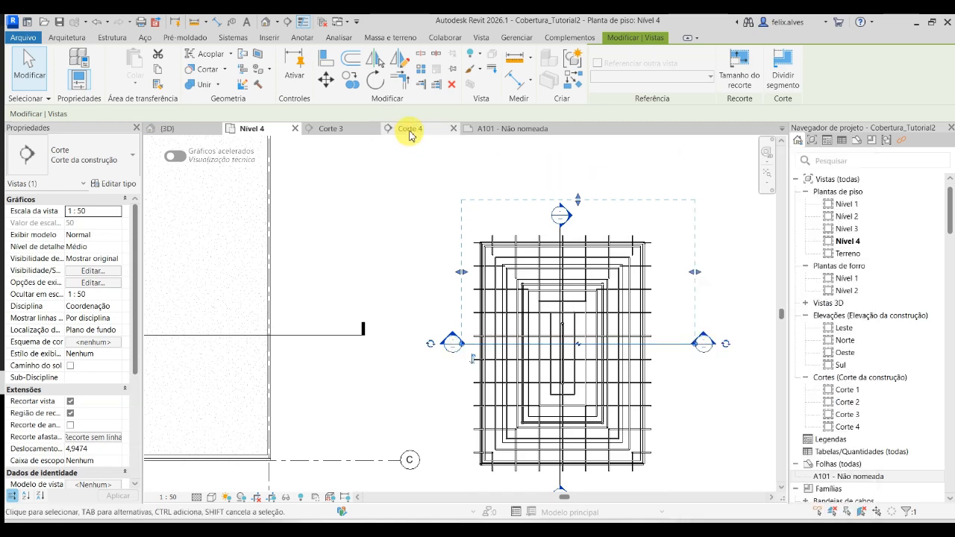
# - Reveal hidden elements in Corte 4, unhide the levels category, leave the reveal mode, and select the Nível 2 level line
pyautogui.scroll(-5, 437, 303)
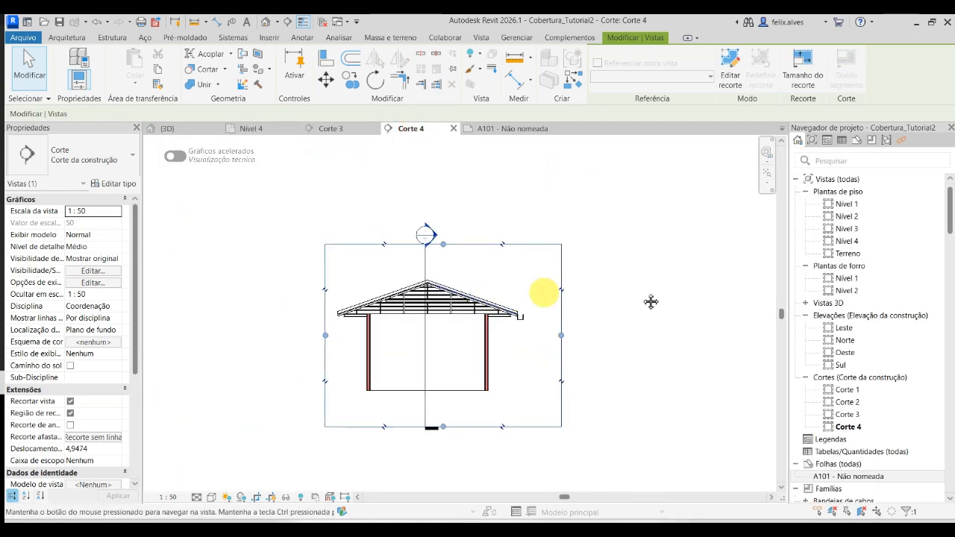
pyautogui.moveTo(652, 302); pyautogui.dragTo(679, 294, button='middle')
pyautogui.click(300, 497)
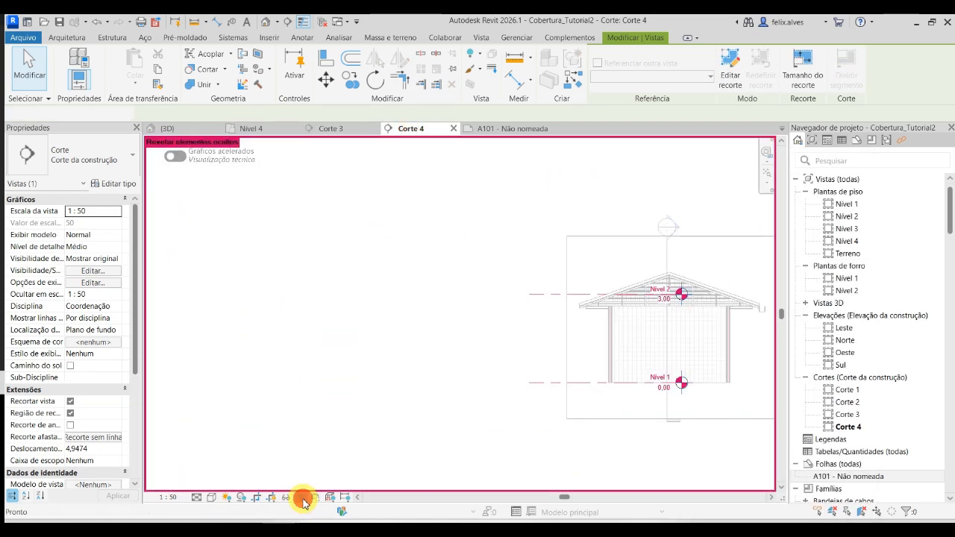
pyautogui.scroll(-2, 364, 419)
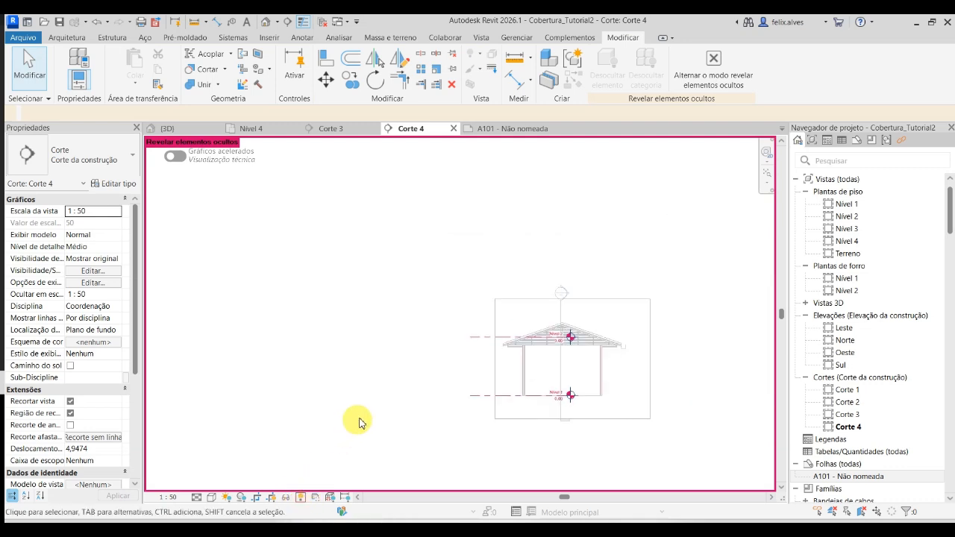
pyautogui.click(483, 344)
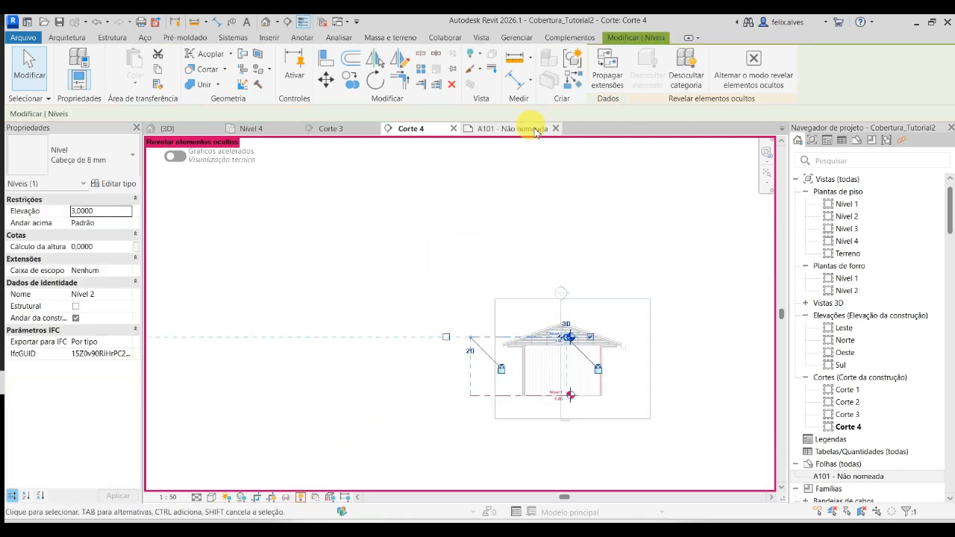
pyautogui.click(686, 69)
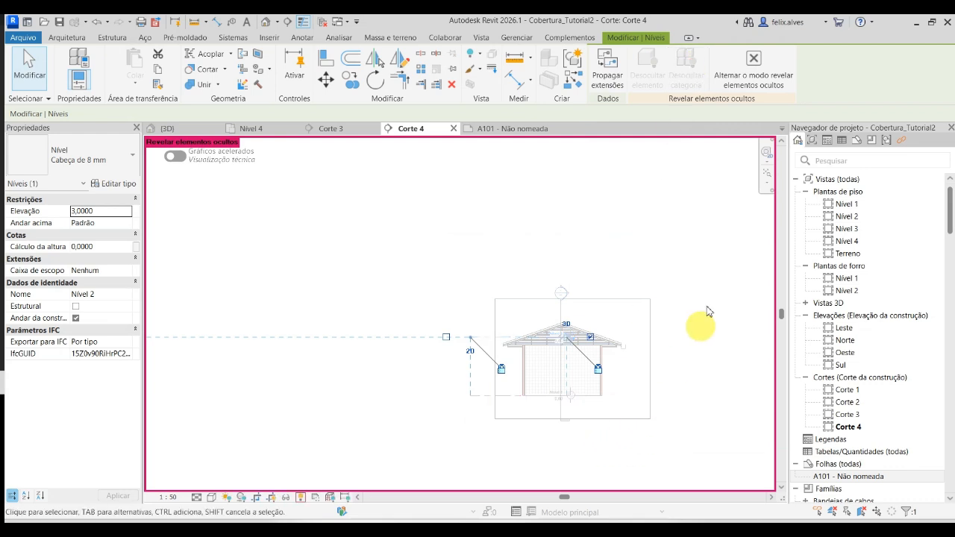
pyautogui.click(755, 66)
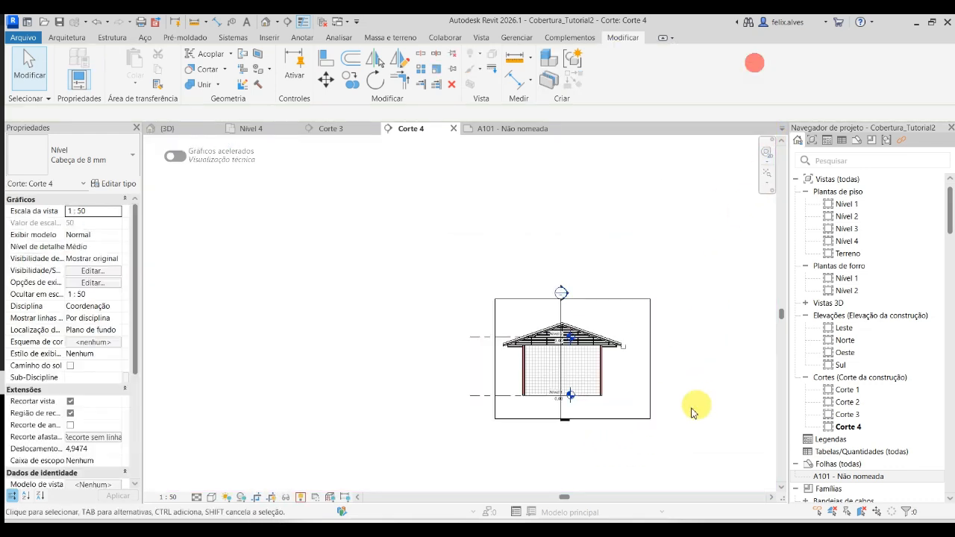
pyautogui.click(482, 336)
pyautogui.scroll(5, 552, 358)
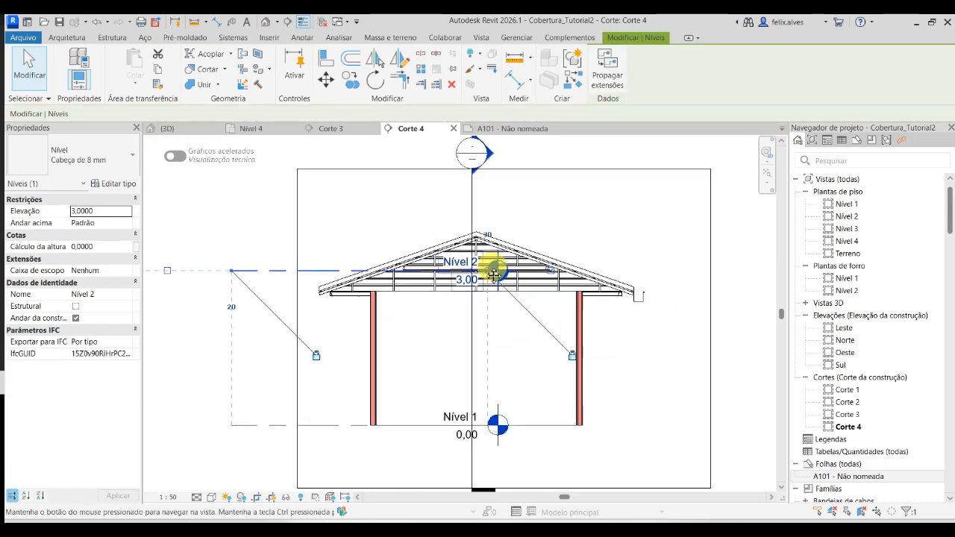
# - Move the aligned level heads of Nível 1 and Nível 2 in Corte 4 out to the crop boundary beyond the eave
pyautogui.moveTo(445, 267); pyautogui.dragTo(655, 282)
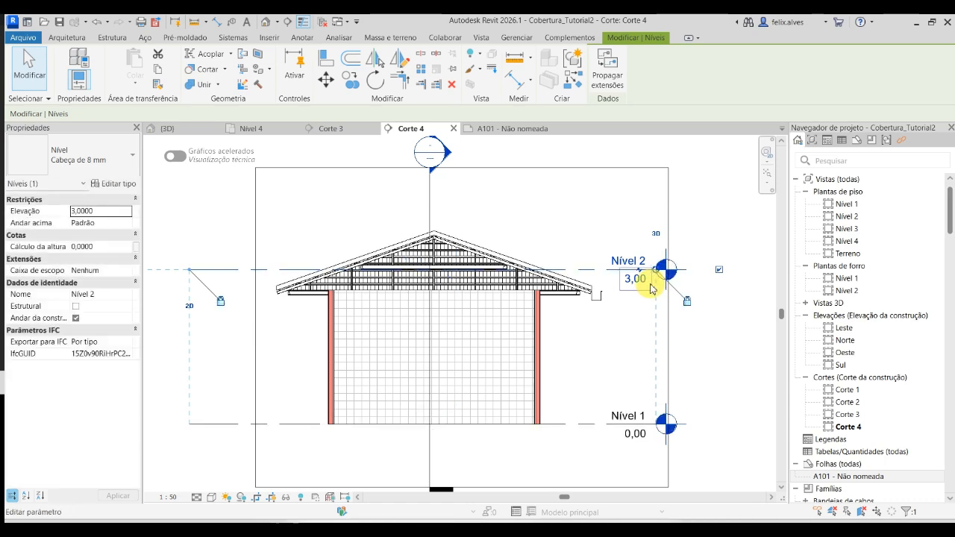
pyautogui.click(721, 370)
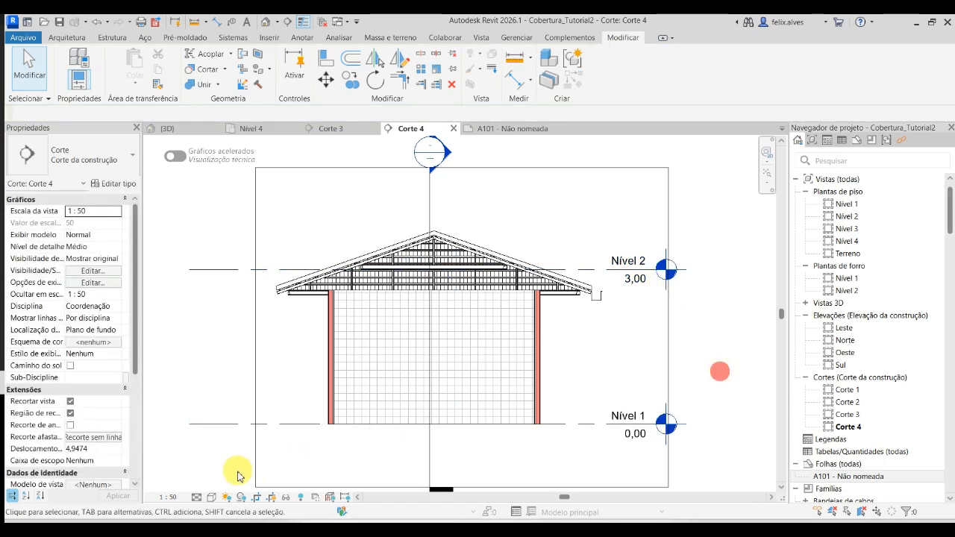
pyautogui.moveTo(605, 364); pyautogui.dragTo(565, 368, button='middle')
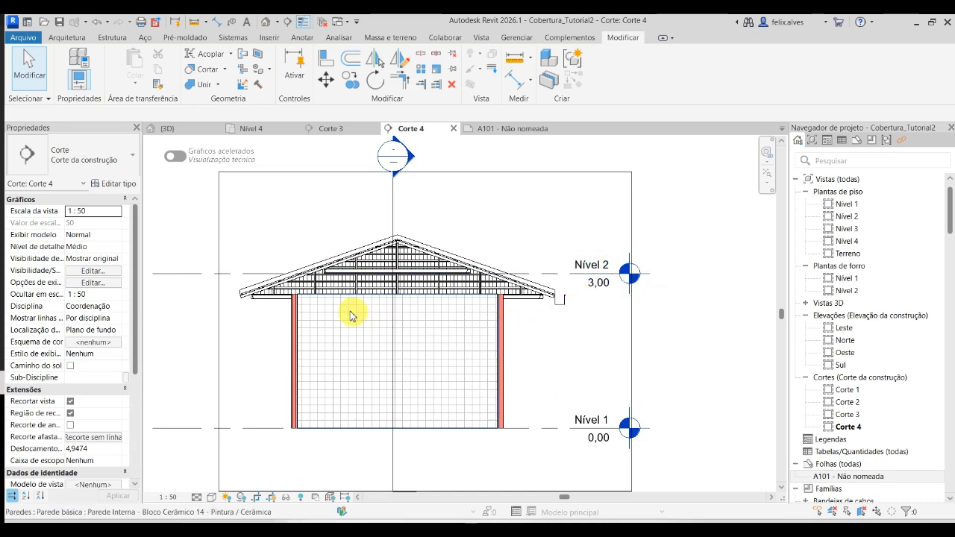
# - Select the cut wall beneath the roof in Corte 4 and check its unconnected height
pyautogui.scroll(2, 302, 300)
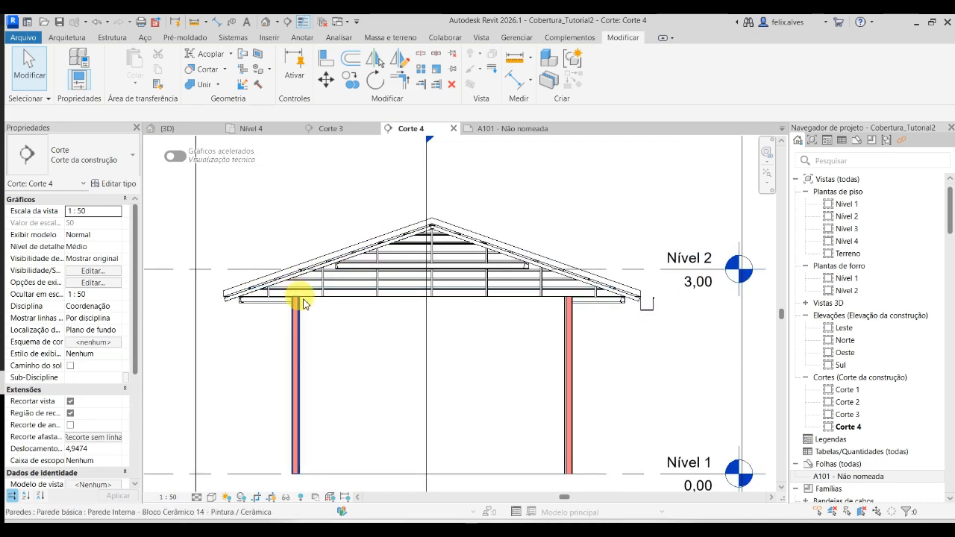
pyautogui.click(571, 350)
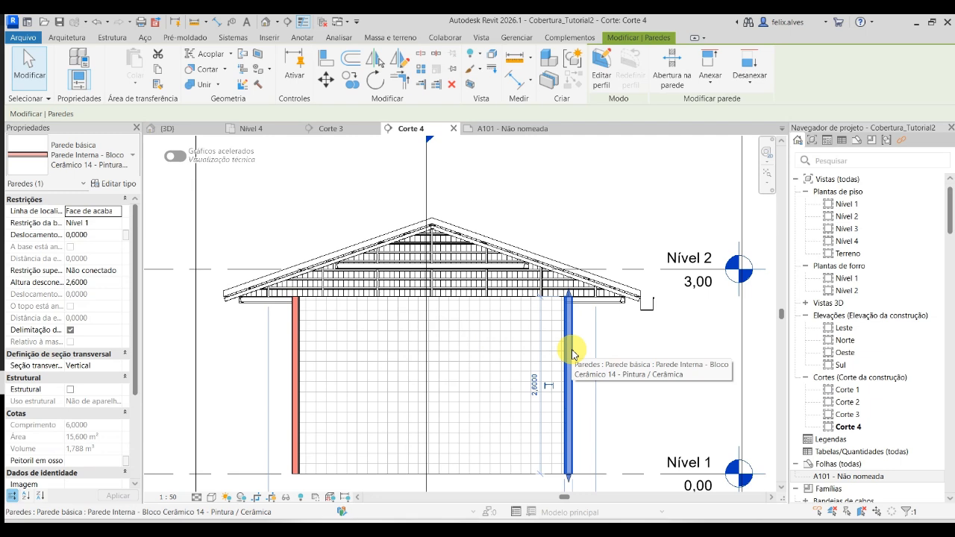
pyautogui.click(206, 245)
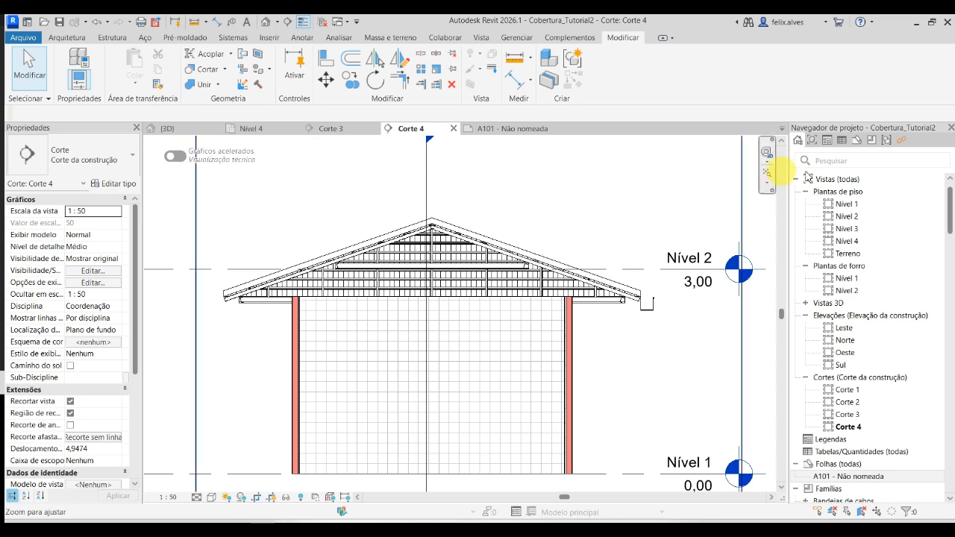
# - Open the Nível 1 floor plan and start a Genérico 150 mm floor with a height offset of 2,6000 from Nível 1
pyautogui.click(846, 204)
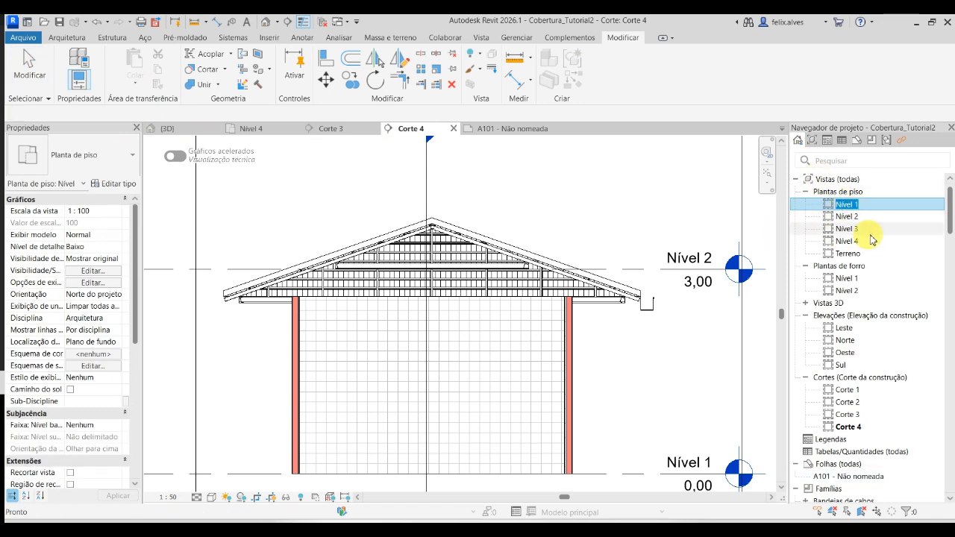
pyautogui.click(858, 216)
pyautogui.doubleClick(873, 210)
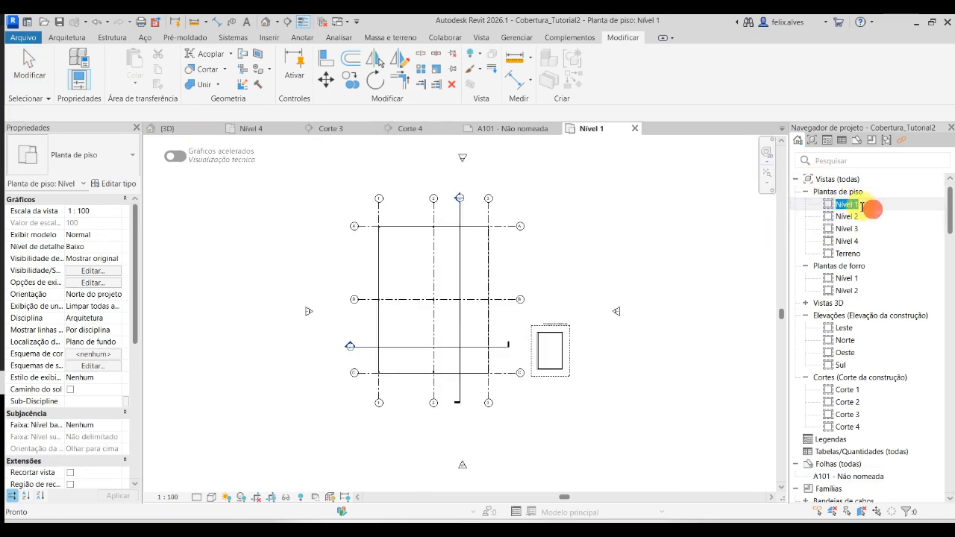
pyautogui.scroll(4, 629, 331)
pyautogui.scroll(3, 513, 389)
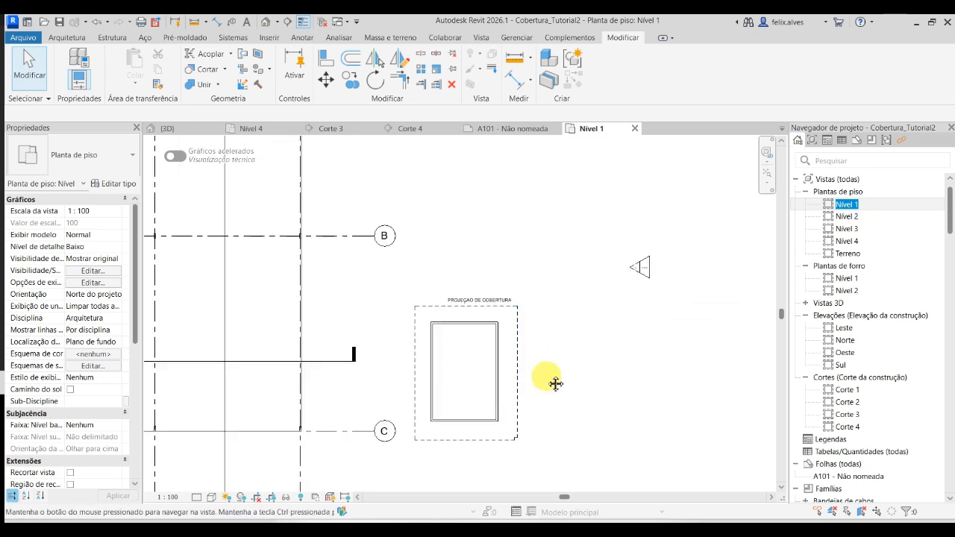
pyautogui.click(68, 37)
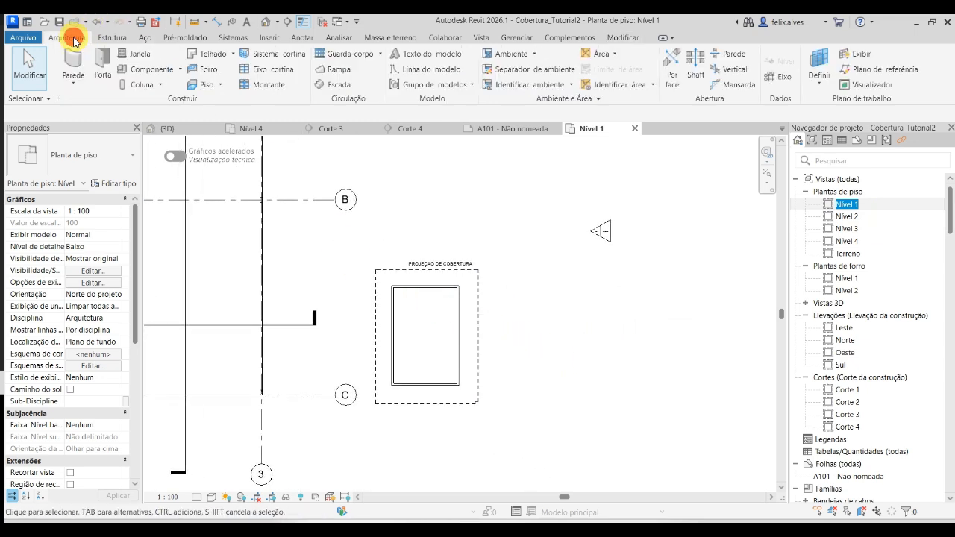
pyautogui.click(208, 86)
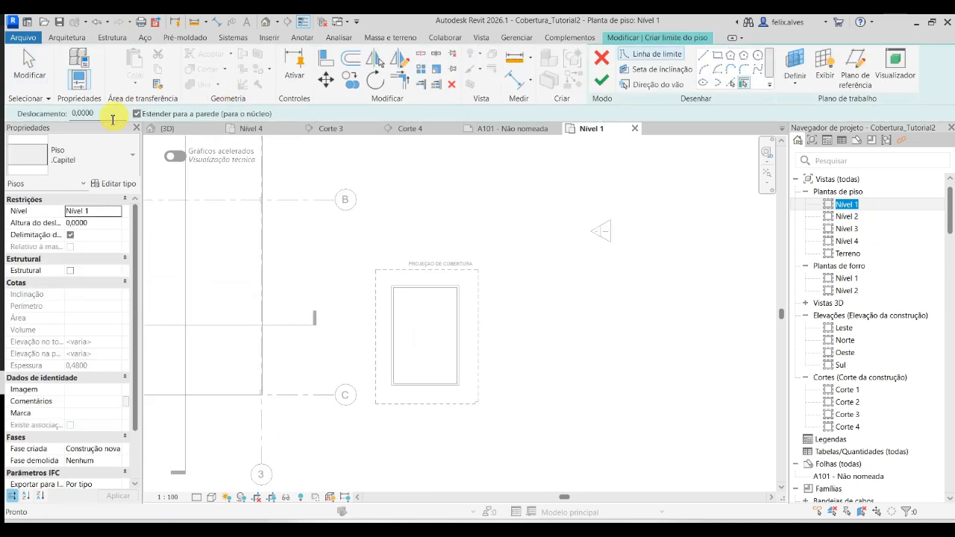
pyautogui.click(118, 158)
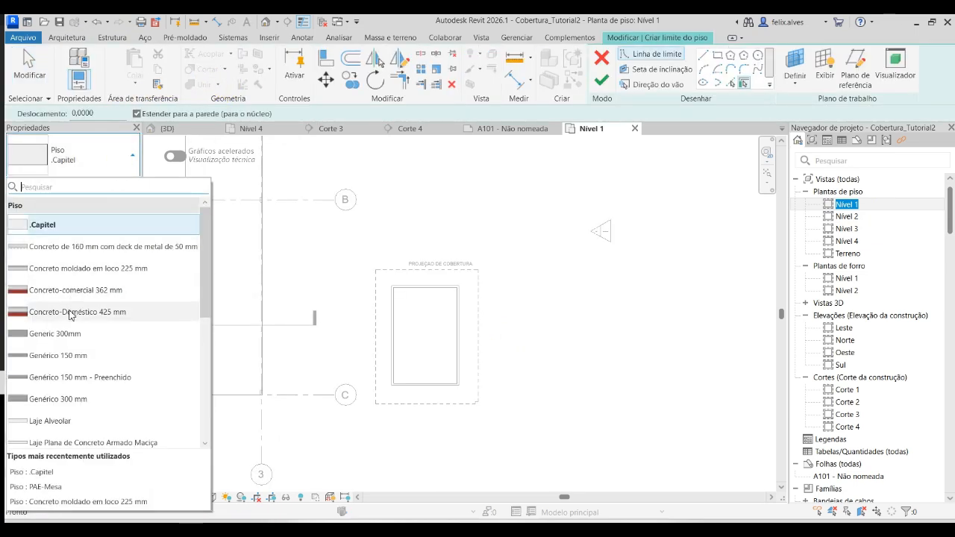
pyautogui.click(60, 356)
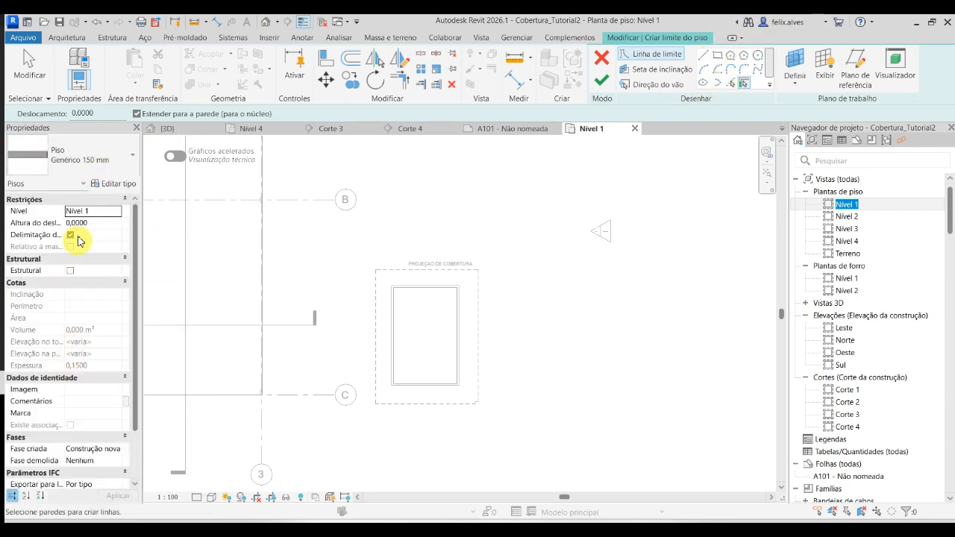
pyautogui.click(104, 227)
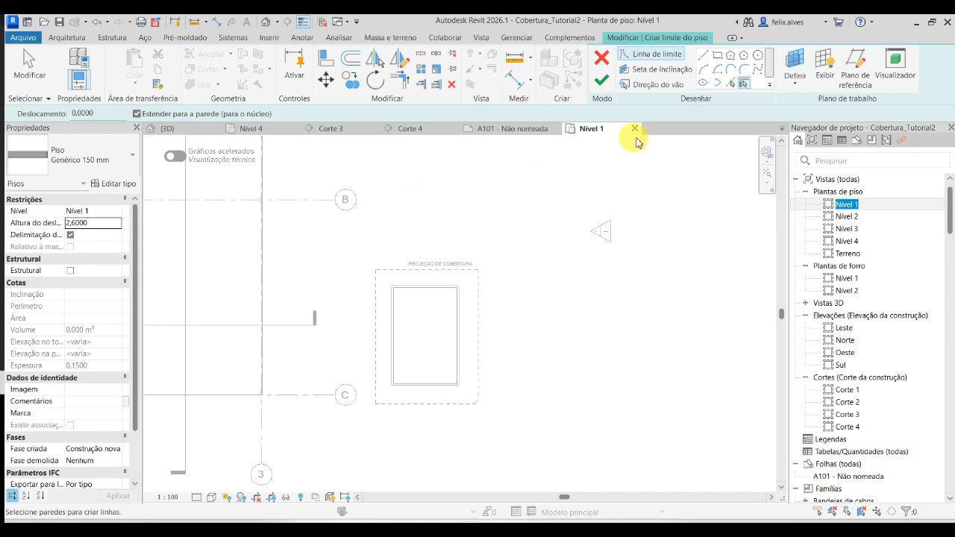
# - Sketch the floor's rectangular boundary between opposite outer wall corners of the small building and finish the floor
pyautogui.click(717, 57)
pyautogui.scroll(5, 395, 291)
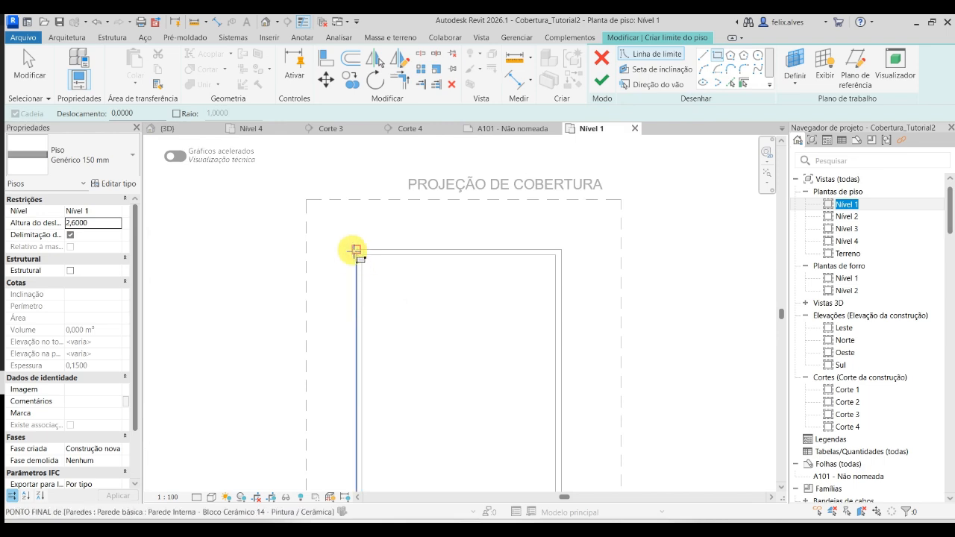
pyautogui.click(351, 250)
pyautogui.scroll(-2, 420, 313)
pyautogui.moveTo(420, 314); pyautogui.dragTo(374, 151, button='middle')
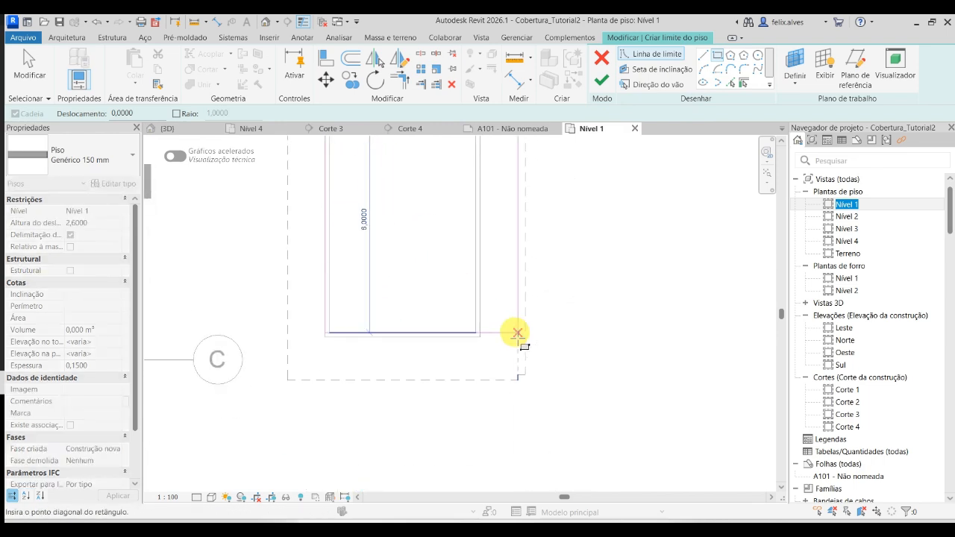
pyautogui.click(479, 337)
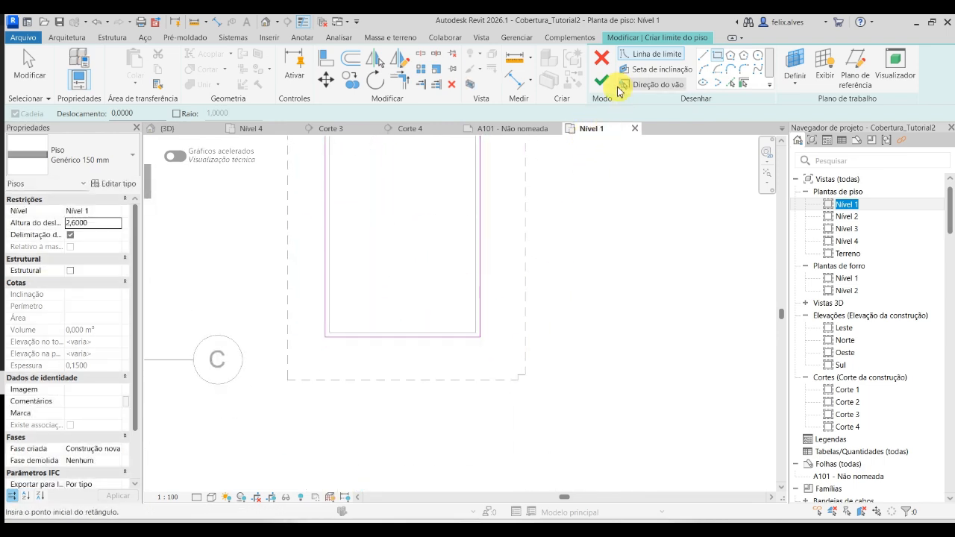
pyautogui.click(602, 80)
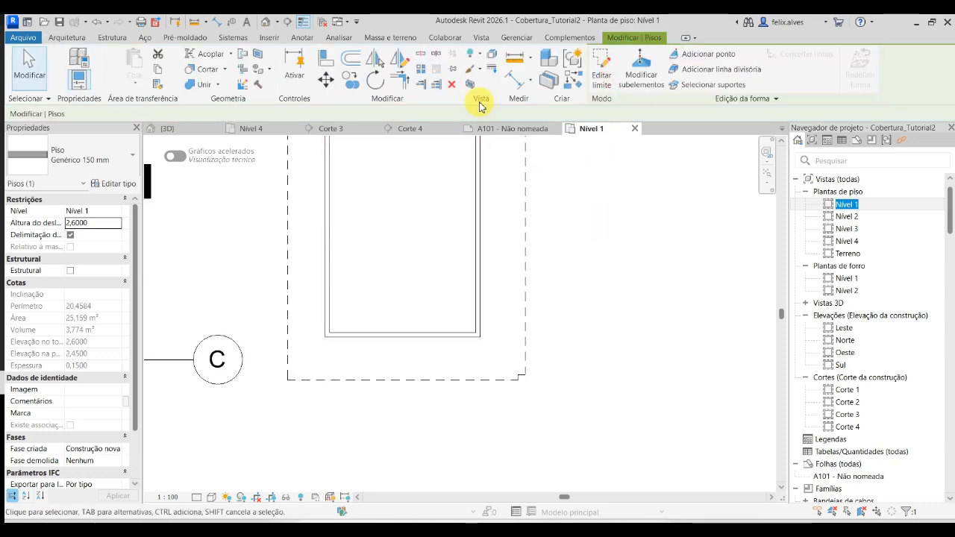
# - In Corte 4, set the new slab's height offset from Nível 1 to 2,75000
pyautogui.click(423, 134)
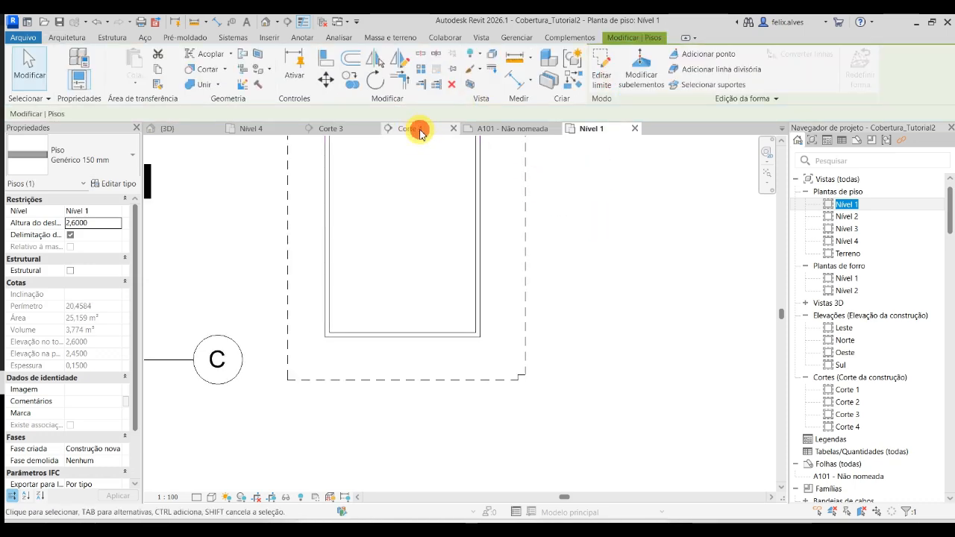
pyautogui.scroll(5, 269, 332)
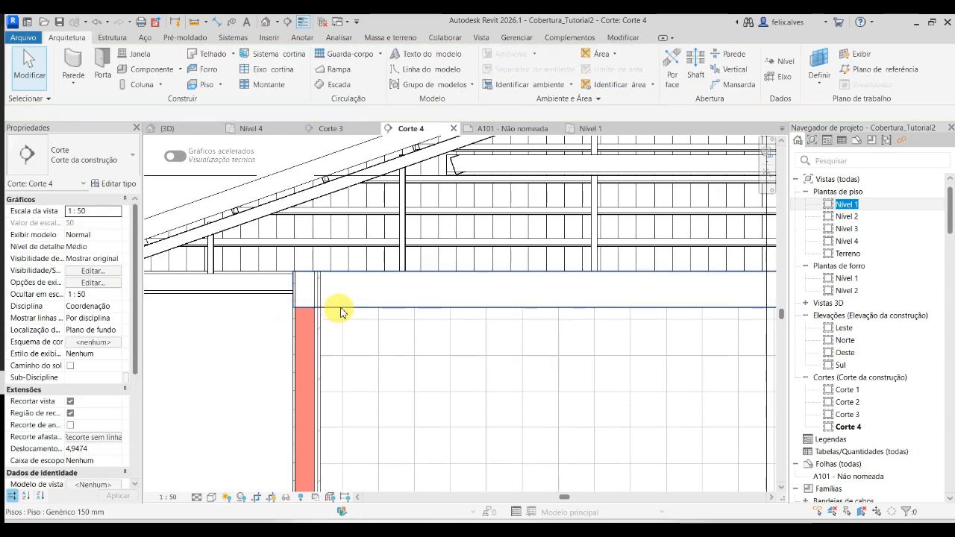
pyautogui.click(340, 311)
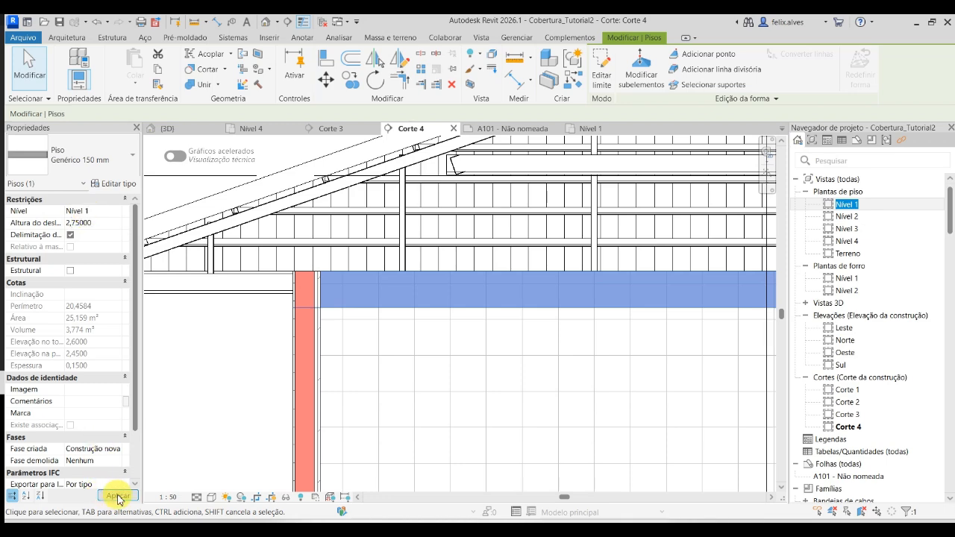
pyautogui.click(426, 224)
pyautogui.scroll(-5, 411, 251)
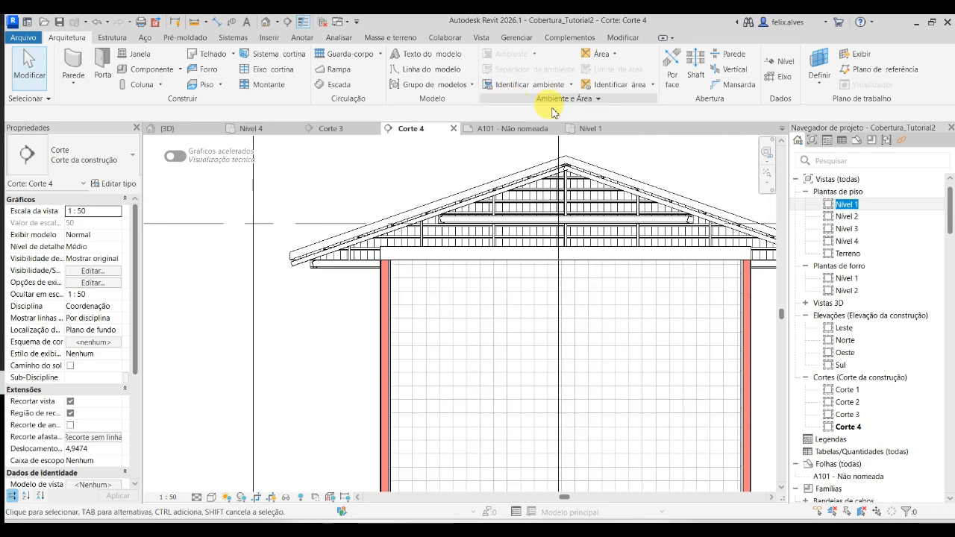
# - View the building in {3D}, reread the assignment's item 6 in Microsoft Teams, and return to Revit
pyautogui.click(186, 130)
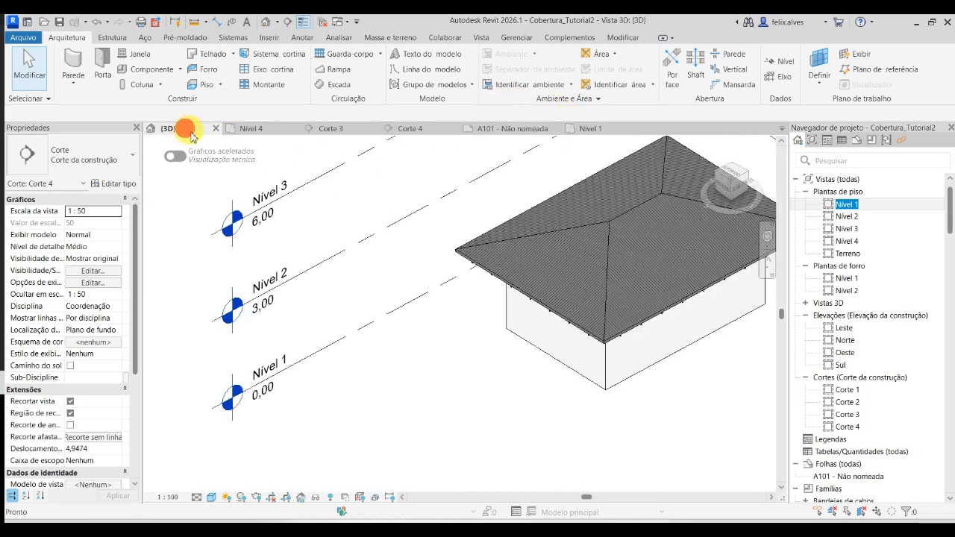
pyautogui.keyDown('shift'); pyautogui.moveTo(560, 348); pyautogui.dragTo(262, 464, button='middle'); pyautogui.keyUp('shift')
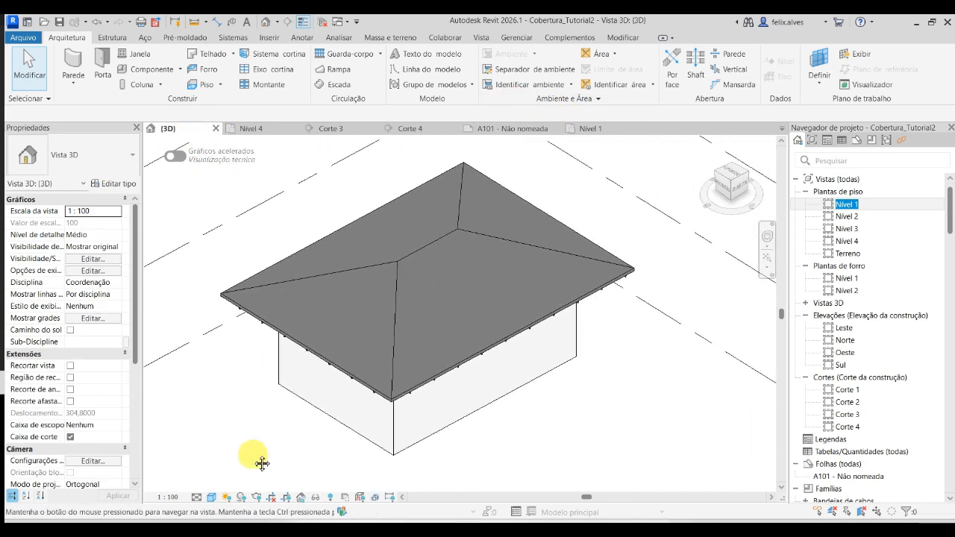
pyautogui.click(684, 529)
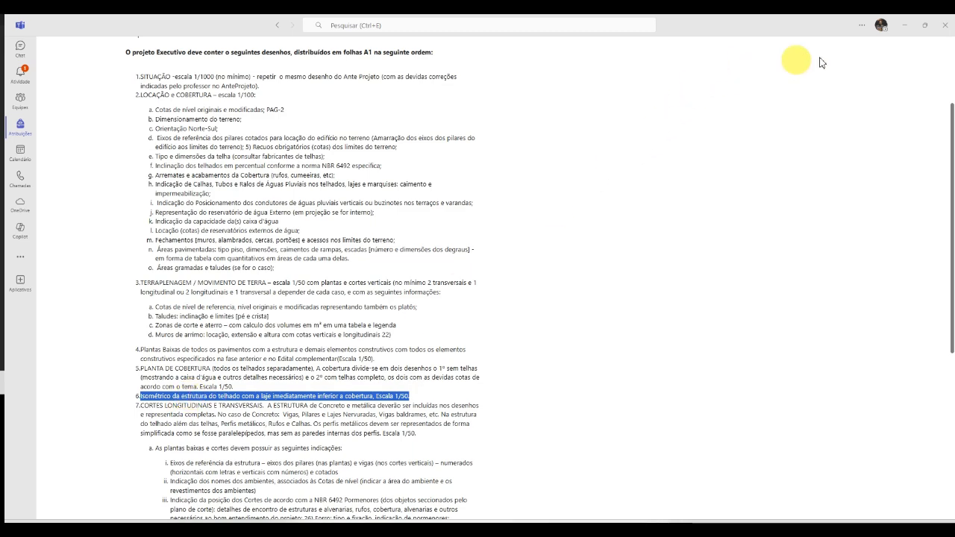
pyautogui.click(904, 27)
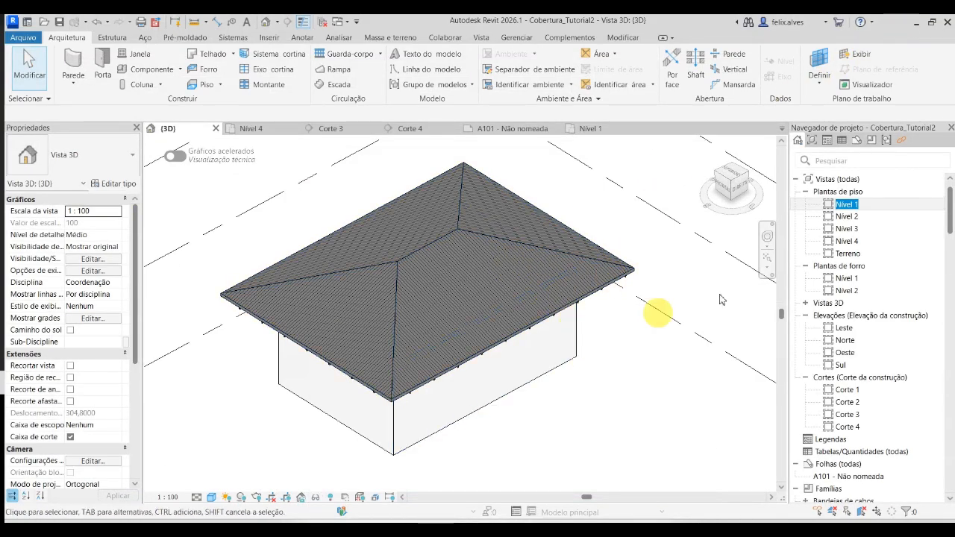
# - Duplicate the {3D} view without detailing
pyautogui.scroll(-3, 899, 334)
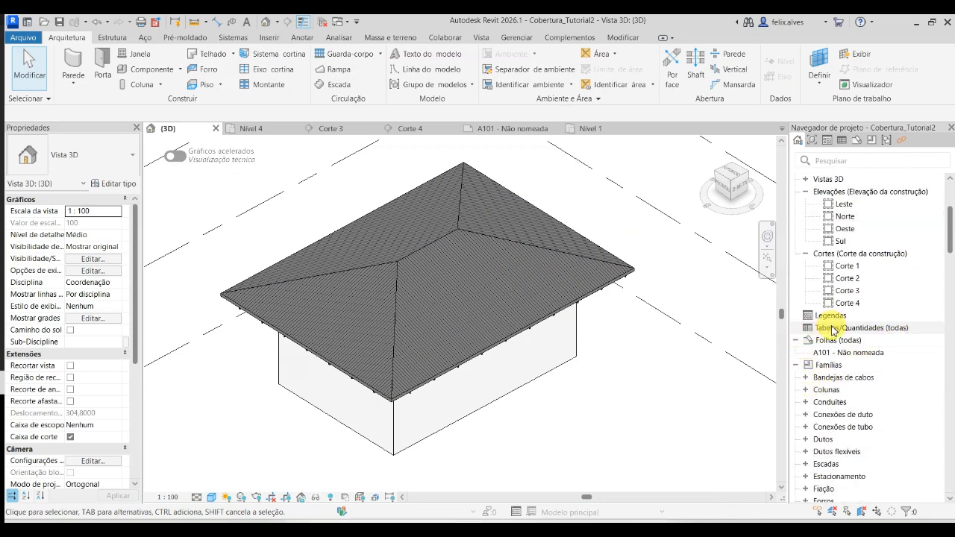
pyautogui.scroll(3, 833, 330)
pyautogui.click(805, 303)
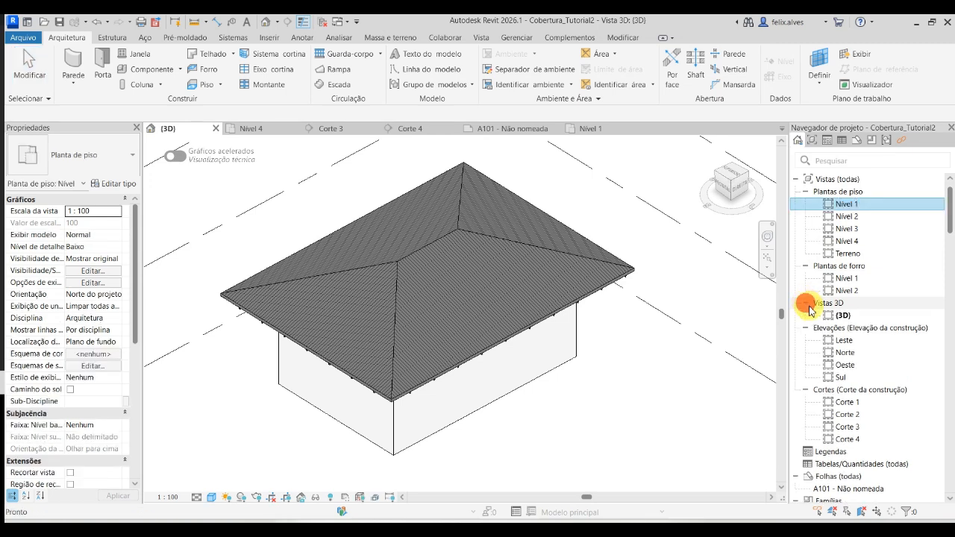
pyautogui.click(841, 315)
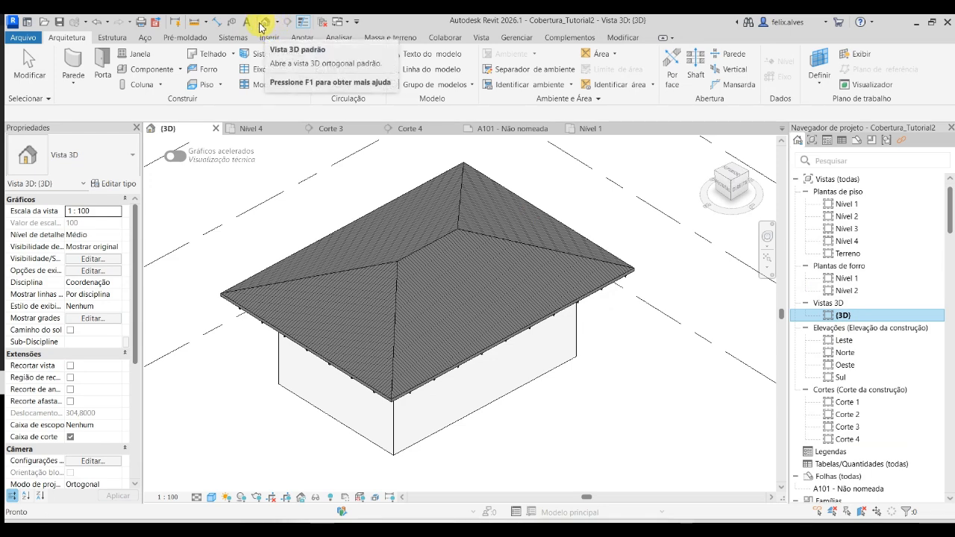
pyautogui.rightClick(845, 317)
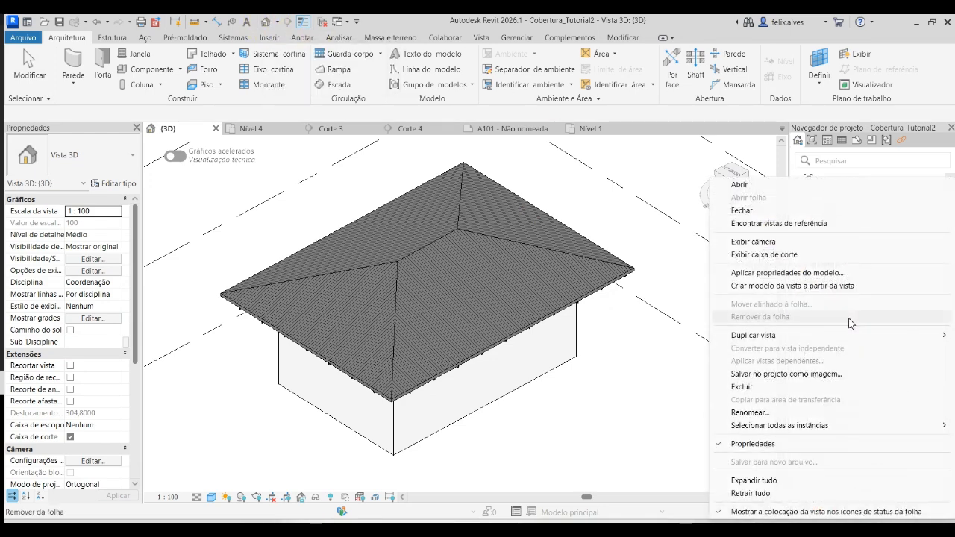
pyautogui.moveTo(759, 340)
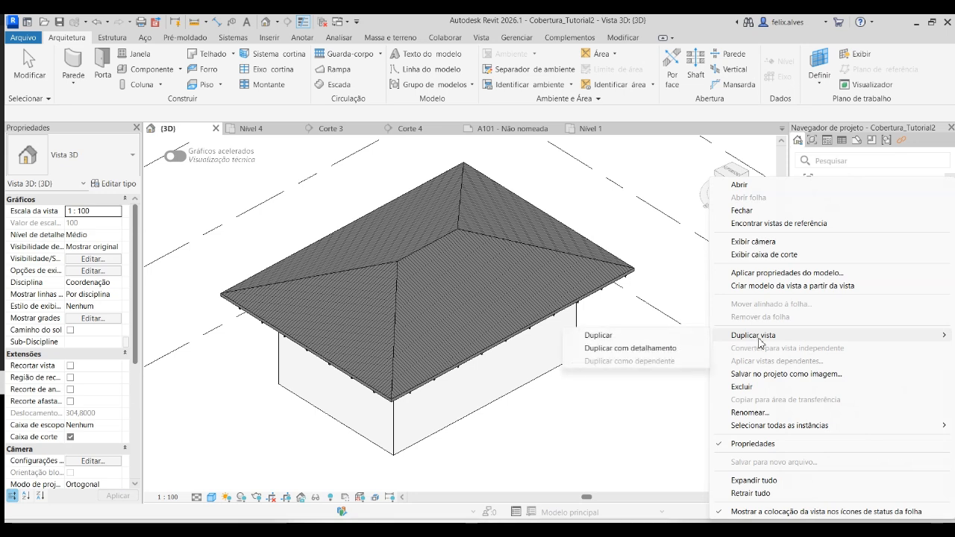
pyautogui.click(613, 338)
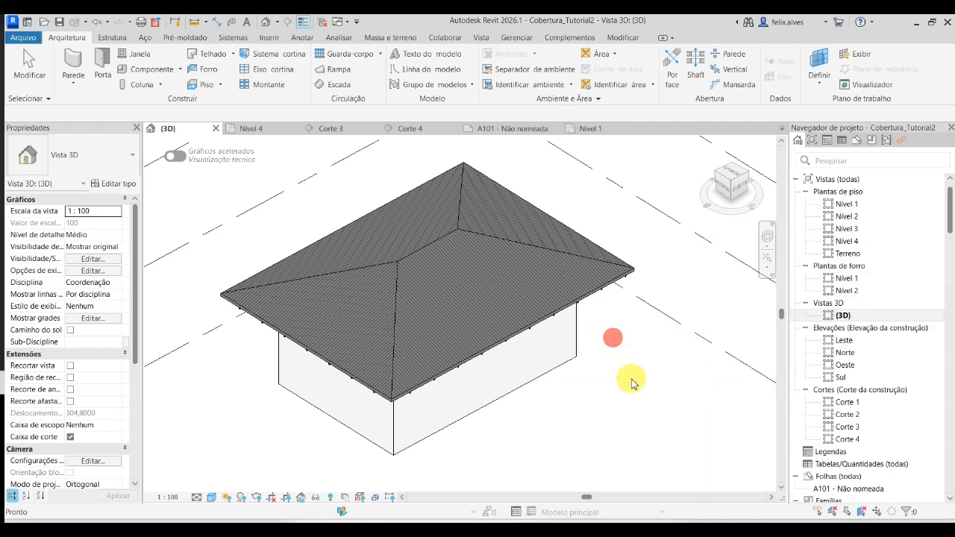
# - Rename the duplicated 3D view as Perspectiva do Telhado
pyautogui.rightClick(851, 328)
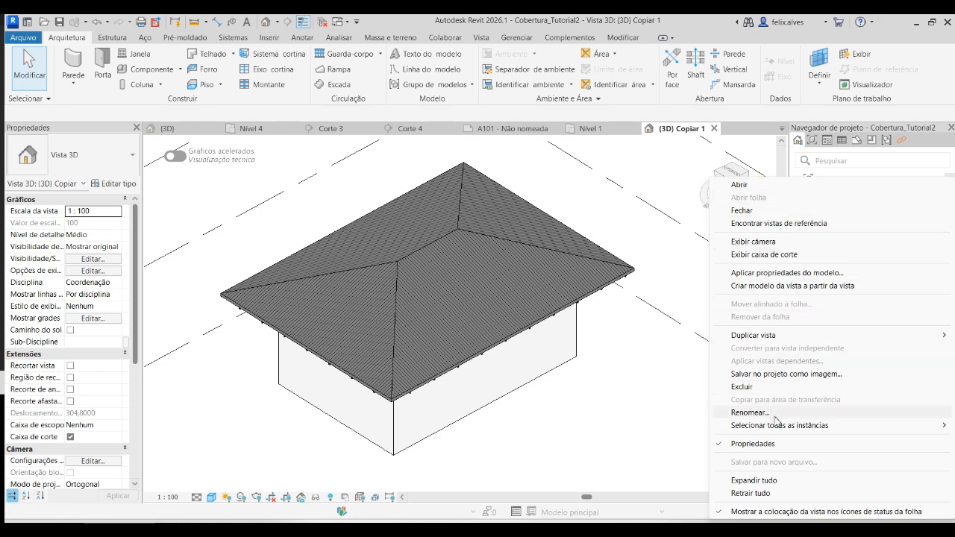
pyautogui.click(750, 413)
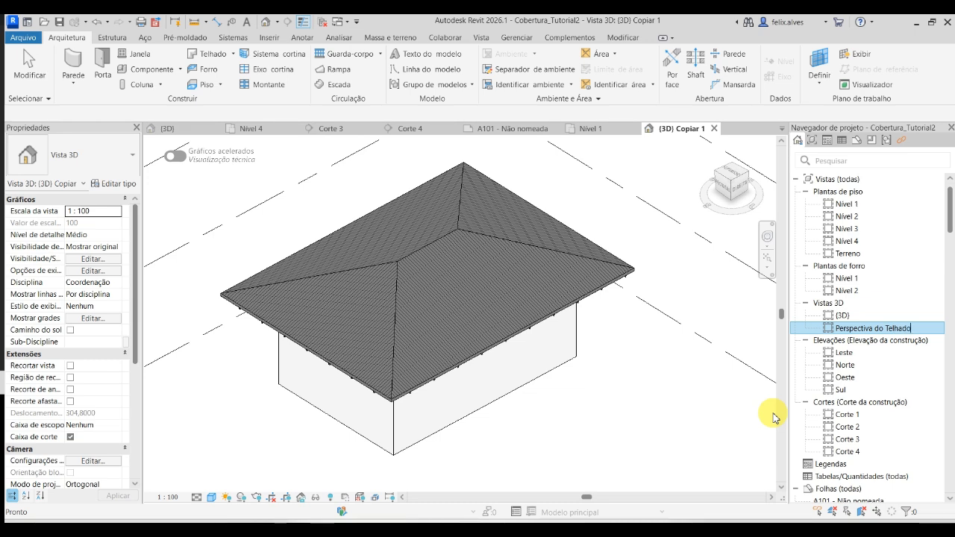
pyautogui.click(655, 407)
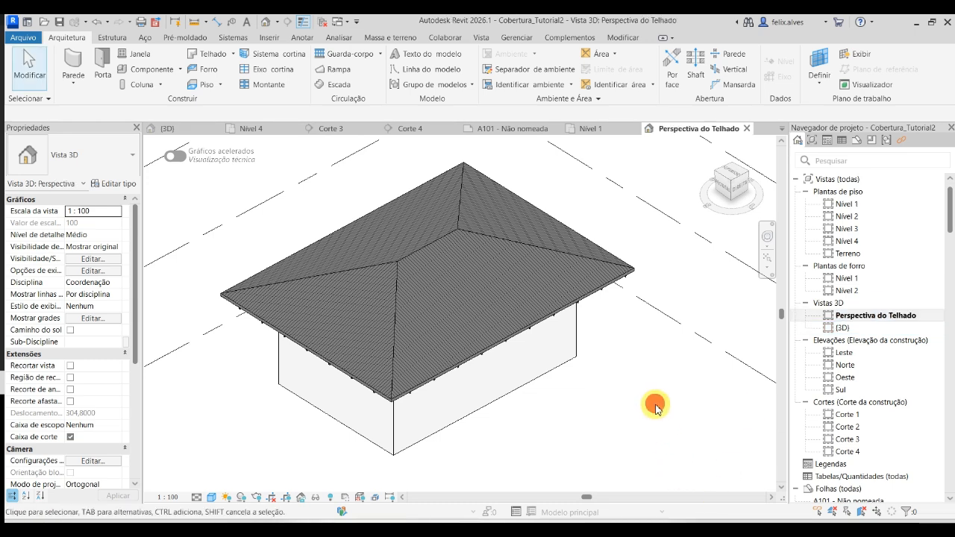
# - Hide the Paredes category in the Perspectiva do Telhado view through its visibility and graphics overrides
pyautogui.rightClick(483, 409)
pyautogui.click(480, 443)
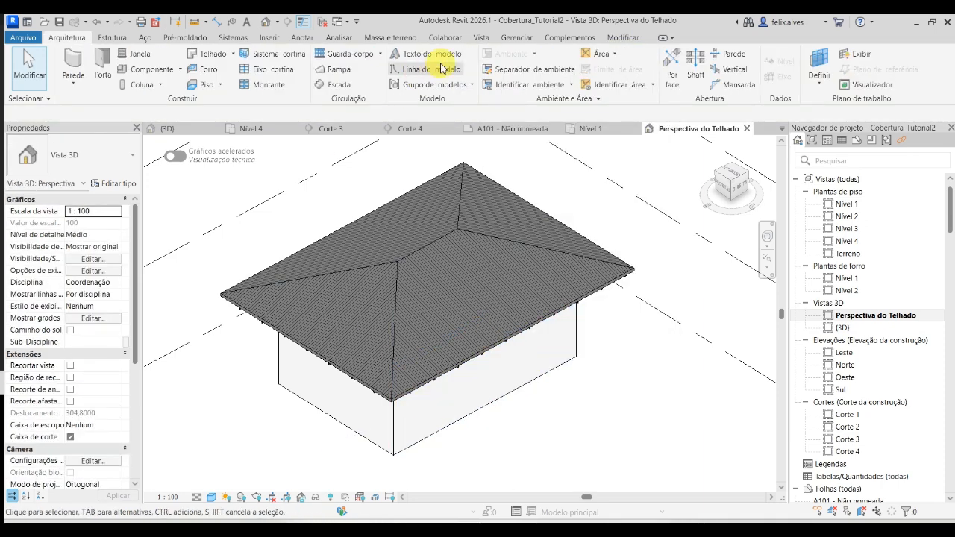
pyautogui.click(477, 39)
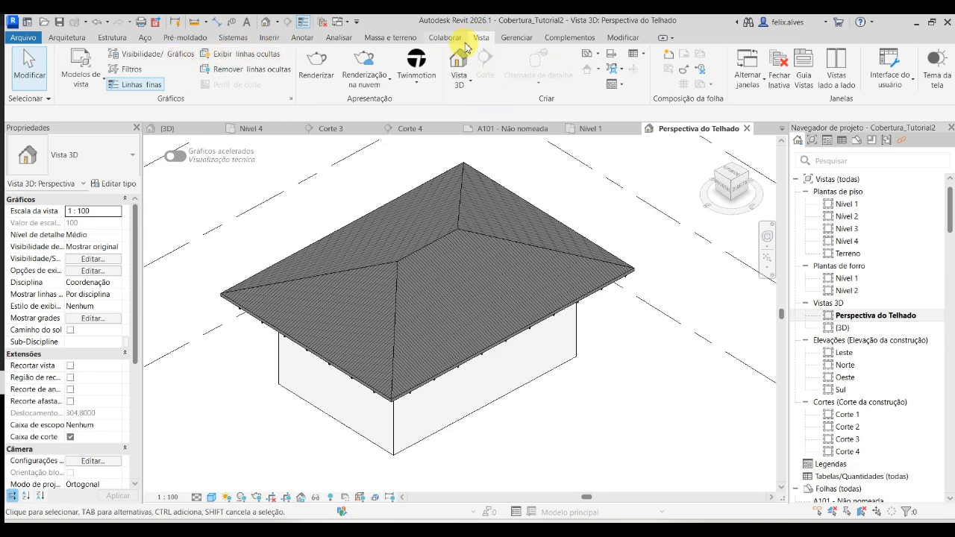
pyautogui.click(181, 53)
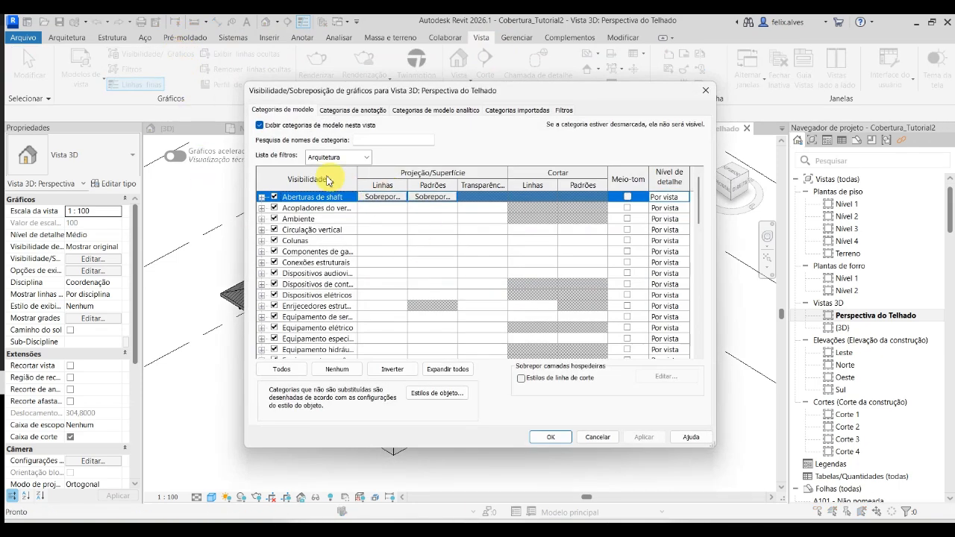
pyautogui.click(377, 141)
pyautogui.write('parede')
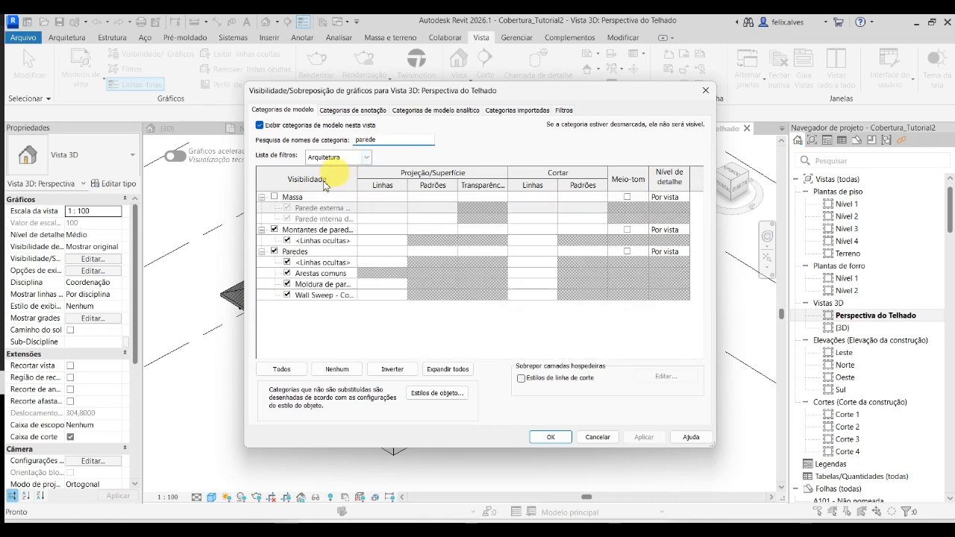
pyautogui.click(274, 252)
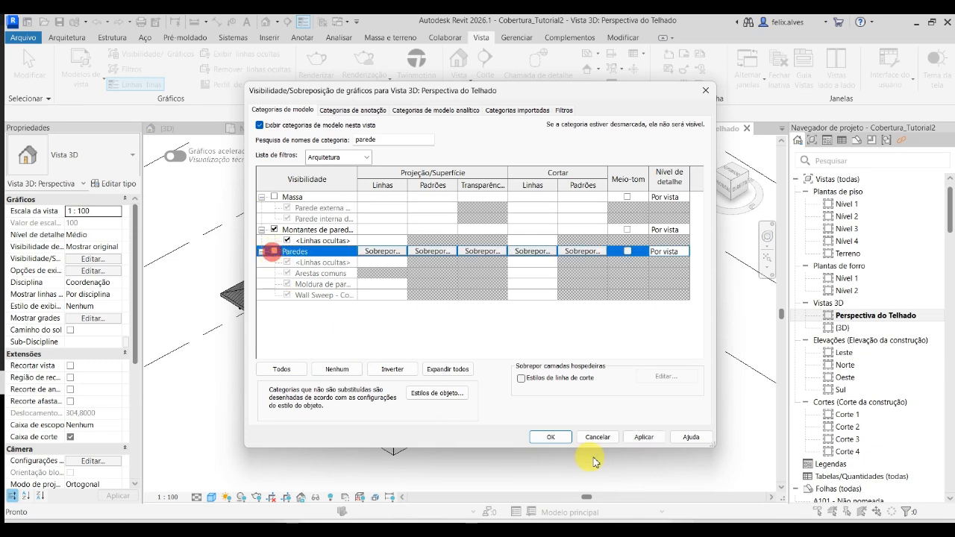
pyautogui.click(645, 437)
pyautogui.click(550, 437)
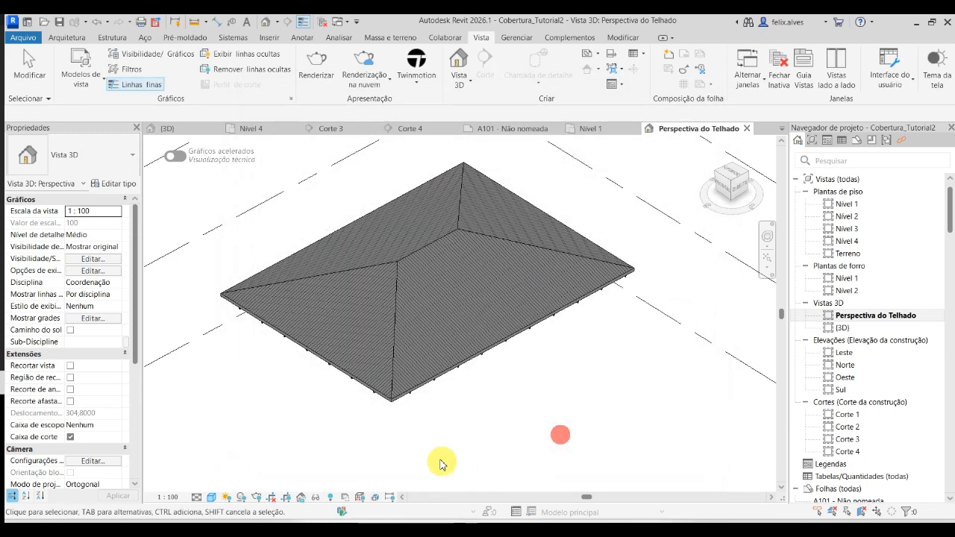
# - Hide the roof's whole category in the Perspectiva do Telhado view to expose the steel framing
pyautogui.click(429, 384)
pyautogui.click(425, 385)
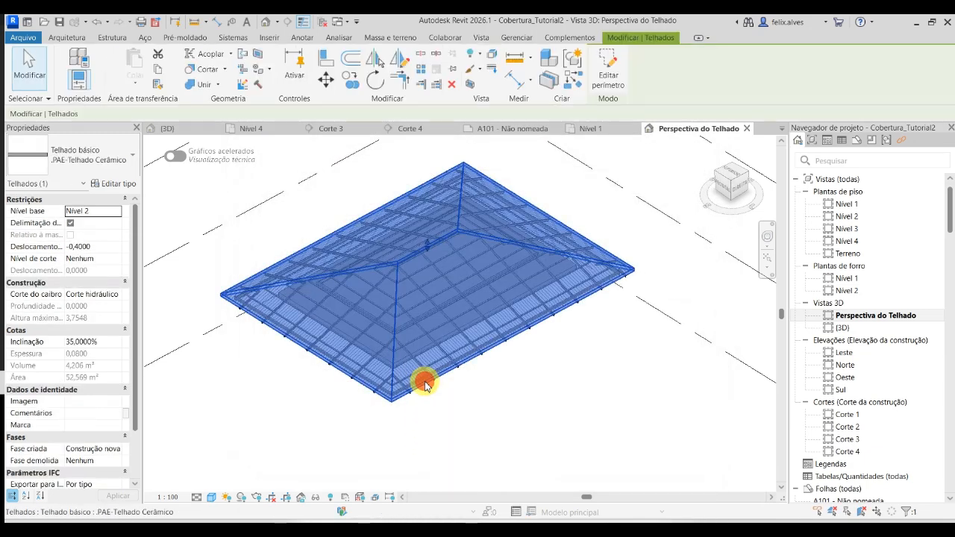
pyautogui.rightClick(425, 384)
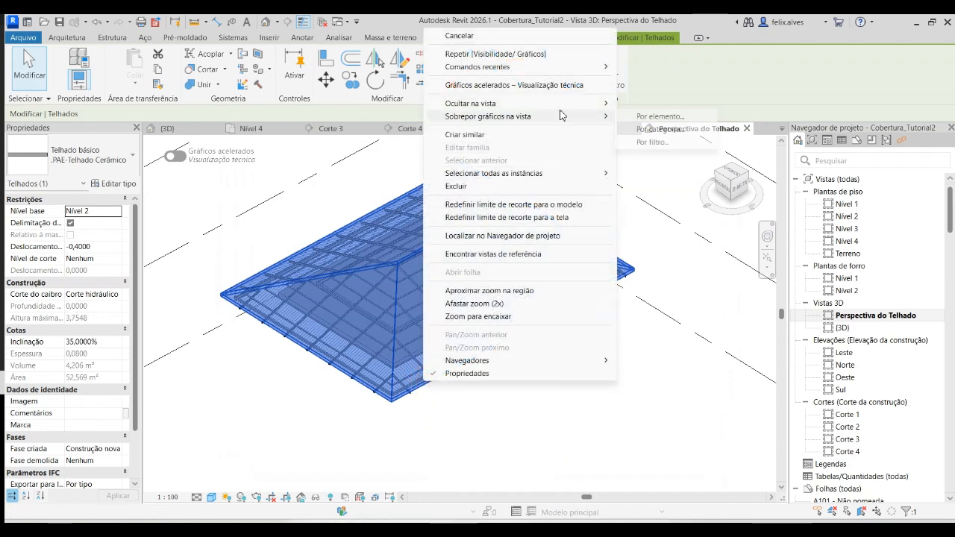
pyautogui.moveTo(589, 106)
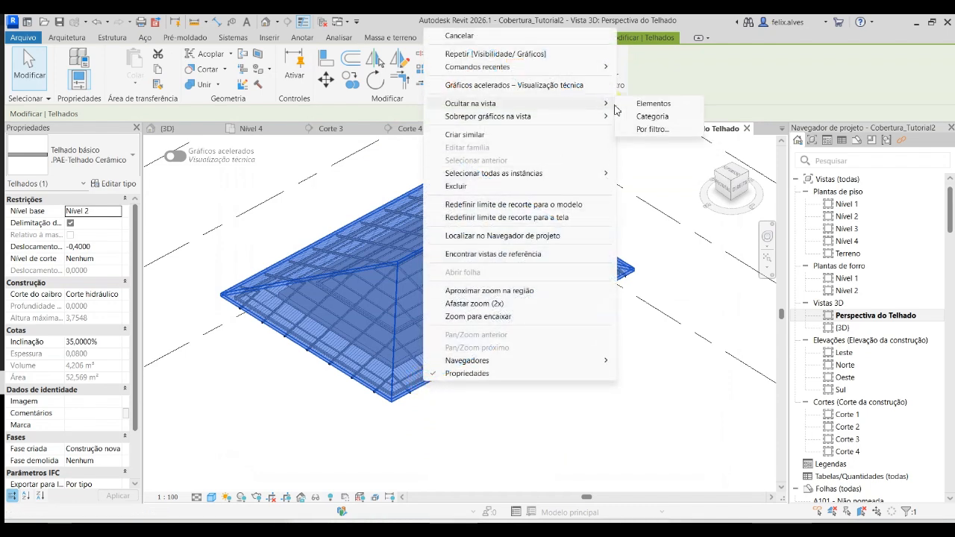
pyautogui.click(651, 117)
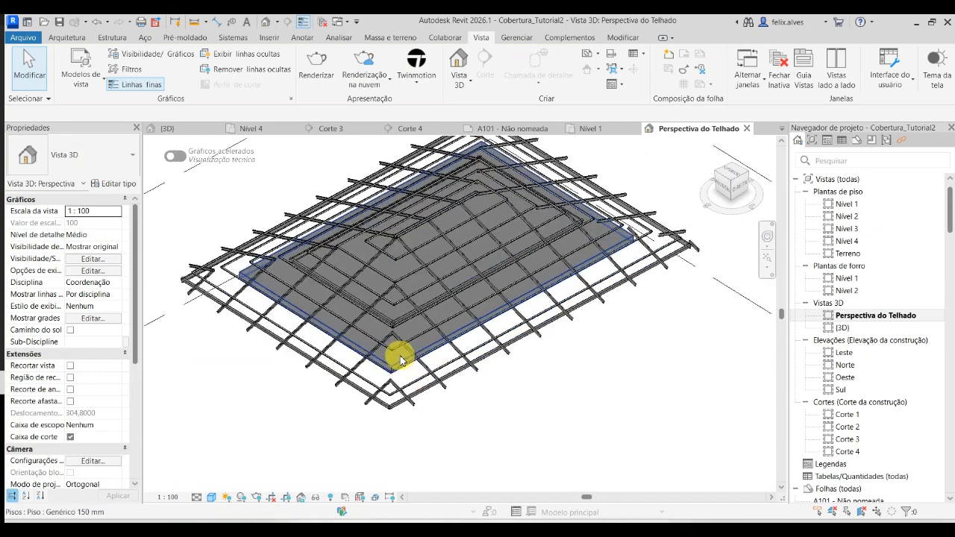
# - Orient the Perspectiva do Telhado view to a corner isometric and frame the roof structure
pyautogui.scroll(2, 401, 358)
pyautogui.scroll(-3, 477, 415)
pyautogui.keyDown('shift'); pyautogui.moveTo(527, 423); pyautogui.dragTo(532, 423, button='middle'); pyautogui.keyUp('shift')
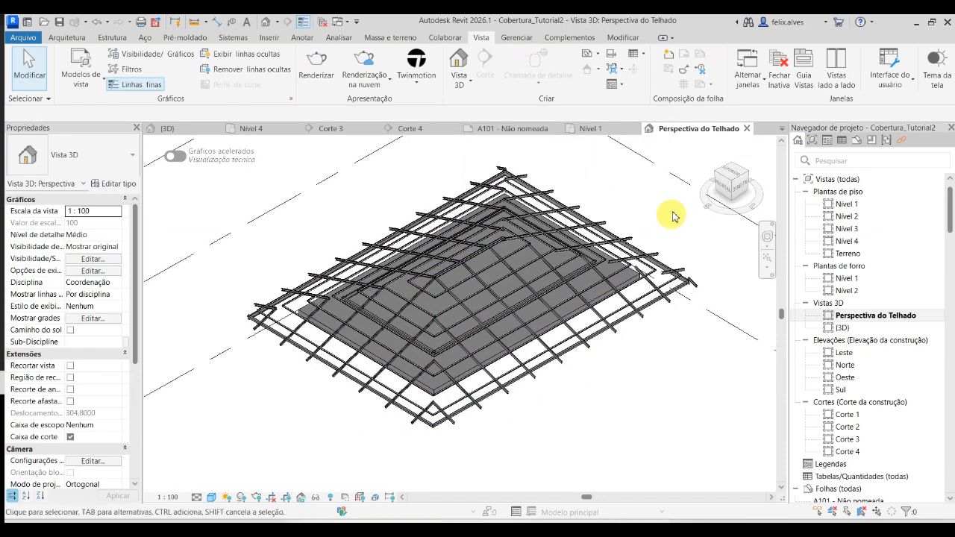
pyautogui.click(731, 188)
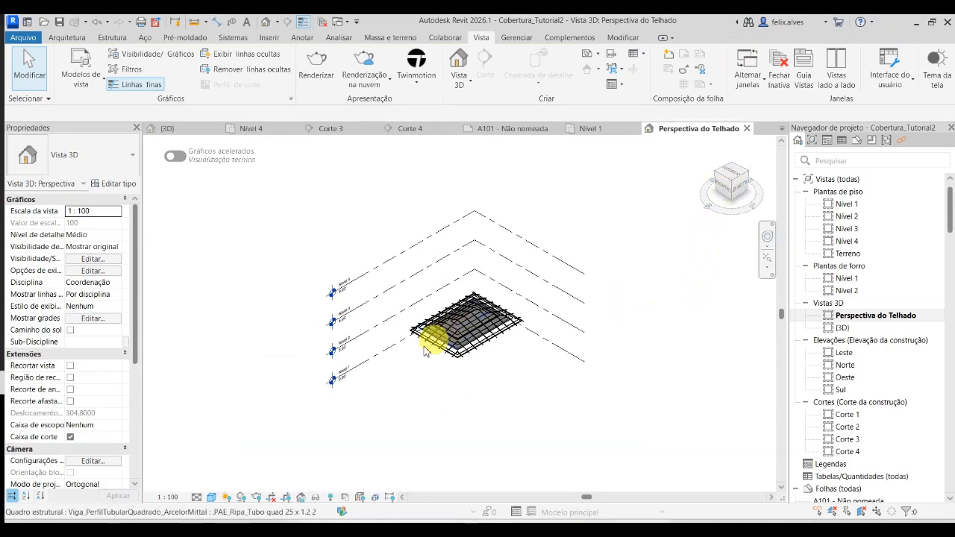
pyautogui.scroll(2, 396, 359)
pyautogui.scroll(5, 603, 354)
pyautogui.moveTo(577, 393); pyautogui.dragTo(603, 433, button='middle')
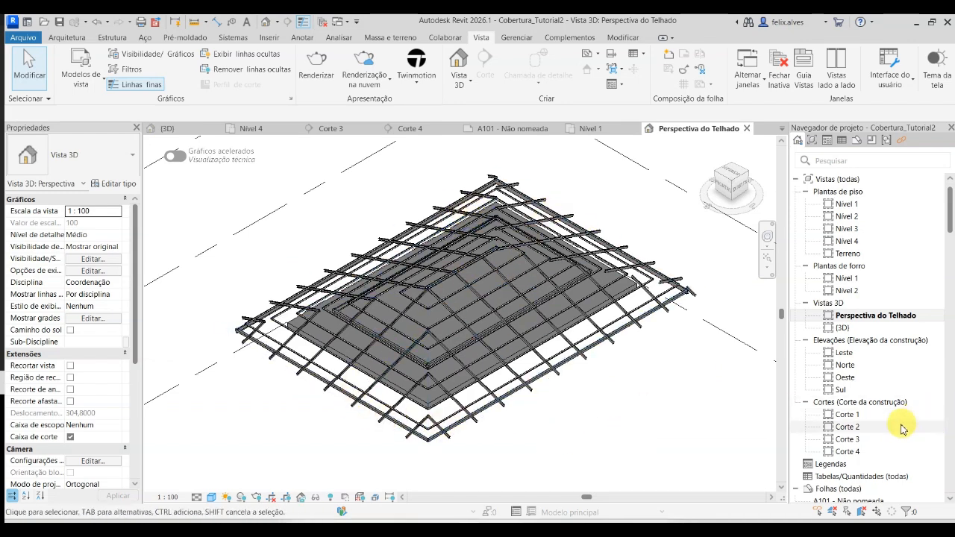
# - Open sheet A101 - Não nomeada, keeping its existing number and name
pyautogui.scroll(-5, 887, 432)
pyautogui.scroll(2, 850, 388)
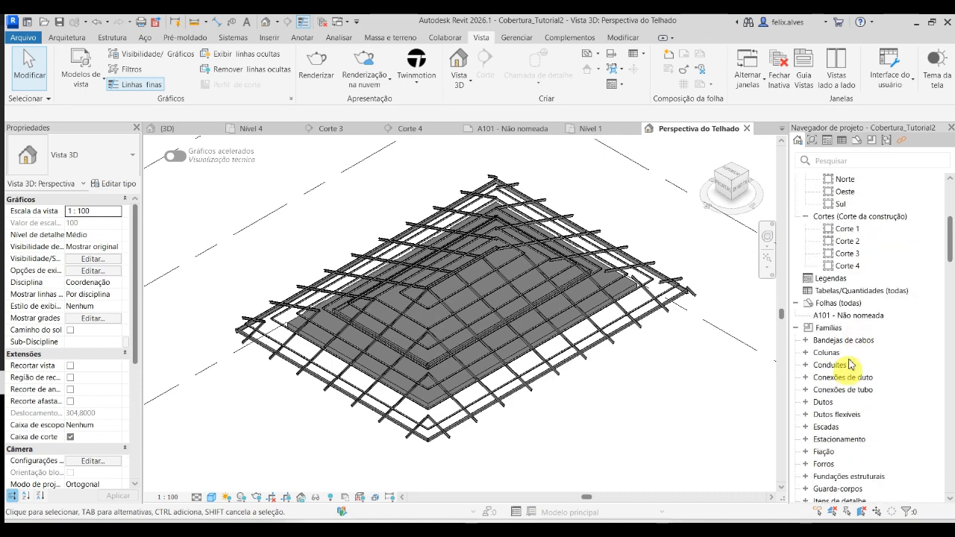
pyautogui.click(863, 321)
pyautogui.doubleClick(864, 321)
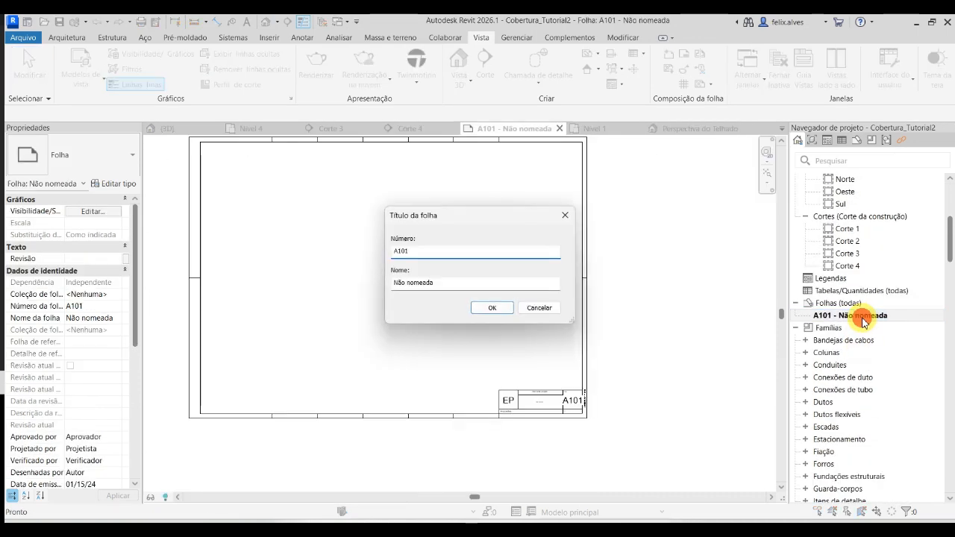
pyautogui.click(542, 311)
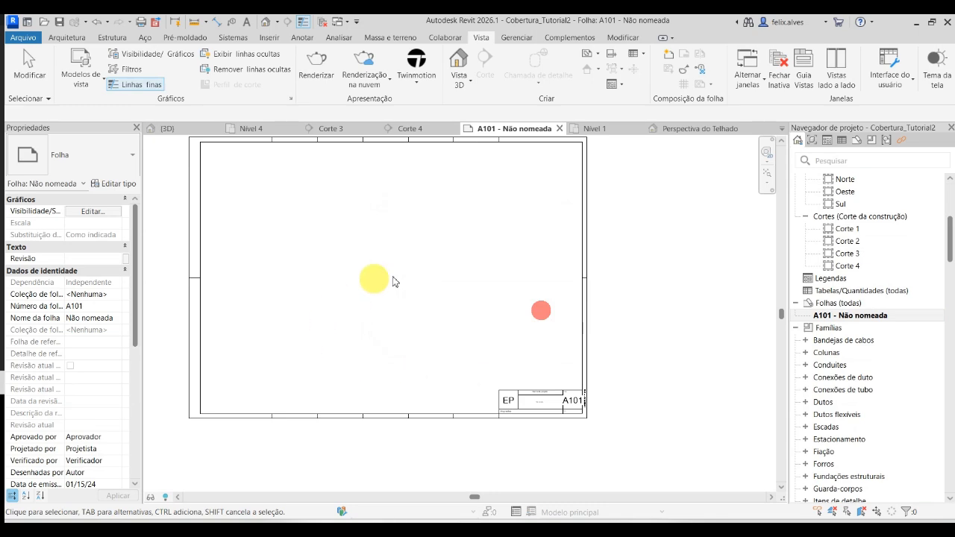
# - Place the Perspectiva do Telhado view in the upper-left area of sheet A101
pyautogui.moveTo(449, 296); pyautogui.dragTo(505, 356, button='middle')
pyautogui.scroll(5, 829, 288)
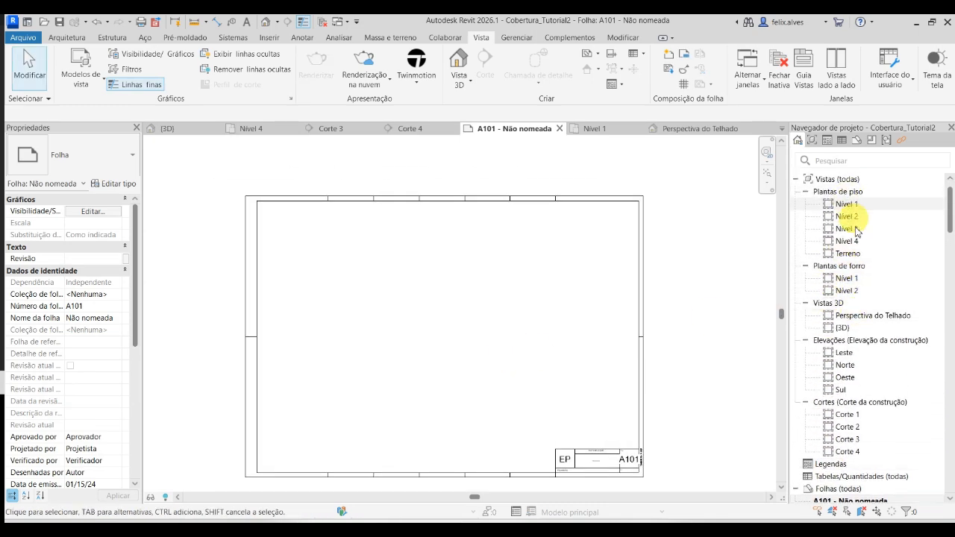
pyautogui.click(879, 315)
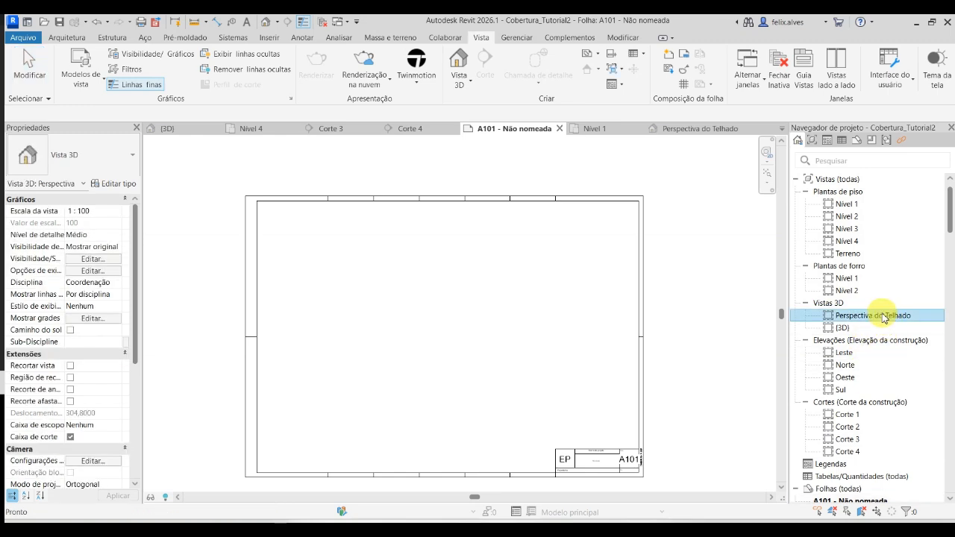
pyautogui.moveTo(883, 317); pyautogui.dragTo(437, 345)
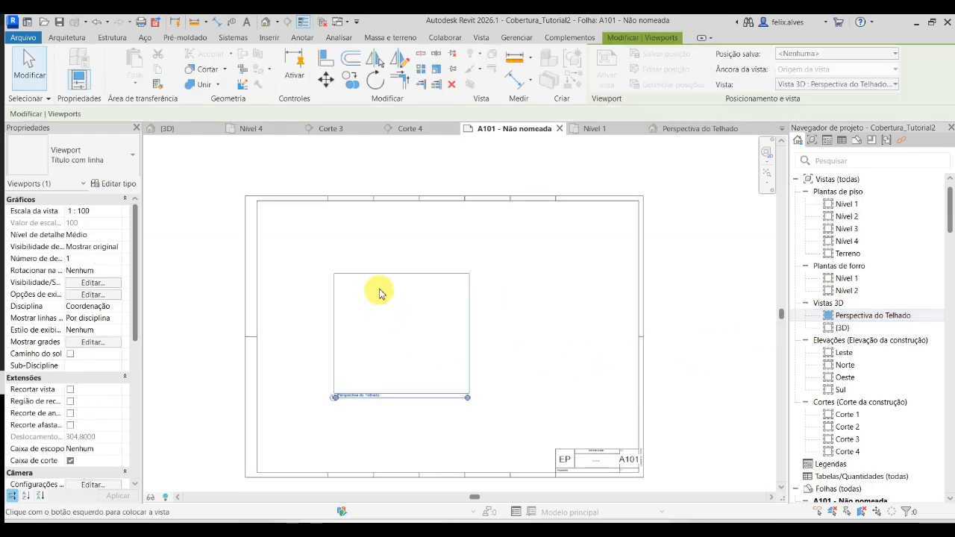
pyautogui.click(349, 281)
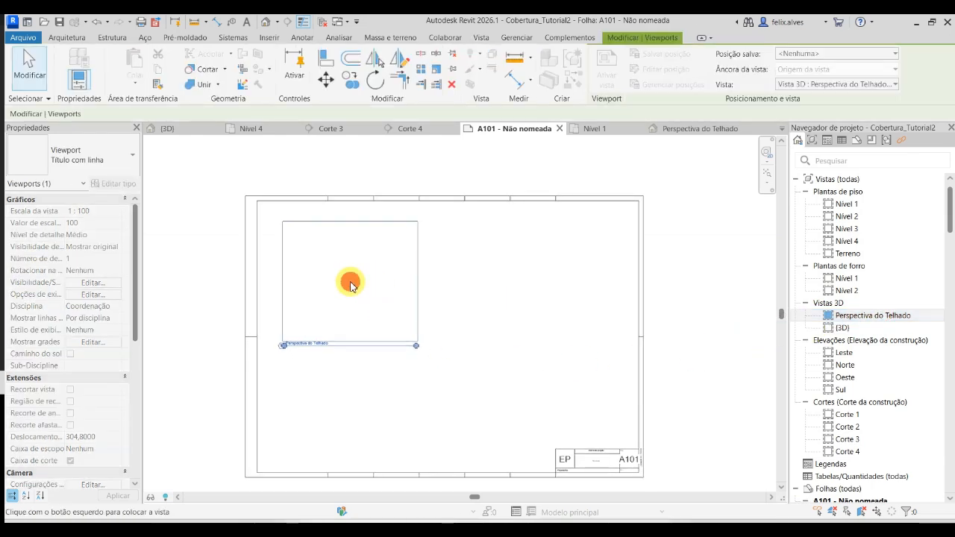
pyautogui.click(478, 352)
pyautogui.scroll(5, 362, 380)
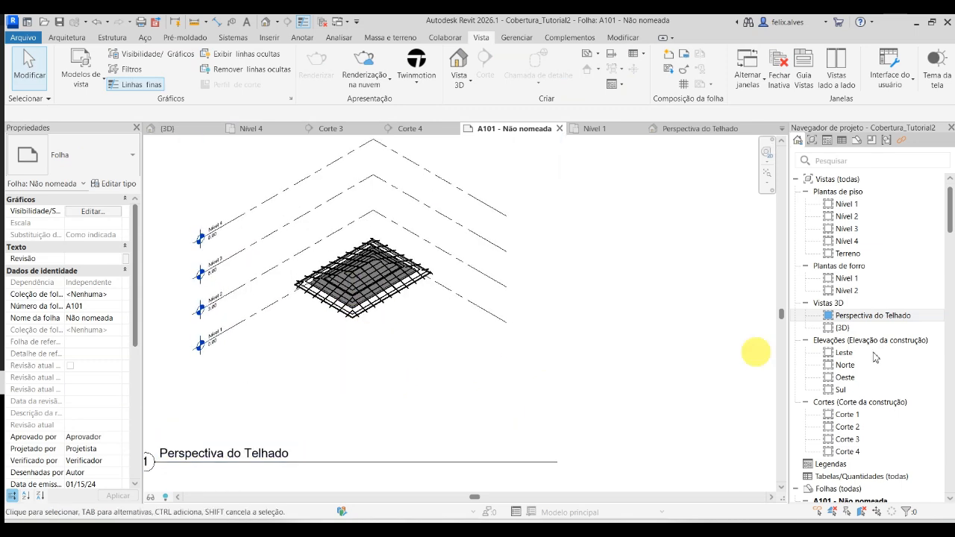
# - Open the Perspectiva do Telhado view from the sheet and set its visual style to Linha oculta
pyautogui.click(482, 313)
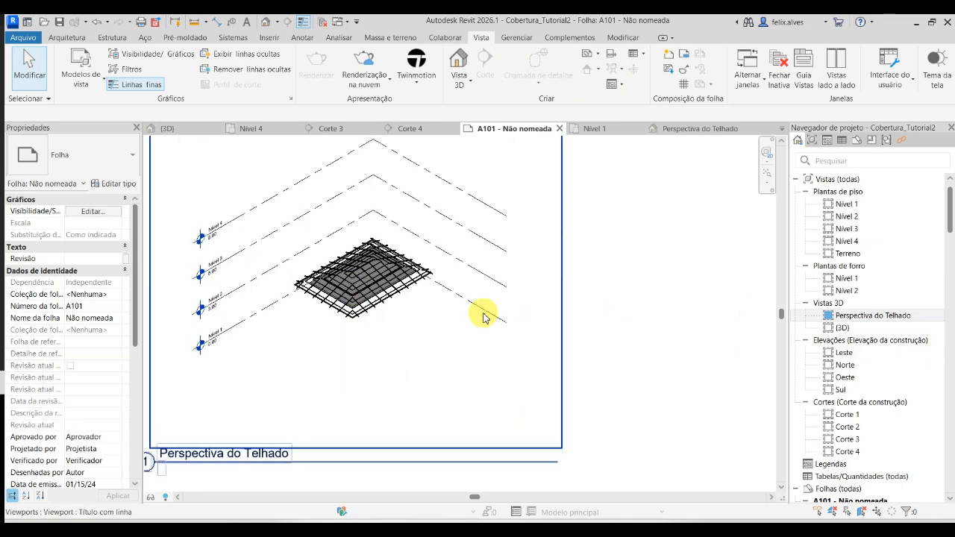
pyautogui.doubleClick(882, 316)
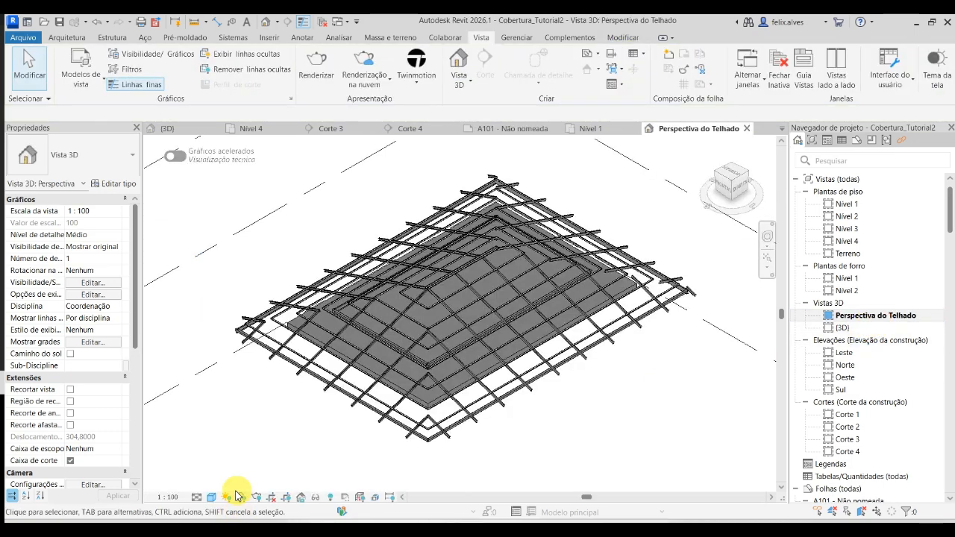
pyautogui.click(212, 497)
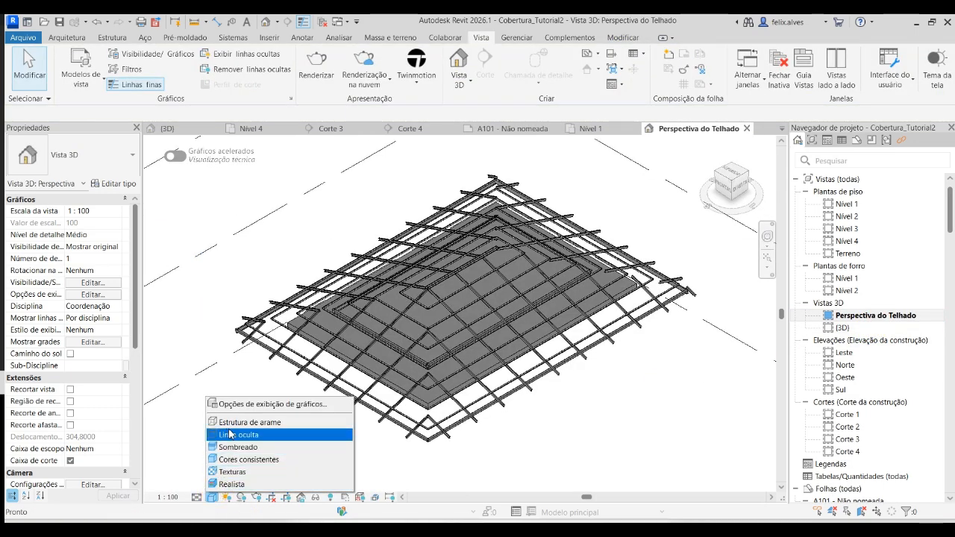
pyautogui.click(231, 435)
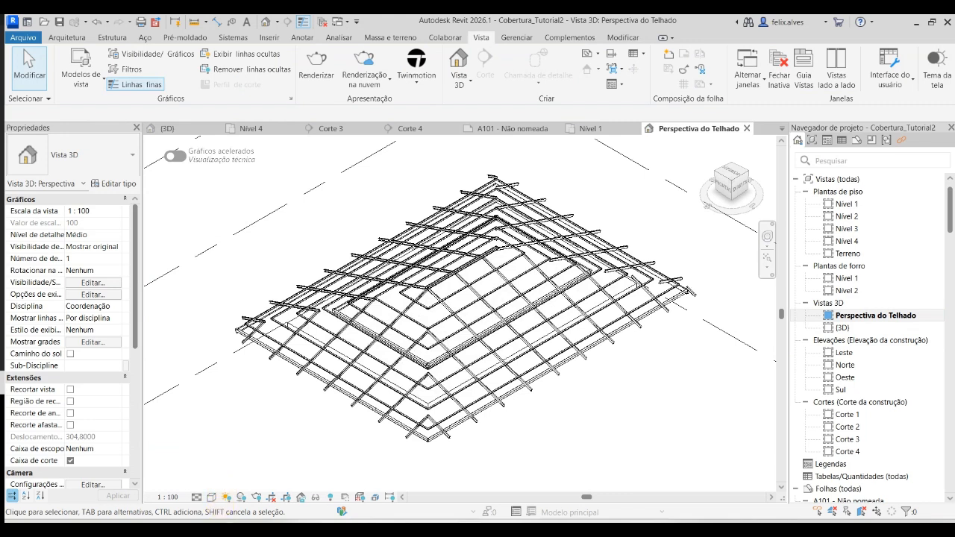
pyautogui.click(305, 23)
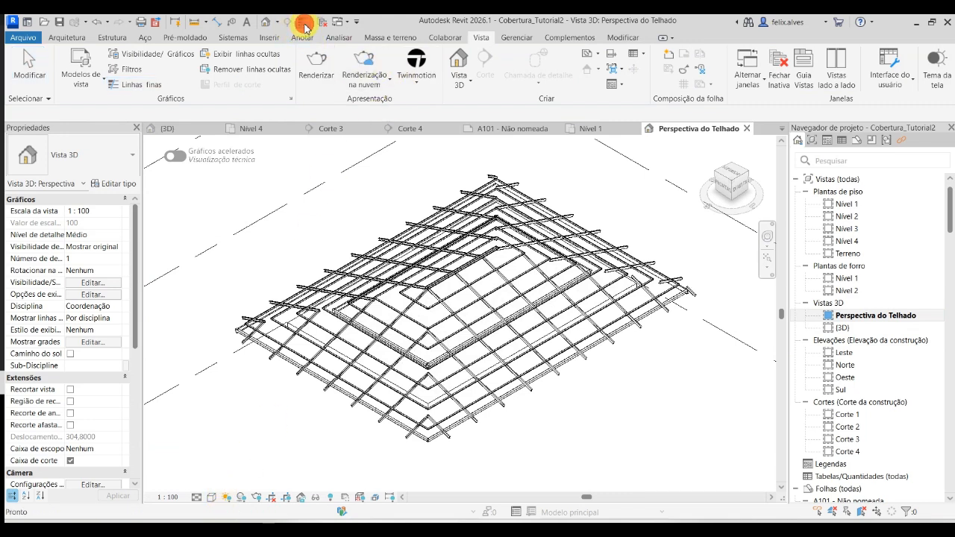
pyautogui.click(302, 24)
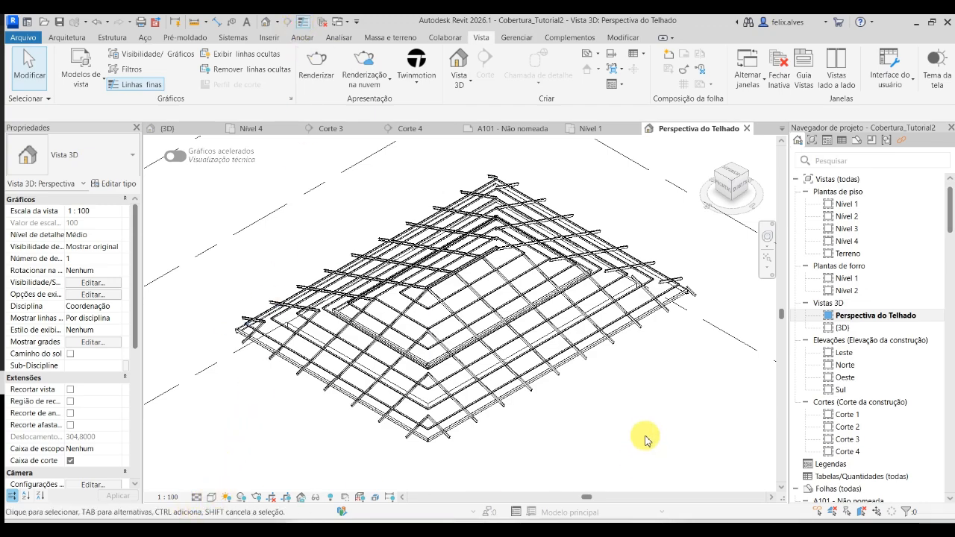
# - Examine the rafter ends and perimeter members at the corners of the steel roof framing from several angles
pyautogui.scroll(6, 405, 437)
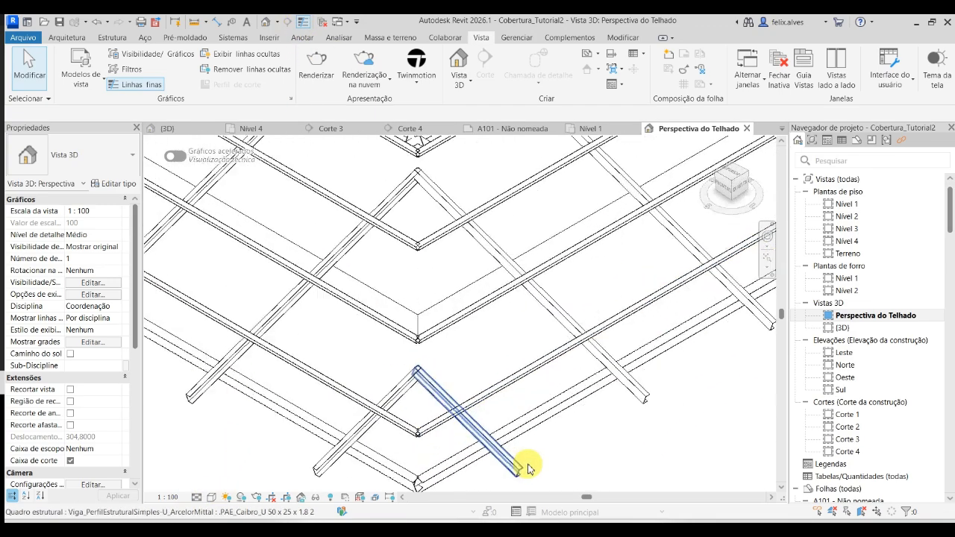
pyautogui.scroll(-8, 627, 418)
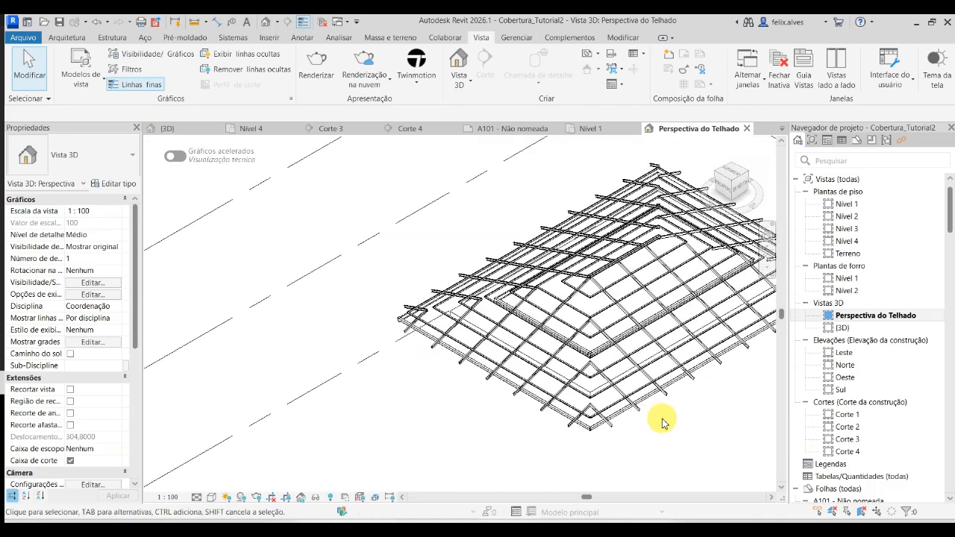
pyautogui.moveTo(661, 421); pyautogui.dragTo(548, 421, button='middle')
pyautogui.scroll(6, 518, 206)
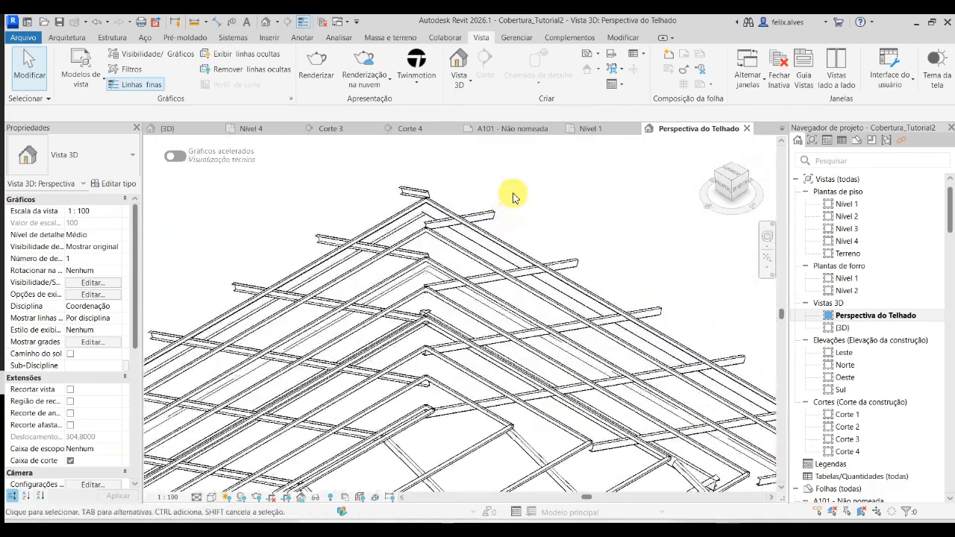
pyautogui.scroll(-5, 513, 197)
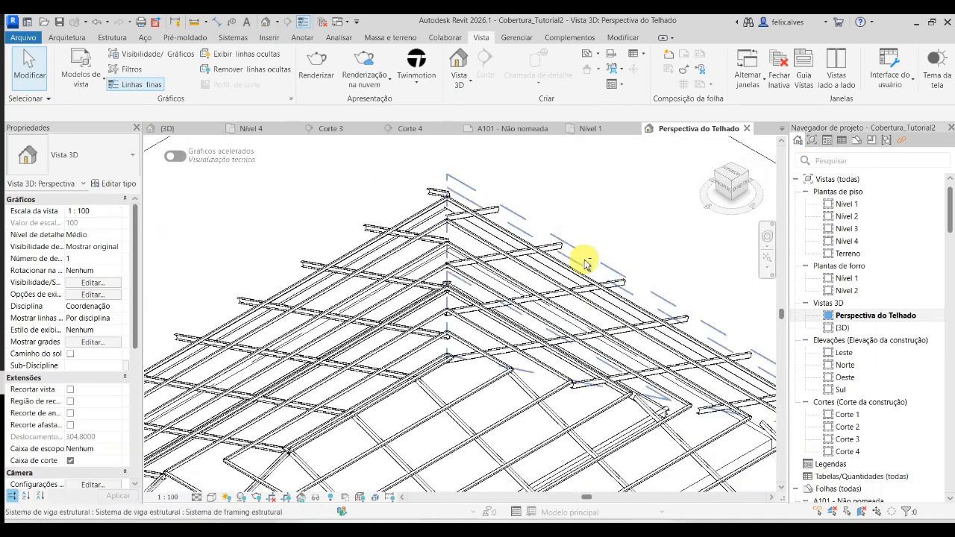
pyautogui.keyDown('shift'); pyautogui.moveTo(580, 261); pyautogui.dragTo(555, 288, button='middle'); pyautogui.keyUp('shift')
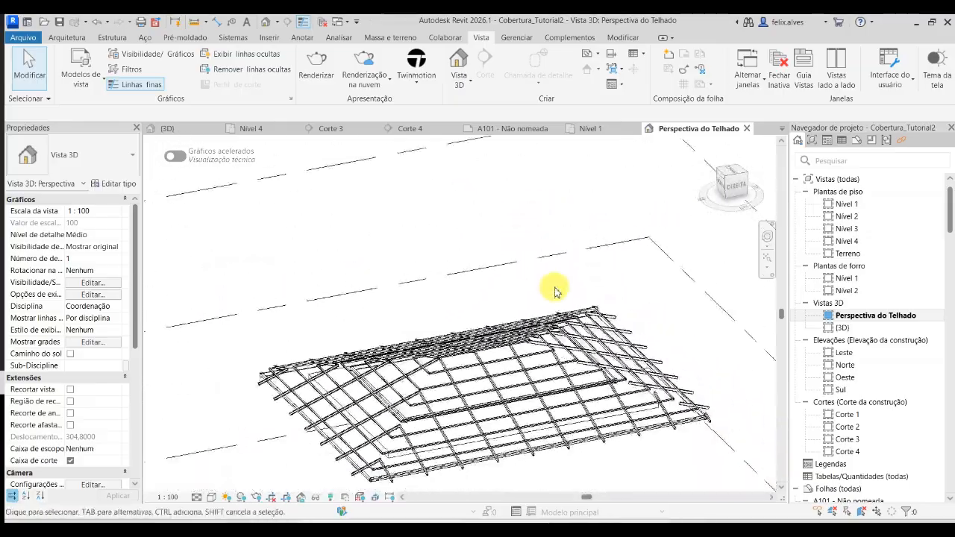
pyautogui.keyDown('shift'); pyautogui.moveTo(599, 358); pyautogui.dragTo(571, 341, button='middle'); pyautogui.keyUp('shift')
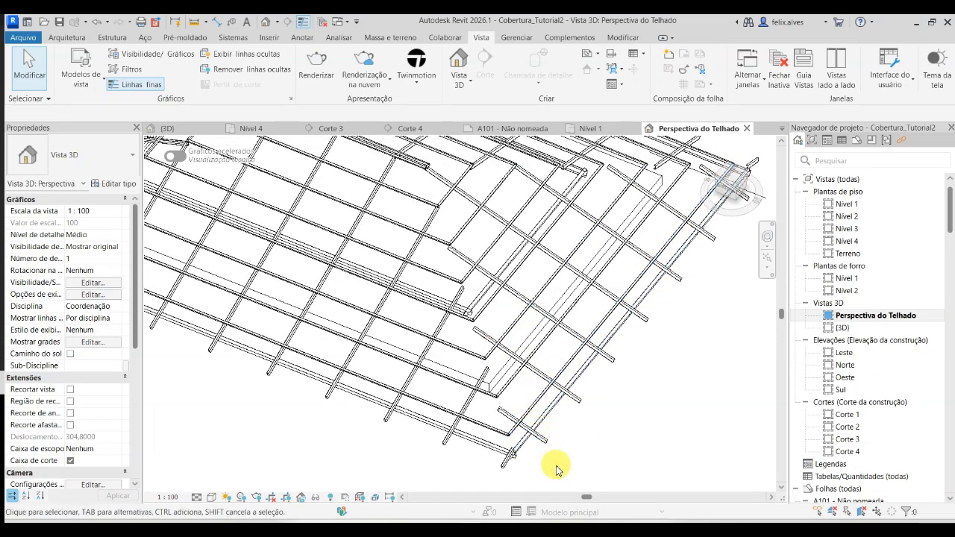
pyautogui.click(507, 462)
pyautogui.press('Escape')
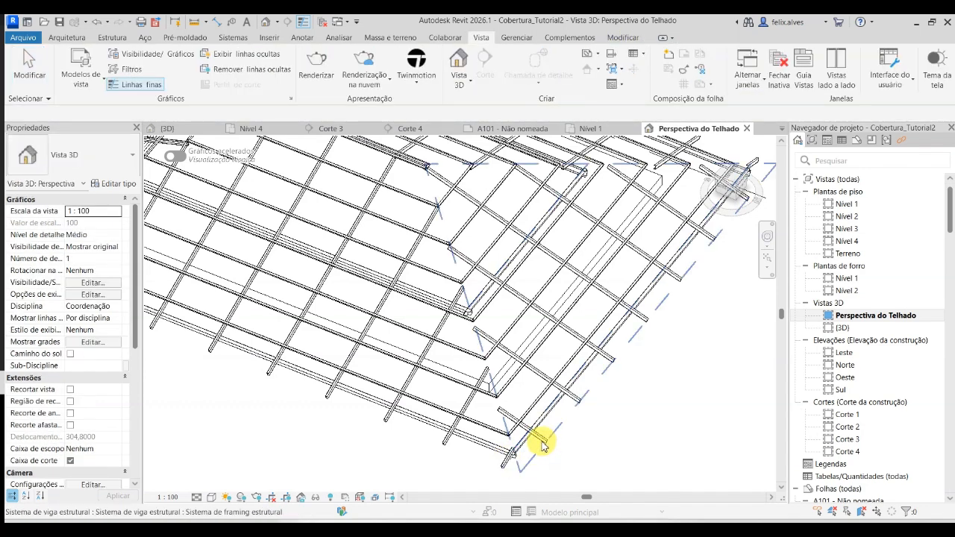
pyautogui.click(543, 443)
pyautogui.press('Escape')
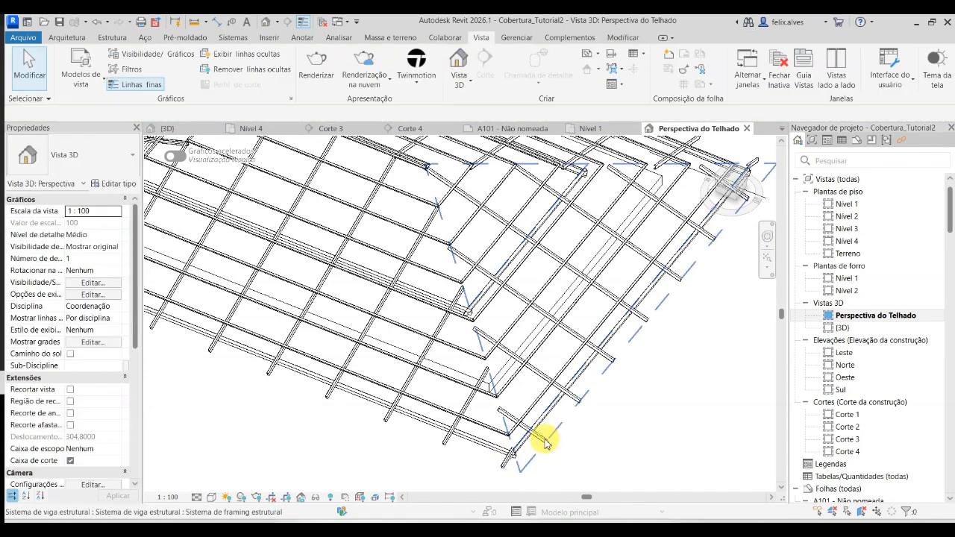
# - Select the short rafter at the lower corner of the roof framing to check its profile, and clear the selection
pyautogui.click(545, 443)
pyautogui.click(545, 443)
pyautogui.press('Escape')
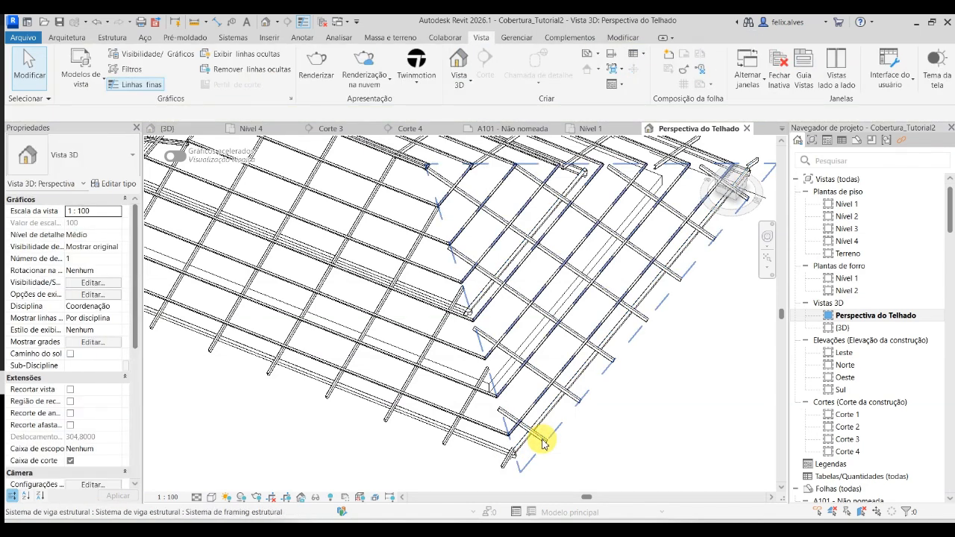
pyautogui.press('Tab')
pyautogui.click(542, 442)
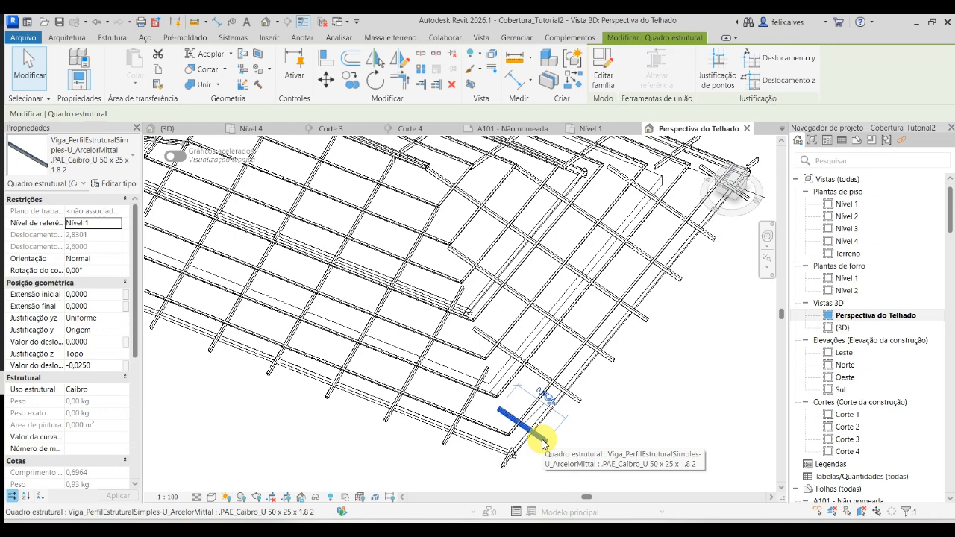
pyautogui.click(659, 413)
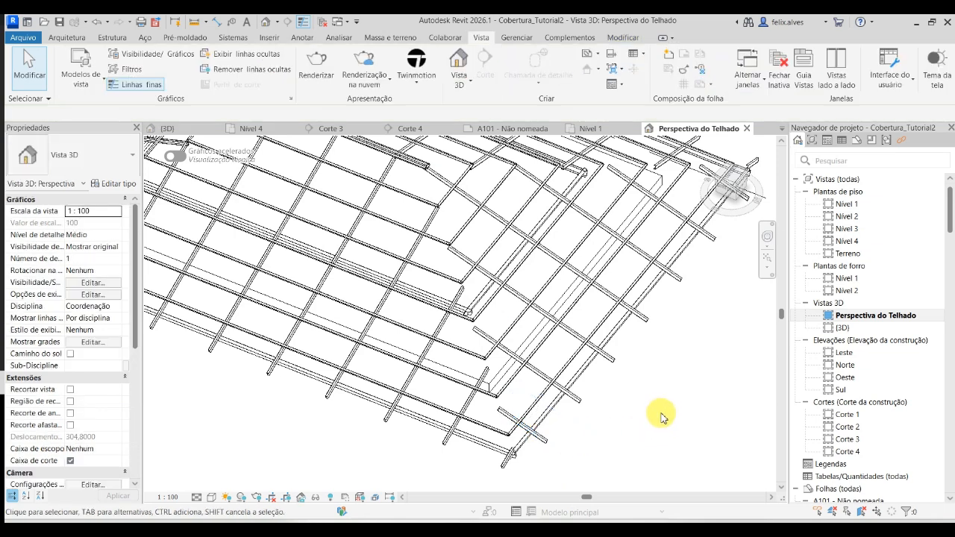
pyautogui.scroll(-2, 514, 363)
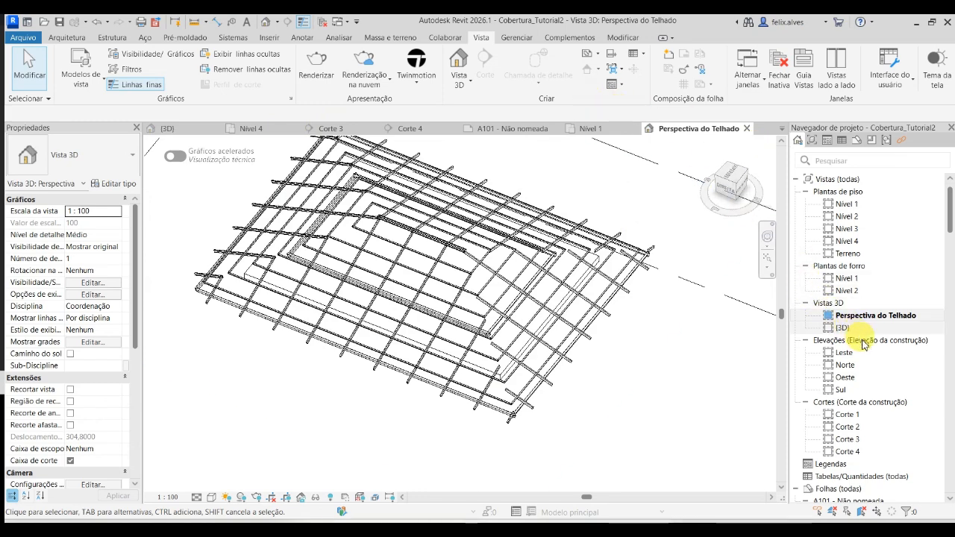
# - Return to sheet A101 - Não nomeada and inspect the Perspectiva do Telhado viewport placed on it
pyautogui.scroll(-4, 858, 437)
pyautogui.scroll(-1, 858, 436)
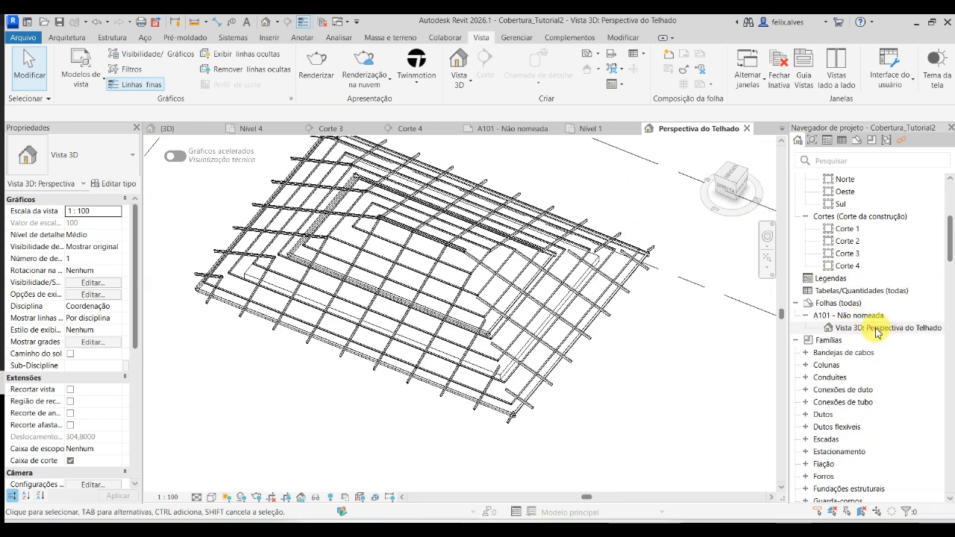
pyautogui.doubleClick(854, 314)
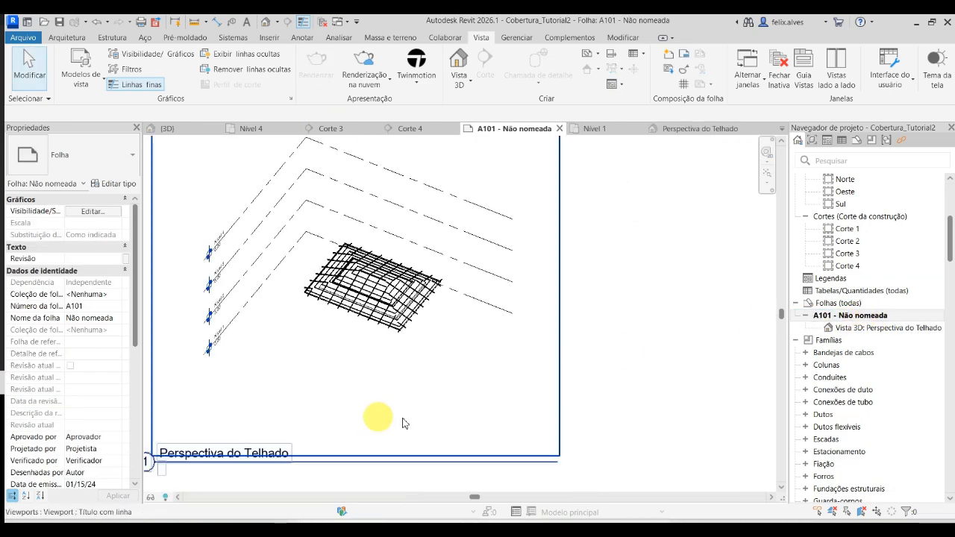
pyautogui.scroll(-2, 622, 418)
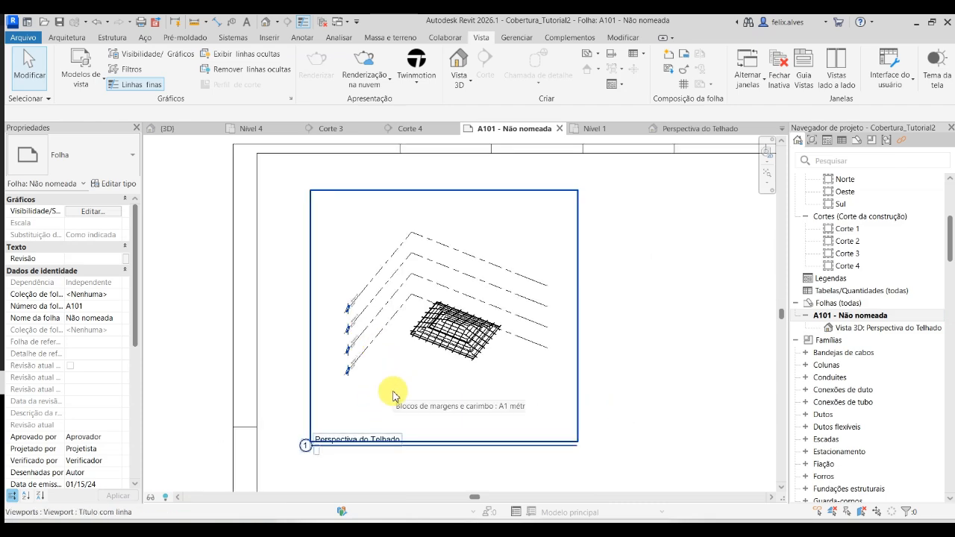
pyautogui.click(394, 395)
pyautogui.scroll(2, 378, 360)
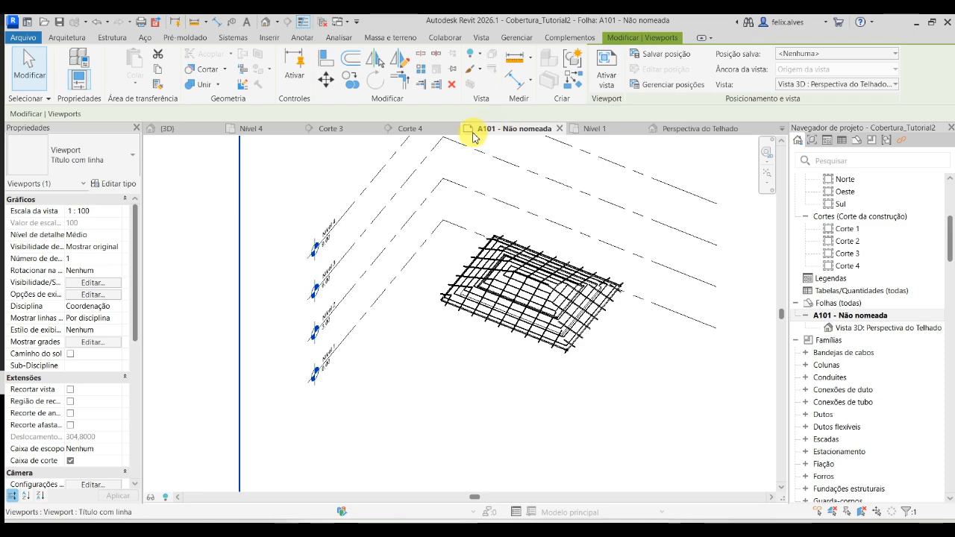
# - Hide the whole levels category in the Perspectiva do Telhado view, using Nível 1 as the selected element
pyautogui.click(678, 131)
pyautogui.scroll(-4, 433, 287)
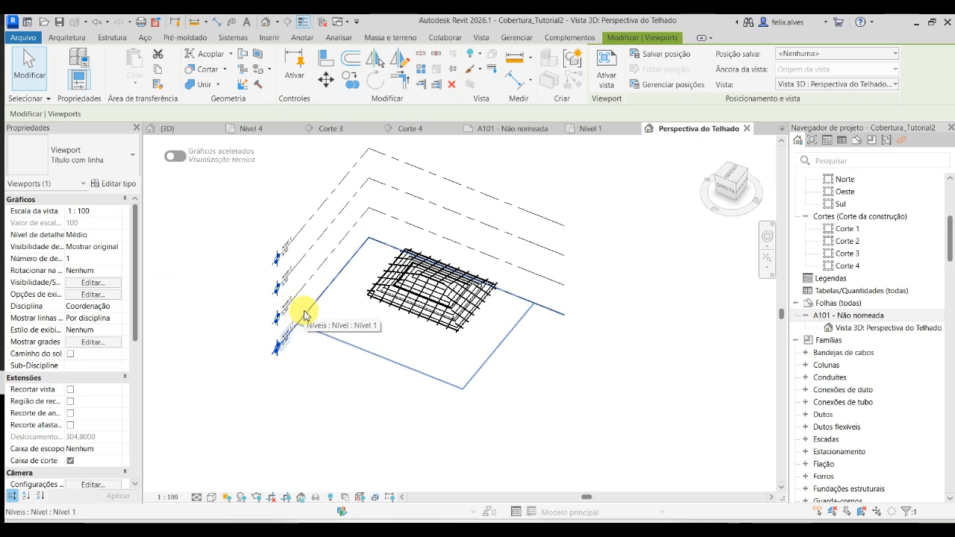
pyautogui.click(318, 308)
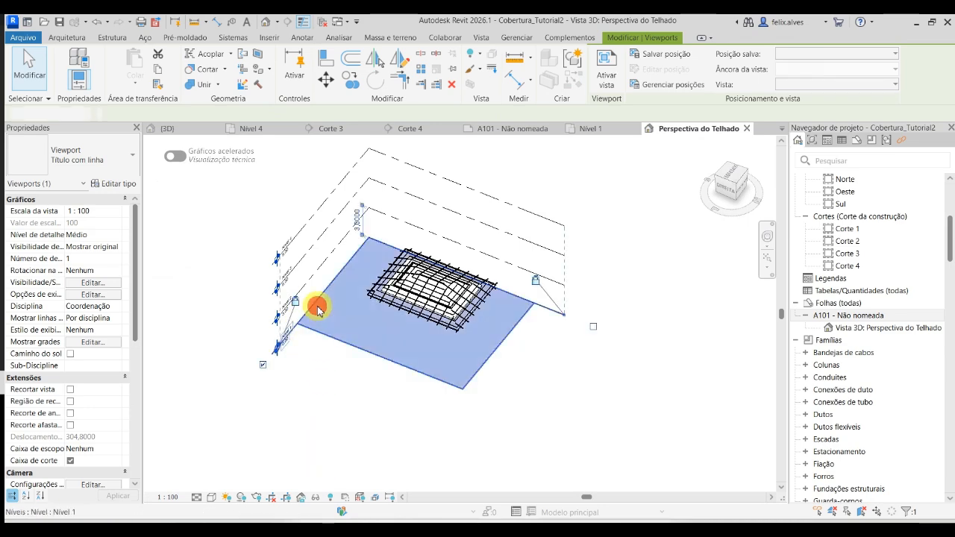
pyautogui.rightClick(317, 309)
pyautogui.moveTo(480, 167)
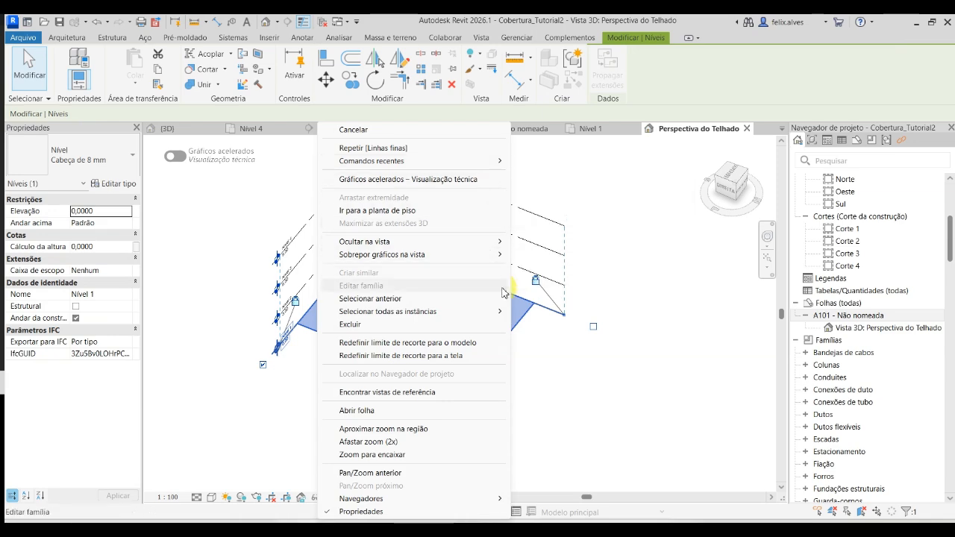
pyautogui.moveTo(500, 242)
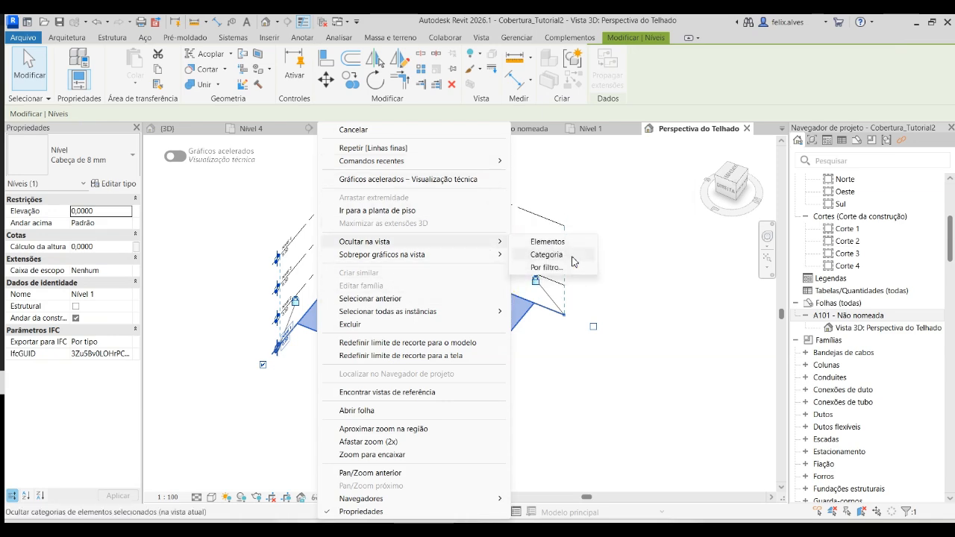
pyautogui.click(573, 261)
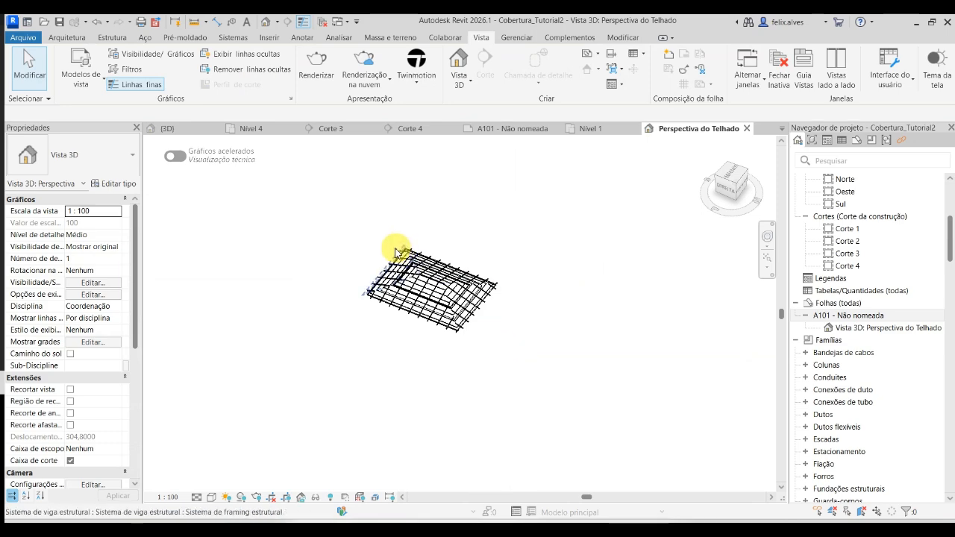
# - Set the detail level of the Perspectiva do Telhado view to Alto
pyautogui.scroll(5, 396, 254)
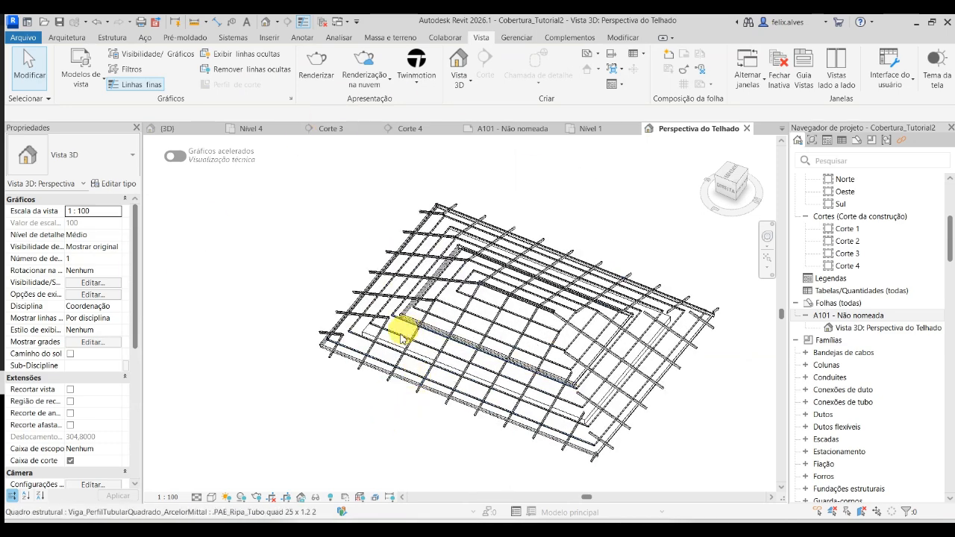
pyautogui.scroll(-5, 343, 357)
pyautogui.moveTo(356, 349); pyautogui.dragTo(534, 386, button='middle')
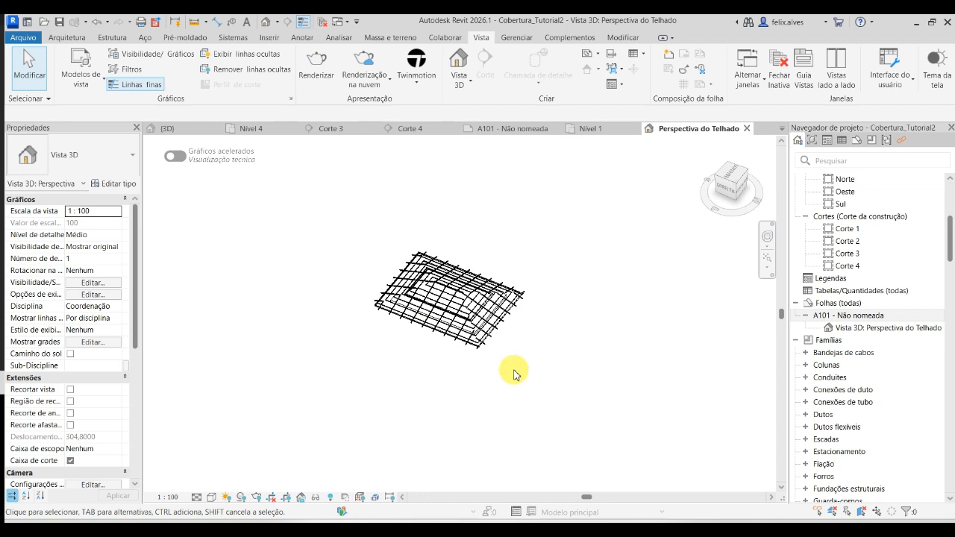
pyautogui.scroll(3, 448, 328)
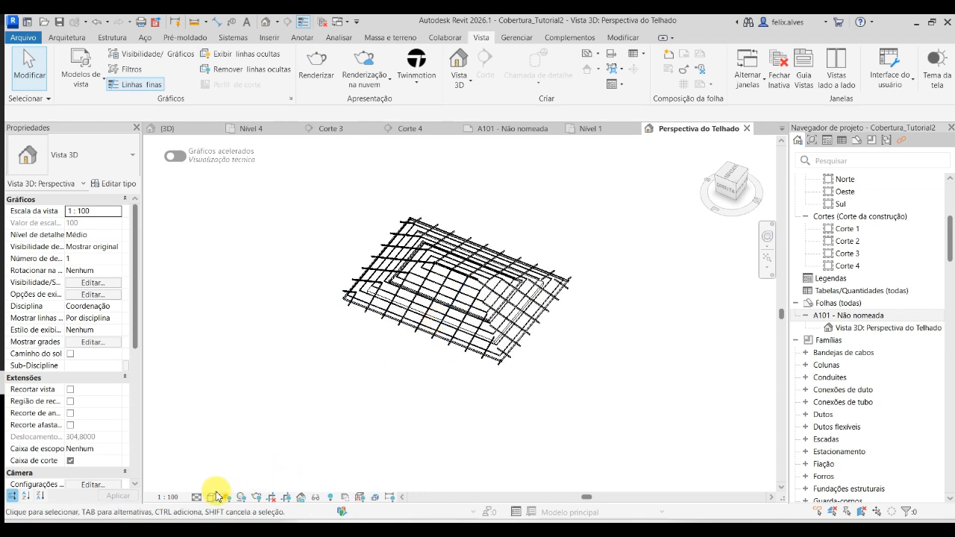
pyautogui.click(195, 497)
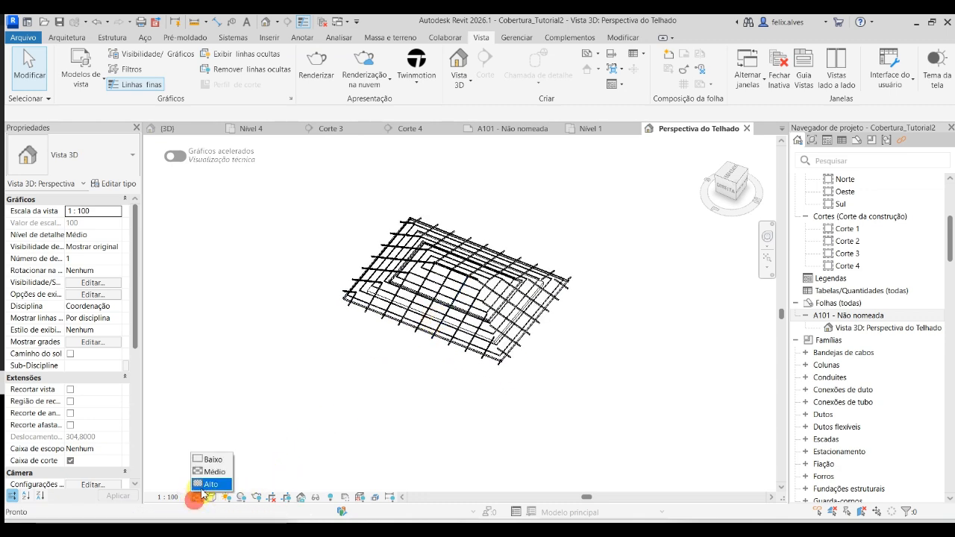
pyautogui.click(202, 487)
pyautogui.scroll(5, 401, 324)
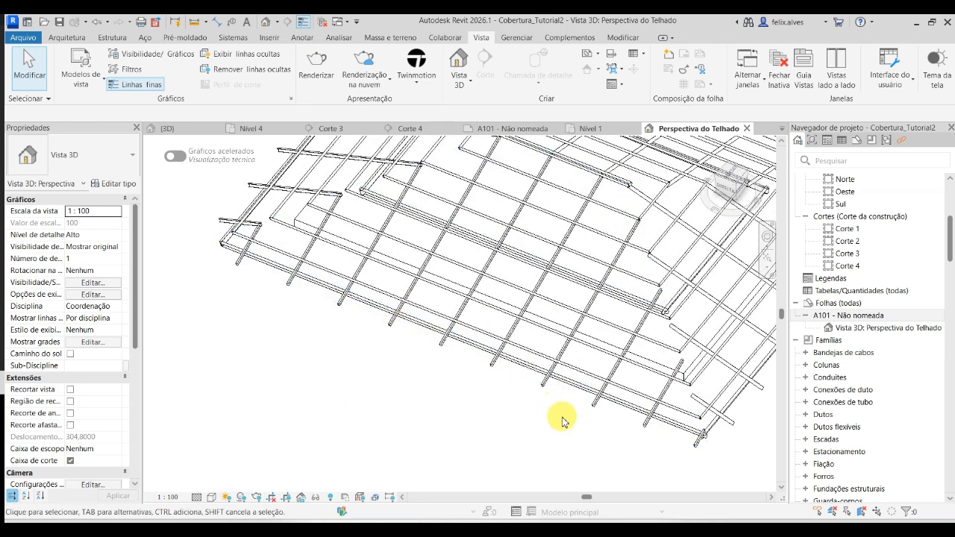